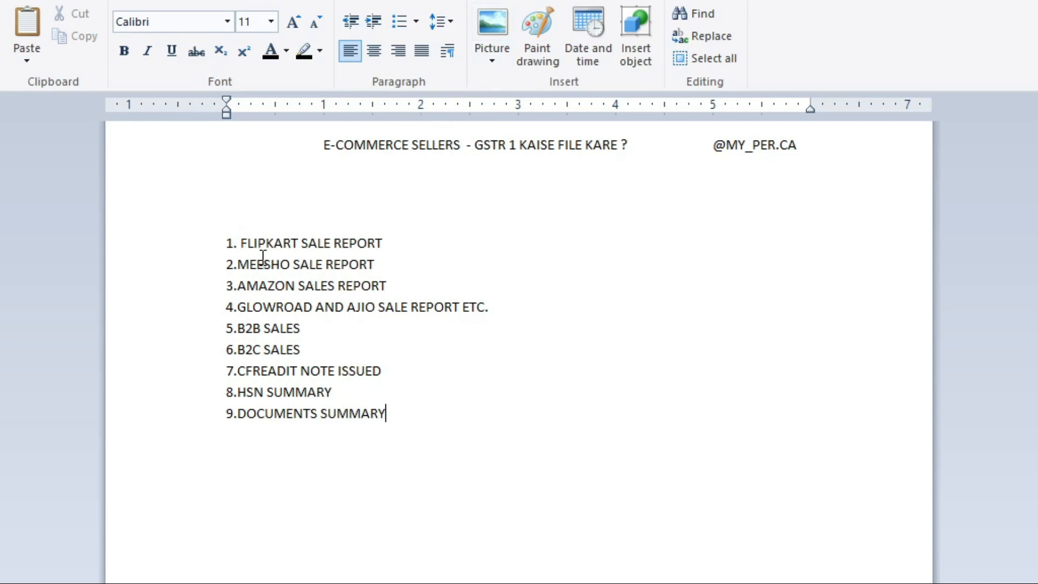
Step: Highlight the Flipkart, Meesho and Amazon sale report items and the B2B and B2C sales items
{"action": "left_click_drag", "start_coordinate": [234, 243], "coordinate": [332, 243]}
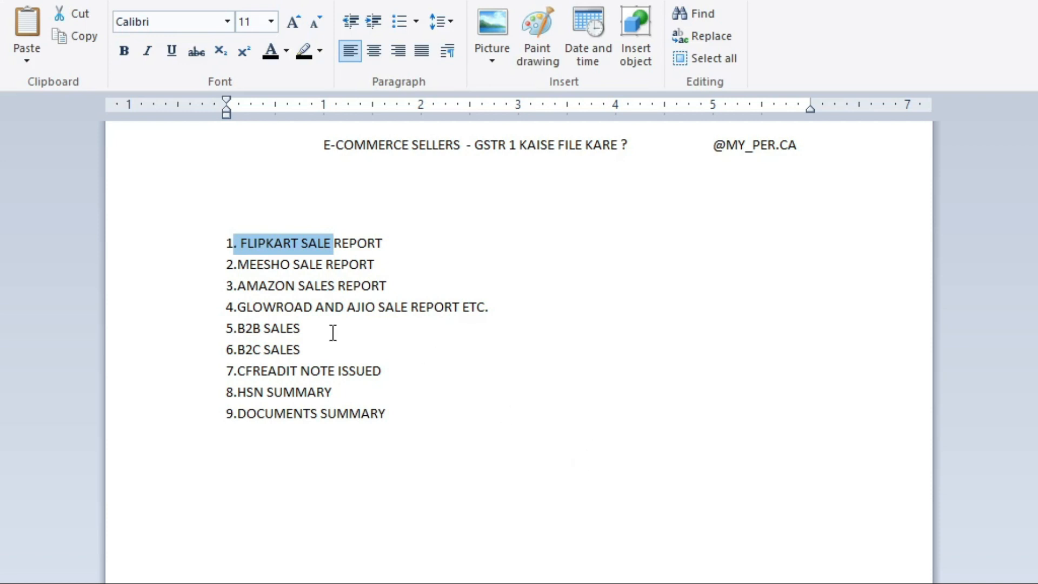
{"action": "left_click_drag", "start_coordinate": [243, 264], "coordinate": [369, 267]}
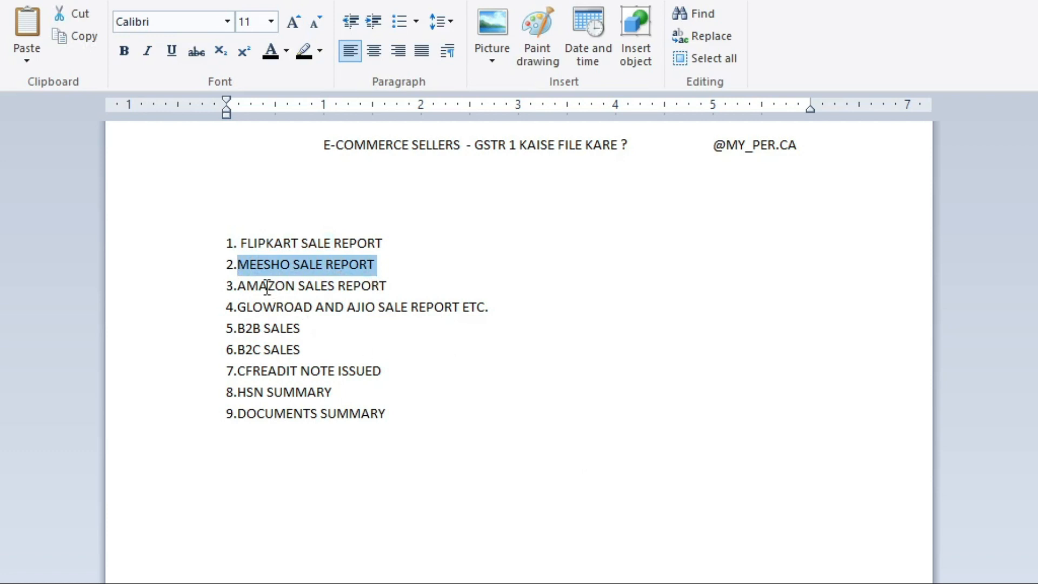
{"action": "left_click_drag", "start_coordinate": [238, 286], "coordinate": [371, 291]}
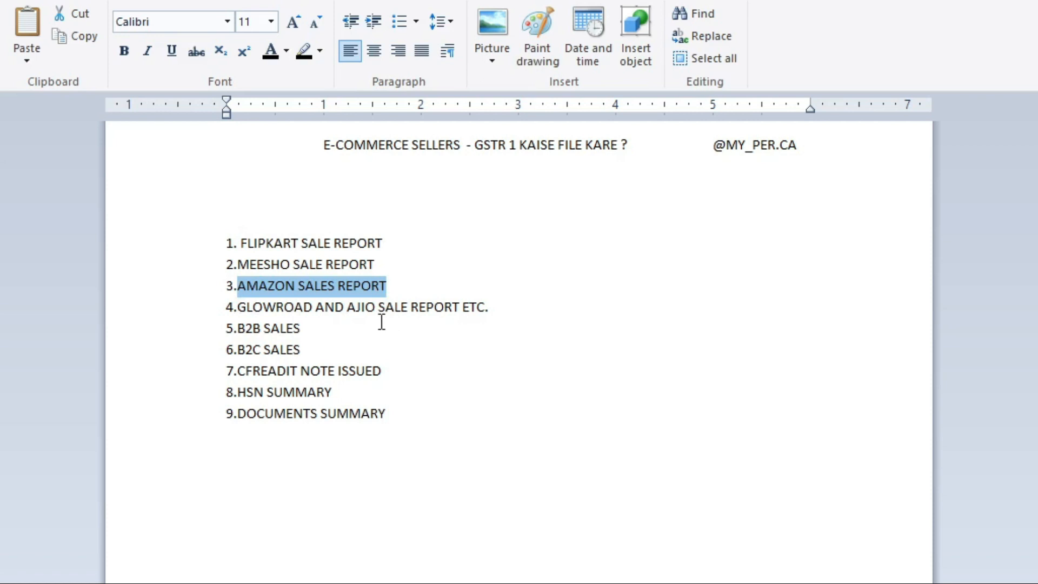
{"action": "left_click_drag", "start_coordinate": [238, 328], "coordinate": [293, 332]}
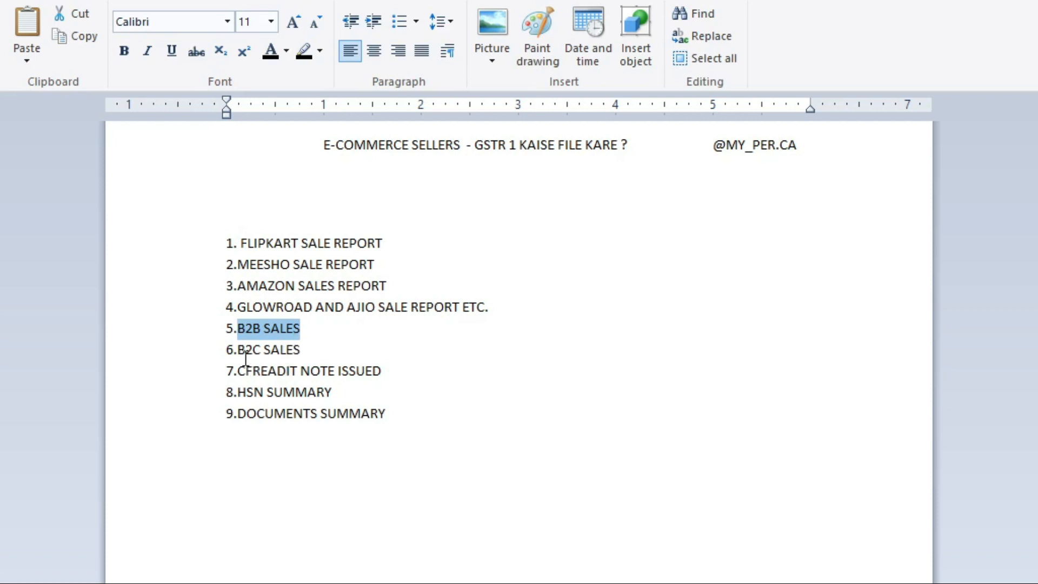
{"action": "left_click_drag", "start_coordinate": [244, 352], "coordinate": [295, 338]}
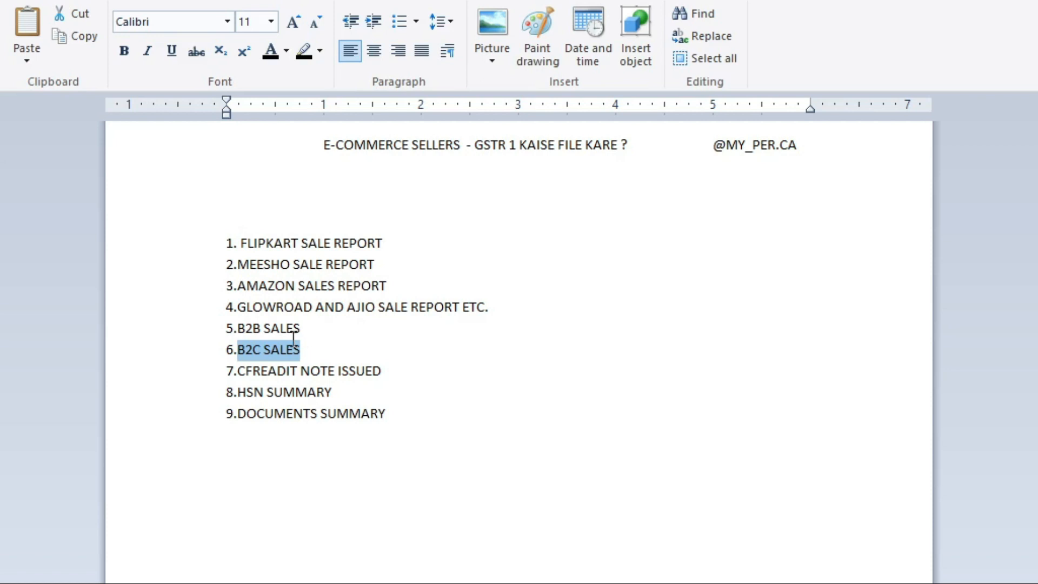
Step: Correct CFREADIT to CREDIT in item 7, then highlight the HSN and Documents Summary items
{"action": "left_click", "coordinate": [269, 371]}
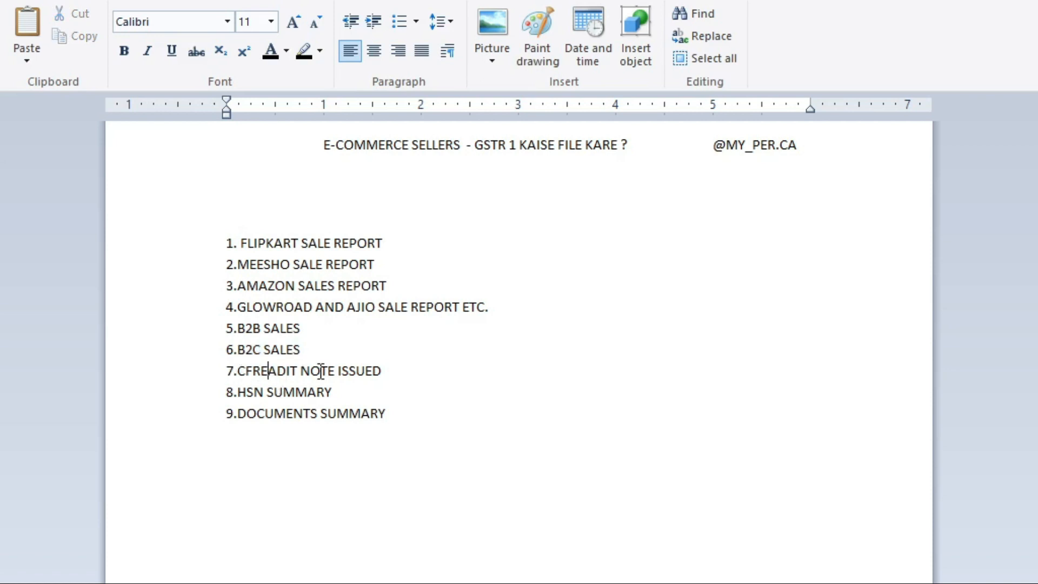
{"action": "key", "text": "Left"}
{"action": "key", "text": "Left"}
{"action": "key", "text": "BackSpace"}
{"action": "key", "text": "Right"}
{"action": "key", "text": "Right"}
{"action": "key", "text": "Right"}
{"action": "key", "text": "BackSpace"}
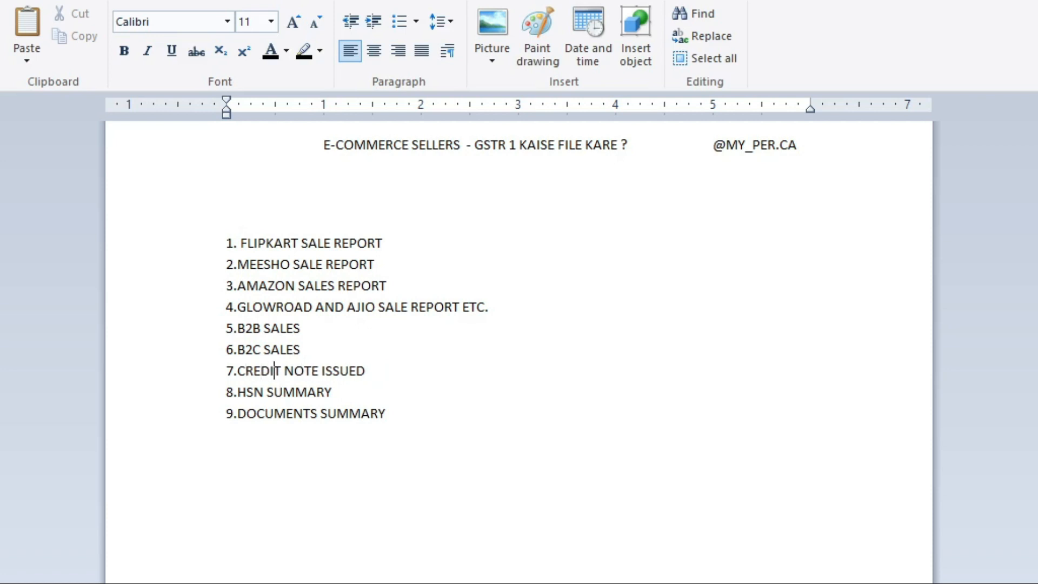
{"action": "left_click_drag", "start_coordinate": [338, 392], "coordinate": [248, 407]}
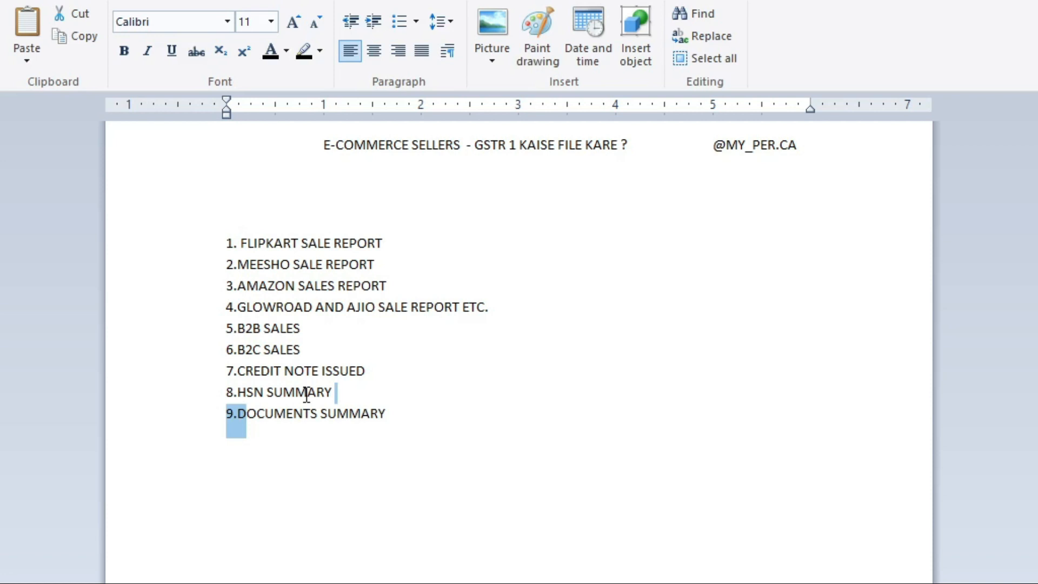
{"action": "left_click_drag", "start_coordinate": [240, 413], "coordinate": [403, 402]}
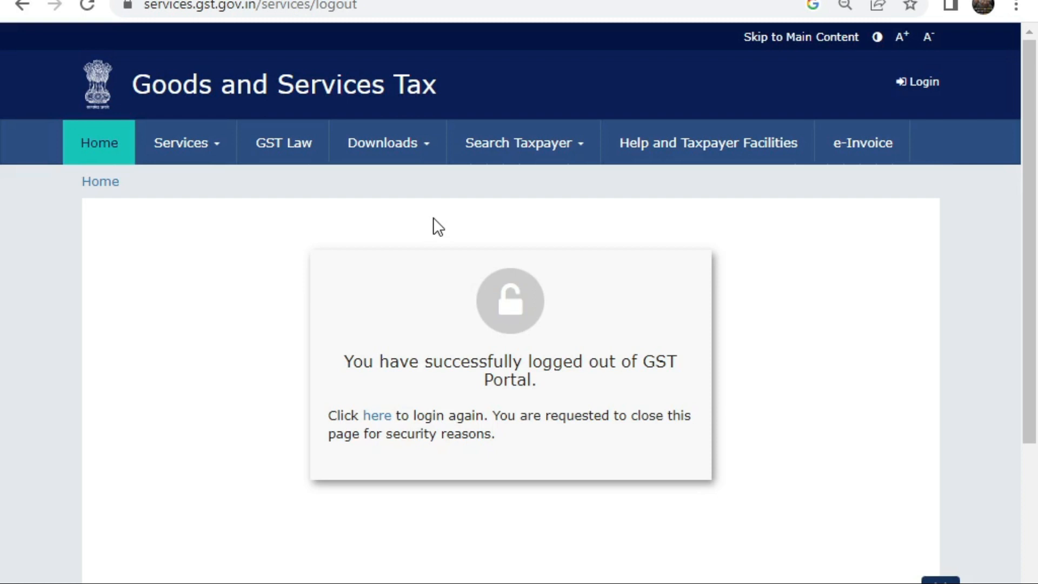
Step: Log back in to the GST Portal from the logout page
{"action": "left_click", "coordinate": [926, 83]}
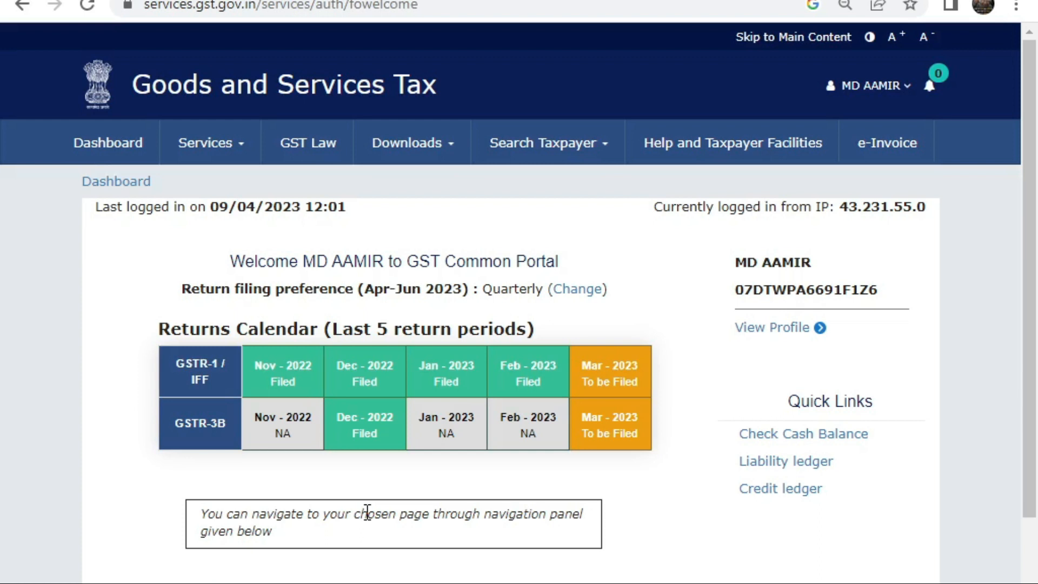
{"action": "scroll", "coordinate": [371, 481], "scroll_direction": "down", "scroll_amount": 3}
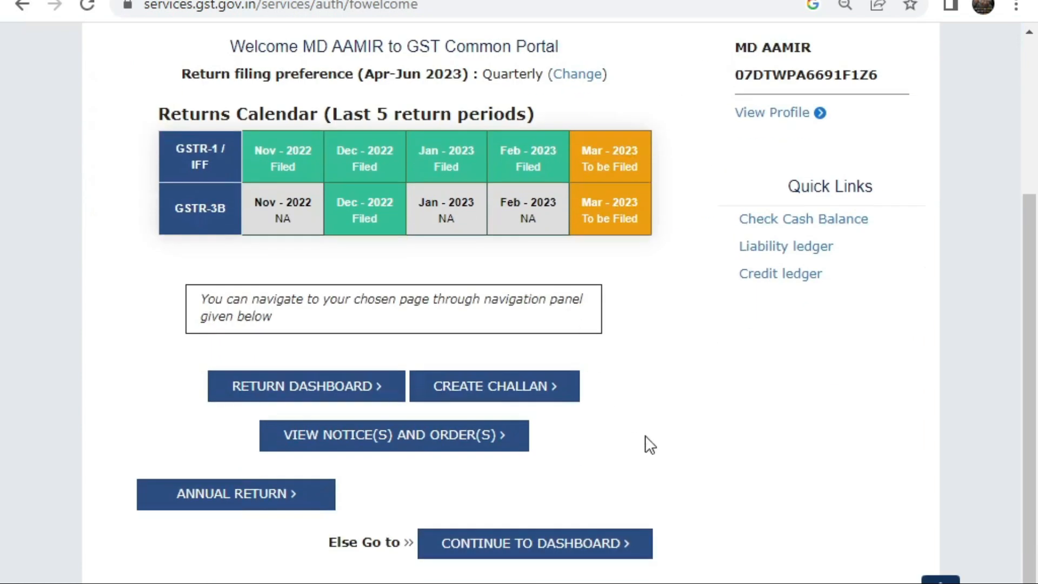
{"action": "scroll", "coordinate": [641, 432], "scroll_direction": "up", "scroll_amount": 2}
{"action": "scroll", "coordinate": [459, 523], "scroll_direction": "down", "scroll_amount": 3}
Step: Continue to the taxpayer dashboard and bring up the Services > Returns menu
{"action": "left_click", "coordinate": [494, 549]}
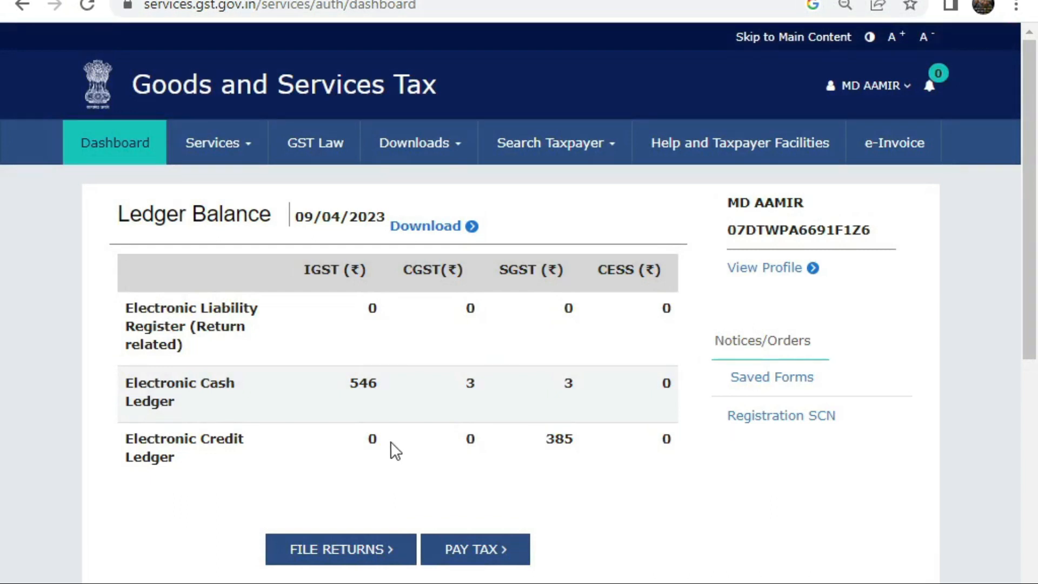
{"action": "left_click", "coordinate": [243, 161]}
{"action": "mouse_move", "coordinate": [265, 187]}
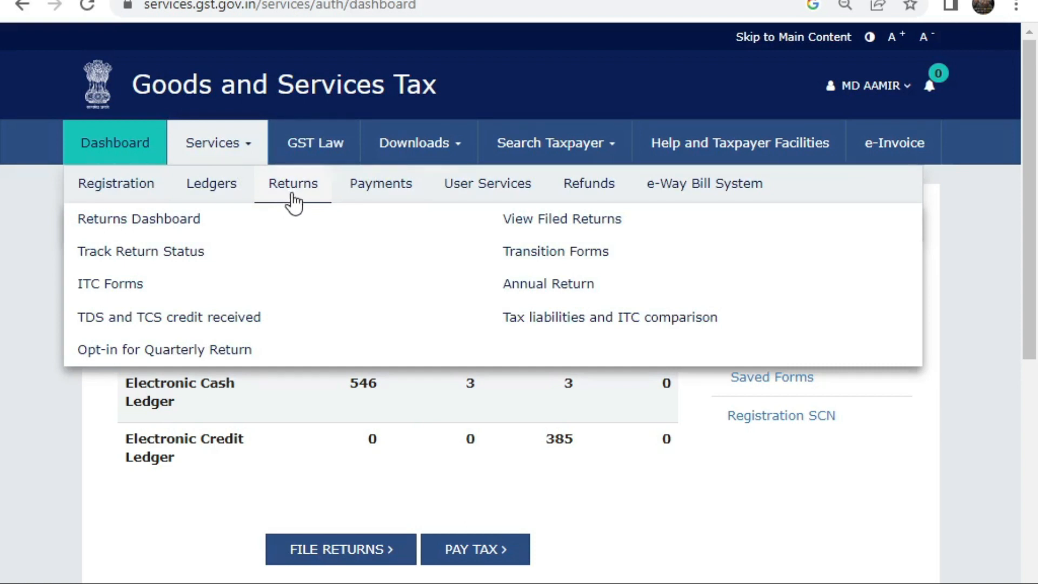
Step: On the Returns Dashboard, search returns for financial year 2022-23, period March
{"action": "left_click", "coordinate": [182, 227]}
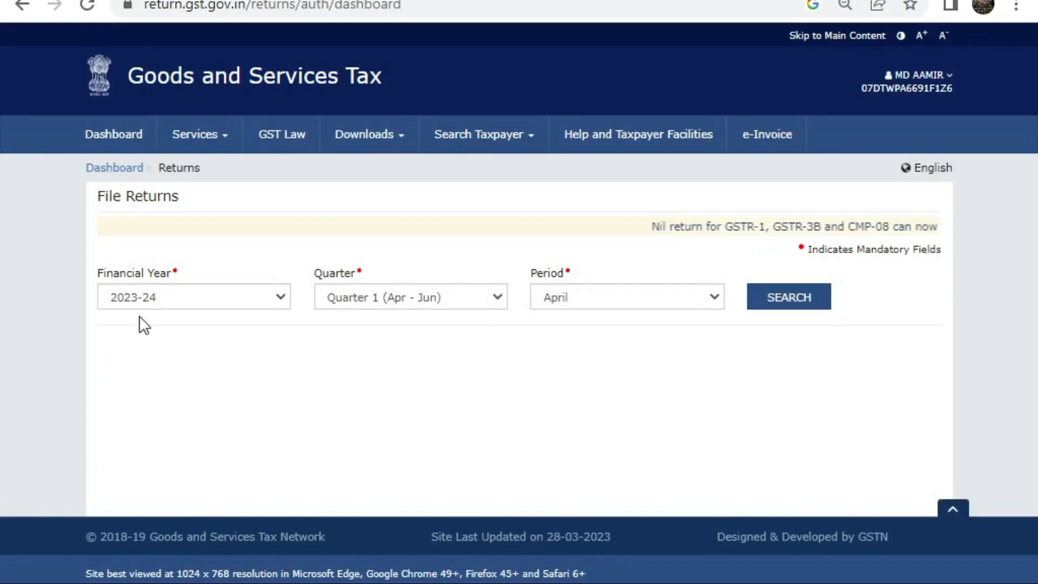
{"action": "left_click", "coordinate": [154, 296]}
{"action": "left_click", "coordinate": [154, 330]}
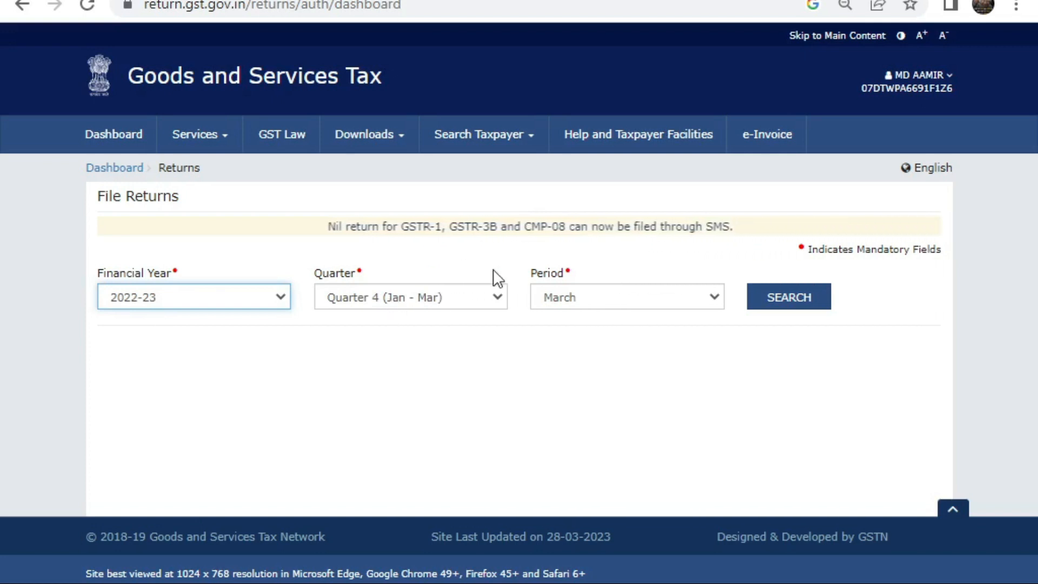
{"action": "left_click", "coordinate": [587, 301]}
{"action": "left_click", "coordinate": [566, 346]}
{"action": "left_click", "coordinate": [814, 299]}
{"action": "scroll", "coordinate": [427, 356], "scroll_direction": "down", "scroll_amount": 4}
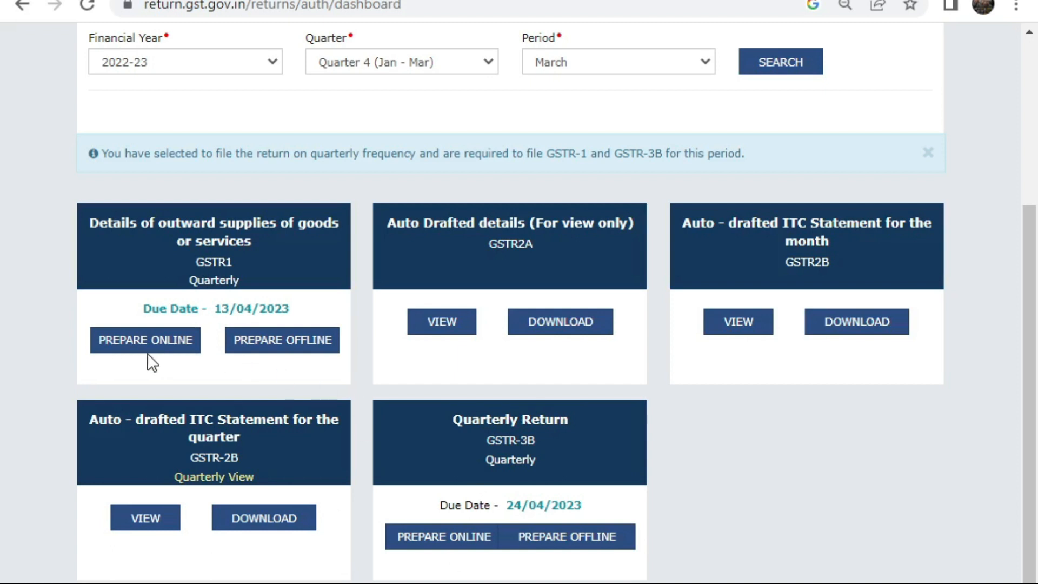
Step: Open the GSTR-1 tile and review its sections, briefly expanding and collapsing Amend Record Details
{"action": "left_click", "coordinate": [214, 262]}
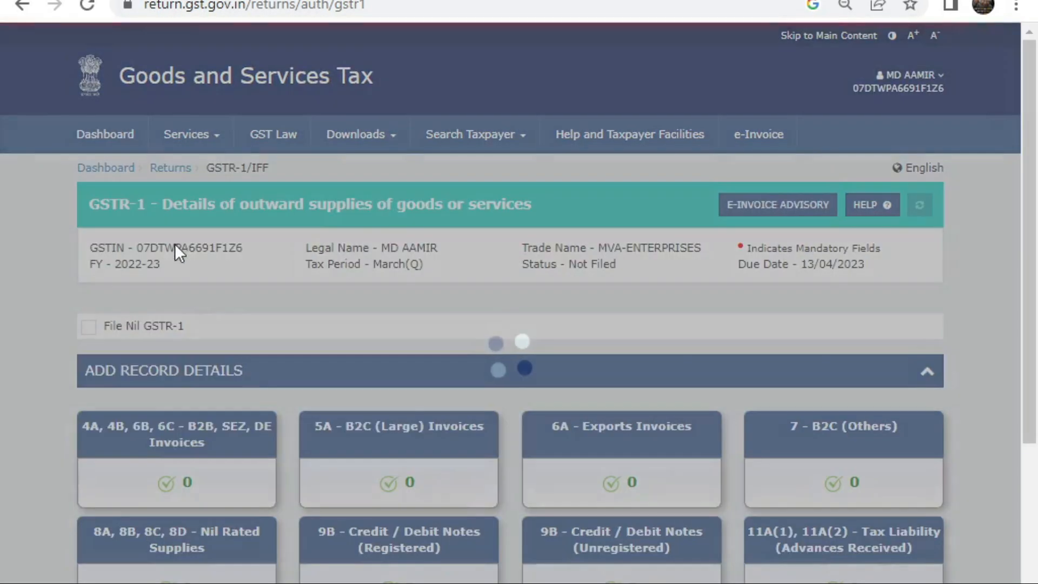
{"action": "scroll", "coordinate": [324, 341], "scroll_direction": "down", "scroll_amount": 4}
{"action": "scroll", "coordinate": [316, 366], "scroll_direction": "up", "scroll_amount": 3}
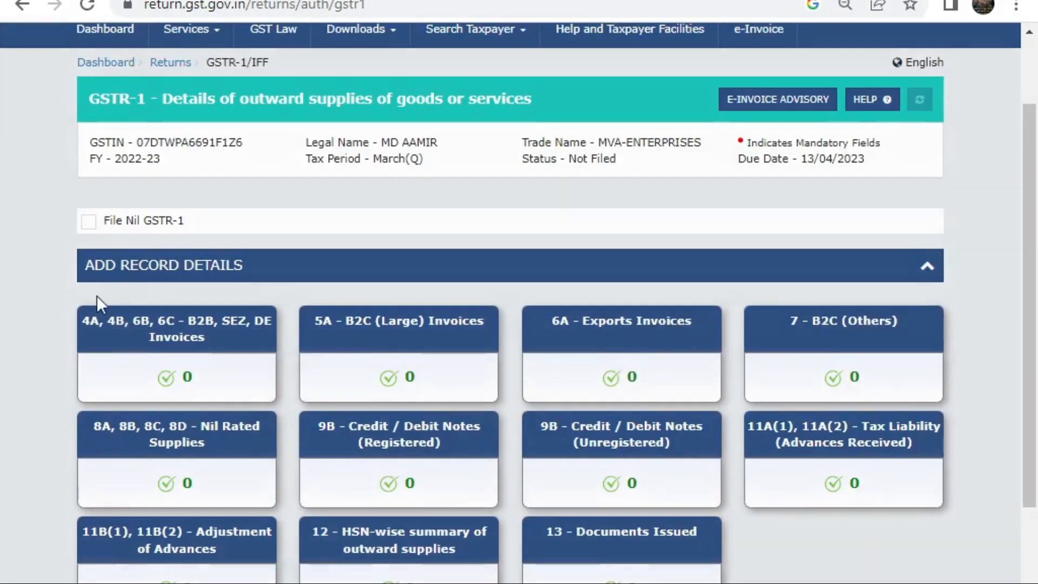
{"action": "scroll", "coordinate": [797, 486], "scroll_direction": "up", "scroll_amount": 2}
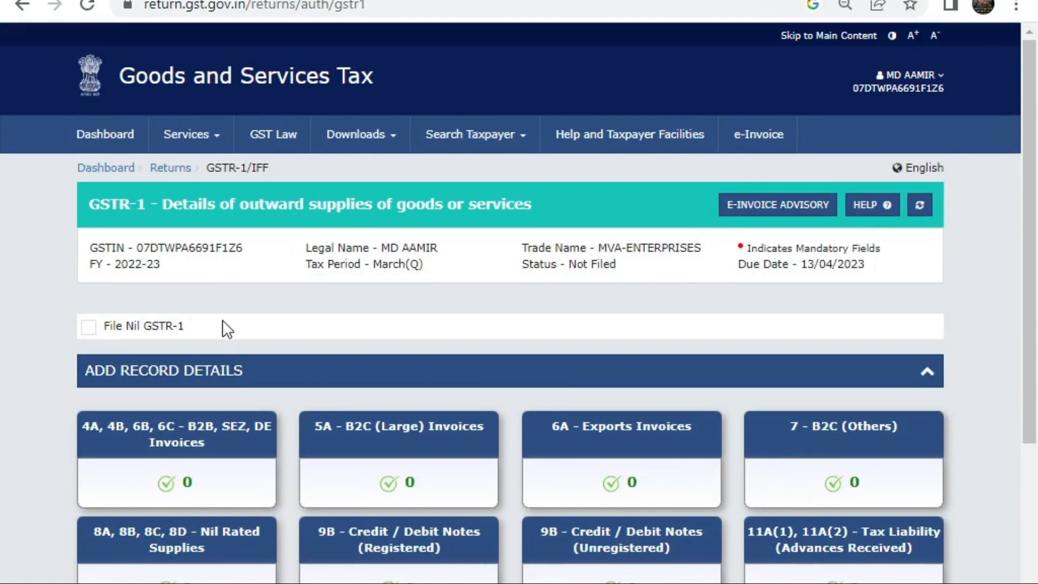
{"action": "scroll", "coordinate": [227, 327], "scroll_direction": "down", "scroll_amount": 5}
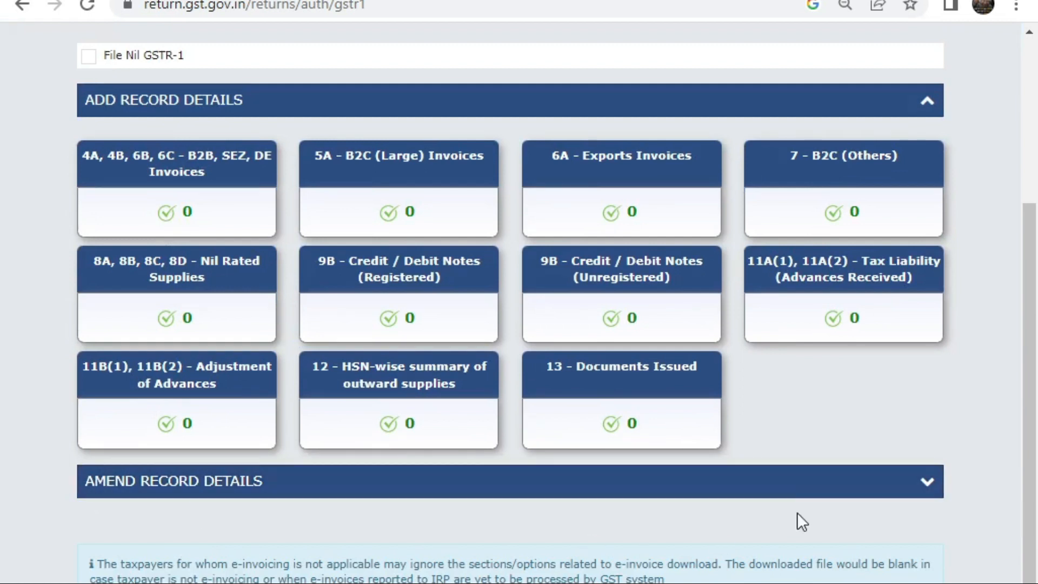
{"action": "scroll", "coordinate": [892, 428], "scroll_direction": "down", "scroll_amount": 2}
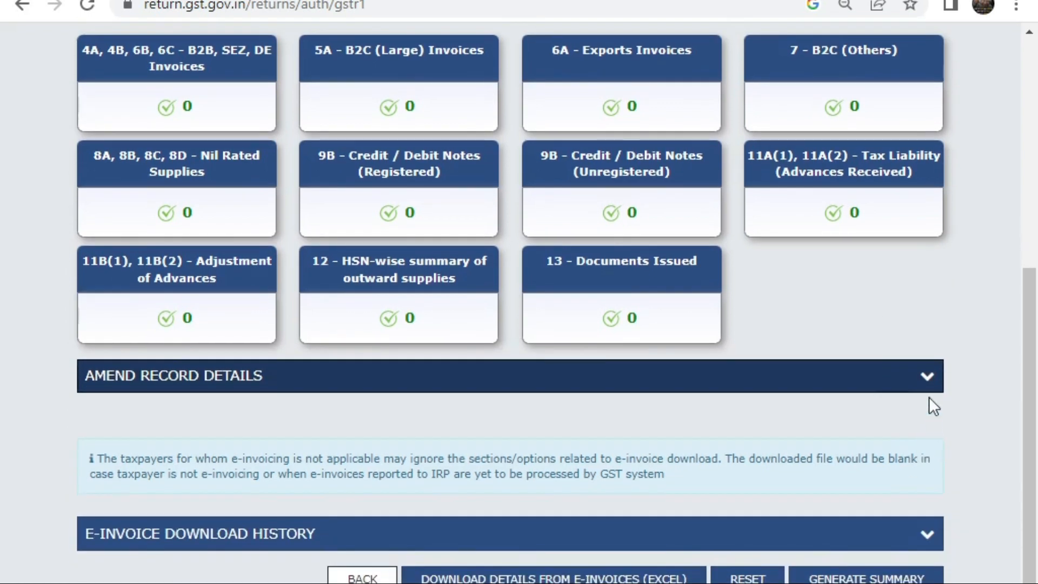
{"action": "left_click", "coordinate": [928, 385]}
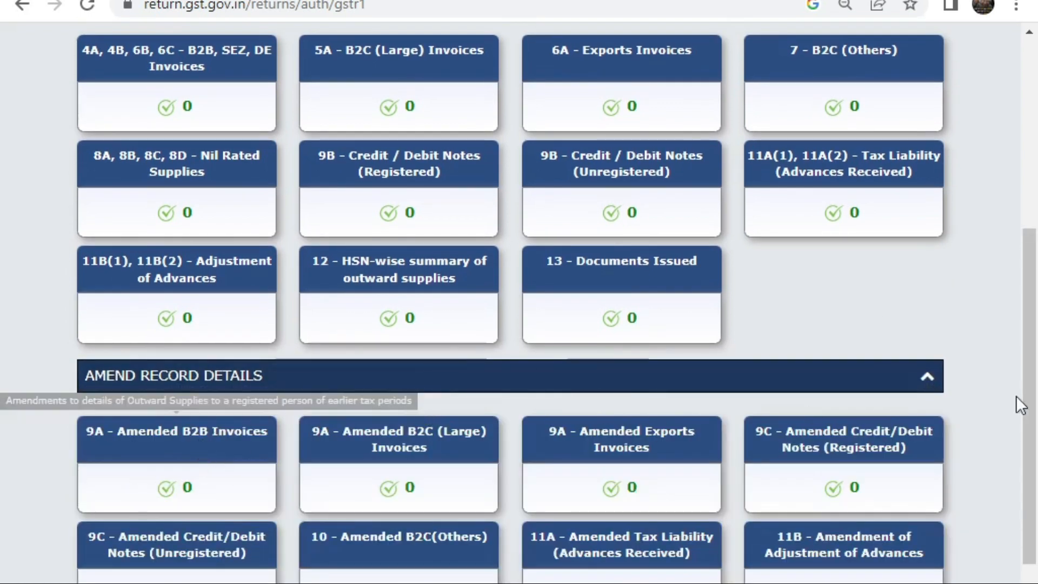
{"action": "left_click", "coordinate": [928, 375]}
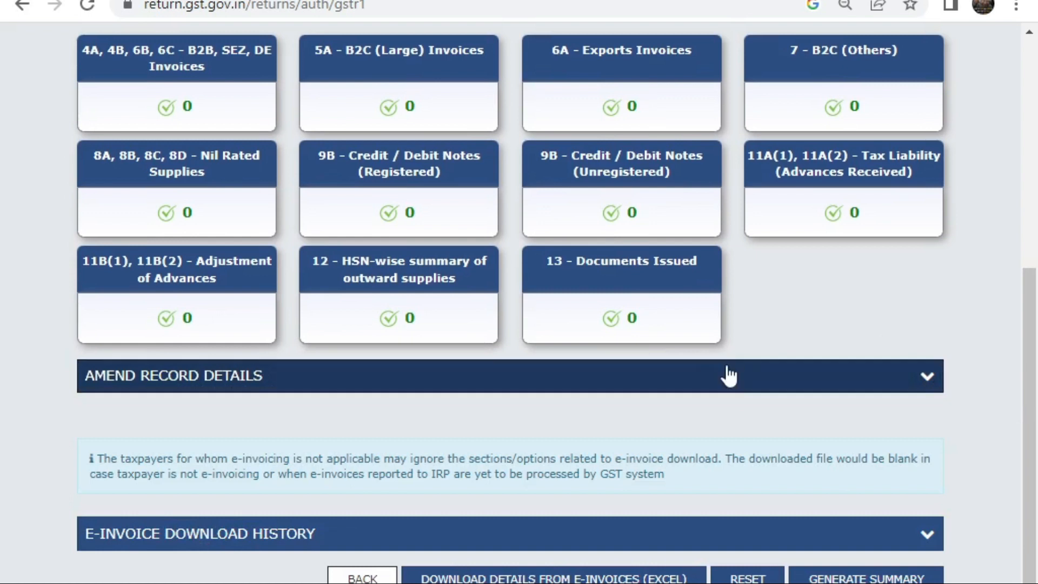
{"action": "scroll", "coordinate": [741, 368], "scroll_direction": "up", "scroll_amount": 3}
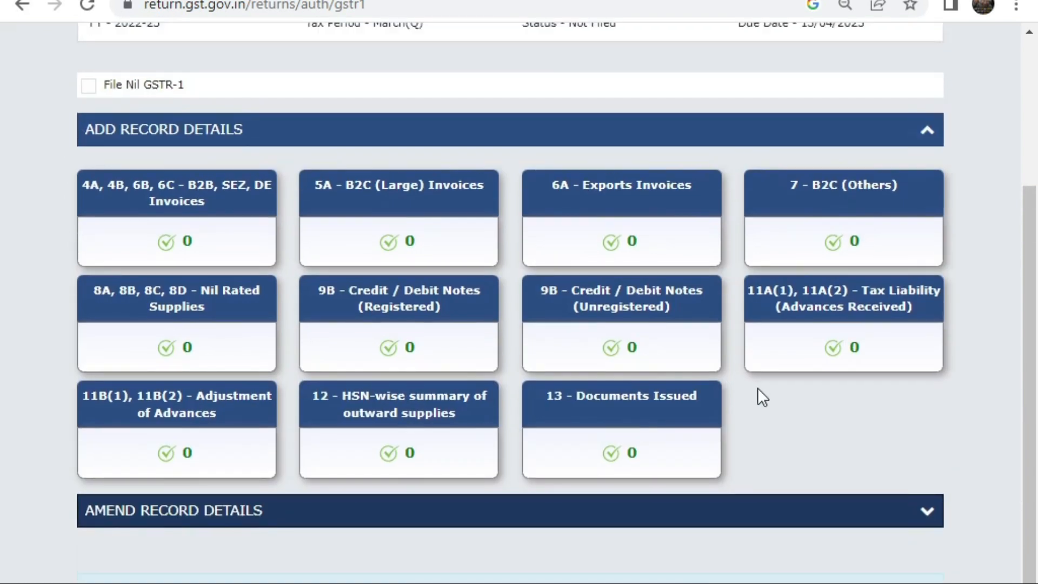
{"action": "scroll", "coordinate": [757, 427], "scroll_direction": "up", "scroll_amount": 4}
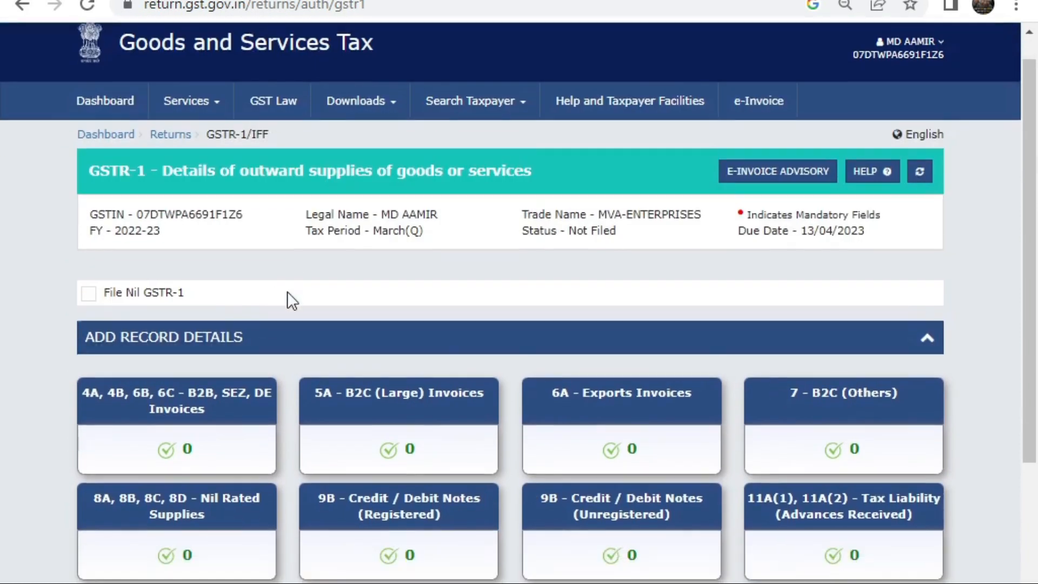
{"action": "scroll", "coordinate": [10, 308], "scroll_direction": "down", "scroll_amount": 2}
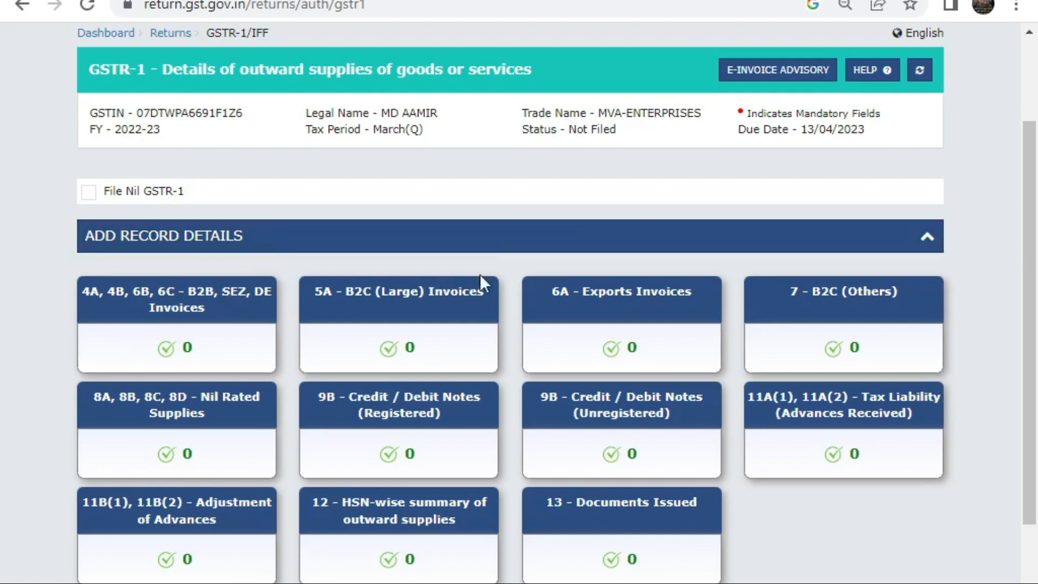
Step: Open the '4A, 4B, 6B, 6C - B2B, SEZ, DE Invoices' tile on the GSTR-1 page
{"action": "mouse_move", "coordinate": [406, 319]}
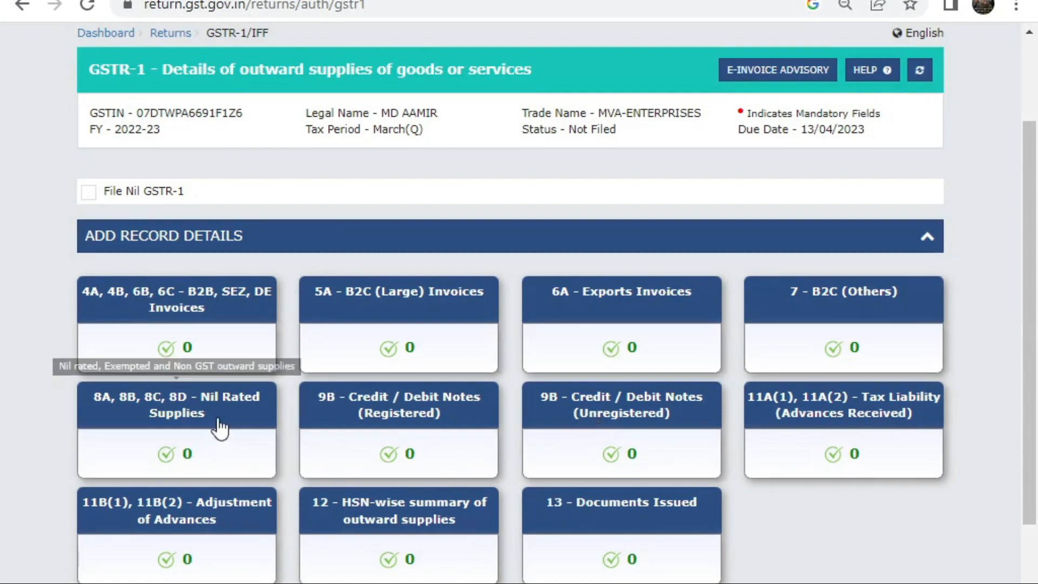
{"action": "left_click", "coordinate": [237, 317]}
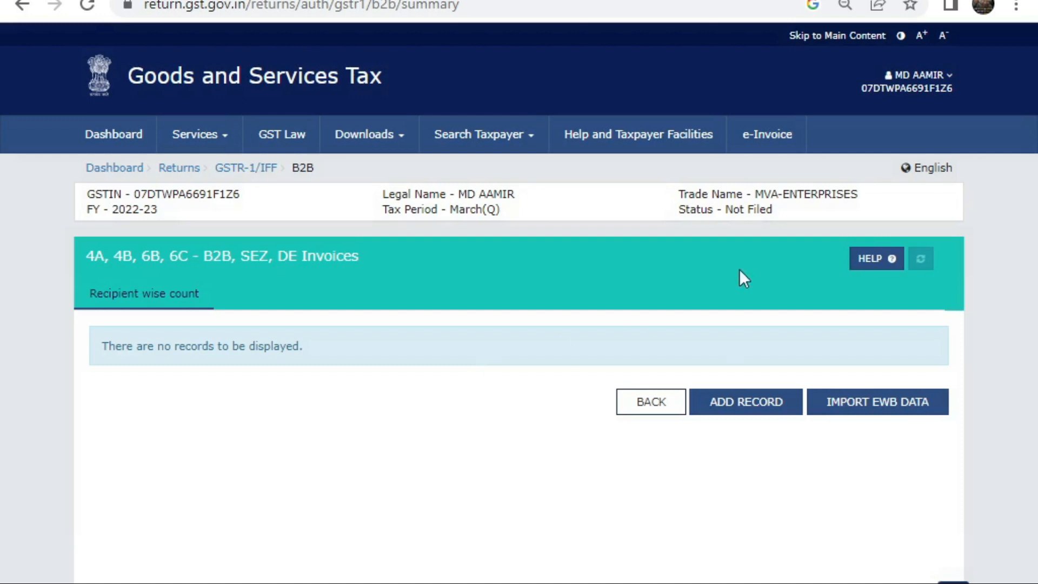
Step: Choose Add Record on the B2B invoices summary to get the Add Invoice form
{"action": "left_click", "coordinate": [719, 408]}
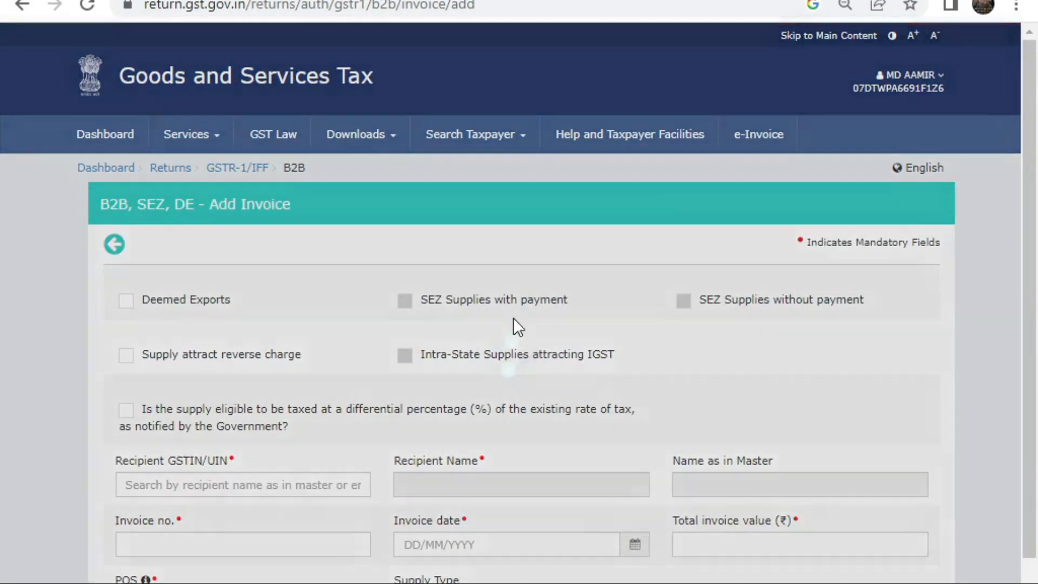
Step: Look over the recipient GSTIN, invoice number and place-of-supply fields without entering anything, then go back
{"action": "scroll", "coordinate": [514, 319], "scroll_direction": "down", "scroll_amount": 3}
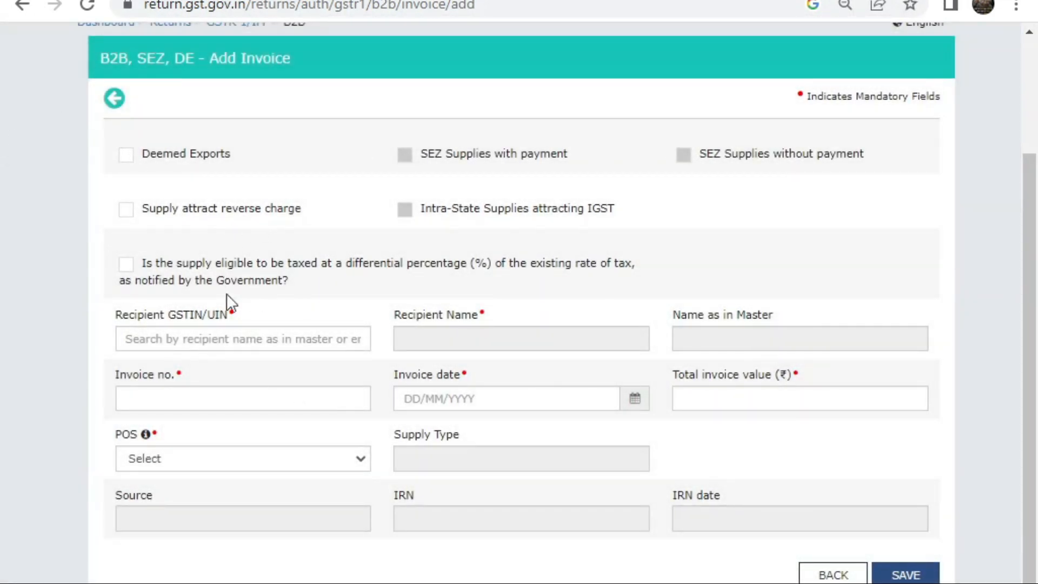
{"action": "left_click", "coordinate": [199, 343]}
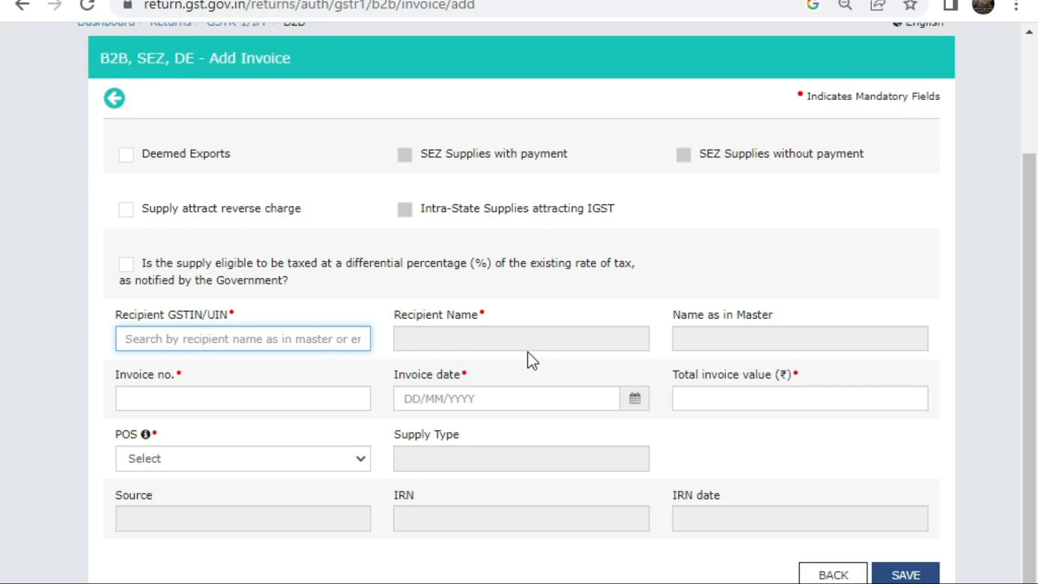
{"action": "left_click", "coordinate": [221, 395]}
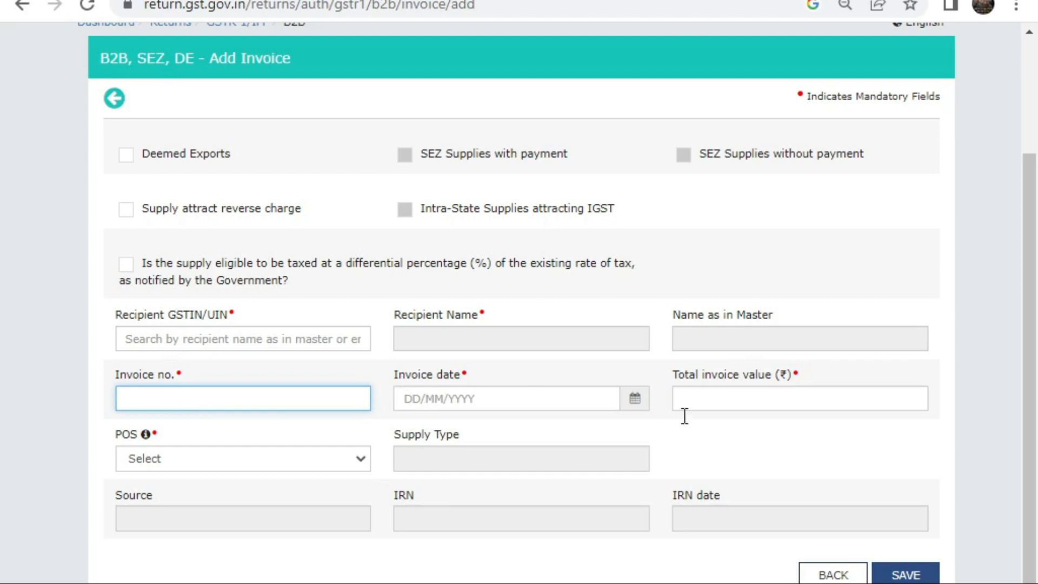
{"action": "left_click", "coordinate": [330, 469]}
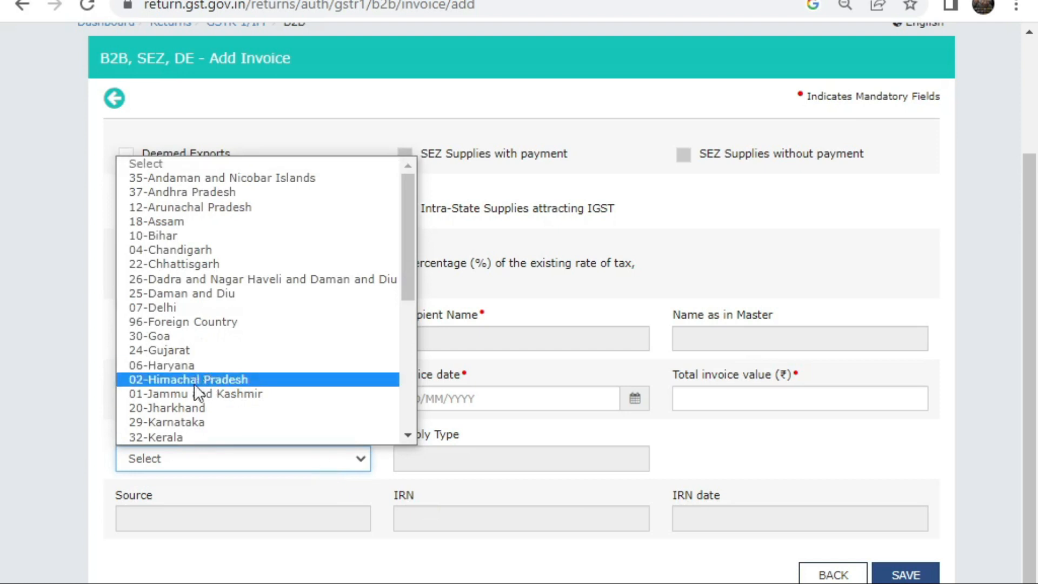
{"action": "left_click", "coordinate": [706, 259]}
{"action": "left_click", "coordinate": [187, 346]}
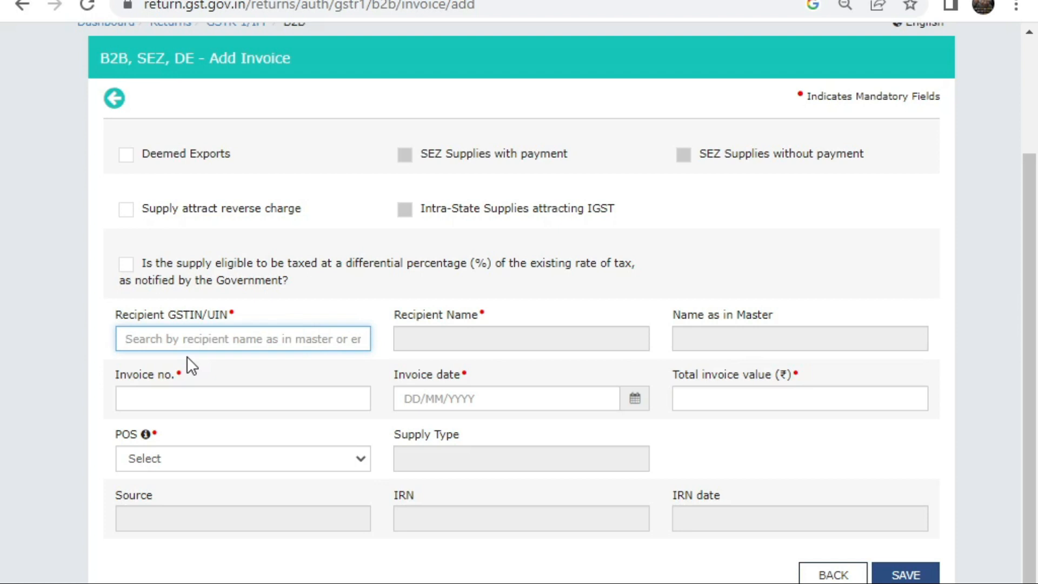
{"action": "left_click", "coordinate": [243, 466]}
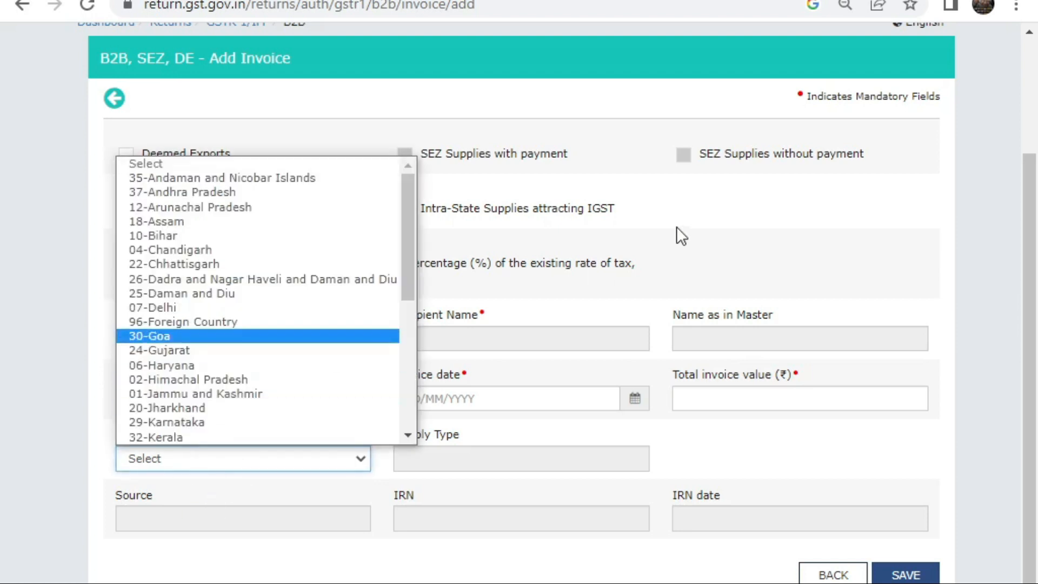
{"action": "left_click", "coordinate": [657, 278]}
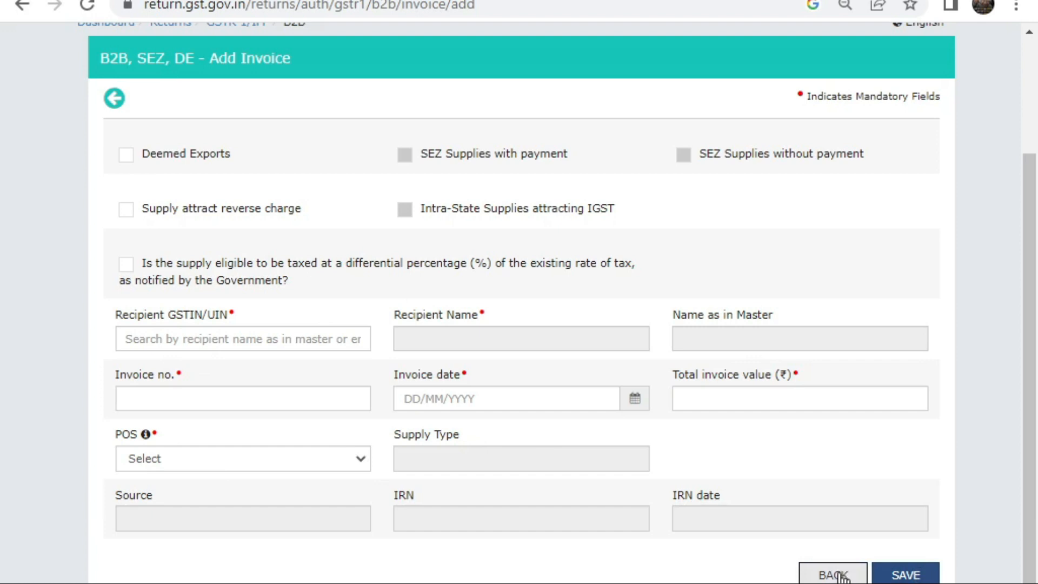
{"action": "left_click", "coordinate": [835, 575]}
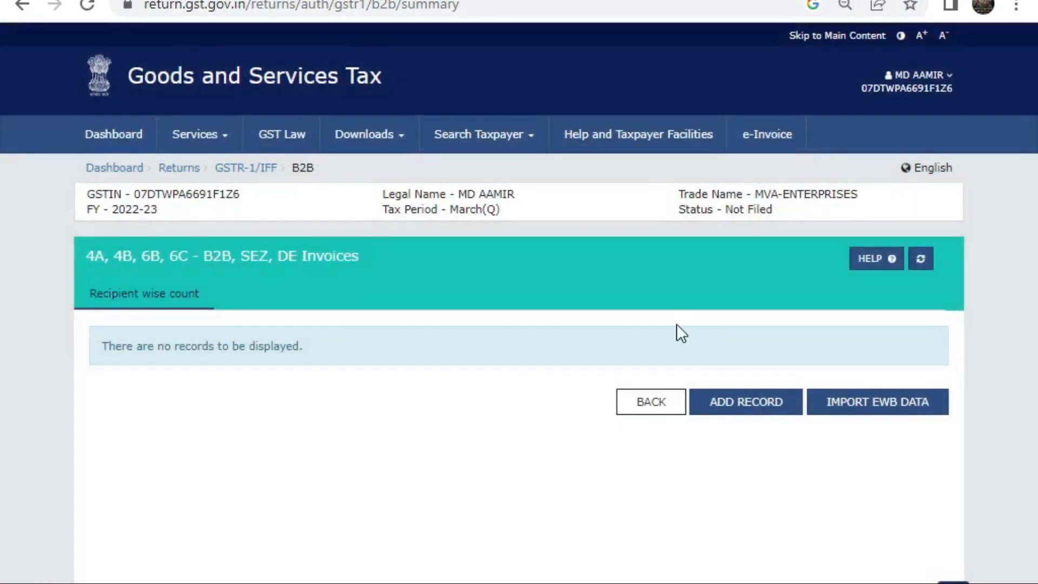
Step: Return to the GSTR-1 overview and open the 5A - B2C (Large) Invoices tile
{"action": "left_click", "coordinate": [640, 407]}
{"action": "scroll", "coordinate": [640, 405], "scroll_direction": "down", "scroll_amount": 7}
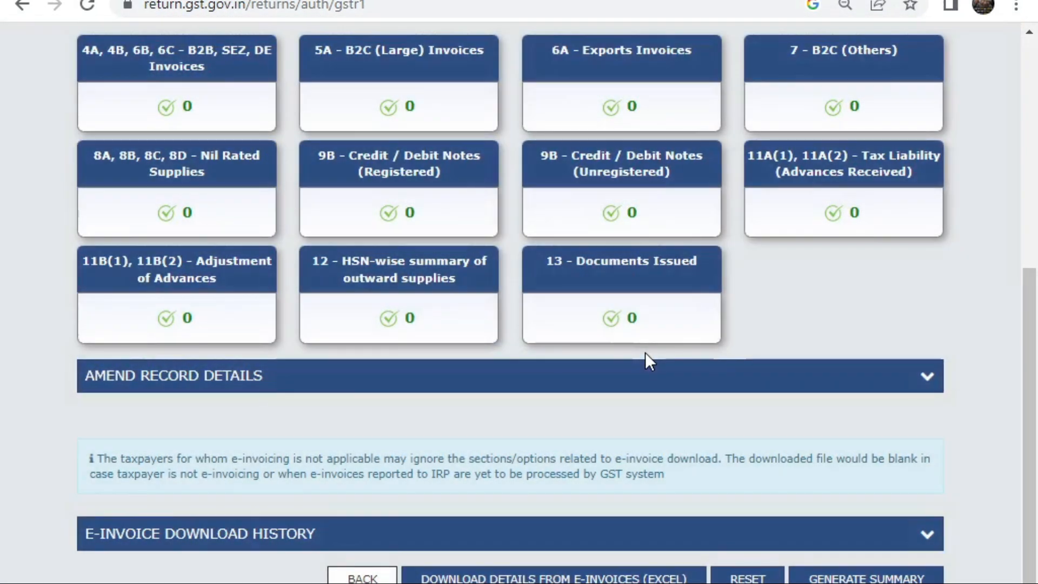
{"action": "scroll", "coordinate": [639, 350], "scroll_direction": "up", "scroll_amount": 3}
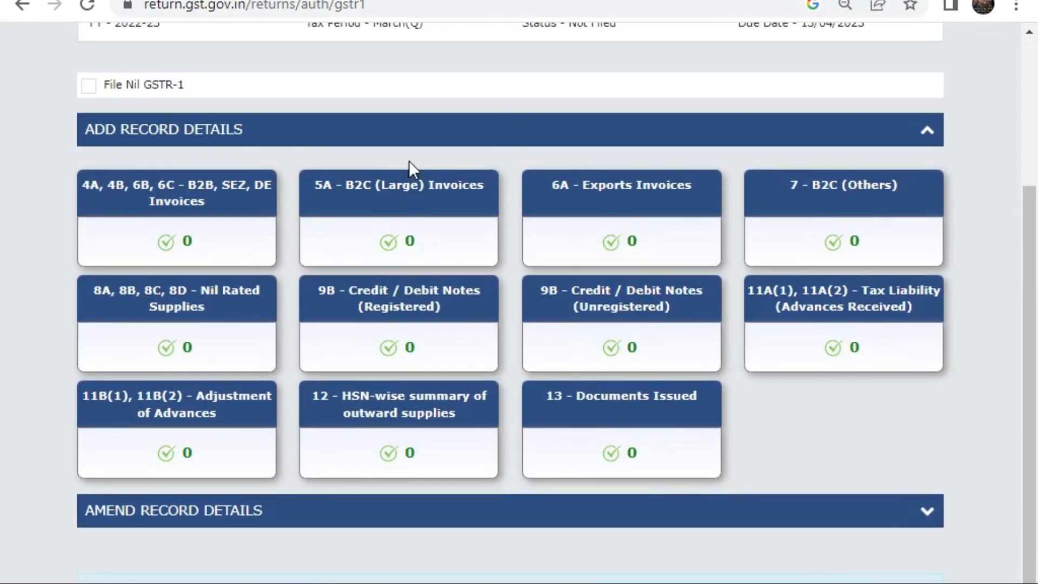
{"action": "mouse_move", "coordinate": [394, 204]}
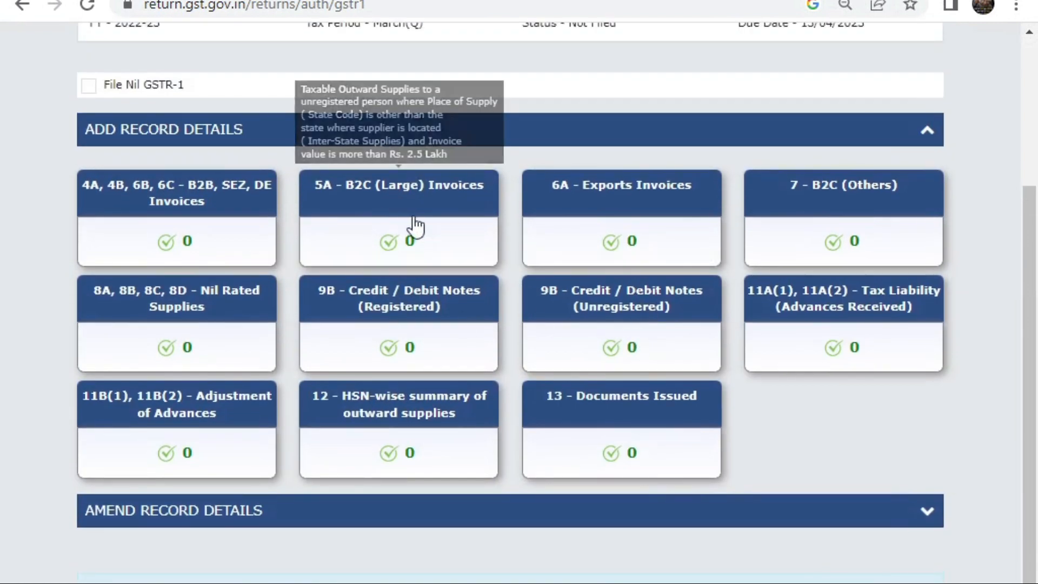
{"action": "left_click", "coordinate": [416, 227]}
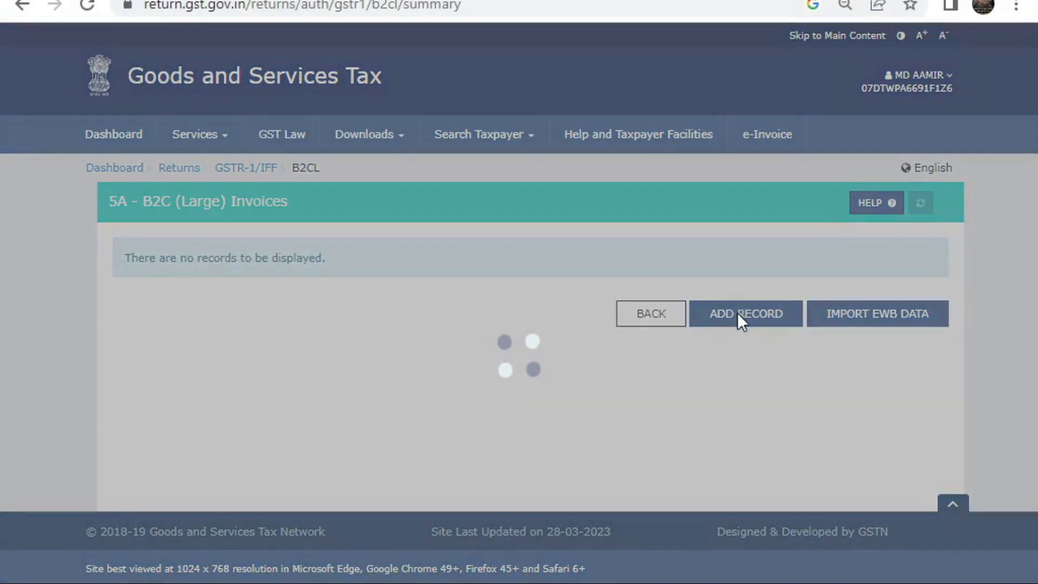
{"action": "left_click", "coordinate": [739, 313]}
{"action": "scroll", "coordinate": [579, 245], "scroll_direction": "down", "scroll_amount": 3}
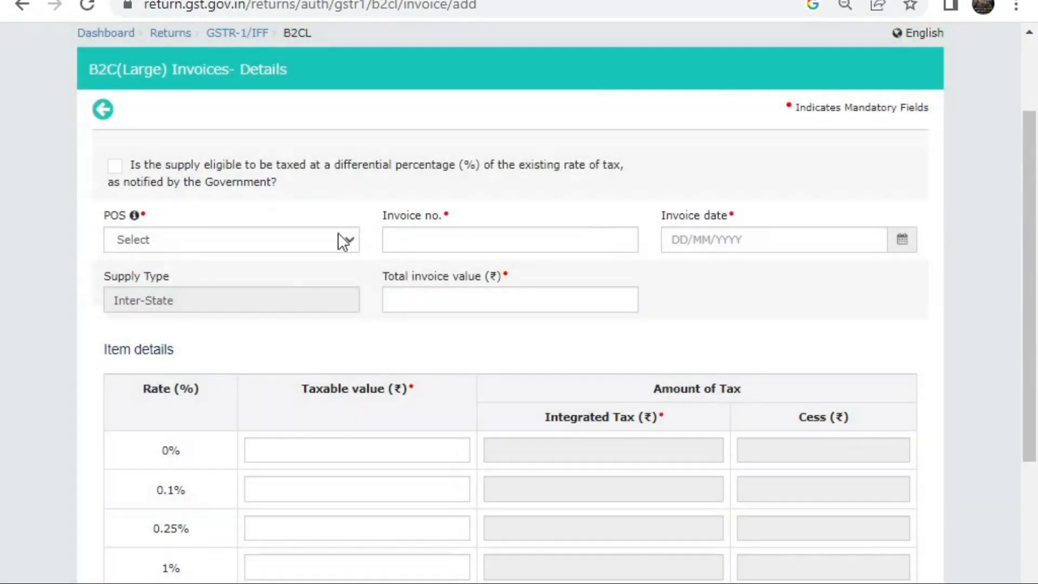
{"action": "left_click", "coordinate": [300, 243]}
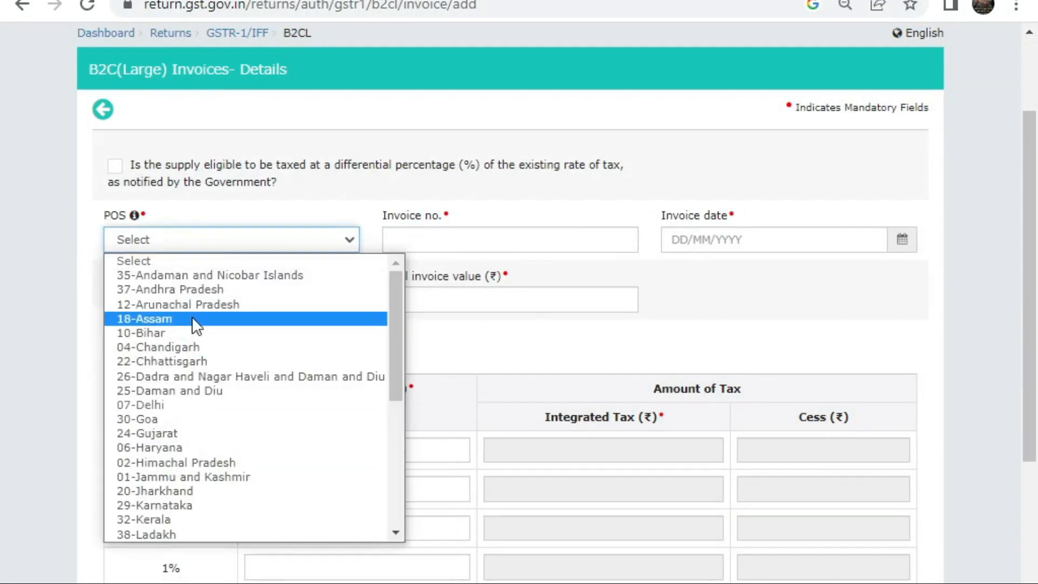
{"action": "left_click", "coordinate": [195, 361]}
{"action": "left_click", "coordinate": [486, 239]}
{"action": "type", "text": "07810"}
{"action": "key", "text": "BackSpace"}
{"action": "key", "text": "BackSpace"}
{"action": "key", "text": "BackSpace"}
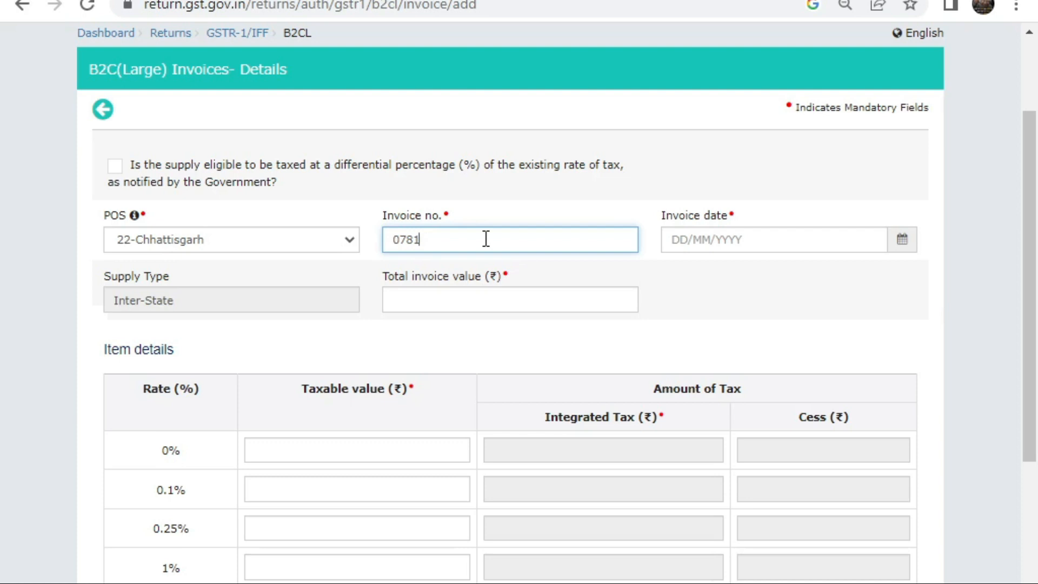
{"action": "type", "text": "0"}
{"action": "left_click", "coordinate": [908, 243]}
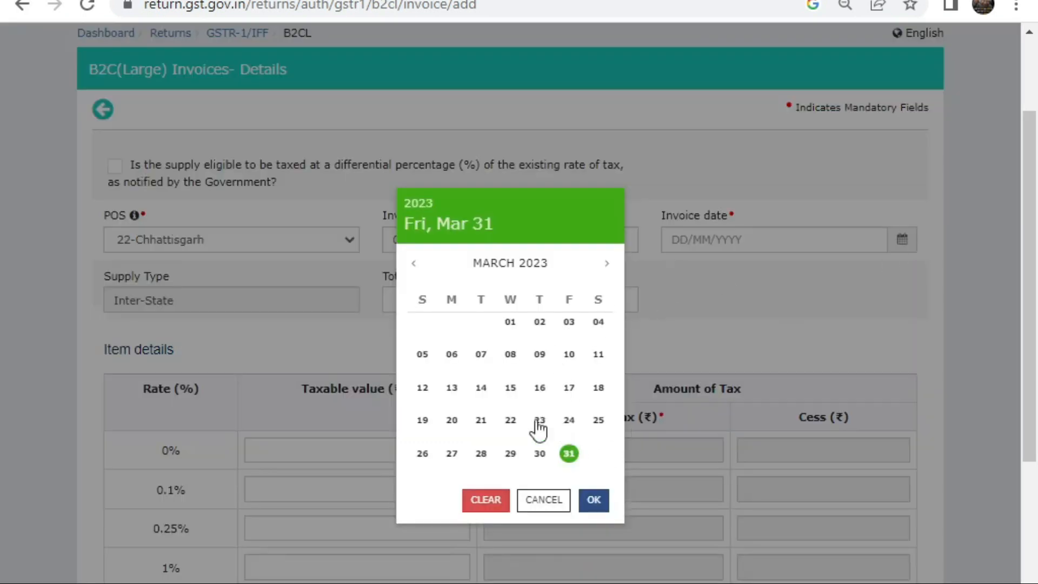
{"action": "left_click", "coordinate": [539, 388]}
{"action": "scroll", "coordinate": [788, 251], "scroll_direction": "down", "scroll_amount": 5}
{"action": "scroll", "coordinate": [206, 353], "scroll_direction": "up", "scroll_amount": 2}
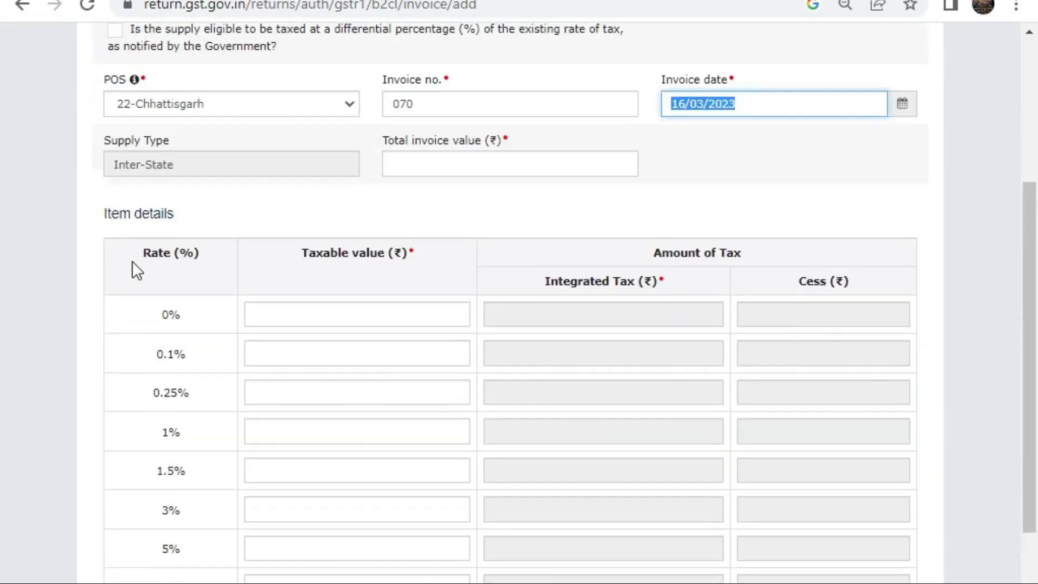
{"action": "scroll", "coordinate": [132, 260], "scroll_direction": "up", "scroll_amount": 5}
{"action": "left_click", "coordinate": [492, 425]}
{"action": "type", "text": "27,00,0"}
{"action": "type", "text": "0"}
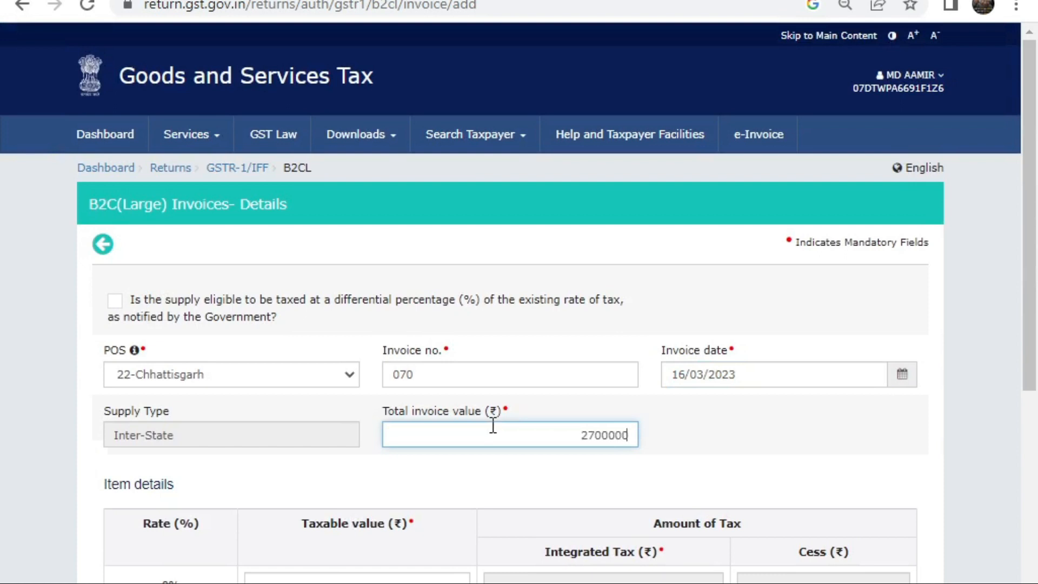
{"action": "type", "text": "0"}
{"action": "key", "text": "Tab"}
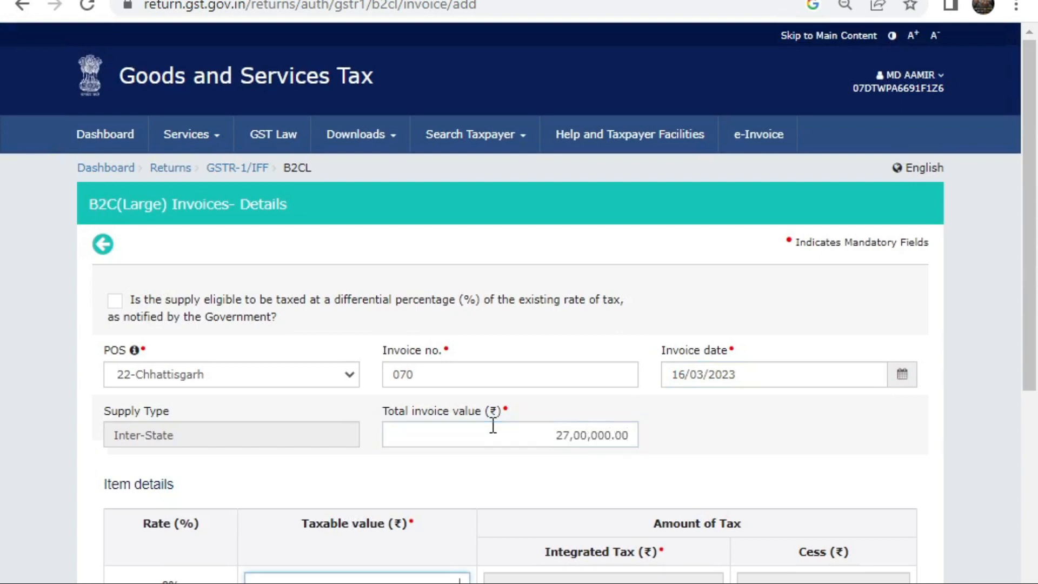
{"action": "left_click", "coordinate": [595, 430]}
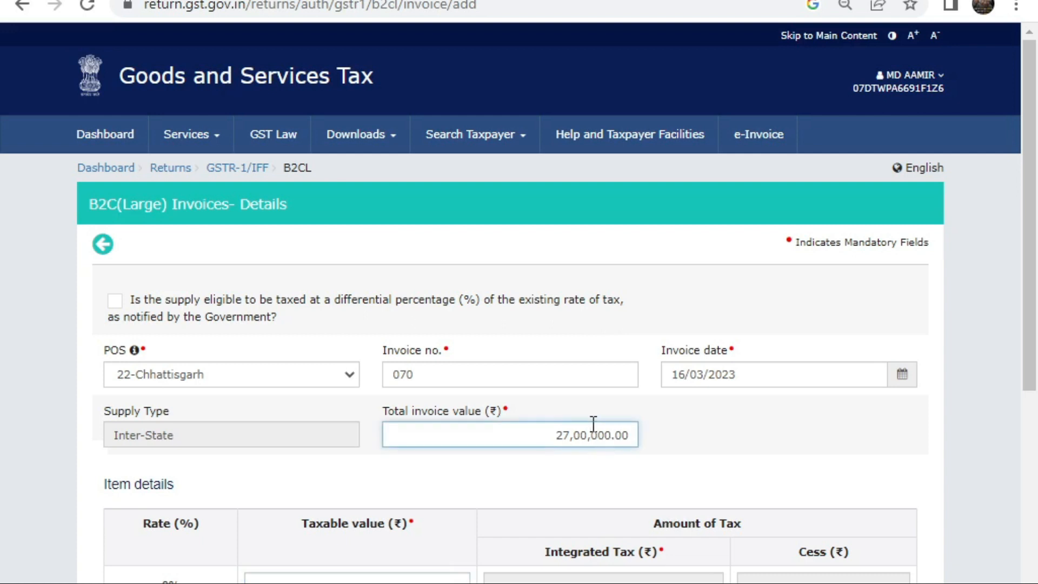
{"action": "key", "text": "BackSpace"}
{"action": "left_click", "coordinate": [642, 425]}
{"action": "left_click", "coordinate": [587, 434]}
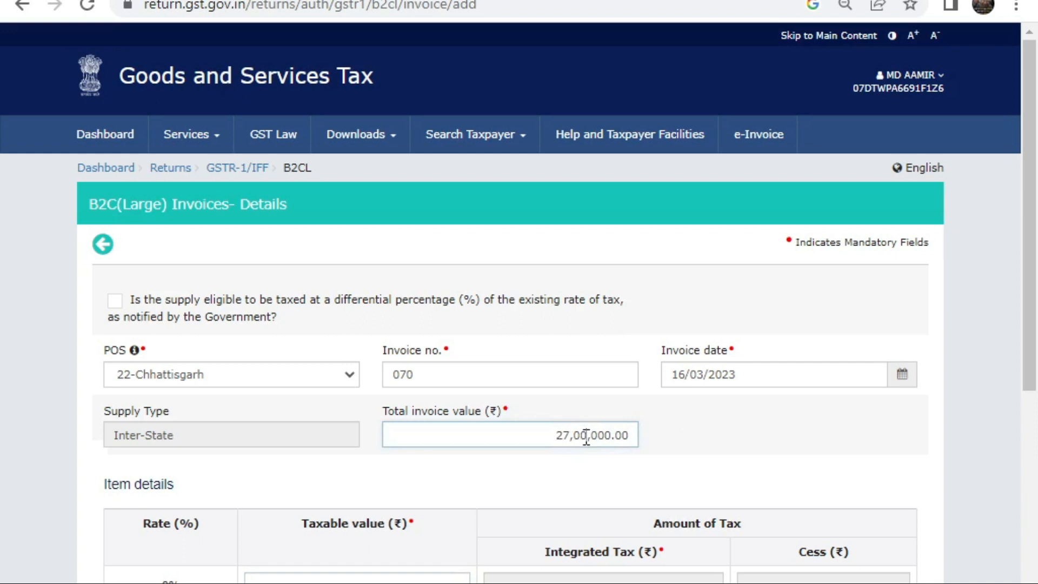
{"action": "key", "text": "BackSpace"}
{"action": "key", "text": "BackSpace"}
{"action": "key", "text": "BackSpace"}
{"action": "key", "text": "BackSpace"}
{"action": "key", "text": "BackSpace"}
{"action": "key", "text": "BackSpace"}
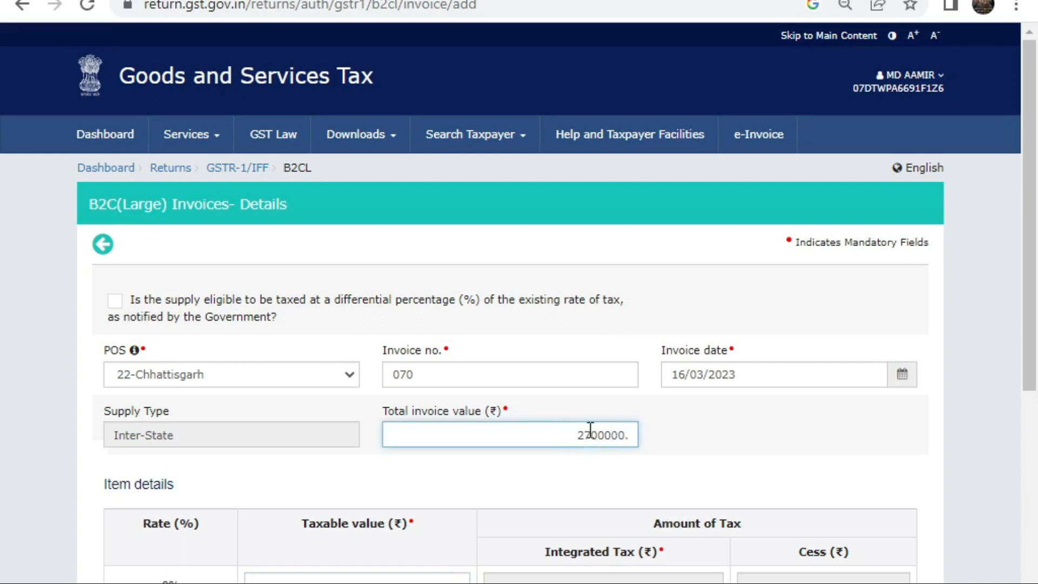
{"action": "left_click", "coordinate": [651, 485]}
{"action": "scroll", "coordinate": [143, 399], "scroll_direction": "down", "scroll_amount": 4}
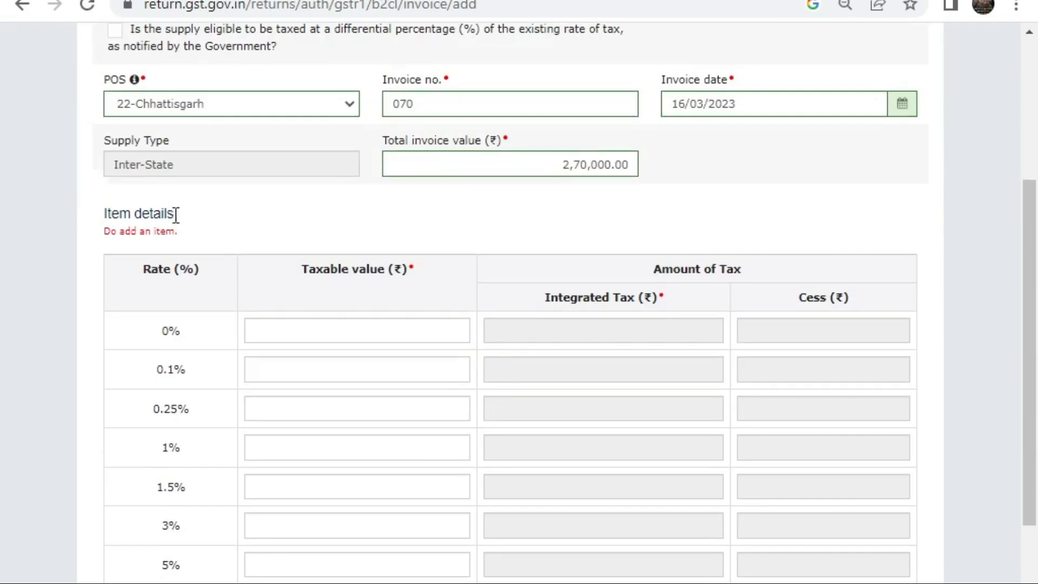
{"action": "scroll", "coordinate": [188, 268], "scroll_direction": "down", "scroll_amount": 2}
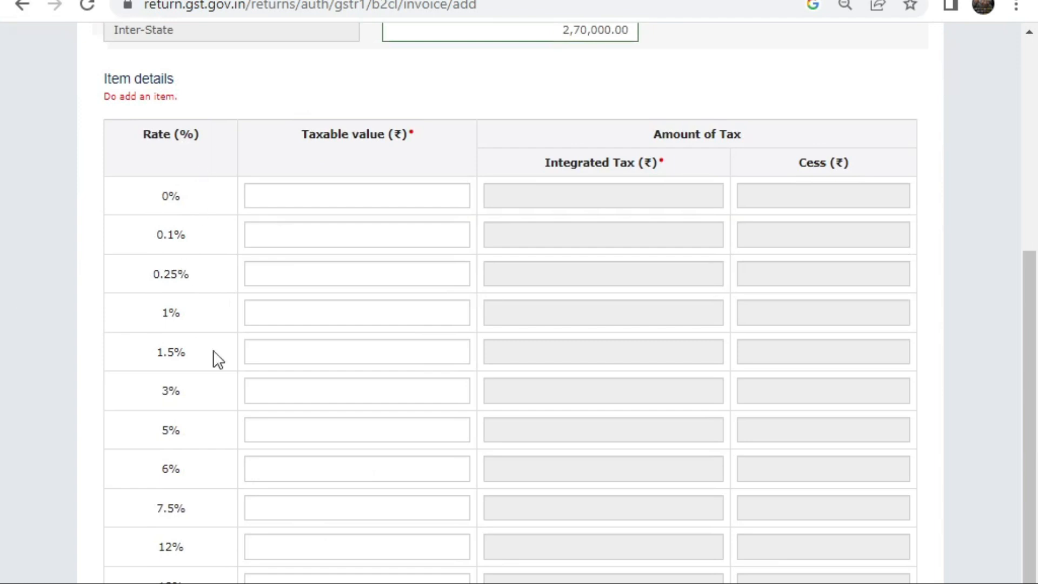
{"action": "left_click", "coordinate": [286, 431]}
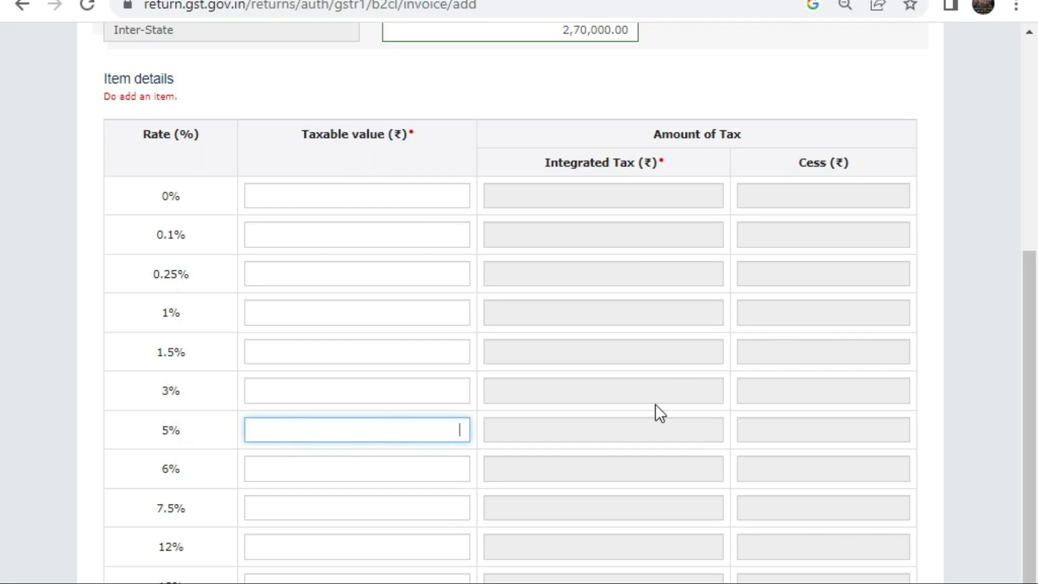
{"action": "scroll", "coordinate": [487, 367], "scroll_direction": "down", "scroll_amount": 3}
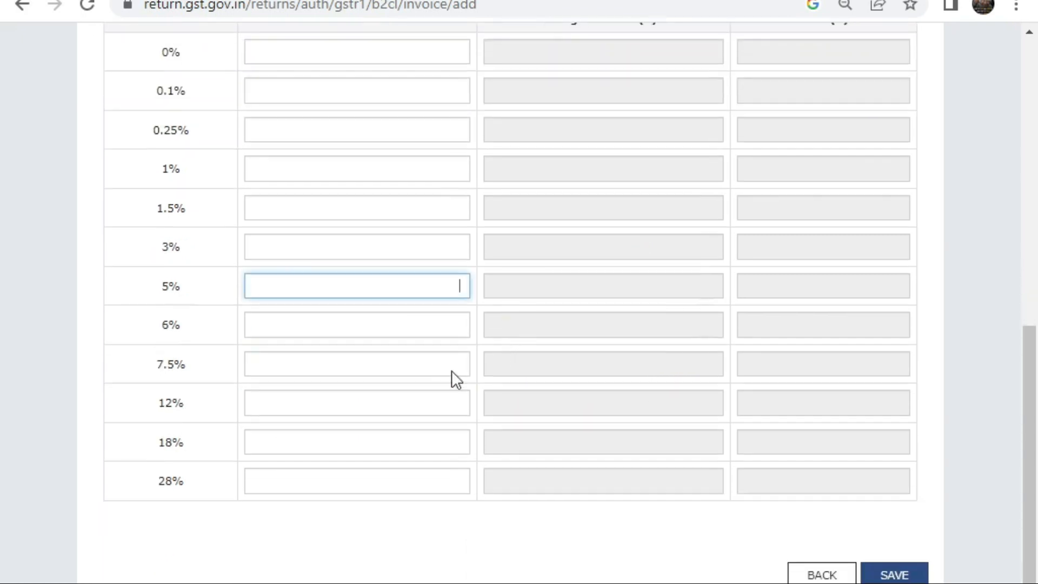
{"action": "left_click", "coordinate": [822, 574]}
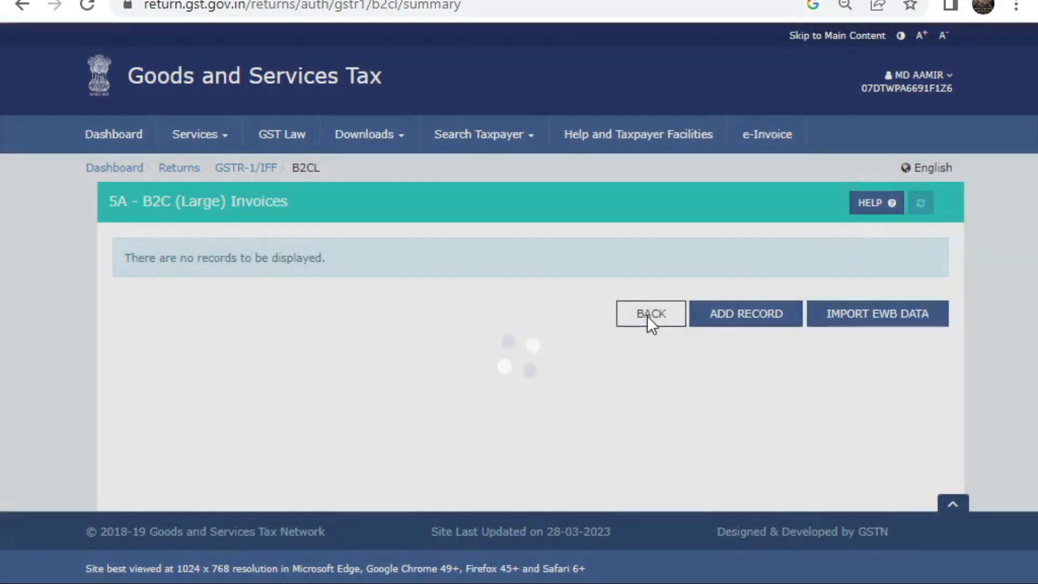
Step: Return to the GSTR-1 overview and start a new record in 6A Exports Invoices
{"action": "left_click", "coordinate": [649, 317]}
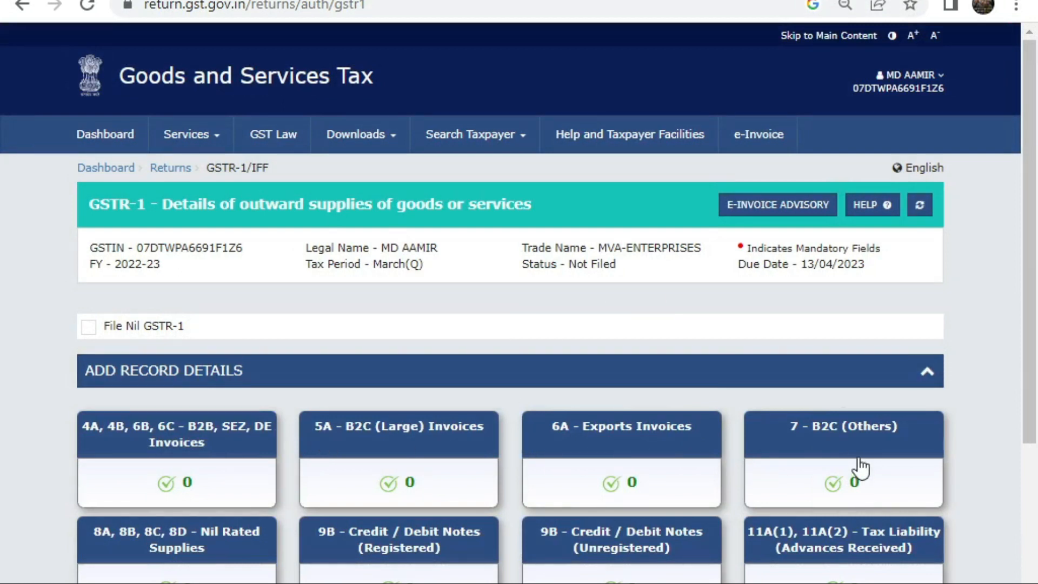
{"action": "left_click", "coordinate": [688, 446]}
{"action": "left_click", "coordinate": [505, 454]}
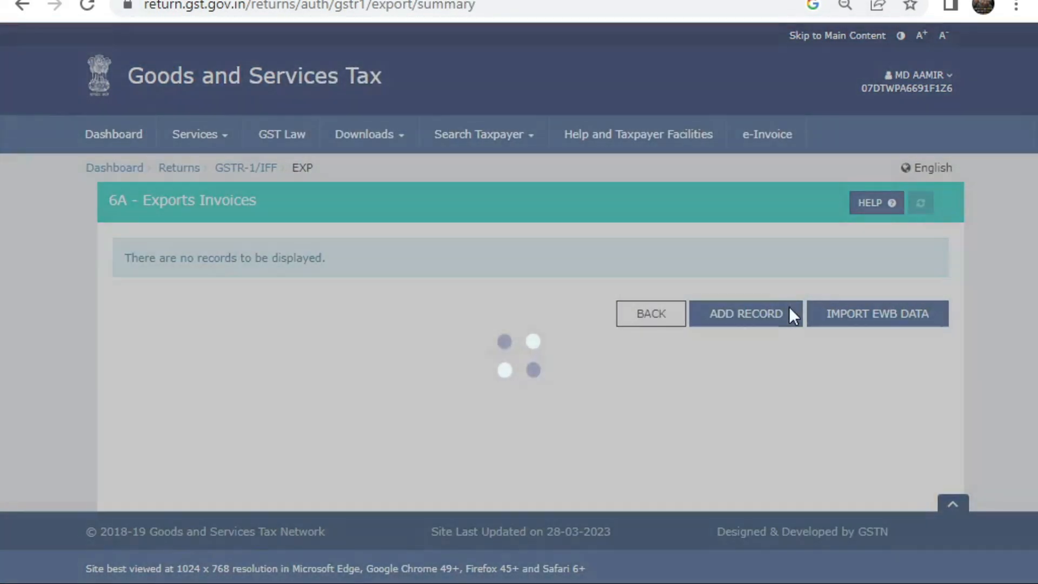
{"action": "left_click", "coordinate": [767, 315]}
{"action": "scroll", "coordinate": [458, 282], "scroll_direction": "down", "scroll_amount": 2}
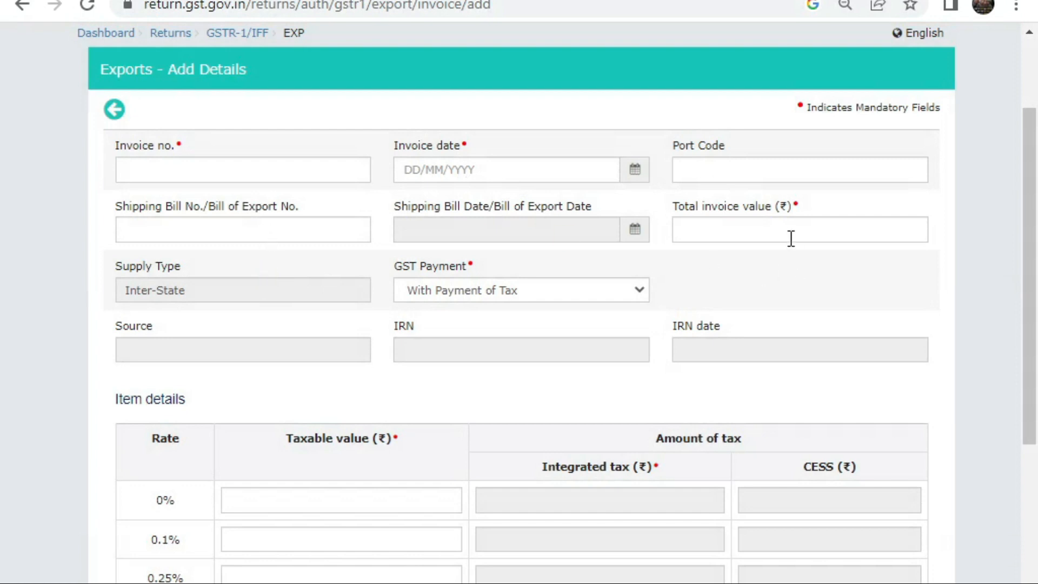
Step: Set the export's GST Payment to With Payment of Tax and review the item rate table
{"action": "left_click", "coordinate": [481, 290]}
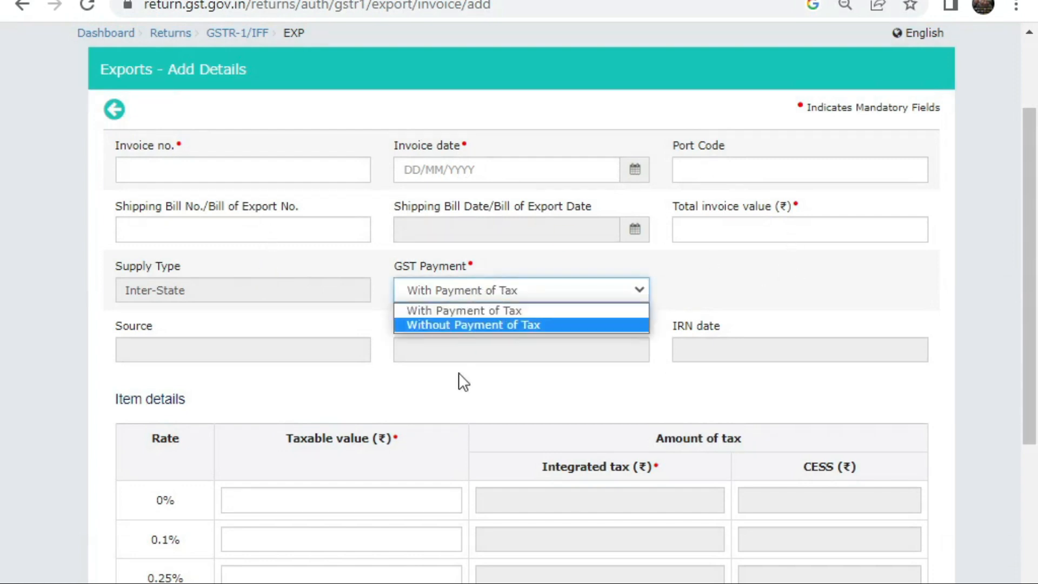
{"action": "left_click", "coordinate": [473, 324]}
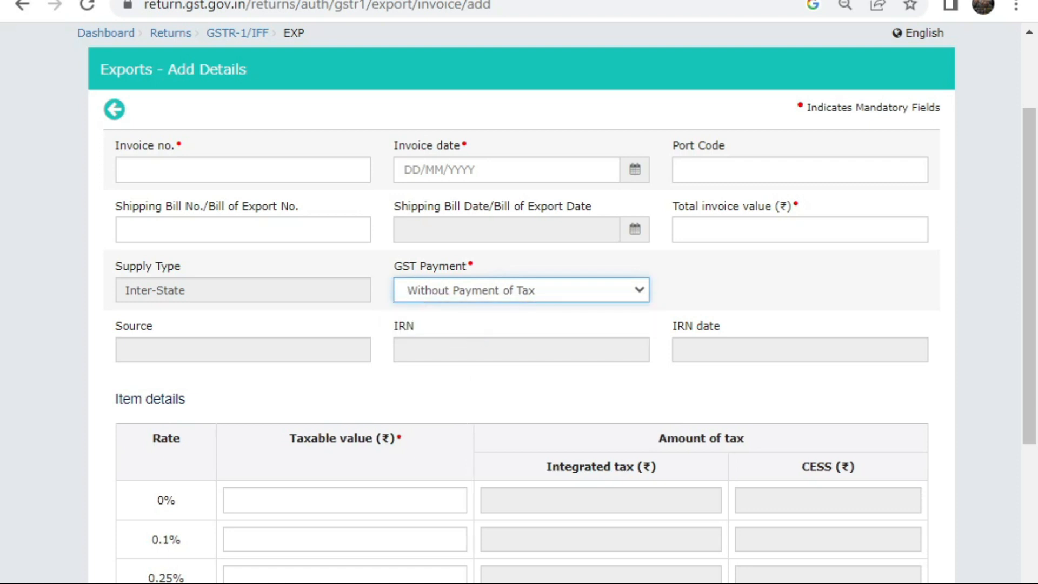
{"action": "left_click", "coordinate": [531, 293]}
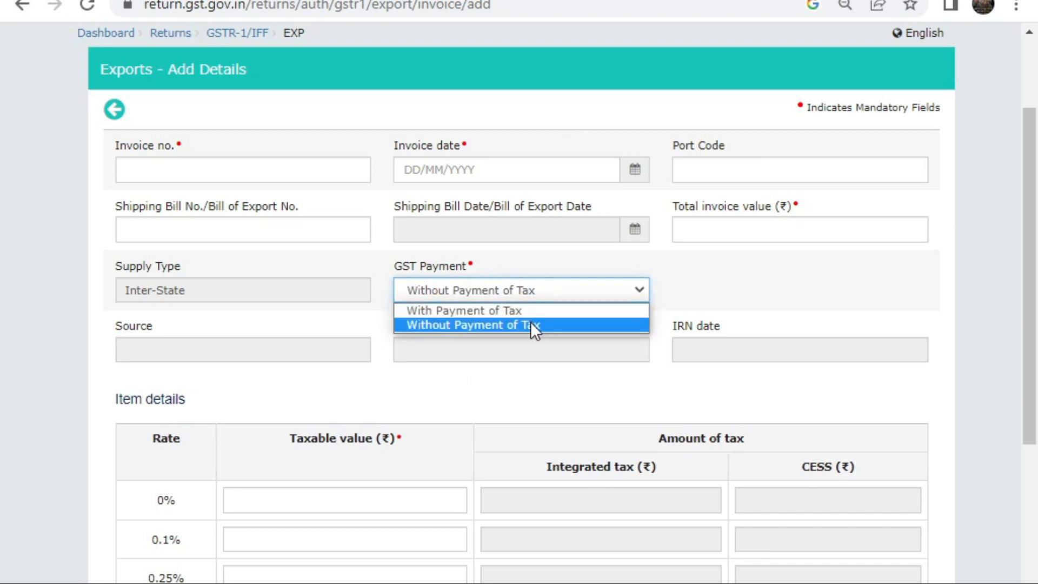
{"action": "left_click", "coordinate": [530, 325]}
{"action": "left_click", "coordinate": [529, 292]}
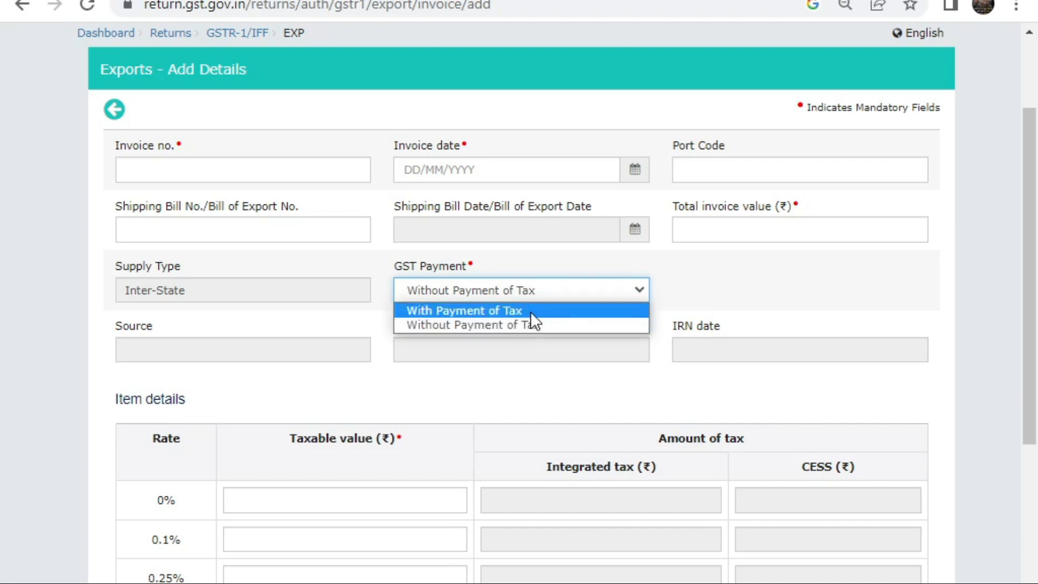
{"action": "left_click", "coordinate": [530, 310]}
{"action": "scroll", "coordinate": [364, 275], "scroll_direction": "down", "scroll_amount": 3}
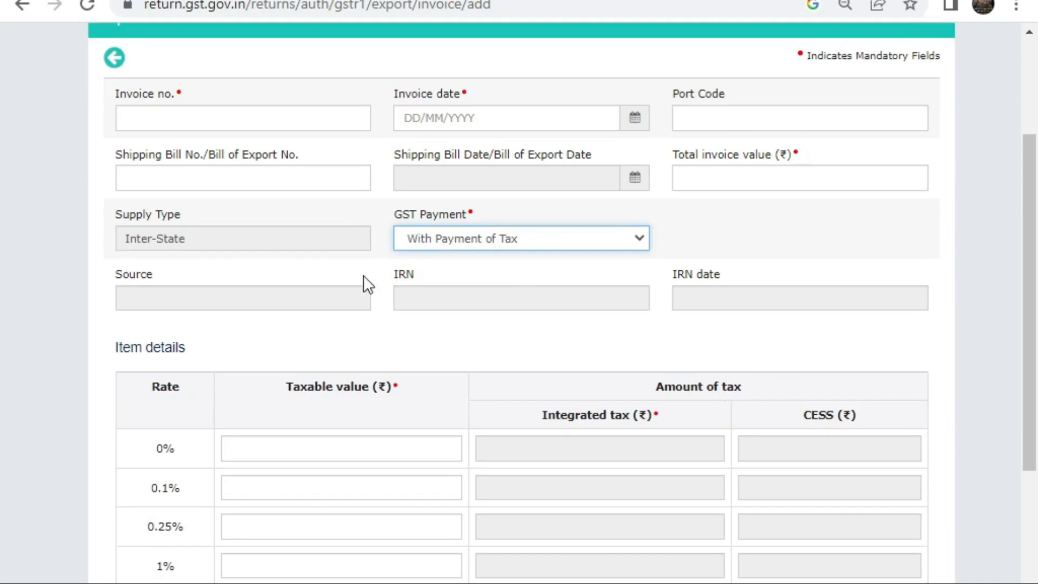
{"action": "scroll", "coordinate": [452, 400], "scroll_direction": "down", "scroll_amount": 5}
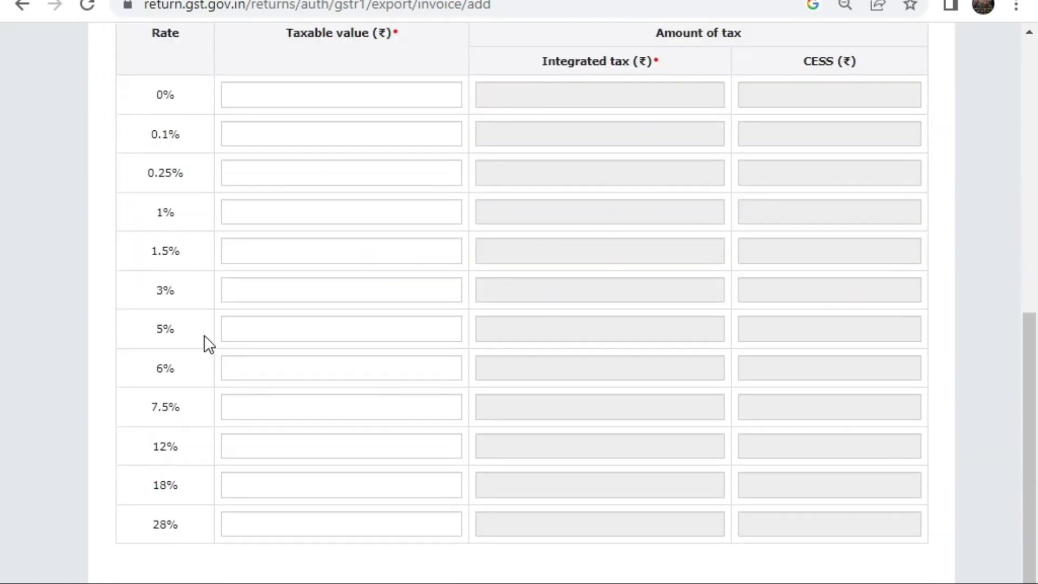
{"action": "scroll", "coordinate": [660, 204], "scroll_direction": "up", "scroll_amount": 3}
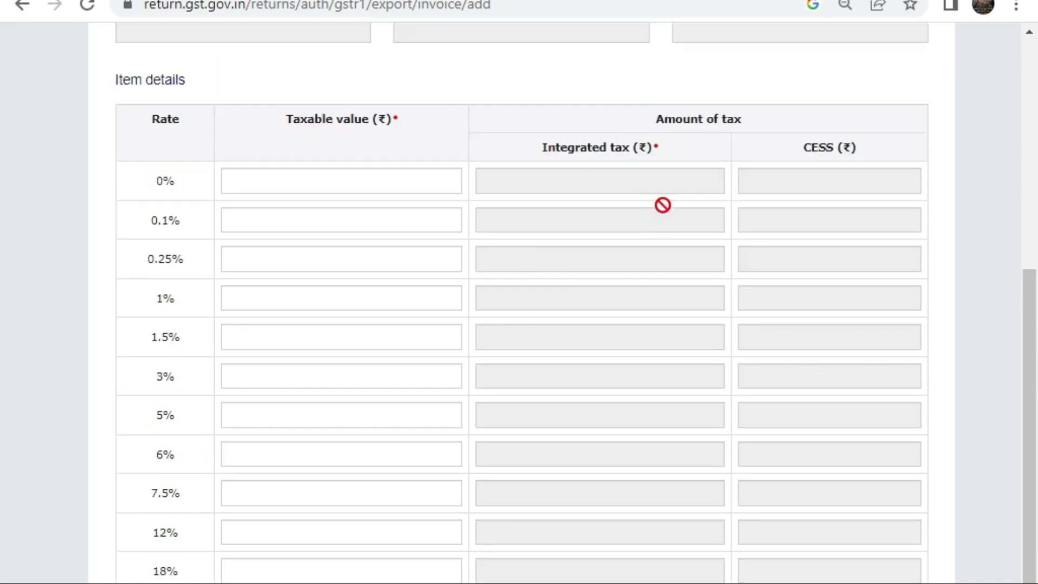
{"action": "scroll", "coordinate": [633, 296], "scroll_direction": "down", "scroll_amount": 3}
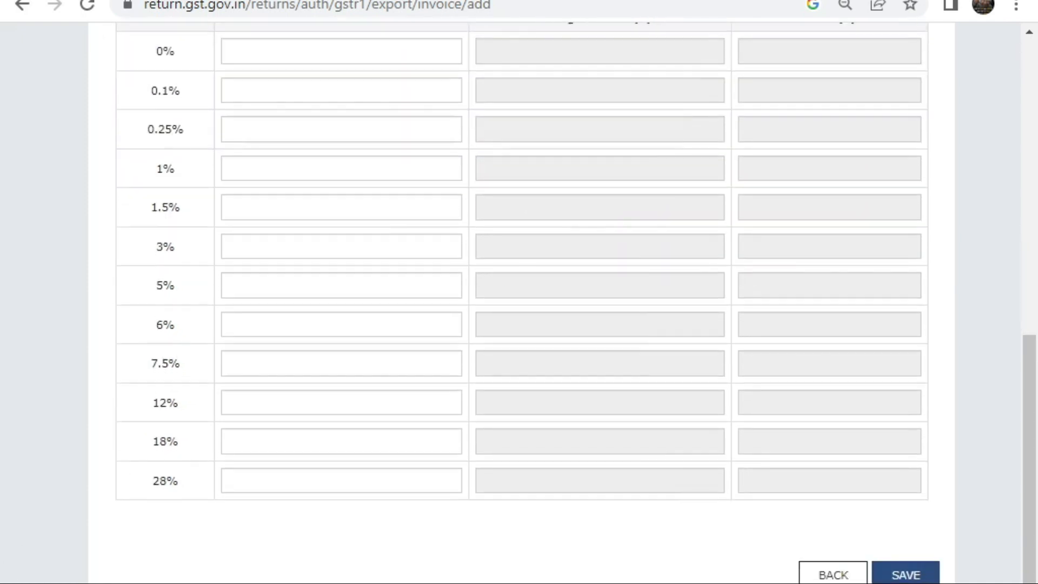
Step: Back out of the export form, accept the IGST guidelines, and open the 8A-8D Nil Rated tile
{"action": "left_click", "coordinate": [830, 572]}
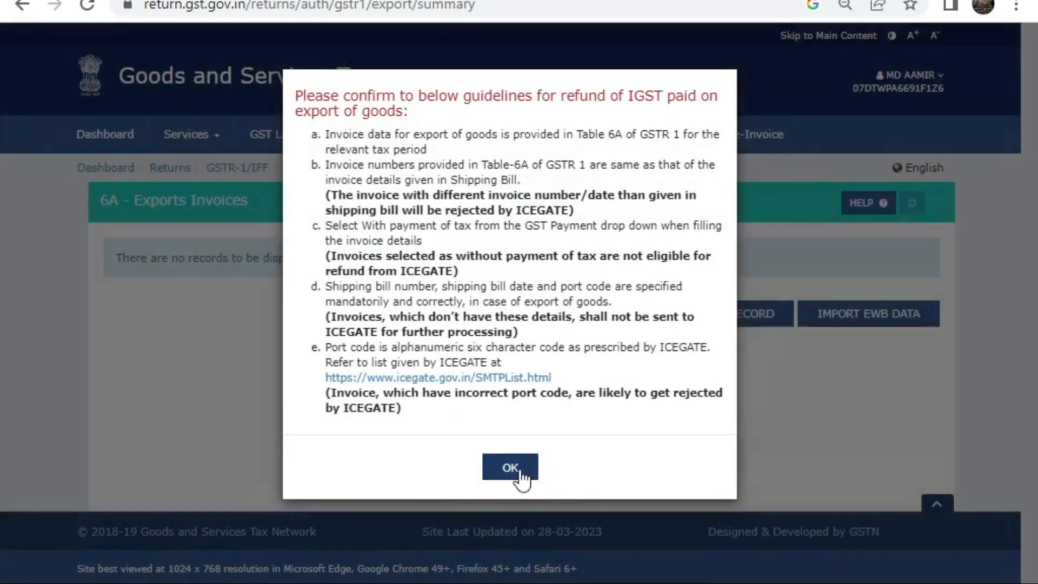
{"action": "left_click", "coordinate": [520, 473]}
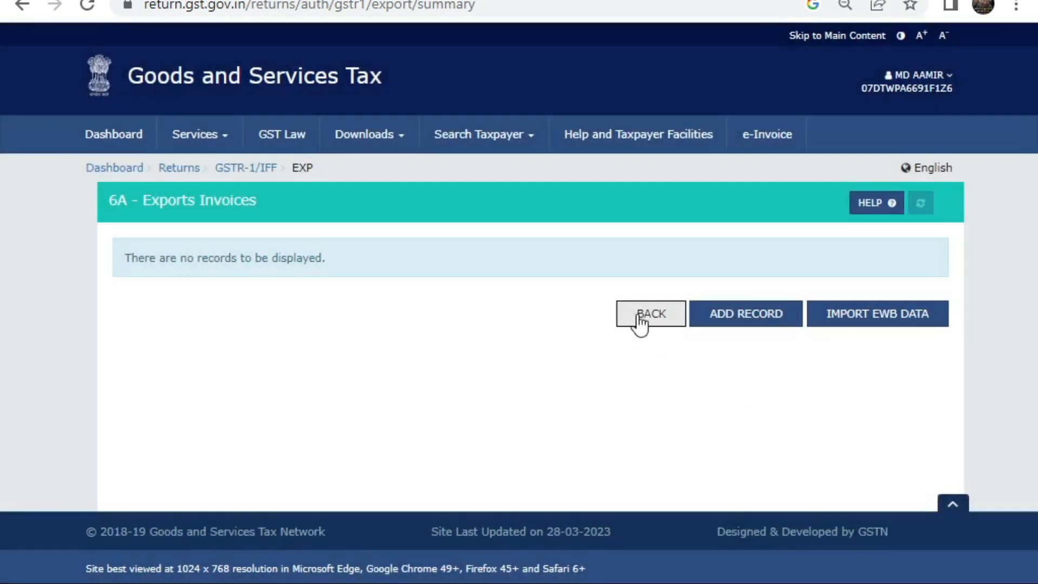
{"action": "left_click", "coordinate": [640, 316]}
{"action": "scroll", "coordinate": [859, 318], "scroll_direction": "down", "scroll_amount": 2}
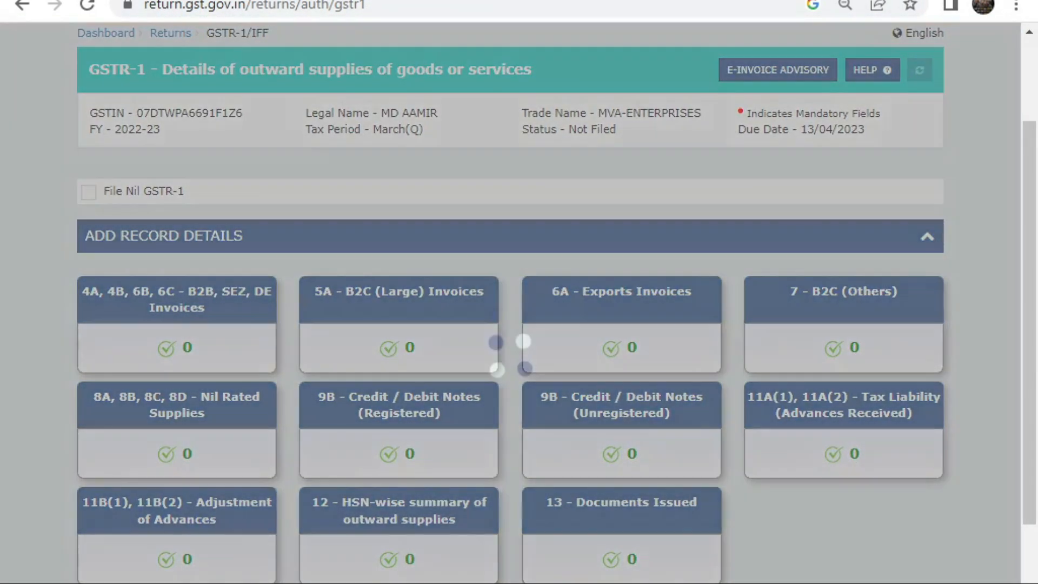
{"action": "left_click", "coordinate": [240, 427]}
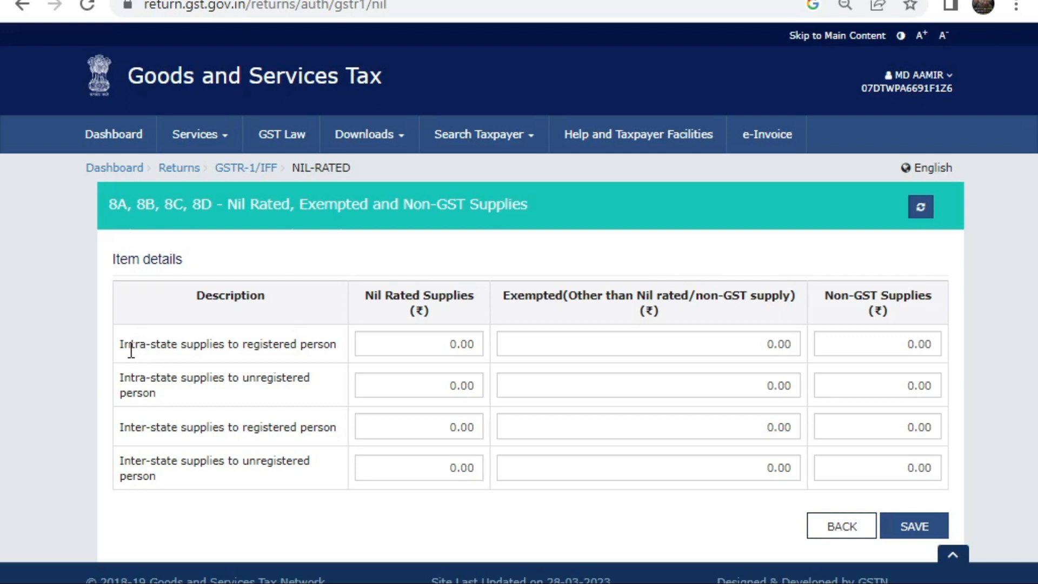
Step: Check the four intra- and inter-state nil-rated supply amounts, leaving each at 0.00
{"action": "left_click_drag", "start_coordinate": [125, 394], "coordinate": [173, 381]}
{"action": "left_click_drag", "start_coordinate": [204, 343], "coordinate": [332, 342]}
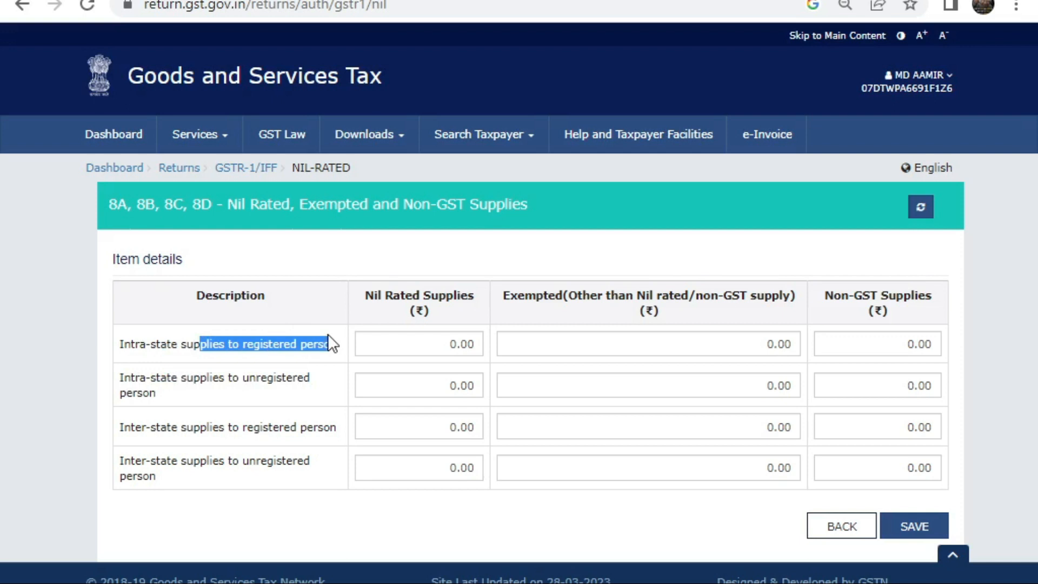
{"action": "left_click", "coordinate": [418, 333]}
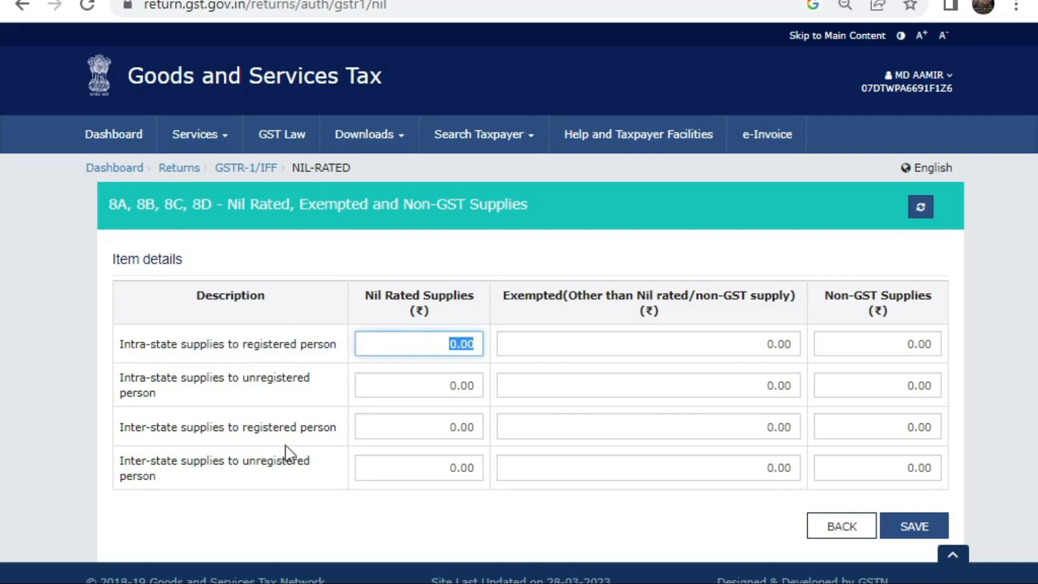
{"action": "left_click", "coordinate": [452, 389]}
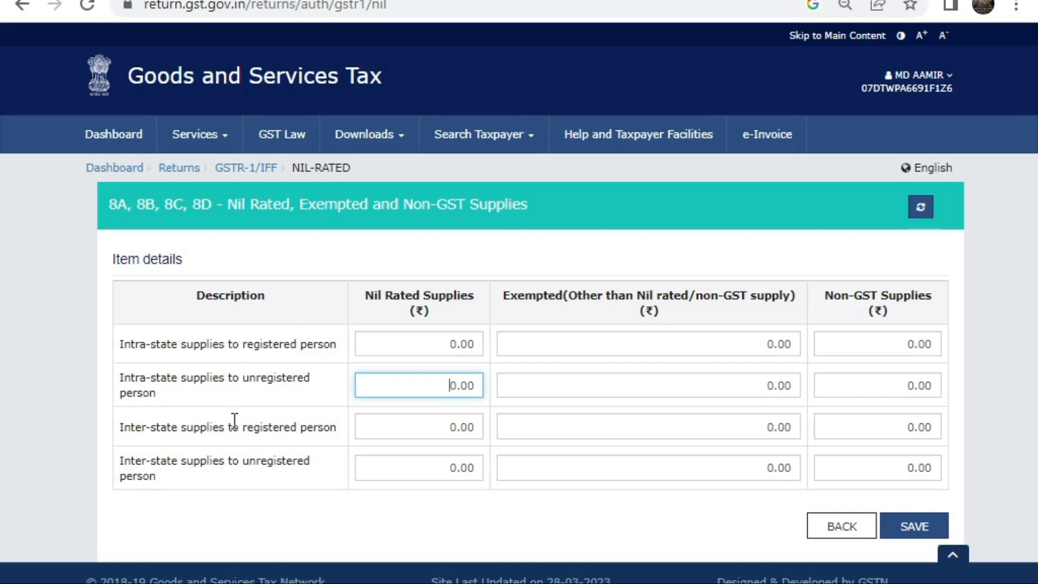
{"action": "left_click_drag", "start_coordinate": [243, 426], "coordinate": [294, 427]}
{"action": "left_click", "coordinate": [403, 429]}
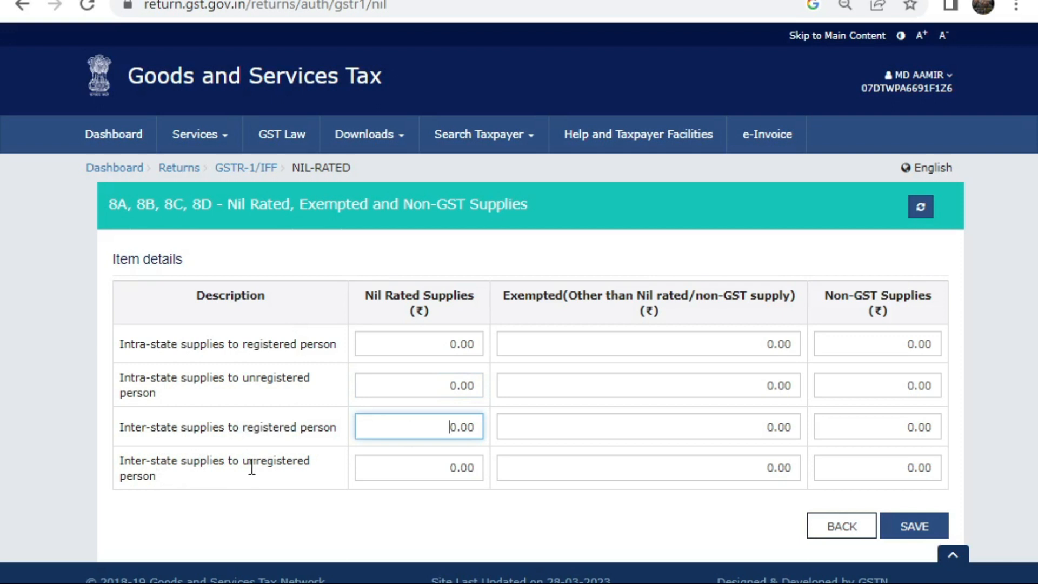
{"action": "left_click", "coordinate": [403, 465]}
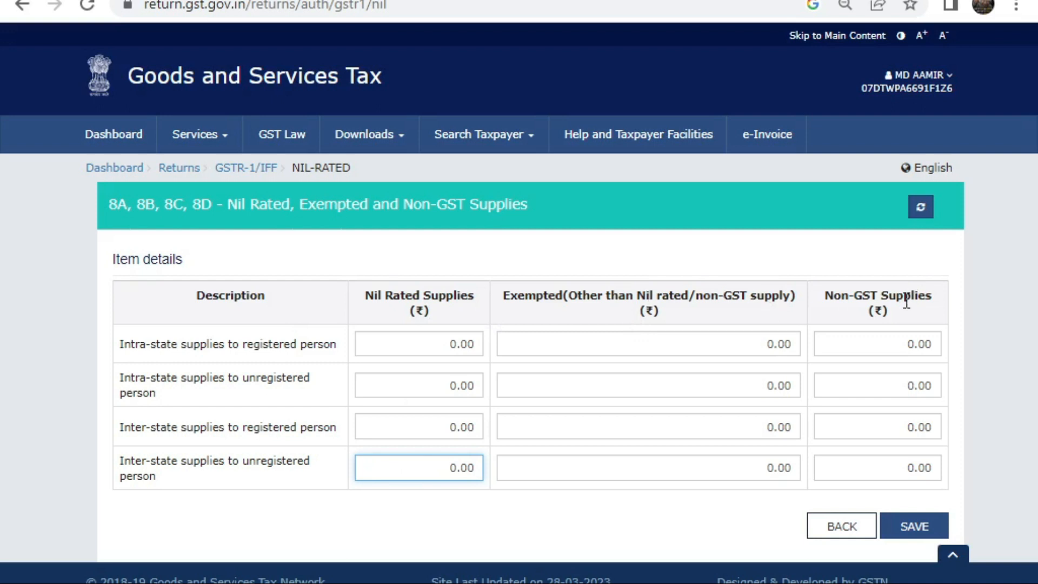
{"action": "left_click", "coordinate": [547, 537]}
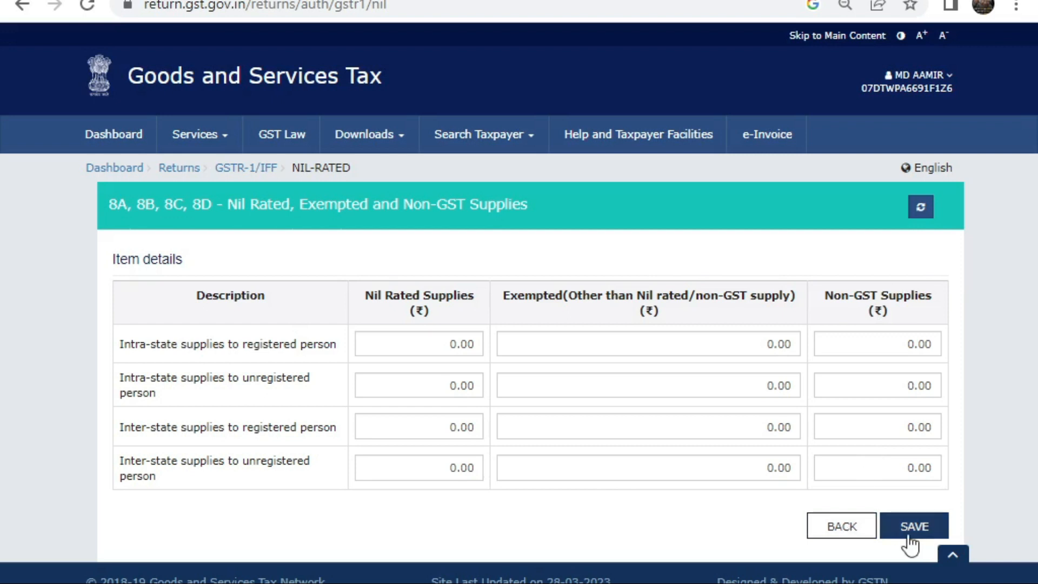
Step: Leave the nil-rated form unsaved and start a new 7 - B2C (Others) record
{"action": "left_click", "coordinate": [829, 529]}
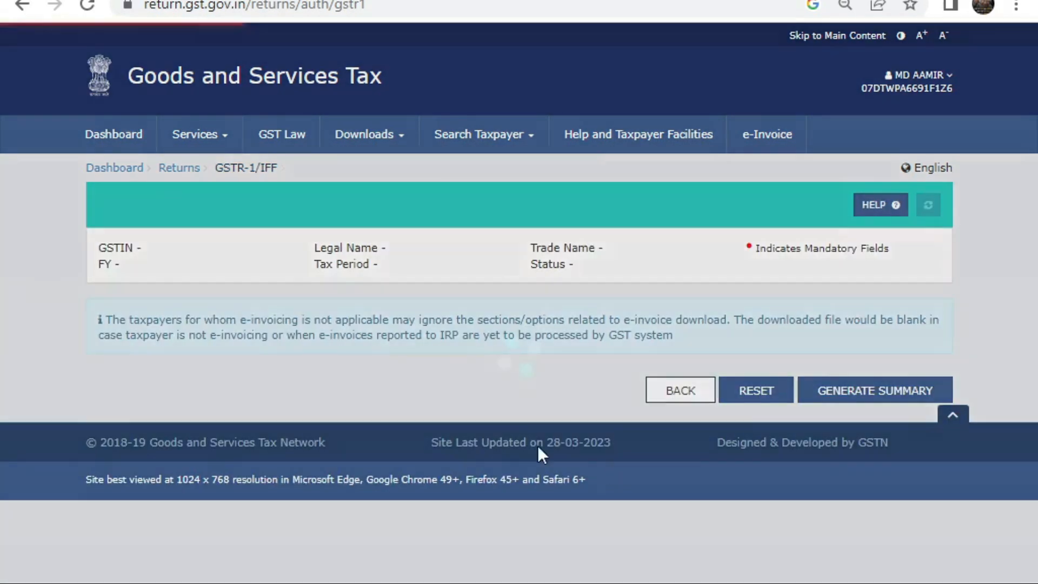
{"action": "scroll", "coordinate": [353, 335], "scroll_direction": "down", "scroll_amount": 2}
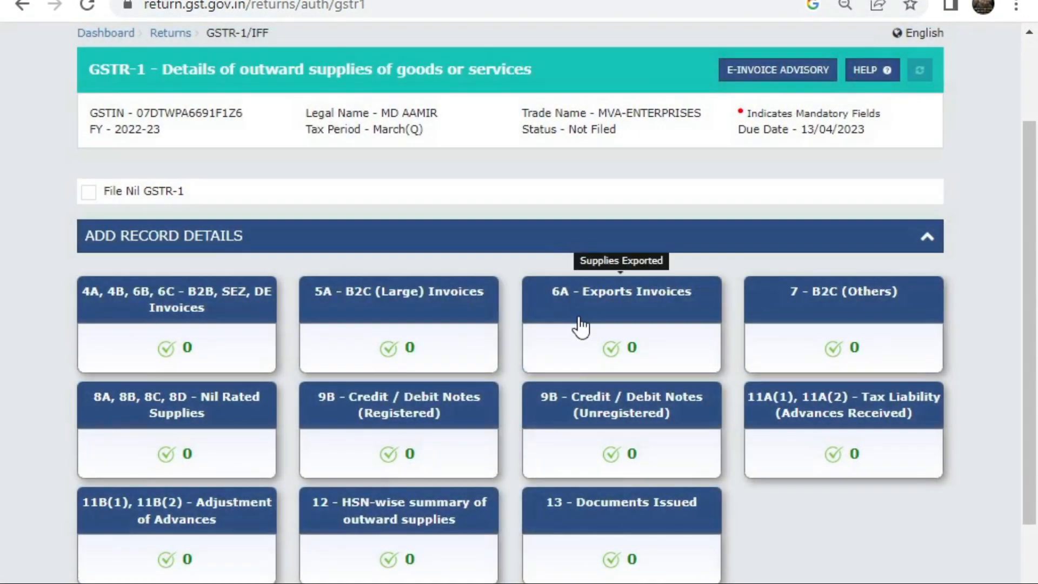
{"action": "left_click", "coordinate": [816, 324]}
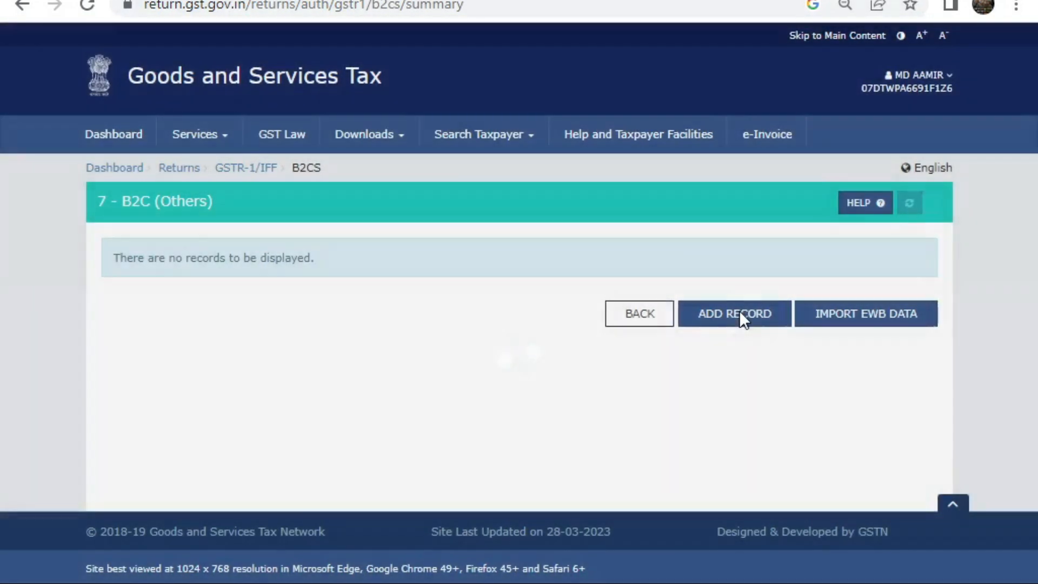
{"action": "left_click", "coordinate": [740, 317]}
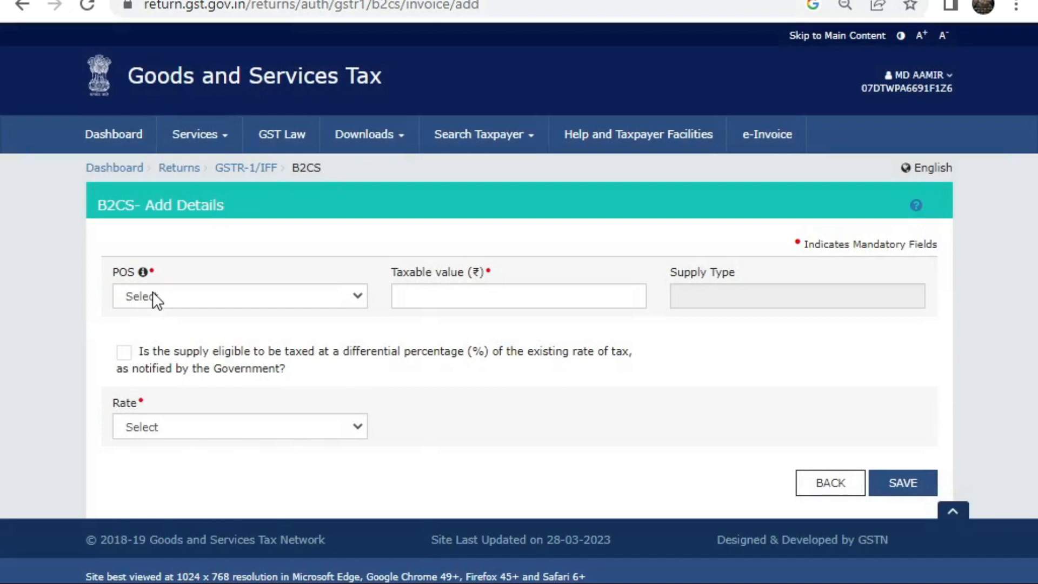
Step: Try place of supply 07-Delhi at 5% rate, then discard it and reopen a blank form
{"action": "left_click", "coordinate": [153, 295]}
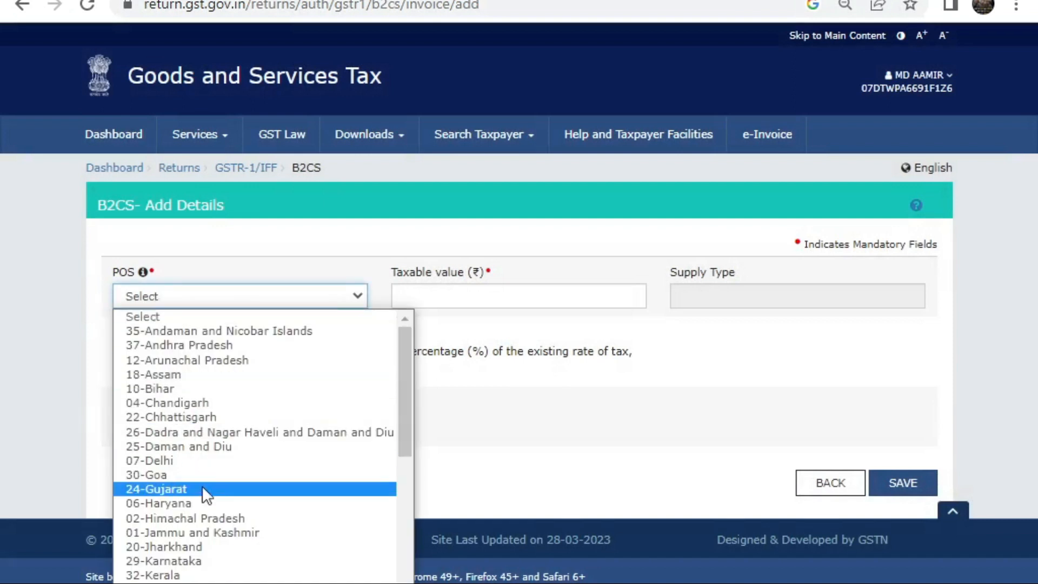
{"action": "left_click", "coordinate": [207, 460]}
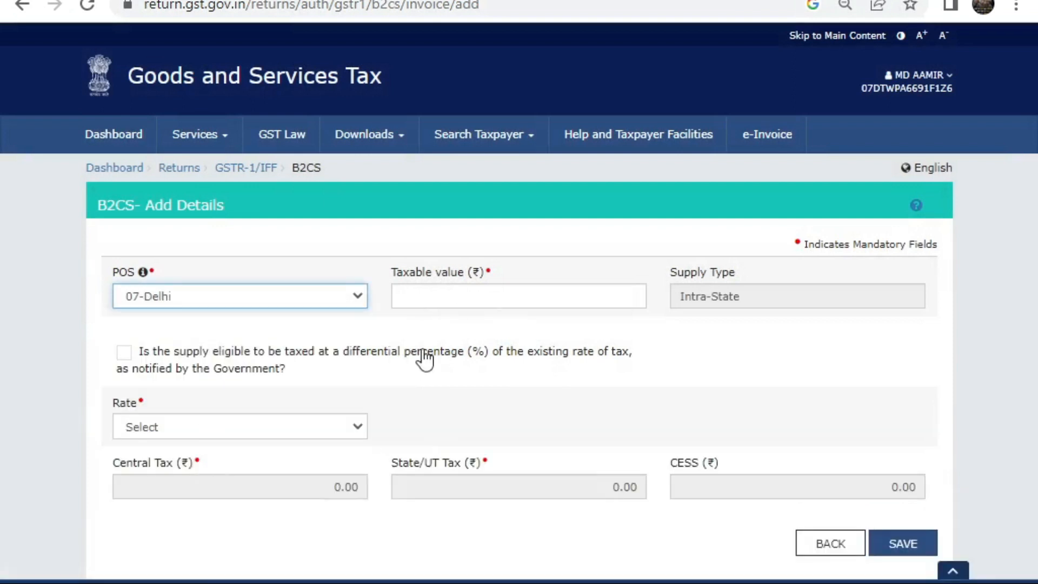
{"action": "left_click", "coordinate": [432, 297]}
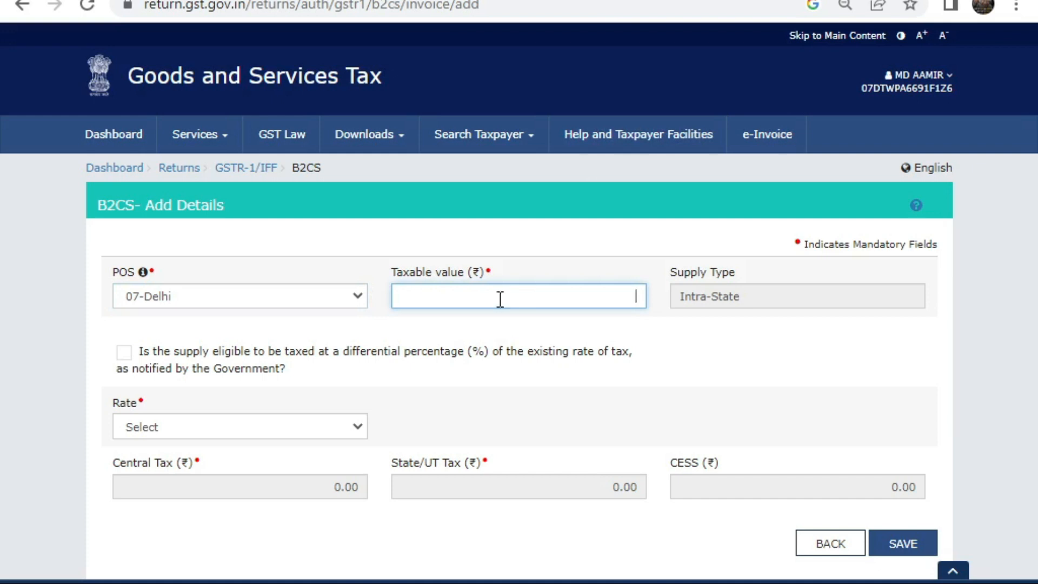
{"action": "left_click", "coordinate": [270, 431]}
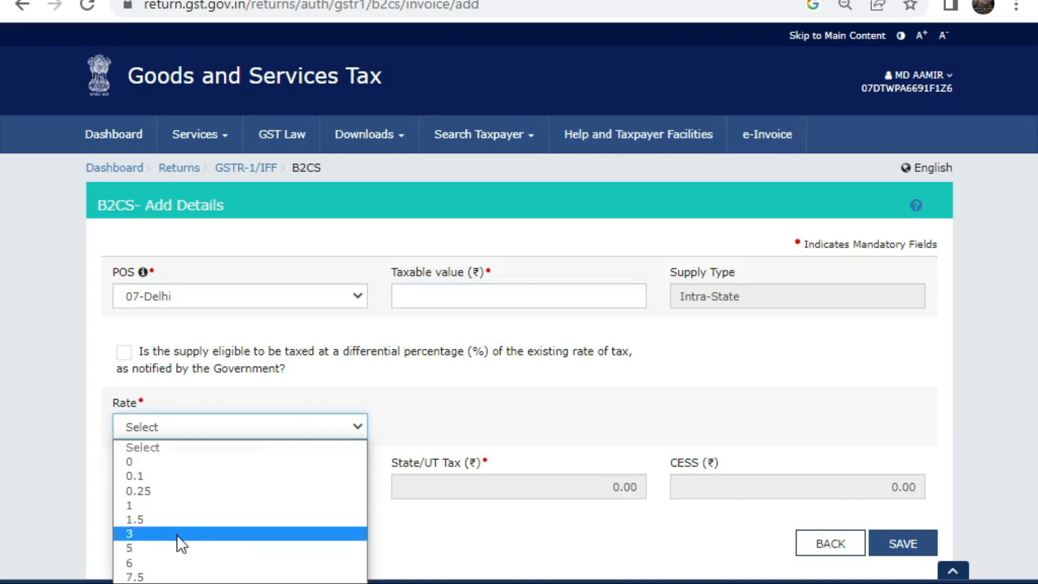
{"action": "left_click", "coordinate": [163, 548]}
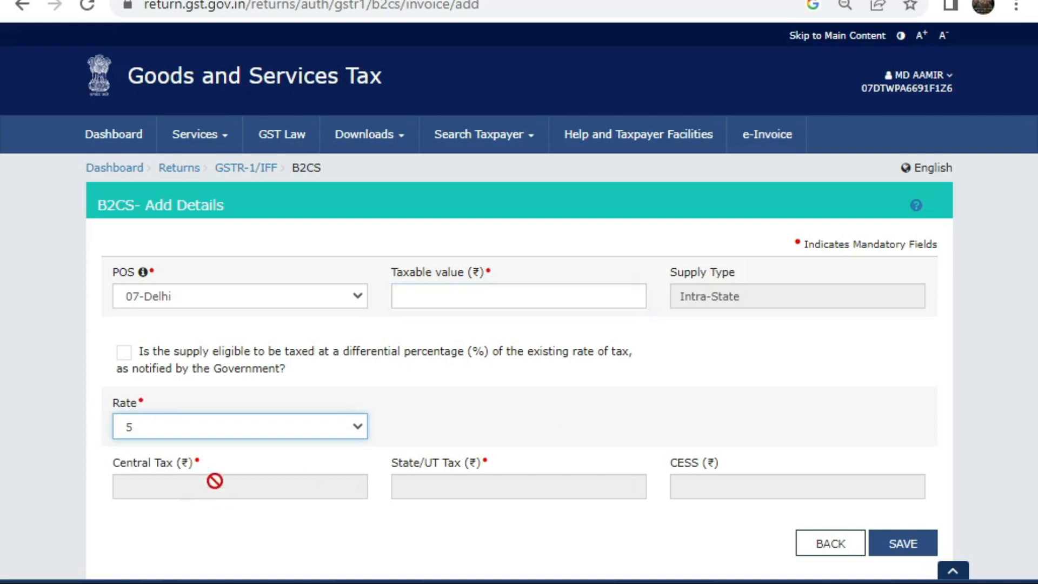
{"action": "left_click", "coordinate": [711, 483]}
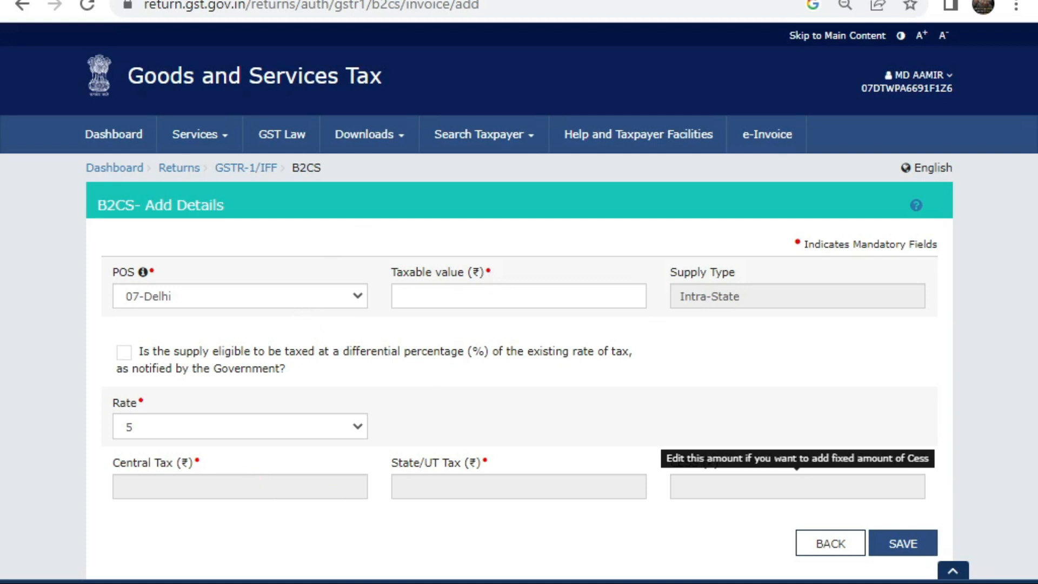
{"action": "left_click", "coordinate": [833, 547]}
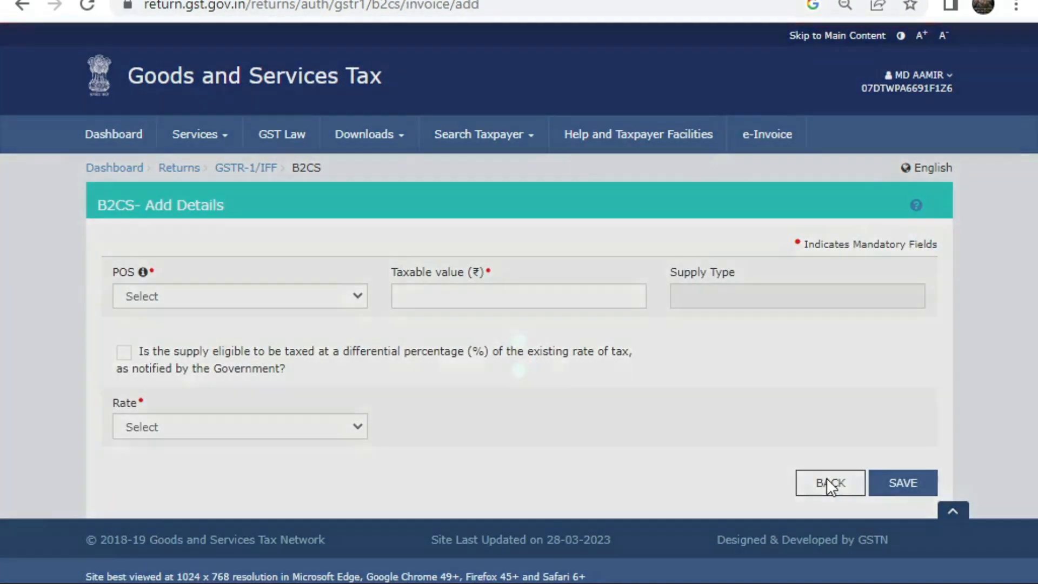
{"action": "left_click", "coordinate": [827, 480]}
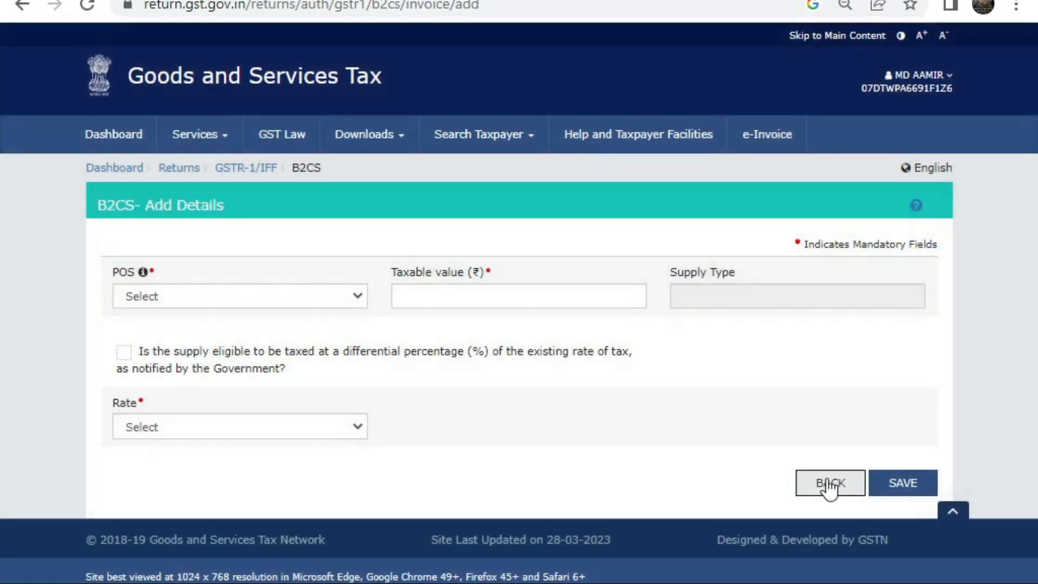
Step: Return to the B2C (Others) summary and go to the Returns Offline Tool download page
{"action": "left_click", "coordinate": [827, 480]}
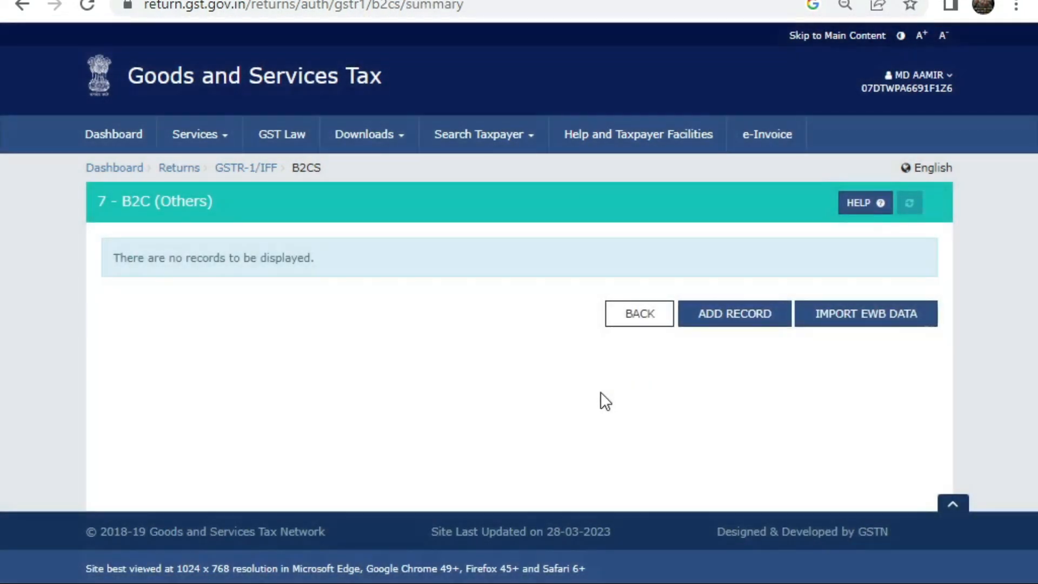
{"action": "left_click", "coordinate": [380, 141]}
{"action": "mouse_move", "coordinate": [91, 174]}
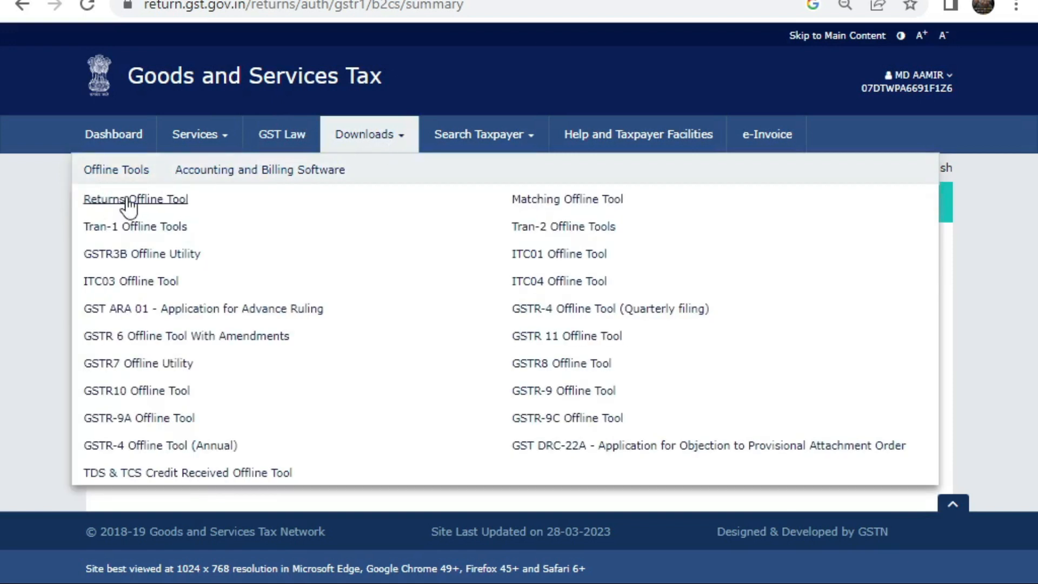
{"action": "left_click", "coordinate": [129, 203]}
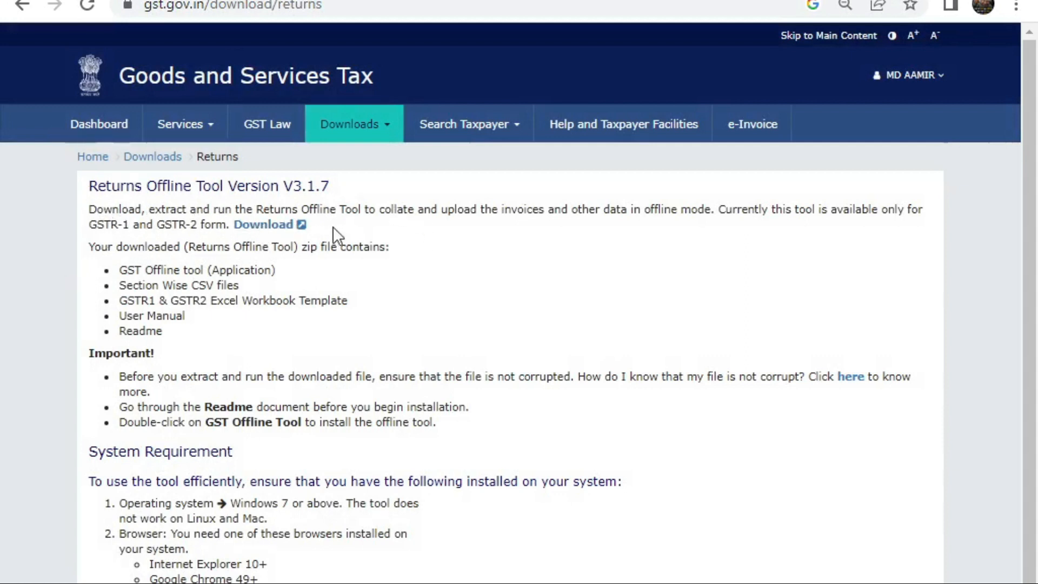
Step: Request and confirm the Returns Offline Tool download, then refresh the desktop
{"action": "left_click", "coordinate": [273, 227]}
{"action": "left_click", "coordinate": [528, 242]}
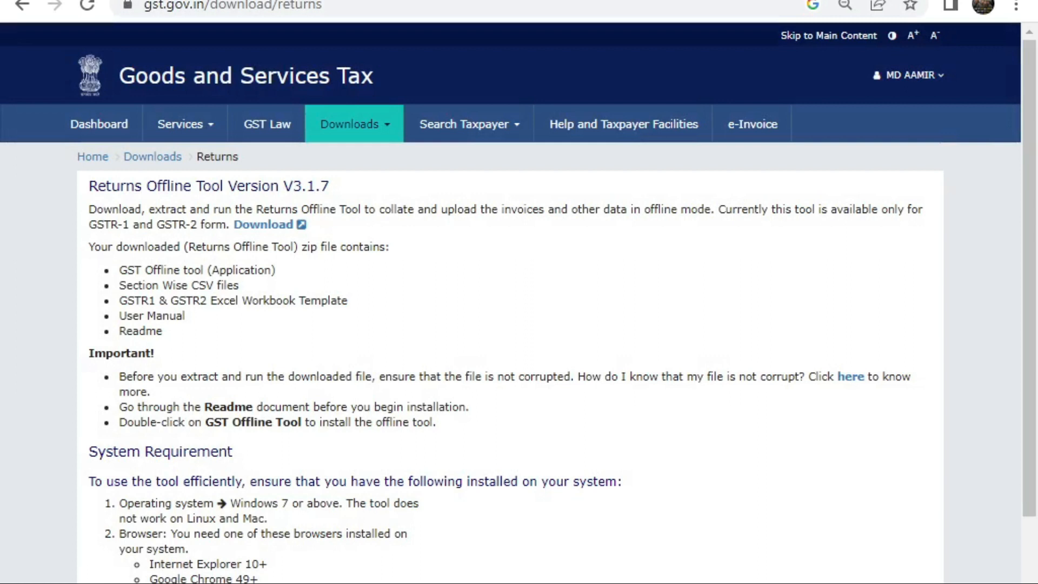
{"action": "scroll", "coordinate": [151, 373], "scroll_direction": "down", "scroll_amount": 3}
{"action": "scroll", "coordinate": [151, 375], "scroll_direction": "up", "scroll_amount": 3}
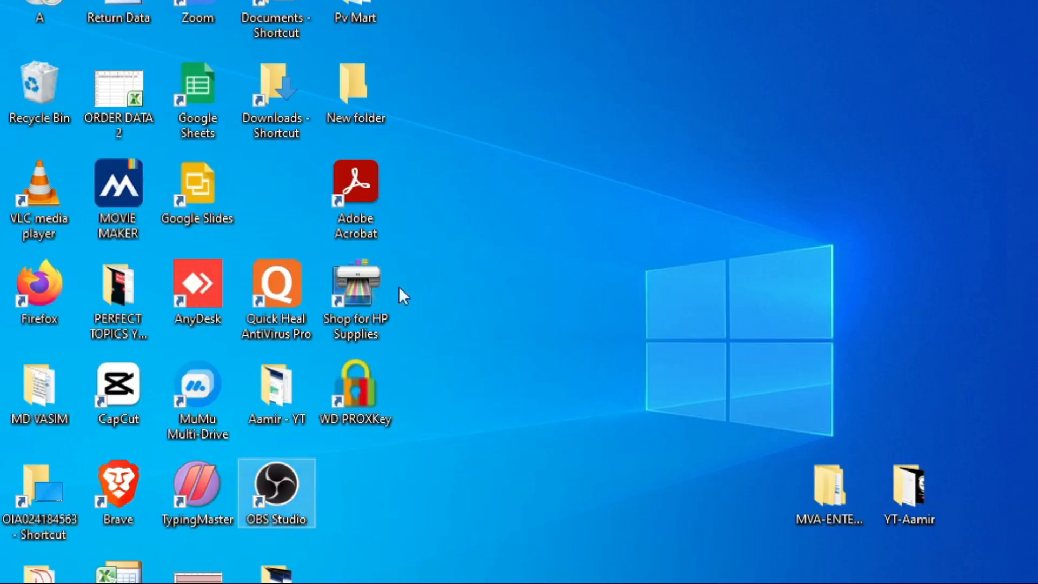
{"action": "right_click", "coordinate": [690, 165]}
{"action": "left_click", "coordinate": [622, 222]}
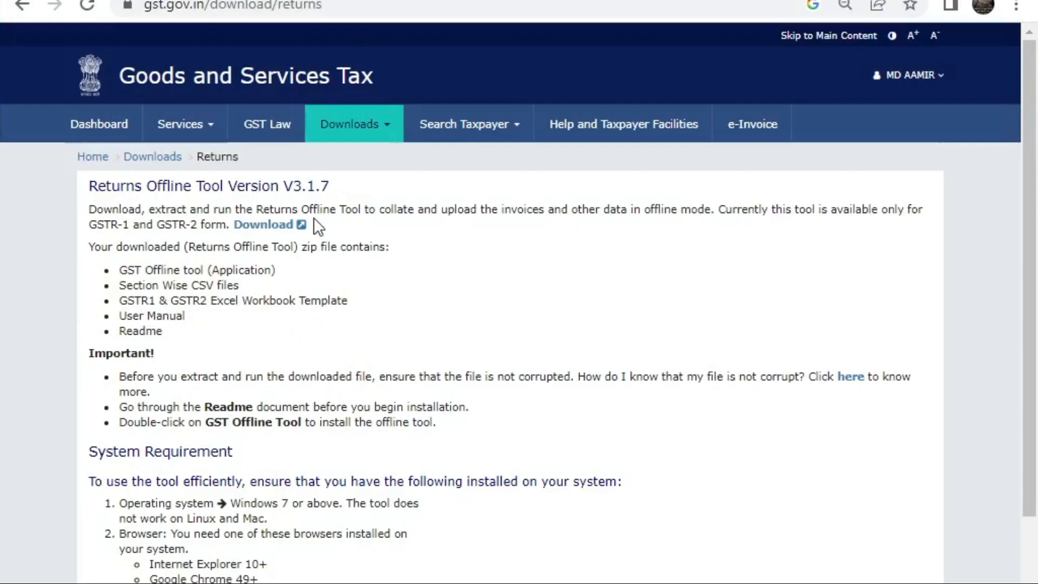
Step: Download the Returns Offline Tool package again and check the in-progress download's options
{"action": "left_click", "coordinate": [271, 225]}
{"action": "left_click", "coordinate": [562, 258]}
{"action": "left_click", "coordinate": [206, 583]}
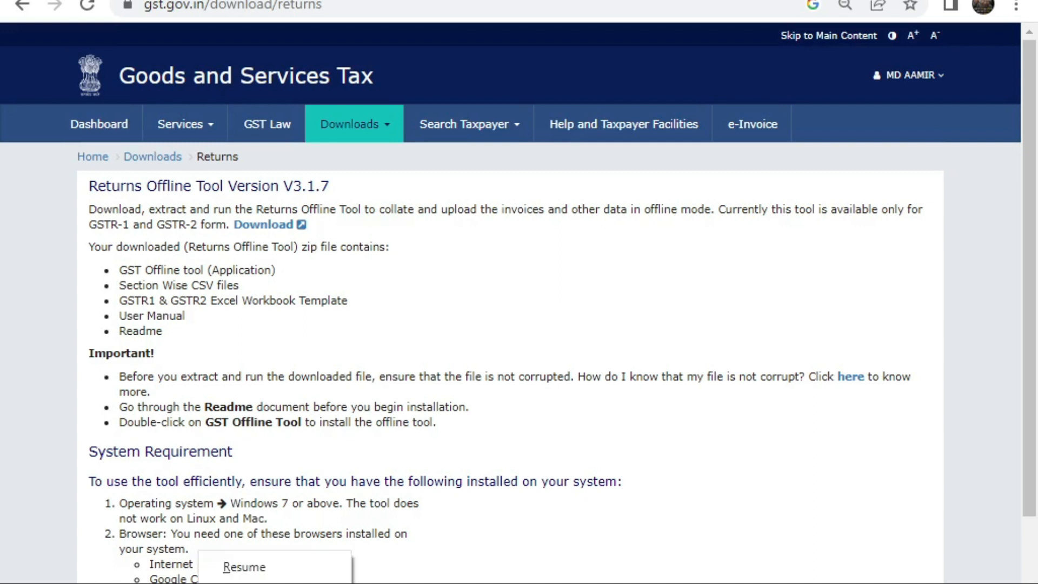
{"action": "left_click", "coordinate": [298, 572]}
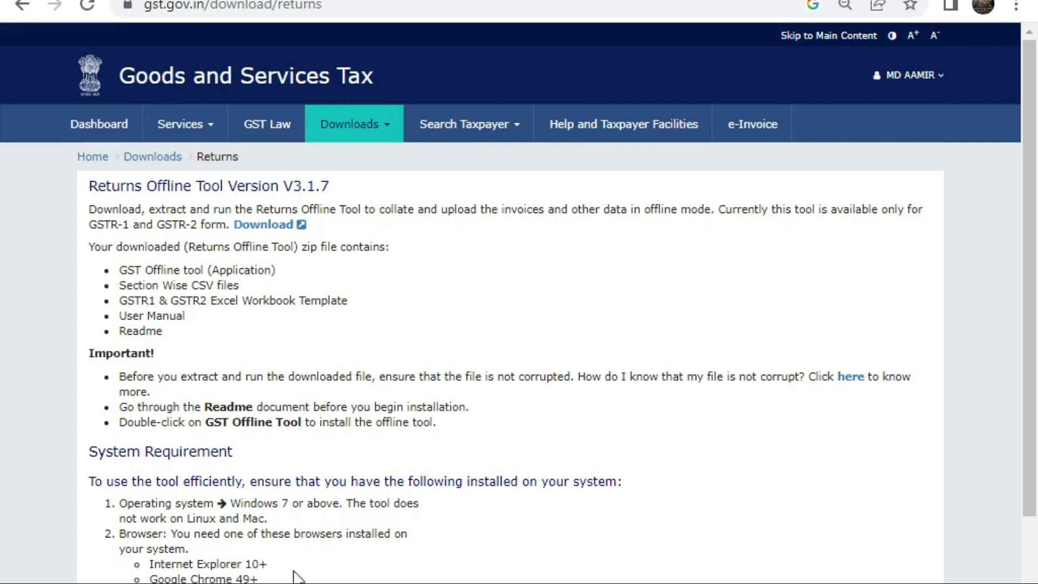
{"action": "left_click", "coordinate": [206, 583]}
{"action": "left_click", "coordinate": [248, 570]}
{"action": "left_click", "coordinate": [207, 583]}
{"action": "left_click", "coordinate": [241, 575]}
Step: Search the Returns Dashboard for FY 2022-23, Quarter 4 and prepare GSTR-1 online
{"action": "left_click", "coordinate": [81, 123]}
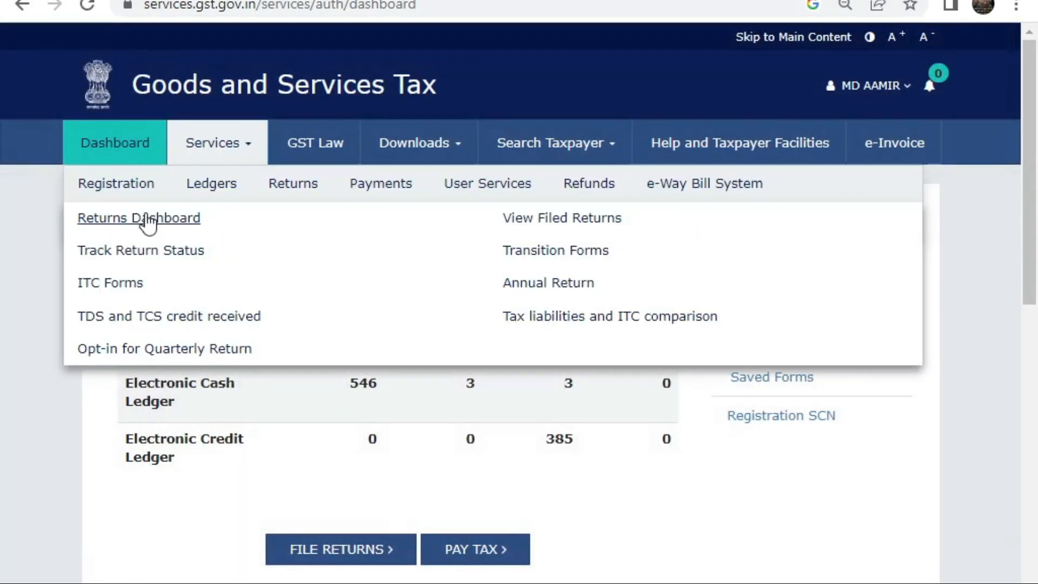
{"action": "left_click", "coordinate": [147, 220]}
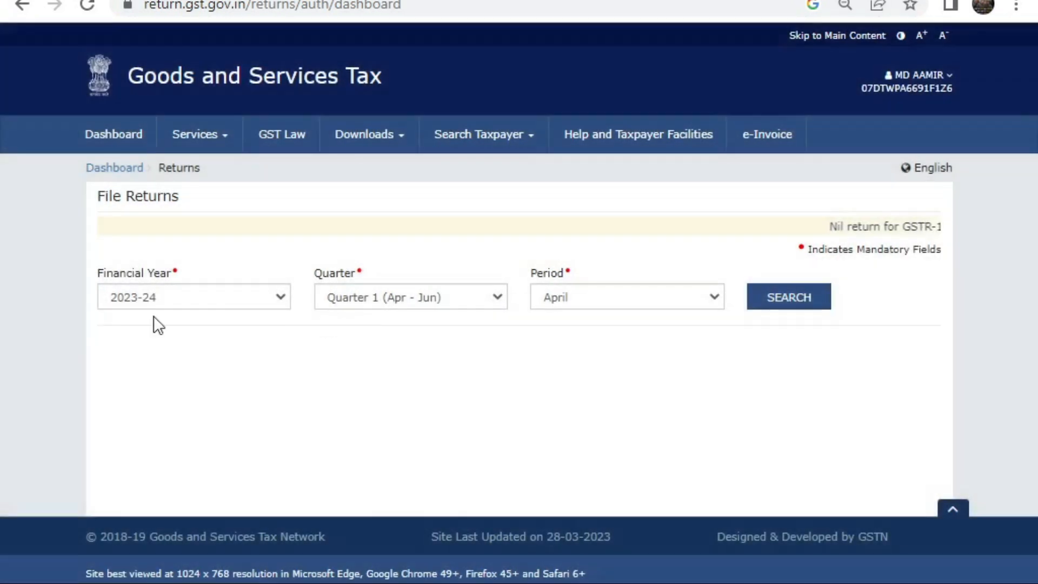
{"action": "left_click", "coordinate": [154, 300]}
{"action": "left_click", "coordinate": [136, 333]}
{"action": "left_click", "coordinate": [384, 301]}
{"action": "left_click", "coordinate": [399, 332]}
{"action": "left_click", "coordinate": [797, 297]}
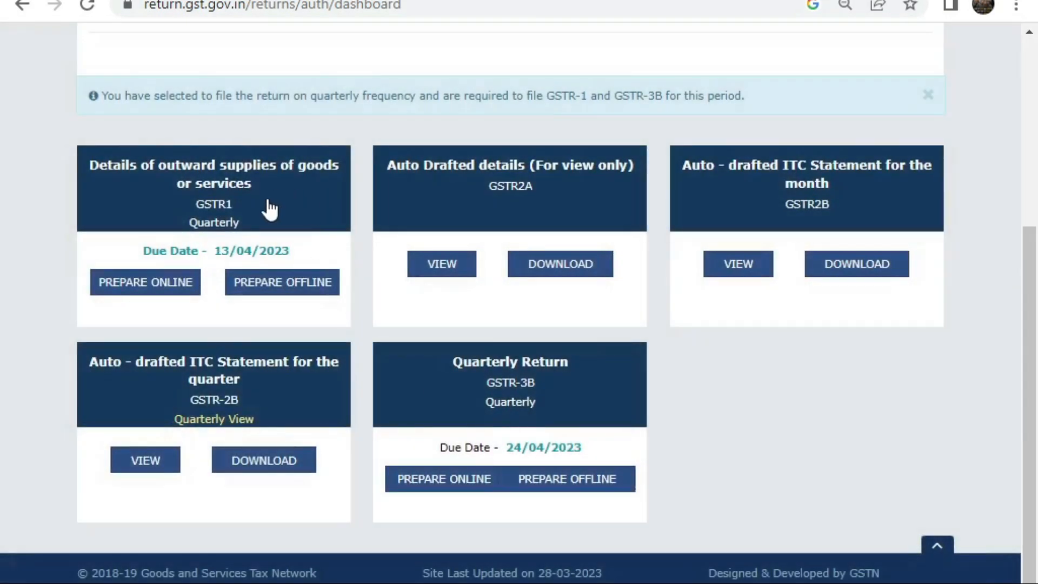
{"action": "left_click", "coordinate": [123, 292]}
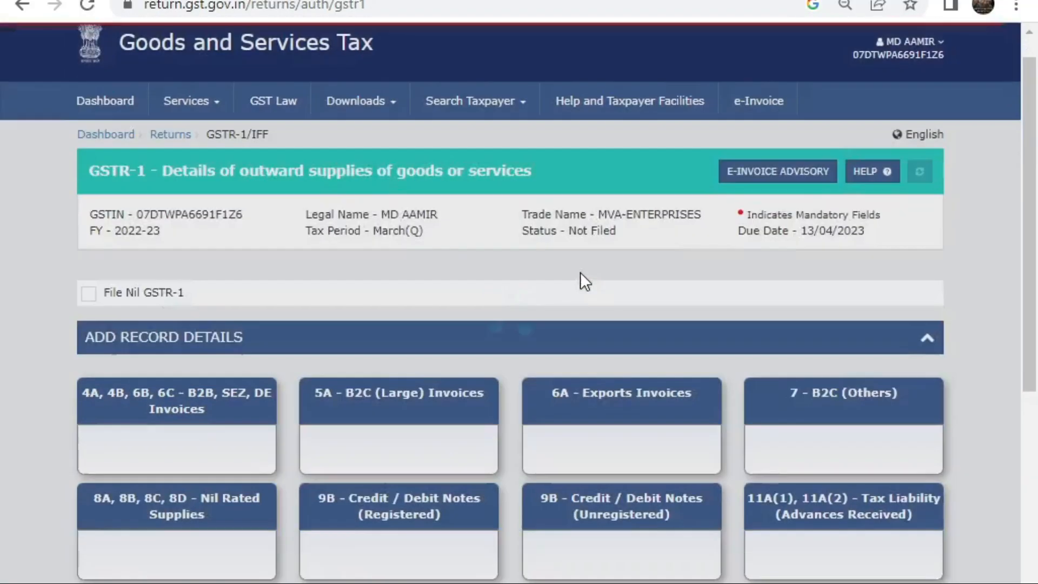
{"action": "scroll", "coordinate": [876, 189], "scroll_direction": "down", "scroll_amount": 4}
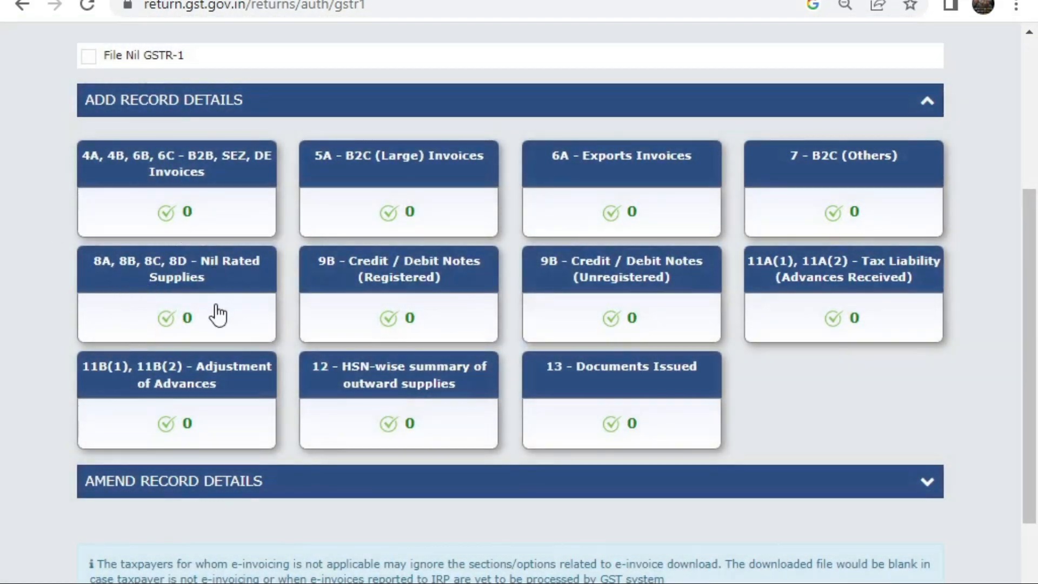
{"action": "left_click", "coordinate": [475, 292]}
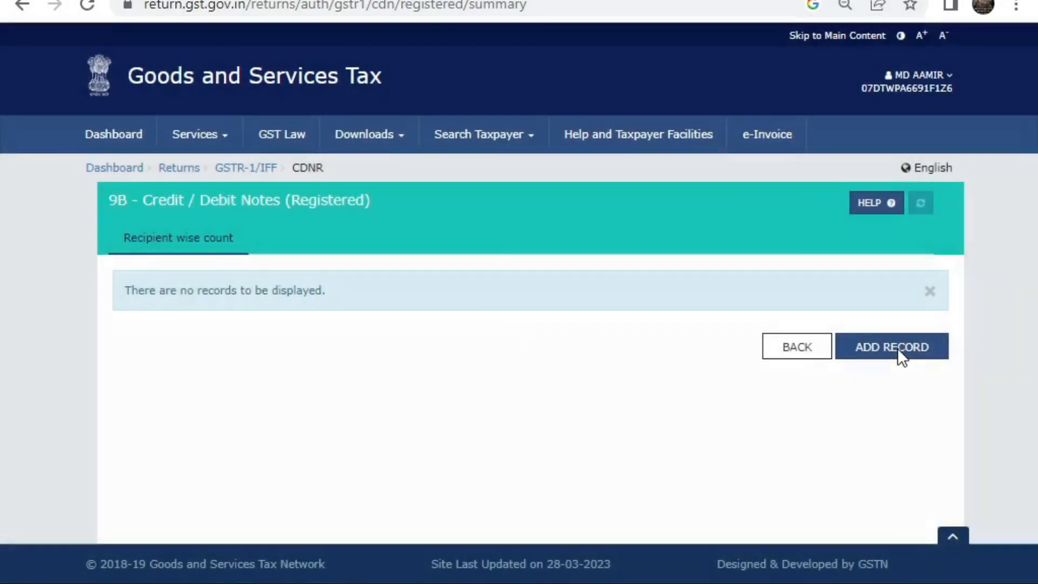
{"action": "left_click", "coordinate": [897, 348]}
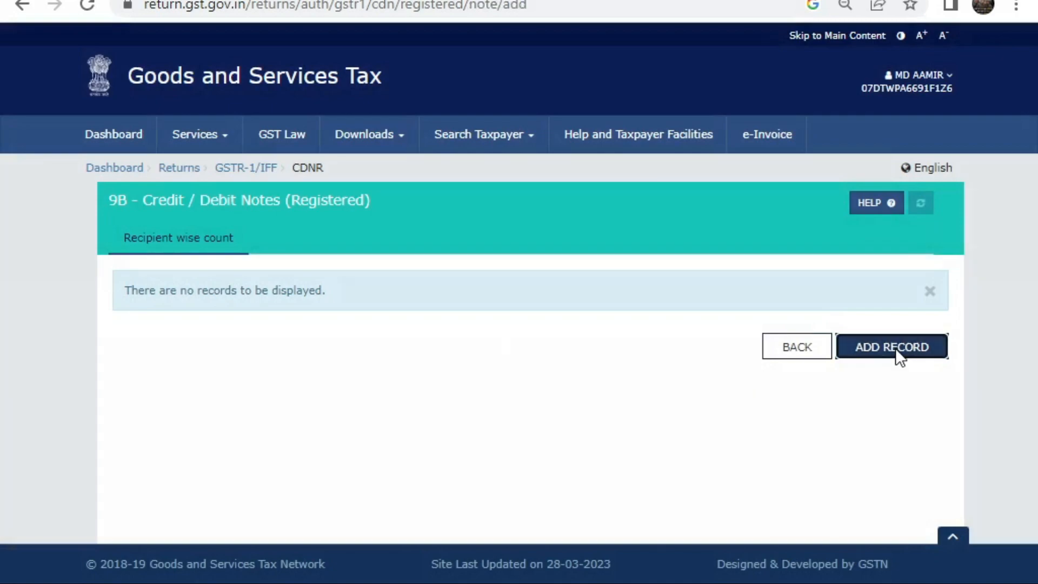
{"action": "scroll", "coordinate": [71, 458], "scroll_direction": "down", "scroll_amount": 4}
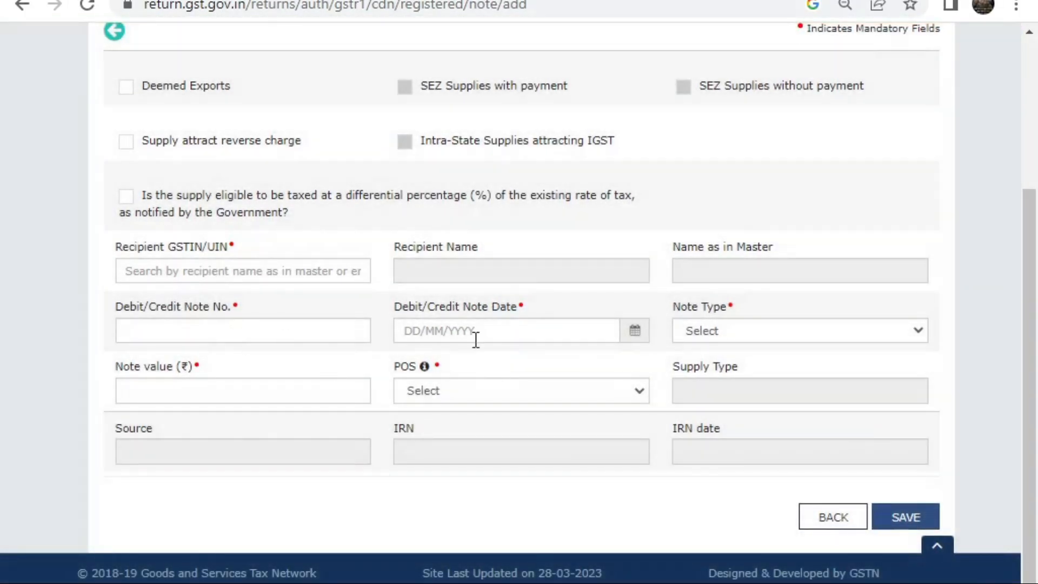
{"action": "left_click", "coordinate": [852, 334]}
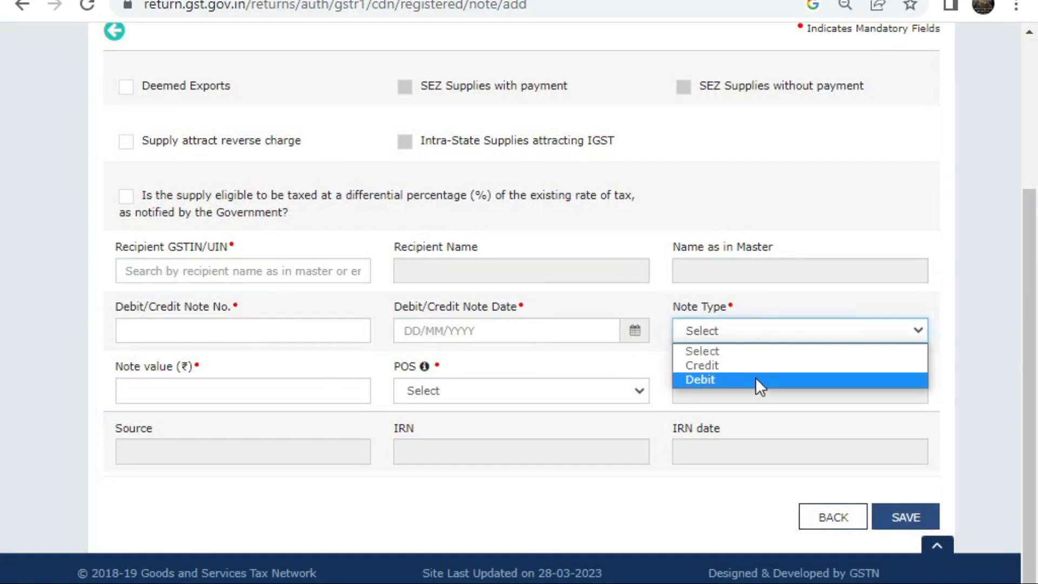
{"action": "left_click", "coordinate": [183, 365]}
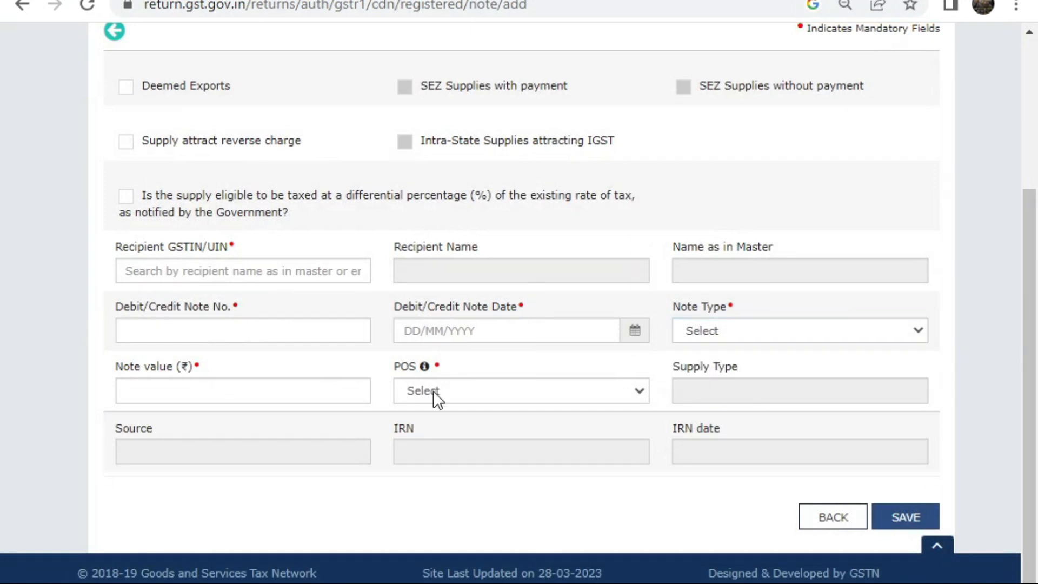
{"action": "left_click", "coordinate": [493, 390]}
{"action": "scroll", "coordinate": [563, 356], "scroll_direction": "down", "scroll_amount": 1}
{"action": "left_click", "coordinate": [871, 149]}
{"action": "left_click", "coordinate": [828, 525]}
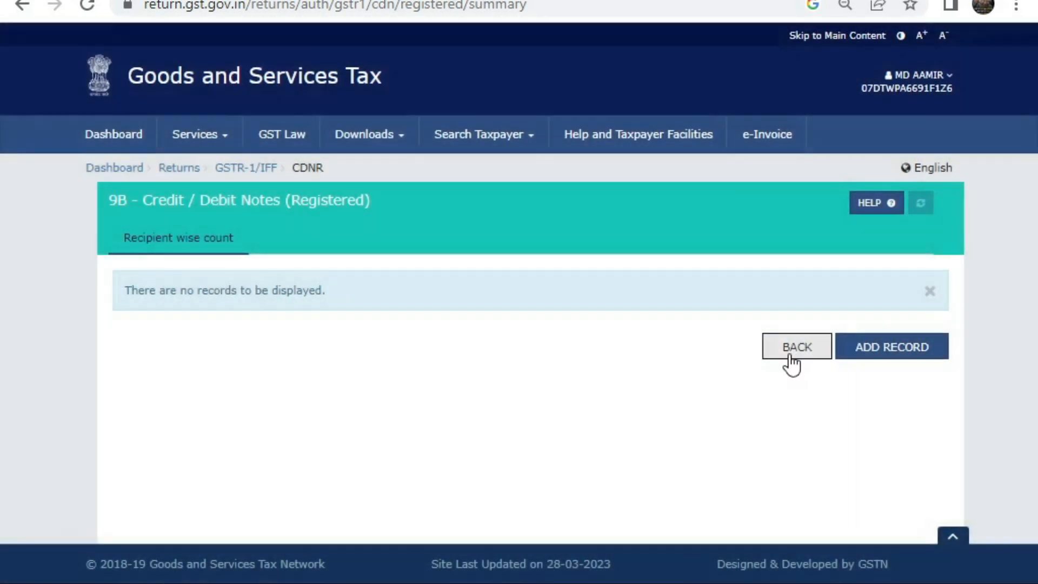
{"action": "left_click", "coordinate": [789, 352]}
{"action": "scroll", "coordinate": [570, 438], "scroll_direction": "down", "scroll_amount": 7}
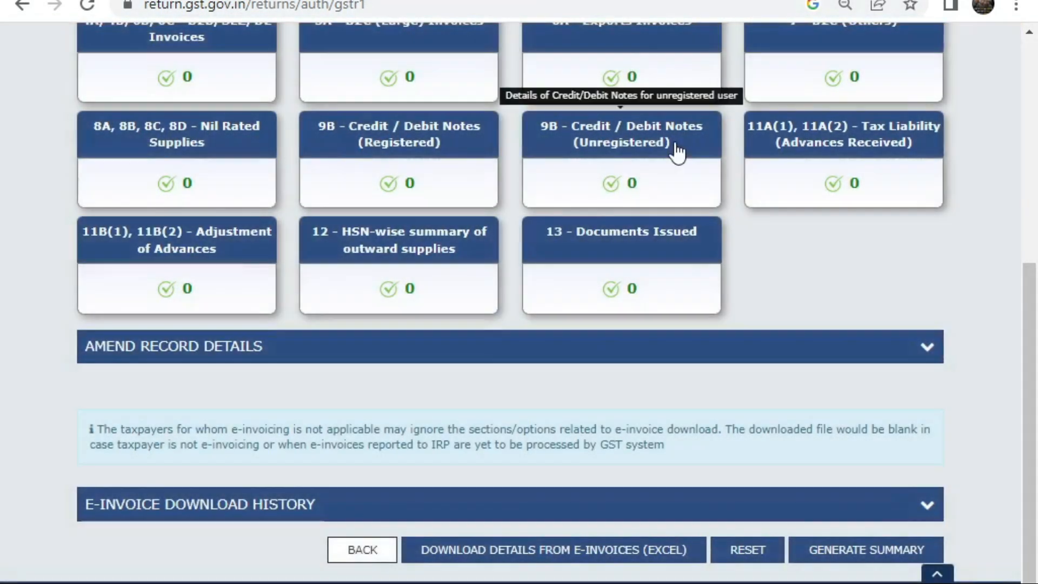
Step: Start a 9B unregistered credit/debit note record with type B2CL, after briefly trying Exports without payment
{"action": "left_click", "coordinate": [679, 153]}
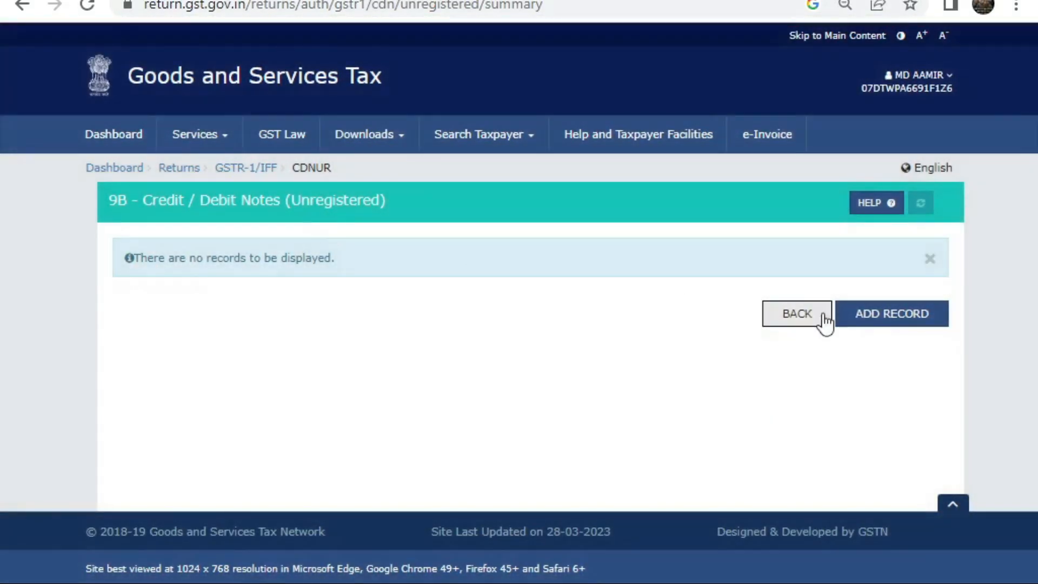
{"action": "left_click", "coordinate": [839, 316]}
{"action": "scroll", "coordinate": [301, 232], "scroll_direction": "down", "scroll_amount": 2}
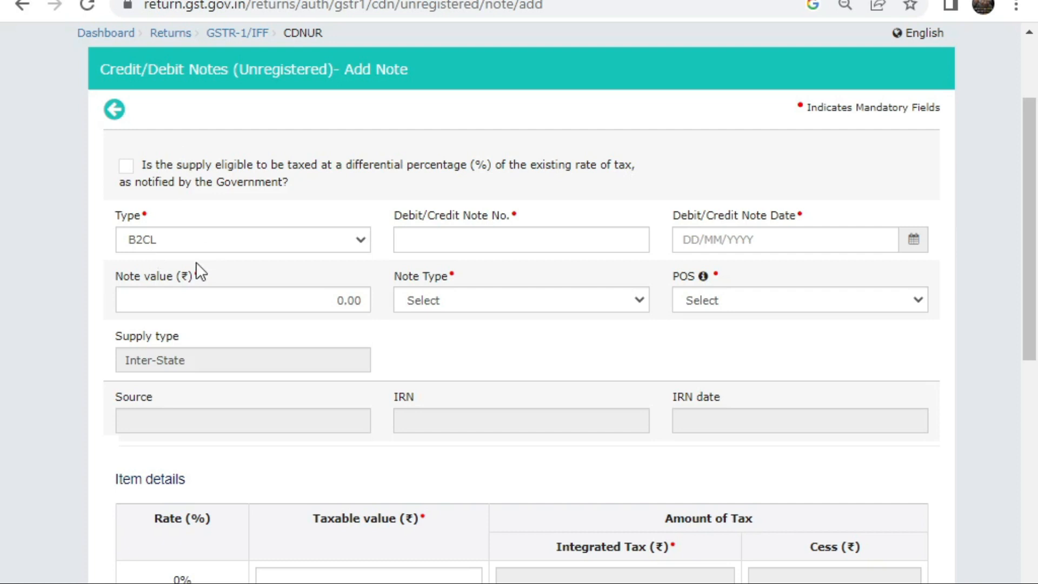
{"action": "left_click", "coordinate": [199, 244]}
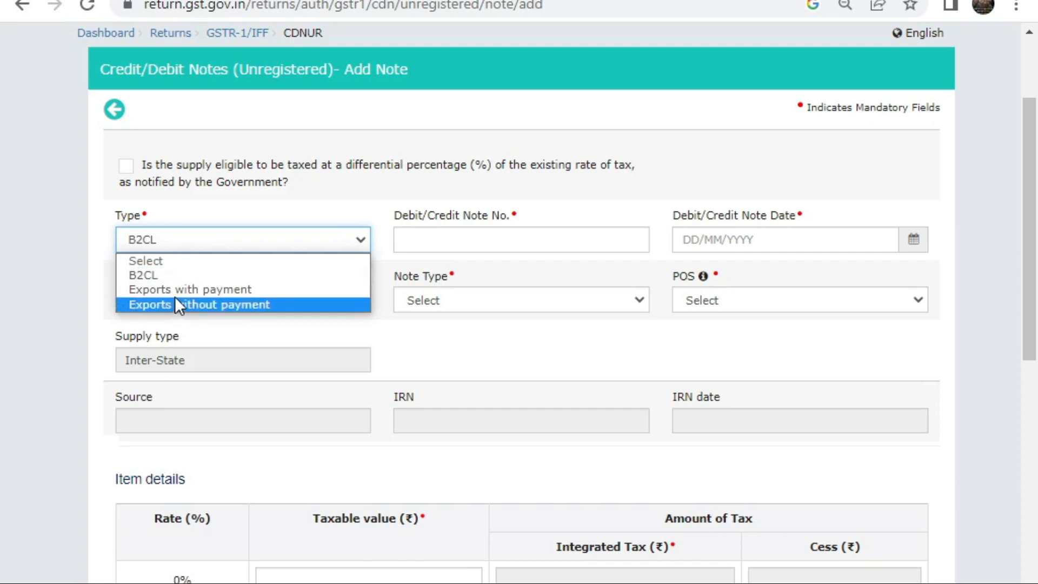
{"action": "left_click", "coordinate": [173, 300]}
{"action": "left_click", "coordinate": [250, 172]}
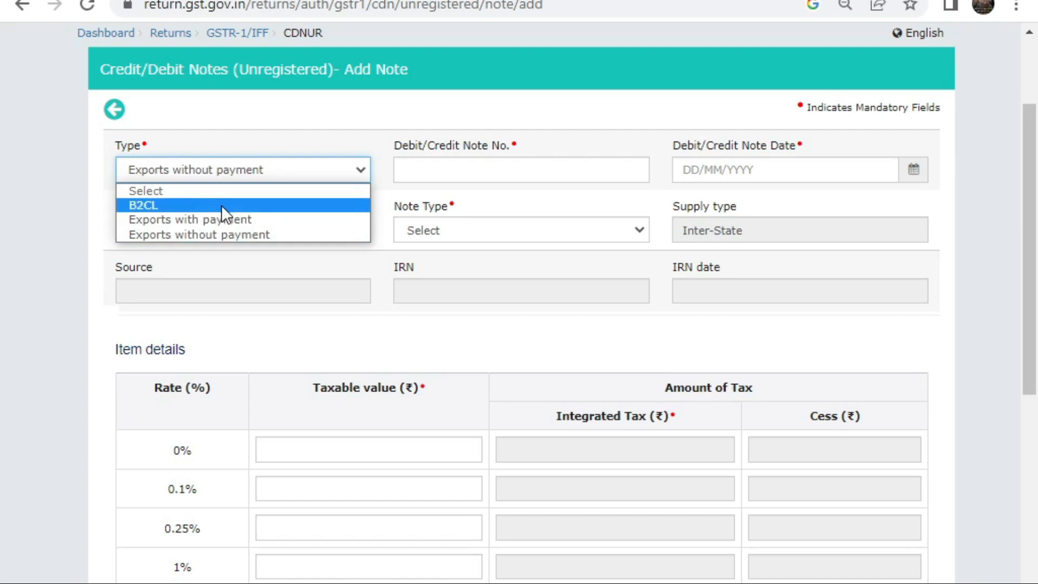
{"action": "left_click", "coordinate": [222, 205]}
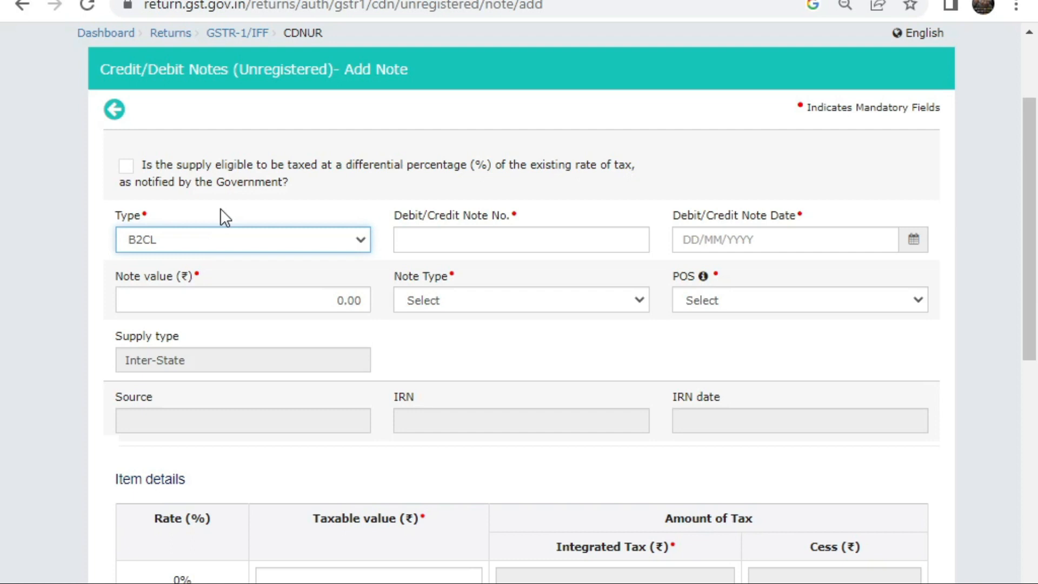
Step: Set the note type to Credit
{"action": "left_click", "coordinate": [415, 249]}
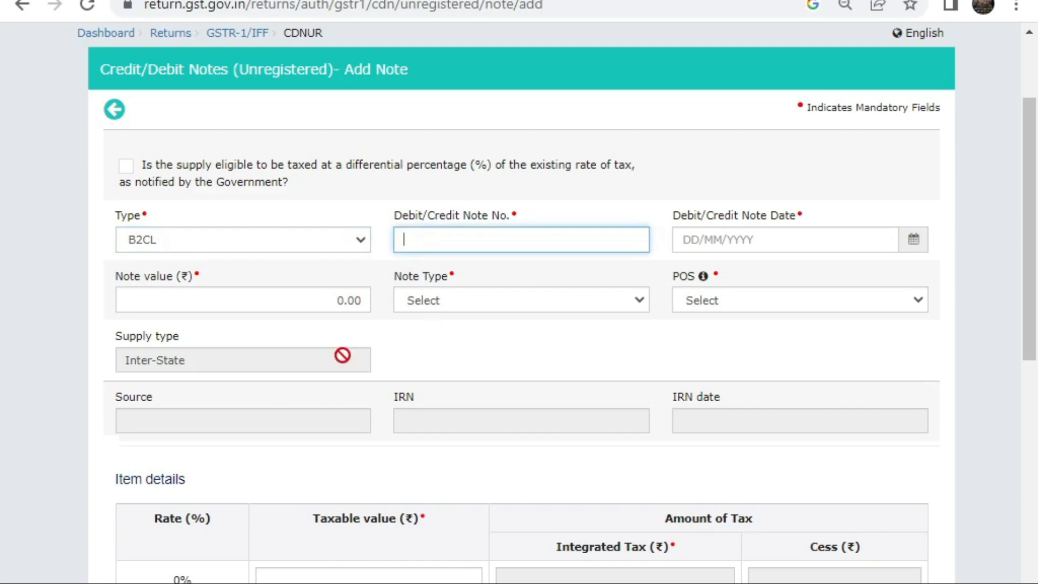
{"action": "left_click", "coordinate": [472, 295]}
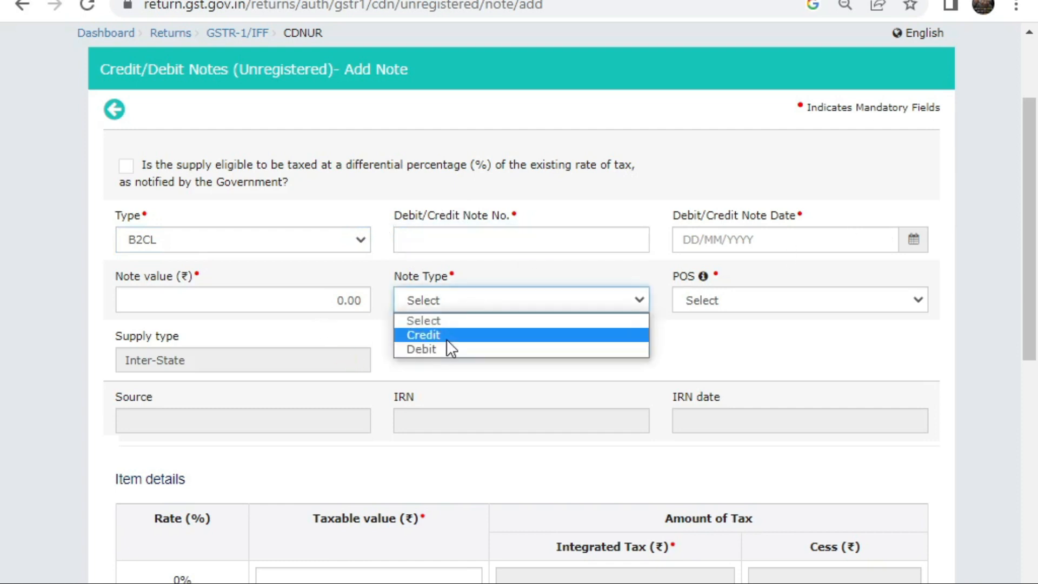
{"action": "left_click", "coordinate": [446, 337]}
{"action": "left_click", "coordinate": [749, 301]}
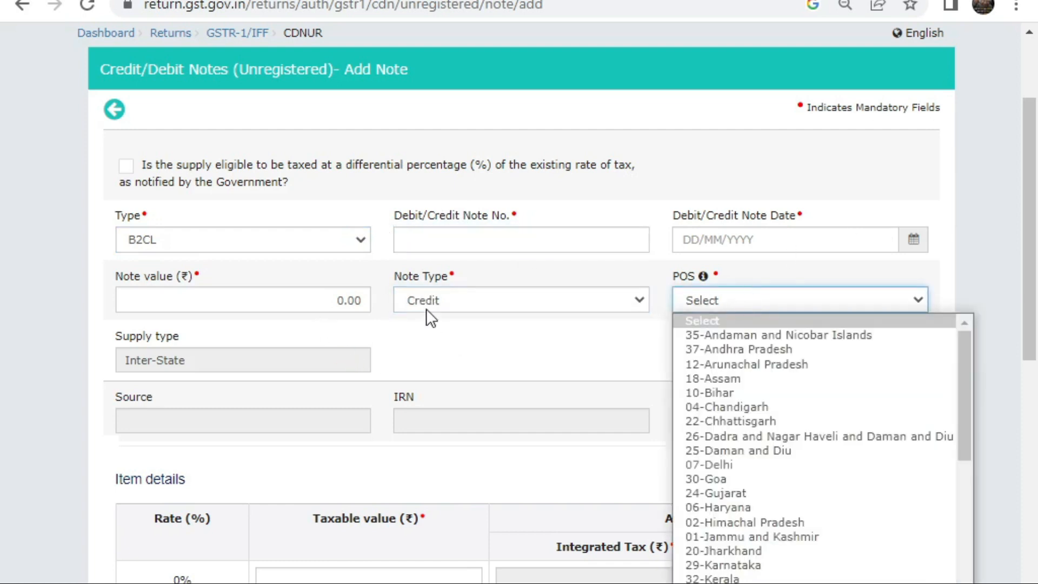
{"action": "left_click", "coordinate": [430, 311]}
{"action": "left_click", "coordinate": [505, 331]}
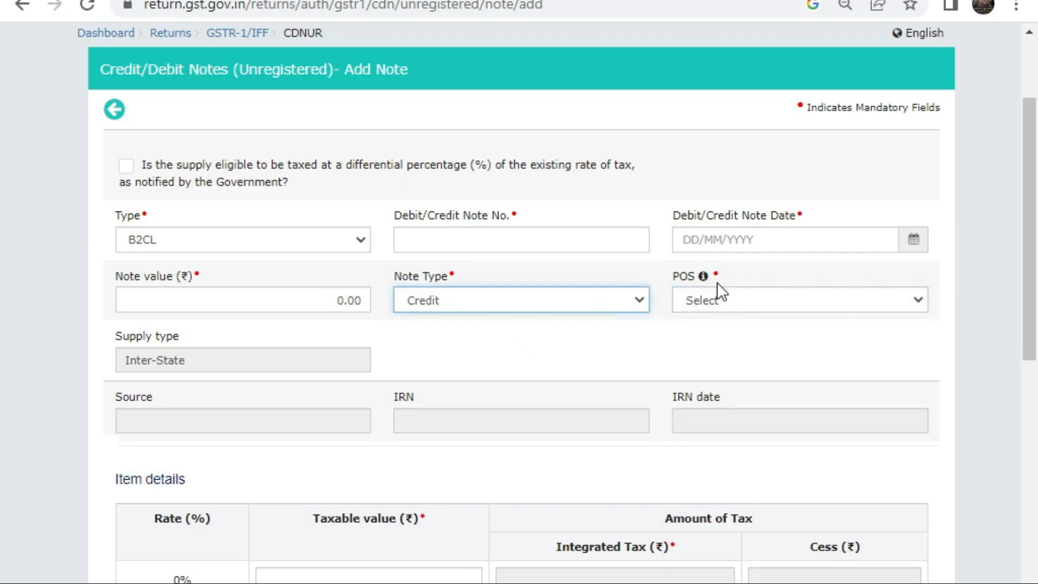
Step: Set place of supply to 02-Himachal Pradesh after trying 10-Bihar and 30-Goa
{"action": "left_click", "coordinate": [731, 297]}
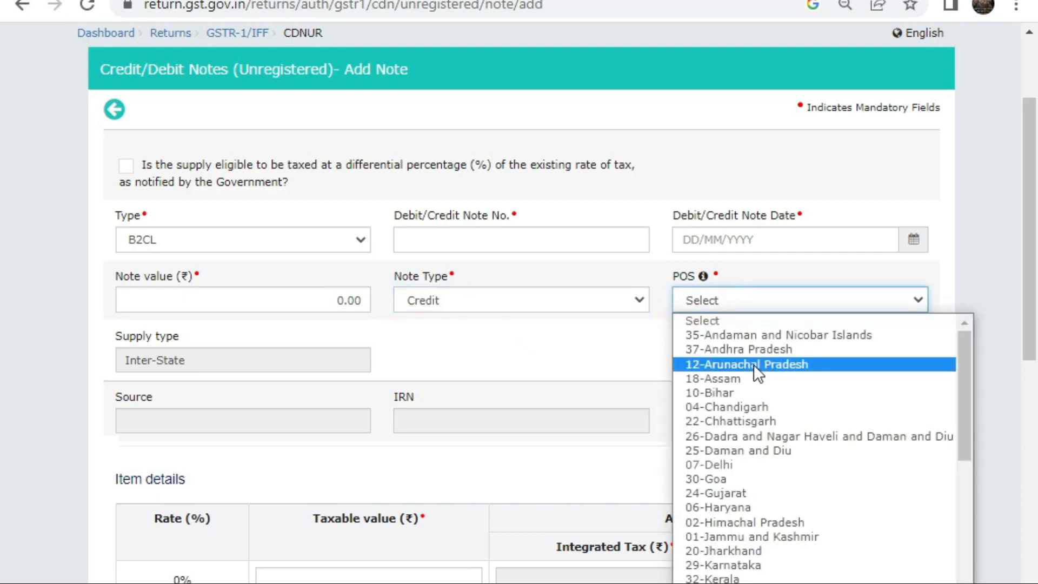
{"action": "left_click", "coordinate": [737, 392]}
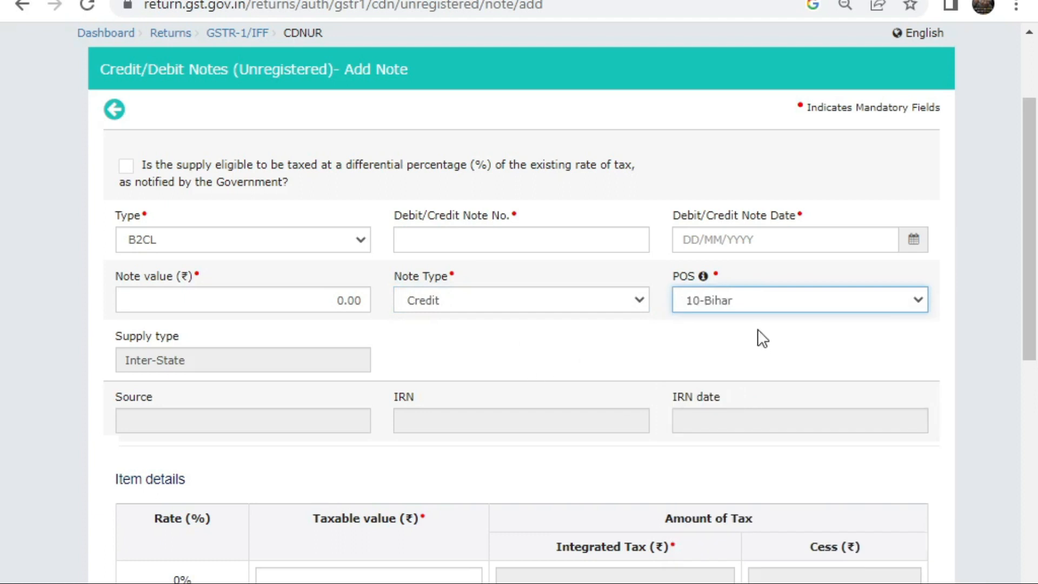
{"action": "left_click", "coordinate": [756, 313]}
{"action": "left_click", "coordinate": [728, 480]}
{"action": "left_click", "coordinate": [769, 297]}
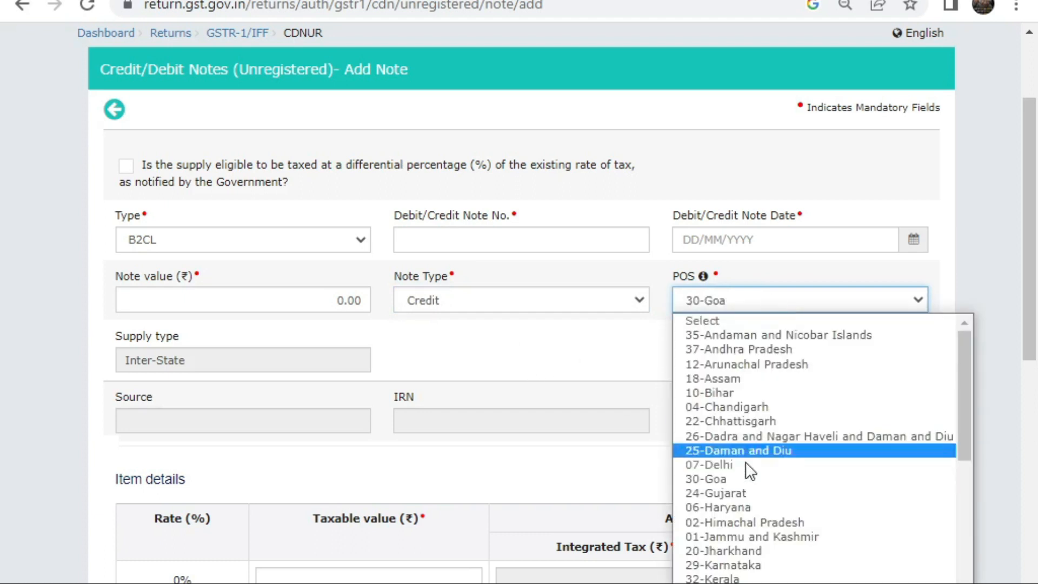
{"action": "left_click", "coordinate": [730, 520]}
{"action": "scroll", "coordinate": [595, 378], "scroll_direction": "down", "scroll_amount": 3}
{"action": "scroll", "coordinate": [254, 292], "scroll_direction": "down", "scroll_amount": 5}
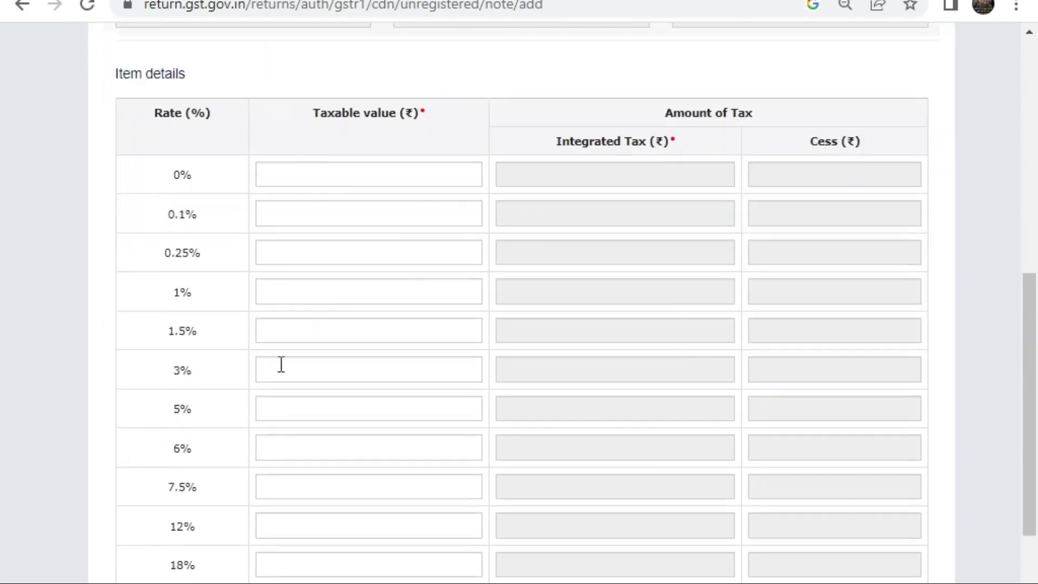
Step: Inspect the 5%, 12% and 0.25% taxable value fields, then discard the note and return to GSTR-1
{"action": "left_click", "coordinate": [292, 411]}
{"action": "left_click", "coordinate": [296, 522]}
{"action": "left_click", "coordinate": [326, 255]}
{"action": "scroll", "coordinate": [522, 387], "scroll_direction": "down", "scroll_amount": 4}
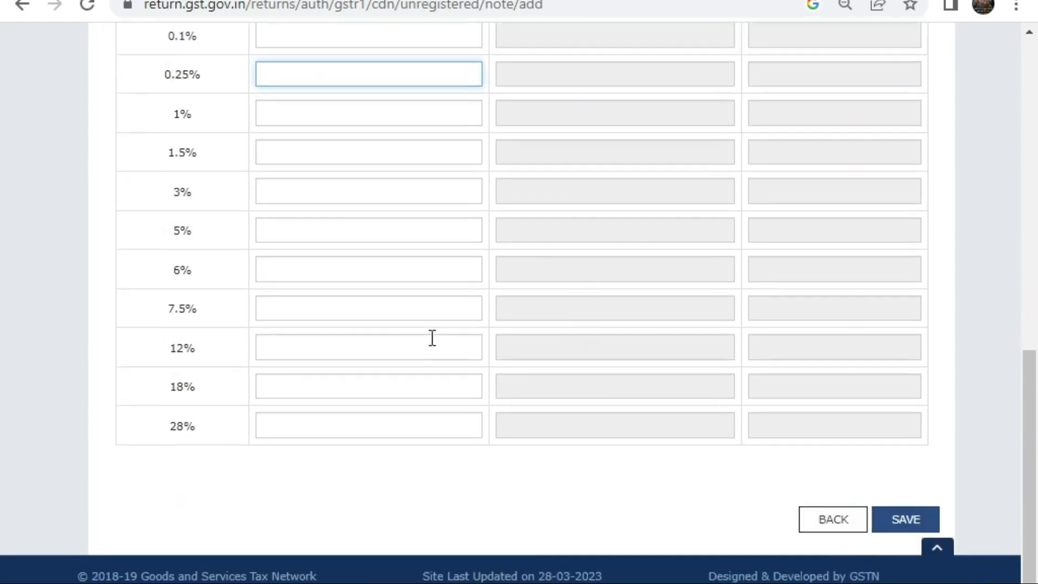
{"action": "scroll", "coordinate": [655, 363], "scroll_direction": "up", "scroll_amount": 15}
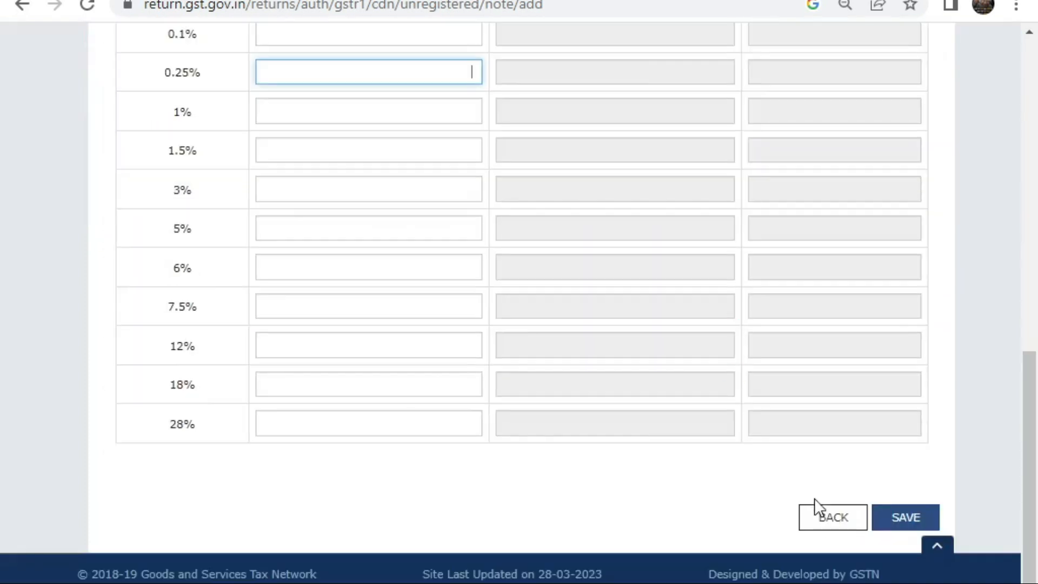
{"action": "left_click", "coordinate": [819, 519]}
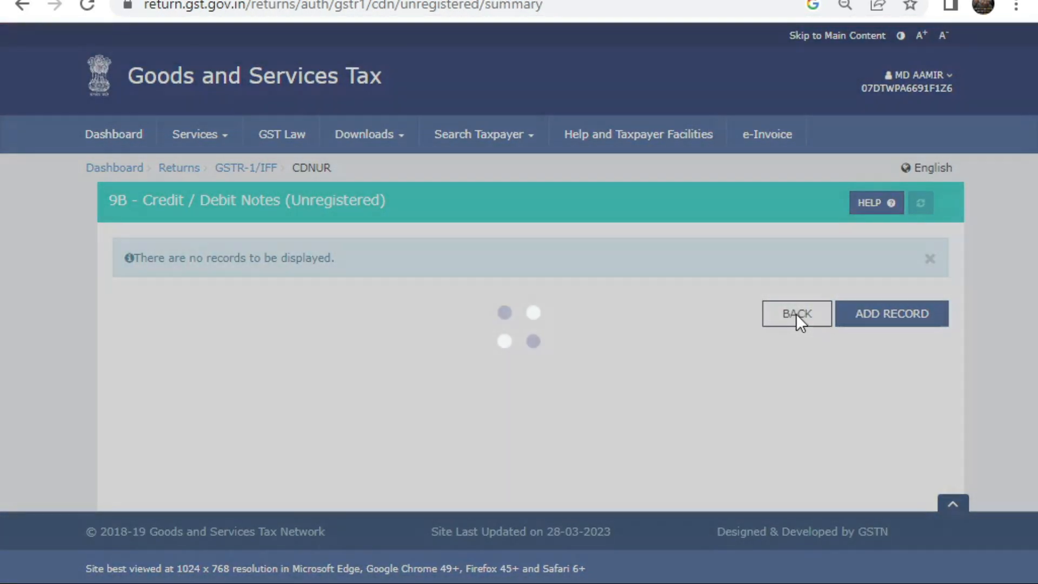
{"action": "left_click", "coordinate": [795, 315]}
Step: Scroll through the GSTR-1 tiles and open 11A(1), 11A(2) Tax Liability (Advances Received)
{"action": "scroll", "coordinate": [501, 334], "scroll_direction": "down", "scroll_amount": 10}
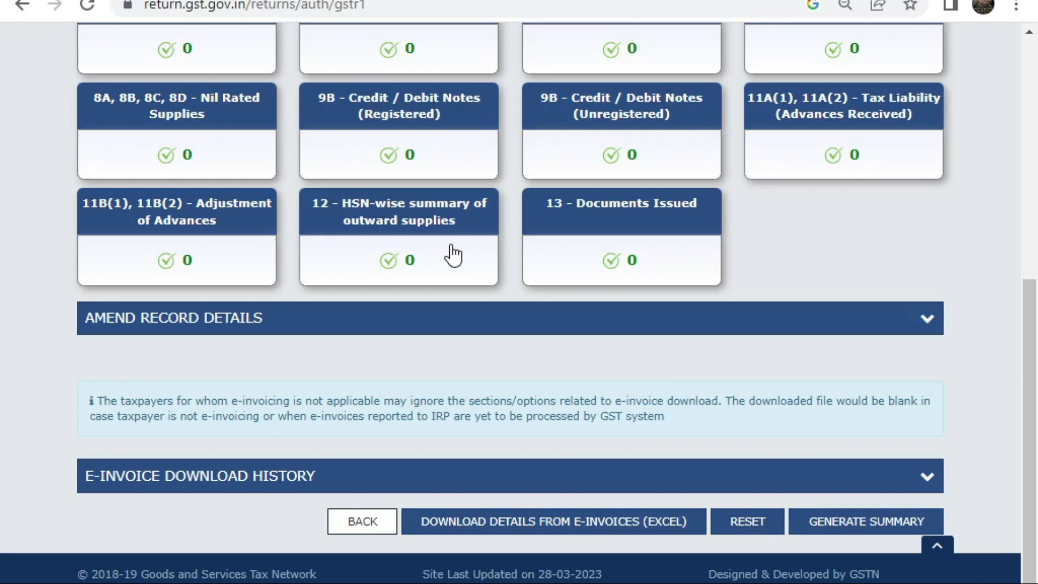
{"action": "scroll", "coordinate": [453, 251], "scroll_direction": "up", "scroll_amount": 8}
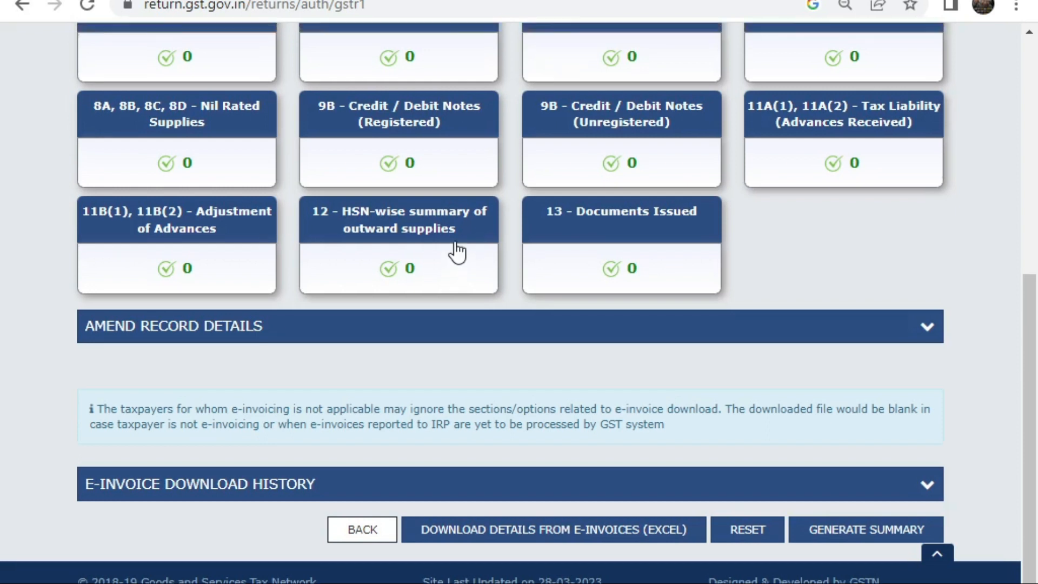
{"action": "scroll", "coordinate": [341, 346], "scroll_direction": "down", "scroll_amount": 2}
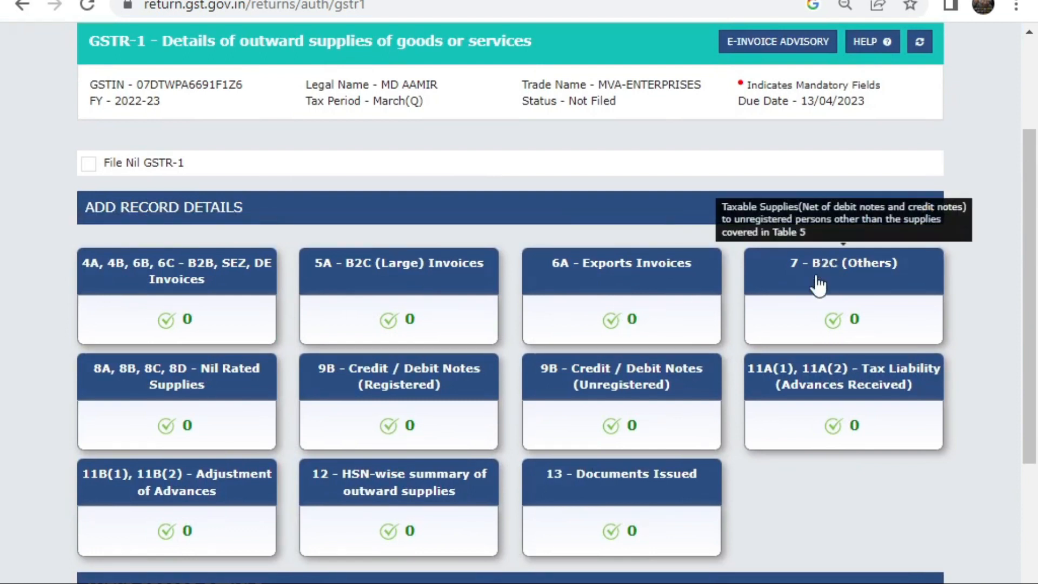
{"action": "scroll", "coordinate": [818, 285], "scroll_direction": "down", "scroll_amount": 5}
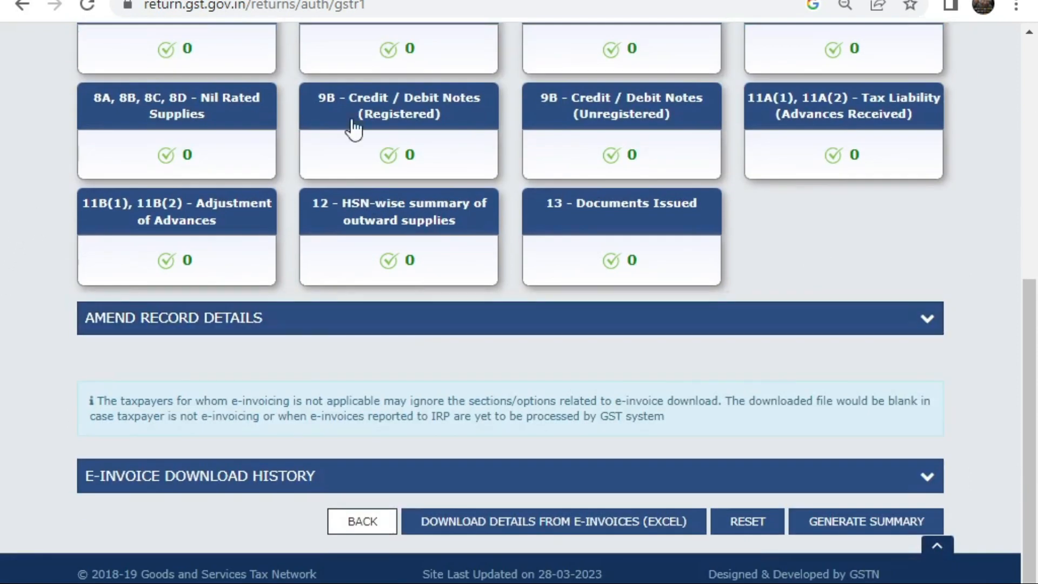
{"action": "left_click", "coordinate": [868, 124]}
Step: Preview a state-wise advance received entry for 12-Arunachal Pradesh, then discard it and return to GSTR-1
{"action": "left_click", "coordinate": [865, 319]}
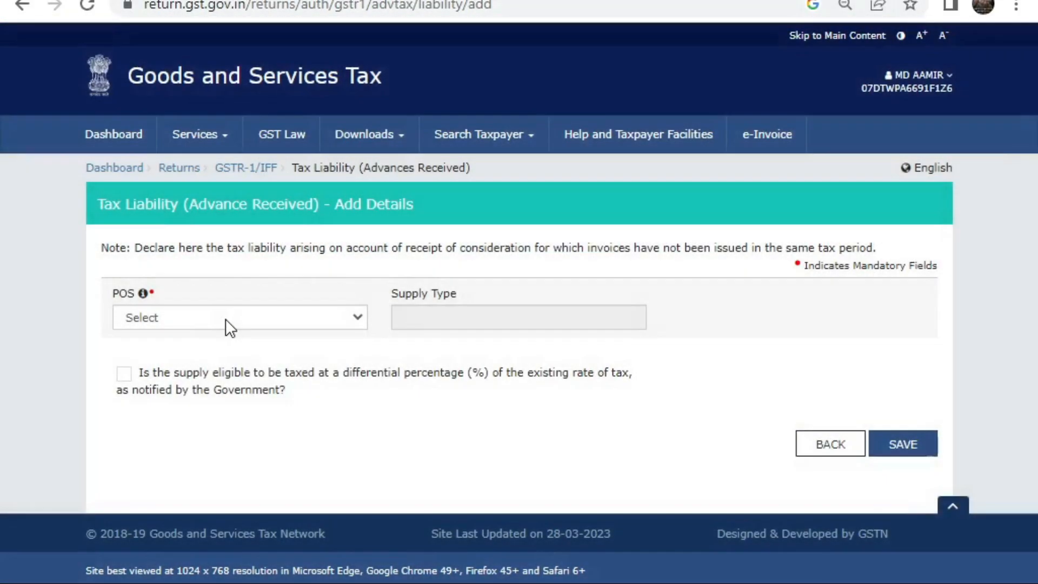
{"action": "left_click", "coordinate": [226, 319]}
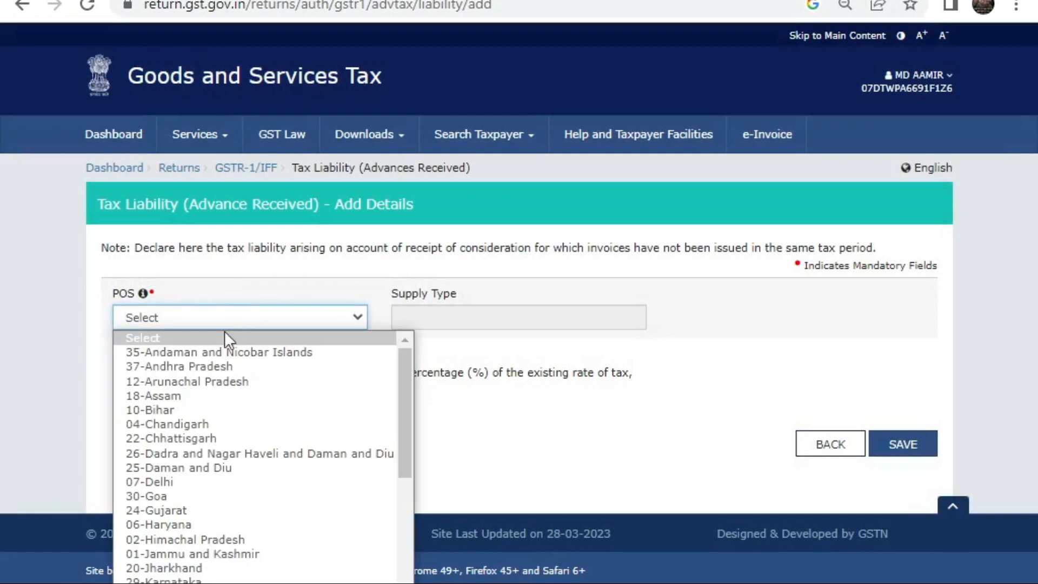
{"action": "left_click", "coordinate": [209, 390]}
{"action": "scroll", "coordinate": [379, 363], "scroll_direction": "down", "scroll_amount": 3}
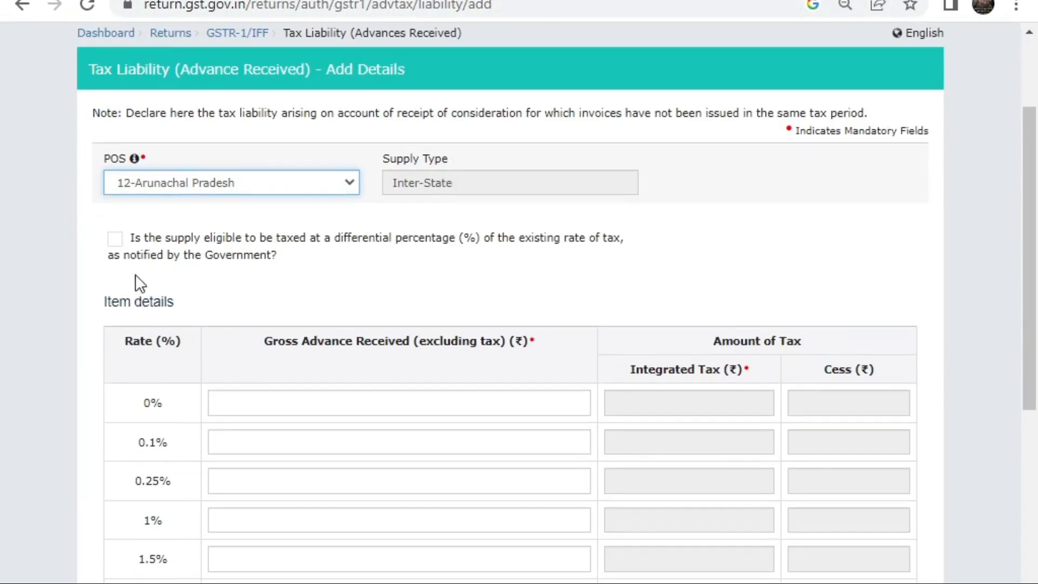
{"action": "scroll", "coordinate": [194, 259], "scroll_direction": "down", "scroll_amount": 5}
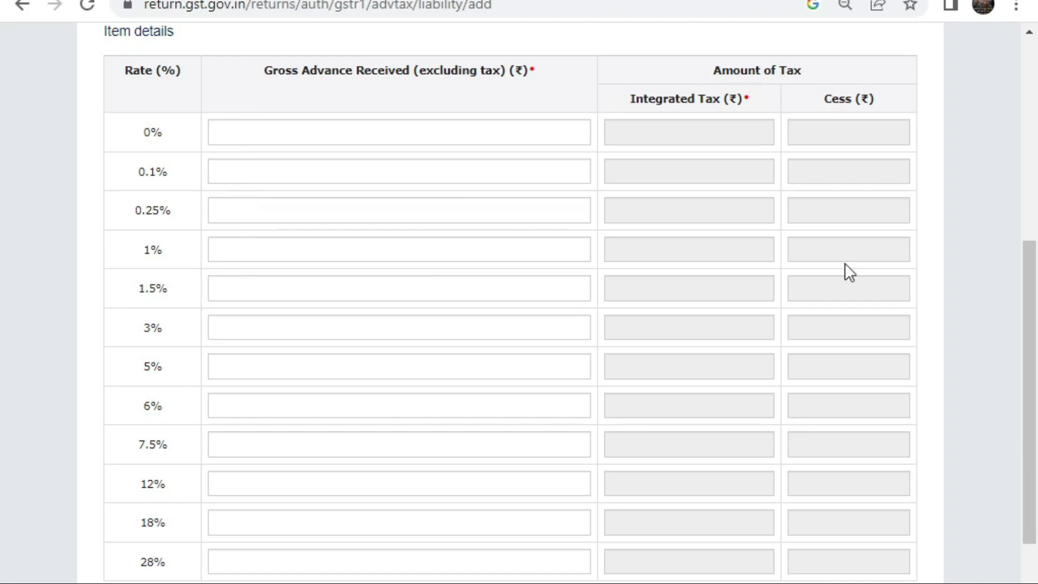
{"action": "scroll", "coordinate": [805, 411], "scroll_direction": "down", "scroll_amount": 3}
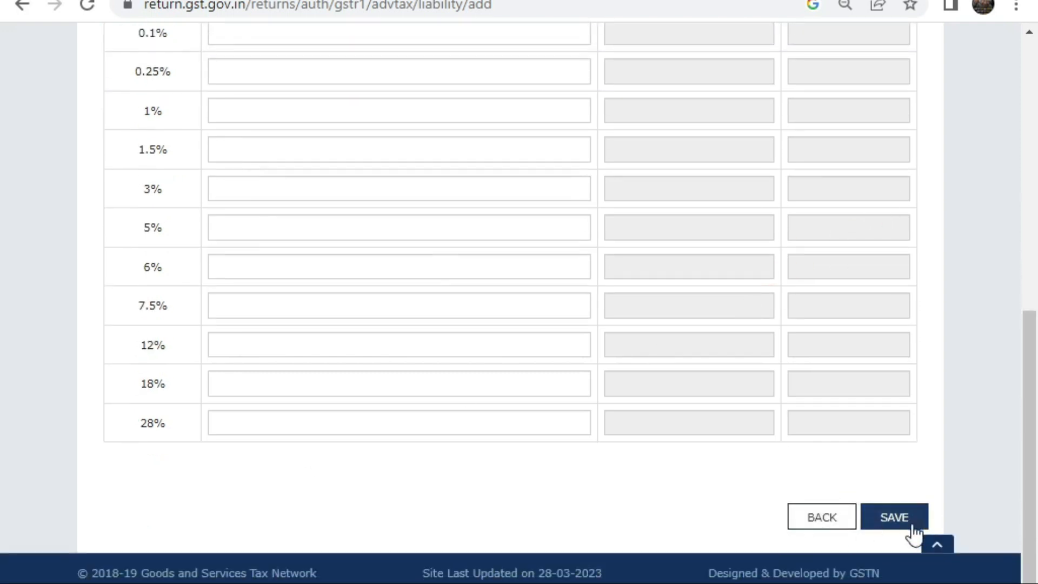
{"action": "left_click", "coordinate": [835, 520]}
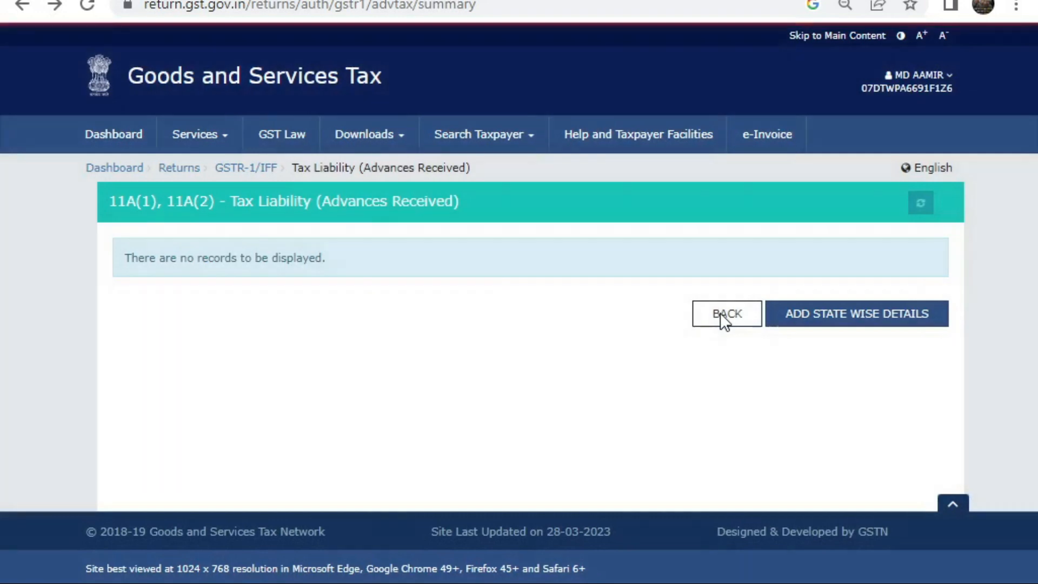
{"action": "left_click", "coordinate": [720, 313]}
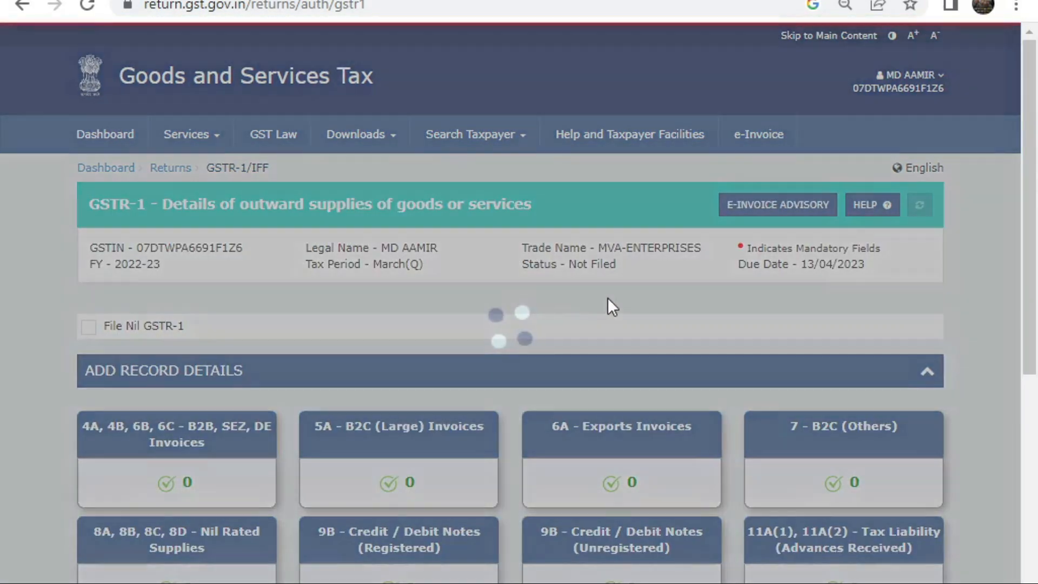
Step: Open 11B Adjustment of Advances and start an entry with place of supply 18-Assam
{"action": "scroll", "coordinate": [592, 271], "scroll_direction": "down", "scroll_amount": 8}
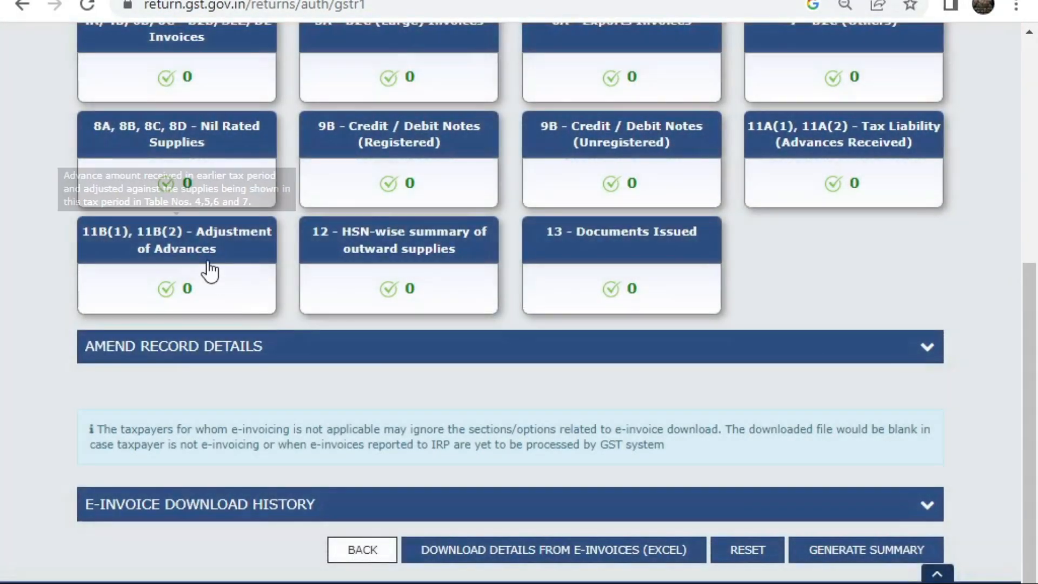
{"action": "left_click", "coordinate": [233, 256]}
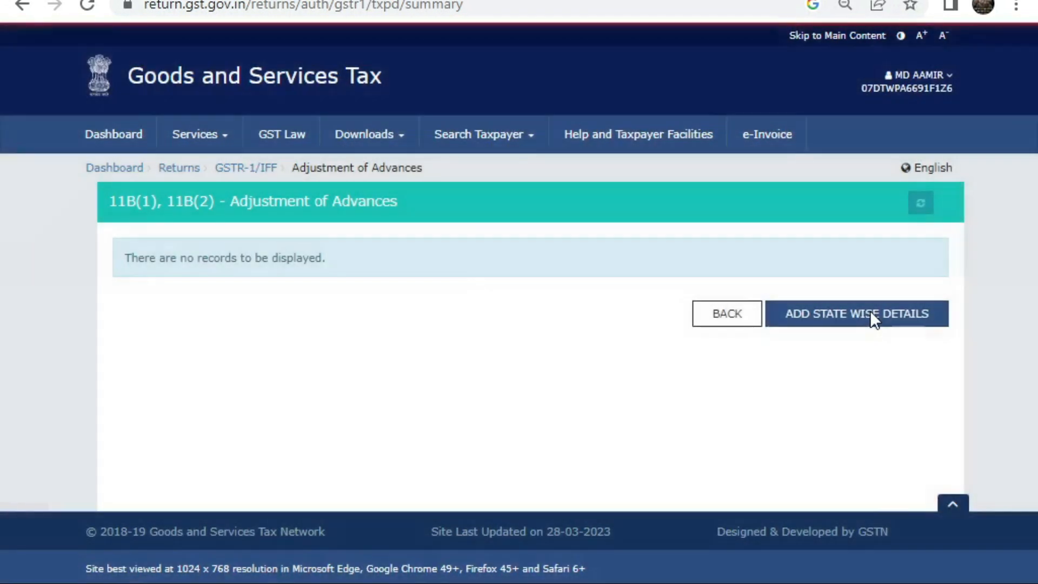
{"action": "left_click", "coordinate": [871, 315]}
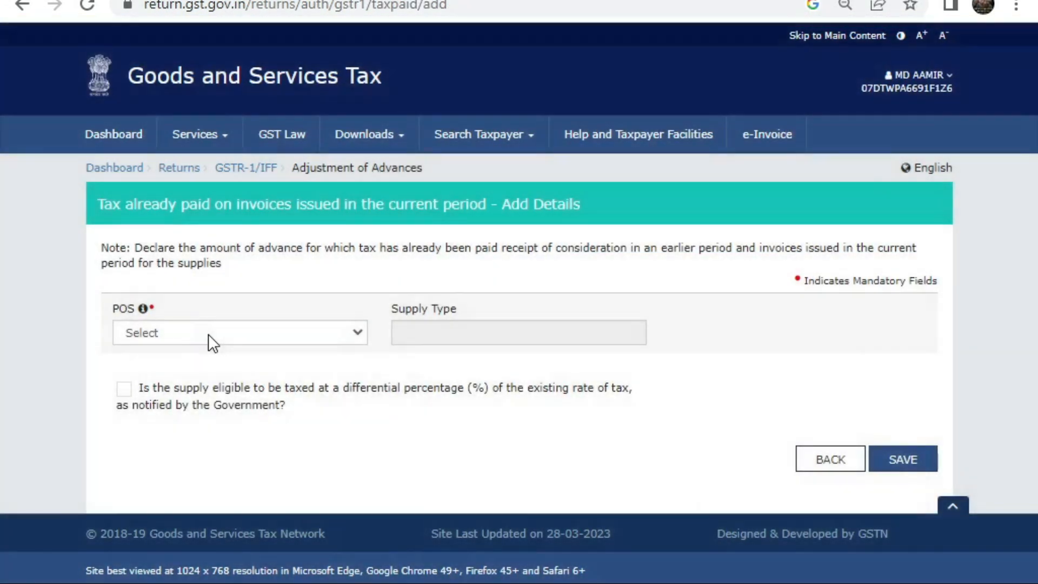
{"action": "left_click", "coordinate": [209, 333]}
{"action": "left_click", "coordinate": [194, 405]}
Step: Check the gross advance adjusted fields, including 1% and 0.25%, then leave without saving
{"action": "scroll", "coordinate": [408, 521], "scroll_direction": "down", "scroll_amount": 5}
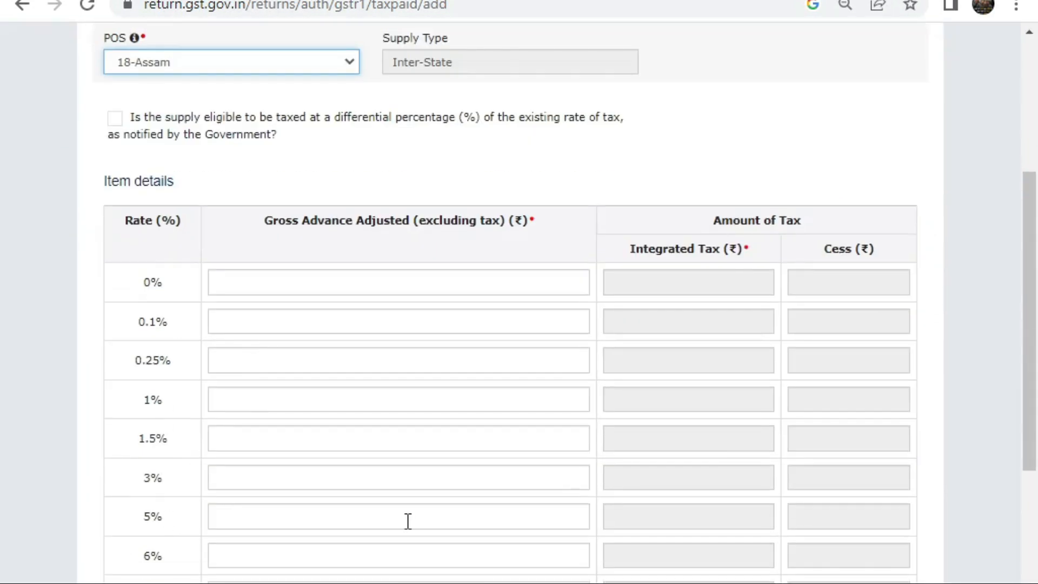
{"action": "scroll", "coordinate": [408, 521], "scroll_direction": "down", "scroll_amount": 2}
{"action": "left_click", "coordinate": [271, 385]}
{"action": "left_click", "coordinate": [317, 309]}
{"action": "left_click", "coordinate": [339, 257]}
{"action": "left_click", "coordinate": [362, 219]}
{"action": "scroll", "coordinate": [361, 220], "scroll_direction": "down", "scroll_amount": 3}
{"action": "left_click", "coordinate": [849, 519]}
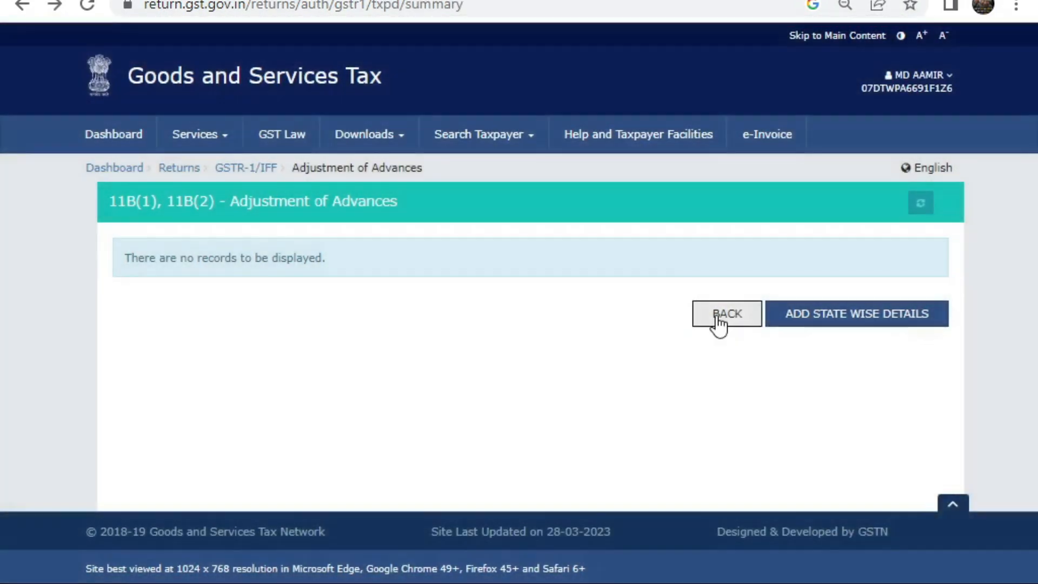
Step: Return to the GSTR-1 return page and scroll back to its top
{"action": "left_click", "coordinate": [716, 315]}
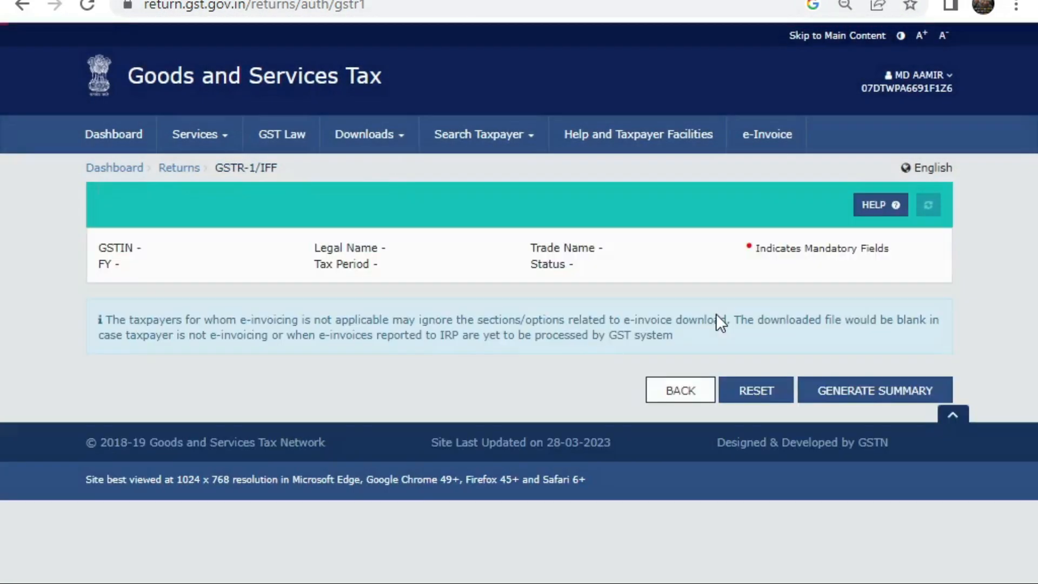
{"action": "scroll", "coordinate": [487, 270], "scroll_direction": "down", "scroll_amount": 10}
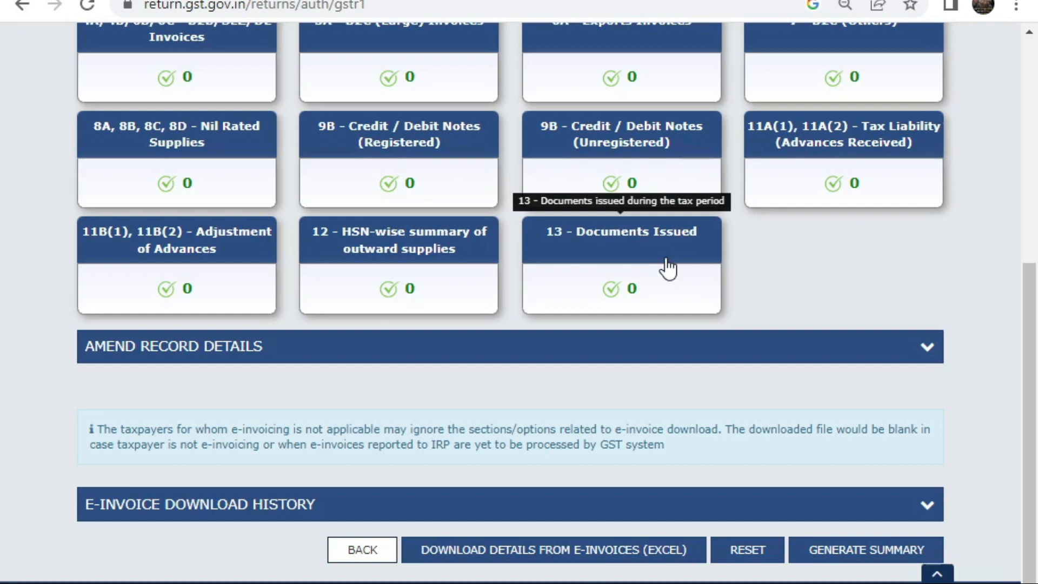
{"action": "scroll", "coordinate": [668, 268], "scroll_direction": "up", "scroll_amount": 8}
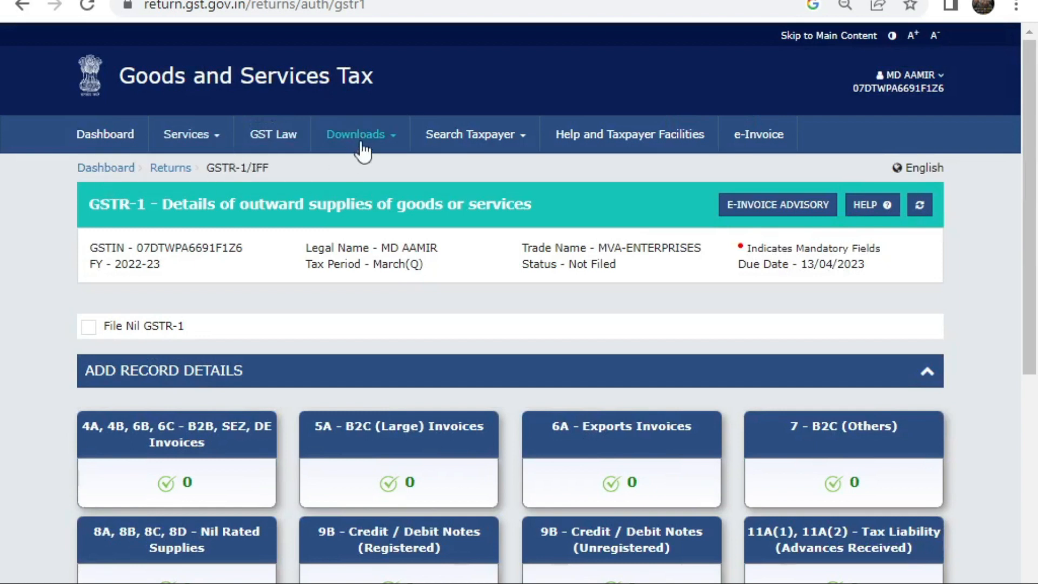
{"action": "mouse_move", "coordinate": [385, 146]}
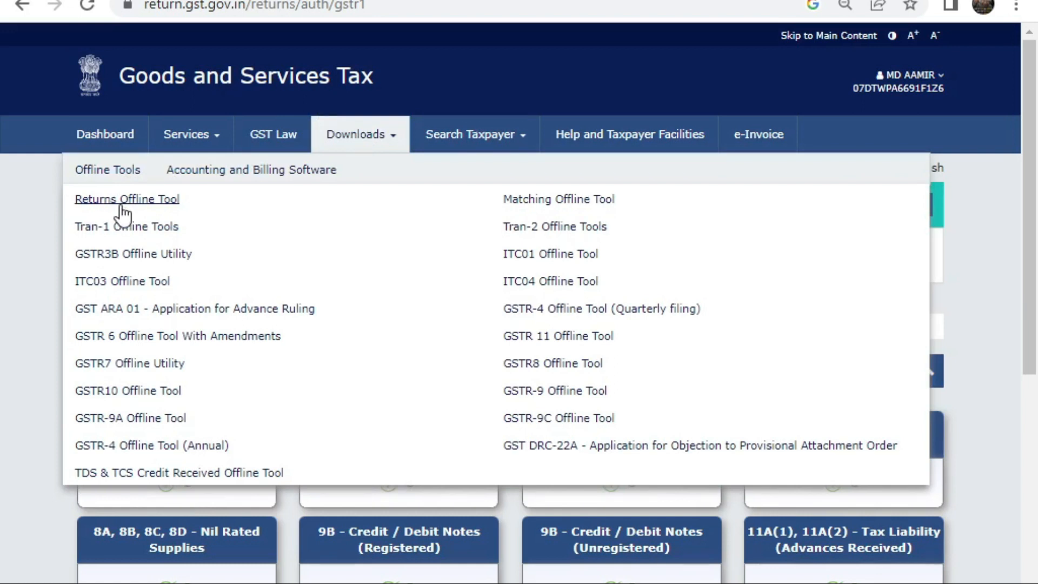
Step: Download and confirm the Returns Offline Tool V3.1.7 utility, then check the finished download
{"action": "left_click", "coordinate": [123, 205]}
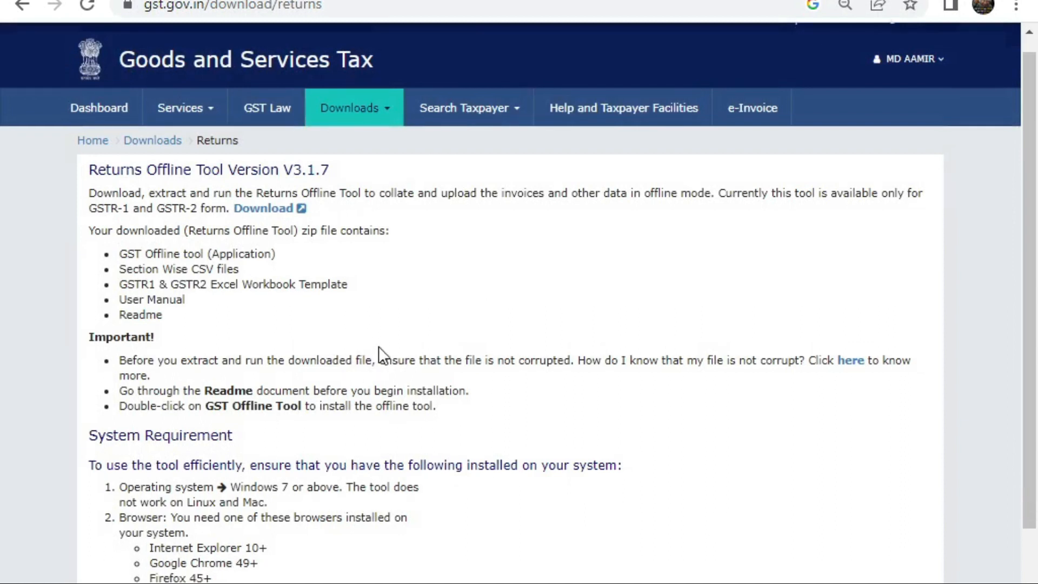
{"action": "scroll", "coordinate": [407, 414], "scroll_direction": "down", "scroll_amount": 2}
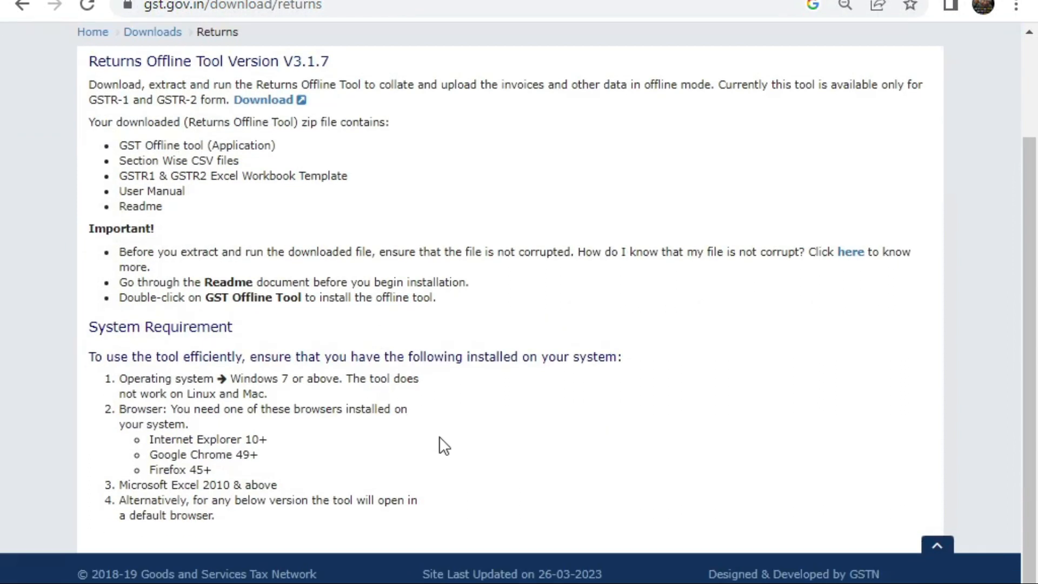
{"action": "scroll", "coordinate": [444, 433], "scroll_direction": "up", "scroll_amount": 2}
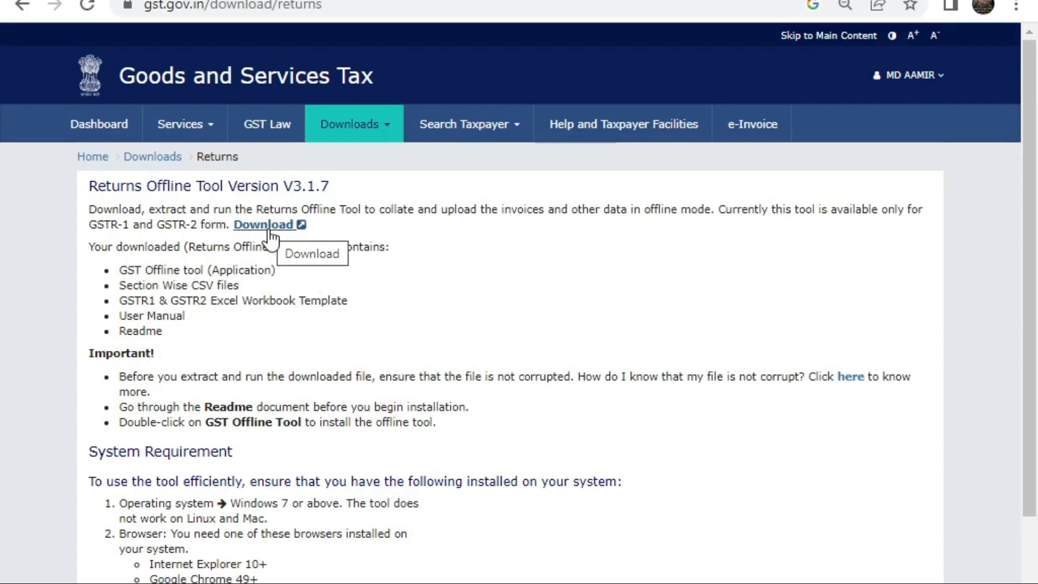
{"action": "left_click", "coordinate": [269, 230]}
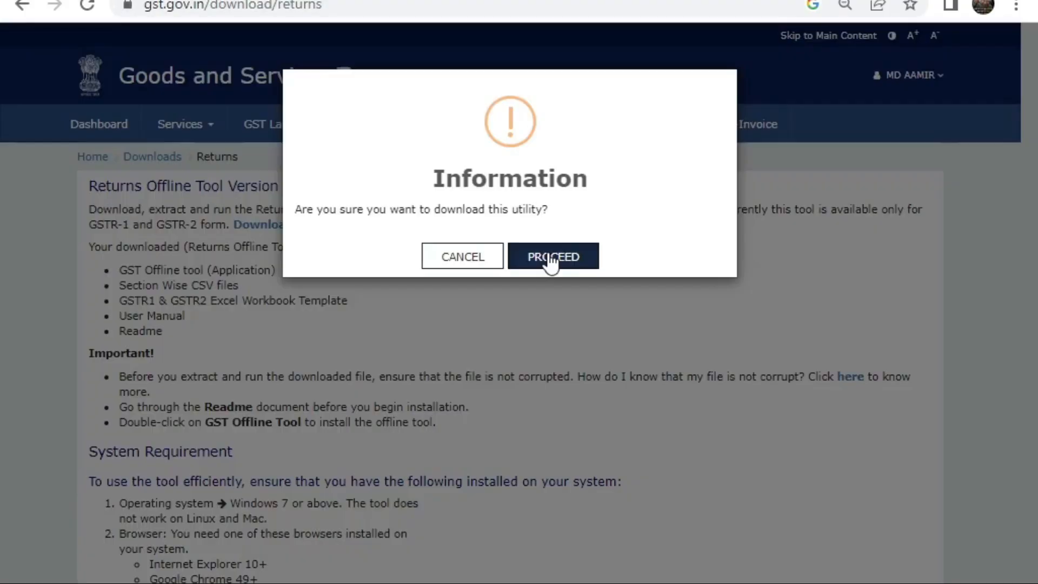
{"action": "left_click", "coordinate": [551, 263]}
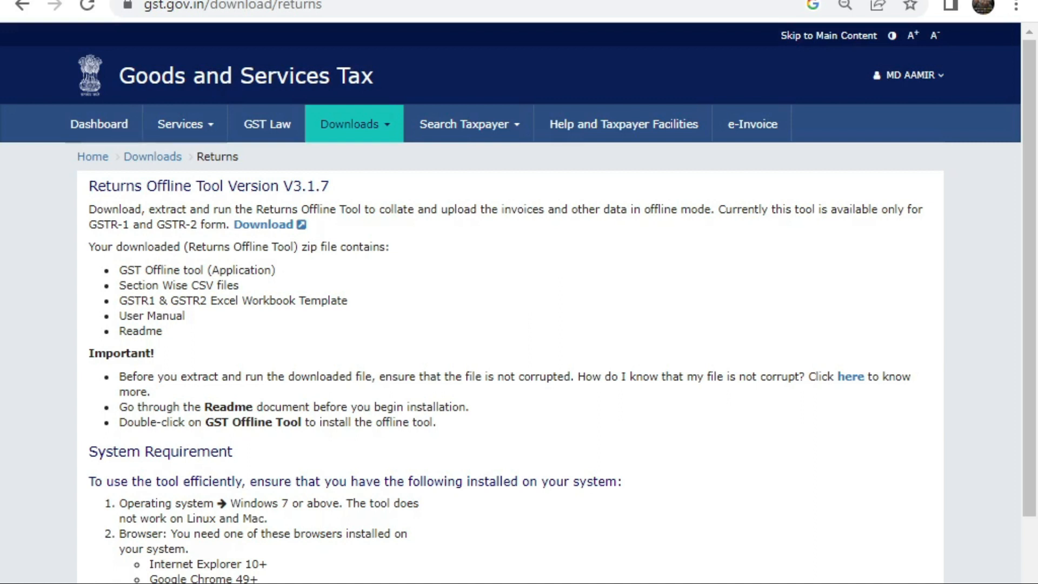
{"action": "scroll", "coordinate": [464, 556], "scroll_direction": "down", "scroll_amount": 3}
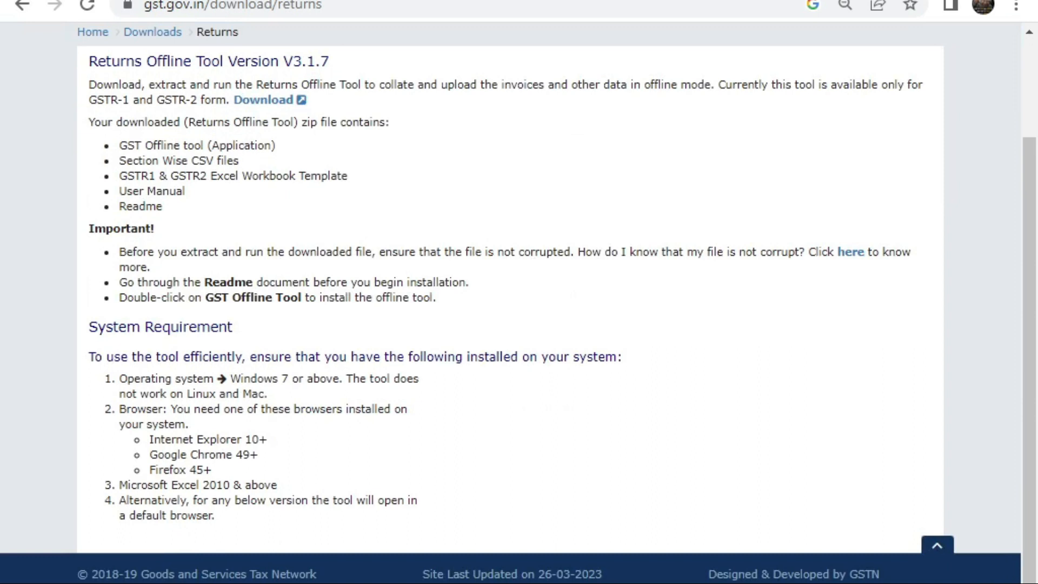
{"action": "left_click", "coordinate": [210, 583]}
Step: Show the downloaded gst_offline_tool (3) archive in its folder and refresh the desktop
{"action": "left_click", "coordinate": [260, 583]}
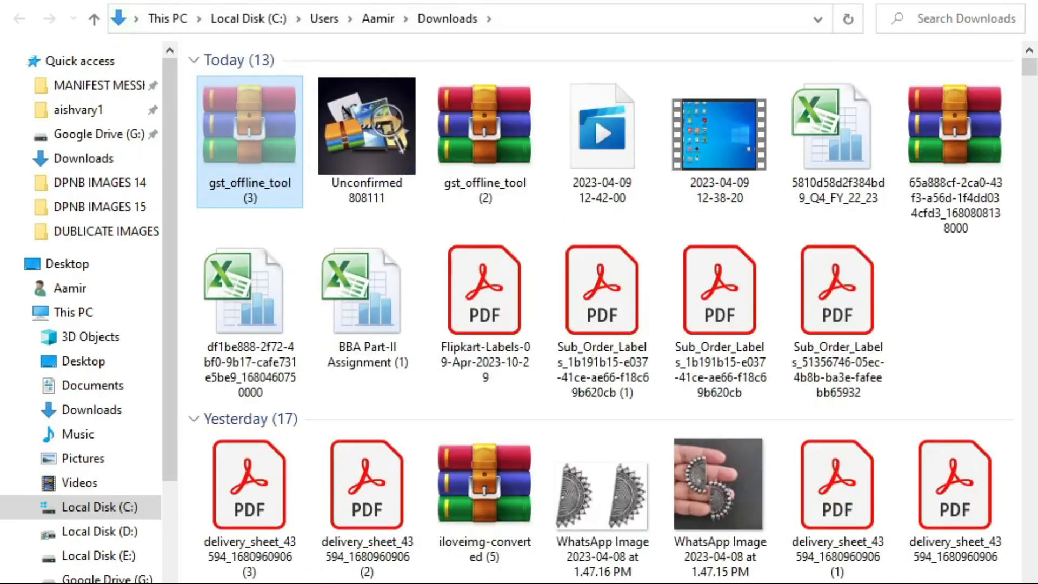
{"action": "key", "text": "super+d"}
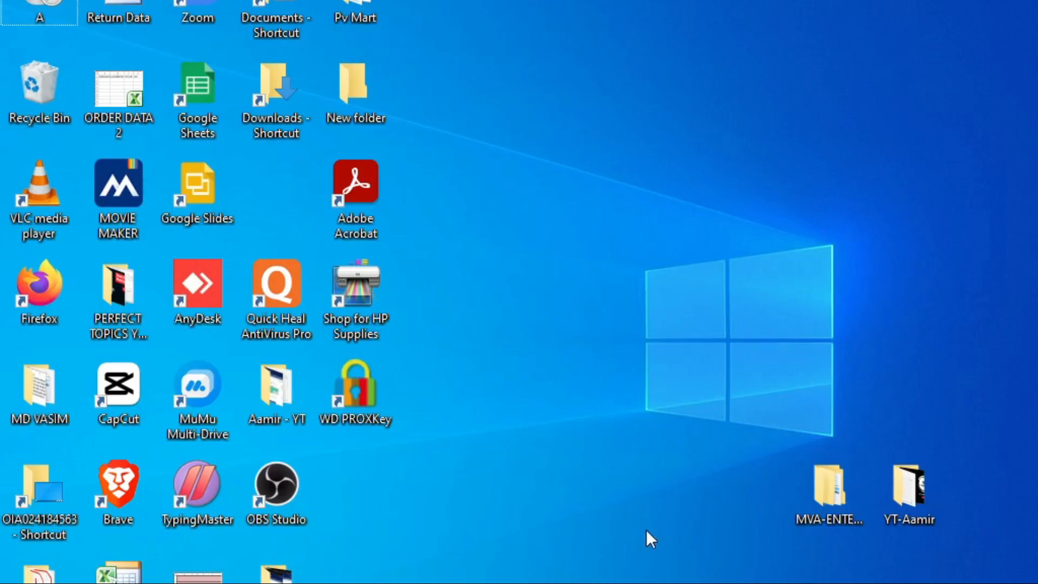
{"action": "right_click", "coordinate": [388, 177]}
{"action": "left_click", "coordinate": [582, 244]}
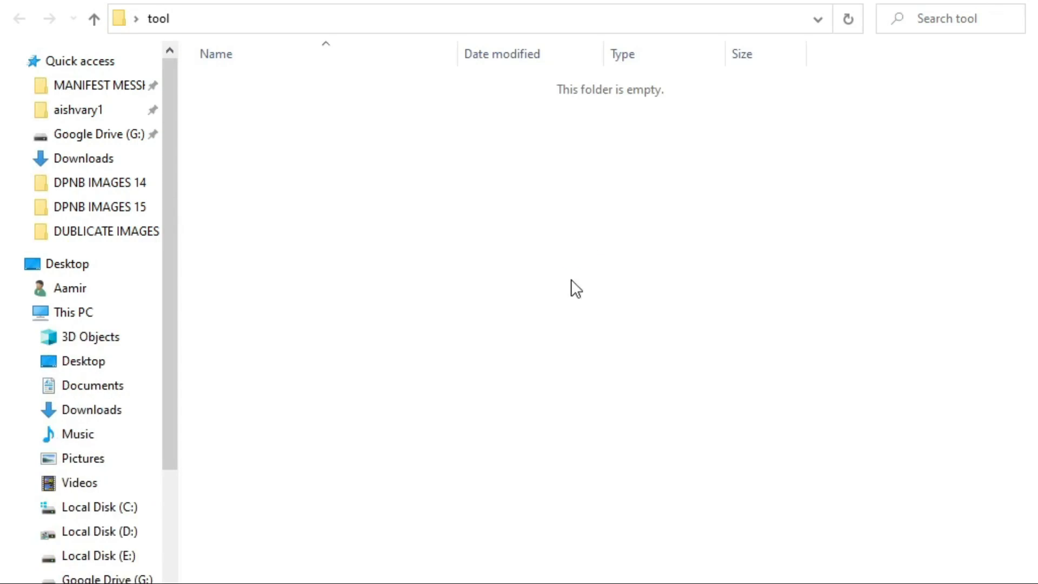
Step: Paste the gst_offline_tool (3) archive into the tool folder and extract it there
{"action": "key", "text": "ctrl+v"}
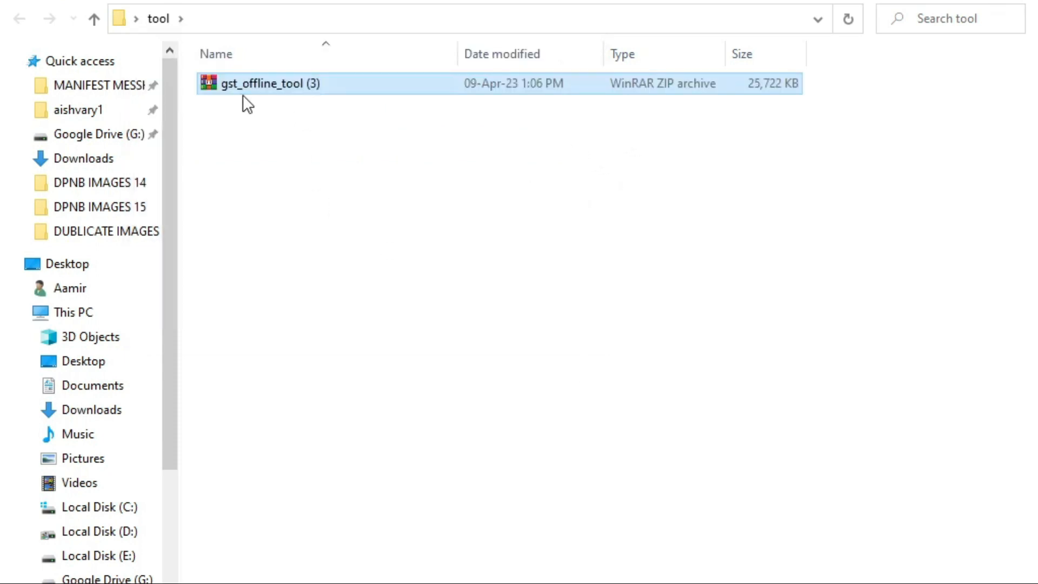
{"action": "right_click", "coordinate": [394, 82]}
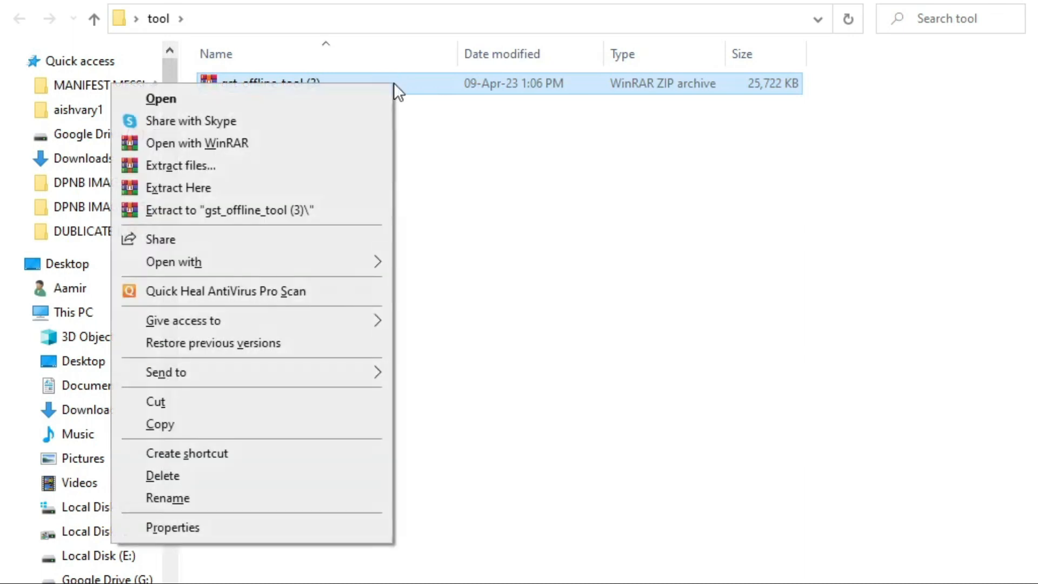
{"action": "left_click", "coordinate": [222, 186]}
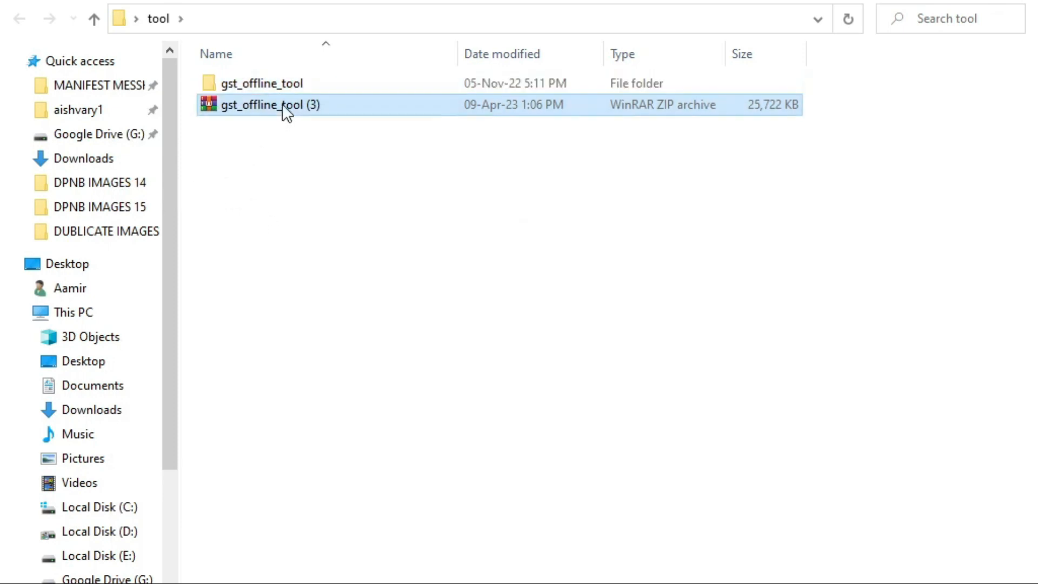
Step: Open the gst_offline_tool folder and launch GSTR1_Excel_Workbook_Template_V2.0 in Excel
{"action": "double_click", "coordinate": [288, 82]}
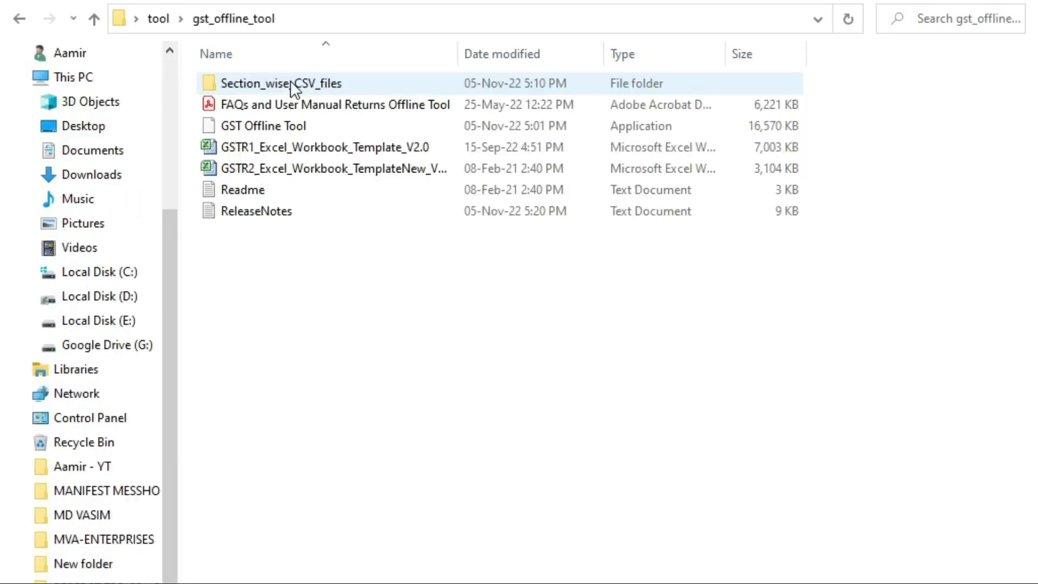
{"action": "left_click", "coordinate": [278, 126]}
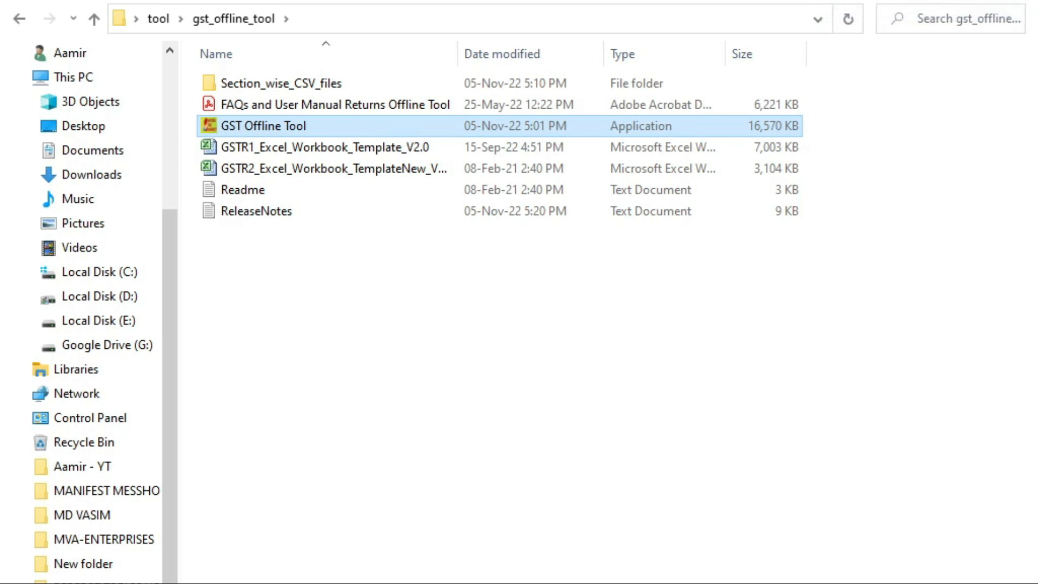
{"action": "left_click", "coordinate": [373, 145]}
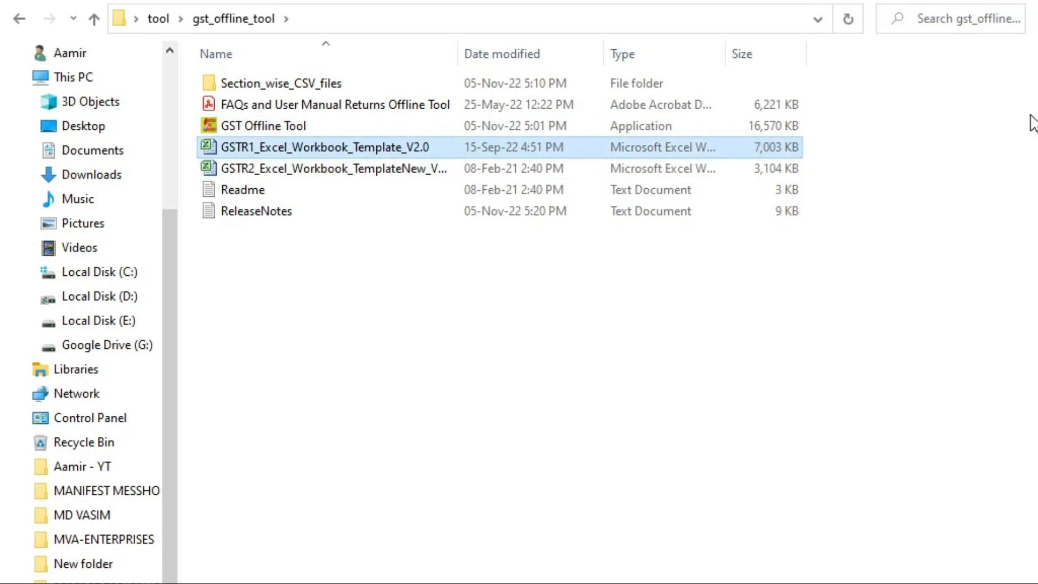
{"action": "key", "text": "Return"}
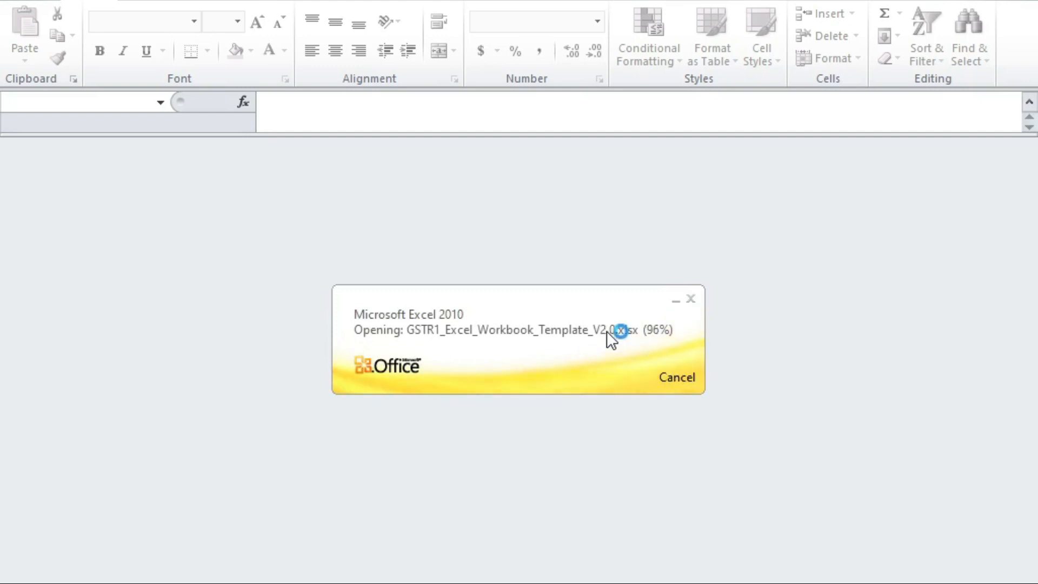
Step: Dismiss the Office activation notice, enable editing, and cancel the save-a-copy window
{"action": "scroll", "coordinate": [323, 428], "scroll_direction": "down", "scroll_amount": 4}
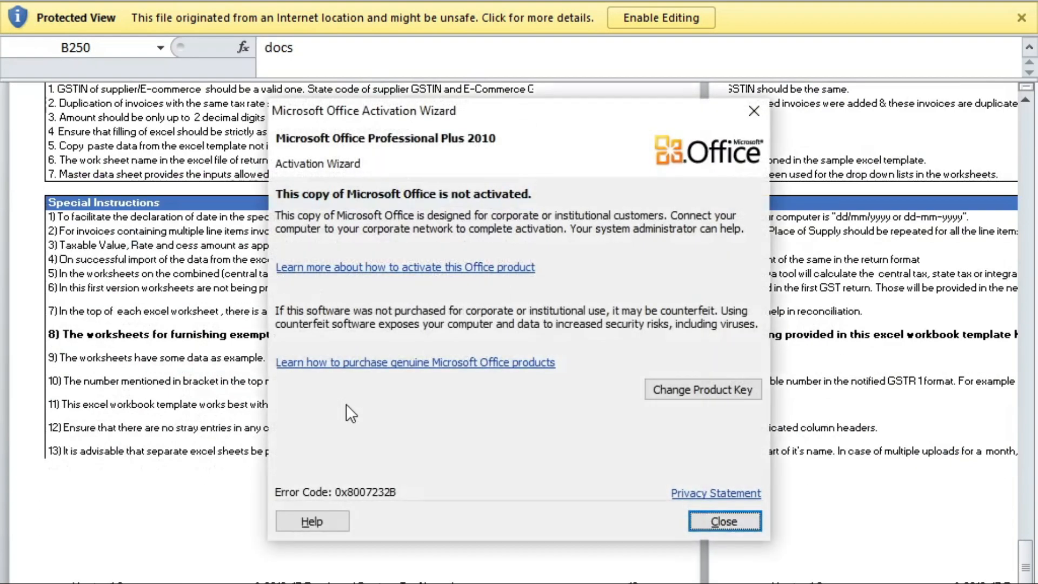
{"action": "left_click", "coordinate": [735, 518]}
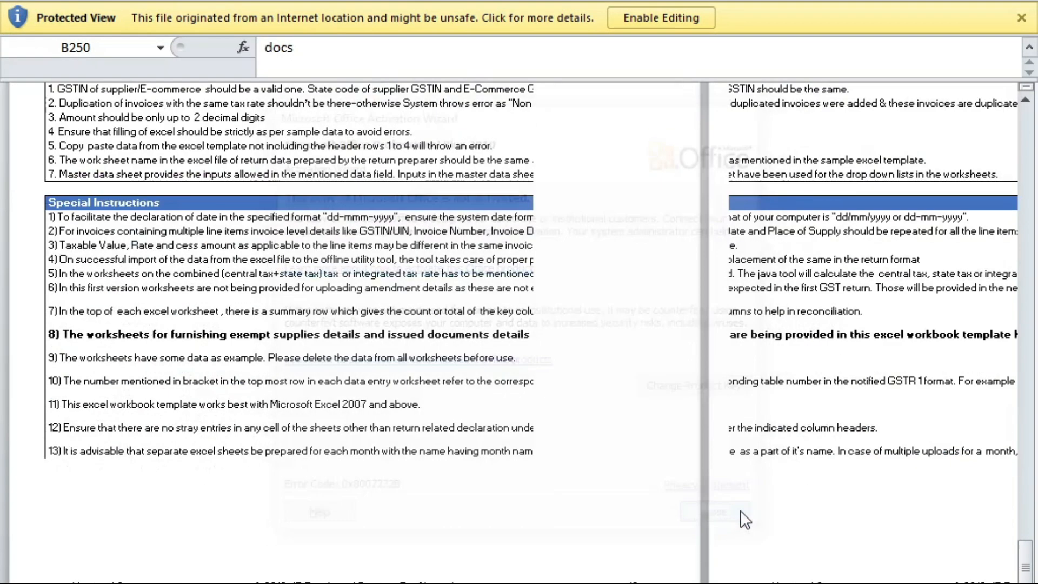
{"action": "left_click", "coordinate": [659, 17]}
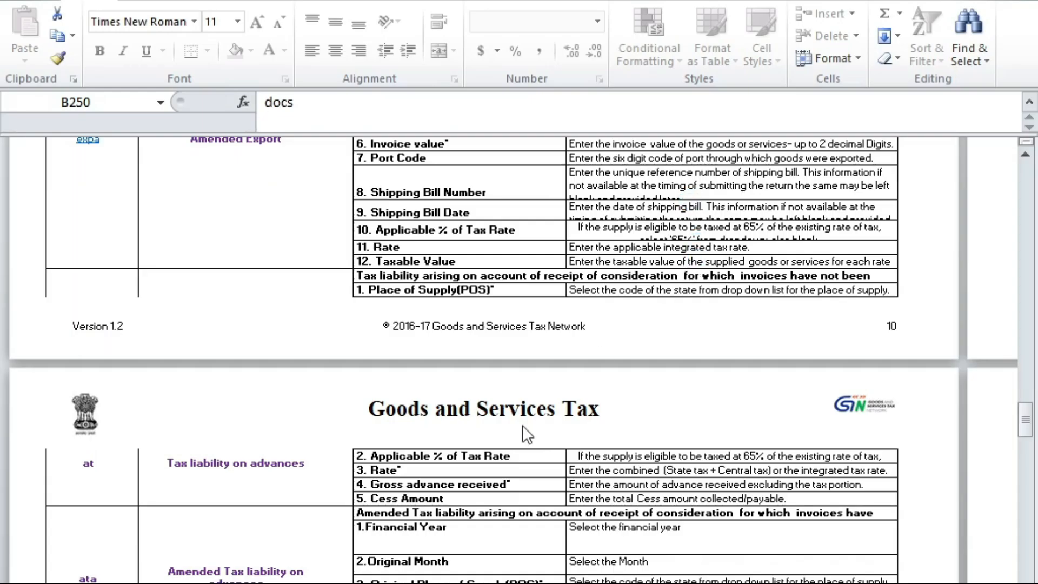
{"action": "key", "text": "F12"}
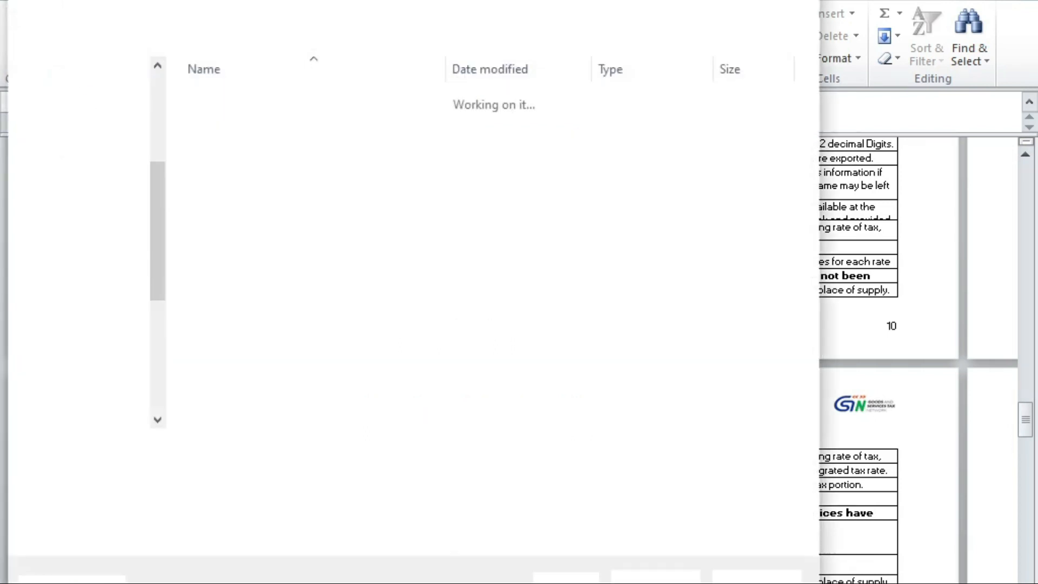
{"action": "left_click", "coordinate": [749, 575]}
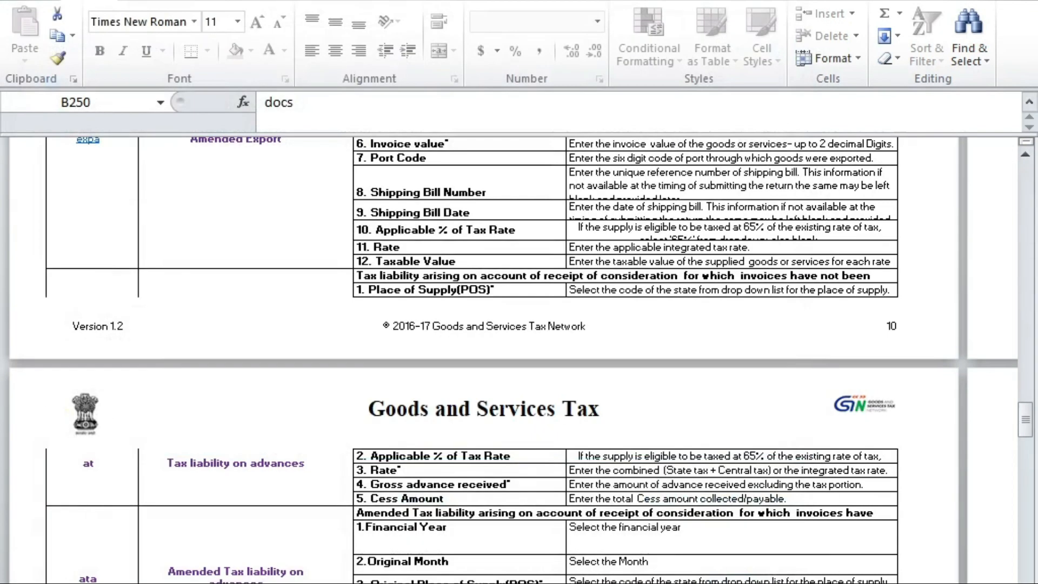
Step: Review the sample invoice rows on the B2B and Revised Details sheets
{"action": "left_click", "coordinate": [253, 583]}
{"action": "left_click", "coordinate": [111, 291]}
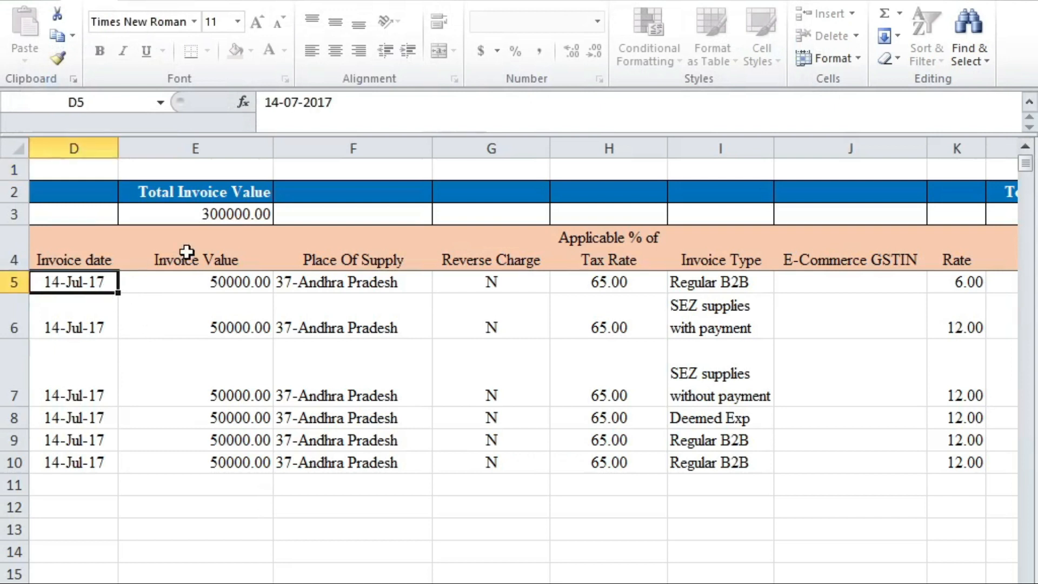
{"action": "key", "text": "Left"}
{"action": "key", "text": "Left"}
{"action": "key", "text": "Left"}
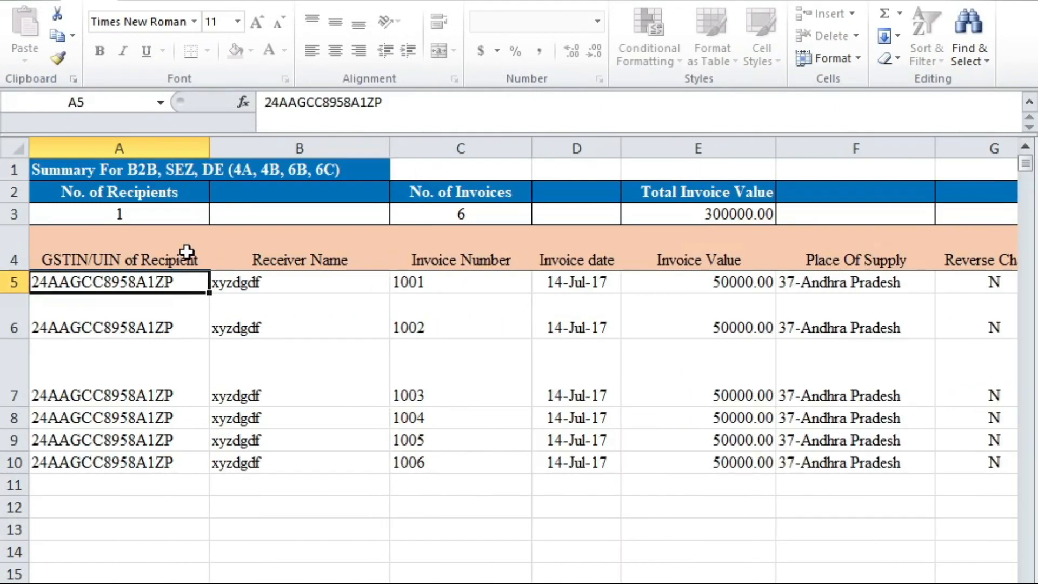
{"action": "key", "text": "Right"}
{"action": "key", "text": "Right"}
{"action": "key", "text": "Right"}
{"action": "key", "text": "Right"}
{"action": "key", "text": "Right"}
{"action": "key", "text": "Right"}
{"action": "key", "text": "Right"}
{"action": "key", "text": "Right"}
{"action": "key", "text": "Right"}
{"action": "key", "text": "Right"}
{"action": "key", "text": "Right"}
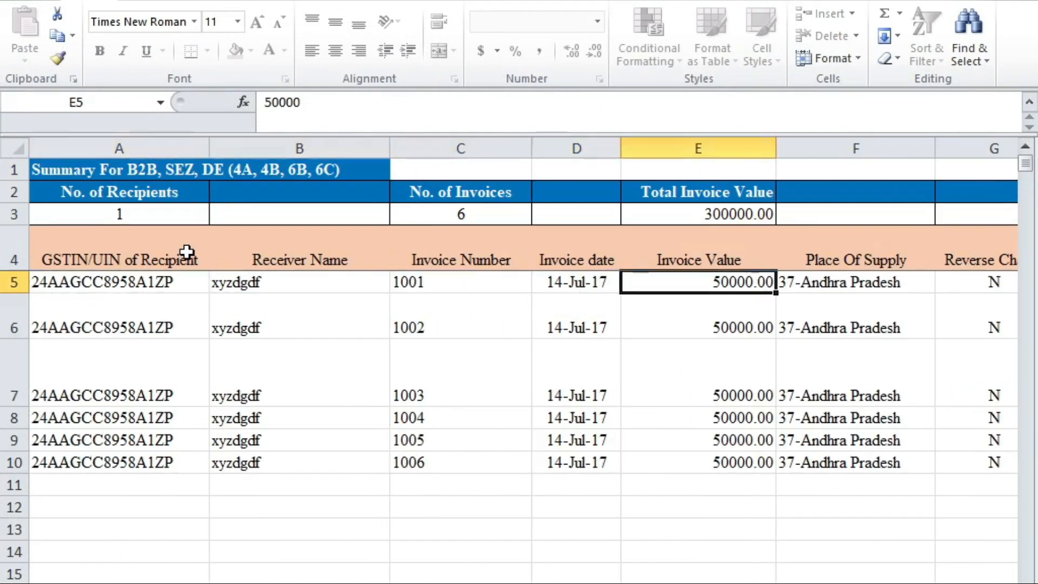
{"action": "key", "text": "ctrl+Page_Down"}
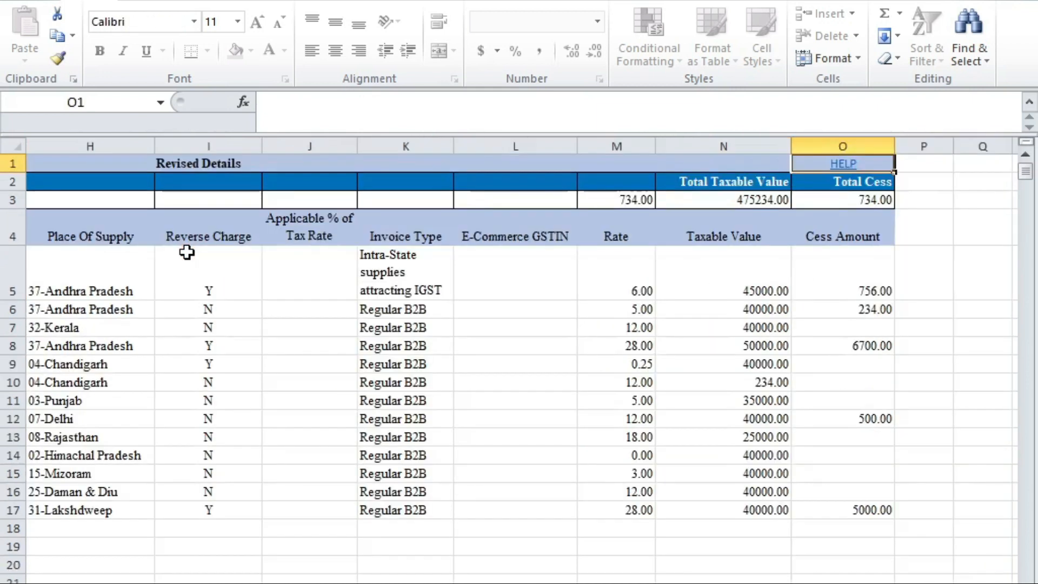
{"action": "key", "text": "Left"}
{"action": "key", "text": "Left"}
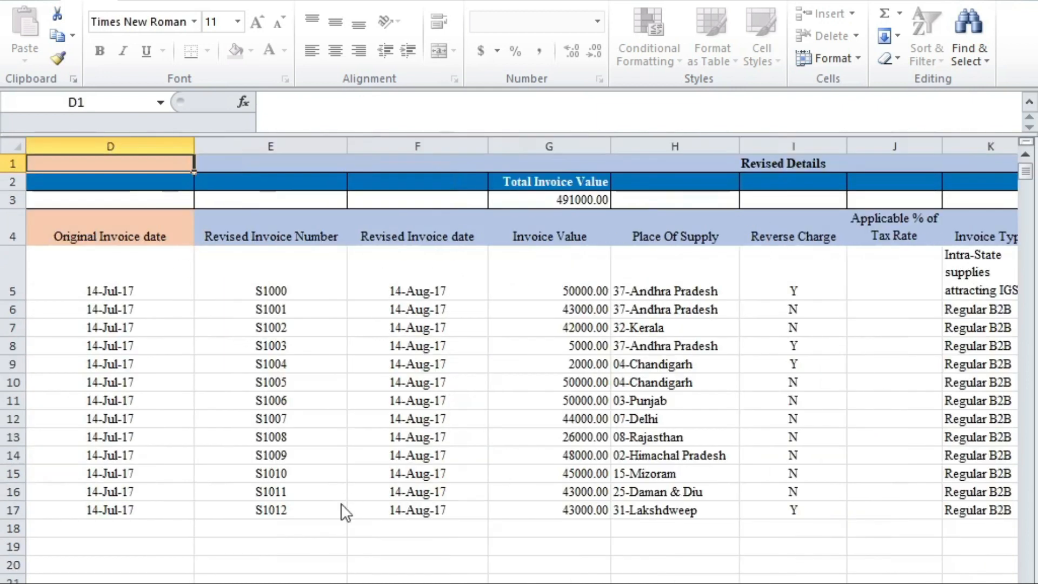
{"action": "left_click", "coordinate": [305, 470]}
{"action": "key", "text": "Home"}
{"action": "key", "text": "Up"}
{"action": "key", "text": "Up"}
{"action": "key", "text": "Up"}
{"action": "key", "text": "Up"}
{"action": "key", "text": "Up"}
Step: Inspect the B2CL, B2CS and credit/debit note sheets, including taxable value 88000 in N12
{"action": "key", "text": "ctrl+Page_Down"}
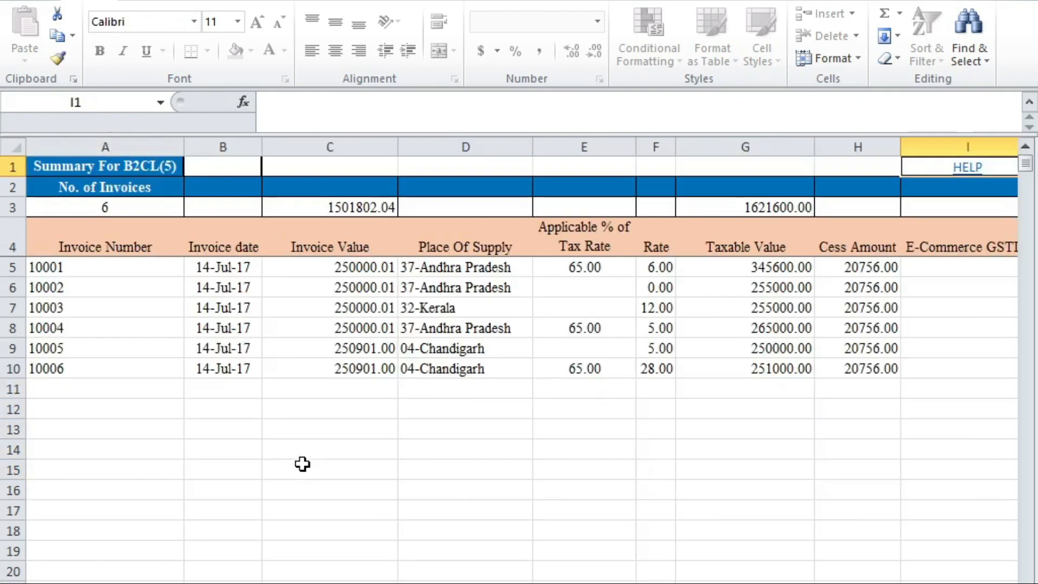
{"action": "left_click_drag", "start_coordinate": [351, 270], "coordinate": [392, 372]}
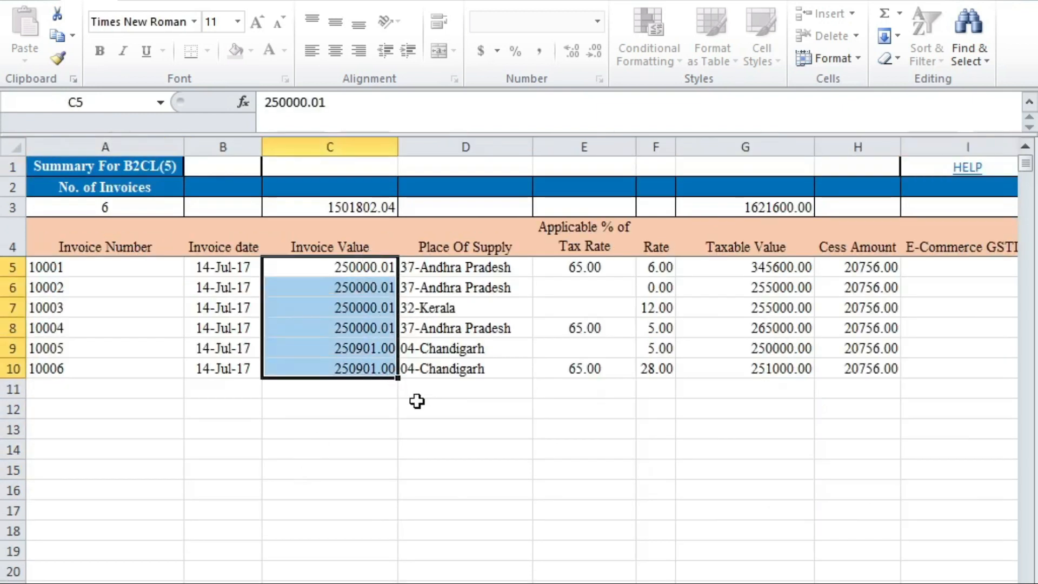
{"action": "key", "text": "ctrl+Page_Down"}
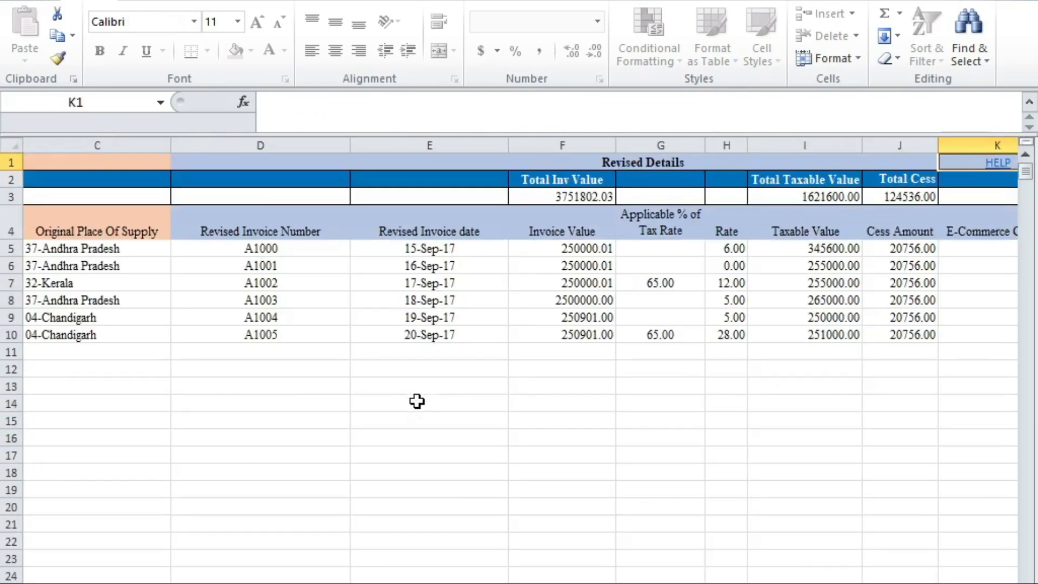
{"action": "key", "text": "ctrl+Page_Down"}
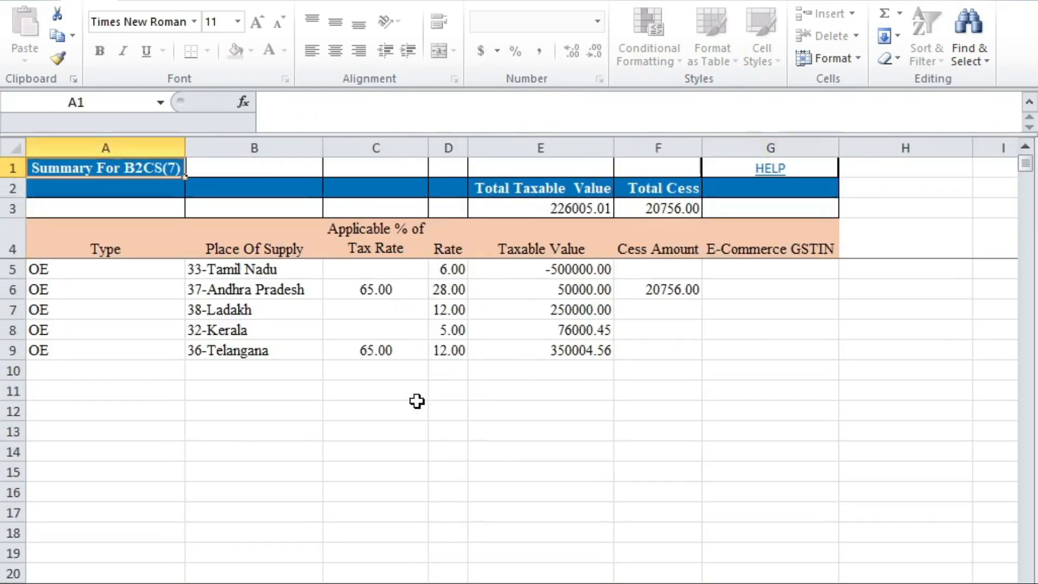
{"action": "left_click", "coordinate": [354, 416]}
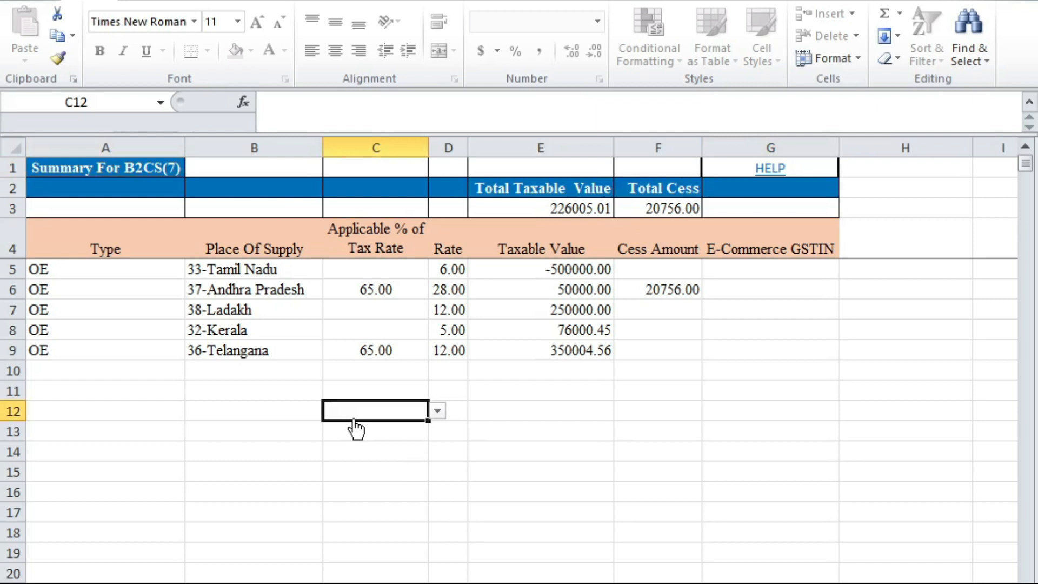
{"action": "key", "text": "ctrl+Page_Down"}
{"action": "key", "text": "ctrl+Page_Down"}
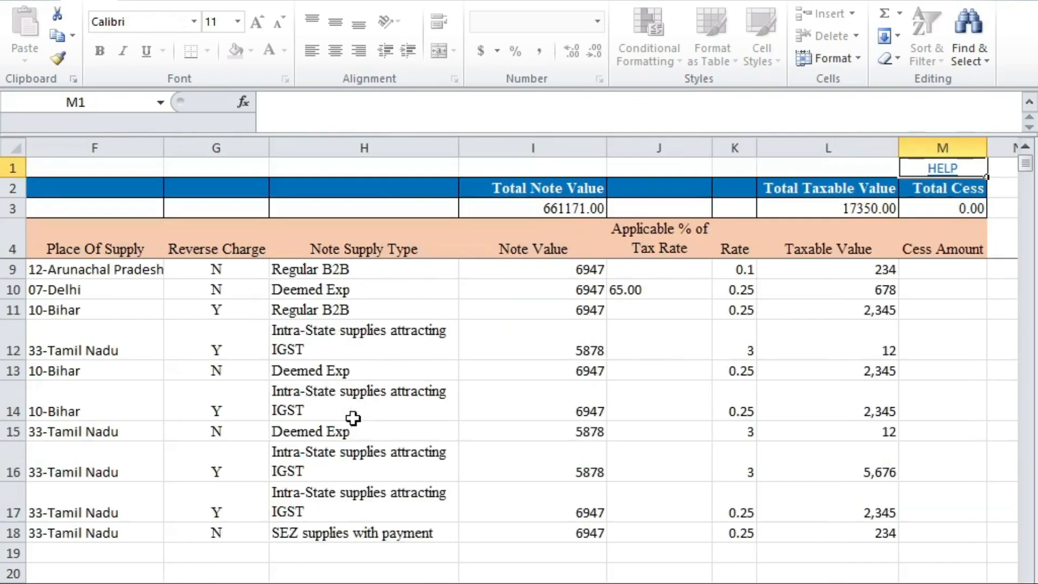
{"action": "key", "text": "ctrl+Page_Down"}
{"action": "left_click_drag", "start_coordinate": [185, 333], "coordinate": [541, 441]}
{"action": "left_click", "coordinate": [680, 448]}
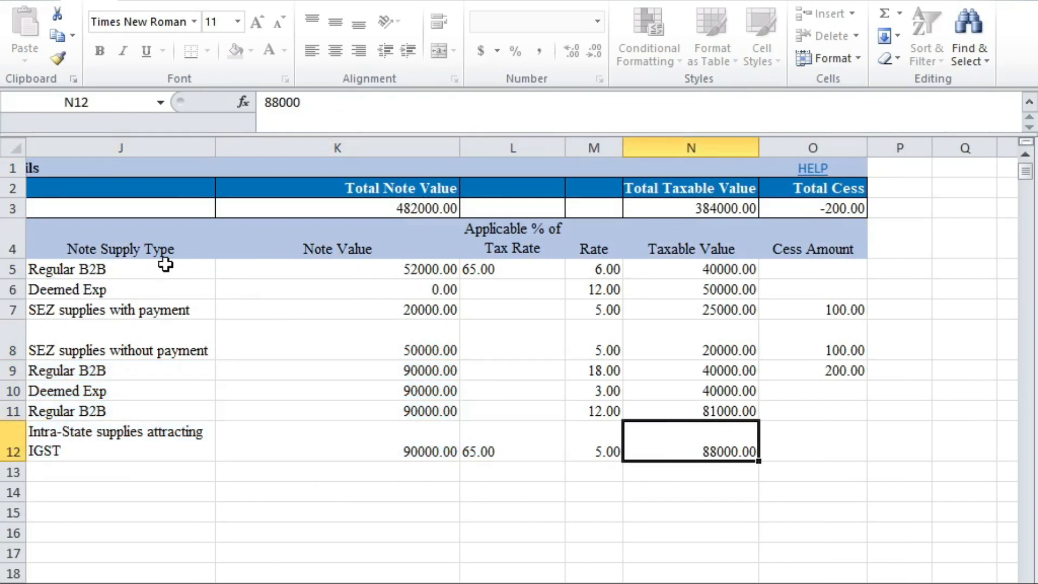
{"action": "left_click_drag", "start_coordinate": [166, 267], "coordinate": [577, 453]}
{"action": "left_click", "coordinate": [811, 491]}
{"action": "left_click_drag", "start_coordinate": [86, 268], "coordinate": [533, 450]}
{"action": "left_click", "coordinate": [773, 452]}
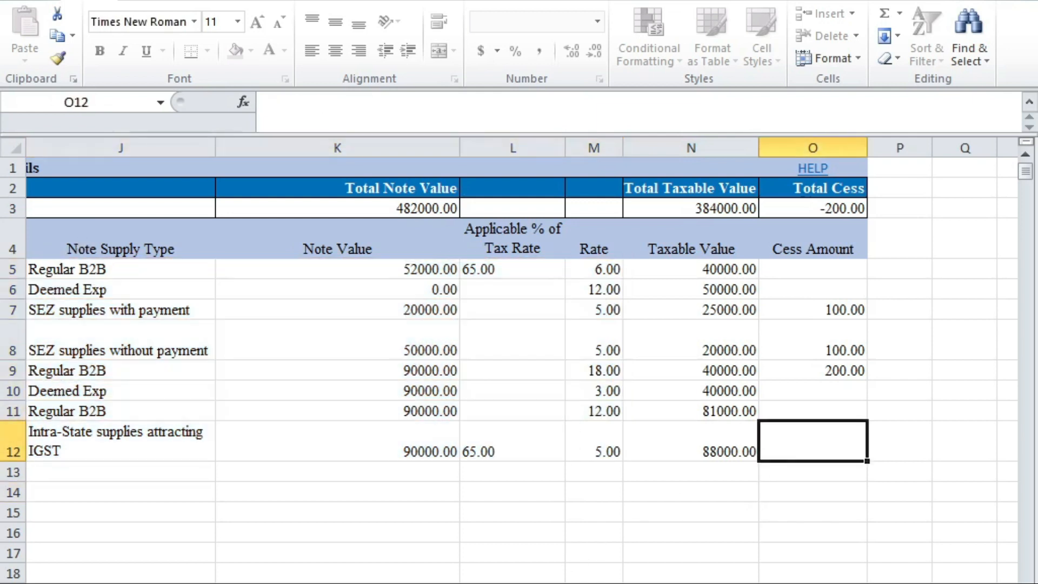
Step: Look over the CDNUR and remaining sheets, then close the workbook without saving
{"action": "left_click", "coordinate": [565, 583]}
{"action": "left_click", "coordinate": [531, 509]}
{"action": "key", "text": "ctrl+Page_Down"}
{"action": "key", "text": "ctrl+Page_Down"}
{"action": "key", "text": "ctrl+Page_Down"}
{"action": "key", "text": "ctrl+Page_Down"}
{"action": "key", "text": "ctrl+Page_Down"}
{"action": "key", "text": "ctrl+Page_Up"}
{"action": "key", "text": "ctrl+Page_Up"}
{"action": "key", "text": "ctrl+Page_Up"}
{"action": "key", "text": "ctrl+Page_Up"}
{"action": "key", "text": "ctrl+Page_Up"}
{"action": "key", "text": "ctrl+Page_Up"}
{"action": "key", "text": "ctrl+Page_Up"}
{"action": "key", "text": "ctrl+Page_Up"}
{"action": "key", "text": "ctrl+Page_Up"}
{"action": "key", "text": "ctrl+Page_Up"}
{"action": "key", "text": "ctrl+Page_Up"}
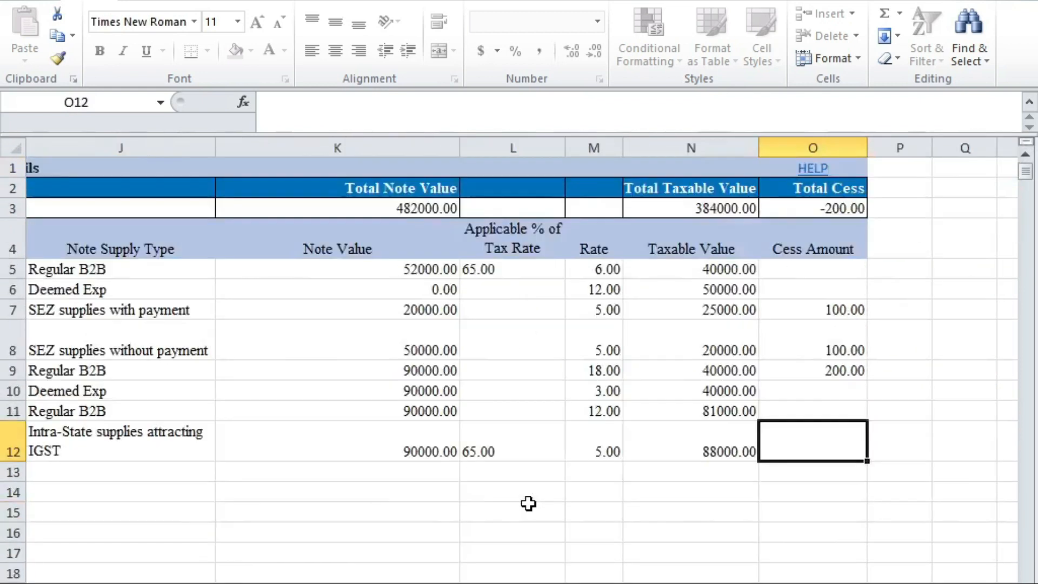
{"action": "key", "text": "ctrl+Page_Up"}
{"action": "key", "text": "ctrl+Page_Up"}
{"action": "key", "text": "ctrl+Page_Up"}
{"action": "key", "text": "ctrl+Page_Up"}
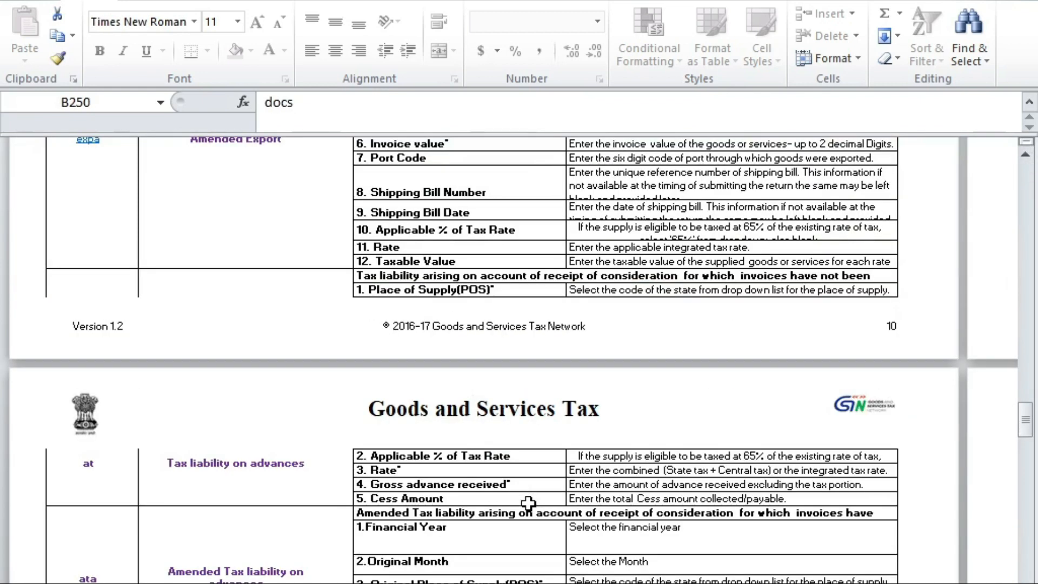
{"action": "scroll", "coordinate": [593, 402], "scroll_direction": "down", "scroll_amount": 10}
{"action": "left_click", "coordinate": [1024, 1]}
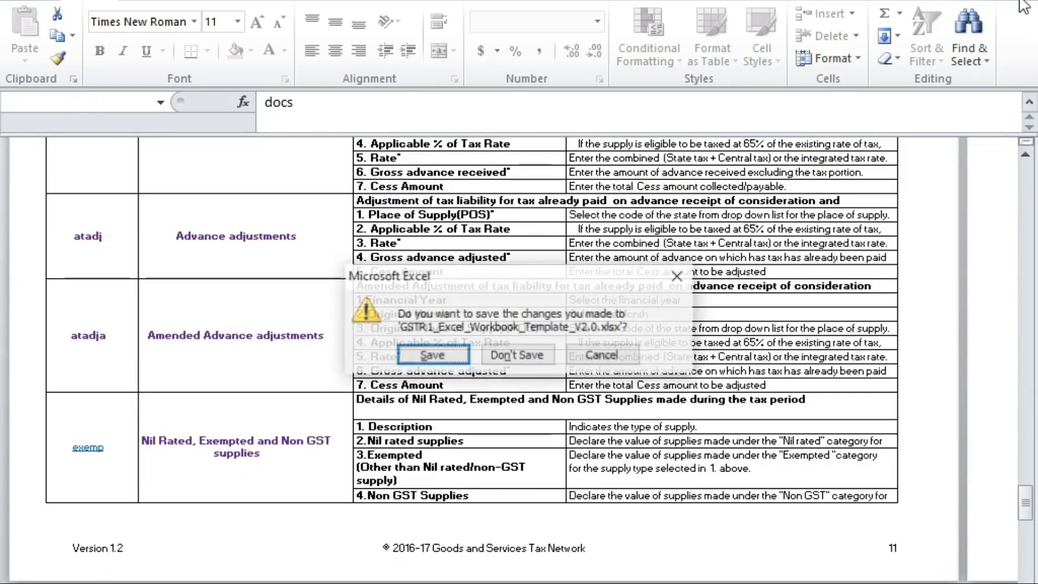
{"action": "left_click", "coordinate": [533, 361]}
Step: Install GST Offline Tool V3.1.7 into C:\GST Offline Tool with a desktop shortcut
{"action": "key", "text": "alt+Tab"}
{"action": "key", "text": "alt+Tab"}
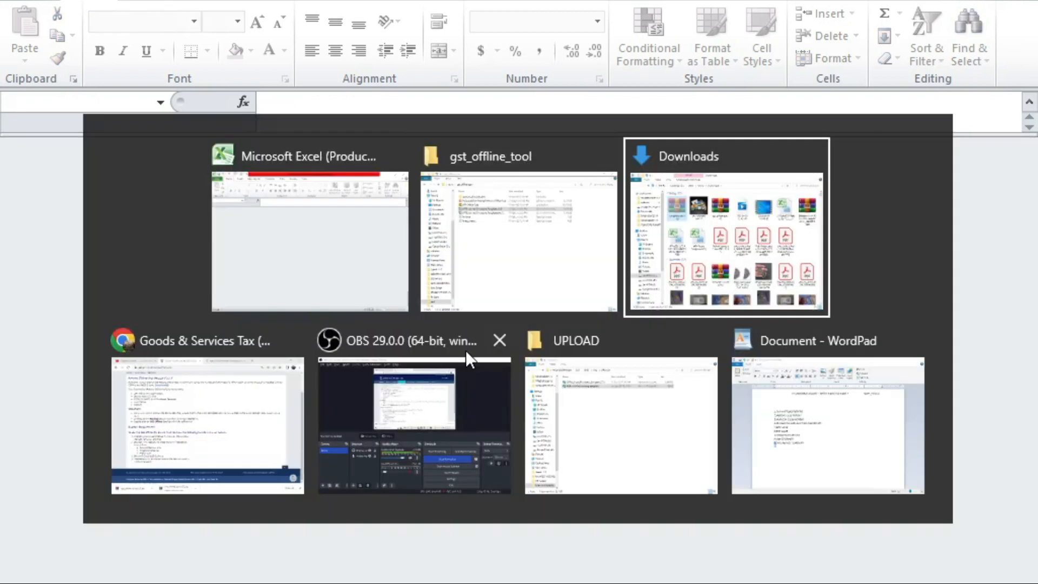
{"action": "key", "text": "alt+shift+Tab"}
{"action": "key", "text": "Up"}
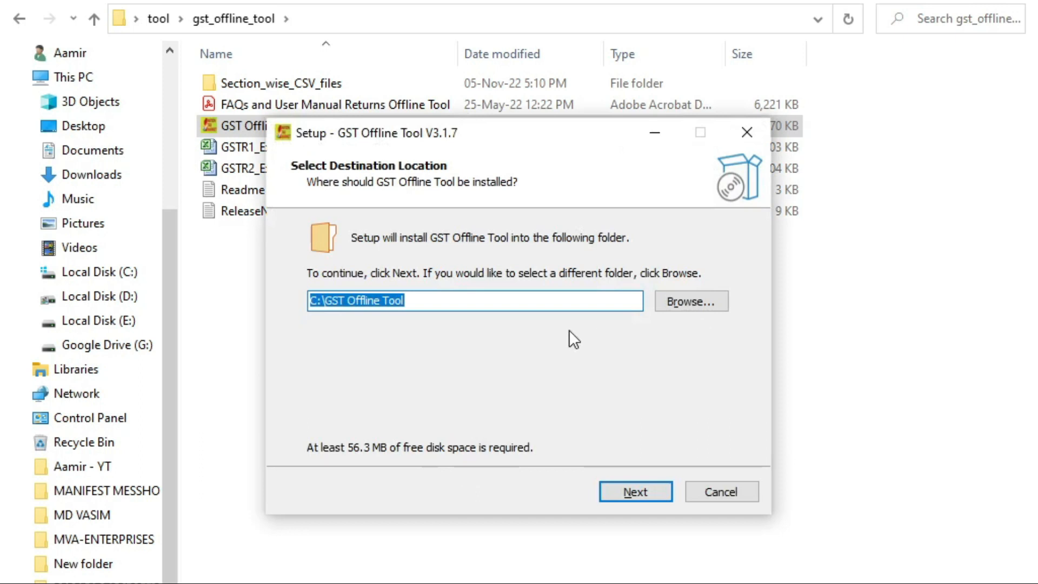
{"action": "left_click", "coordinate": [643, 492]}
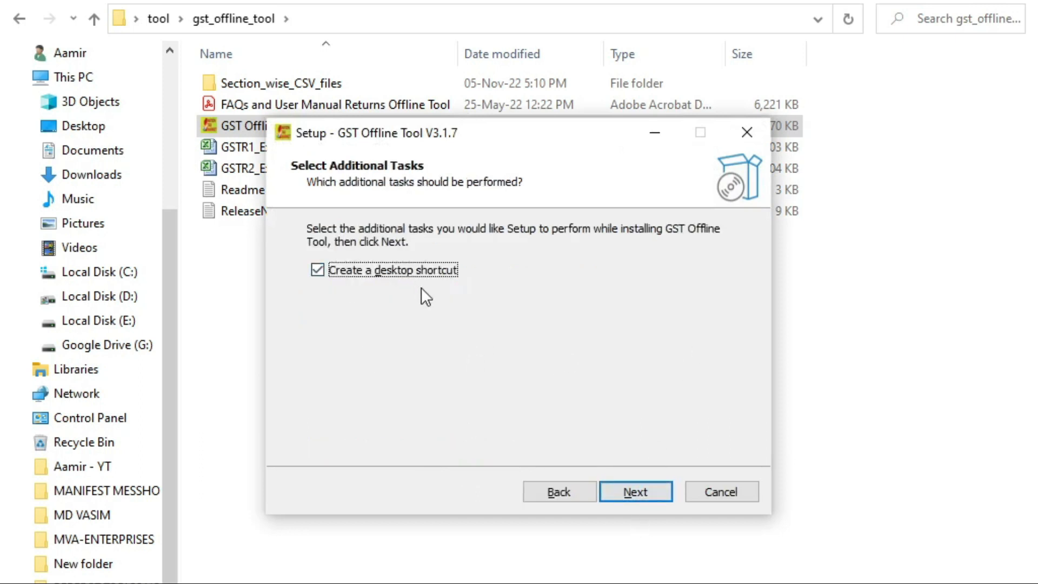
{"action": "left_click", "coordinate": [313, 268]}
{"action": "left_click", "coordinate": [657, 489]}
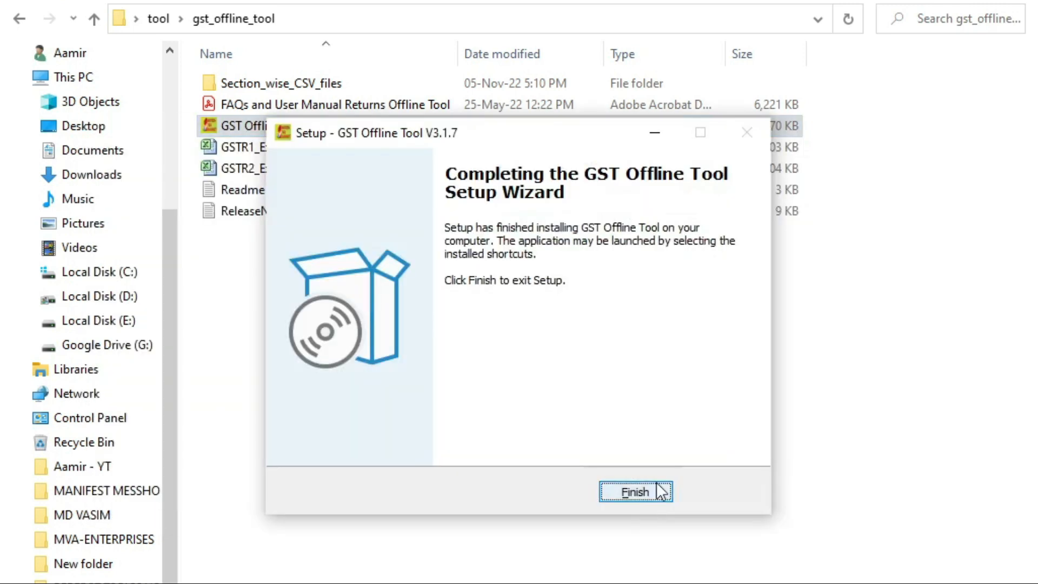
{"action": "left_click", "coordinate": [639, 493]}
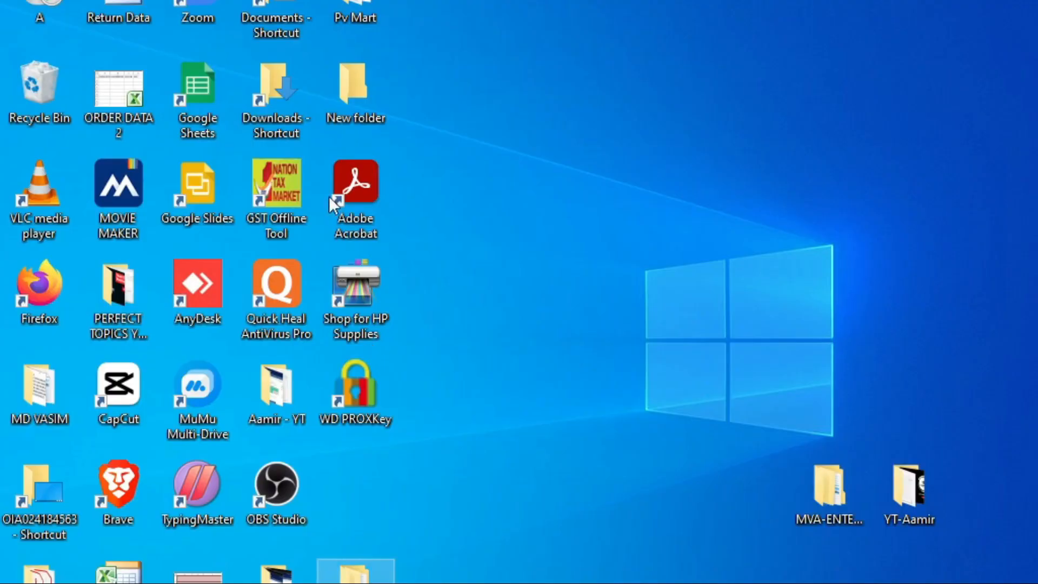
Step: Move the new GST Offline Tool shortcut to the desktop's lower right and select MVA-ENTERPRISES
{"action": "left_click_drag", "start_coordinate": [259, 210], "coordinate": [725, 517]}
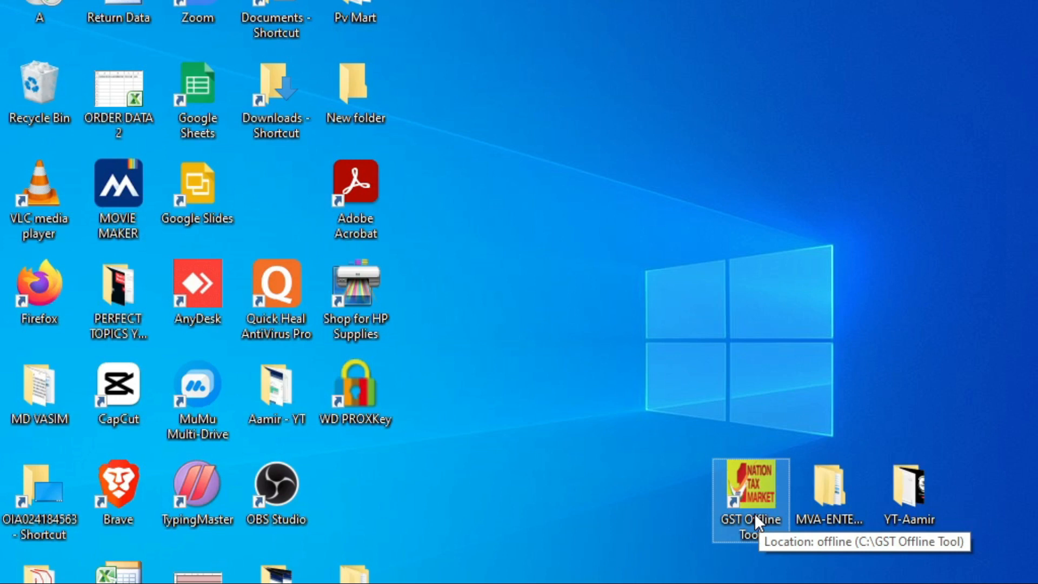
{"action": "left_click", "coordinate": [834, 491]}
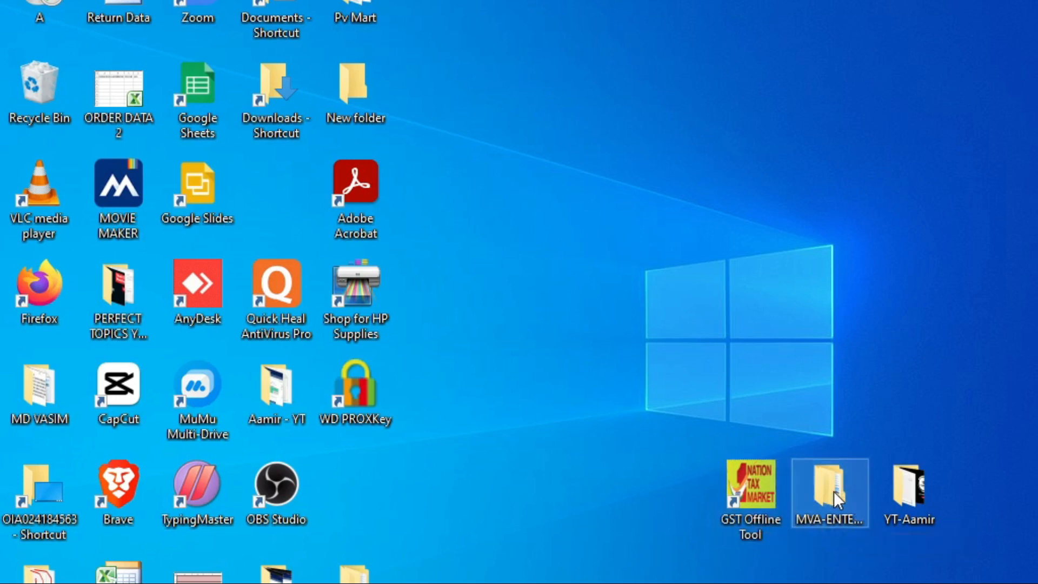
Step: Open the MEESHO folder under MVA-ENTERPRISES > GST > 22-23 > Q-4
{"action": "double_click", "coordinate": [834, 491]}
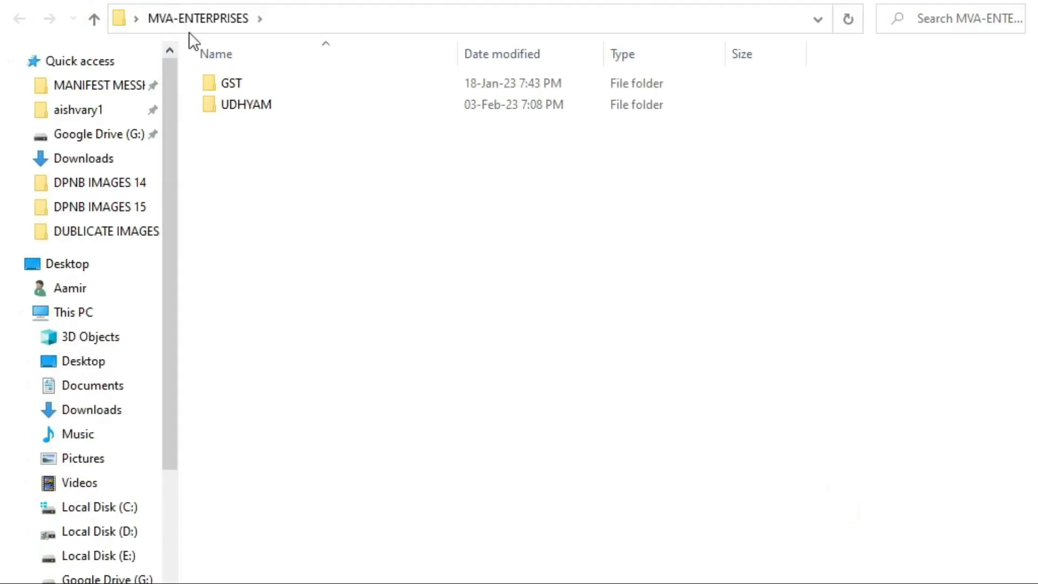
{"action": "double_click", "coordinate": [222, 82]}
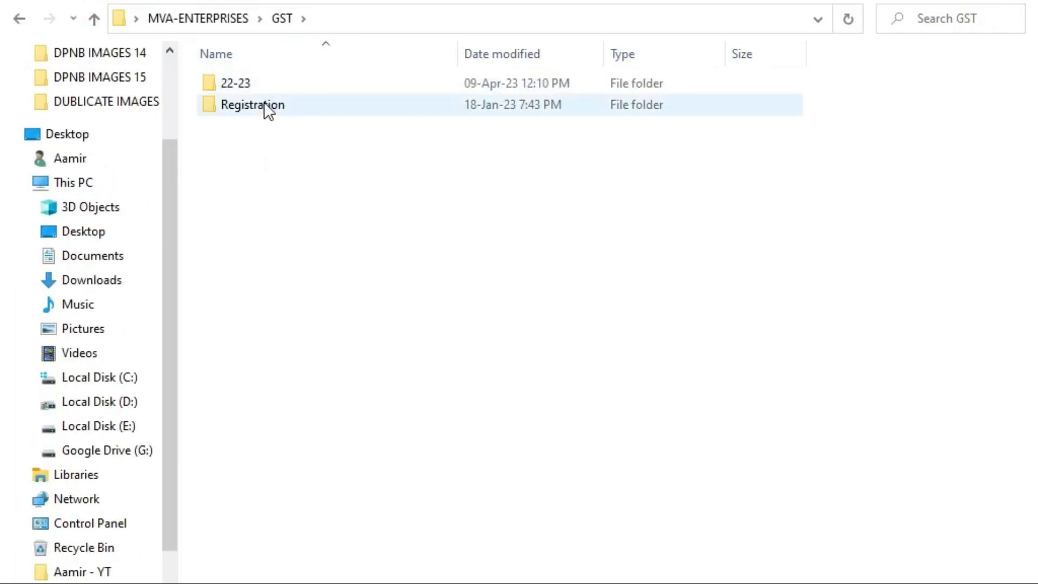
{"action": "double_click", "coordinate": [267, 85]}
{"action": "double_click", "coordinate": [277, 105]}
{"action": "left_click", "coordinate": [279, 142]}
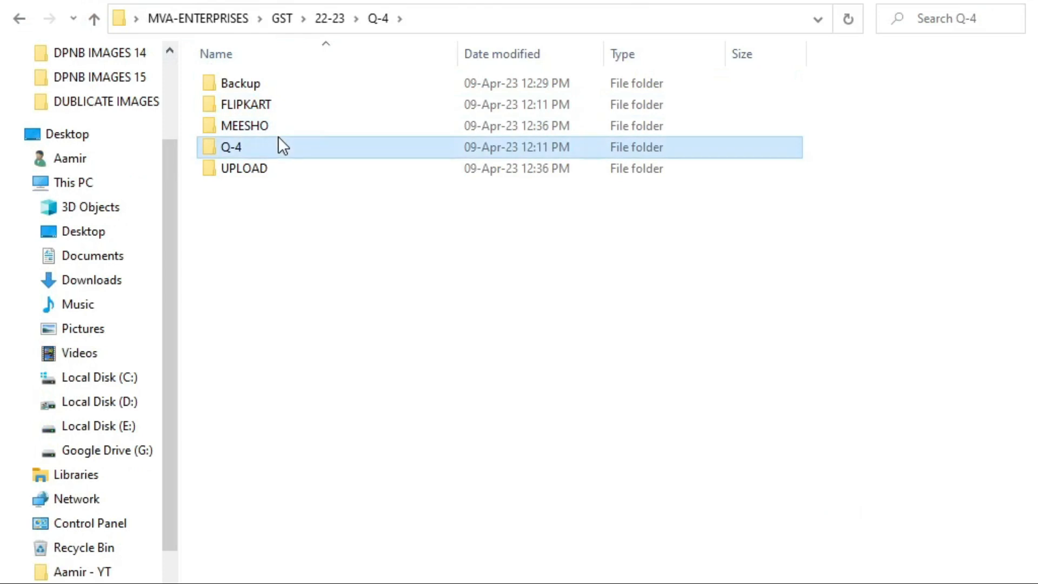
{"action": "left_click", "coordinate": [667, 109]}
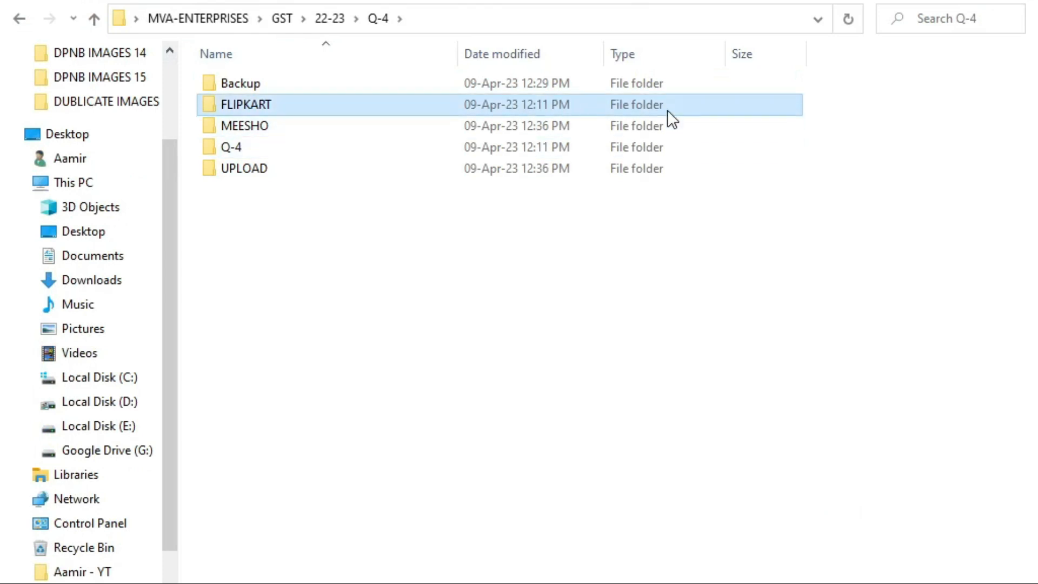
{"action": "key", "text": "Down"}
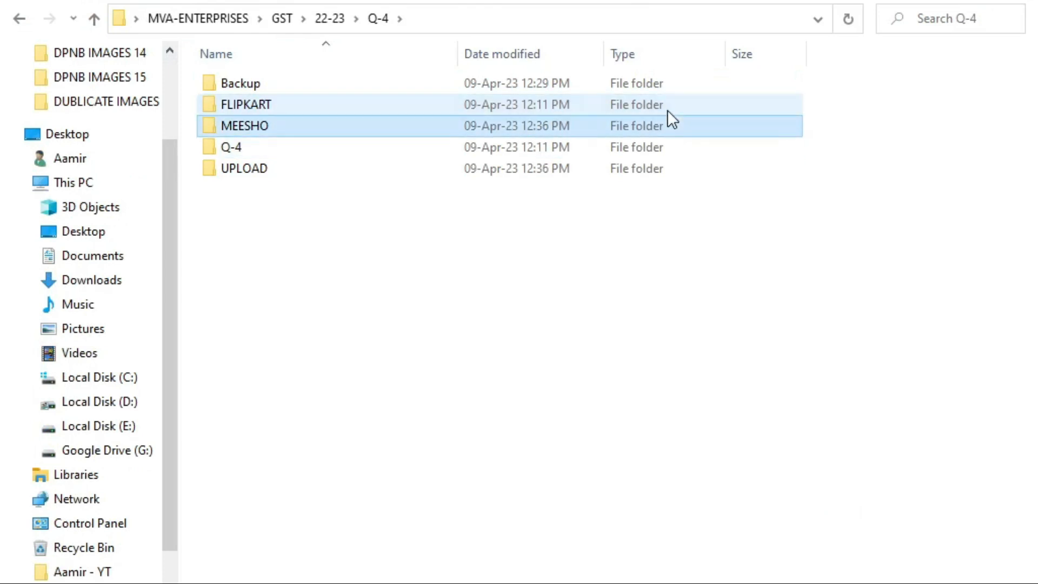
{"action": "key", "text": "Down"}
{"action": "key", "text": "Up"}
{"action": "key", "text": "Up"}
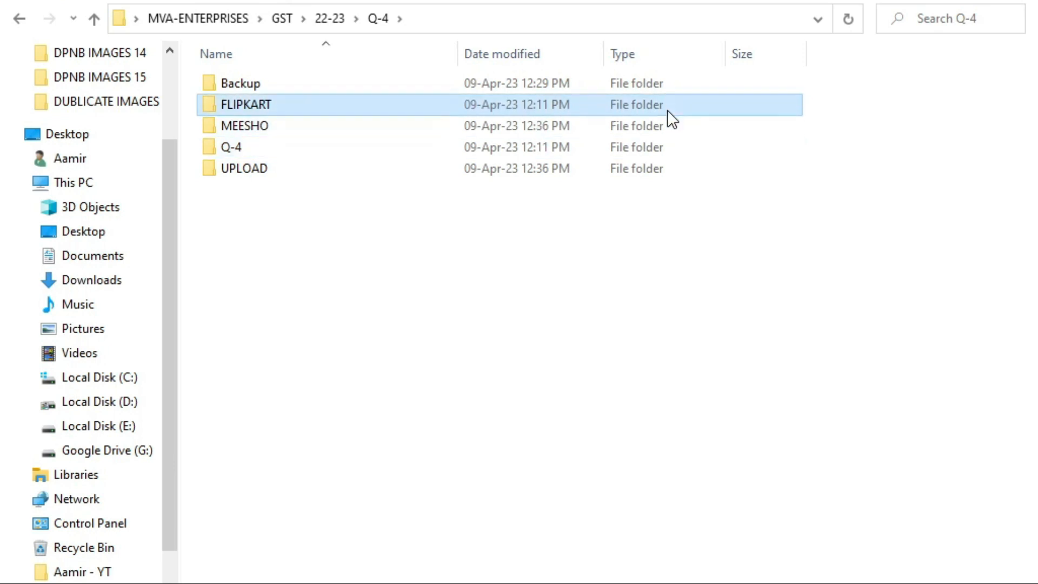
{"action": "key", "text": "Down"}
{"action": "key", "text": "Down"}
{"action": "key", "text": "Up"}
{"action": "key", "text": "Return"}
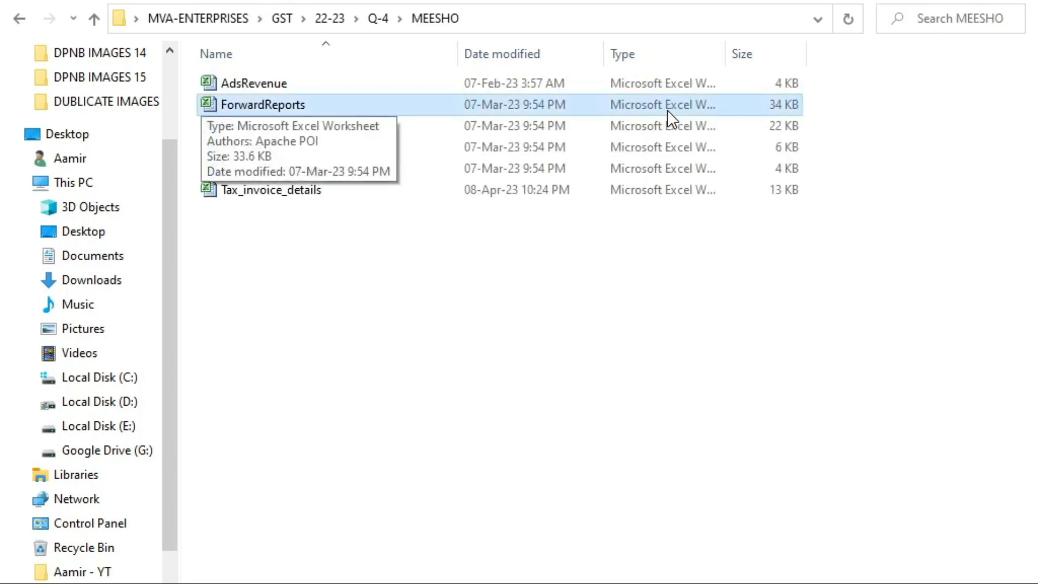
Step: Select the ForwardReports file and open it in Excel
{"action": "key", "text": "shift+Down"}
{"action": "key", "text": "shift+Down"}
{"action": "key", "text": "shift+Down"}
{"action": "key", "text": "shift+Down"}
{"action": "key", "text": "shift+Down"}
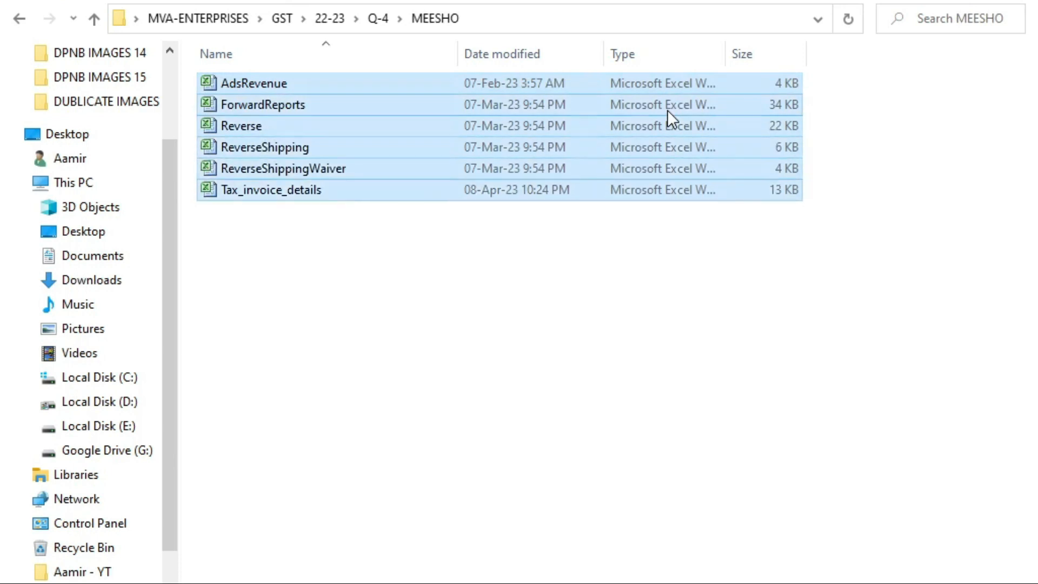
{"action": "left_click", "coordinate": [274, 125]}
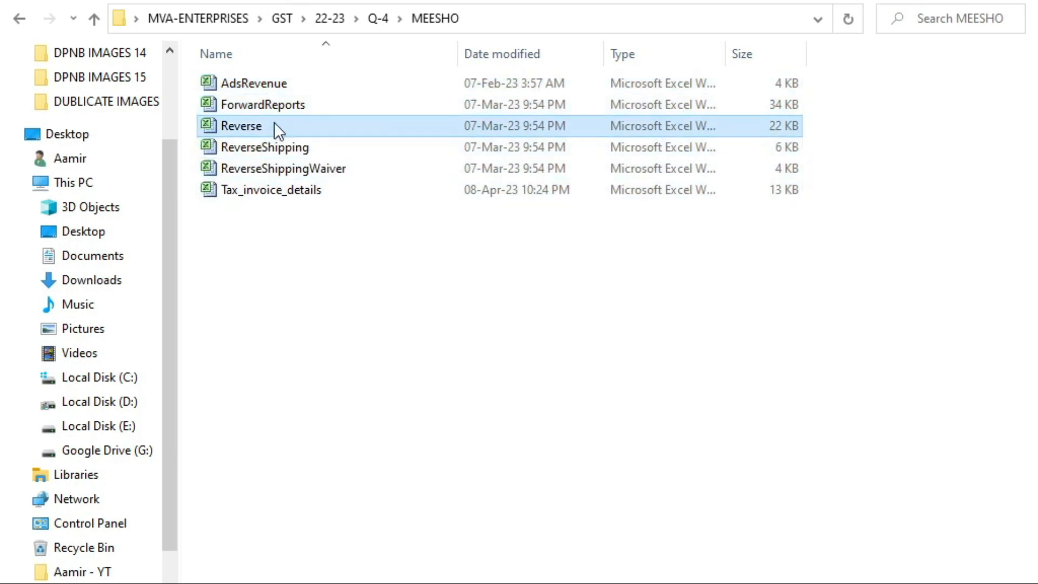
{"action": "key", "text": "shift+Up"}
{"action": "key", "text": "Up"}
{"action": "key", "text": "Down"}
{"action": "key", "text": "Down"}
{"action": "key", "text": "Up"}
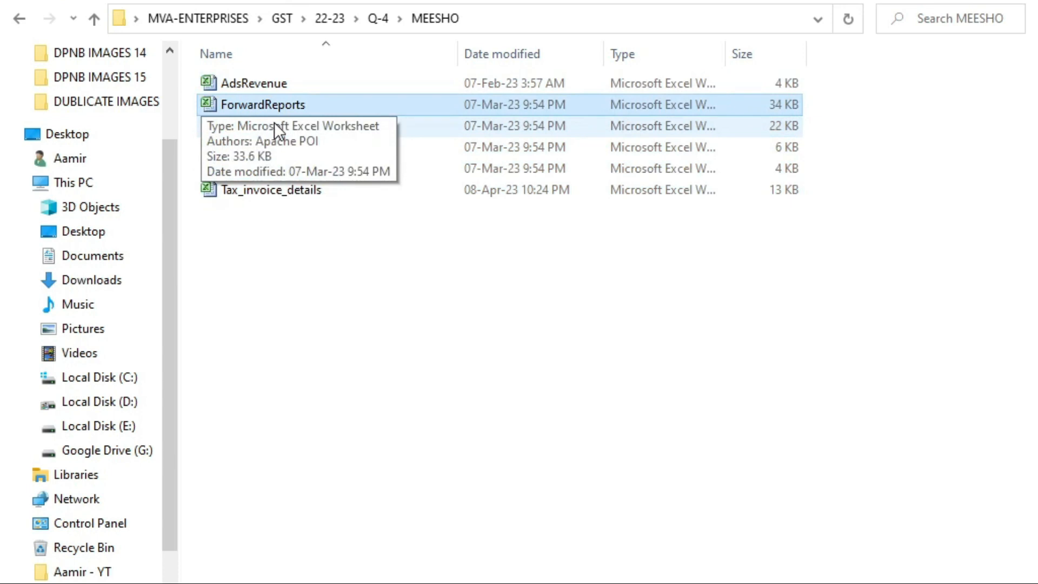
{"action": "key", "text": "Down"}
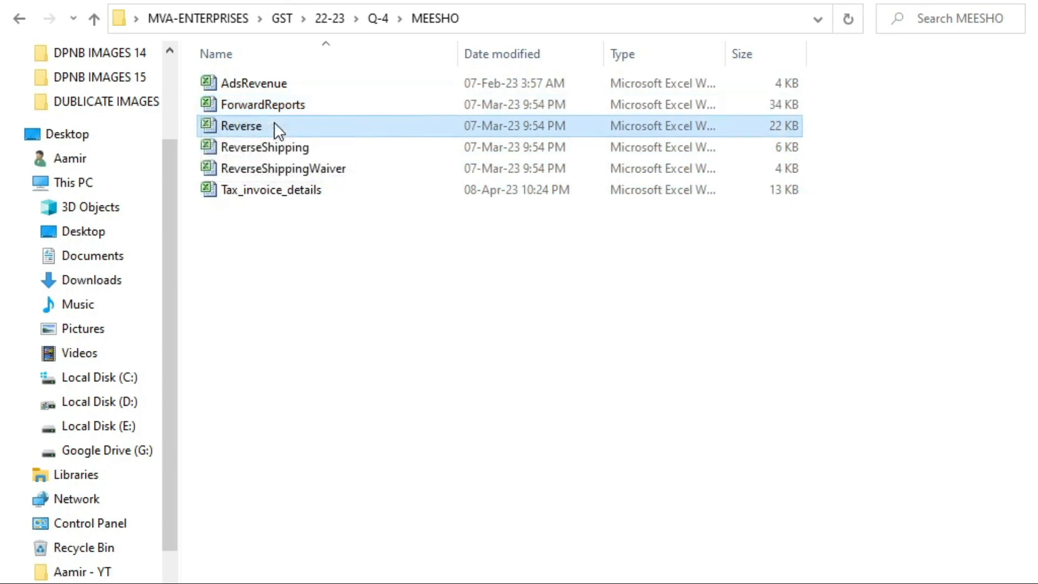
{"action": "key", "text": "Up"}
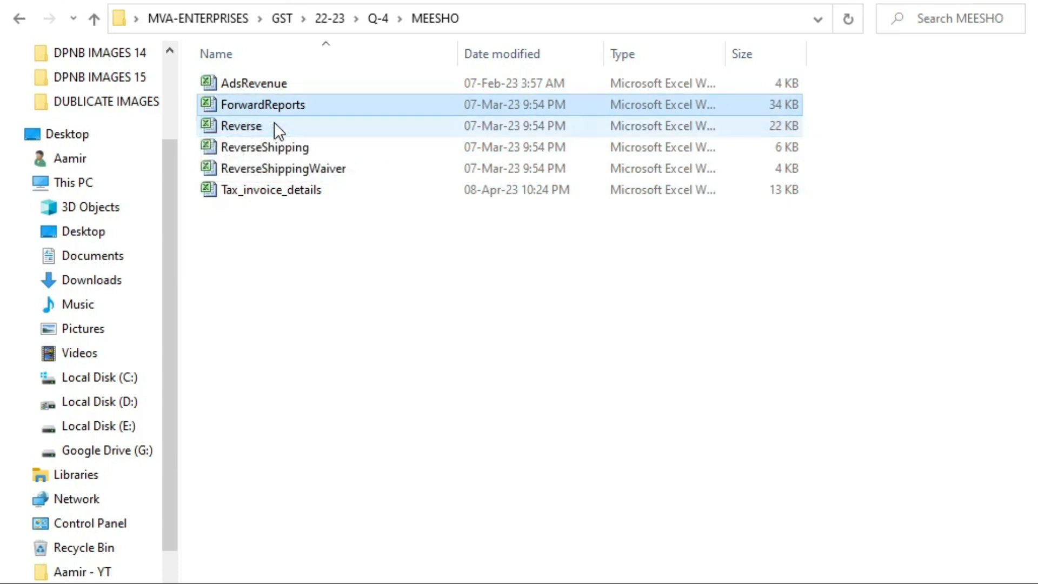
{"action": "key", "text": "Return"}
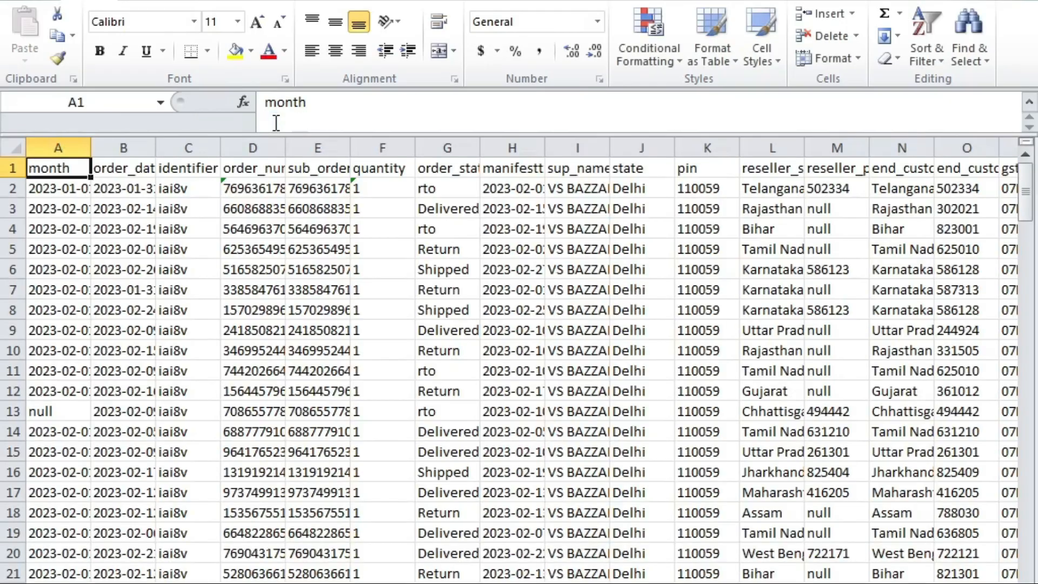
Step: Browse the order rows across status, state, pin code and tcs_taxable_amount columns
{"action": "scroll", "coordinate": [360, 335], "scroll_direction": "down", "scroll_amount": 2}
{"action": "scroll", "coordinate": [314, 340], "scroll_direction": "up", "scroll_amount": 2}
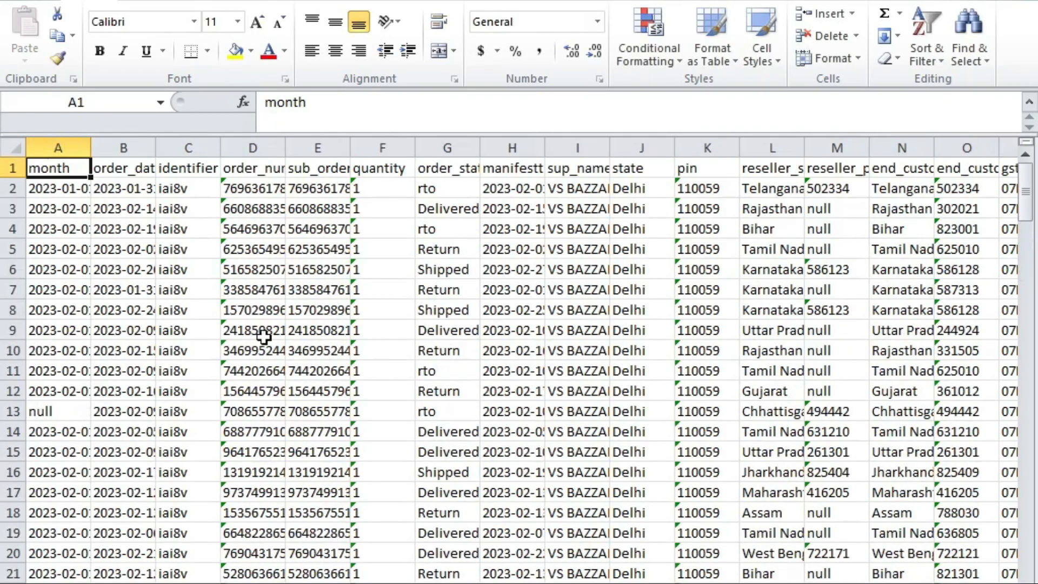
{"action": "left_click", "coordinate": [95, 245]}
{"action": "left_click", "coordinate": [75, 187]}
{"action": "left_click", "coordinate": [116, 187]}
{"action": "left_click", "coordinate": [438, 229]}
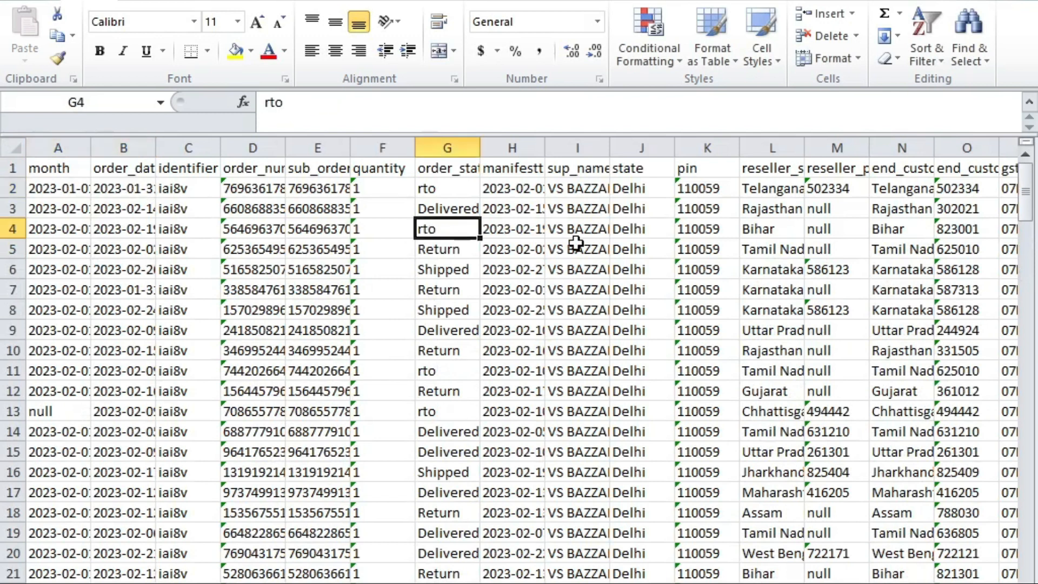
{"action": "key", "text": "Left"}
{"action": "key", "text": "Left"}
{"action": "key", "text": "Up"}
{"action": "key", "text": "Up"}
{"action": "key", "text": "Right"}
{"action": "key", "text": "Right"}
{"action": "key", "text": "Down"}
{"action": "key", "text": "Down"}
{"action": "key", "text": "Down"}
{"action": "key", "text": "Down"}
{"action": "key", "text": "Down"}
{"action": "key", "text": "Down"}
{"action": "key", "text": "Down"}
{"action": "key", "text": "Right"}
{"action": "key", "text": "Right"}
{"action": "key", "text": "Right"}
{"action": "key", "text": "Right"}
{"action": "key", "text": "Right"}
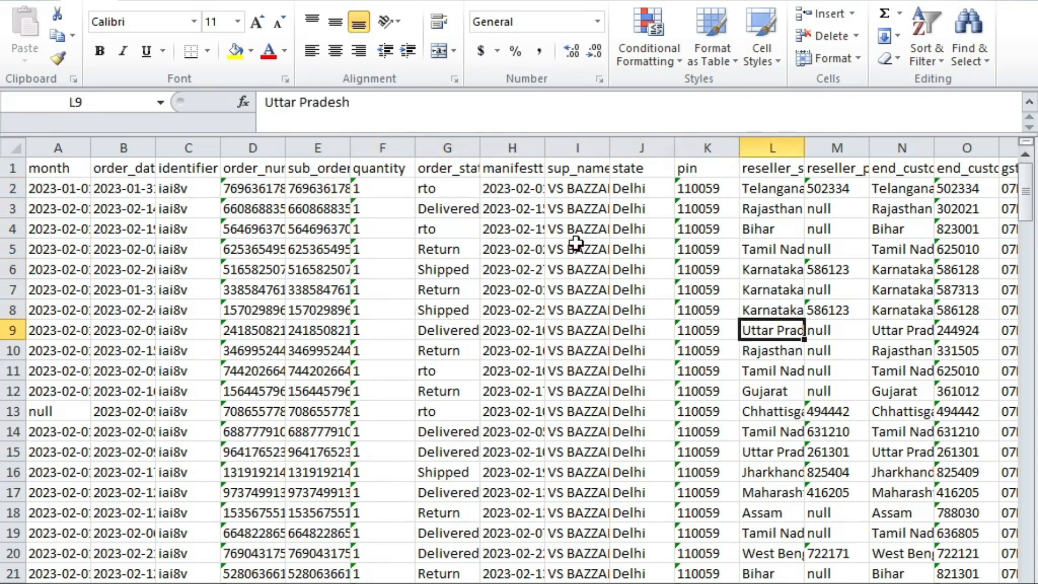
{"action": "key", "text": "Right"}
{"action": "key", "text": "Right"}
{"action": "key", "text": "Right"}
{"action": "key", "text": "Right"}
{"action": "key", "text": "Left"}
{"action": "key", "text": "Left"}
{"action": "key", "text": "Left"}
{"action": "key", "text": "Left"}
{"action": "key", "text": "Right"}
{"action": "key", "text": "Right"}
{"action": "key", "text": "Right"}
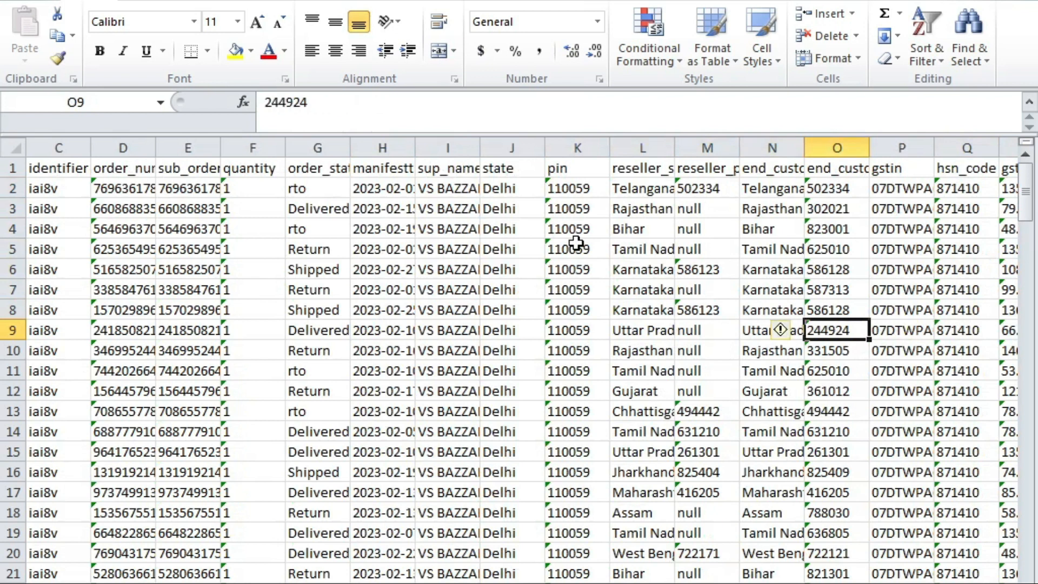
{"action": "key", "text": "Right"}
{"action": "key", "text": "Right"}
{"action": "key", "text": "Right"}
{"action": "key", "text": "Right"}
{"action": "key", "text": "Right"}
{"action": "key", "text": "Right"}
{"action": "key", "text": "Right"}
{"action": "key", "text": "Right"}
{"action": "key", "text": "Right"}
{"action": "key", "text": "Left"}
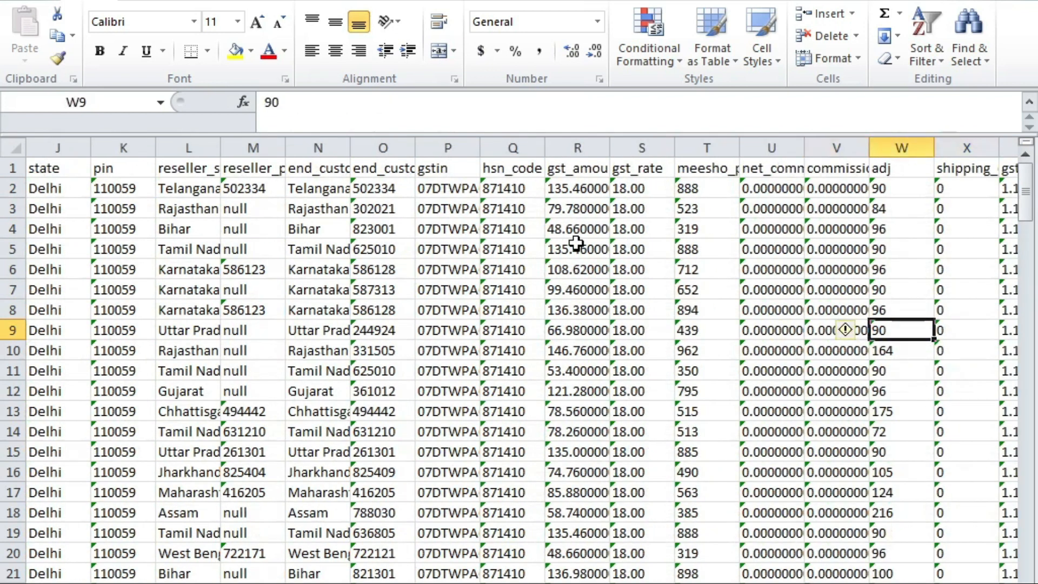
{"action": "key", "text": "Right"}
{"action": "key", "text": "Right"}
{"action": "key", "text": "Right"}
{"action": "key", "text": "Right"}
{"action": "key", "text": "Right"}
{"action": "key", "text": "Right"}
{"action": "key", "text": "Right"}
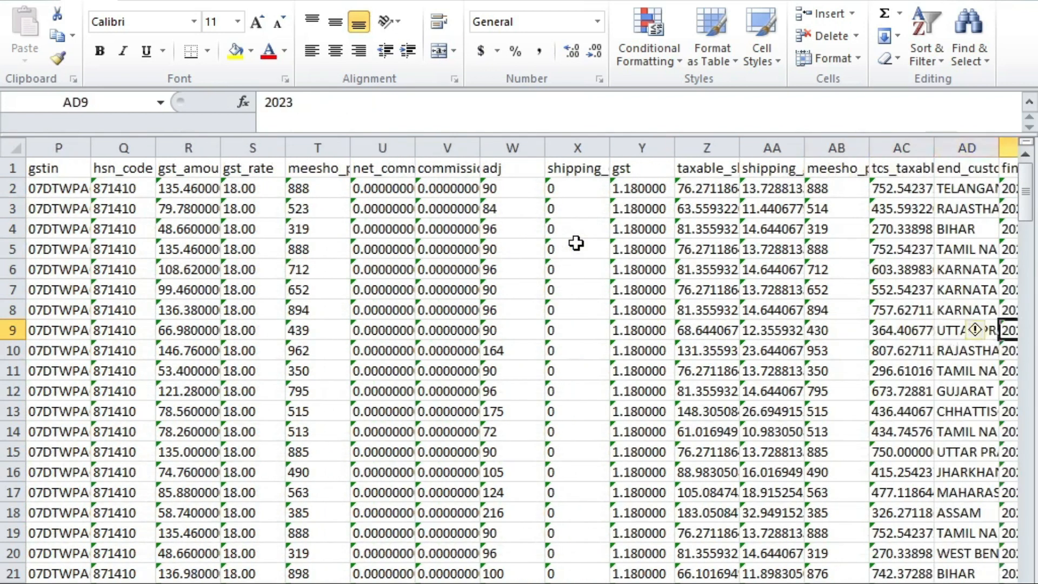
{"action": "key", "text": "Left"}
{"action": "key", "text": "Left"}
{"action": "key", "text": "Left"}
{"action": "key", "text": "Left"}
{"action": "key", "text": "Right"}
{"action": "key", "text": "Right"}
{"action": "key", "text": "Right"}
{"action": "key", "text": "Right"}
{"action": "key", "text": "Right"}
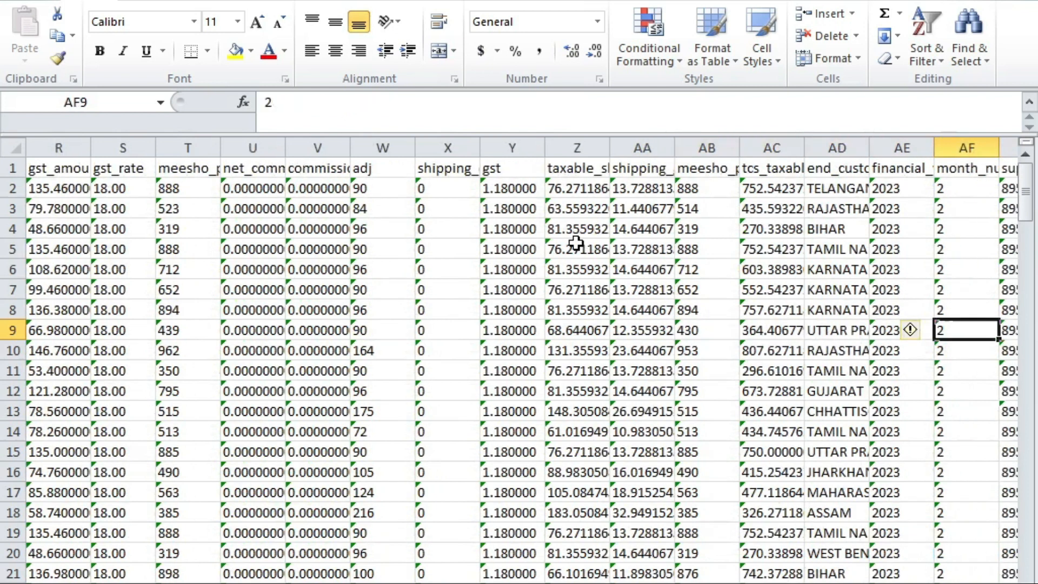
{"action": "key", "text": "Right"}
{"action": "key", "text": "Right"}
{"action": "key", "text": "Right"}
{"action": "key", "text": "Right"}
{"action": "key", "text": "Left"}
{"action": "key", "text": "Left"}
{"action": "key", "text": "Left"}
{"action": "key", "text": "Left"}
{"action": "key", "text": "Left"}
{"action": "key", "text": "Left"}
{"action": "key", "text": "Left"}
{"action": "key", "text": "Left"}
{"action": "key", "text": "Left"}
{"action": "key", "text": "Left"}
{"action": "key", "text": "Right"}
{"action": "key", "text": "Right"}
{"action": "key", "text": "Right"}
{"action": "key", "text": "Up"}
{"action": "key", "text": "Up"}
{"action": "key", "text": "Up"}
{"action": "key", "text": "Up"}
{"action": "key", "text": "Up"}
{"action": "key", "text": "Up"}
{"action": "key", "text": "Up"}
{"action": "key", "text": "Up"}
{"action": "key", "text": "Down"}
{"action": "key", "text": "Up"}
{"action": "key", "text": "Left"}
{"action": "key", "text": "Right"}
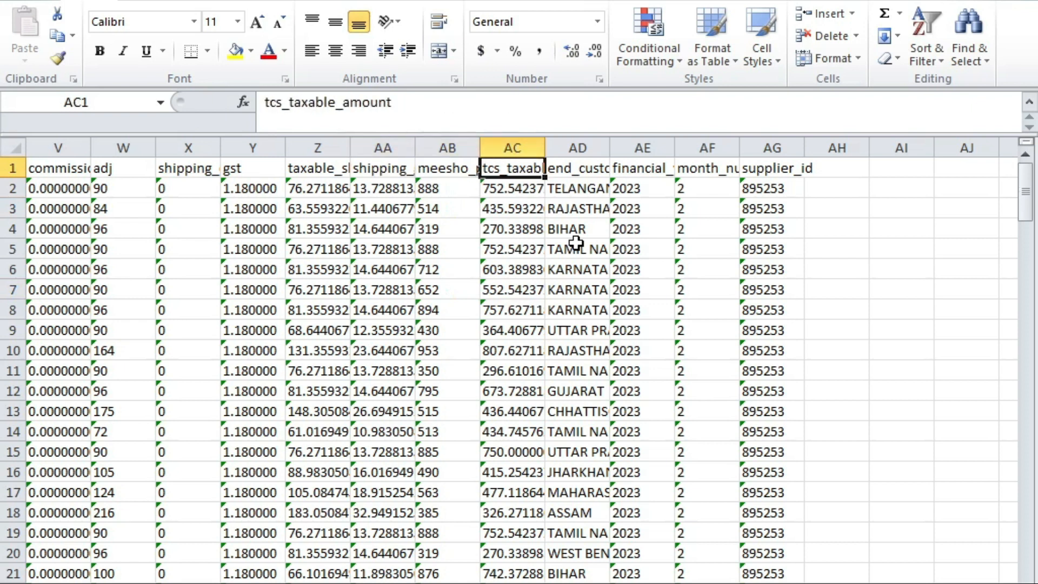
{"action": "key", "text": "Left"}
Step: Dismiss the accidental quick chart and Save As dialog and return to the data cells
{"action": "key", "text": "alt+F1"}
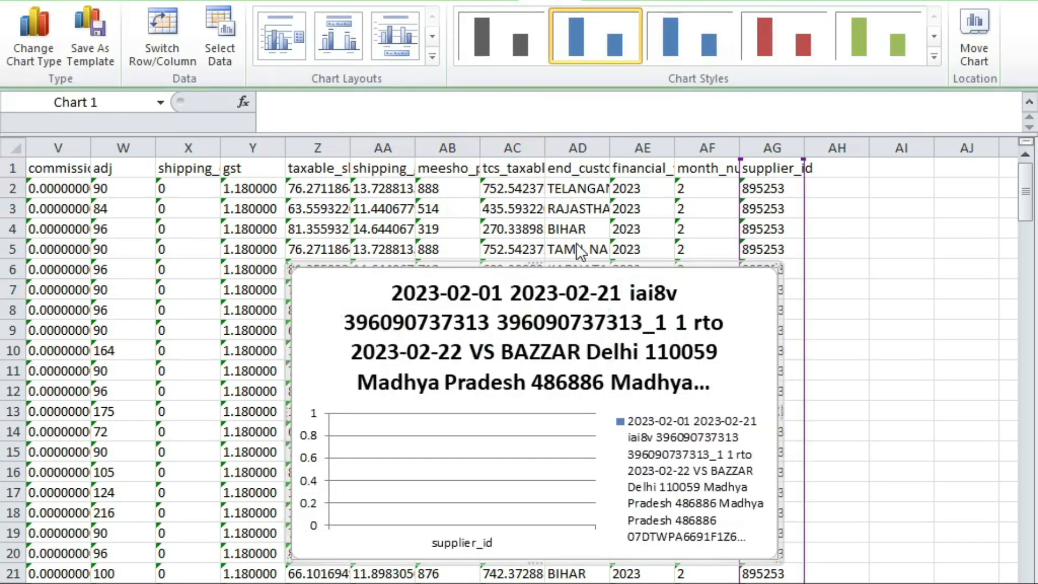
{"action": "key", "text": "alt+F2"}
{"action": "key", "text": "Escape"}
{"action": "left_click", "coordinate": [892, 429]}
{"action": "left_click", "coordinate": [827, 331]}
{"action": "left_click", "coordinate": [212, 351]}
{"action": "left_click", "coordinate": [630, 209]}
{"action": "left_click", "coordinate": [489, 229]}
{"action": "left_click", "coordinate": [335, 252]}
{"action": "left_click", "coordinate": [112, 312]}
Step: Scan the headers from month to supplier_id and land on empty cell AI4 for a heading
{"action": "key", "text": "Home"}
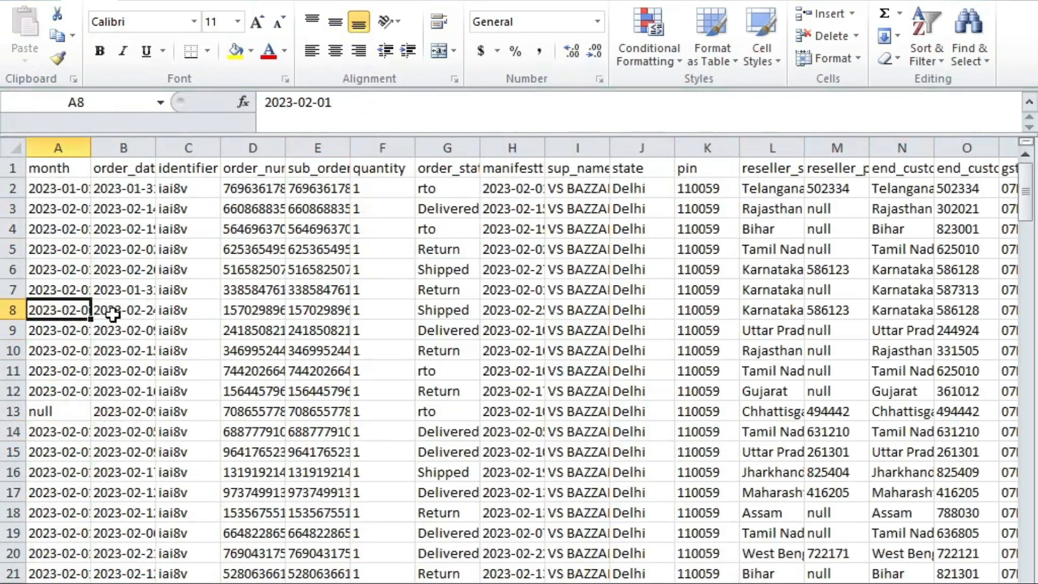
{"action": "key", "text": "Up"}
{"action": "key", "text": "Up"}
{"action": "key", "text": "Up"}
{"action": "key", "text": "Up"}
{"action": "key", "text": "Up"}
{"action": "key", "text": "Up"}
{"action": "key", "text": "Up"}
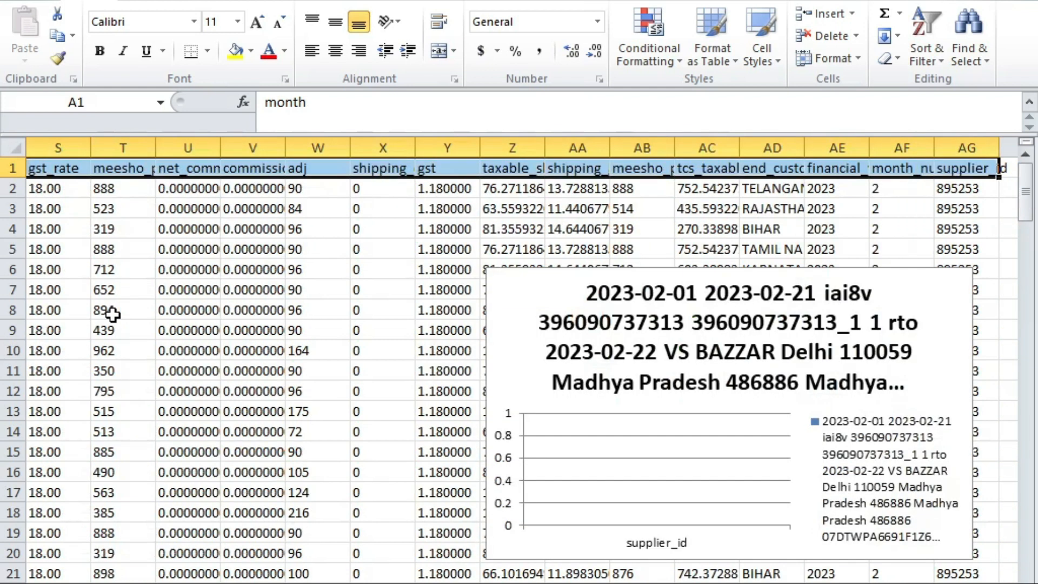
{"action": "key", "text": "Right"}
{"action": "key", "text": "Down"}
{"action": "key", "text": "Up"}
{"action": "key", "text": "Right"}
{"action": "key", "text": "Right"}
{"action": "key", "text": "Right"}
{"action": "key", "text": "Right"}
{"action": "key", "text": "Right"}
{"action": "key", "text": "Right"}
{"action": "key", "text": "Right"}
{"action": "key", "text": "Right"}
{"action": "key", "text": "Right"}
{"action": "key", "text": "Right"}
{"action": "key", "text": "Right"}
{"action": "key", "text": "Right"}
{"action": "key", "text": "Right"}
{"action": "key", "text": "Right"}
{"action": "key", "text": "Right"}
{"action": "key", "text": "Right"}
{"action": "key", "text": "Right"}
{"action": "key", "text": "Right"}
{"action": "key", "text": "Right"}
{"action": "key", "text": "Right"}
{"action": "key", "text": "Down"}
{"action": "key", "text": "Right"}
{"action": "key", "text": "Down"}
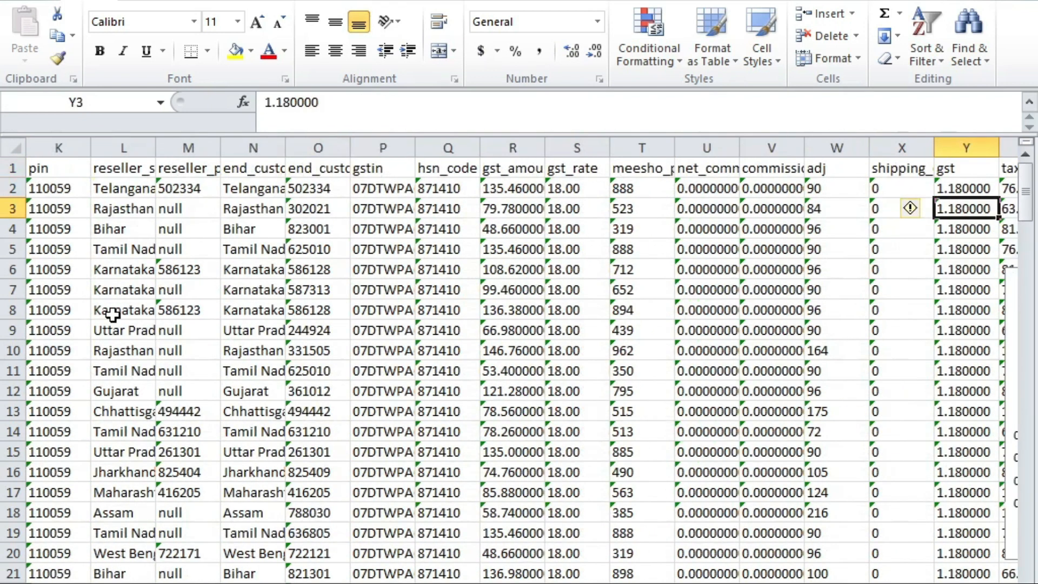
{"action": "key", "text": "Right"}
{"action": "key", "text": "Right"}
{"action": "key", "text": "Right"}
{"action": "key", "text": "Right"}
{"action": "key", "text": "Right"}
{"action": "key", "text": "Right"}
{"action": "key", "text": "Right"}
{"action": "key", "text": "Right"}
{"action": "key", "text": "ctrl+Right"}
{"action": "key", "text": "Left"}
{"action": "key", "text": "ctrl+Left"}
{"action": "key", "text": "Right"}
{"action": "key", "text": "Right"}
{"action": "key", "text": "Down"}
Step: Type the summary headings state, rate and taxable, correcting the typos
{"action": "type", "text": "sttae"}
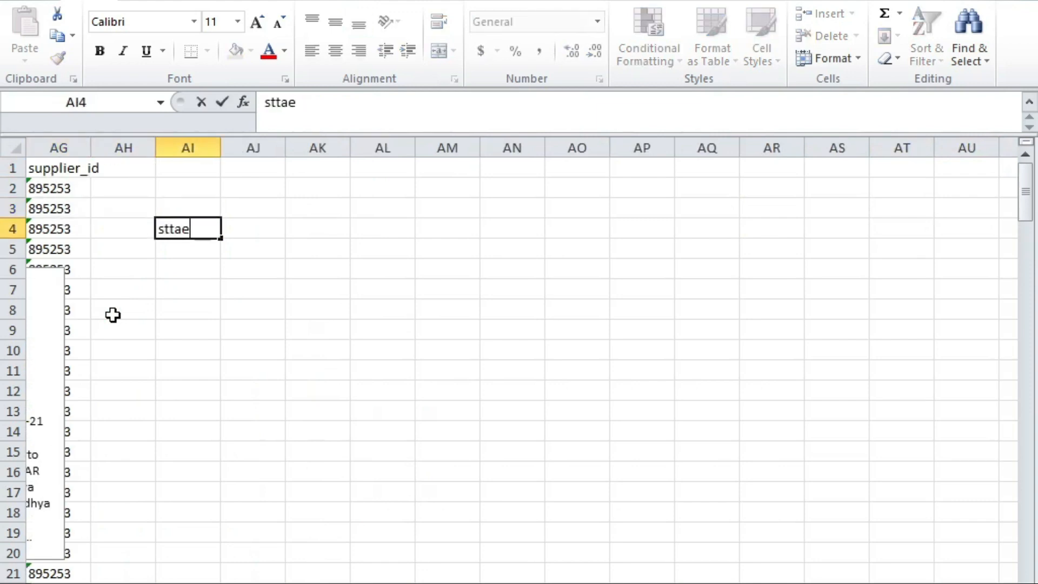
{"action": "key", "text": "BackSpace"}
{"action": "key", "text": "BackSpace"}
{"action": "key", "text": "BackSpace"}
{"action": "type", "text": "ate"}
{"action": "key", "text": "Right"}
{"action": "key", "text": "Down"}
{"action": "key", "text": "Left"}
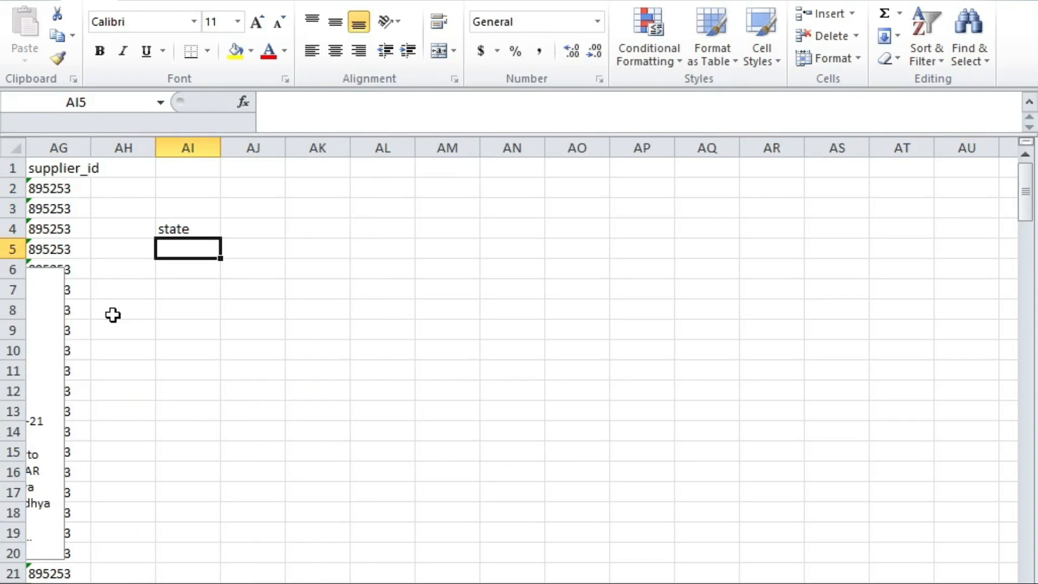
{"action": "type", "text": "ratre"}
{"action": "key", "text": "BackSpace"}
{"action": "key", "text": "BackSpace"}
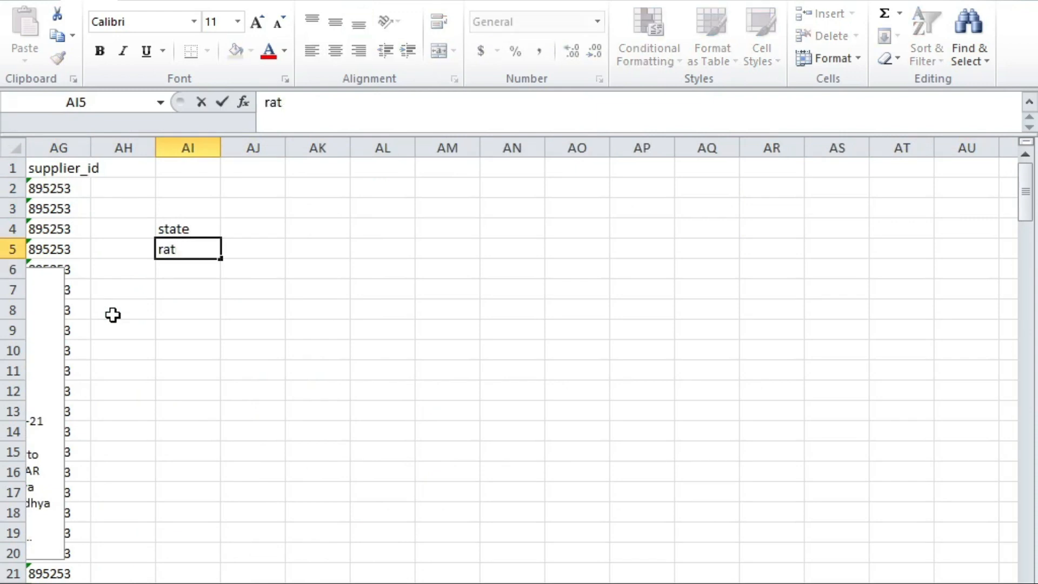
{"action": "type", "text": "e"}
{"action": "key", "text": "Tab"}
{"action": "type", "text": "taxable"}
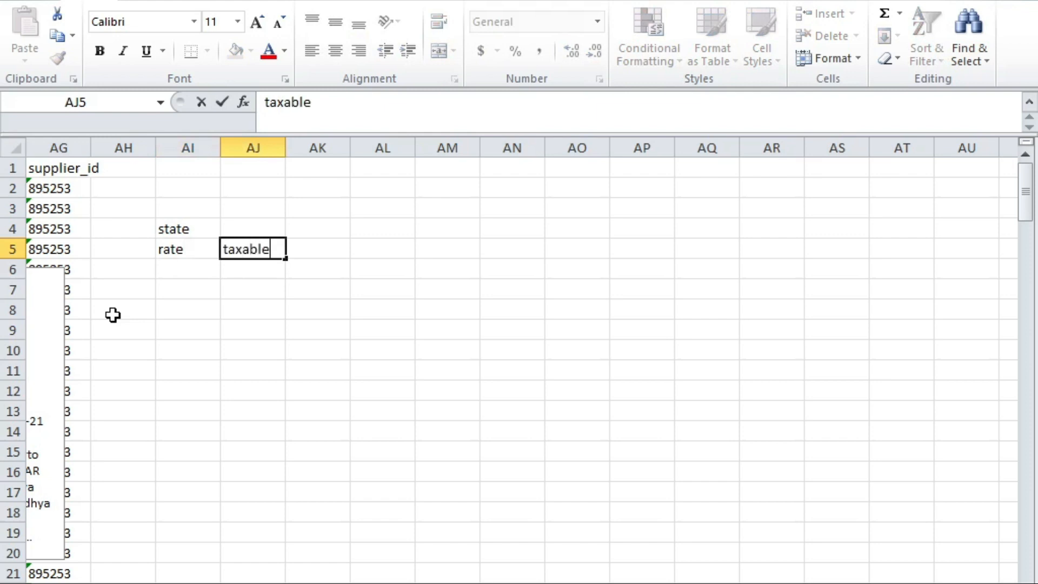
{"action": "key", "text": "Left"}
{"action": "key", "text": "Left"}
Step: Move the state heading into AH5 beside the rate and taxable headings
{"action": "key", "text": "Up"}
{"action": "key", "text": "Right"}
{"action": "key", "text": "ctrl+x"}
{"action": "key", "text": "Left"}
{"action": "key", "text": "Down"}
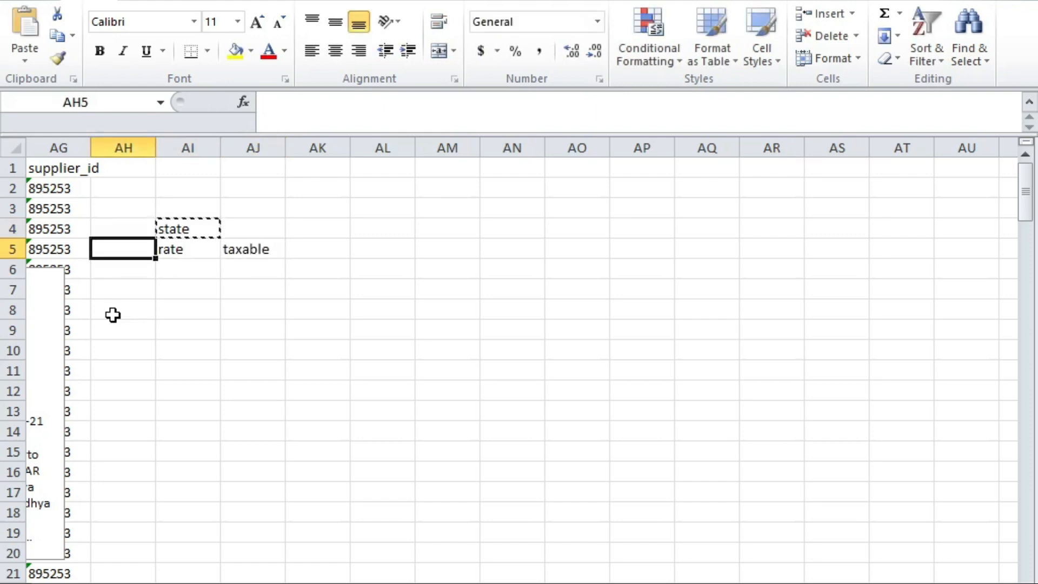
{"action": "key", "text": "ctrl+v"}
Step: Enter assam and haryana under the state heading, fixing the asssam misspelling
{"action": "key", "text": "Down"}
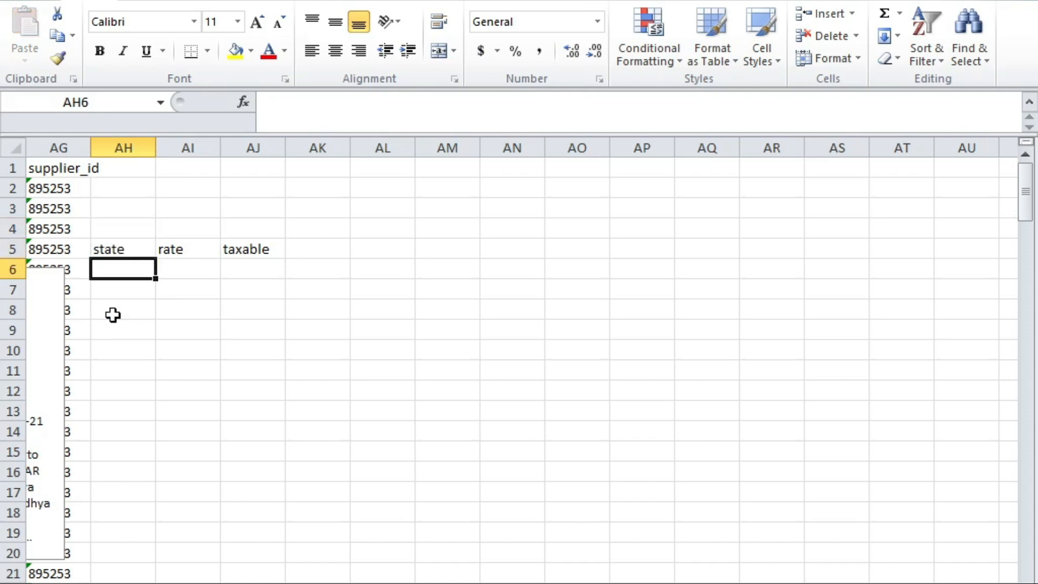
{"action": "type", "text": "asssam"}
{"action": "key", "text": "Tab"}
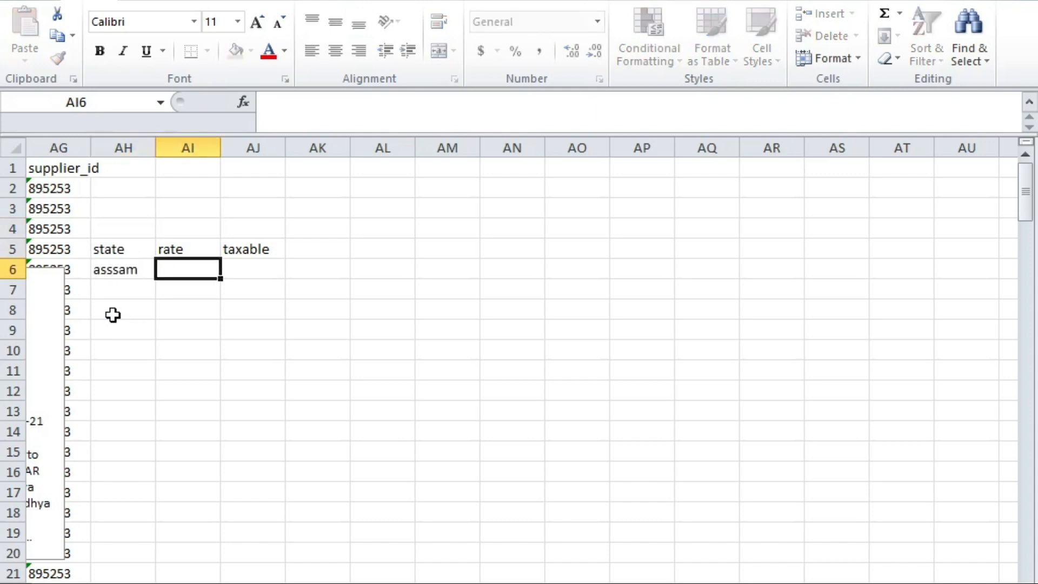
{"action": "key", "text": "Return"}
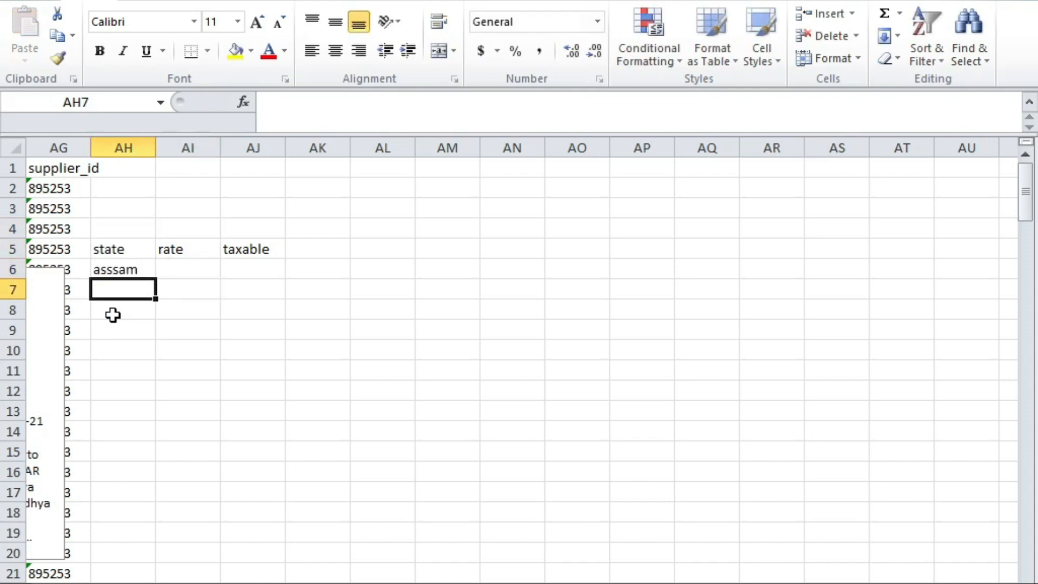
{"action": "type", "text": "haryana"}
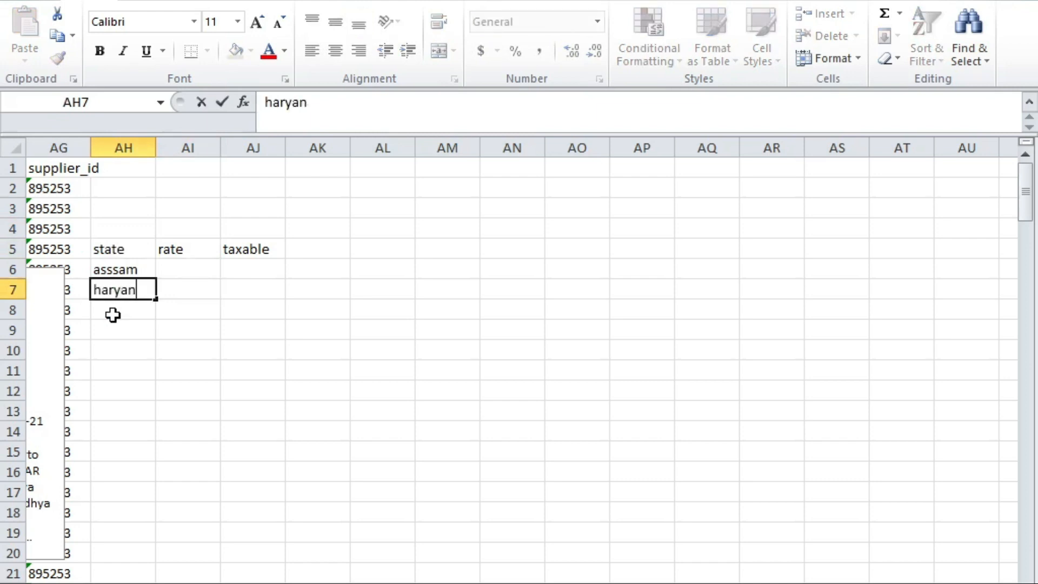
{"action": "key", "text": "Tab"}
{"action": "key", "text": "Left"}
{"action": "key", "text": "Up"}
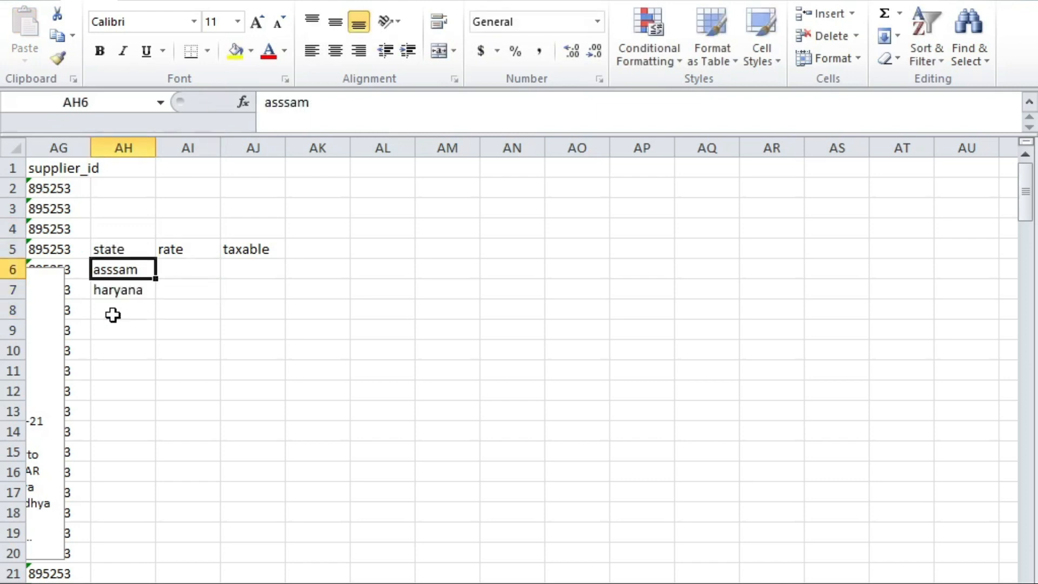
{"action": "key", "text": "F2"}
{"action": "key", "text": "BackSpace"}
{"action": "key", "text": "Tab"}
Step: Return to the first column at the top of the sales data
{"action": "key", "text": "Return"}
{"action": "key", "text": "Down"}
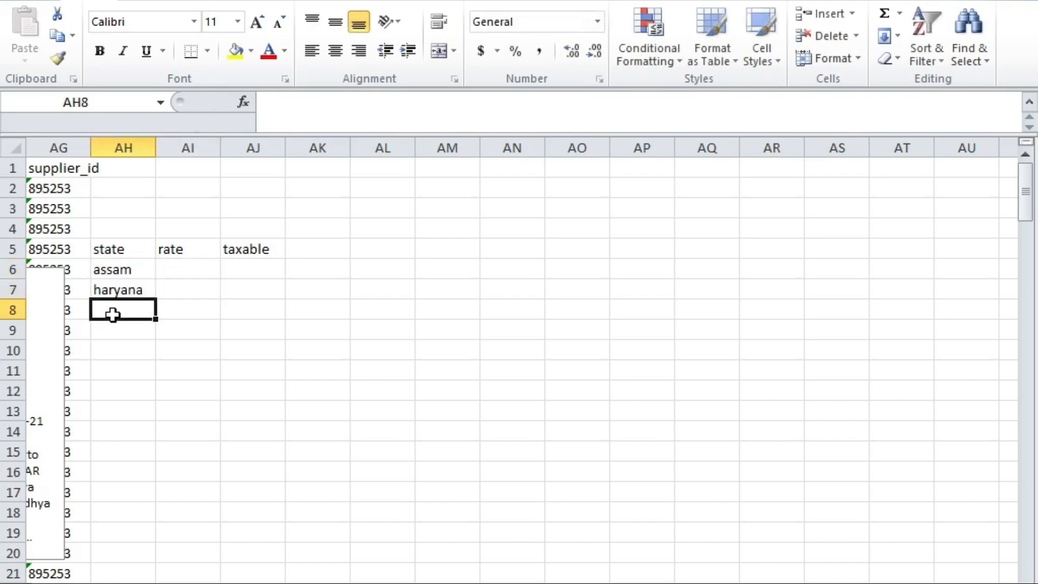
{"action": "key", "text": "Up"}
{"action": "key", "text": "Down"}
{"action": "key", "text": "Down"}
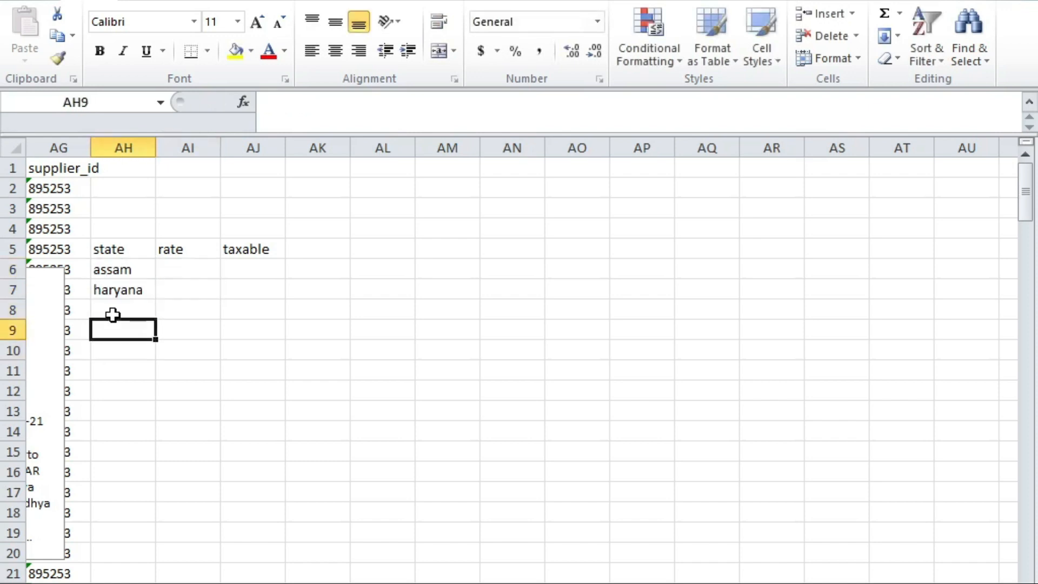
{"action": "key", "text": "Up"}
{"action": "key", "text": "Up"}
{"action": "key", "text": "Right"}
{"action": "key", "text": "Left"}
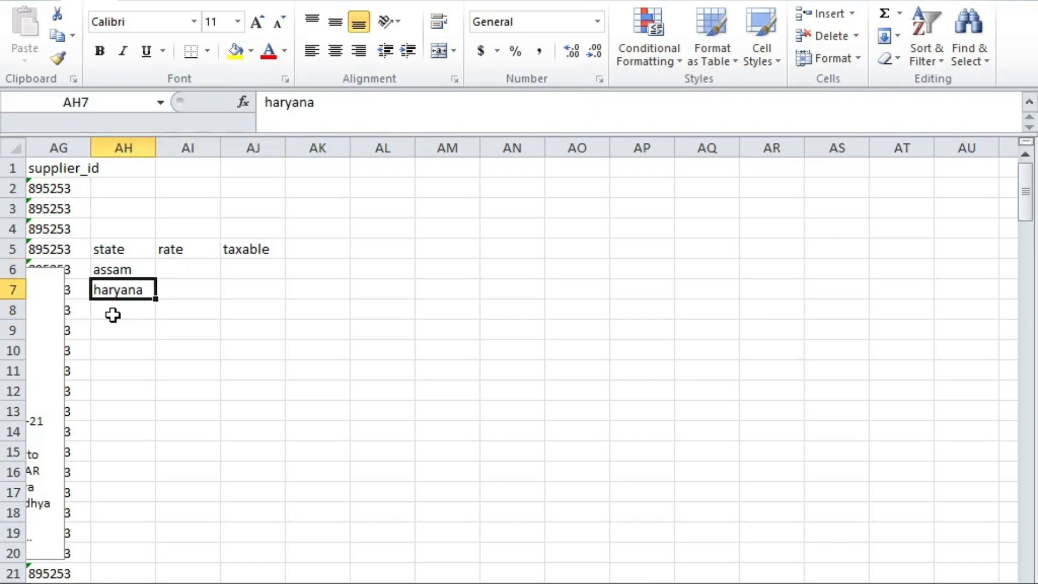
{"action": "key", "text": "Up"}
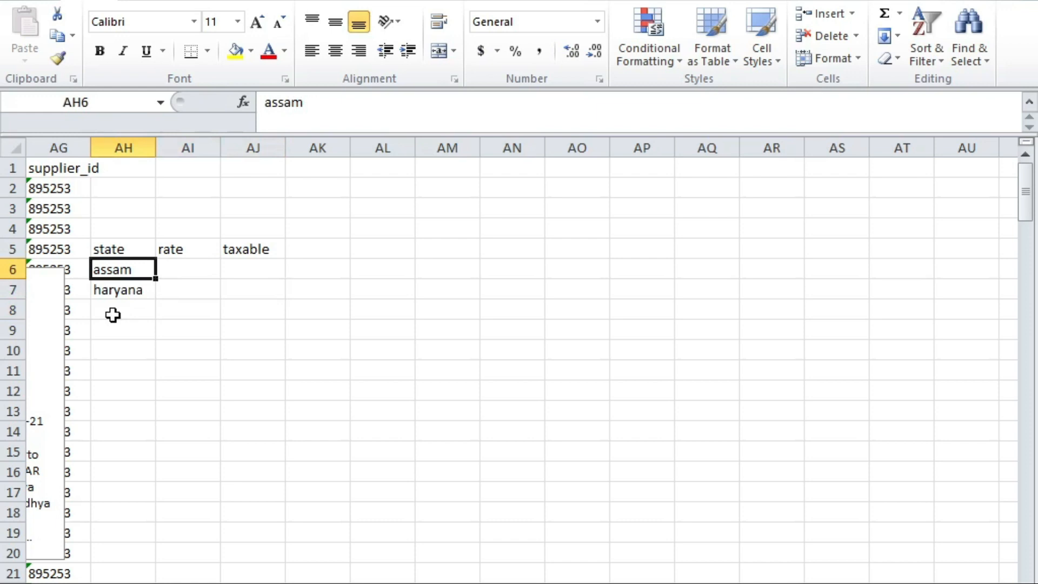
{"action": "key", "text": "Up"}
{"action": "key", "text": "Down"}
{"action": "key", "text": "Right"}
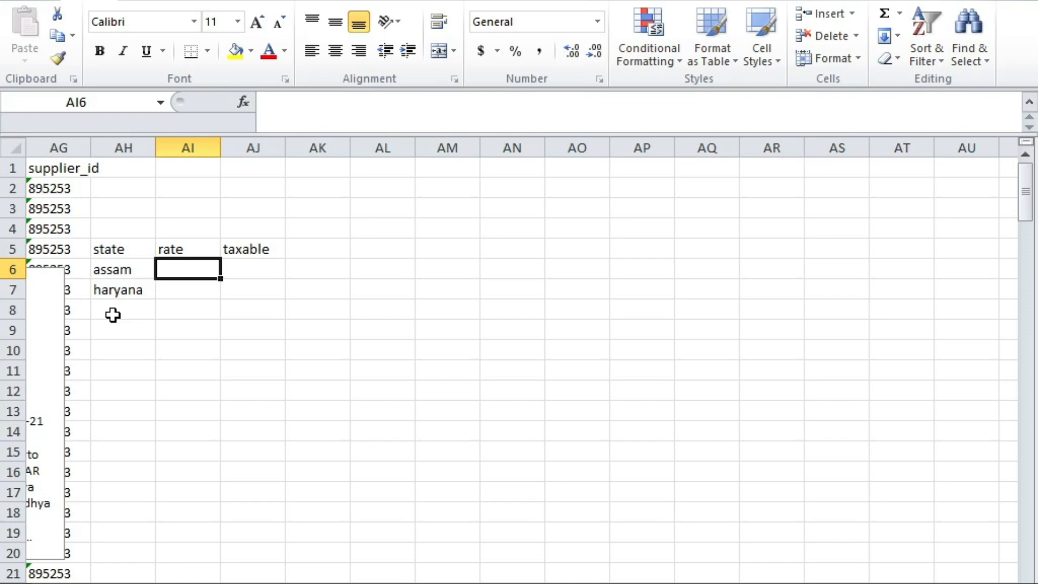
{"action": "key", "text": "Left"}
{"action": "key", "text": "Left"}
{"action": "key", "text": "Left"}
{"action": "key", "text": "Left"}
{"action": "key", "text": "Left"}
{"action": "key", "text": "Left"}
{"action": "key", "text": "Left"}
{"action": "key", "text": "Left"}
{"action": "key", "text": "Left"}
{"action": "key", "text": "Left"}
{"action": "key", "text": "Left"}
{"action": "key", "text": "Left"}
{"action": "key", "text": "Left"}
{"action": "key", "text": "Left"}
{"action": "key", "text": "Left"}
{"action": "key", "text": "Left"}
{"action": "key", "text": "Left"}
{"action": "key", "text": "Left"}
{"action": "key", "text": "Left"}
{"action": "key", "text": "Left"}
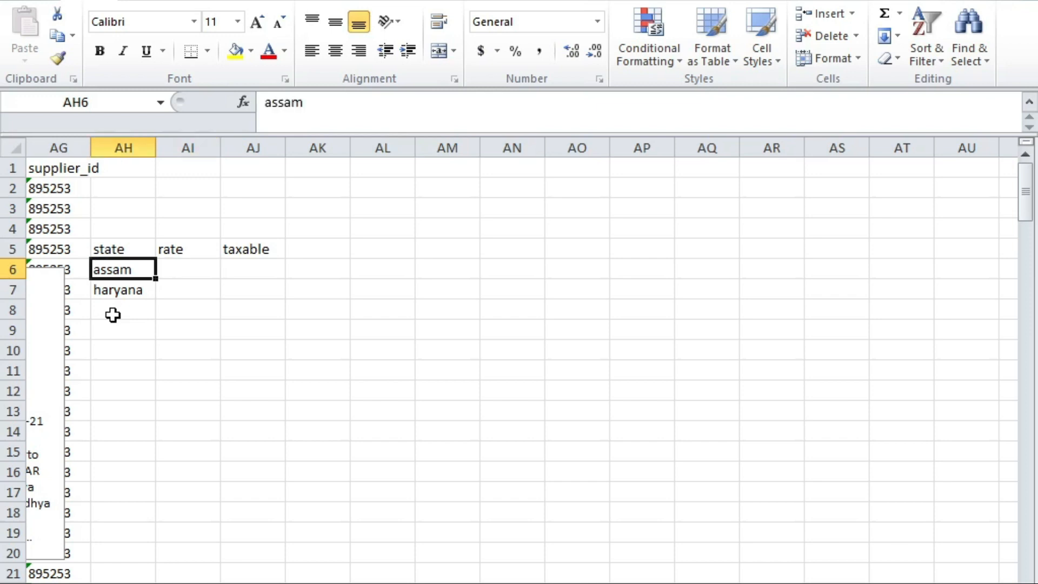
{"action": "key", "text": "Up"}
{"action": "key", "text": "Up"}
{"action": "key", "text": "Up"}
{"action": "key", "text": "Up"}
{"action": "key", "text": "Up"}
{"action": "key", "text": "ctrl+Right"}
{"action": "key", "text": "ctrl+Left"}
{"action": "key", "text": "Down"}
{"action": "key", "text": "Right"}
{"action": "key", "text": "Down"}
{"action": "key", "text": "Right"}
{"action": "key", "text": "Right"}
{"action": "key", "text": "Right"}
{"action": "key", "text": "Right"}
{"action": "key", "text": "Right"}
{"action": "key", "text": "Right"}
{"action": "key", "text": "Right"}
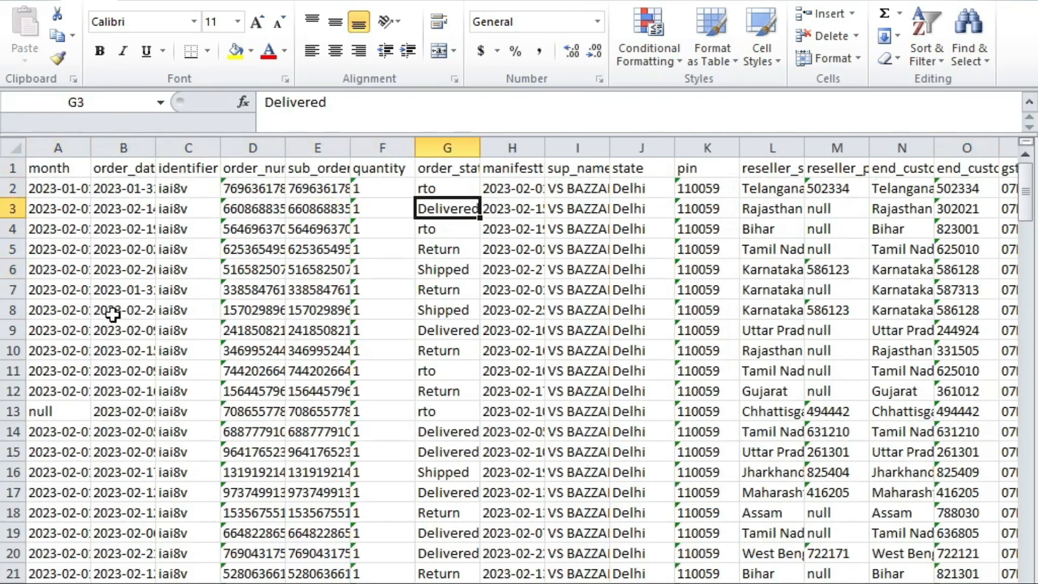
Step: Scroll through the data checking reseller state, quantity and pincode values
{"action": "left_click", "coordinate": [768, 330]}
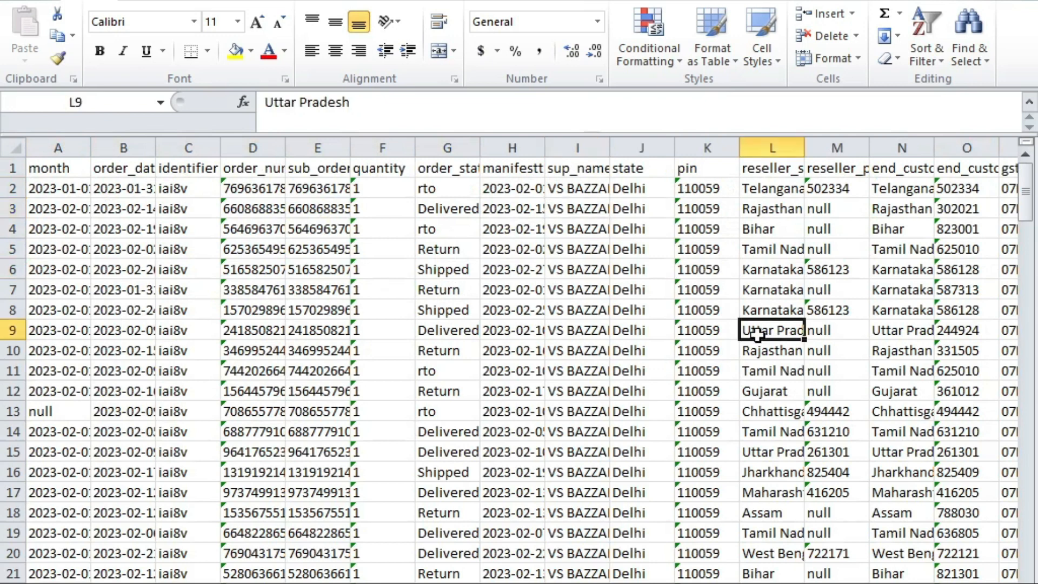
{"action": "scroll", "coordinate": [768, 346], "scroll_direction": "down", "scroll_amount": 3}
{"action": "left_click", "coordinate": [763, 372]}
{"action": "scroll", "coordinate": [777, 430], "scroll_direction": "down", "scroll_amount": 20}
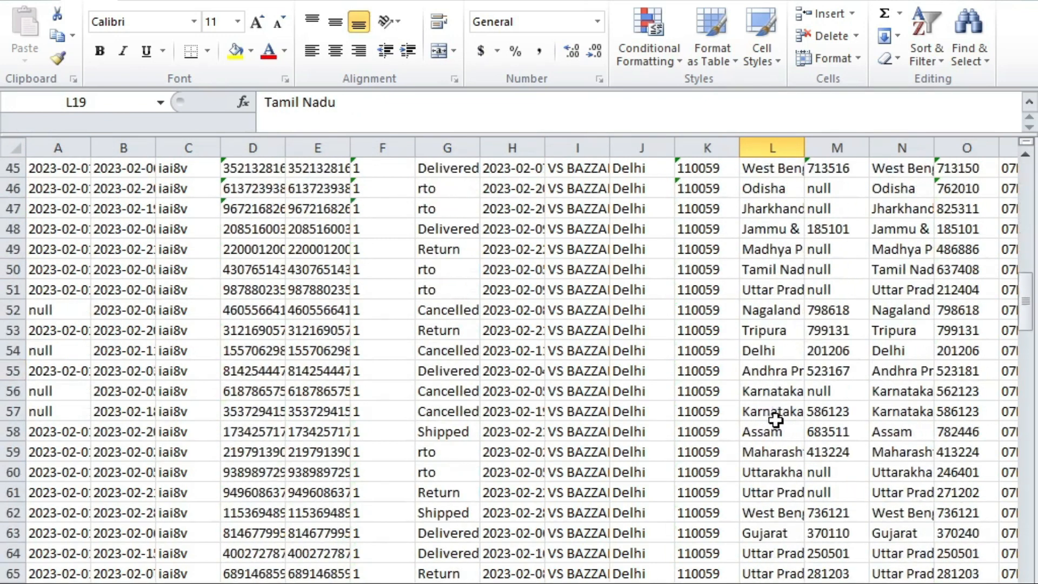
{"action": "scroll", "coordinate": [773, 441], "scroll_direction": "down", "scroll_amount": 5}
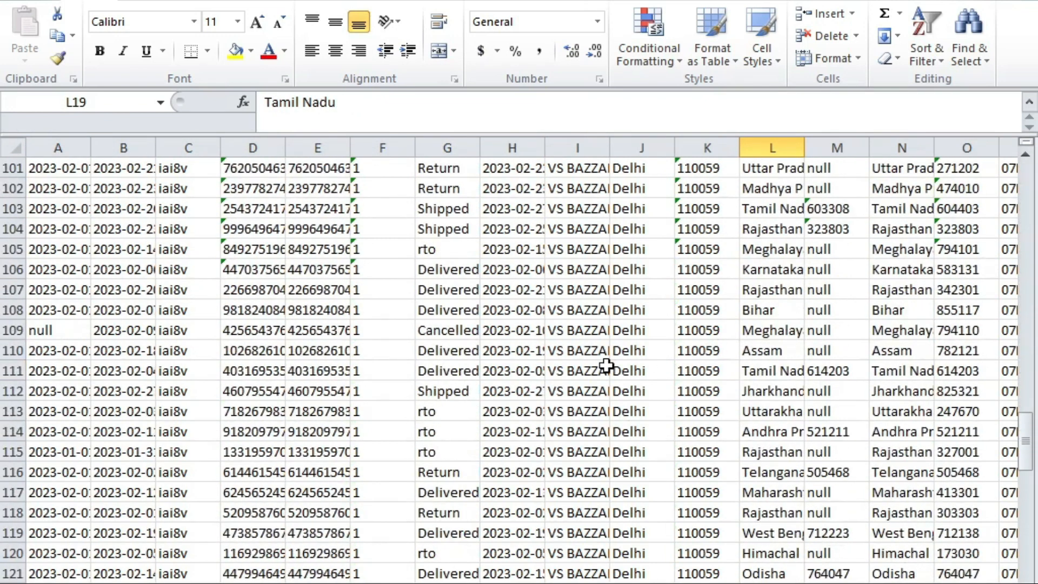
{"action": "left_click", "coordinate": [373, 372]}
{"action": "left_click", "coordinate": [778, 373]}
{"action": "left_click", "coordinate": [938, 372]}
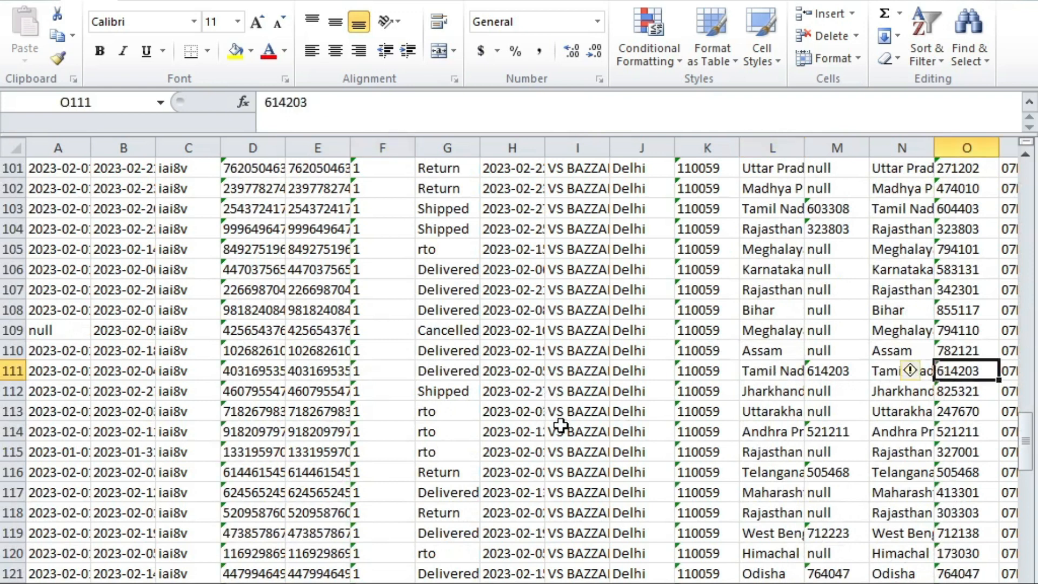
{"action": "scroll", "coordinate": [808, 438], "scroll_direction": "up", "scroll_amount": 20}
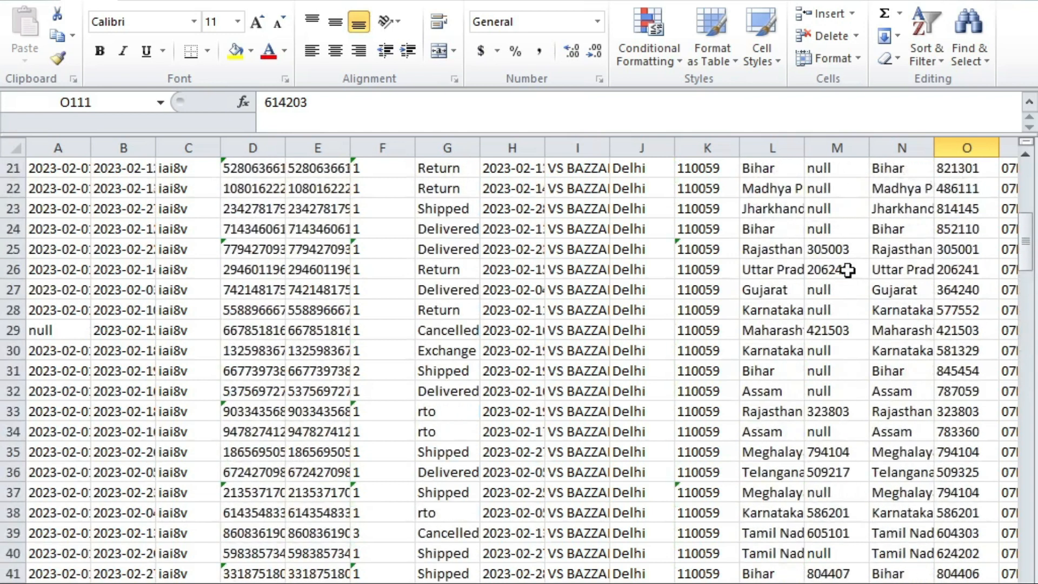
Step: Fill the end_customer_state and quantity columns yellow
{"action": "left_click", "coordinate": [903, 148]}
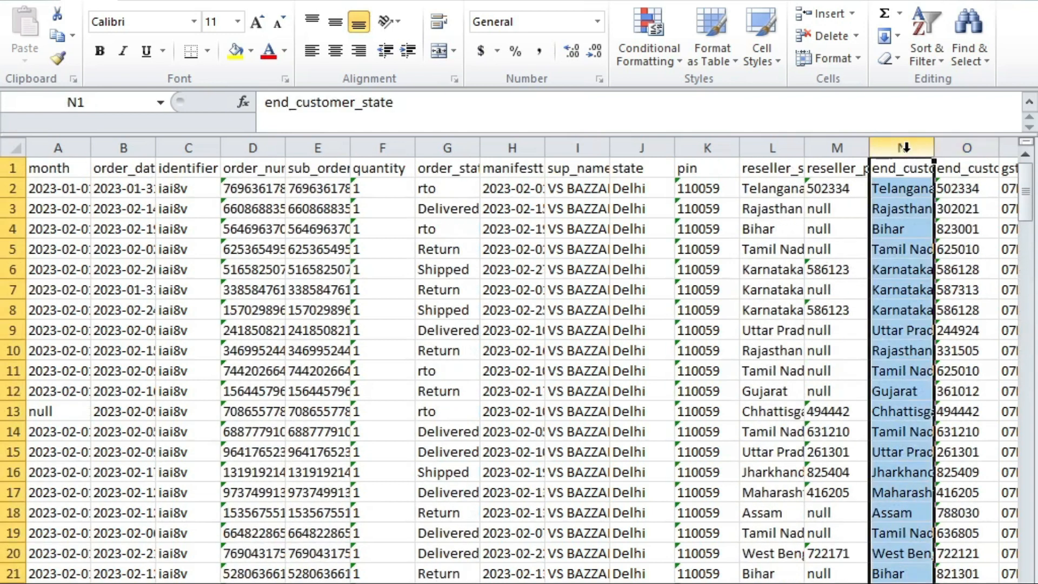
{"action": "left_click", "coordinate": [237, 52]}
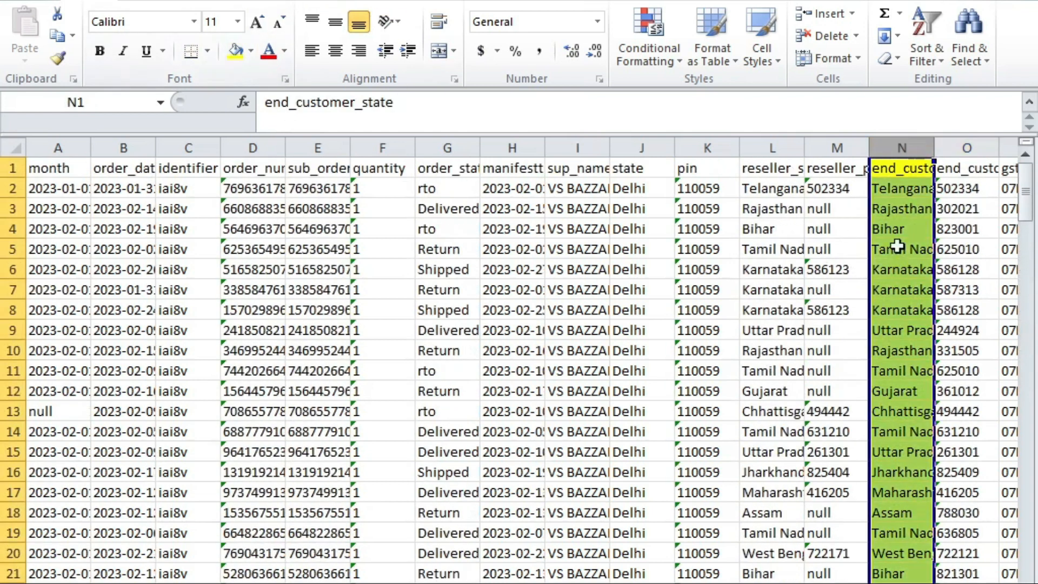
{"action": "left_click", "coordinate": [907, 170]}
{"action": "left_click", "coordinate": [779, 195]}
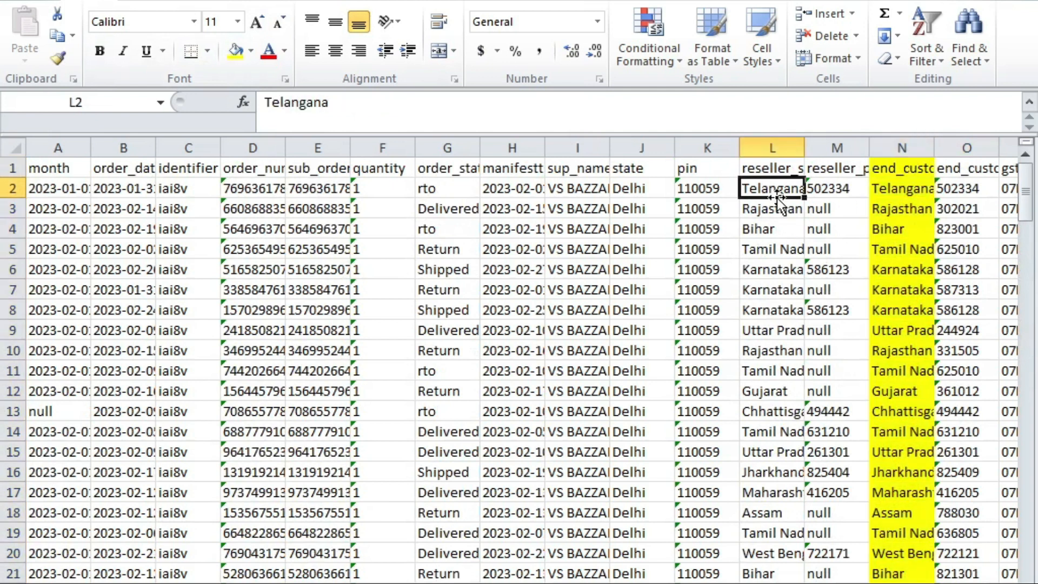
{"action": "key", "text": "Left"}
{"action": "key", "text": "Left"}
{"action": "key", "text": "Left"}
{"action": "key", "text": "Left"}
{"action": "key", "text": "Left"}
{"action": "key", "text": "Left"}
{"action": "key", "text": "Up"}
{"action": "left_click", "coordinate": [383, 148]}
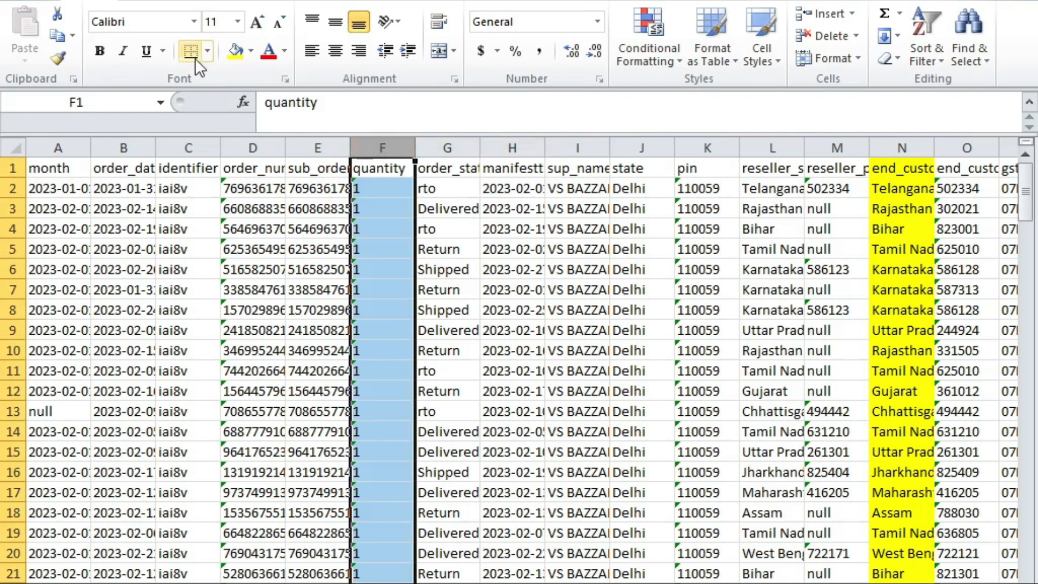
{"action": "left_click", "coordinate": [236, 52]}
{"action": "left_click", "coordinate": [547, 268]}
Step: Highlight the tcs_taxable_amount column with the fill colour as well
{"action": "key", "text": "Up"}
{"action": "key", "text": "Left"}
{"action": "key", "text": "Right"}
{"action": "key", "text": "Right"}
{"action": "key", "text": "Right"}
{"action": "key", "text": "Right"}
{"action": "key", "text": "Right"}
{"action": "key", "text": "Right"}
{"action": "key", "text": "Right"}
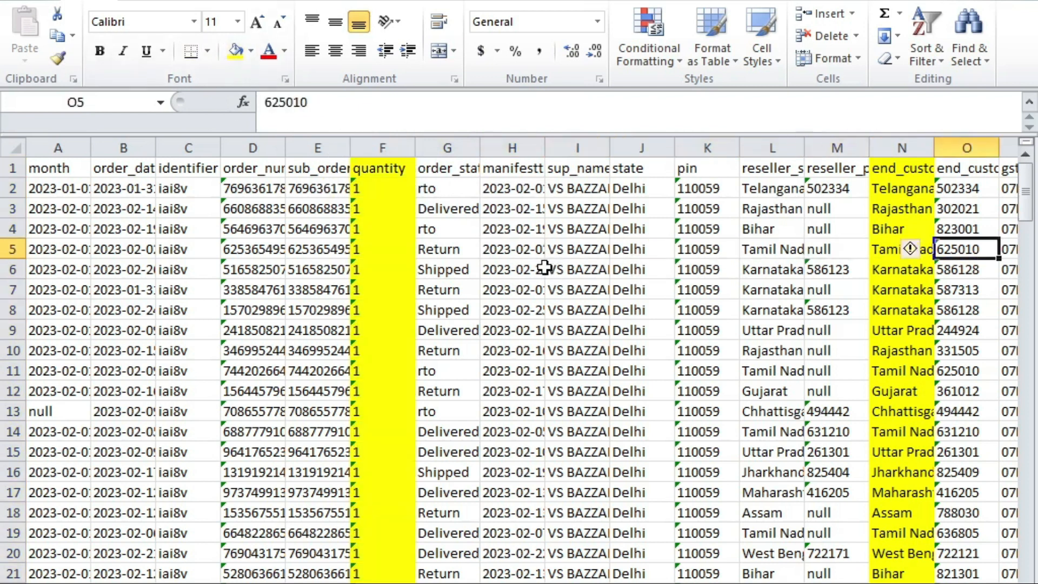
{"action": "key", "text": "Right"}
{"action": "key", "text": "Right"}
{"action": "key", "text": "Right"}
{"action": "key", "text": "Right"}
{"action": "key", "text": "Right"}
{"action": "key", "text": "Right"}
{"action": "key", "text": "Right"}
{"action": "key", "text": "Right"}
{"action": "key", "text": "Left"}
{"action": "key", "text": "Right"}
{"action": "key", "text": "Right"}
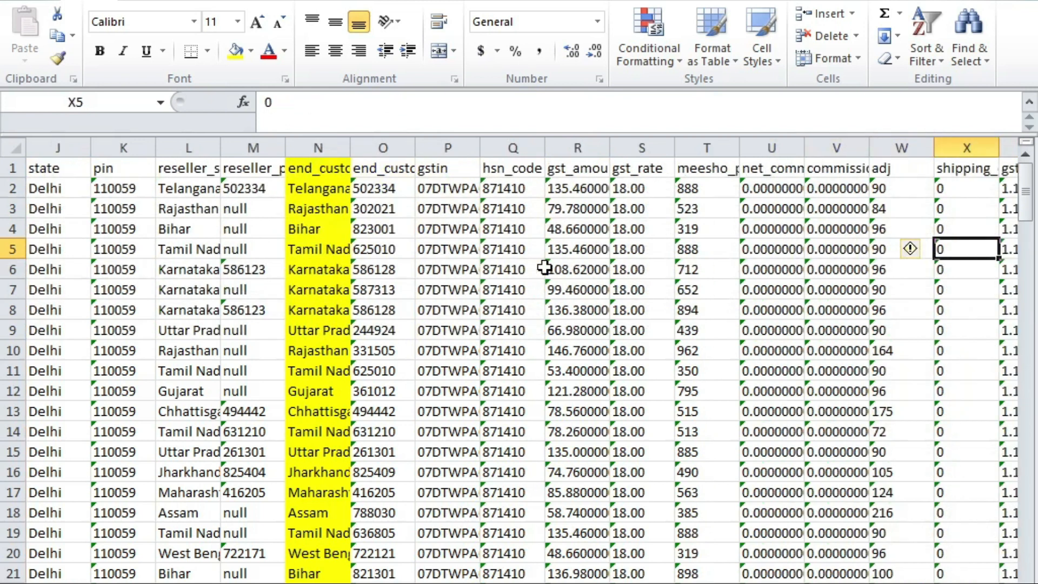
{"action": "key", "text": "Left"}
{"action": "key", "text": "Left"}
{"action": "key", "text": "Left"}
{"action": "key", "text": "Left"}
{"action": "key", "text": "Right"}
{"action": "key", "text": "Right"}
{"action": "key", "text": "Right"}
{"action": "key", "text": "Right"}
{"action": "key", "text": "Right"}
{"action": "key", "text": "Right"}
{"action": "key", "text": "Right"}
{"action": "key", "text": "Right"}
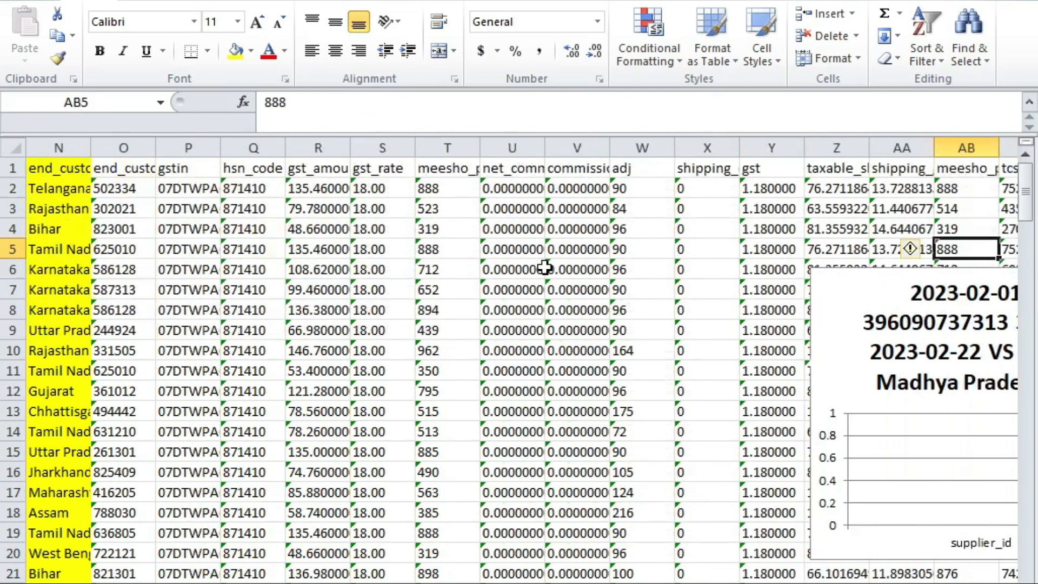
{"action": "key", "text": "Right"}
{"action": "key", "text": "Right"}
{"action": "key", "text": "Right"}
{"action": "key", "text": "Left"}
{"action": "key", "text": "Left"}
{"action": "key", "text": "Left"}
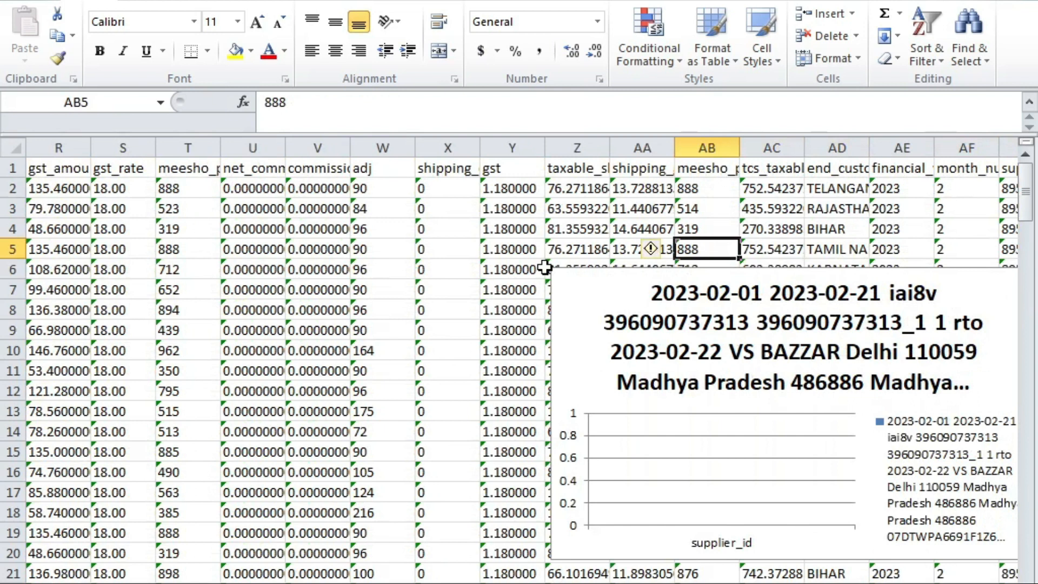
{"action": "left_click", "coordinate": [767, 148]}
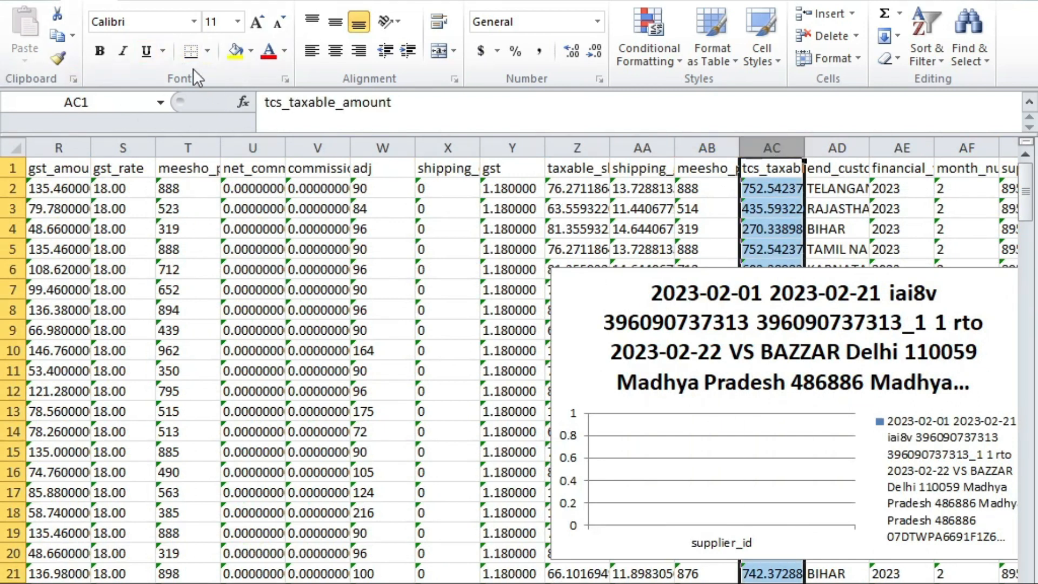
{"action": "left_click", "coordinate": [235, 51]}
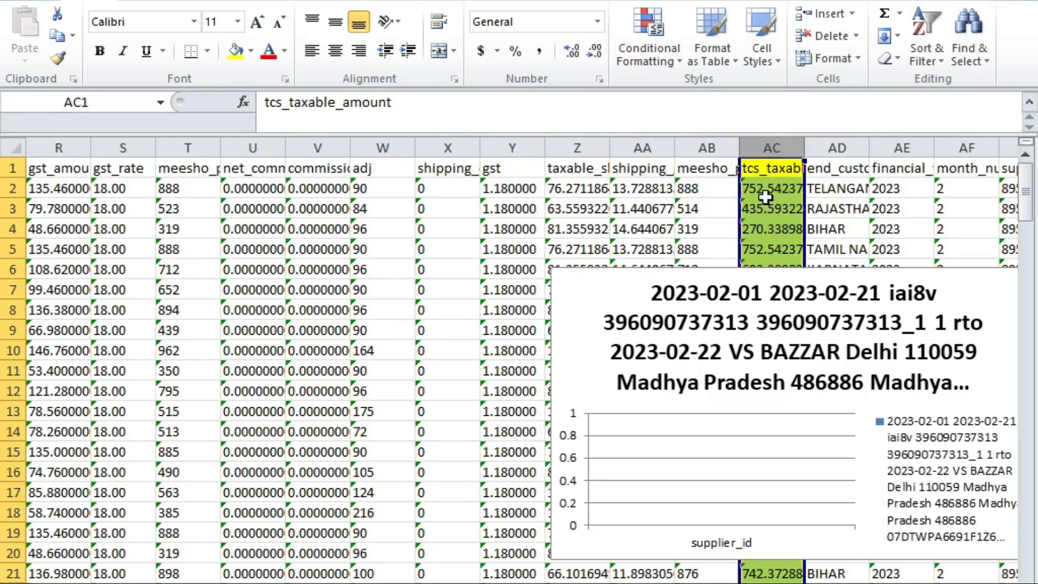
Step: Delete the tcs_taxable_amount chart that Alt+F1 inserted
{"action": "key", "text": "alt+F1"}
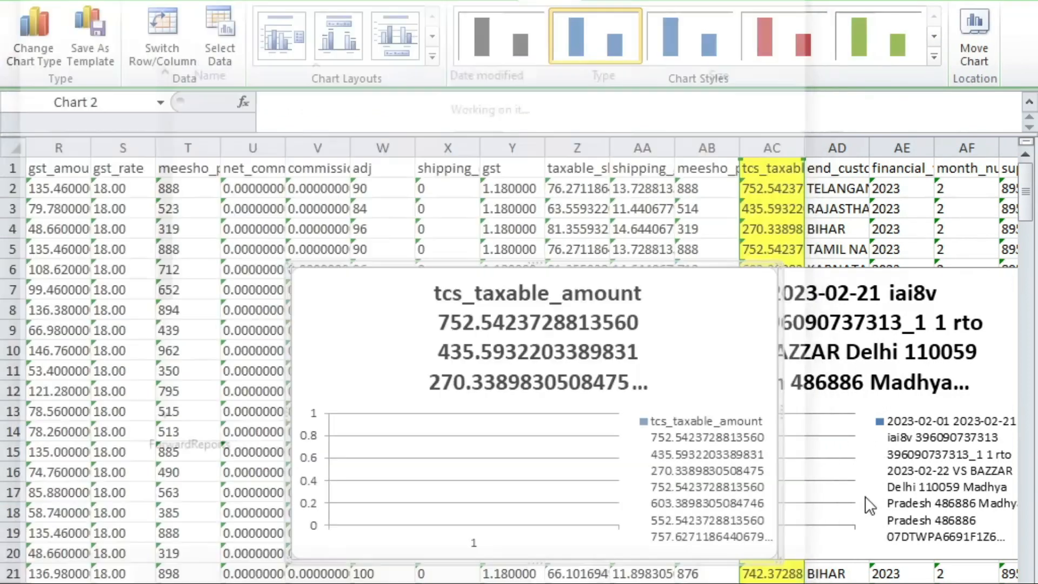
{"action": "left_click", "coordinate": [749, 471]}
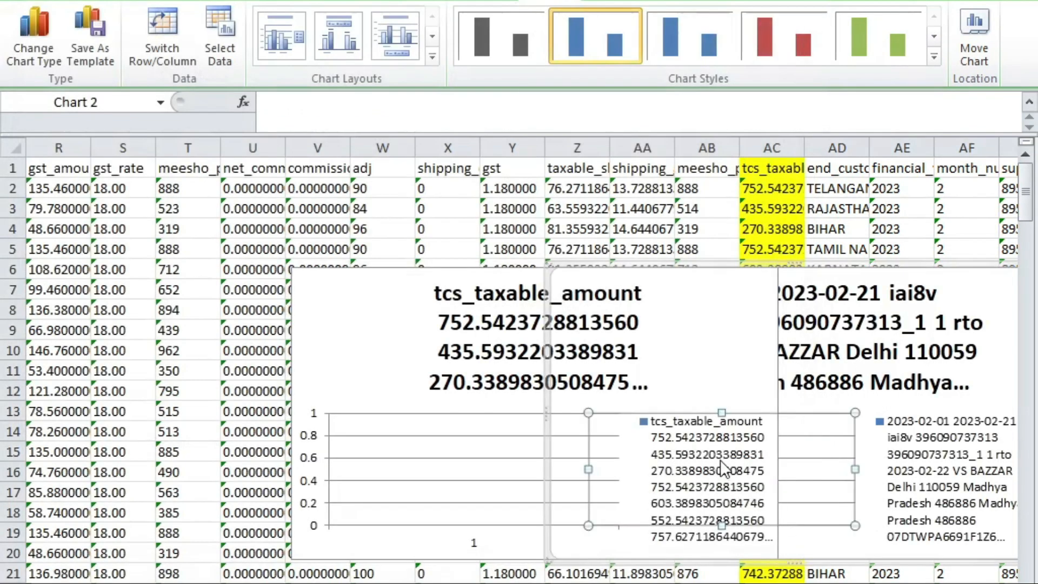
{"action": "right_click", "coordinate": [649, 339]}
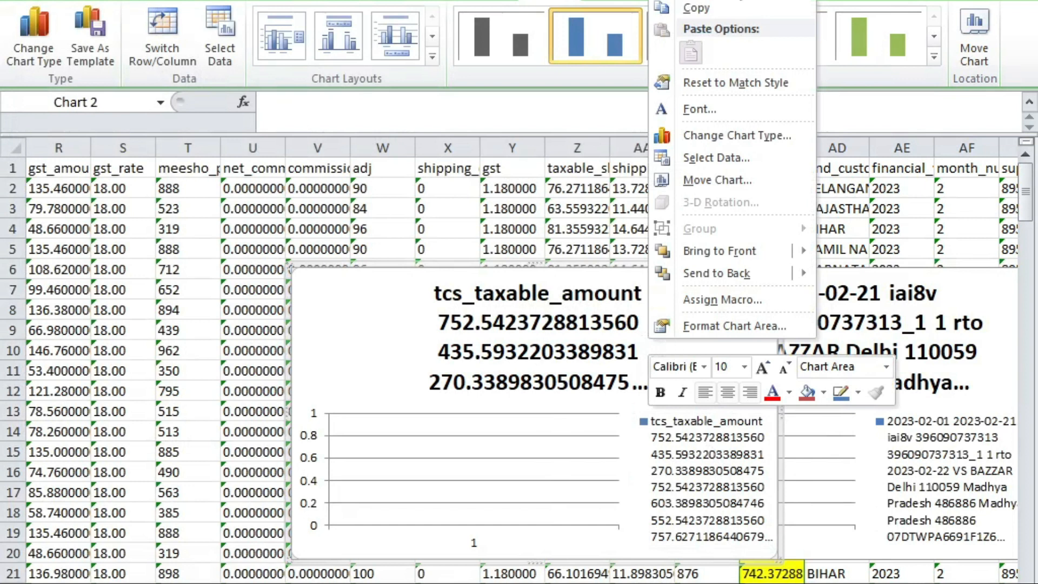
{"action": "left_click", "coordinate": [757, 6]}
{"action": "key", "text": "Delete"}
Step: Delete the remaining chart's long title and cut that chart off the sheet
{"action": "right_click", "coordinate": [769, 385]}
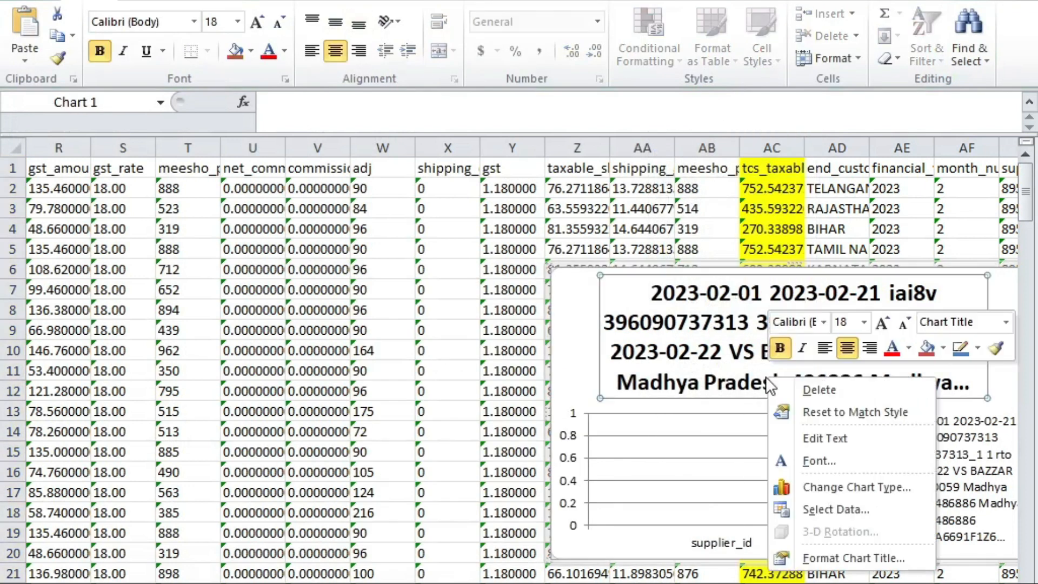
{"action": "left_click", "coordinate": [783, 388]}
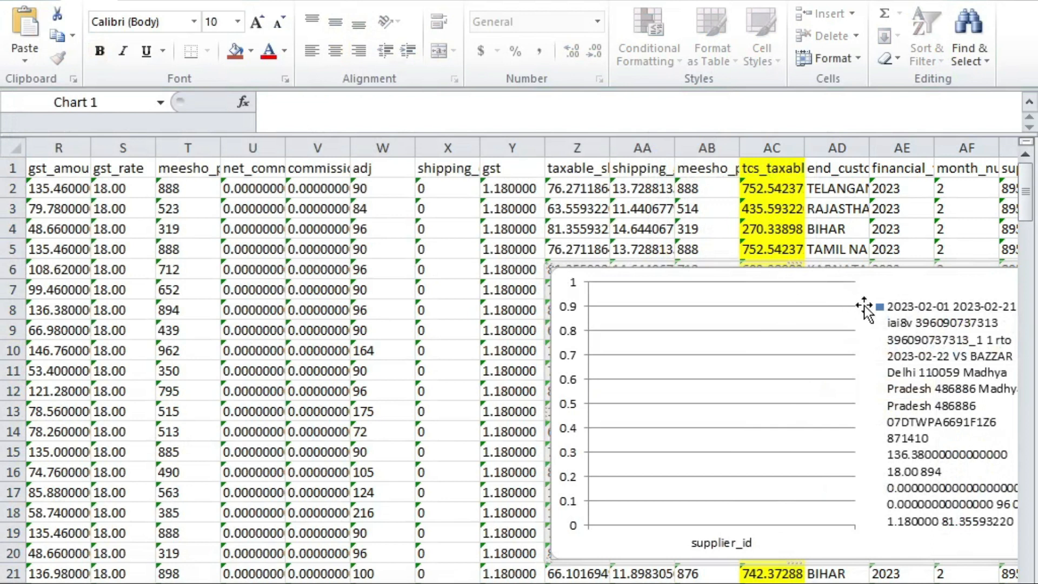
{"action": "right_click", "coordinate": [883, 287]}
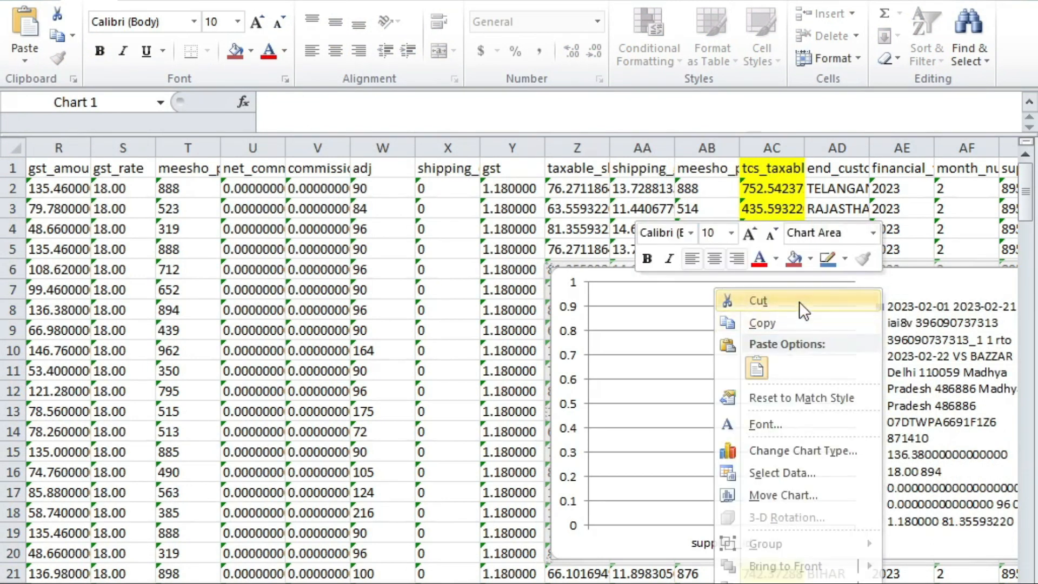
{"action": "left_click", "coordinate": [799, 300]}
{"action": "left_click", "coordinate": [763, 297]}
{"action": "left_click", "coordinate": [811, 194]}
{"action": "left_click", "coordinate": [857, 208]}
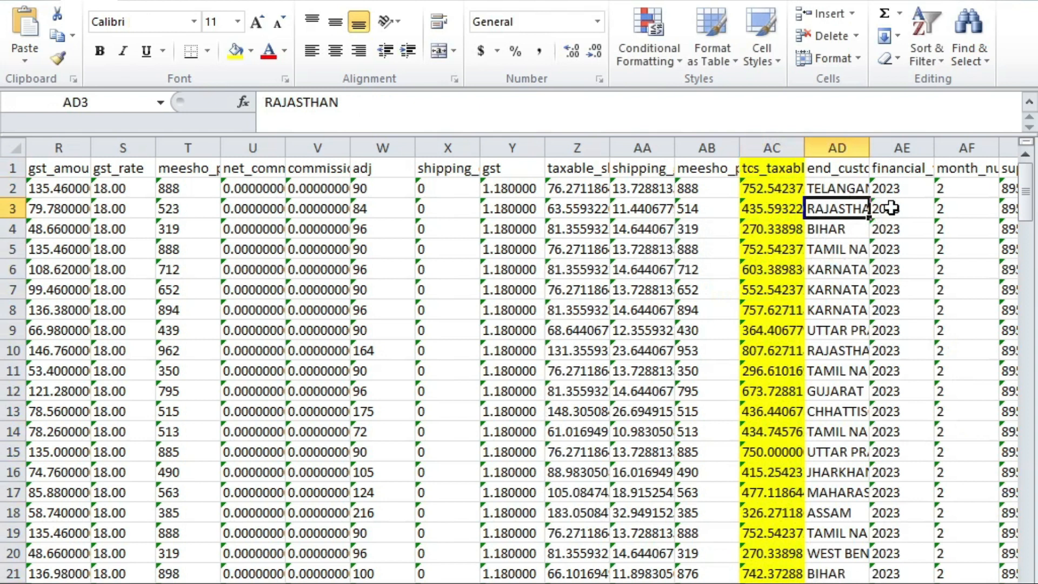
Step: From cell A3, select the whole order data with Ctrl+A and start Insert > PivotTable
{"action": "key", "text": "Left"}
{"action": "key", "text": "Left"}
{"action": "key", "text": "Left"}
{"action": "key", "text": "Left"}
{"action": "key", "text": "Left"}
{"action": "key", "text": "Left"}
{"action": "key", "text": "Left"}
{"action": "key", "text": "Left"}
{"action": "key", "text": "Left"}
{"action": "key", "text": "Left"}
{"action": "key", "text": "Left"}
{"action": "key", "text": "Left"}
{"action": "key", "text": "Left"}
{"action": "key", "text": "Left"}
{"action": "key", "text": "Left"}
{"action": "key", "text": "Left"}
{"action": "key", "text": "Left"}
{"action": "key", "text": "Left"}
{"action": "key", "text": "Left"}
{"action": "key", "text": "Left"}
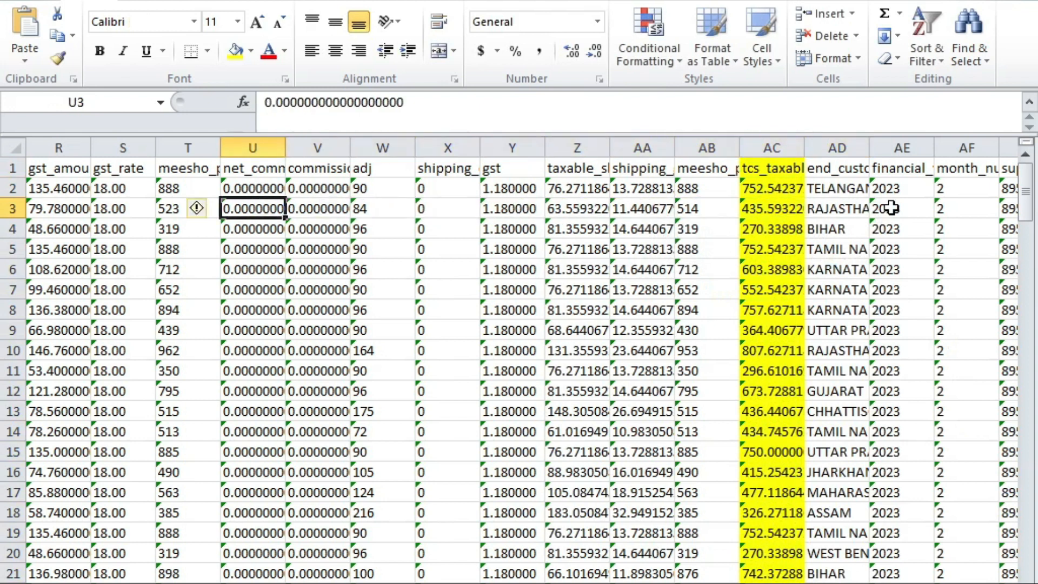
{"action": "key", "text": "Left"}
{"action": "key", "text": "Left"}
{"action": "key", "text": "Left"}
{"action": "key", "text": "Left"}
{"action": "key", "text": "Left"}
{"action": "key", "text": "Left"}
{"action": "key", "text": "Left"}
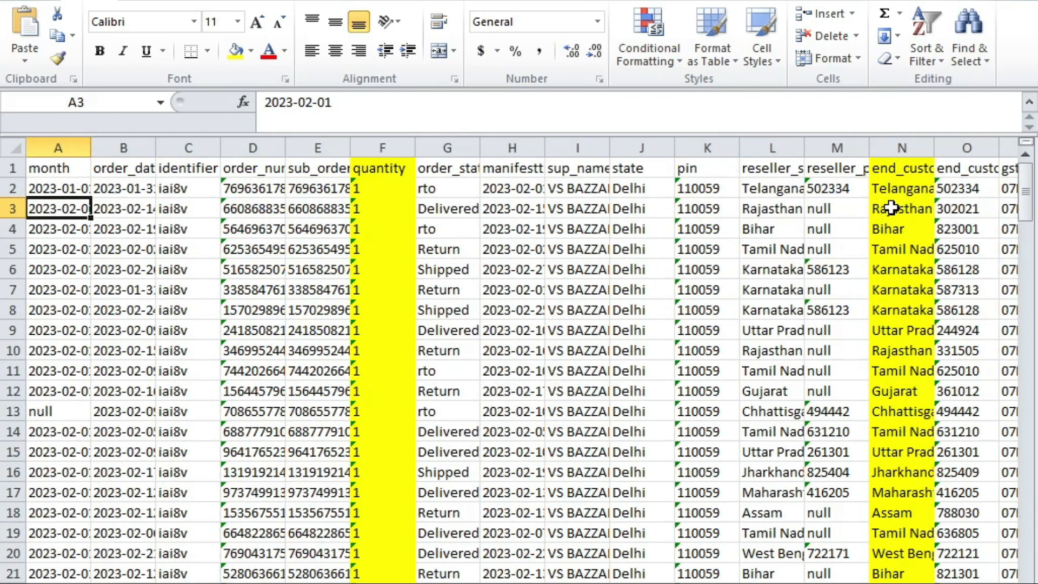
{"action": "key", "text": "ctrl+a"}
{"action": "scroll", "coordinate": [891, 208], "scroll_direction": "right", "scroll_amount": 7}
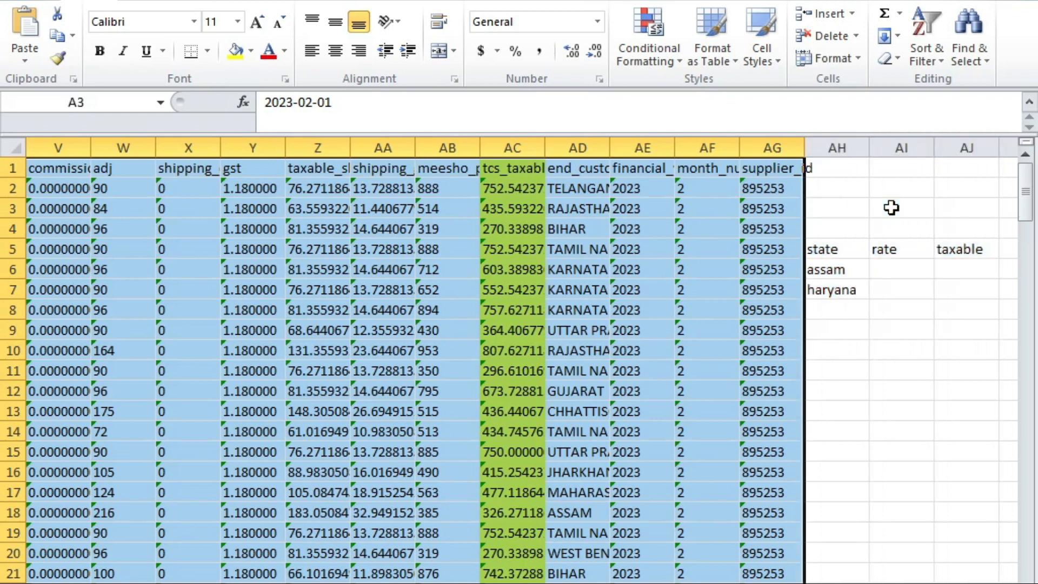
{"action": "key", "text": "alt+n"}
{"action": "key", "text": "v"}
{"action": "key", "text": "t"}
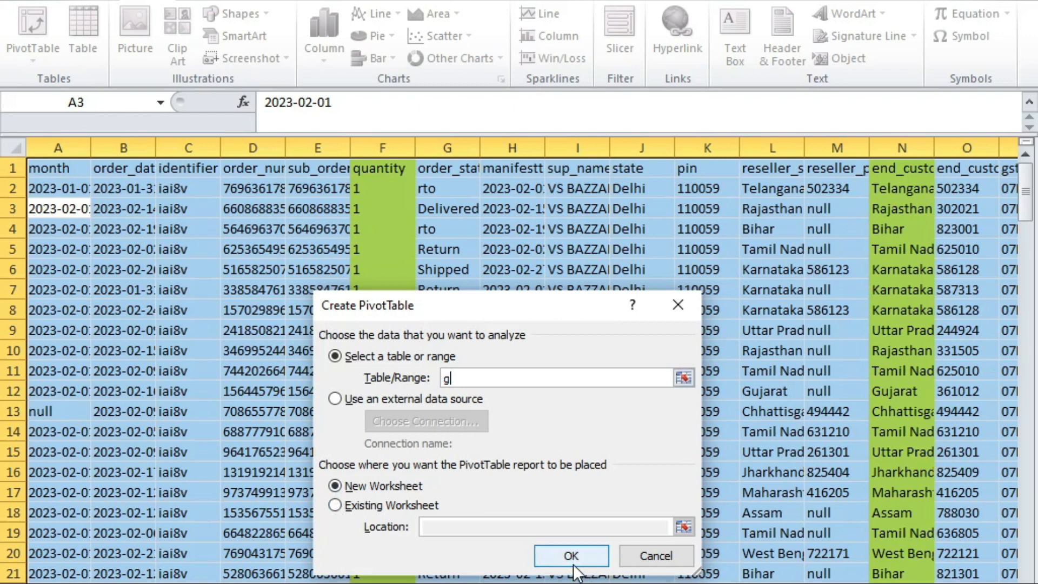
Step: Try creating the pivot, dismiss the invalid 'g' data source error twice, and cancel the dialog
{"action": "left_click", "coordinate": [573, 551]}
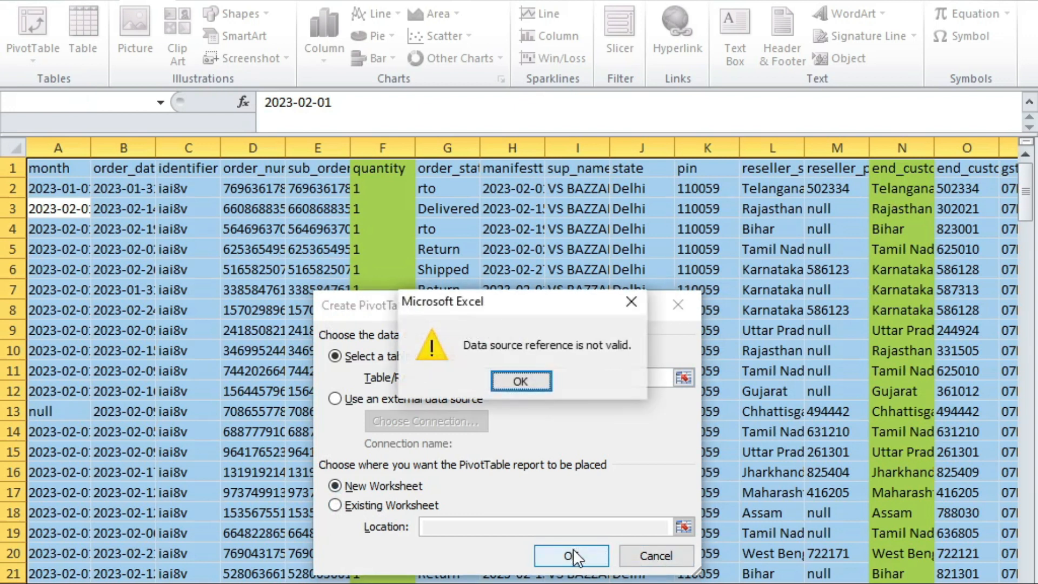
{"action": "left_click", "coordinate": [520, 380]}
{"action": "left_click", "coordinate": [577, 557]}
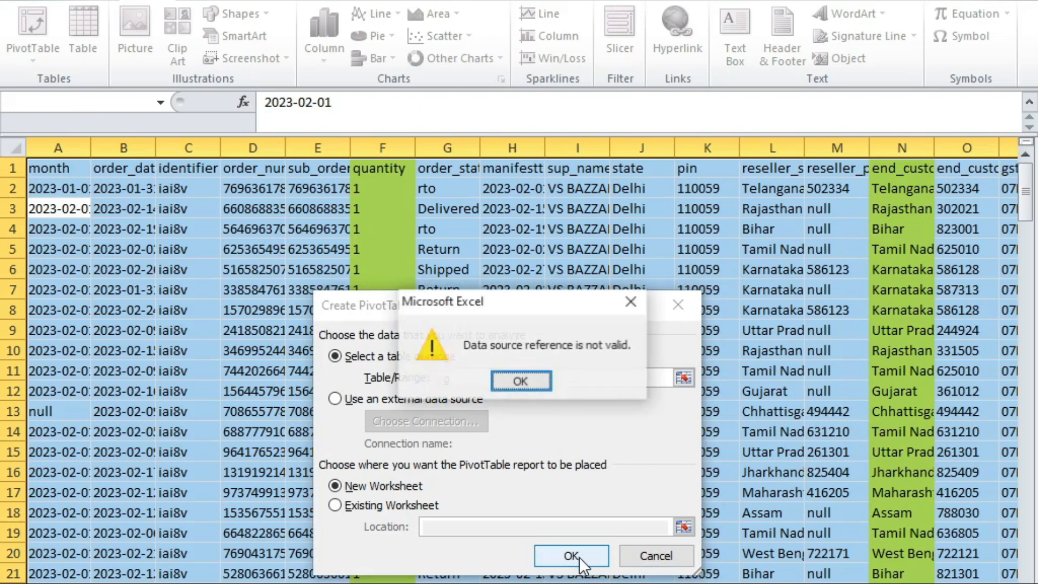
{"action": "left_click", "coordinate": [521, 381]}
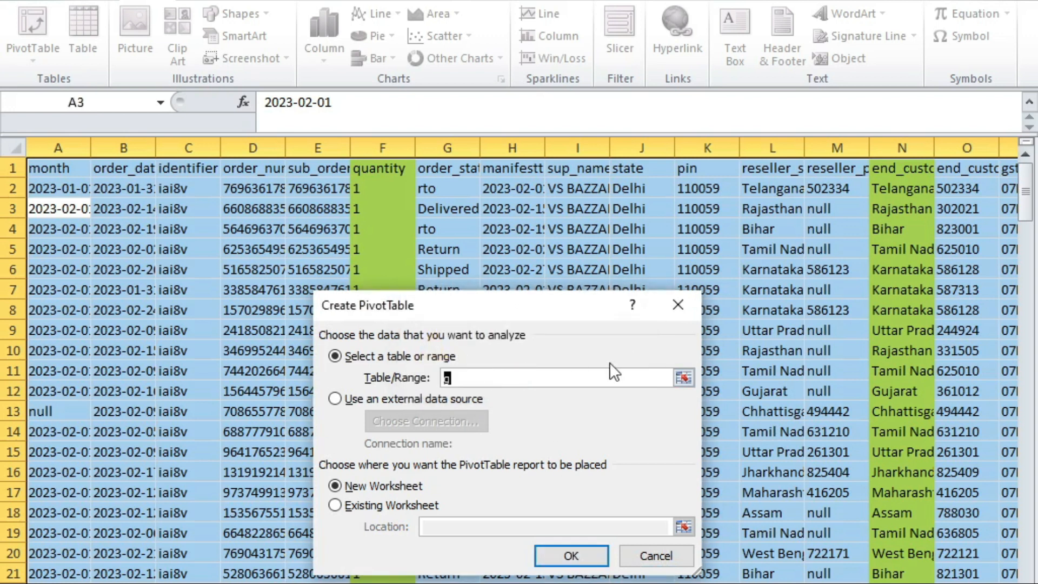
{"action": "left_click", "coordinate": [698, 303]}
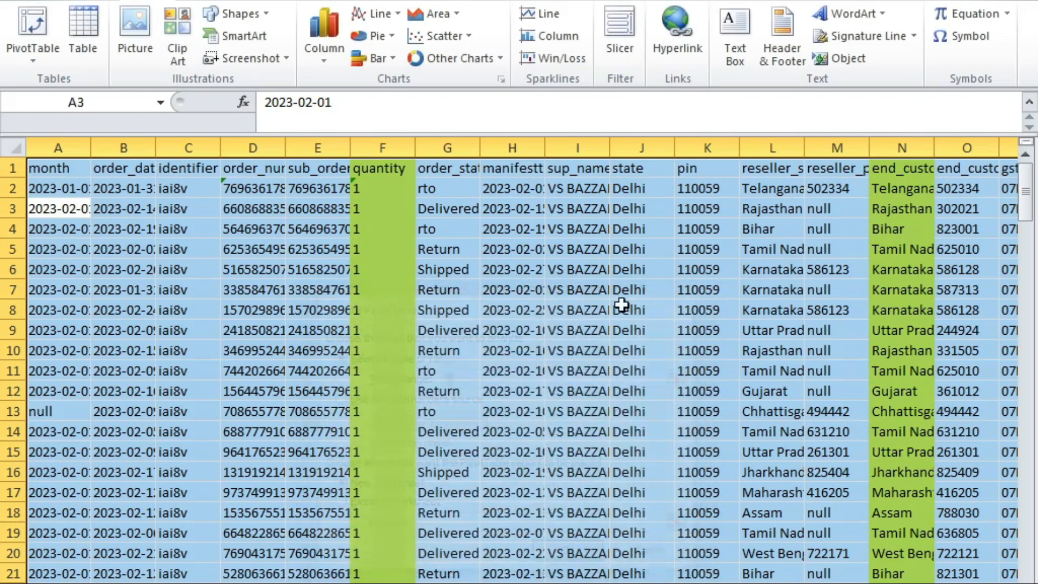
{"action": "double_click", "coordinate": [462, 312]}
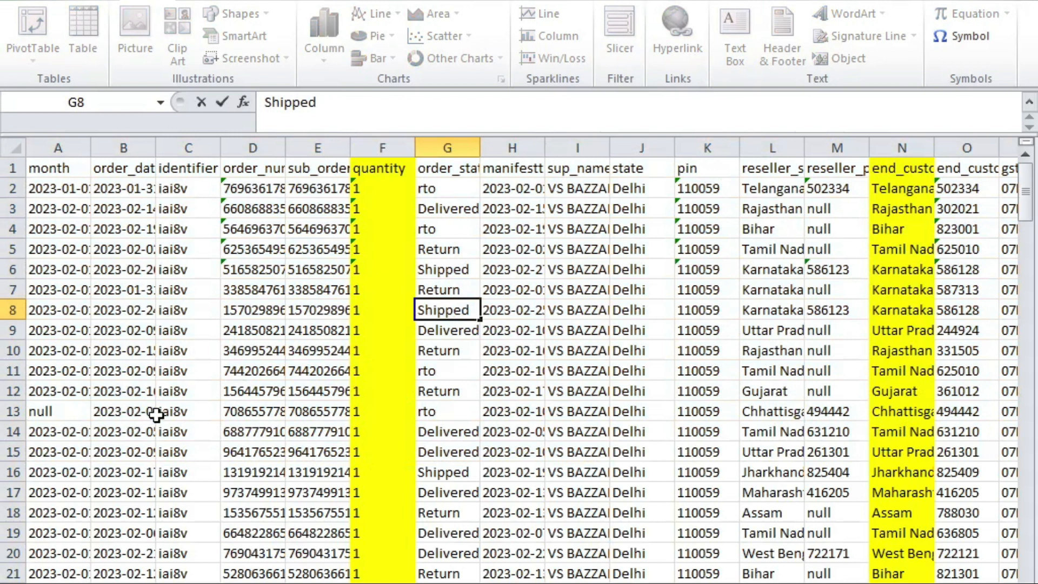
Step: Dismiss the save prompt and switch back to the ForwardReports workbook
{"action": "left_click", "coordinate": [500, 346]}
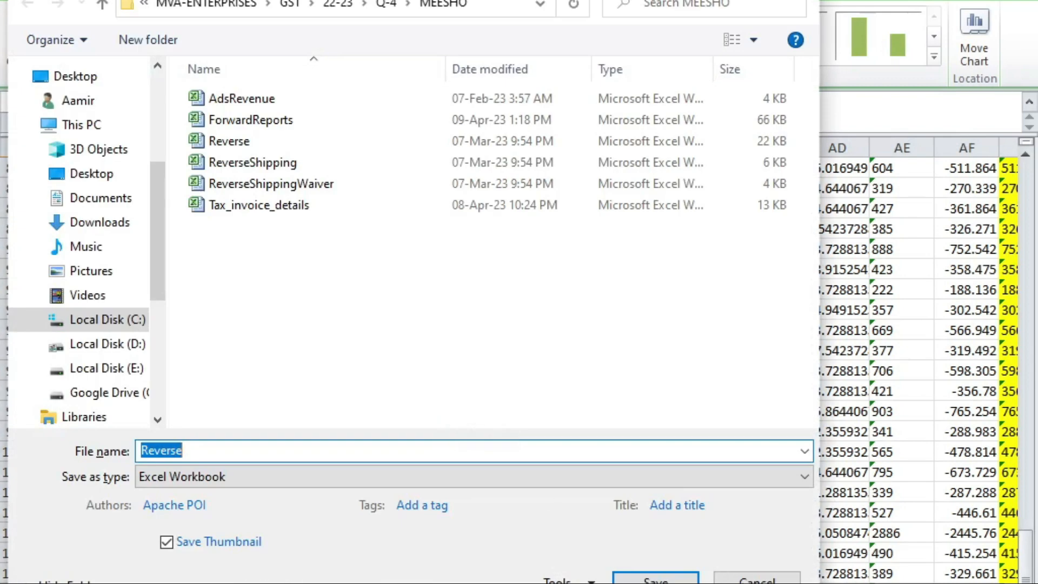
{"action": "left_click", "coordinate": [743, 578]}
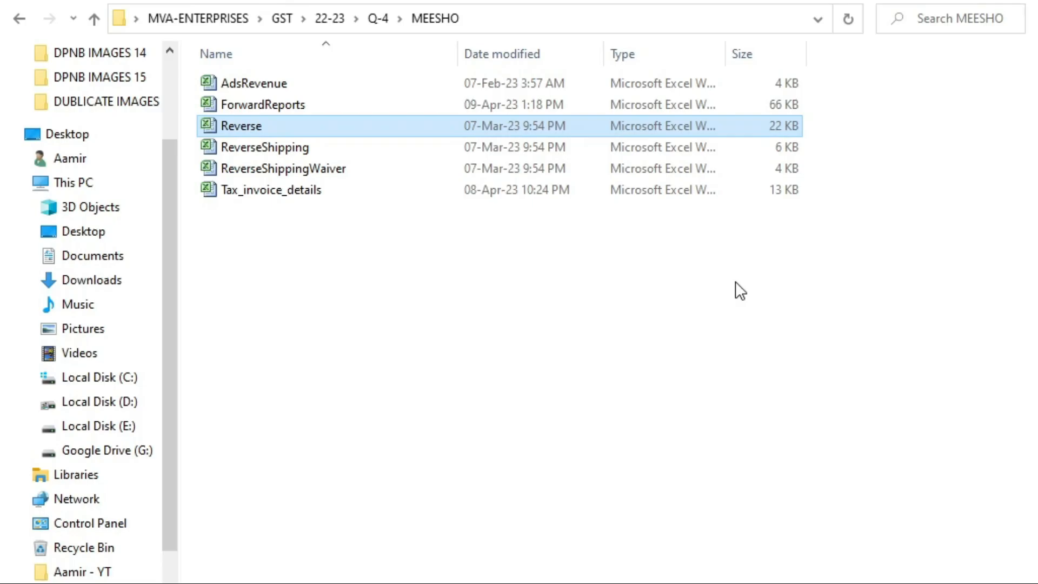
{"action": "key", "text": "alt+Tab"}
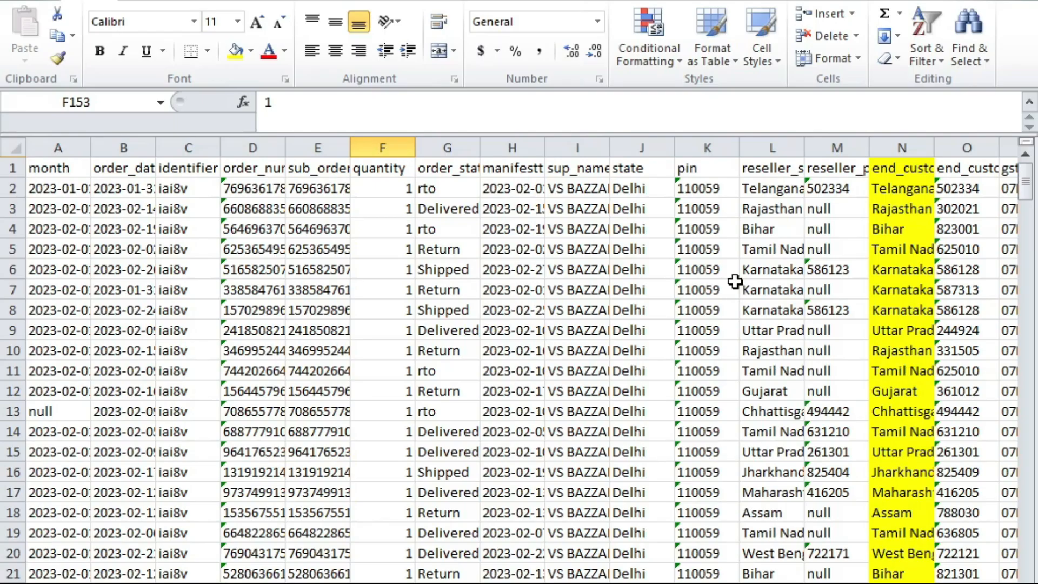
{"action": "scroll", "coordinate": [389, 303], "scroll_direction": "down", "scroll_amount": 20}
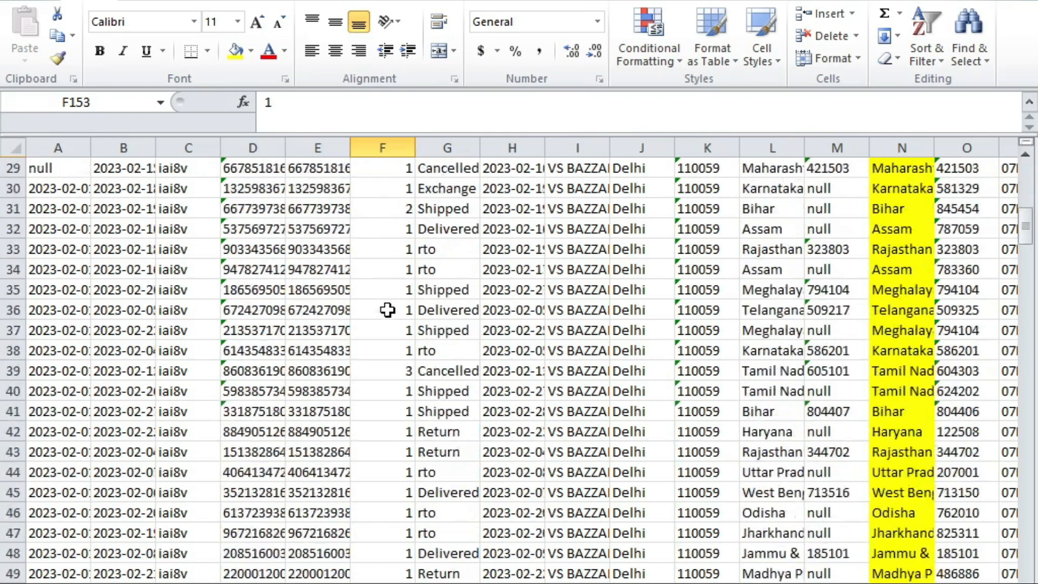
{"action": "scroll", "coordinate": [389, 303], "scroll_direction": "up", "scroll_amount": 17}
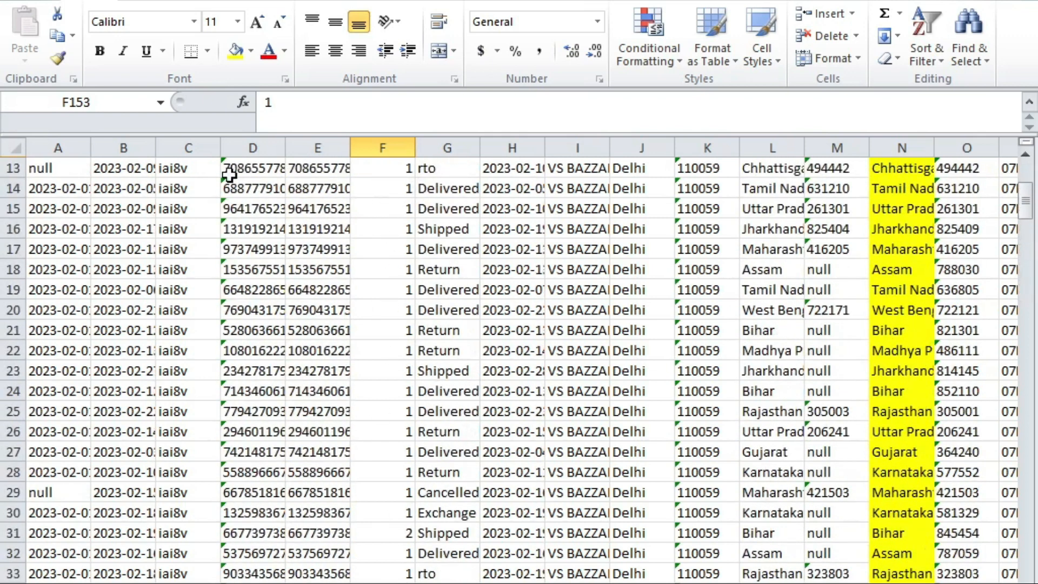
Step: Move from row 13 up through the status and state columns back to row 2
{"action": "left_click", "coordinate": [223, 172]}
{"action": "left_click", "coordinate": [416, 170]}
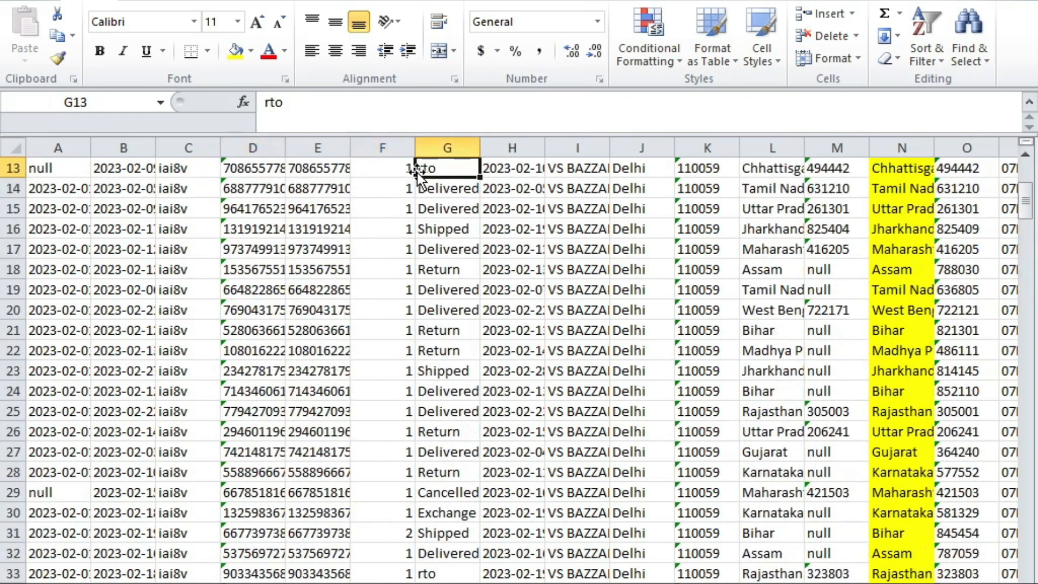
{"action": "key", "text": "Up"}
{"action": "key", "text": "Up"}
{"action": "key", "text": "Up"}
{"action": "key", "text": "Up"}
{"action": "key", "text": "Right"}
{"action": "key", "text": "Right"}
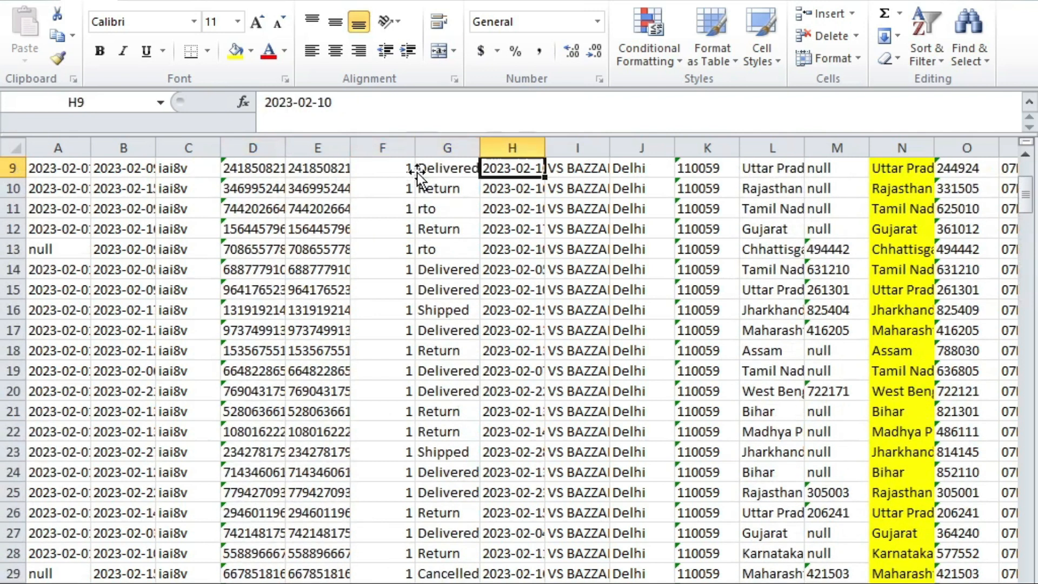
{"action": "key", "text": "Up"}
{"action": "key", "text": "Right"}
{"action": "key", "text": "Right"}
{"action": "key", "text": "Right"}
{"action": "key", "text": "Right"}
{"action": "key", "text": "Right"}
{"action": "key", "text": "Up"}
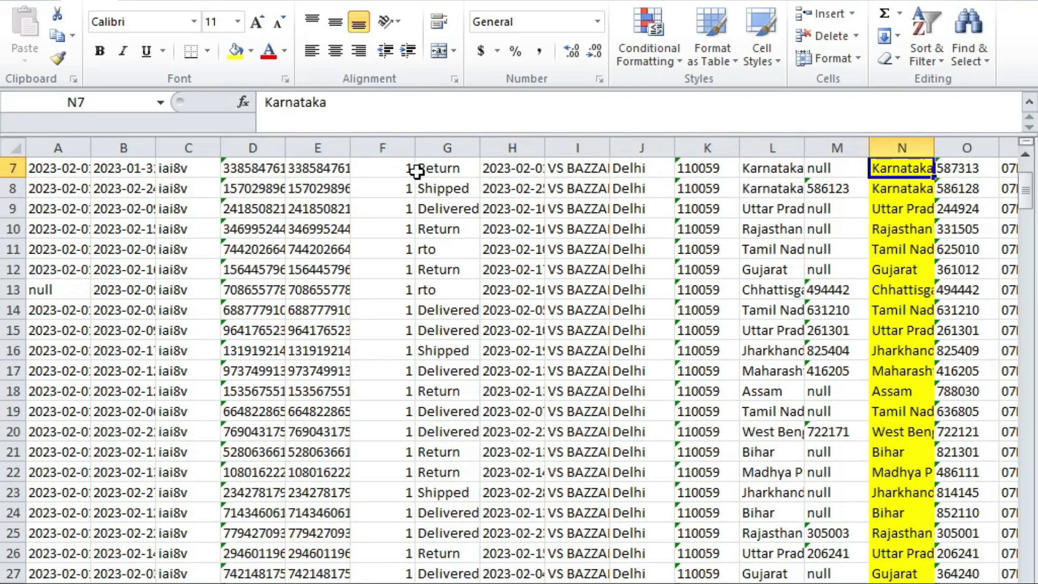
{"action": "key", "text": "Up"}
{"action": "key", "text": "Up"}
{"action": "key", "text": "Up"}
{"action": "key", "text": "Up"}
{"action": "key", "text": "Up"}
{"action": "key", "text": "Up"}
{"action": "key", "text": "Down"}
Step: Move along row 2 to the tcs_taxable_amount value in AC2 and check its header
{"action": "key", "text": "Right"}
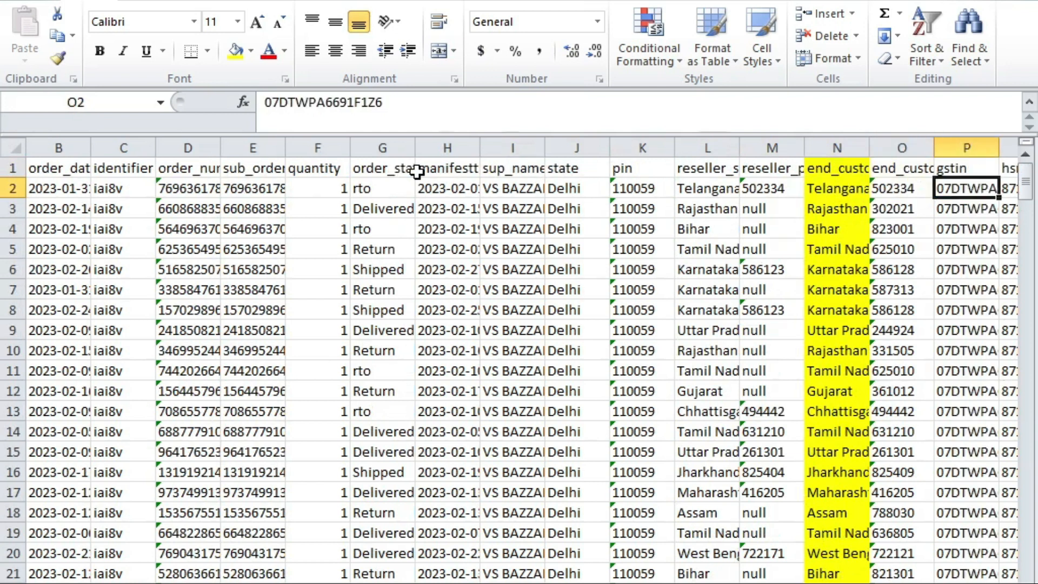
{"action": "key", "text": "Right"}
{"action": "key", "text": "Right"}
{"action": "key", "text": "Right"}
{"action": "key", "text": "Left"}
{"action": "key", "text": "Right"}
{"action": "key", "text": "Right"}
{"action": "key", "text": "Right"}
{"action": "key", "text": "Right"}
{"action": "key", "text": "Right"}
{"action": "key", "text": "Right"}
{"action": "key", "text": "Right"}
{"action": "key", "text": "Right"}
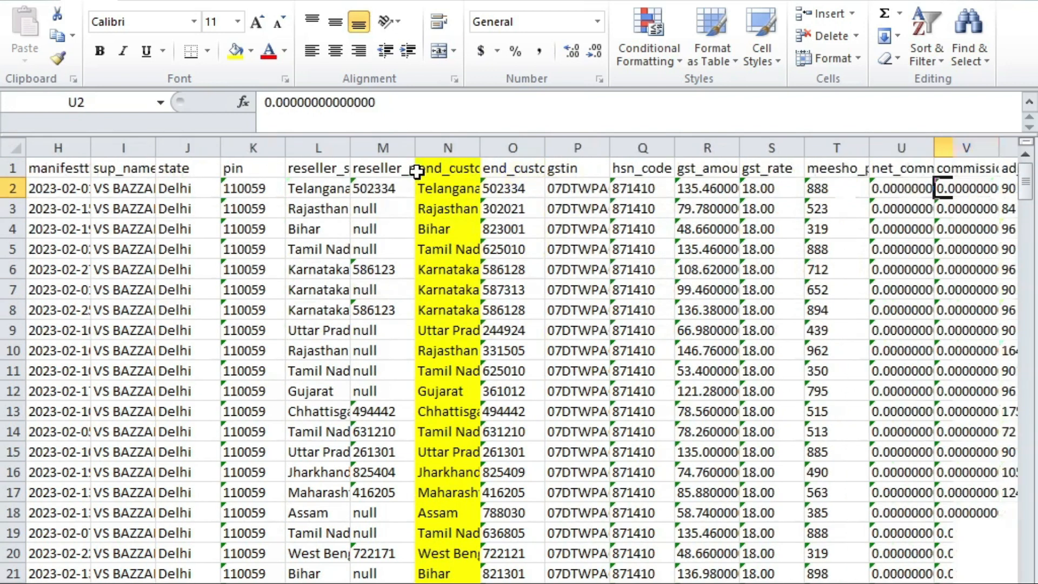
{"action": "key", "text": "Right"}
{"action": "key", "text": "Right"}
{"action": "key", "text": "Right"}
{"action": "key", "text": "Right"}
{"action": "key", "text": "Up"}
{"action": "key", "text": "Down"}
{"action": "key", "text": "Down"}
{"action": "key", "text": "Down"}
{"action": "key", "text": "Up"}
{"action": "key", "text": "Up"}
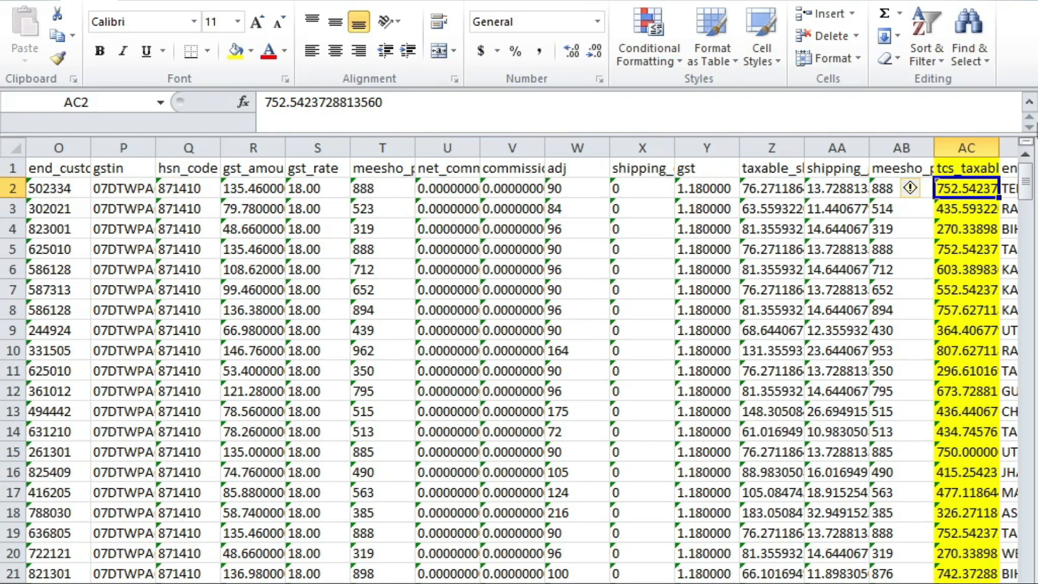
Step: Use the number-stored-as-text warning to convert column AC's tcs_taxable values to numbers
{"action": "left_click", "coordinate": [914, 189]}
{"action": "left_click", "coordinate": [943, 189]}
{"action": "left_click", "coordinate": [911, 188]}
{"action": "left_click", "coordinate": [865, 239]}
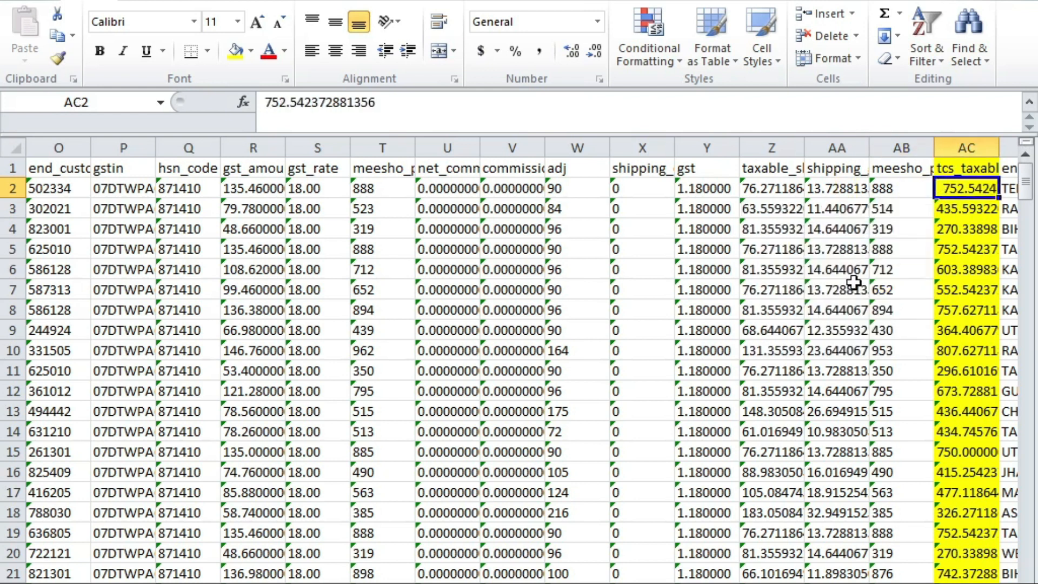
{"action": "key", "text": "alt+Tab"}
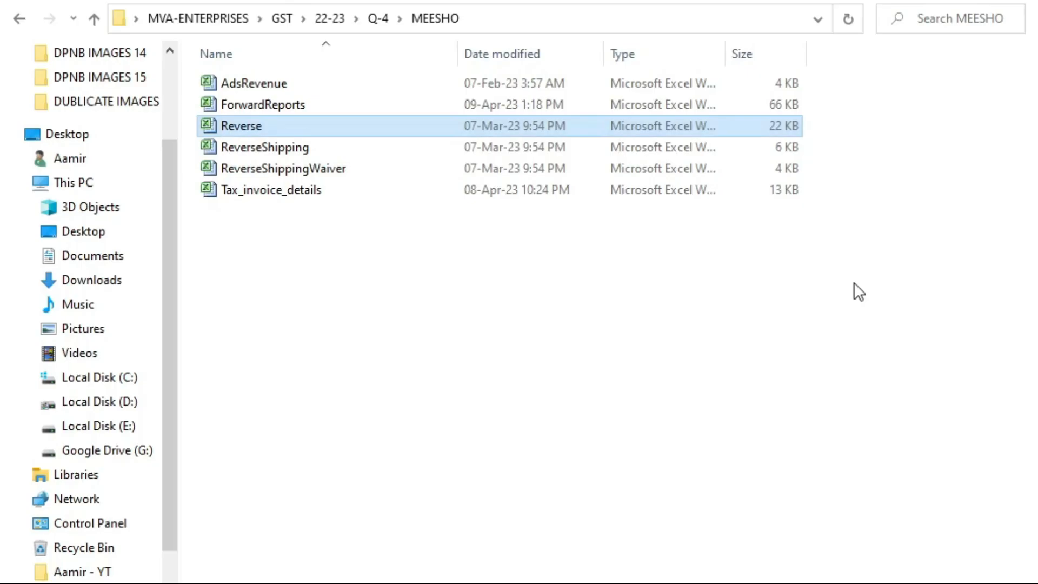
{"action": "key", "text": "alt+Tab"}
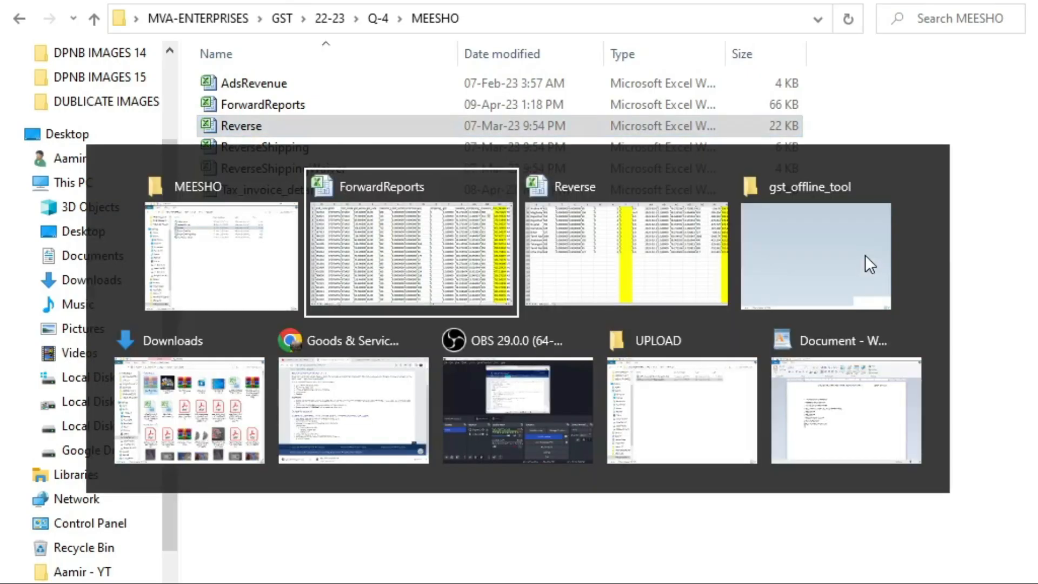
{"action": "left_click", "coordinate": [918, 209]}
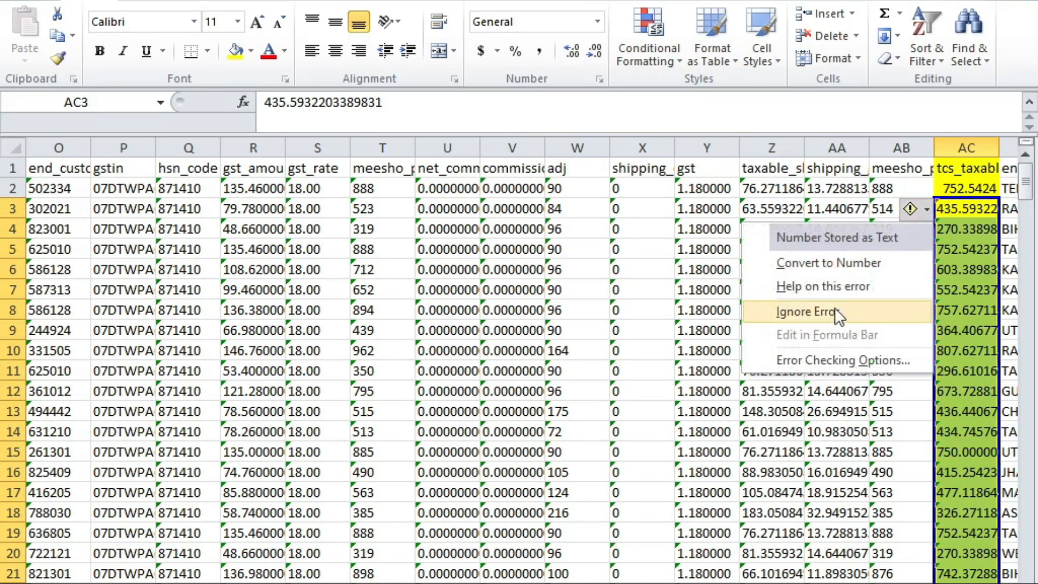
{"action": "left_click", "coordinate": [843, 262]}
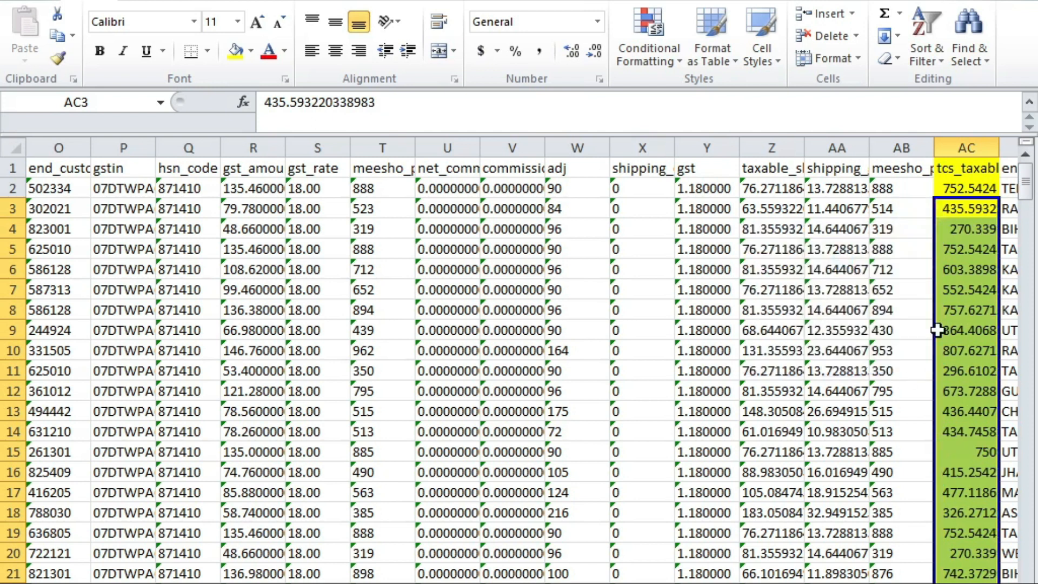
{"action": "left_click", "coordinate": [922, 405]}
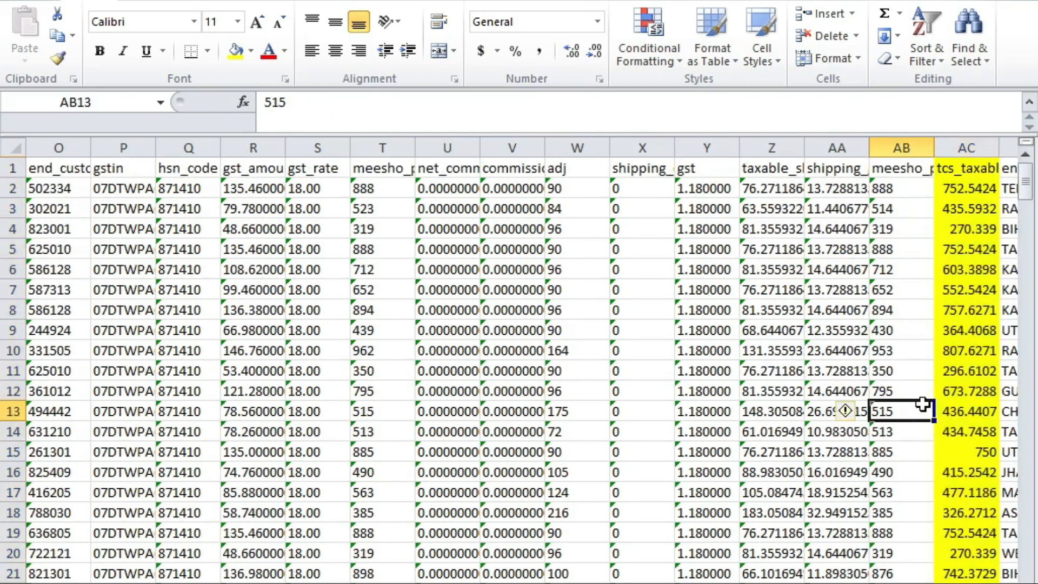
{"action": "scroll", "coordinate": [476, 466], "scroll_direction": "down", "scroll_amount": 7}
{"action": "scroll", "coordinate": [476, 466], "scroll_direction": "up", "scroll_amount": 7}
Step: Select the full A1:AG296 order range from column A, review it, and start a PivotTable
{"action": "key", "text": "Left"}
{"action": "key", "text": "Left"}
{"action": "key", "text": "Home"}
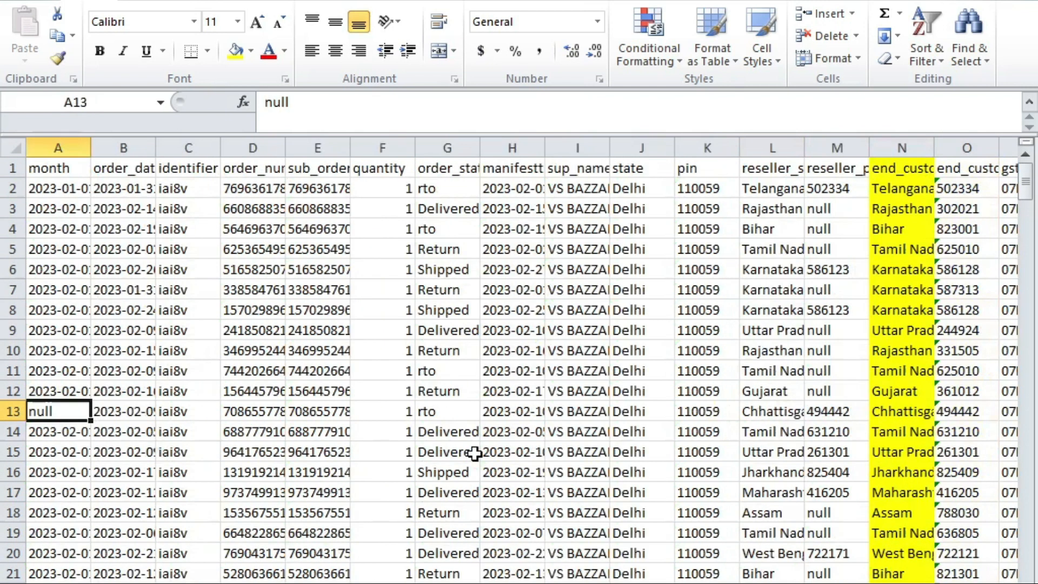
{"action": "key", "text": "Up"}
{"action": "key", "text": "Up"}
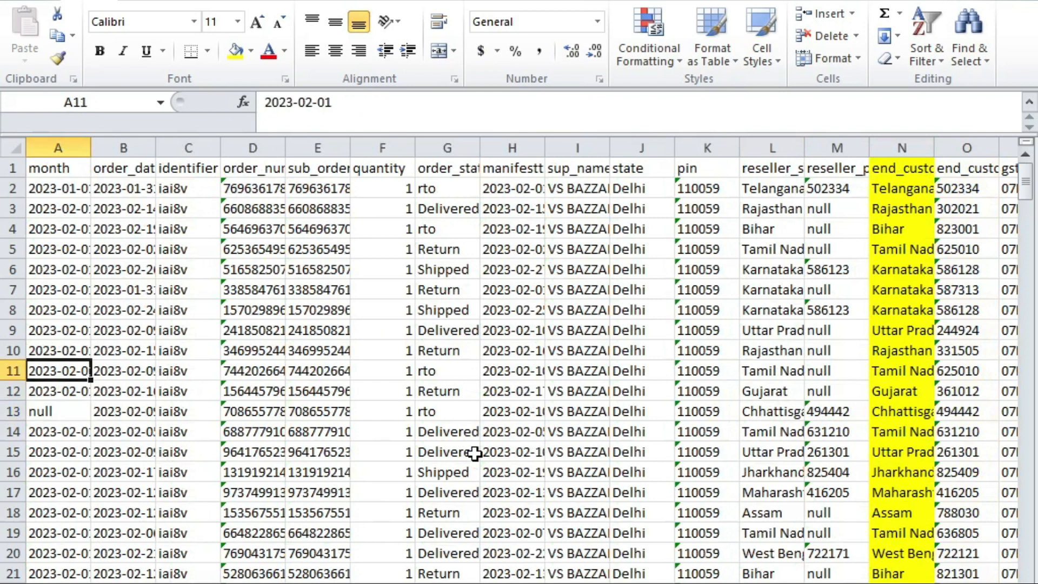
{"action": "key", "text": "Up"}
{"action": "key", "text": "Up"}
{"action": "key", "text": "Up"}
{"action": "key", "text": "Up"}
{"action": "key", "text": "Up"}
{"action": "key", "text": "ctrl+a"}
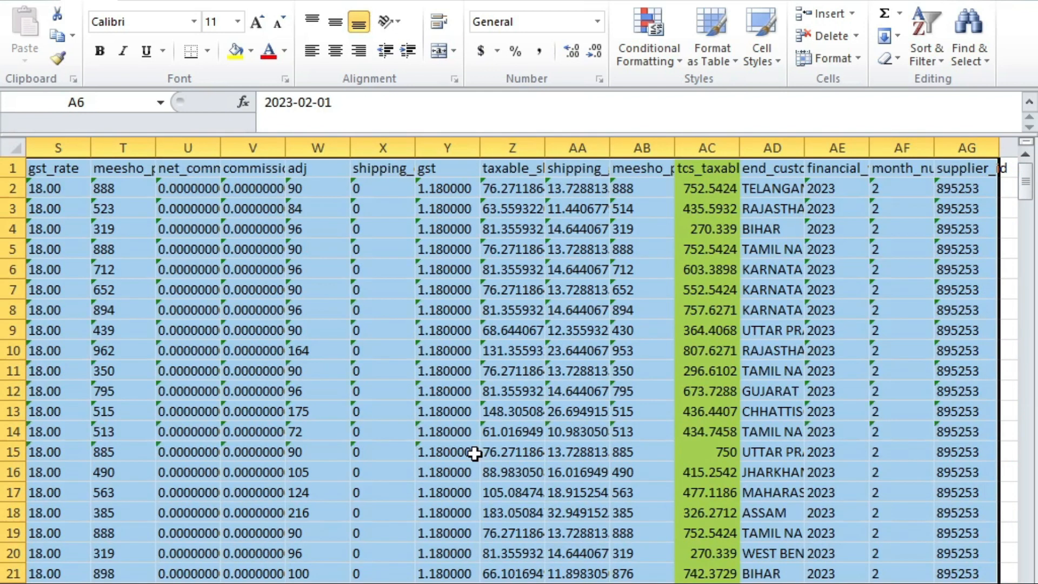
{"action": "scroll", "coordinate": [475, 453], "scroll_direction": "down", "scroll_amount": 20}
{"action": "scroll", "coordinate": [525, 343], "scroll_direction": "down", "scroll_amount": 20}
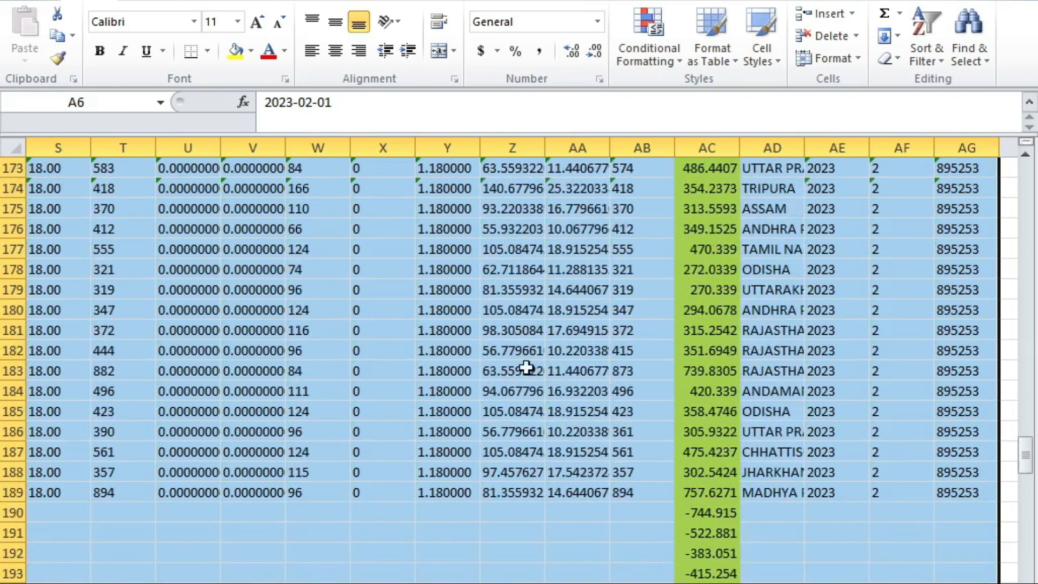
{"action": "scroll", "coordinate": [543, 345], "scroll_direction": "up", "scroll_amount": 20}
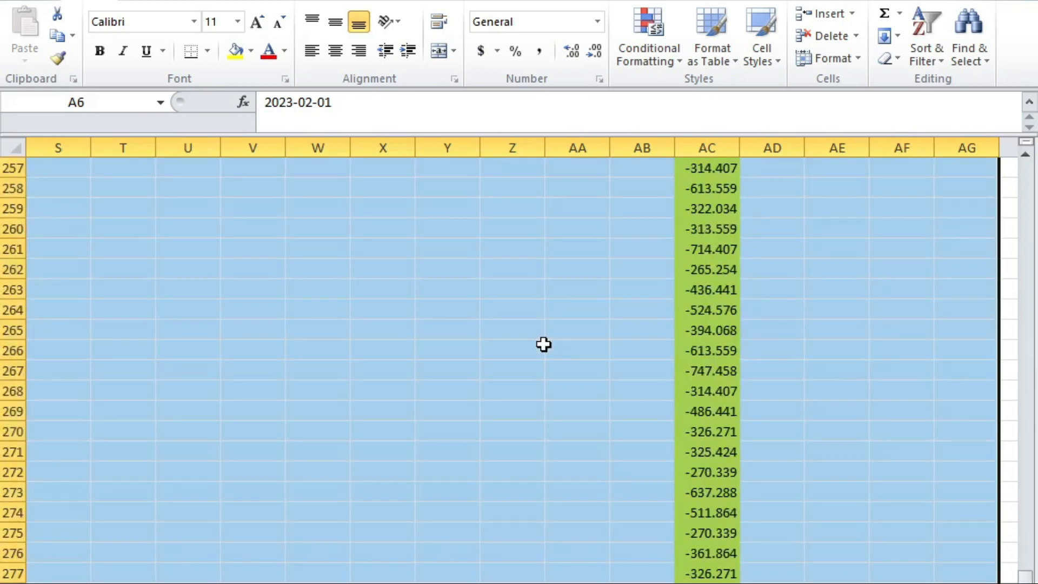
{"action": "scroll", "coordinate": [548, 337], "scroll_direction": "down", "scroll_amount": 20}
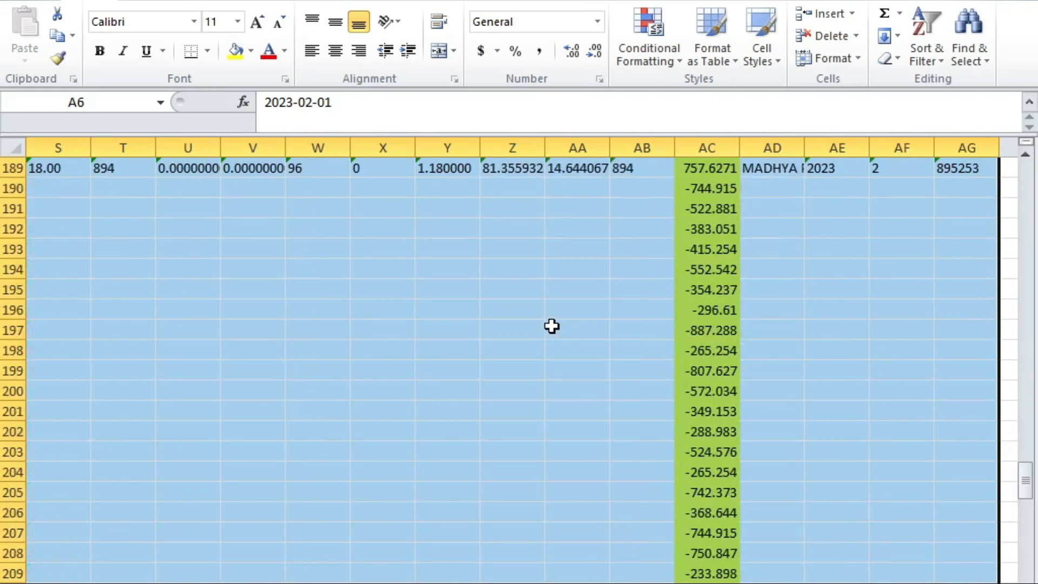
{"action": "scroll", "coordinate": [519, 368], "scroll_direction": "left", "scroll_amount": 6}
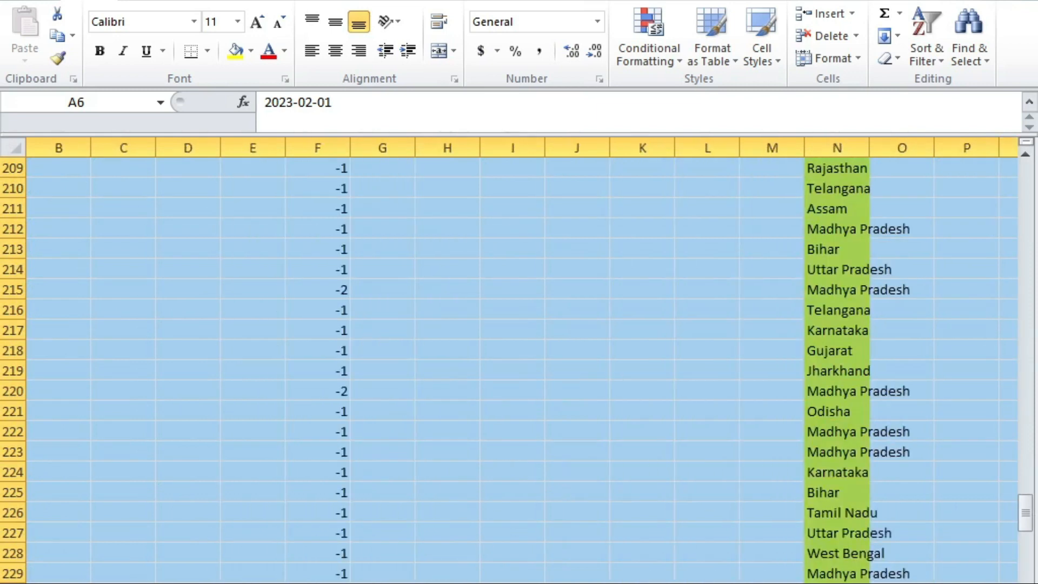
{"action": "scroll", "coordinate": [519, 367], "scroll_direction": "right", "scroll_amount": 6}
{"action": "scroll", "coordinate": [819, 566], "scroll_direction": "up", "scroll_amount": 20}
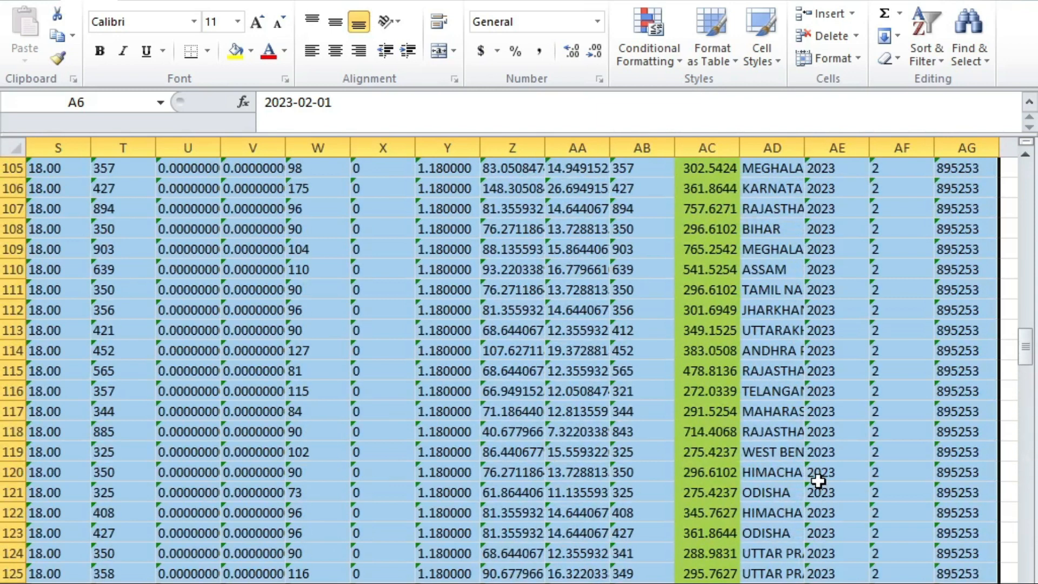
{"action": "key", "text": "alt+n"}
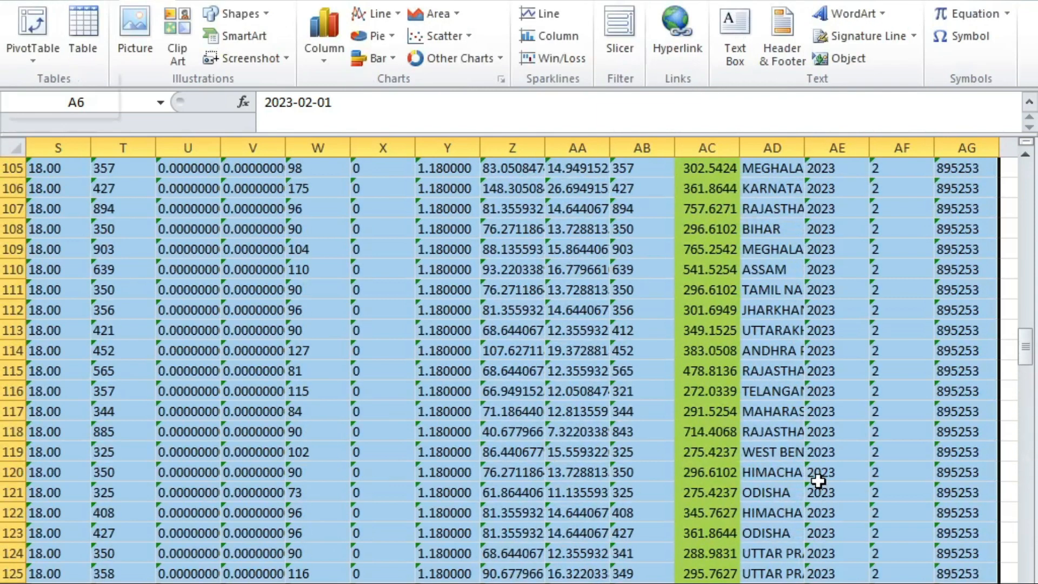
{"action": "key", "text": "v"}
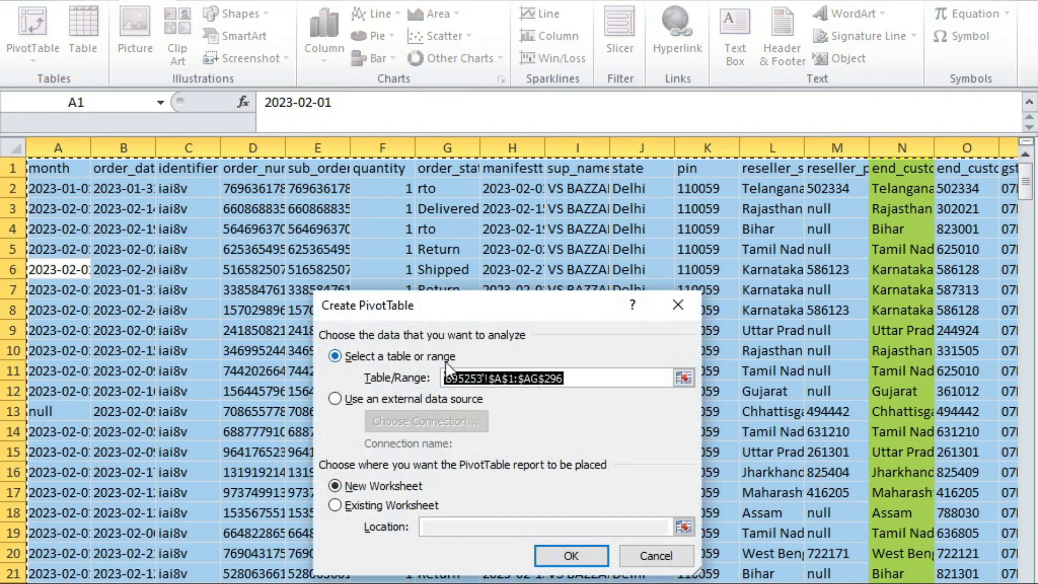
Step: Confirm the Create PivotTable dialog to place an empty PivotTable2 on a new worksheet
{"action": "left_click", "coordinate": [557, 554]}
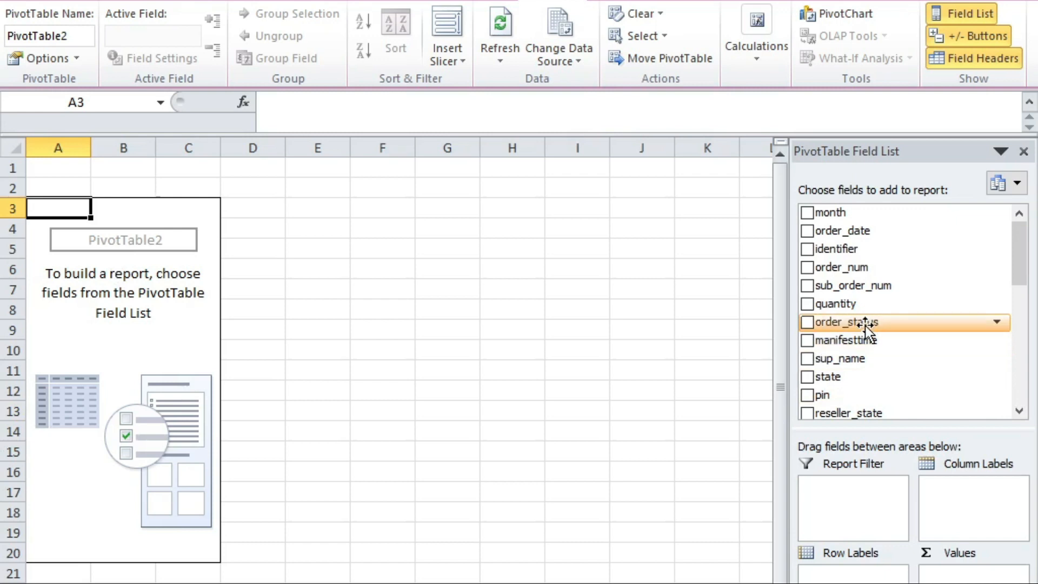
{"action": "scroll", "coordinate": [865, 326], "scroll_direction": "down", "scroll_amount": 1}
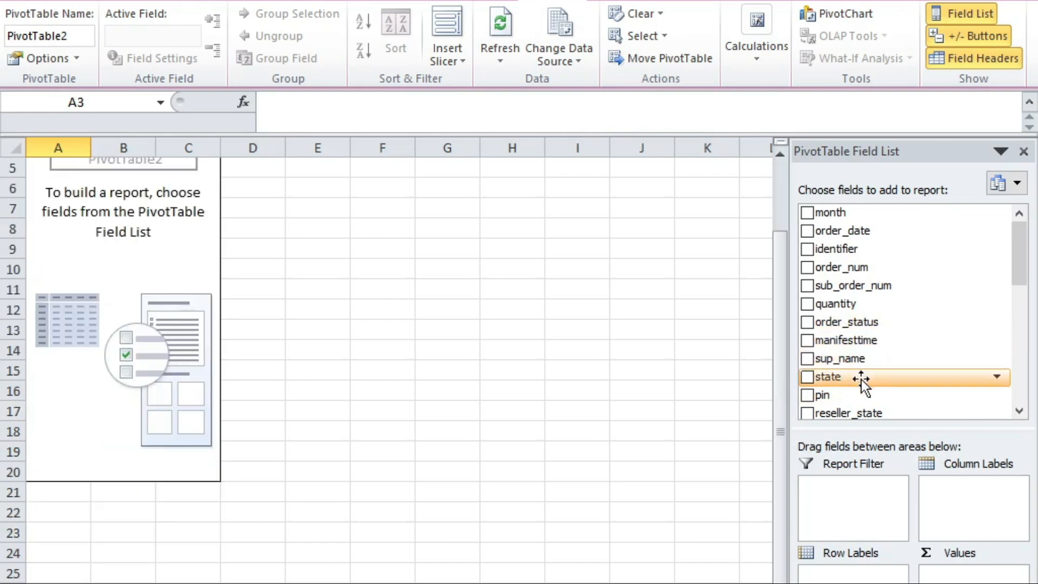
{"action": "scroll", "coordinate": [856, 405], "scroll_direction": "down", "scroll_amount": 3}
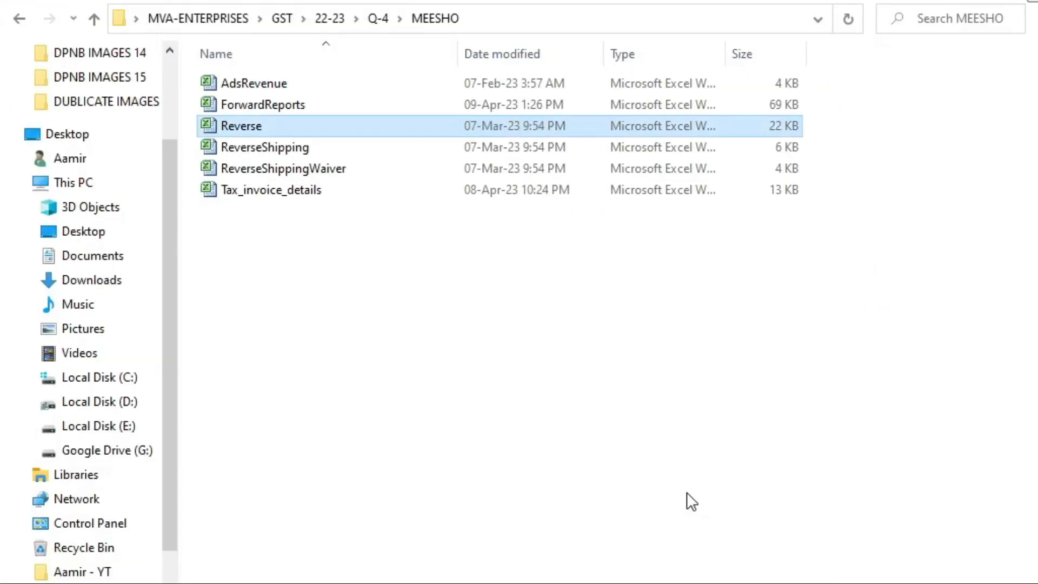
{"action": "key", "text": "alt+Tab"}
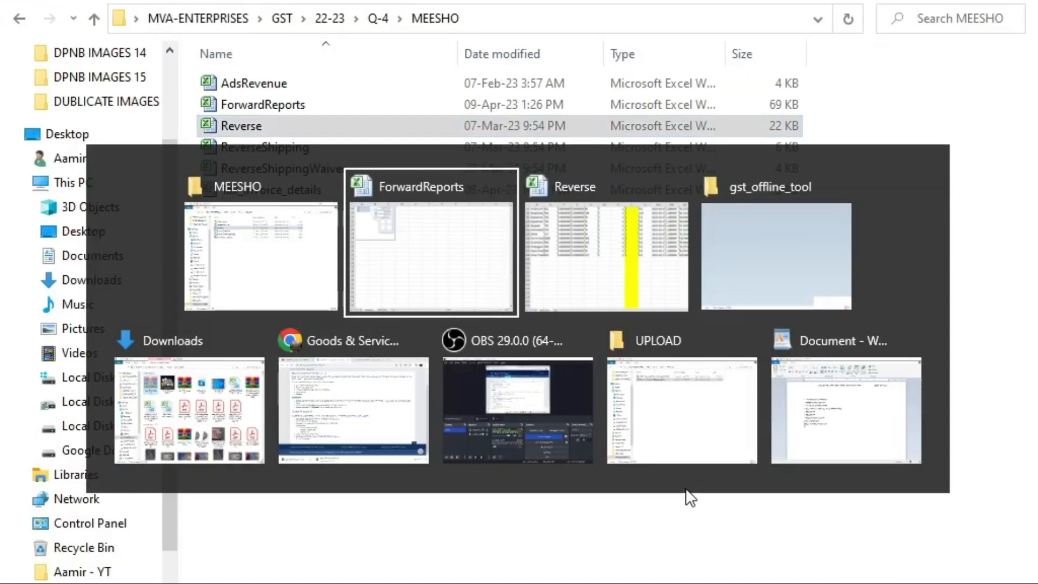
{"action": "scroll", "coordinate": [902, 351], "scroll_direction": "down", "scroll_amount": 4}
Step: Add end_customer_state as pivot rows and sum tcs_taxable_amount as the values
{"action": "scroll", "coordinate": [862, 411], "scroll_direction": "down", "scroll_amount": 8}
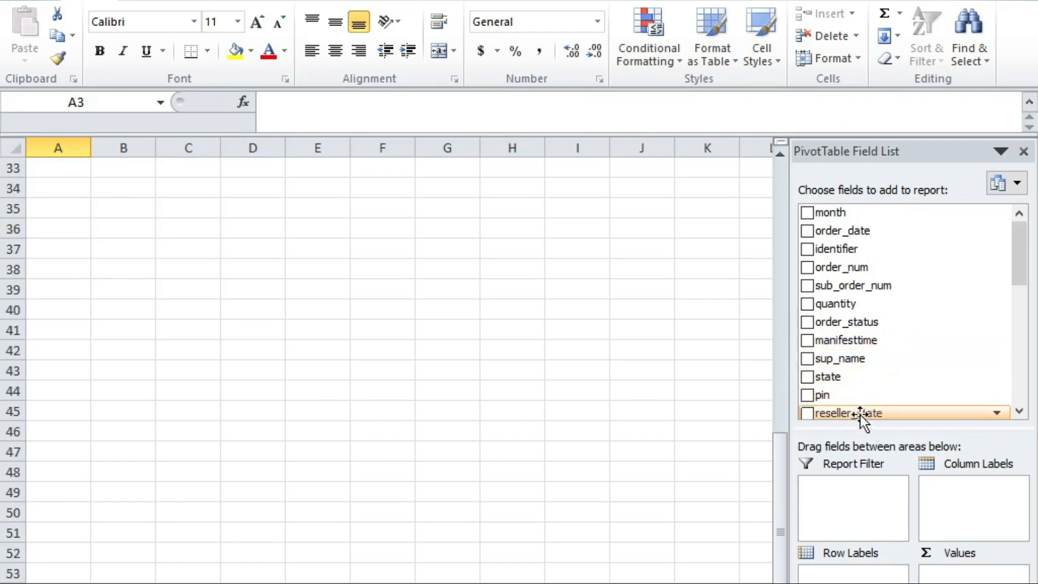
{"action": "left_click_drag", "start_coordinate": [1016, 256], "coordinate": [869, 309]}
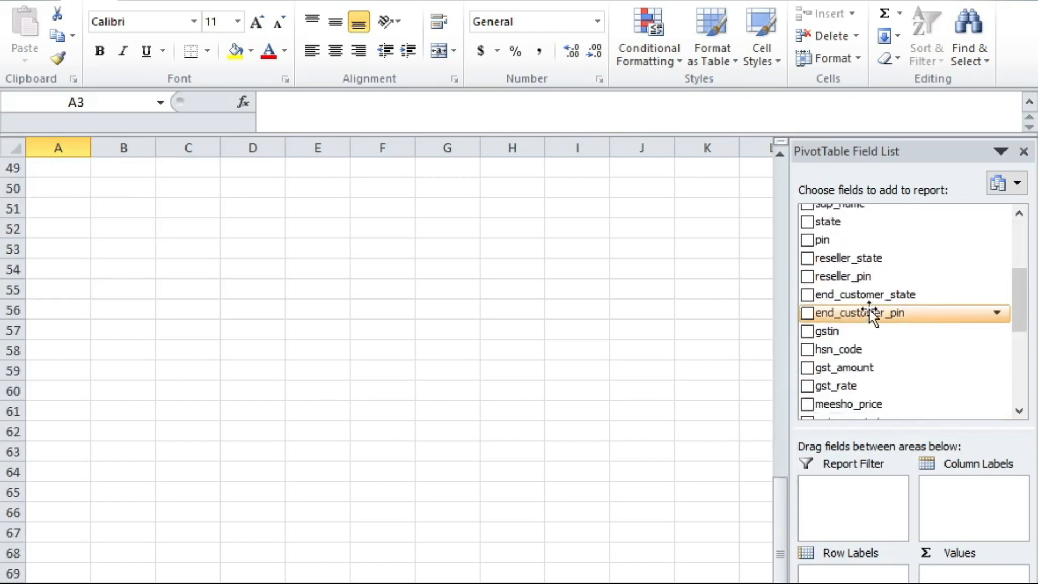
{"action": "left_click", "coordinate": [807, 294]}
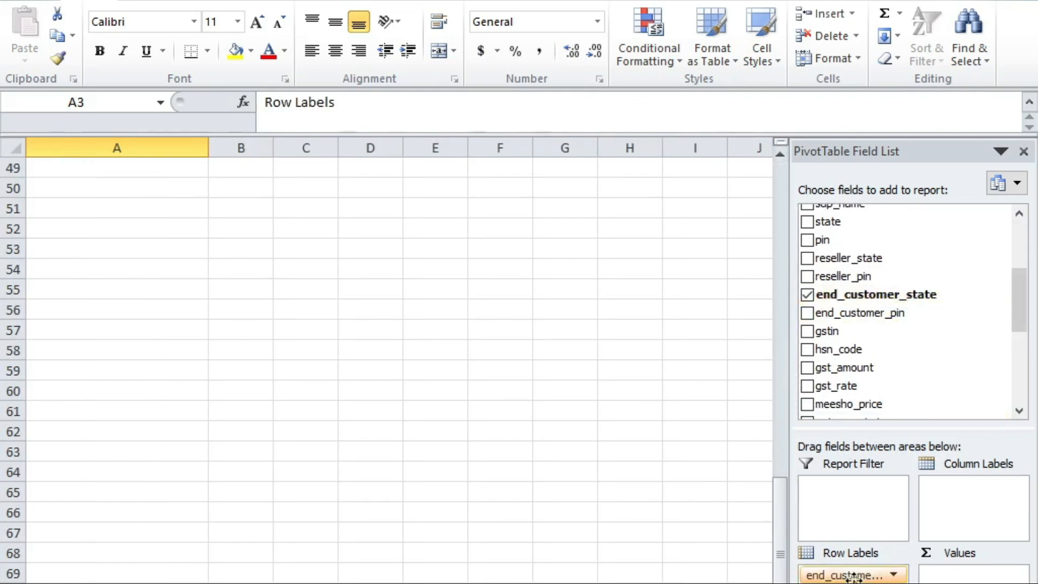
{"action": "scroll", "coordinate": [654, 551], "scroll_direction": "up", "scroll_amount": 16}
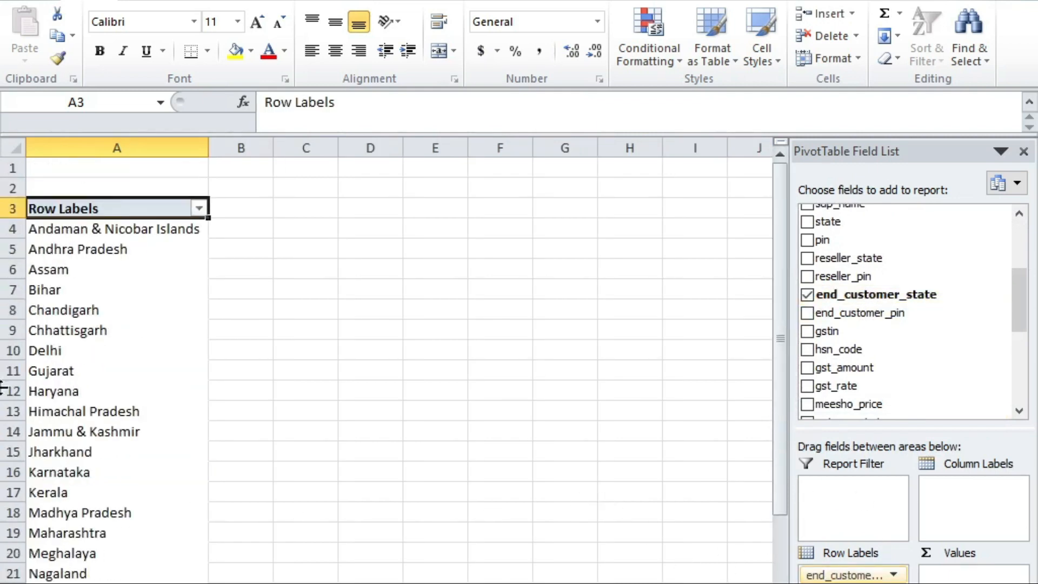
{"action": "left_click_drag", "start_coordinate": [81, 227], "coordinate": [86, 311]}
{"action": "scroll", "coordinate": [115, 392], "scroll_direction": "down", "scroll_amount": 4}
{"action": "scroll", "coordinate": [656, 331], "scroll_direction": "up", "scroll_amount": 4}
{"action": "left_click_drag", "start_coordinate": [1030, 304], "coordinate": [1029, 354]}
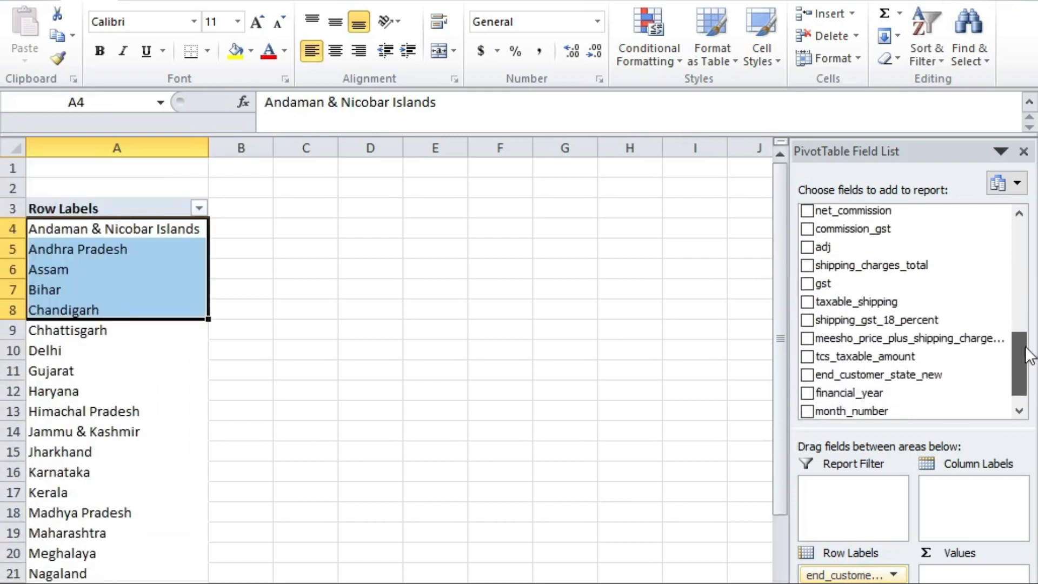
{"action": "left_click", "coordinate": [807, 356]}
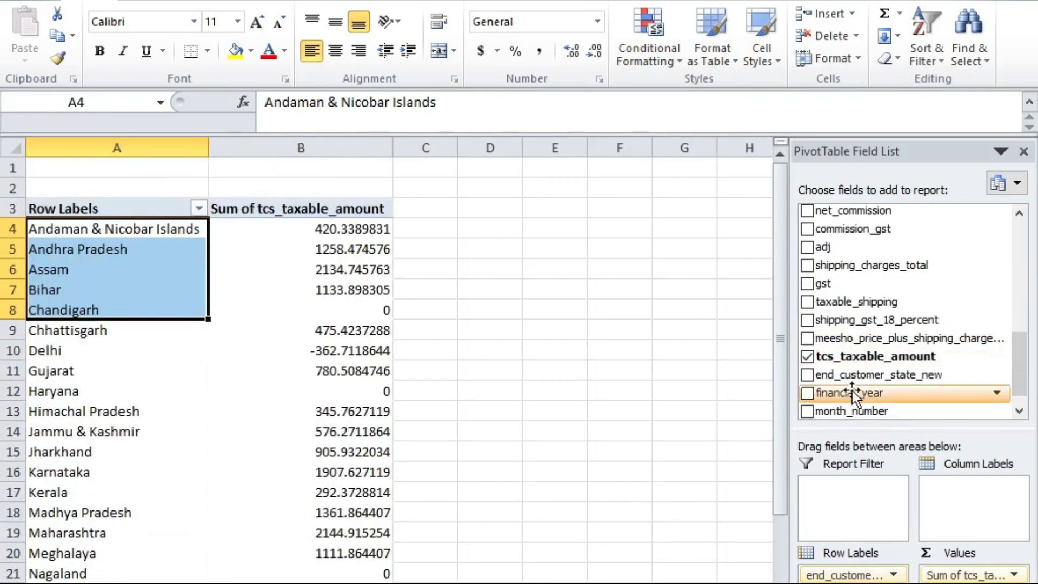
Step: Check the state totals for Chandigarh, Haryana, Jharkhand and Kerala
{"action": "left_click", "coordinate": [102, 244]}
{"action": "left_click", "coordinate": [142, 310]}
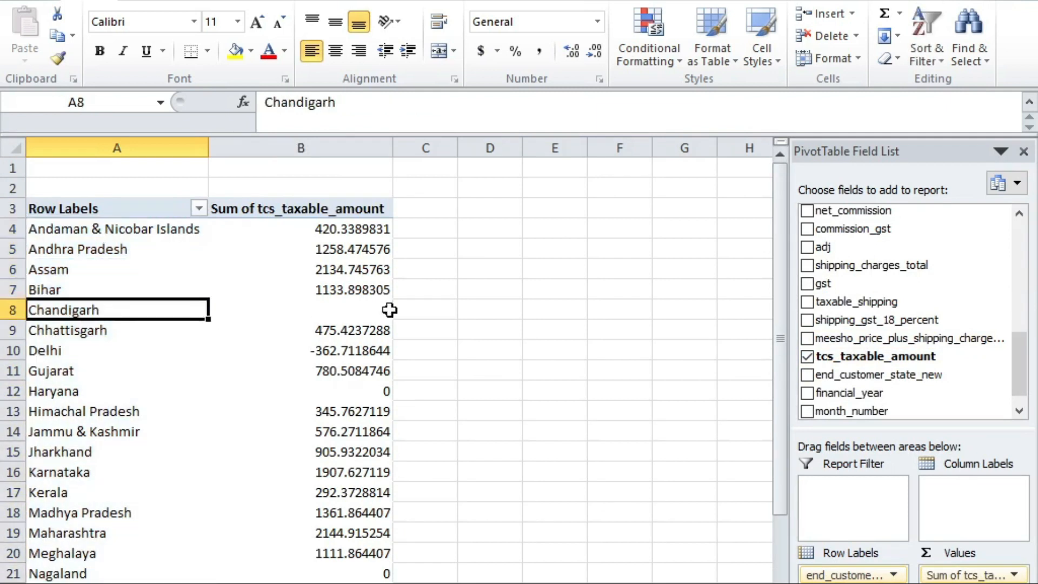
{"action": "left_click", "coordinate": [387, 310]}
{"action": "left_click", "coordinate": [70, 314]}
{"action": "left_click", "coordinate": [313, 305]}
{"action": "left_click", "coordinate": [56, 392]}
{"action": "left_click", "coordinate": [331, 397]}
{"action": "left_click", "coordinate": [84, 451]}
{"action": "left_click", "coordinate": [297, 456]}
{"action": "left_click", "coordinate": [100, 503]}
{"action": "left_click", "coordinate": [364, 492]}
Step: Check the Uttarakhand and West Bengal totals and the 32289.83051 grand total
{"action": "scroll", "coordinate": [373, 465], "scroll_direction": "down", "scroll_amount": 7}
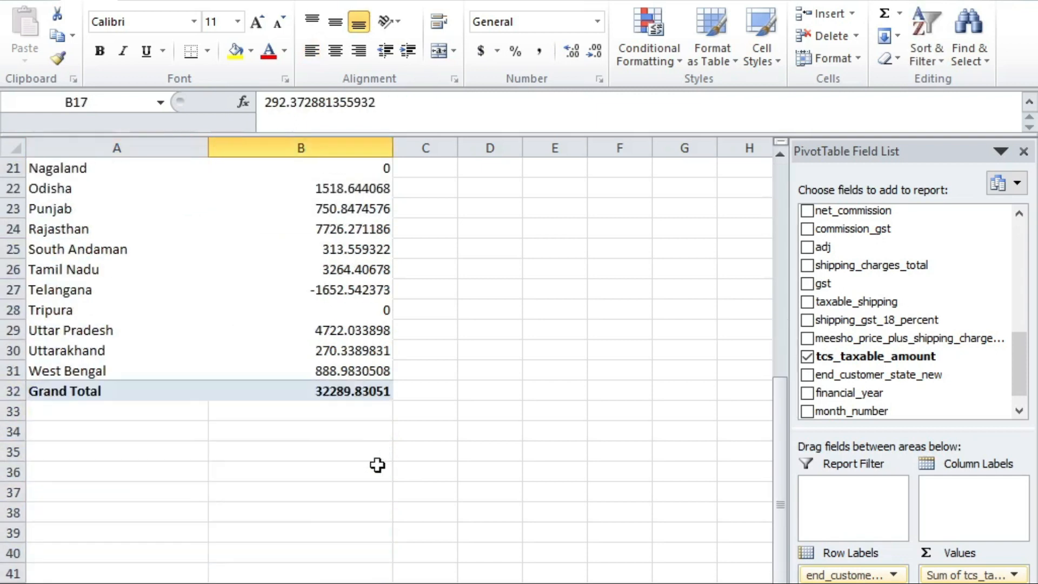
{"action": "left_click", "coordinate": [326, 371]}
{"action": "left_click", "coordinate": [65, 351]}
{"action": "left_click", "coordinate": [81, 330]}
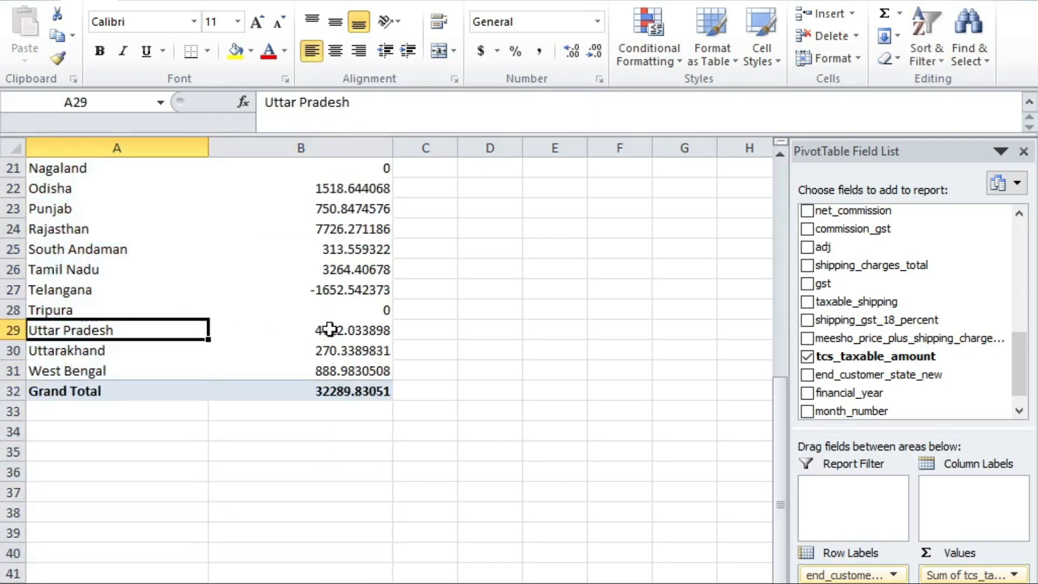
{"action": "left_click", "coordinate": [346, 354]}
{"action": "left_click", "coordinate": [325, 378]}
{"action": "left_click", "coordinate": [320, 353]}
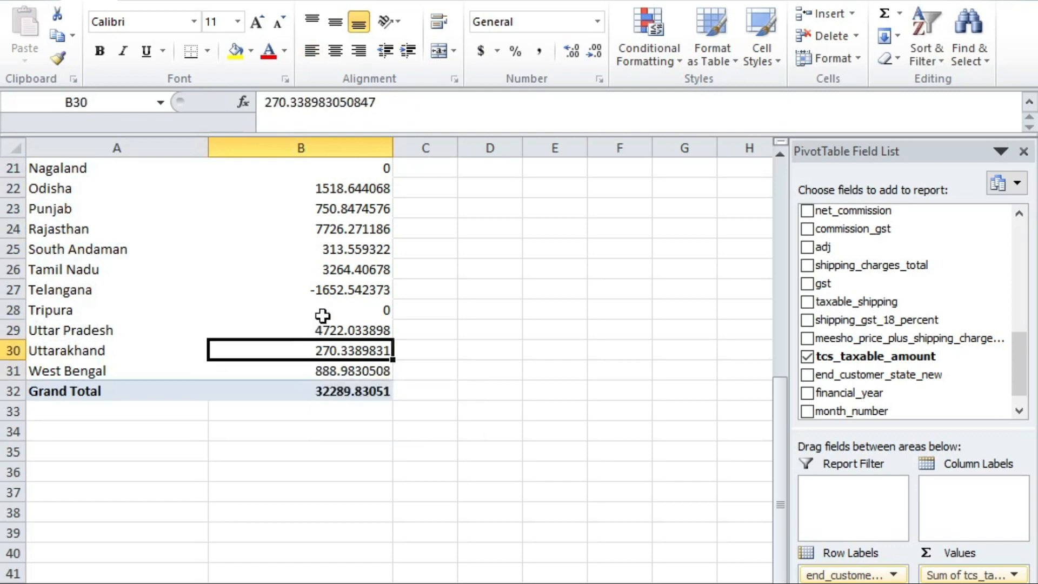
{"action": "left_click", "coordinate": [89, 391]}
{"action": "left_click", "coordinate": [301, 390]}
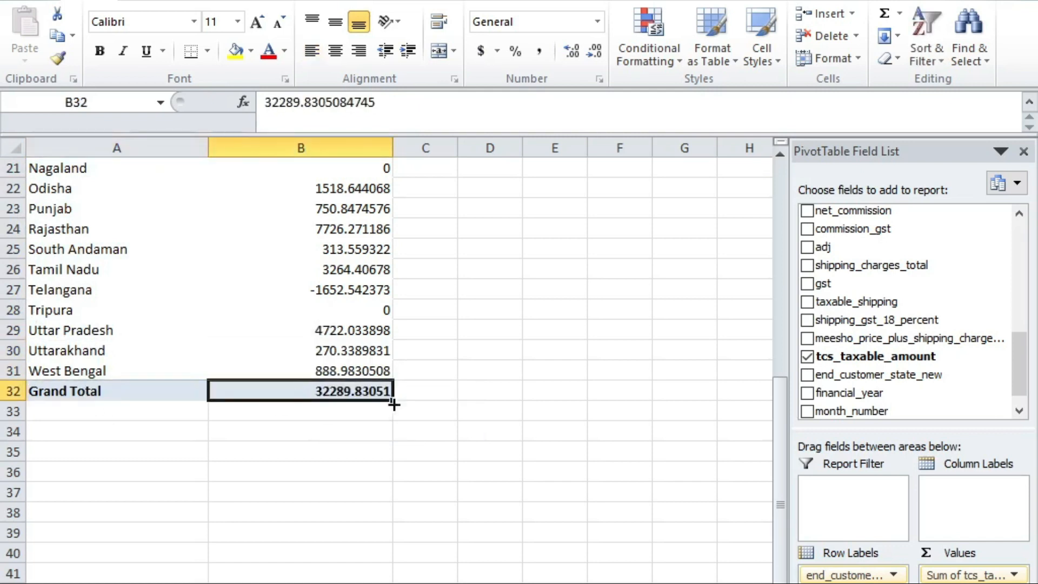
{"action": "scroll", "coordinate": [900, 342], "scroll_direction": "up", "scroll_amount": 4}
{"action": "scroll", "coordinate": [899, 339], "scroll_direction": "up", "scroll_amount": 3}
{"action": "left_click_drag", "start_coordinate": [1023, 359], "coordinate": [1023, 269]}
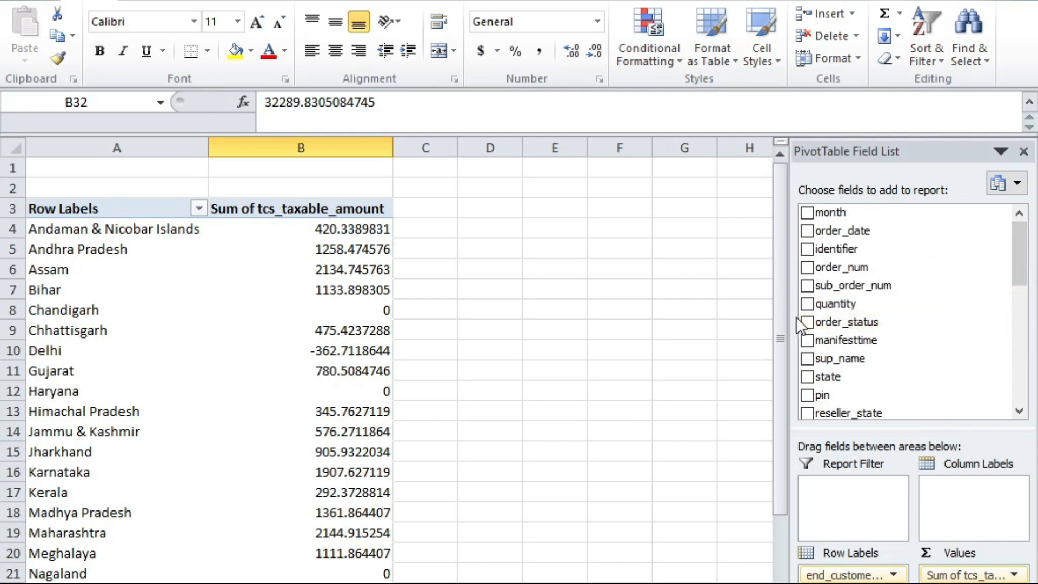
{"action": "left_click", "coordinate": [807, 304]}
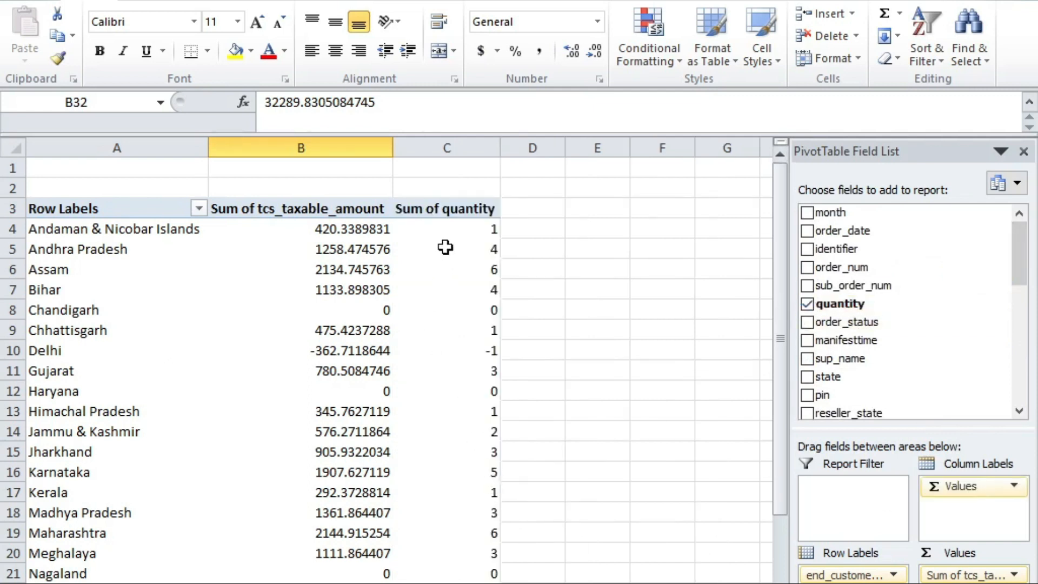
{"action": "scroll", "coordinate": [432, 270], "scroll_direction": "down", "scroll_amount": 8}
{"action": "scroll", "coordinate": [378, 335], "scroll_direction": "up", "scroll_amount": 1}
{"action": "scroll", "coordinate": [379, 308], "scroll_direction": "up", "scroll_amount": 7}
{"action": "left_click", "coordinate": [487, 230]}
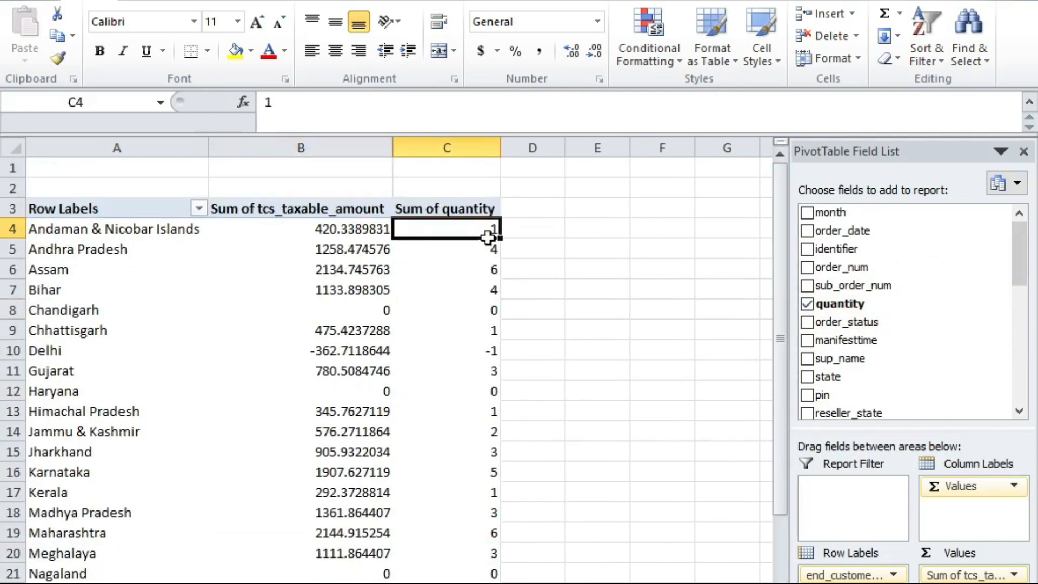
{"action": "left_click", "coordinate": [492, 452]}
{"action": "scroll", "coordinate": [570, 343], "scroll_direction": "down", "scroll_amount": 4}
{"action": "scroll", "coordinate": [493, 283], "scroll_direction": "up", "scroll_amount": 3}
{"action": "scroll", "coordinate": [491, 190], "scroll_direction": "up", "scroll_amount": 2}
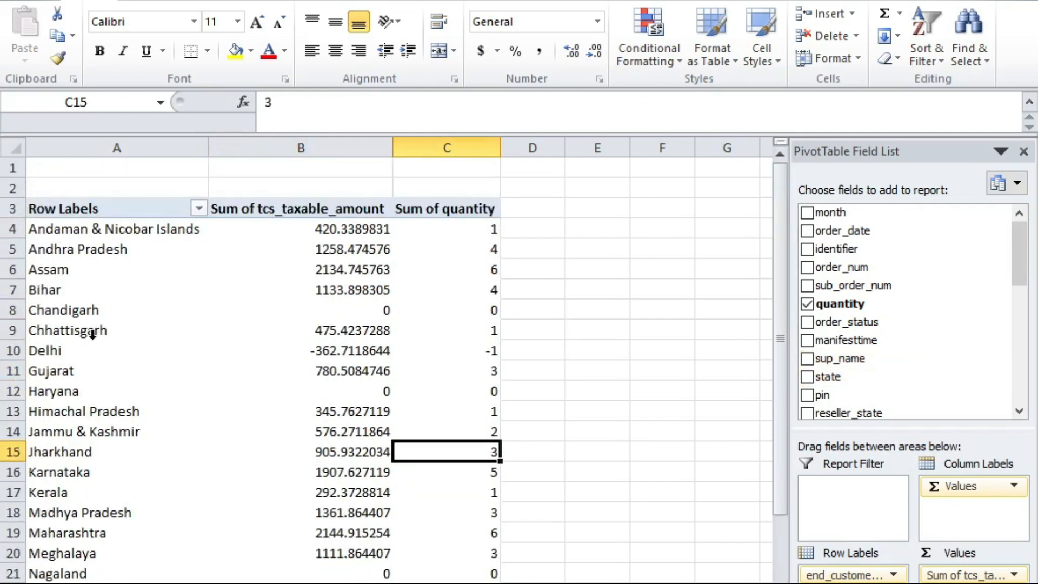
{"action": "left_click", "coordinate": [65, 352]}
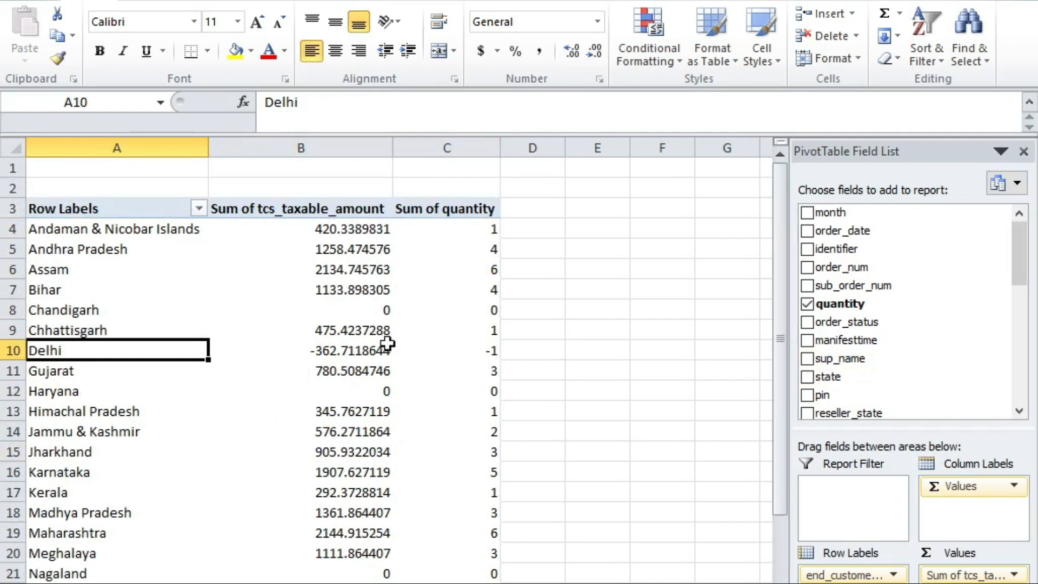
{"action": "left_click", "coordinate": [373, 365]}
{"action": "left_click", "coordinate": [307, 354]}
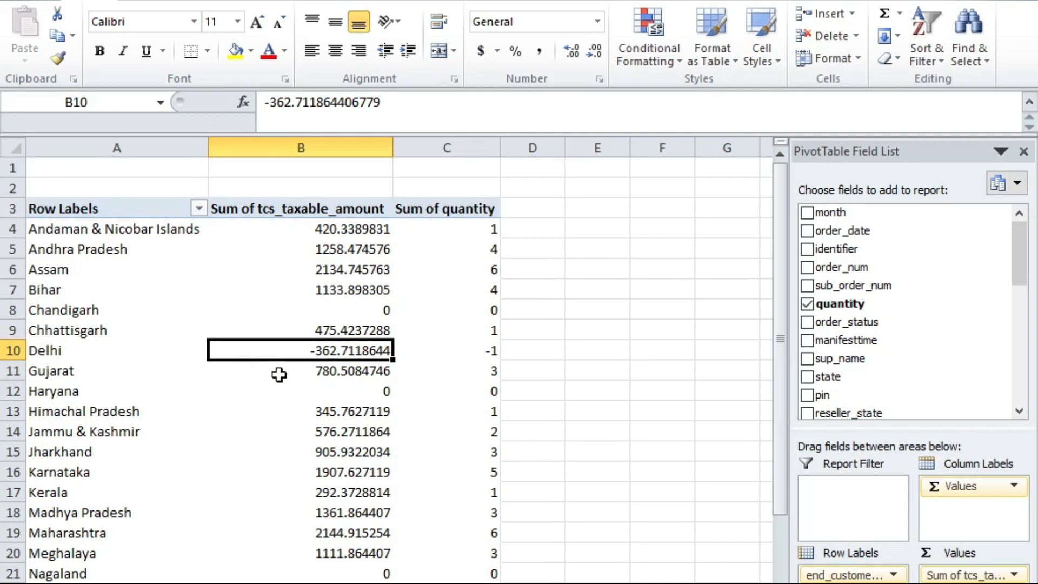
{"action": "scroll", "coordinate": [279, 375], "scroll_direction": "down", "scroll_amount": 8}
{"action": "scroll", "coordinate": [278, 377], "scroll_direction": "up", "scroll_amount": 5}
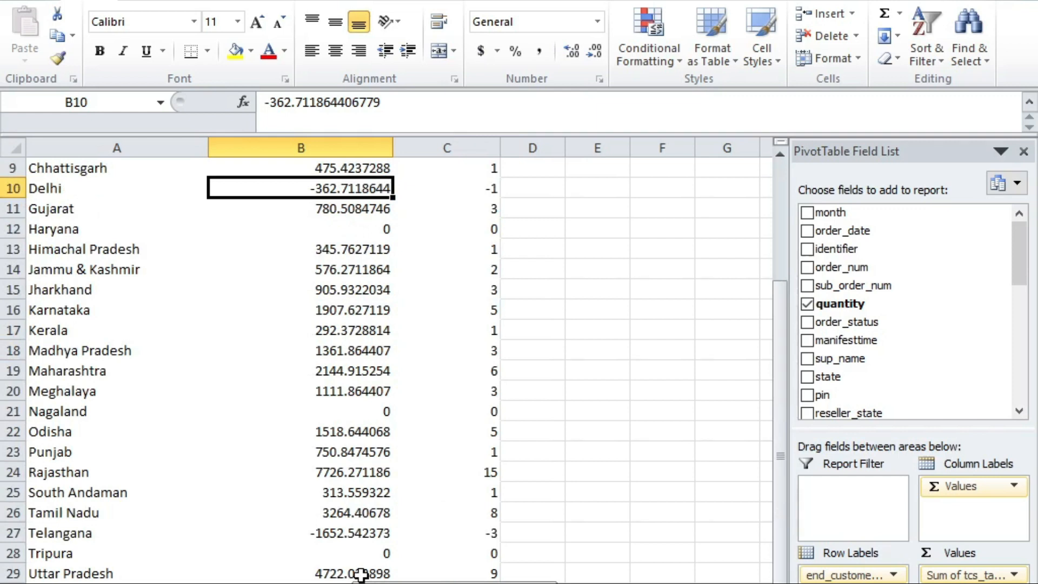
{"action": "scroll", "coordinate": [598, 487], "scroll_direction": "up", "scroll_amount": 2}
{"action": "scroll", "coordinate": [602, 460], "scroll_direction": "down", "scroll_amount": 7}
{"action": "left_click", "coordinate": [533, 414]}
{"action": "scroll", "coordinate": [578, 396], "scroll_direction": "up", "scroll_amount": 4}
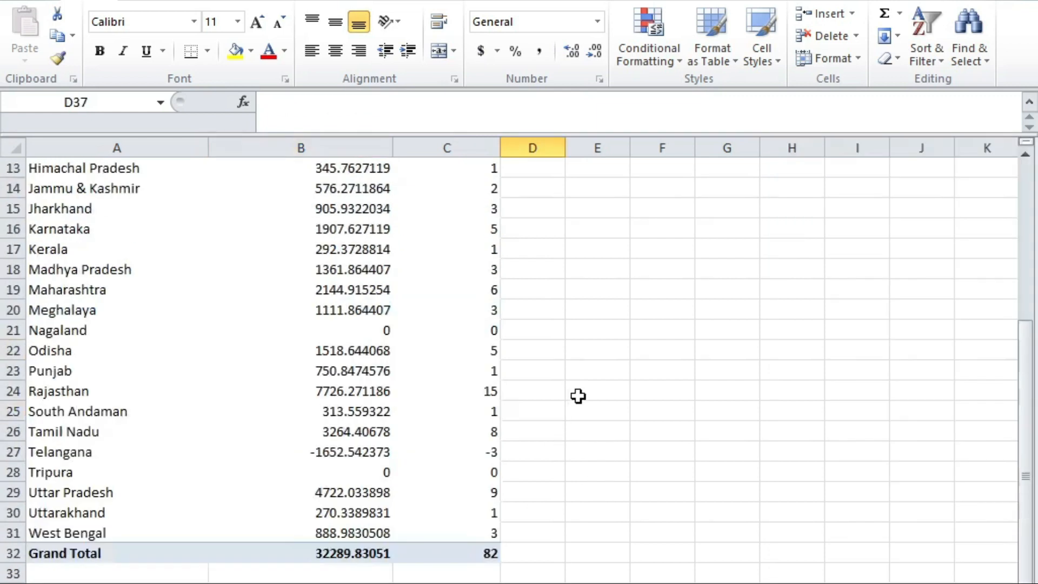
{"action": "scroll", "coordinate": [578, 396], "scroll_direction": "up", "scroll_amount": 4}
{"action": "scroll", "coordinate": [612, 354], "scroll_direction": "down", "scroll_amount": 8}
{"action": "left_click", "coordinate": [420, 378]}
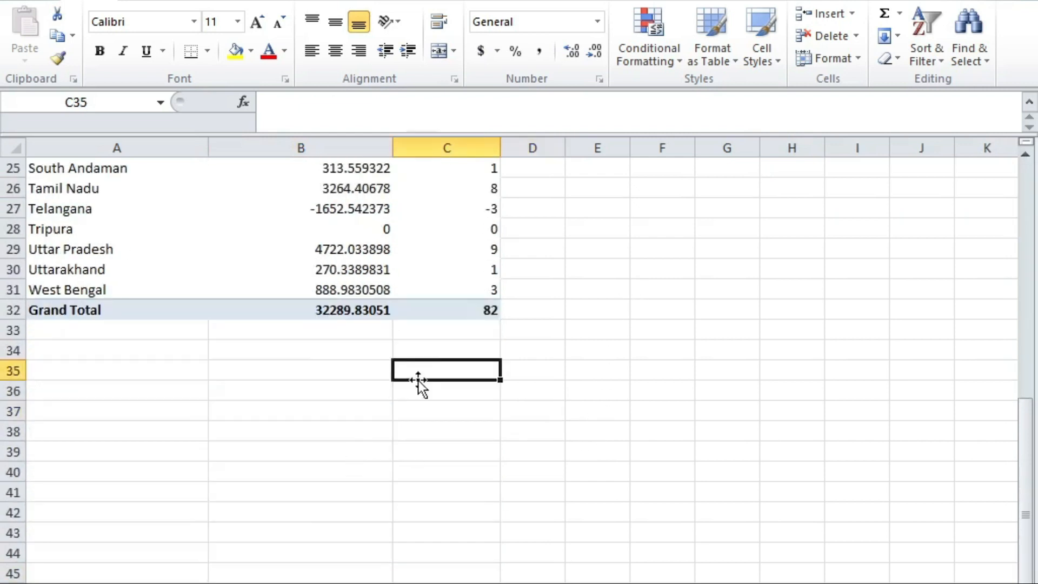
{"action": "scroll", "coordinate": [565, 343], "scroll_direction": "up", "scroll_amount": 8}
{"action": "left_click", "coordinate": [567, 349]}
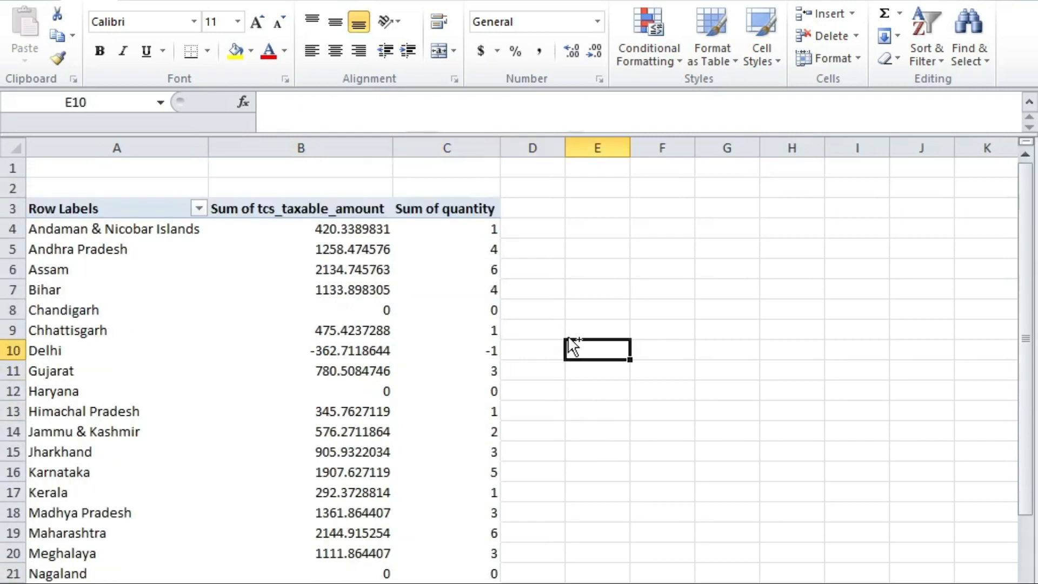
{"action": "scroll", "coordinate": [600, 321], "scroll_direction": "down", "scroll_amount": 4}
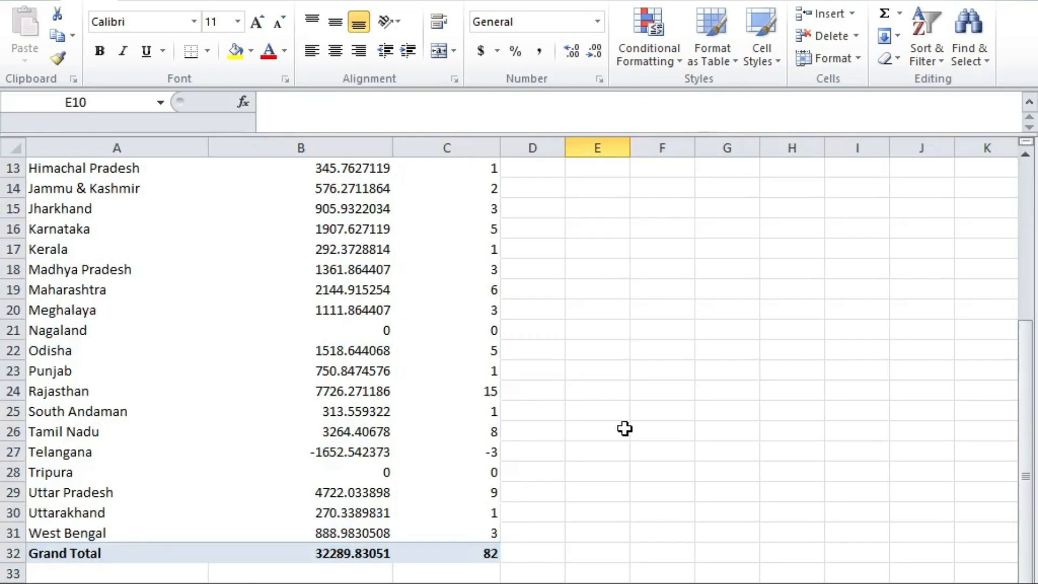
{"action": "key", "text": "alt+Tab"}
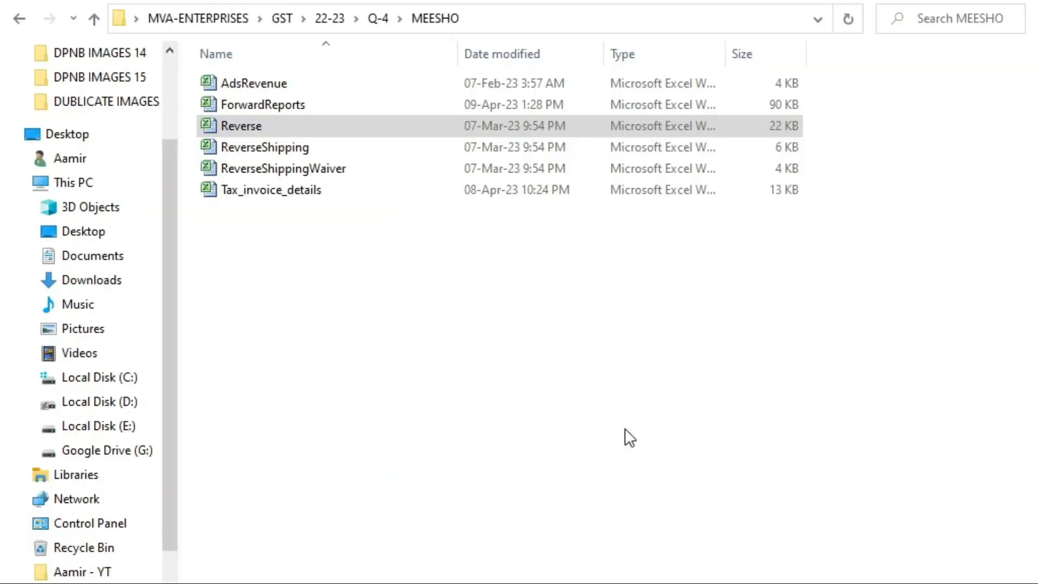
{"action": "key", "text": "alt+Tab"}
{"action": "key", "text": "alt+Tab"}
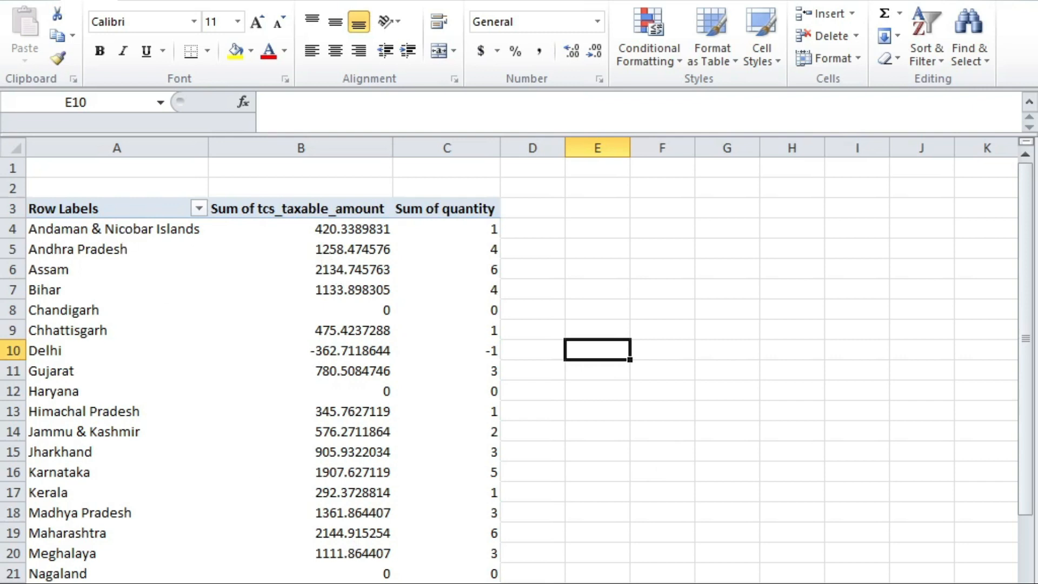
{"action": "left_click", "coordinate": [868, 576]}
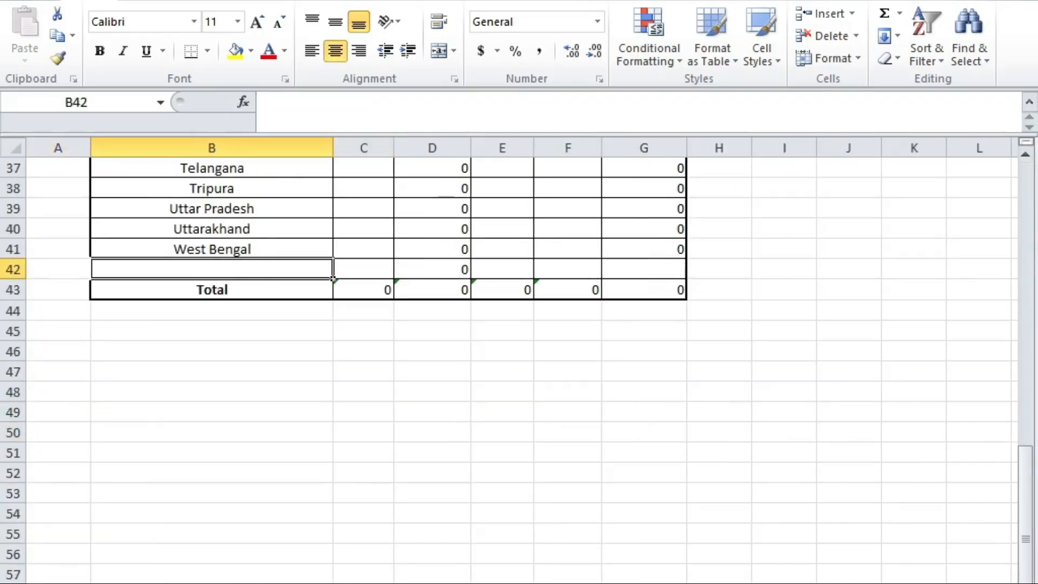
{"action": "scroll", "coordinate": [413, 354], "scroll_direction": "up", "scroll_amount": 11}
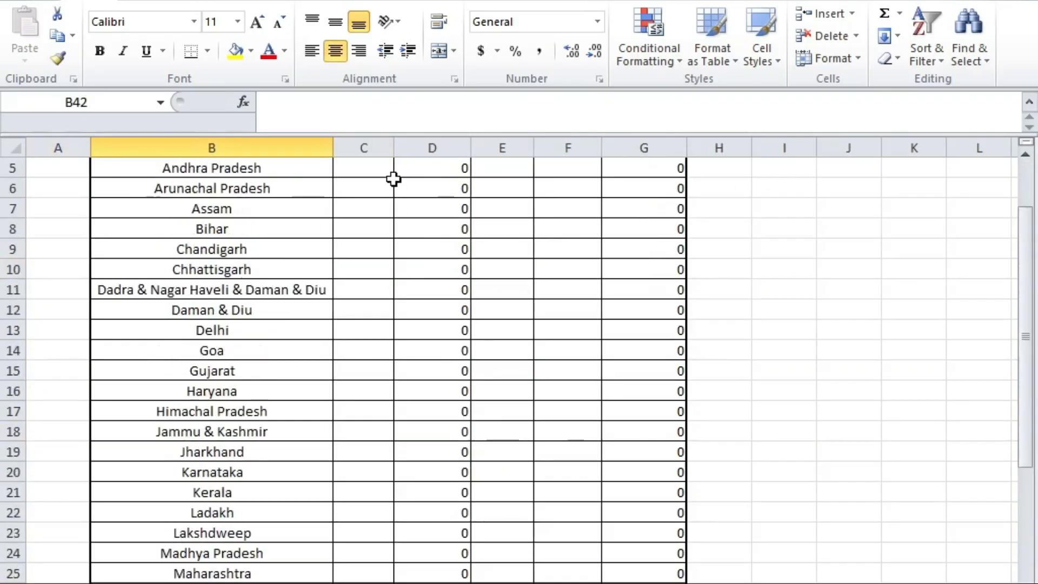
{"action": "scroll", "coordinate": [406, 195], "scroll_direction": "up", "scroll_amount": 2}
{"action": "scroll", "coordinate": [378, 276], "scroll_direction": "down", "scroll_amount": 2}
{"action": "scroll", "coordinate": [451, 304], "scroll_direction": "down", "scroll_amount": 3}
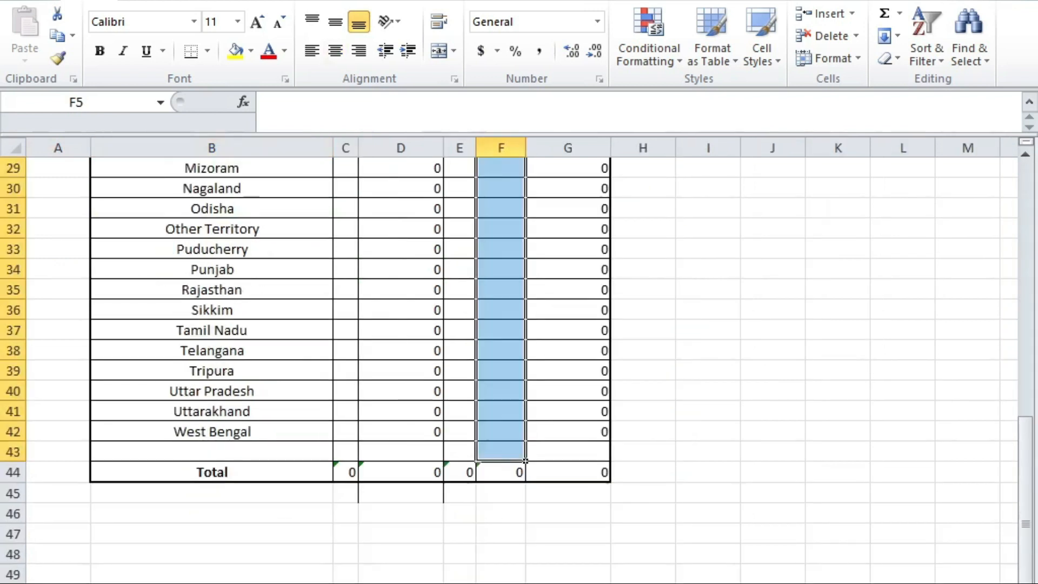
{"action": "scroll", "coordinate": [389, 413], "scroll_direction": "up", "scroll_amount": 10}
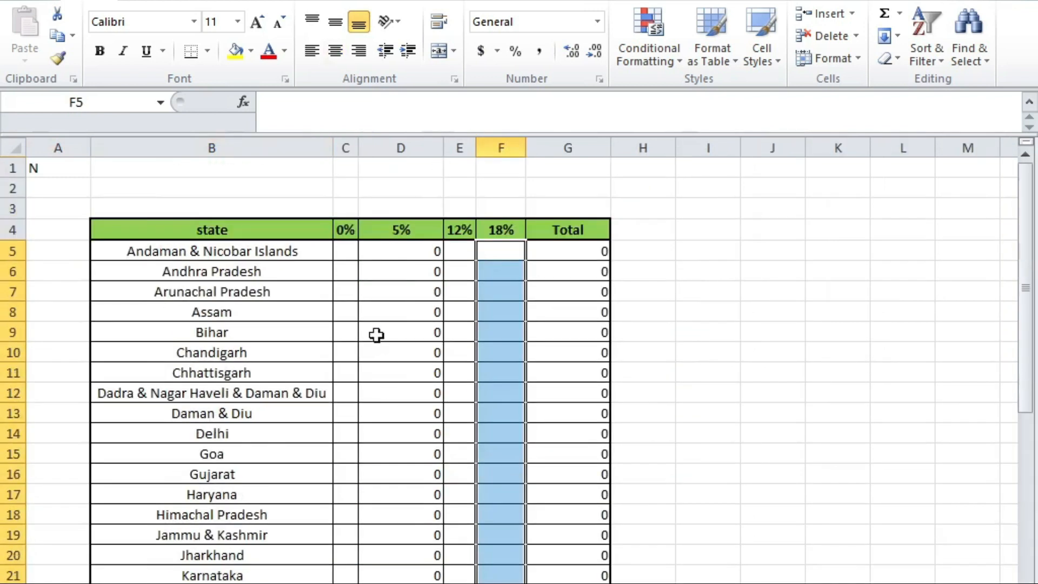
{"action": "scroll", "coordinate": [490, 297], "scroll_direction": "down", "scroll_amount": 7}
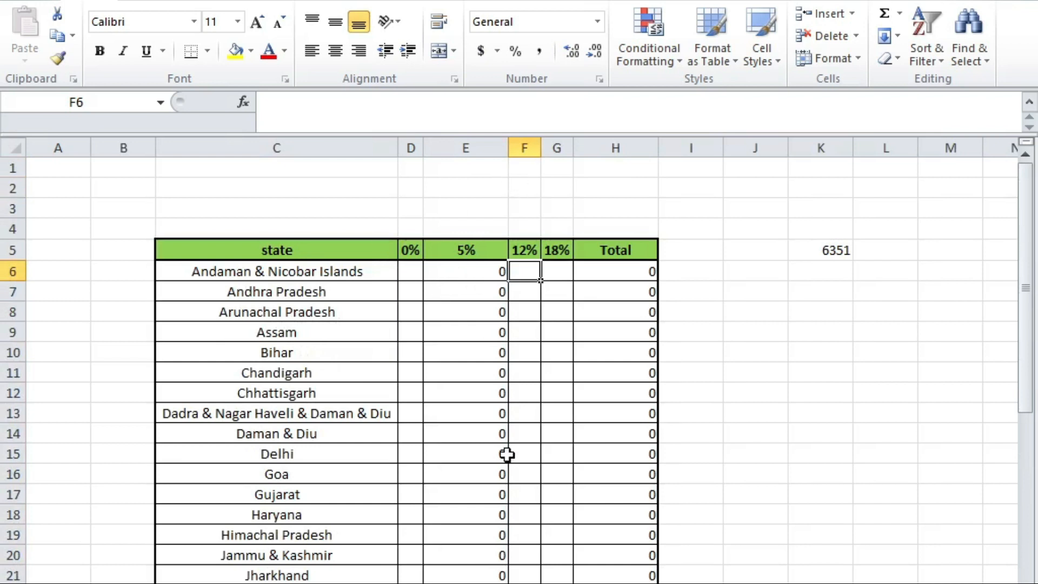
{"action": "scroll", "coordinate": [507, 454], "scroll_direction": "down", "scroll_amount": 5}
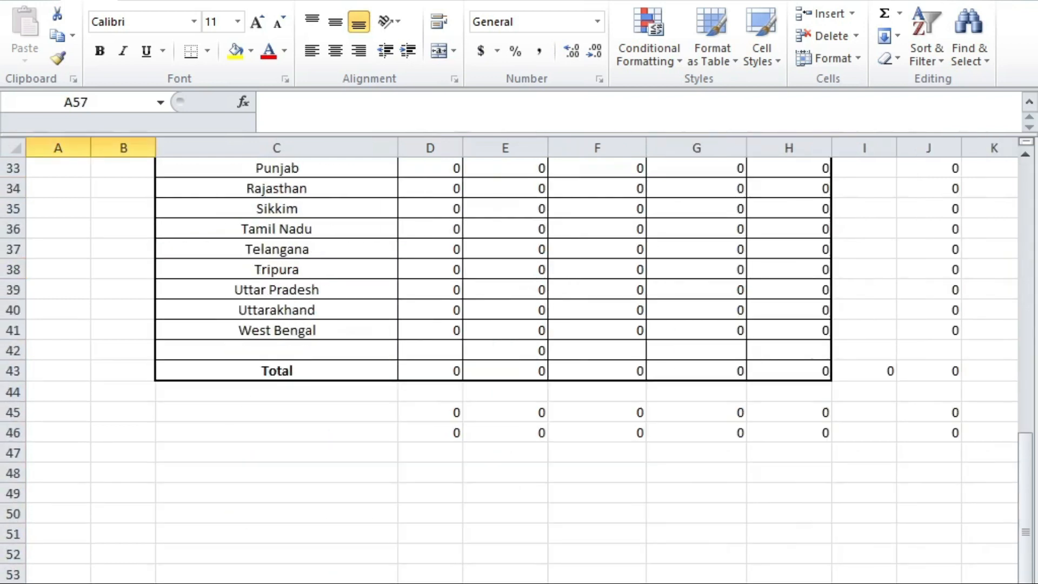
{"action": "scroll", "coordinate": [354, 466], "scroll_direction": "up", "scroll_amount": 10}
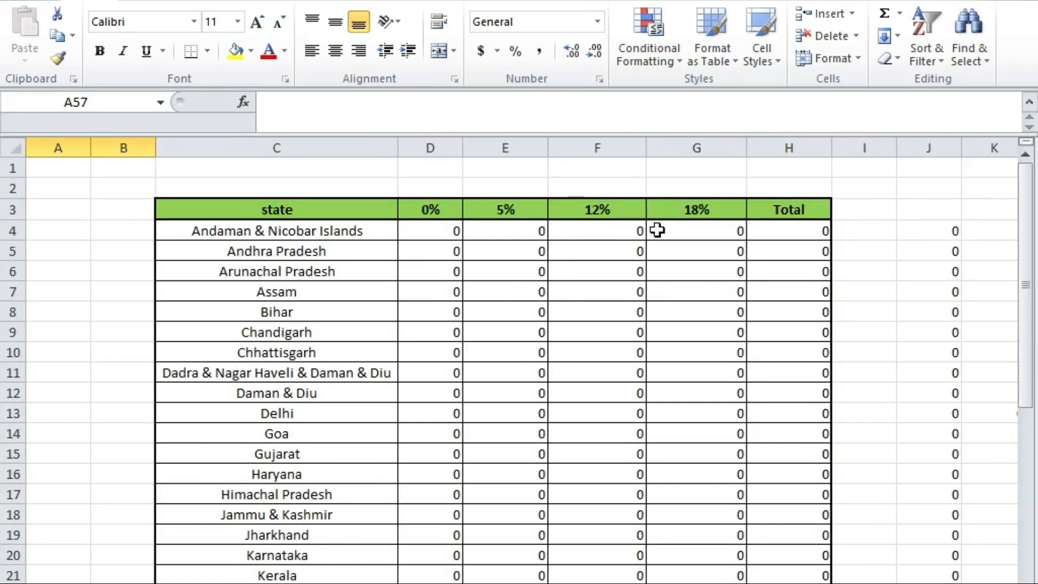
{"action": "scroll", "coordinate": [378, 419], "scroll_direction": "down", "scroll_amount": 13}
{"action": "scroll", "coordinate": [547, 440], "scroll_direction": "up", "scroll_amount": 12}
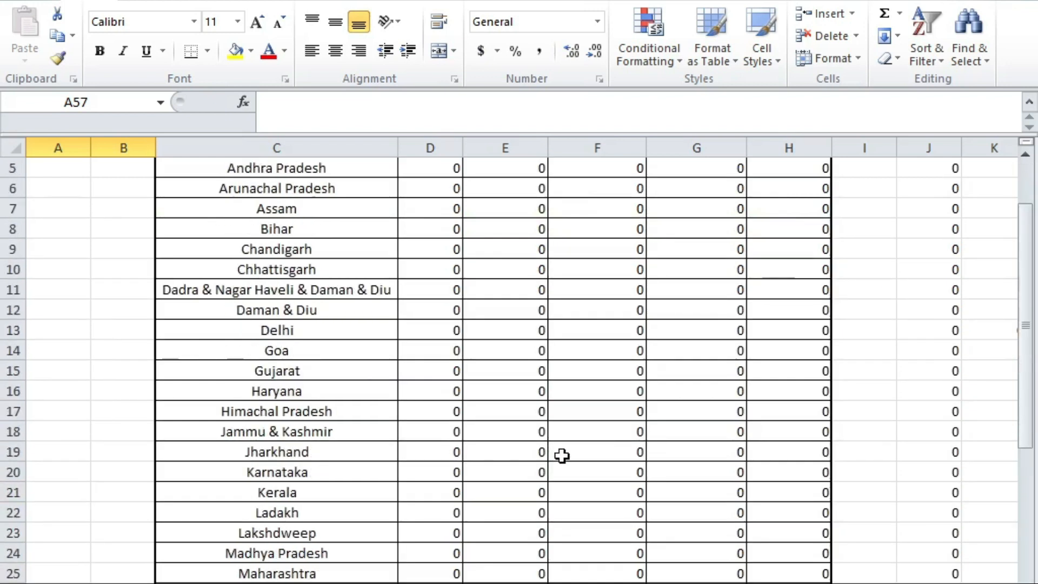
{"action": "key", "text": "alt+Tab"}
{"action": "scroll", "coordinate": [579, 407], "scroll_direction": "up", "scroll_amount": 2}
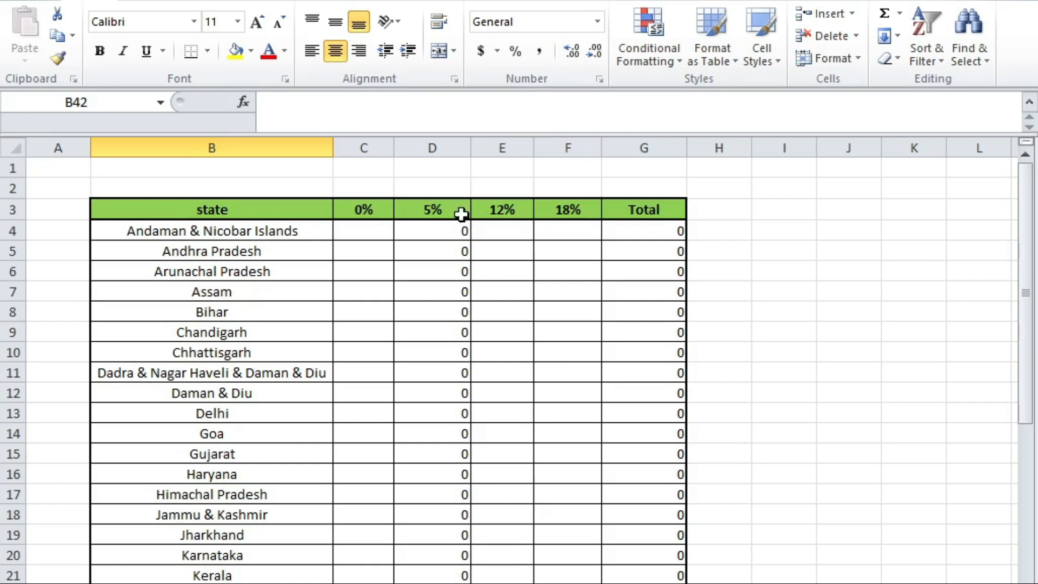
{"action": "left_click", "coordinate": [447, 225]}
{"action": "key", "text": "alt+Tab"}
{"action": "key", "text": "Left"}
{"action": "key", "text": "Left"}
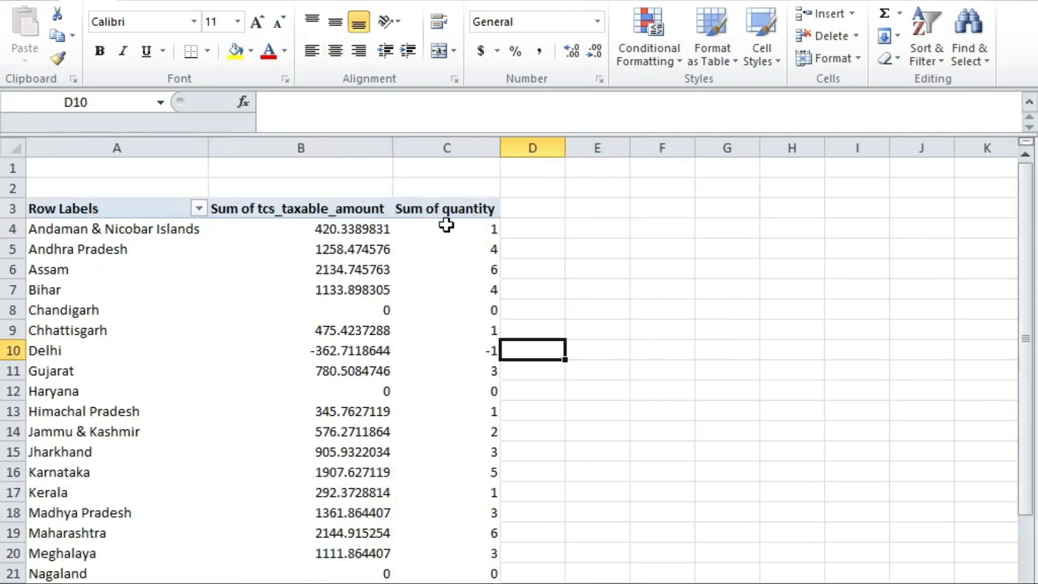
{"action": "key", "text": "Up"}
{"action": "key", "text": "Left"}
{"action": "key", "text": "Left"}
{"action": "key", "text": "Up"}
{"action": "key", "text": "Up"}
{"action": "key", "text": "Up"}
{"action": "key", "text": "Up"}
{"action": "key", "text": "Up"}
{"action": "key", "text": "Right"}
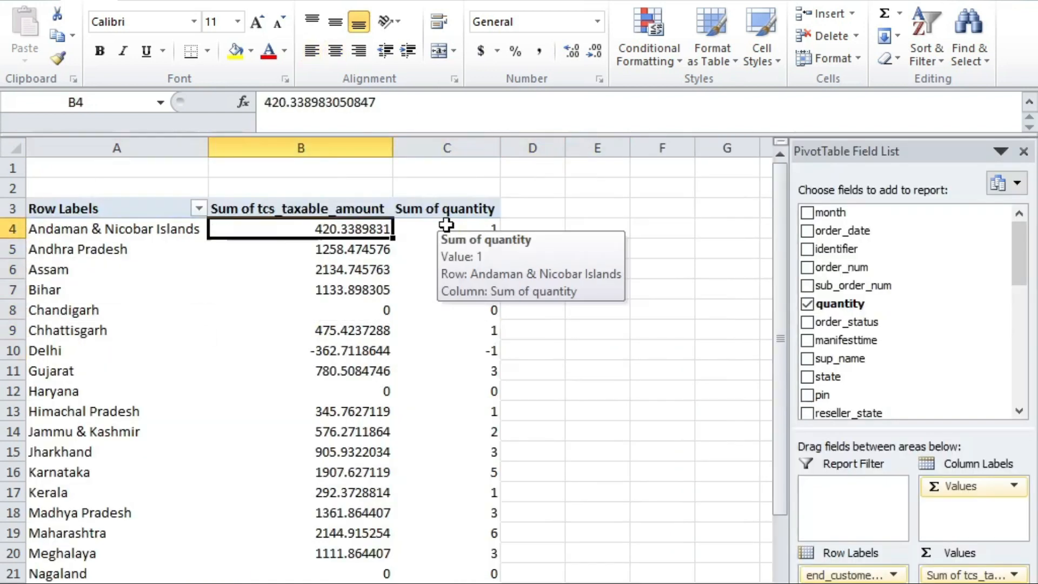
{"action": "key", "text": "shift+Down"}
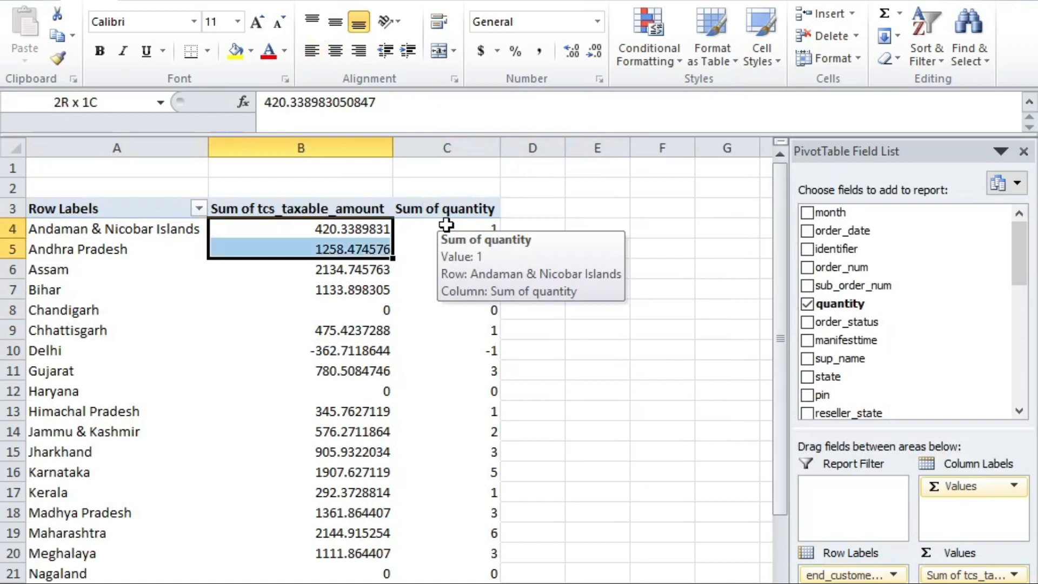
{"action": "key", "text": "shift+Down"}
{"action": "key", "text": "shift+Down"}
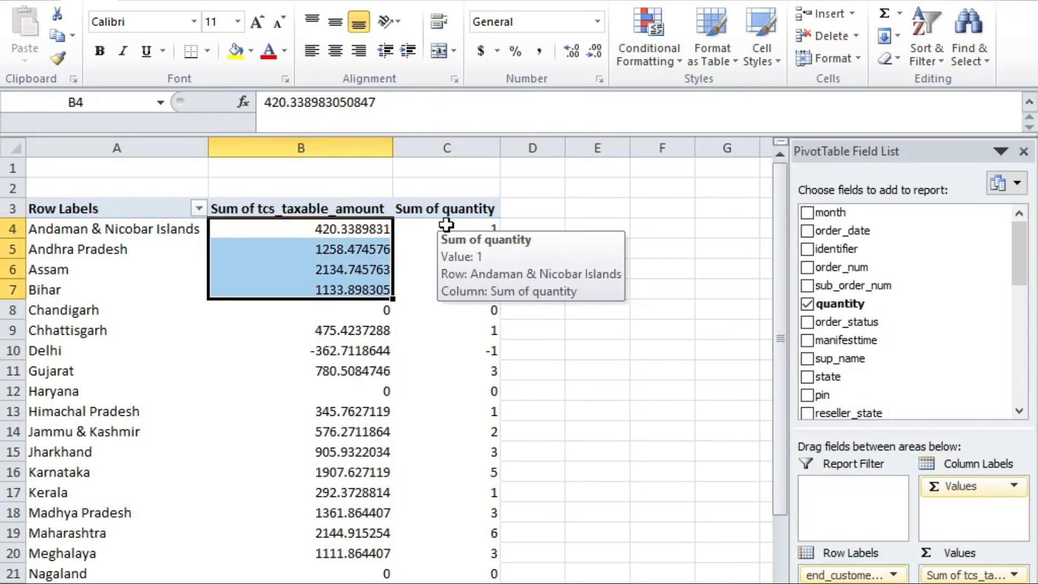
{"action": "key", "text": "alt+Tab"}
{"action": "key", "text": "alt+Tab"}
{"action": "key", "text": "alt+Tab"}
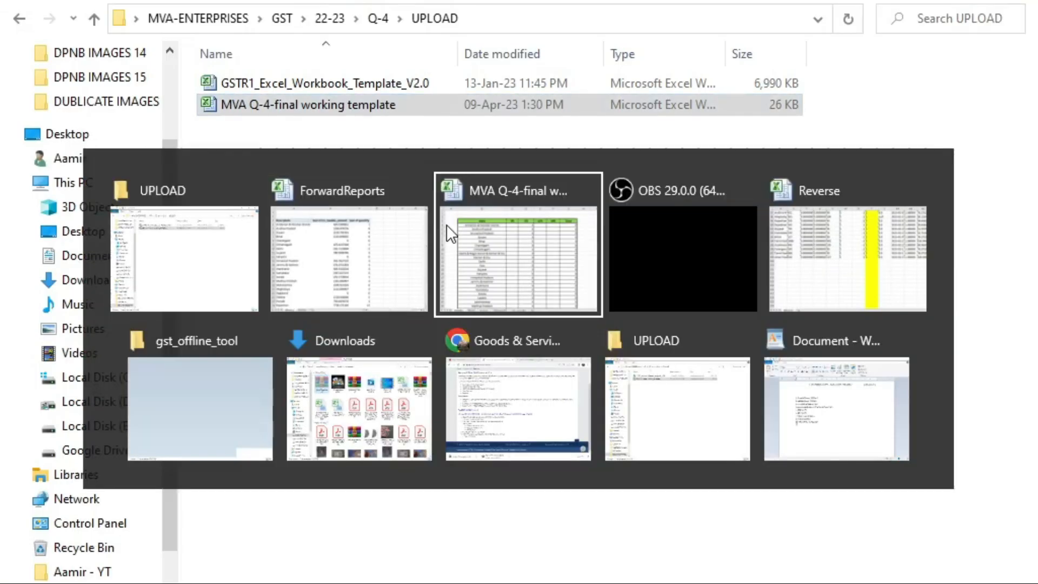
{"action": "key", "text": "Left"}
{"action": "key", "text": "Right"}
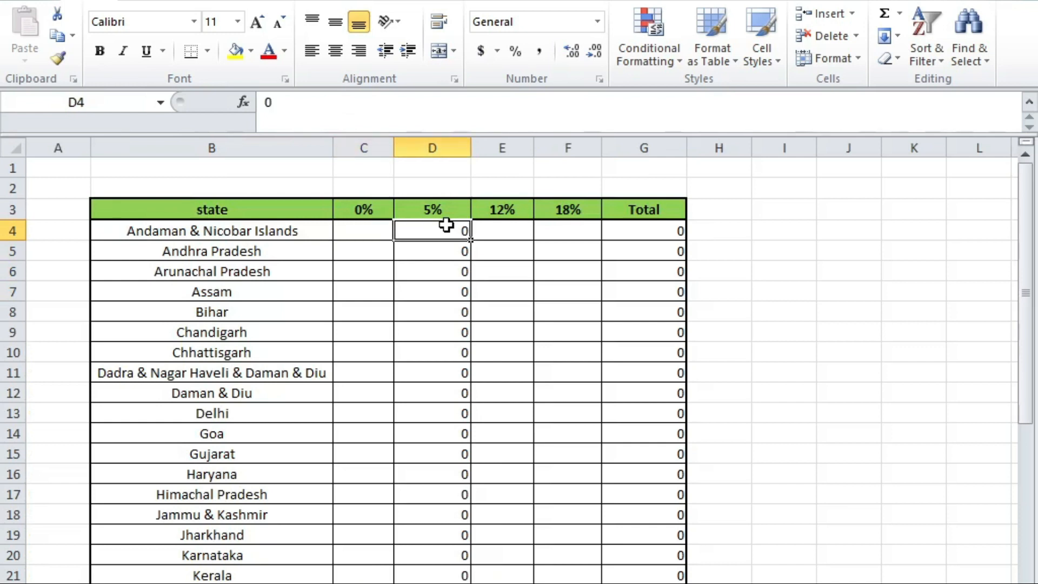
{"action": "key", "text": "shift+Down"}
{"action": "key", "text": "shift+Down"}
{"action": "key", "text": "shift+Down"}
{"action": "key", "text": "shift+Down"}
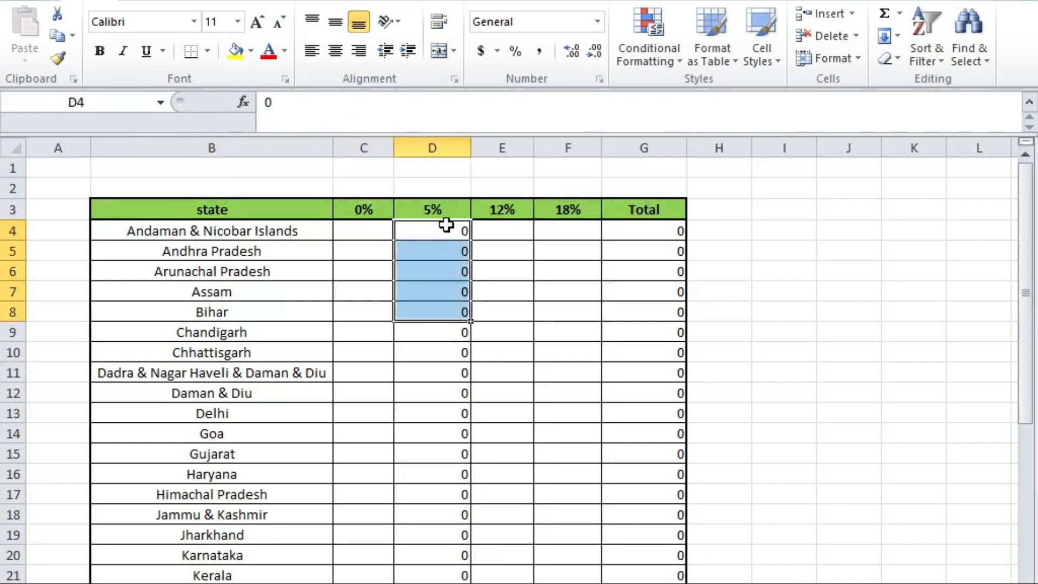
{"action": "key", "text": "alt+Tab"}
{"action": "key", "text": "alt+Tab"}
{"action": "key", "text": "alt+Tab"}
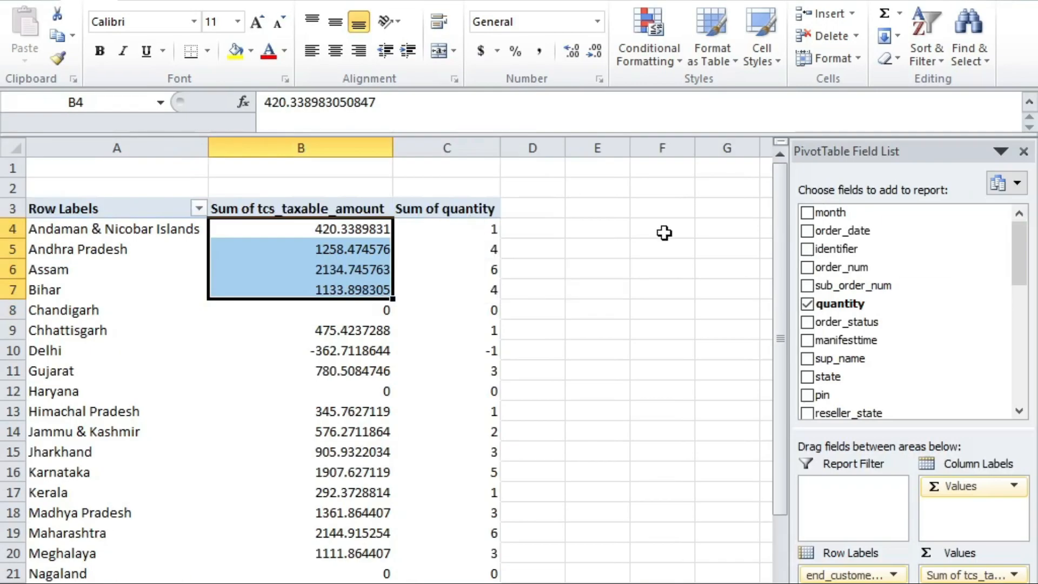
{"action": "scroll", "coordinate": [664, 232], "scroll_direction": "down", "scroll_amount": 16}
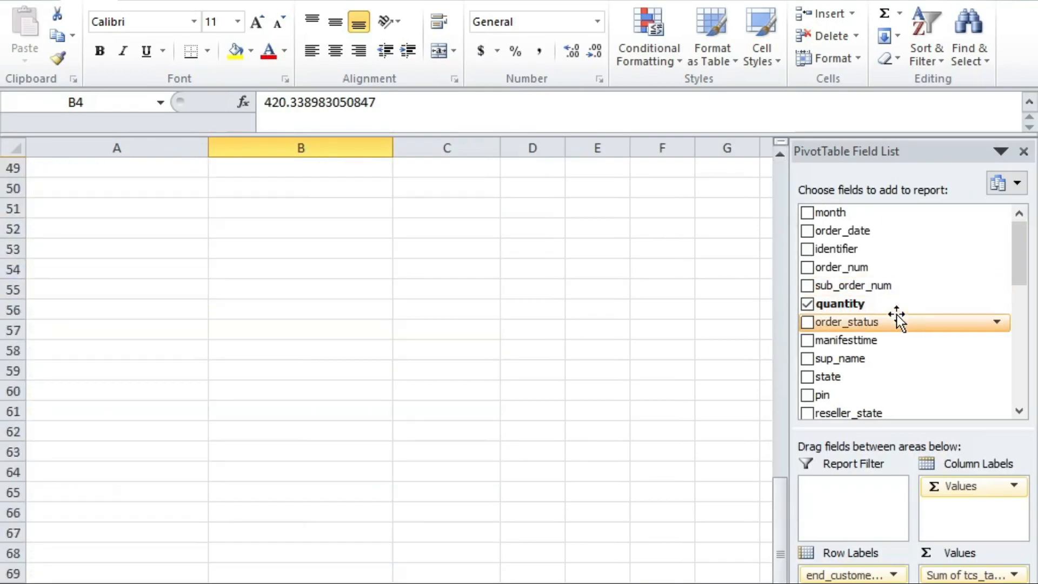
Step: Add gst_rate to the pivot and move it into the Report Filter area
{"action": "scroll", "coordinate": [896, 314], "scroll_direction": "up", "scroll_amount": 12}
{"action": "left_click", "coordinate": [1004, 250]}
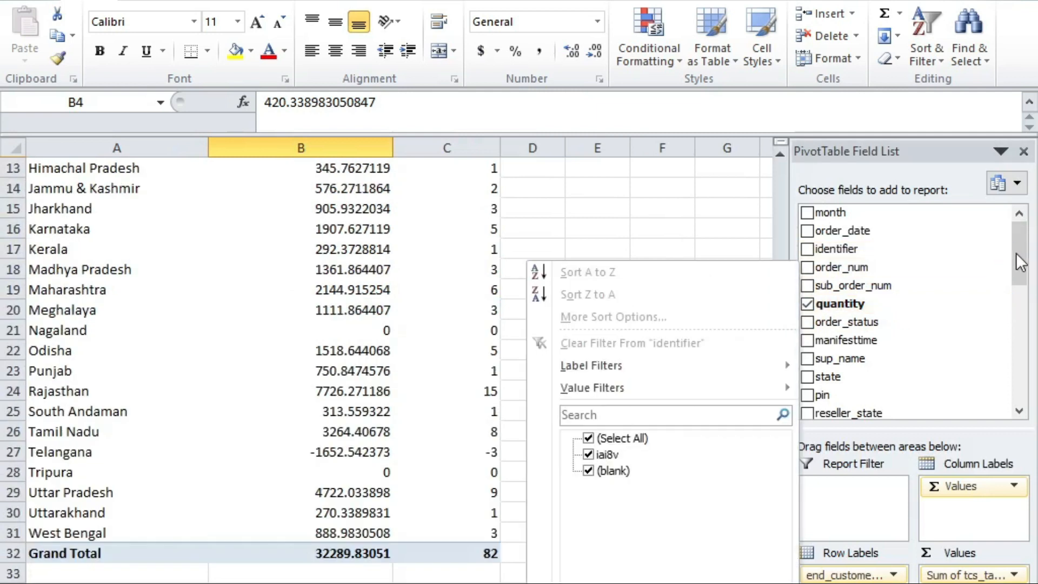
{"action": "left_click", "coordinate": [1016, 252]}
{"action": "left_click_drag", "start_coordinate": [1017, 252], "coordinate": [1023, 329]}
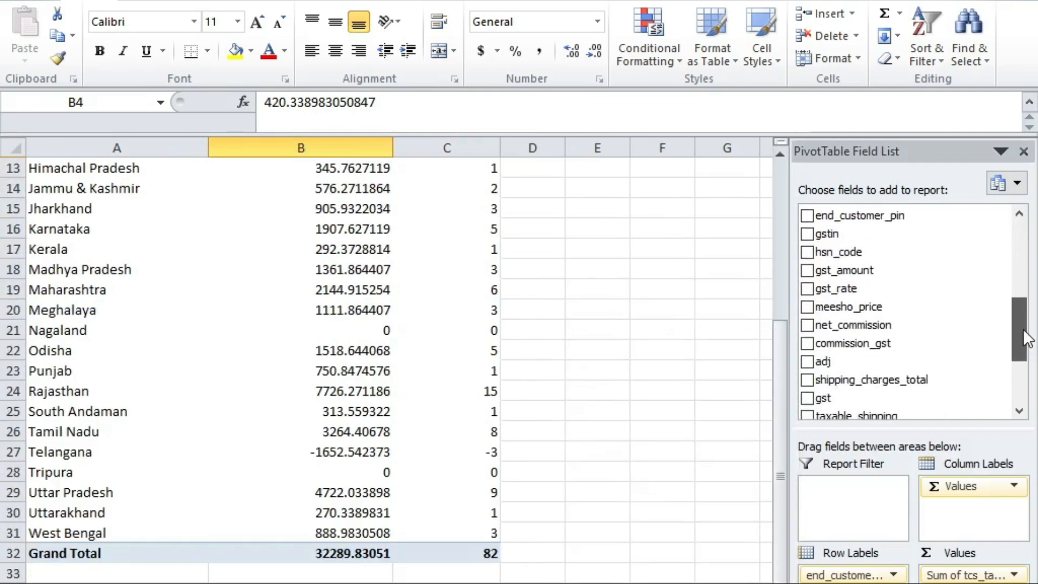
{"action": "left_click", "coordinate": [808, 288]}
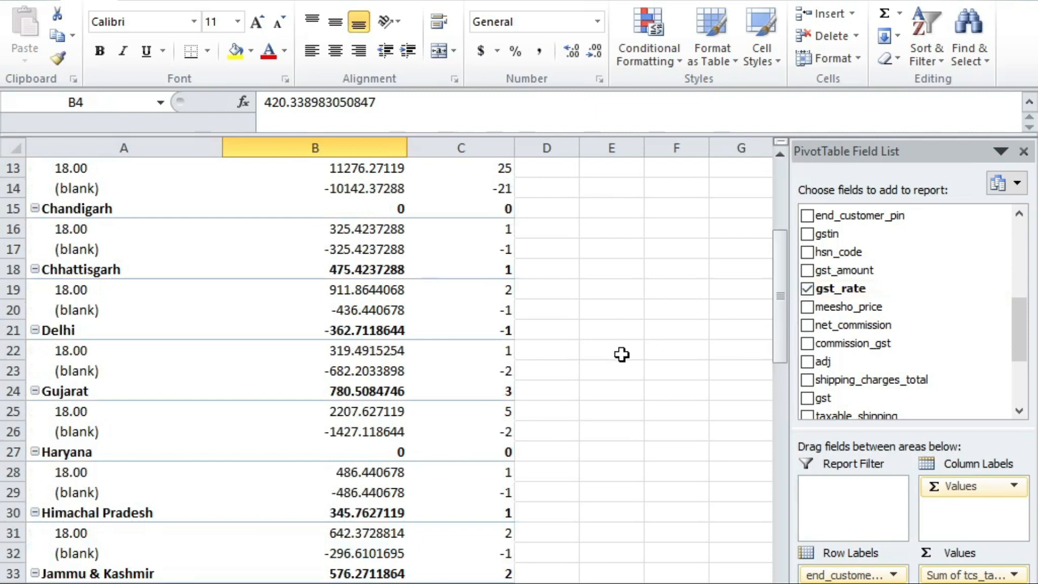
{"action": "left_click_drag", "start_coordinate": [832, 583], "coordinate": [819, 511]}
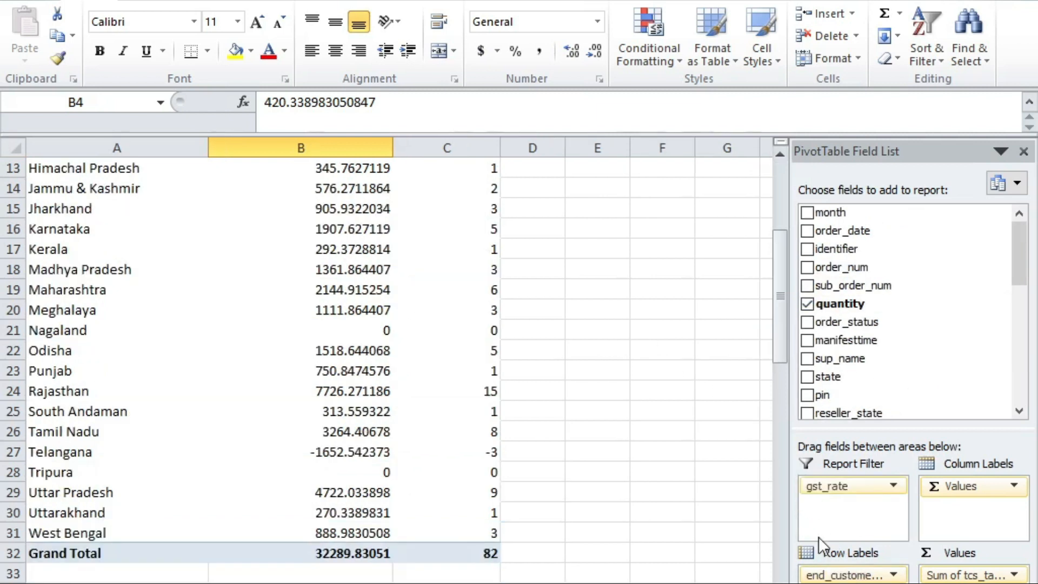
{"action": "left_click", "coordinate": [702, 333]}
{"action": "scroll", "coordinate": [426, 392], "scroll_direction": "up", "scroll_amount": 4}
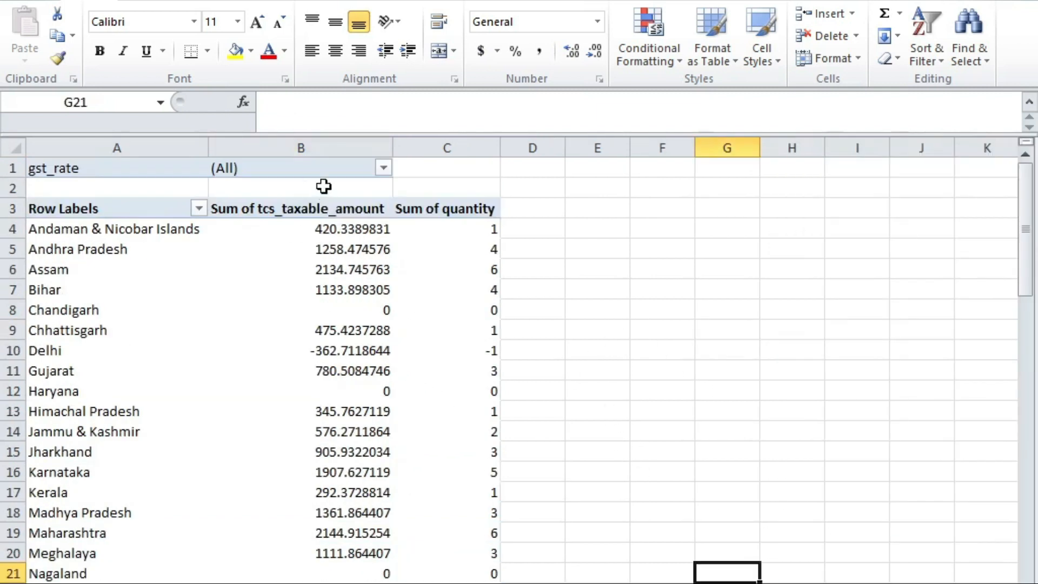
Step: Filter gst_rate to 18.00 by unchecking (blank), then reopen the filter and uncheck 18.00
{"action": "left_click", "coordinate": [351, 174]}
{"action": "left_click", "coordinate": [383, 168]}
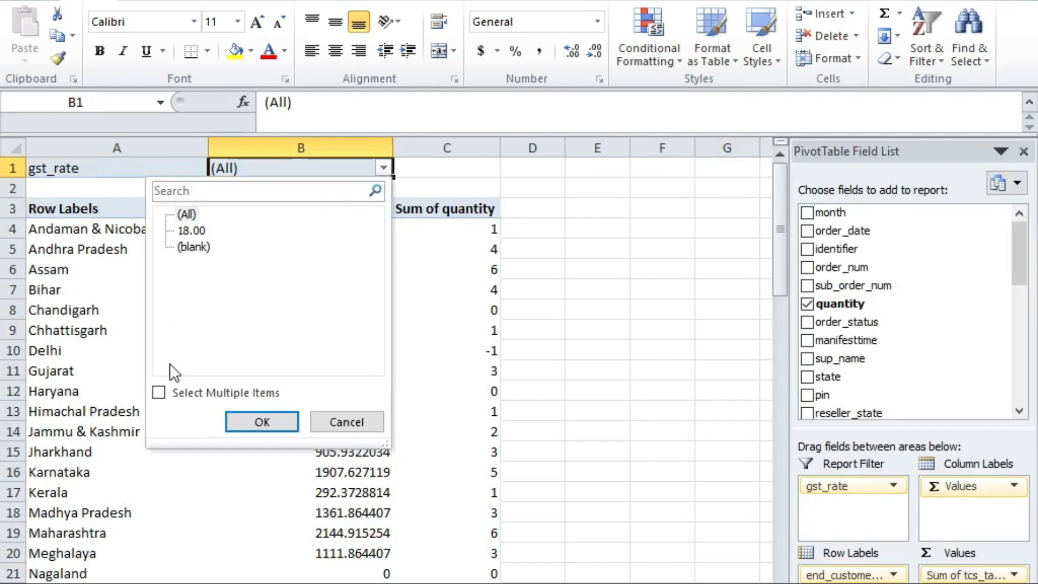
{"action": "left_click", "coordinate": [159, 392]}
{"action": "left_click", "coordinate": [181, 247]}
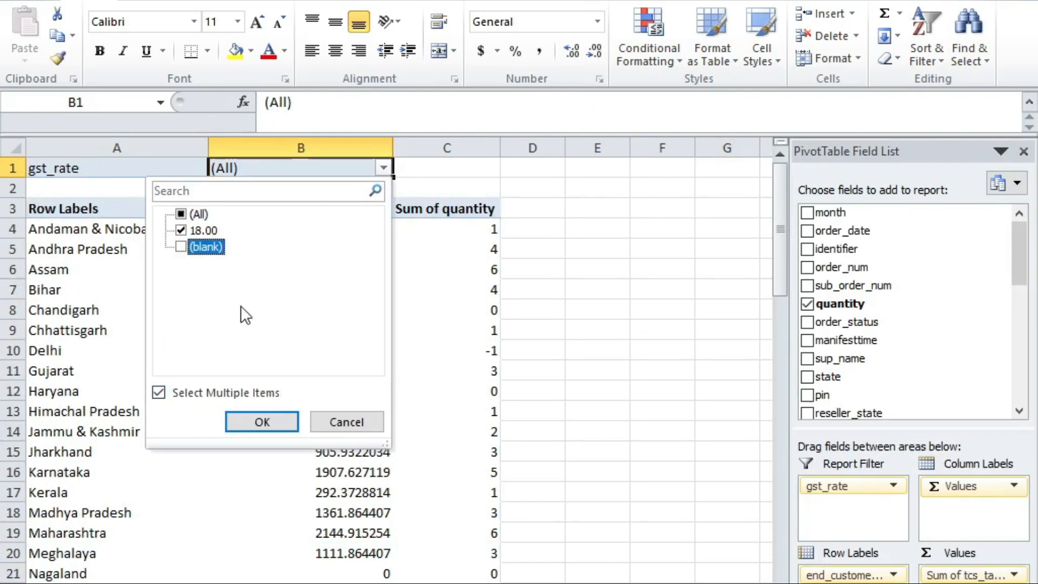
{"action": "left_click", "coordinate": [273, 422]}
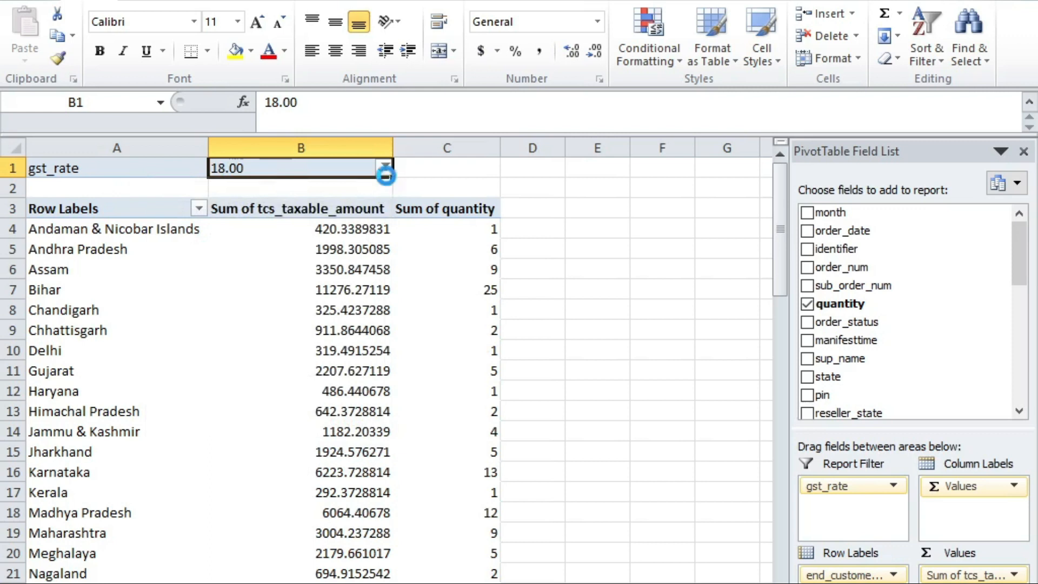
{"action": "left_click", "coordinate": [383, 168]}
{"action": "left_click", "coordinate": [181, 230]}
Step: Set the gst_rate filter to (blank) only, showing negative returns like Bihar's -10142.37288
{"action": "left_click", "coordinate": [180, 247]}
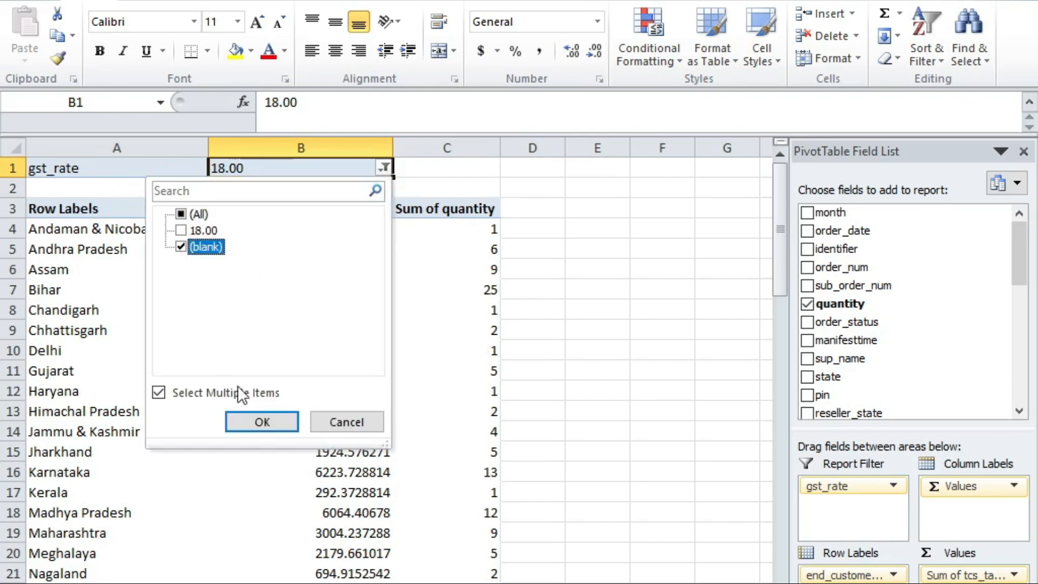
{"action": "left_click", "coordinate": [262, 423]}
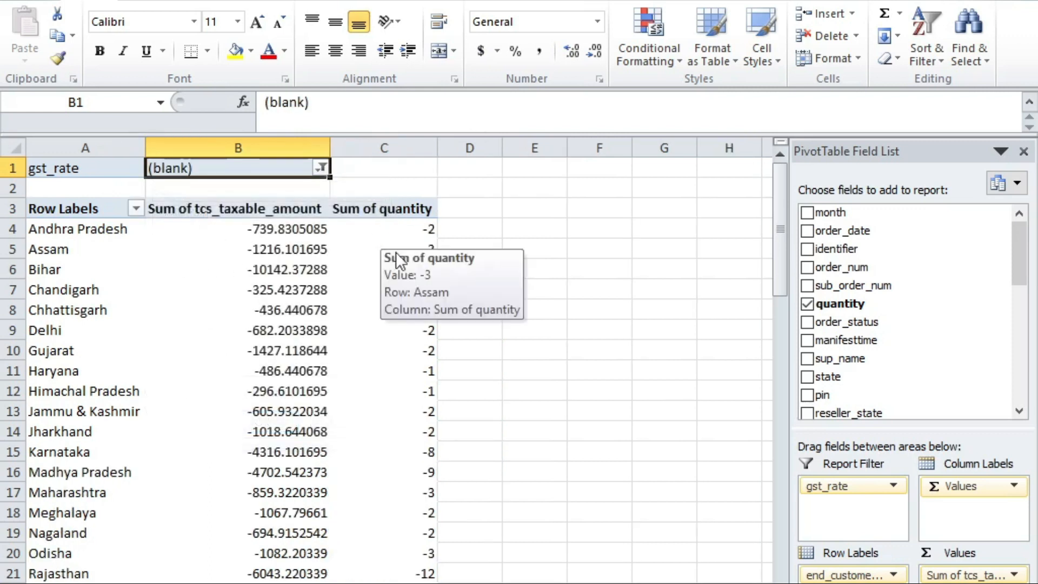
{"action": "scroll", "coordinate": [261, 265], "scroll_direction": "down", "scroll_amount": 7}
{"action": "scroll", "coordinate": [261, 265], "scroll_direction": "up", "scroll_amount": 7}
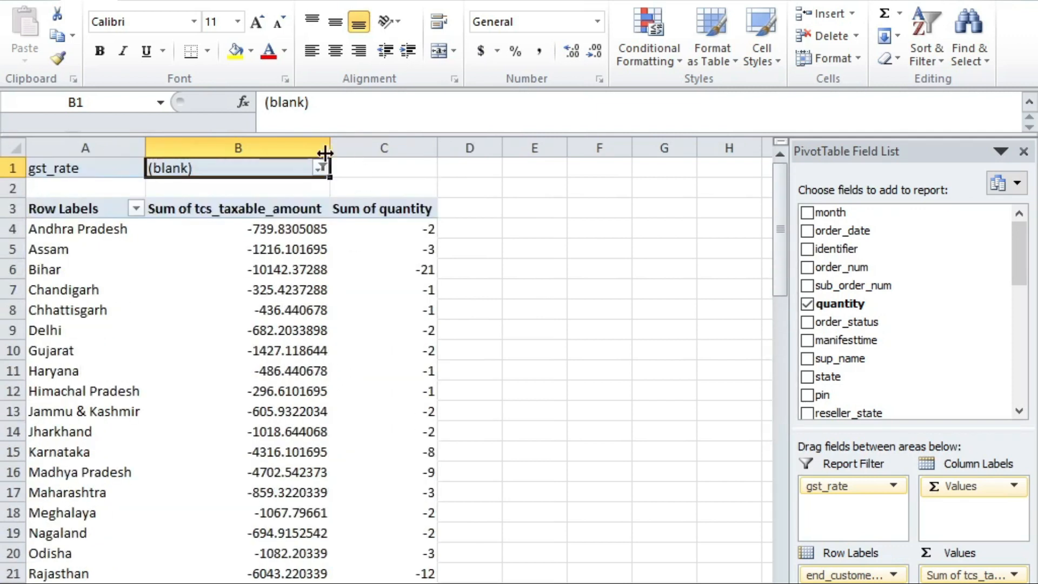
{"action": "left_click", "coordinate": [321, 168]}
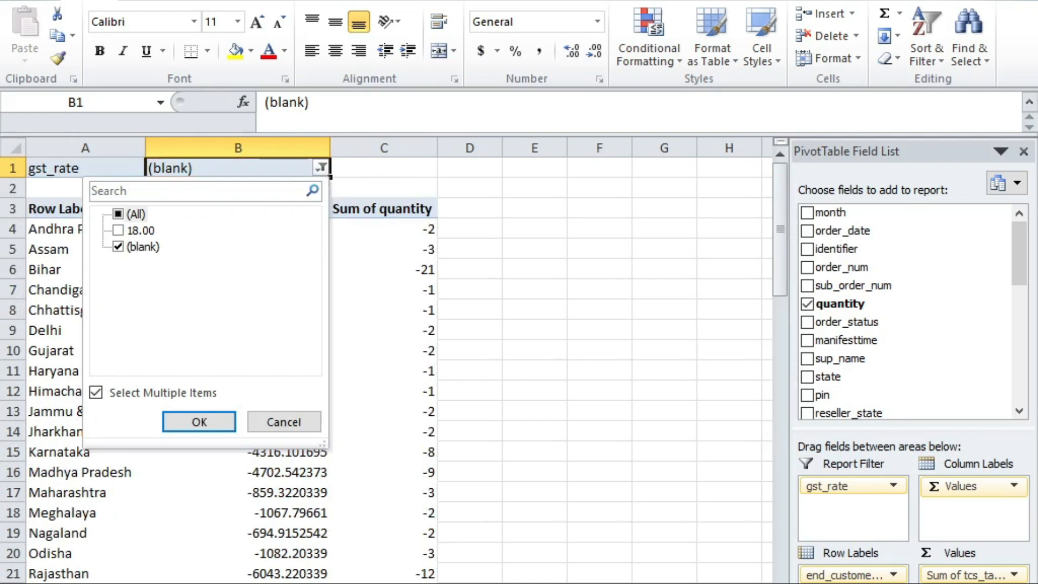
{"action": "key", "text": "alt+Tab"}
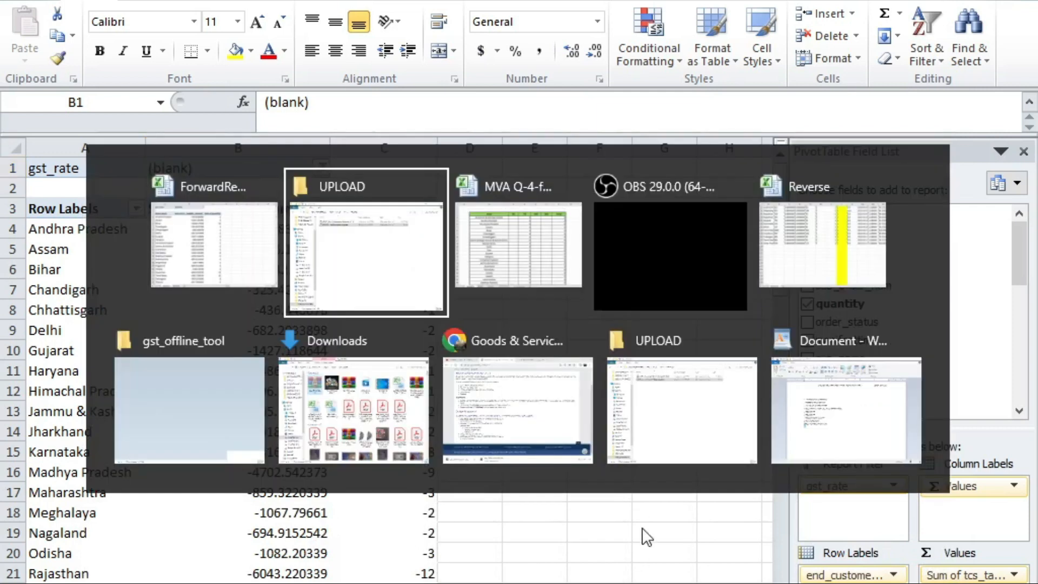
{"action": "key", "text": "alt+shift+Tab"}
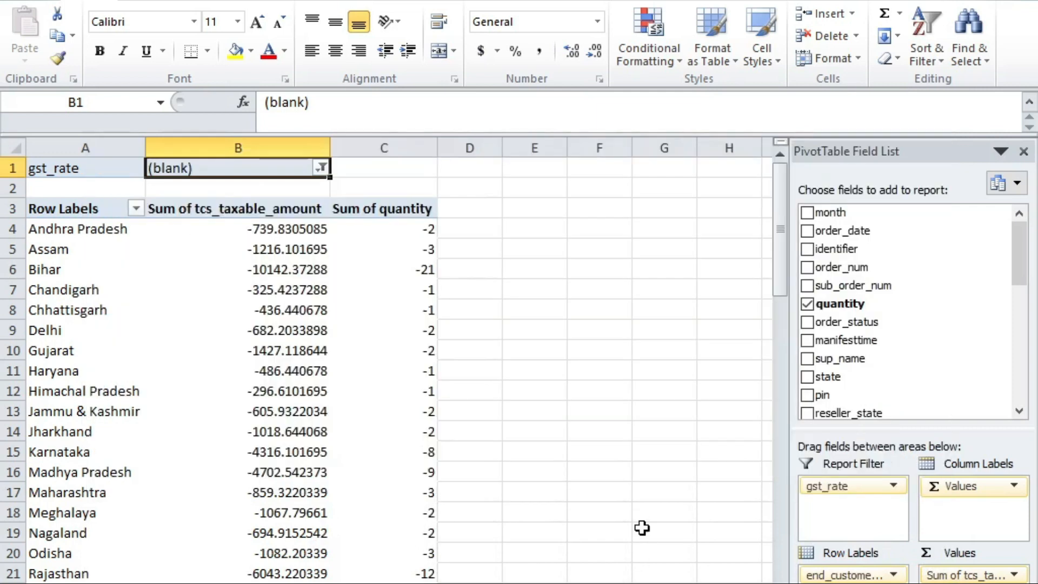
Step: Switch to the order data sheet and scroll down to the return rows
{"action": "key", "text": "ctrl+Page_Down"}
{"action": "scroll", "coordinate": [505, 414], "scroll_direction": "down", "scroll_amount": 15}
{"action": "left_click", "coordinate": [452, 583]}
{"action": "scroll", "coordinate": [506, 504], "scroll_direction": "down", "scroll_amount": 8}
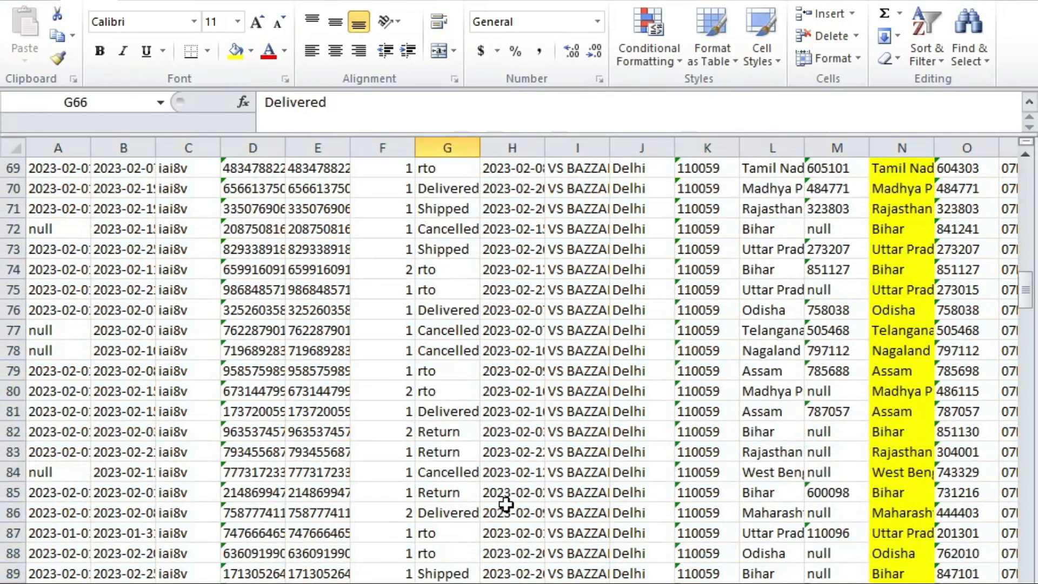
{"action": "scroll", "coordinate": [506, 505], "scroll_direction": "down", "scroll_amount": 20}
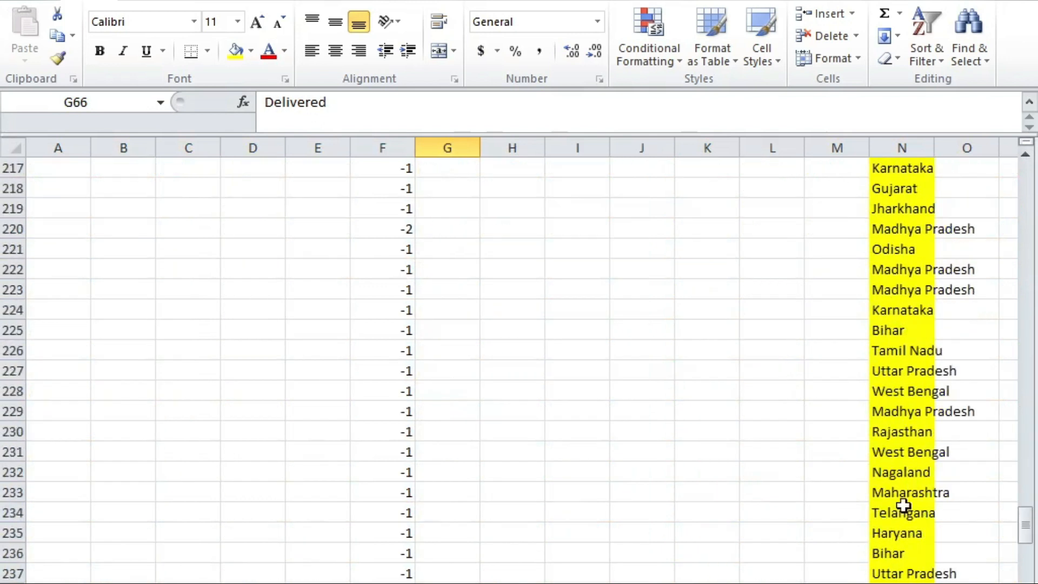
{"action": "scroll", "coordinate": [427, 489], "scroll_direction": "up", "scroll_amount": 16}
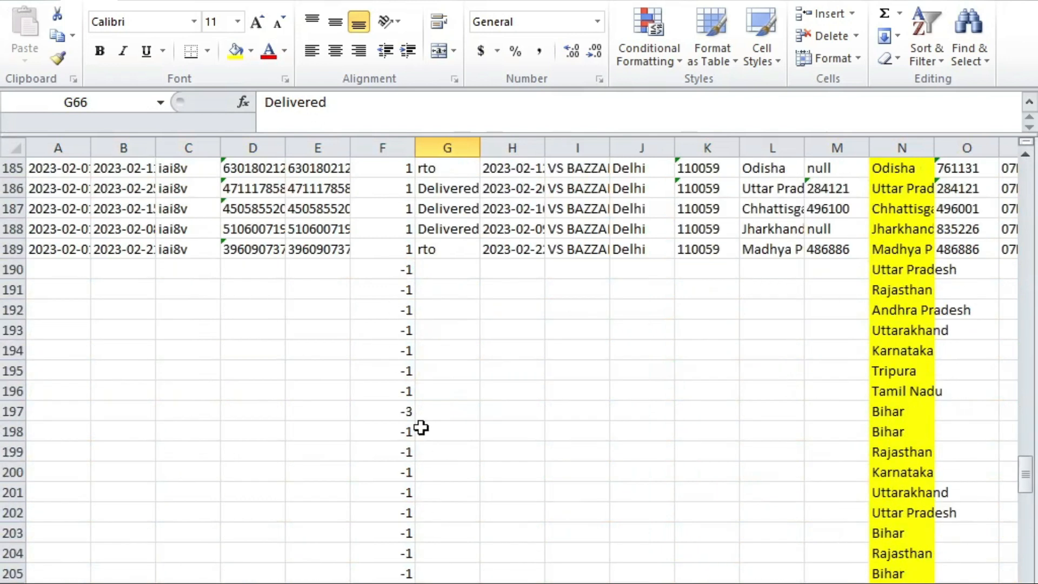
{"action": "scroll", "coordinate": [102, 394], "scroll_direction": "down", "scroll_amount": 8}
{"action": "left_click", "coordinate": [227, 417]}
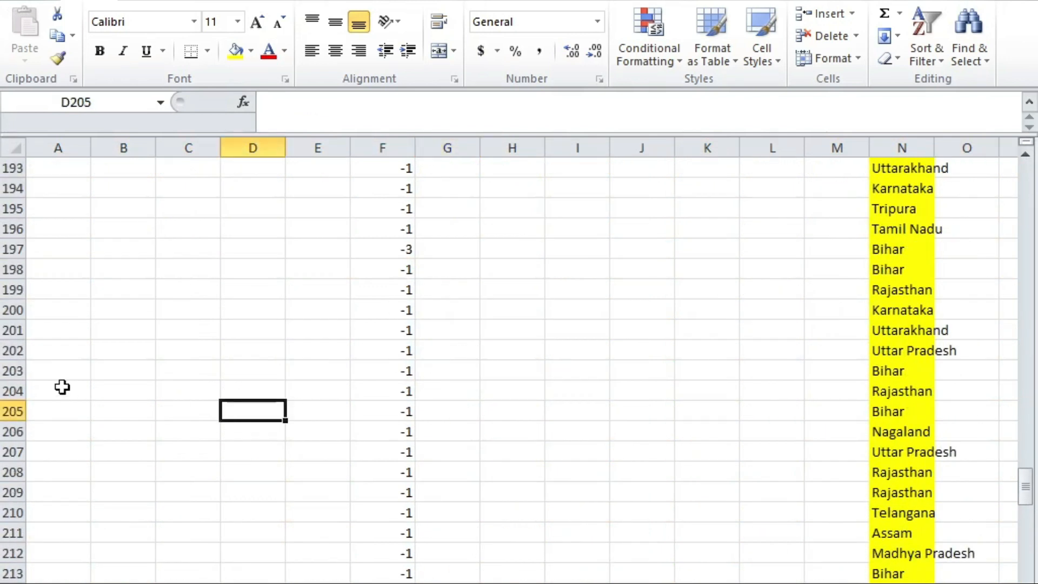
Step: Search for 'rate' to locate the gst_rate column S in the order data
{"action": "key", "text": "ctrl+f"}
{"action": "type", "text": "rate"}
{"action": "key", "text": "Return"}
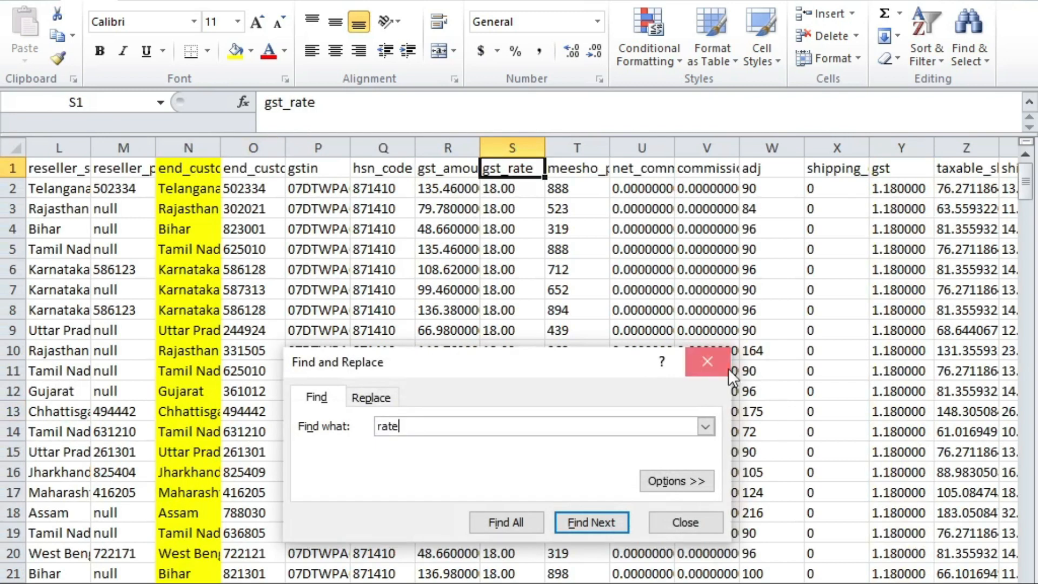
{"action": "double_click", "coordinate": [707, 361]}
{"action": "left_click", "coordinate": [507, 175]}
{"action": "left_click", "coordinate": [509, 199]}
{"action": "scroll", "coordinate": [519, 452], "scroll_direction": "down", "scroll_amount": 12}
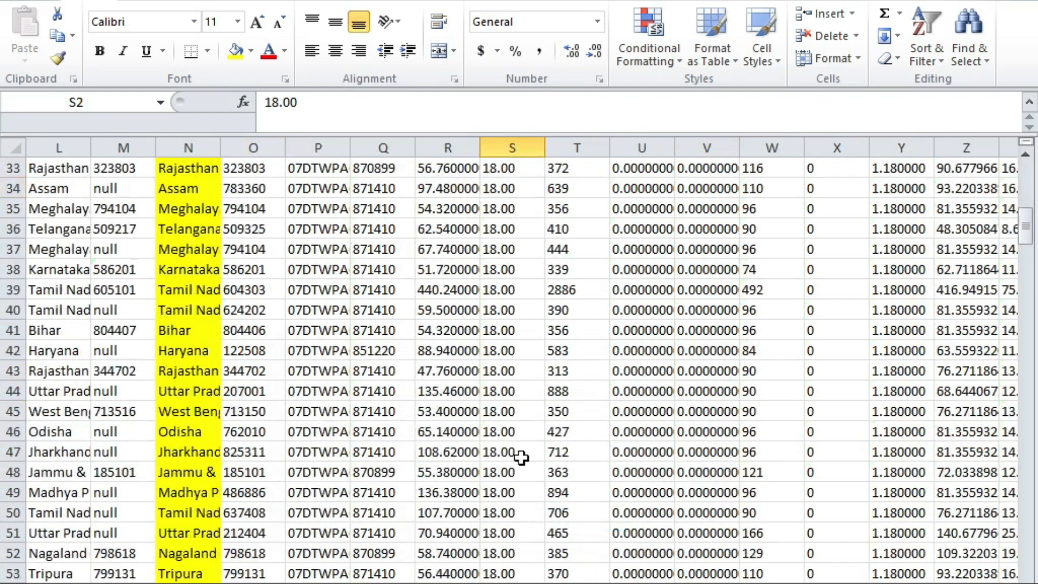
{"action": "left_click", "coordinate": [503, 486]}
Step: Fill 18.00 down from S189 over the return rows, then go back to the pivot table
{"action": "key", "text": "ctrl+Down"}
{"action": "key", "text": "Down"}
{"action": "key", "text": "Up"}
{"action": "key", "text": "ctrl+shift+Down"}
{"action": "key", "text": "Up"}
{"action": "key", "text": "Down"}
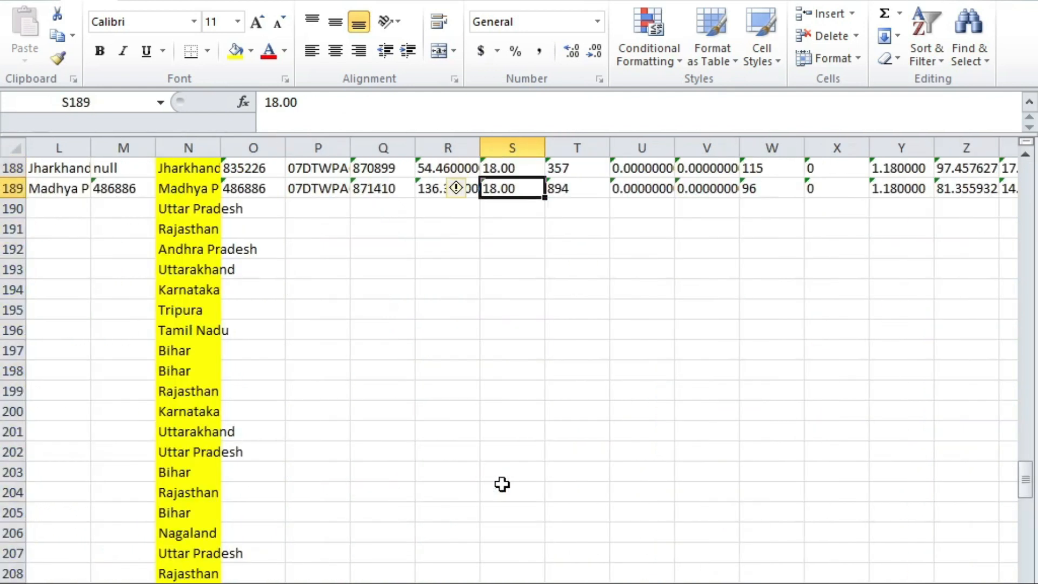
{"action": "key", "text": "shift+Down"}
{"action": "key", "text": "shift+Down"}
{"action": "key", "text": "shift+Down"}
{"action": "key", "text": "shift+Down"}
{"action": "key", "text": "shift+Down"}
{"action": "key", "text": "shift+Down"}
{"action": "key", "text": "shift+Down"}
{"action": "key", "text": "shift+Down"}
{"action": "key", "text": "shift+Down"}
{"action": "key", "text": "shift+Down"}
{"action": "key", "text": "shift+Down"}
{"action": "key", "text": "shift+Down"}
{"action": "key", "text": "shift+Down"}
{"action": "key", "text": "shift+Down"}
{"action": "key", "text": "shift+Down"}
{"action": "key", "text": "shift+Down"}
{"action": "key", "text": "shift+Down"}
{"action": "key", "text": "shift+Down"}
{"action": "key", "text": "shift+Down"}
{"action": "key", "text": "shift+Down"}
{"action": "key", "text": "shift+Down"}
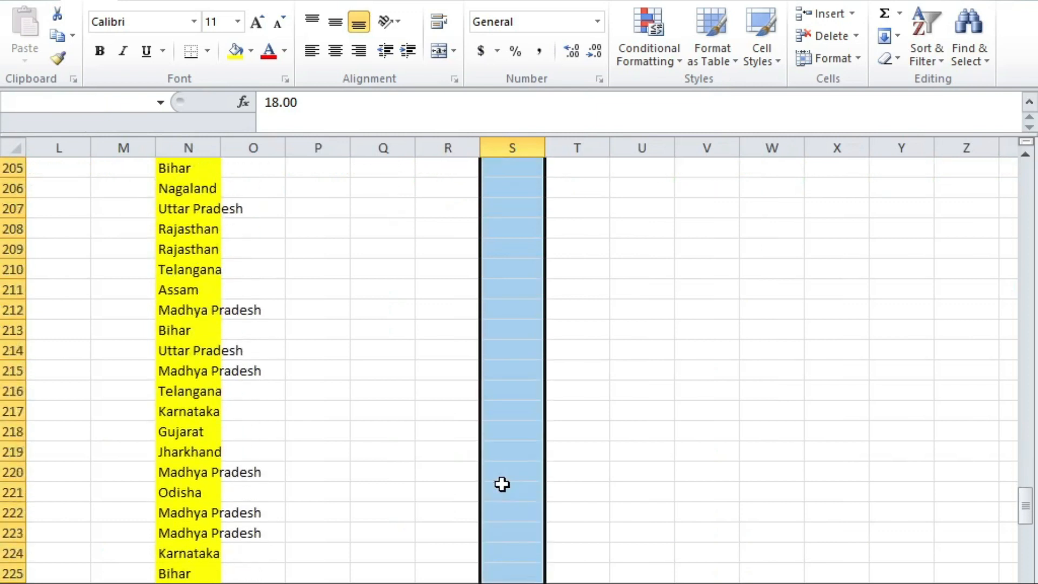
{"action": "key", "text": "shift+Down"}
{"action": "key", "text": "shift+Down"}
{"action": "key", "text": "shift+Down"}
{"action": "key", "text": "shift+Down"}
{"action": "key", "text": "shift+Down"}
{"action": "key", "text": "shift+Down"}
{"action": "key", "text": "shift+Down"}
{"action": "key", "text": "shift+Down"}
{"action": "key", "text": "shift+Down"}
{"action": "key", "text": "shift+Down"}
{"action": "key", "text": "shift+Down"}
{"action": "key", "text": "shift+Down"}
{"action": "key", "text": "shift+Down"}
{"action": "key", "text": "shift+Down"}
{"action": "key", "text": "shift+Down"}
{"action": "key", "text": "shift+Down"}
{"action": "key", "text": "shift+Down"}
{"action": "key", "text": "shift+Down"}
{"action": "key", "text": "shift+Down"}
{"action": "key", "text": "shift+Down"}
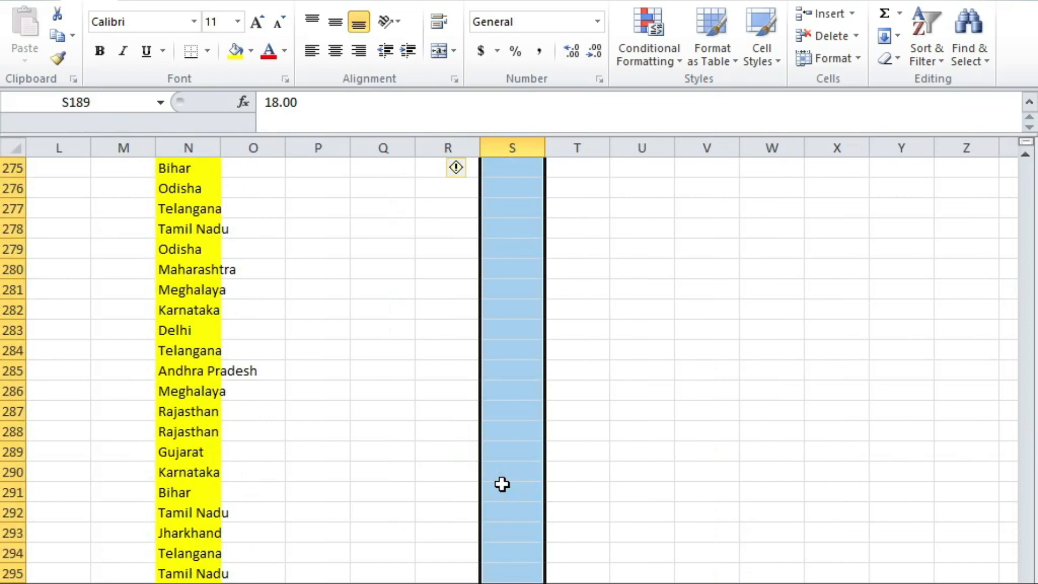
{"action": "key", "text": "ctrl+d"}
{"action": "key", "text": "ctrl+Page_Up"}
{"action": "right_click", "coordinate": [357, 238]}
Step: Refresh the pivot and filter its gst_rate field to 18.00
{"action": "left_click", "coordinate": [410, 321]}
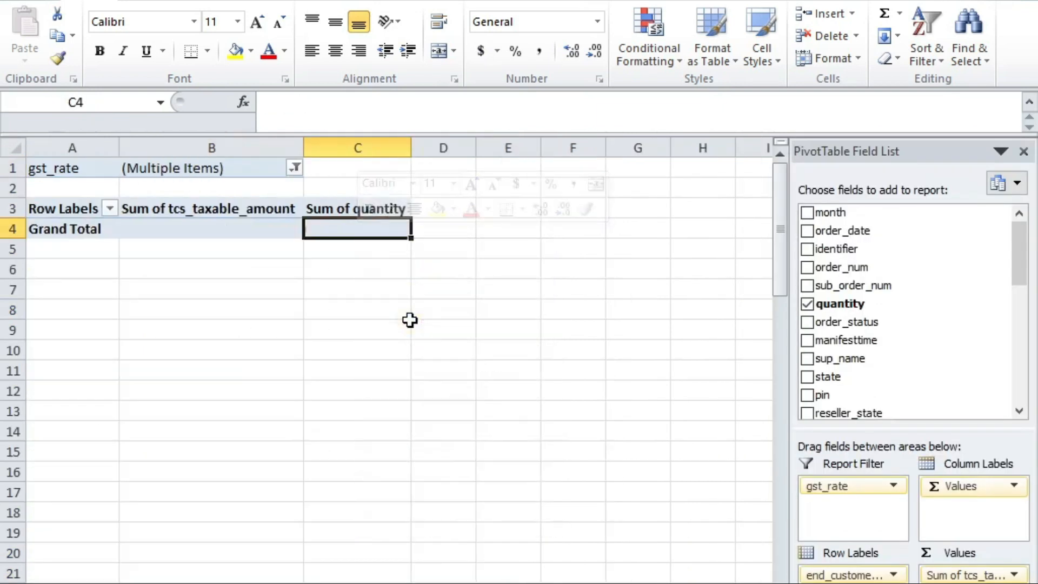
{"action": "left_click", "coordinate": [305, 169]}
{"action": "left_click", "coordinate": [294, 169]}
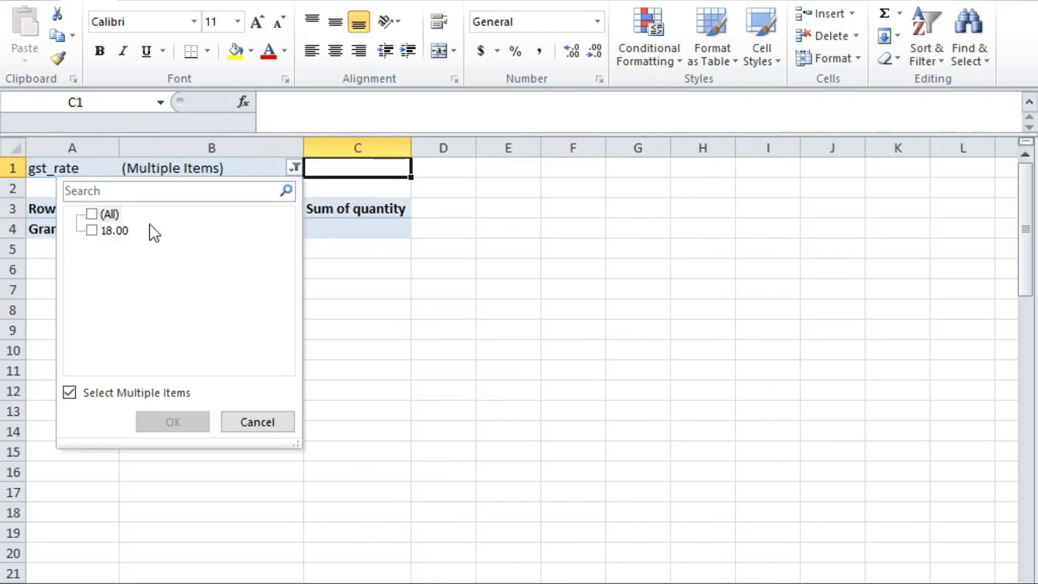
{"action": "left_click", "coordinate": [92, 231]}
{"action": "left_click", "coordinate": [195, 421]}
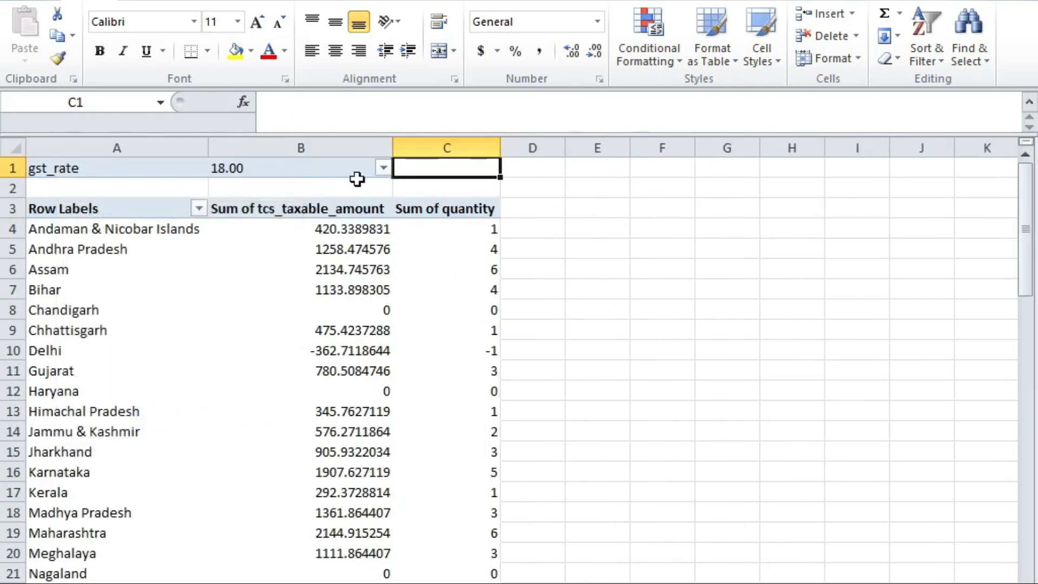
Step: Review the state-wise taxable amounts, including Kerala's value in B17
{"action": "left_click_drag", "start_coordinate": [300, 237], "coordinate": [349, 487]}
{"action": "left_click", "coordinate": [352, 491]}
{"action": "scroll", "coordinate": [538, 398], "scroll_direction": "down", "scroll_amount": 10}
{"action": "scroll", "coordinate": [422, 438], "scroll_direction": "up", "scroll_amount": 10}
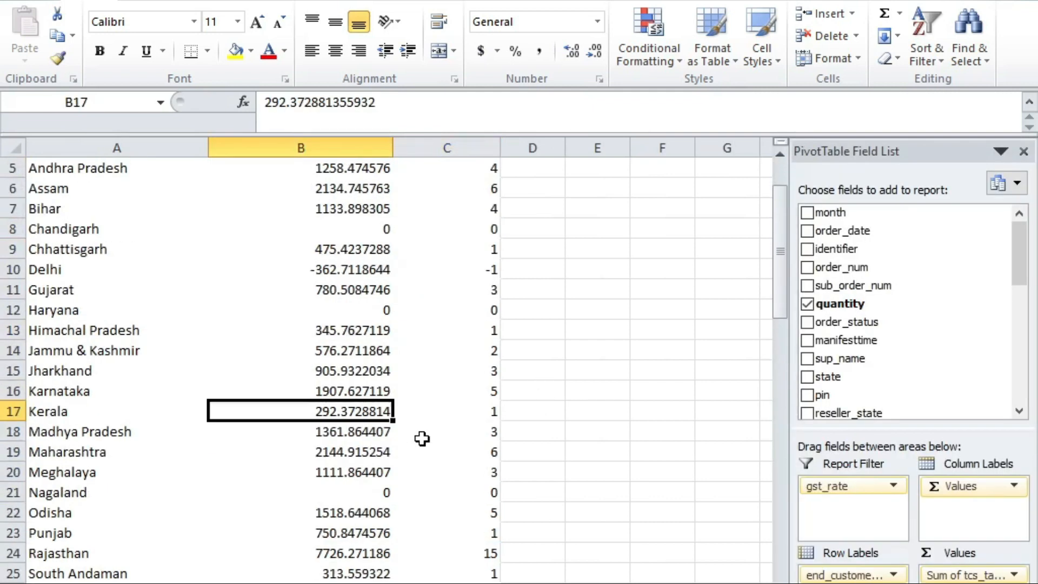
{"action": "scroll", "coordinate": [427, 473], "scroll_direction": "down", "scroll_amount": 3}
{"action": "scroll", "coordinate": [431, 473], "scroll_direction": "up", "scroll_amount": 3}
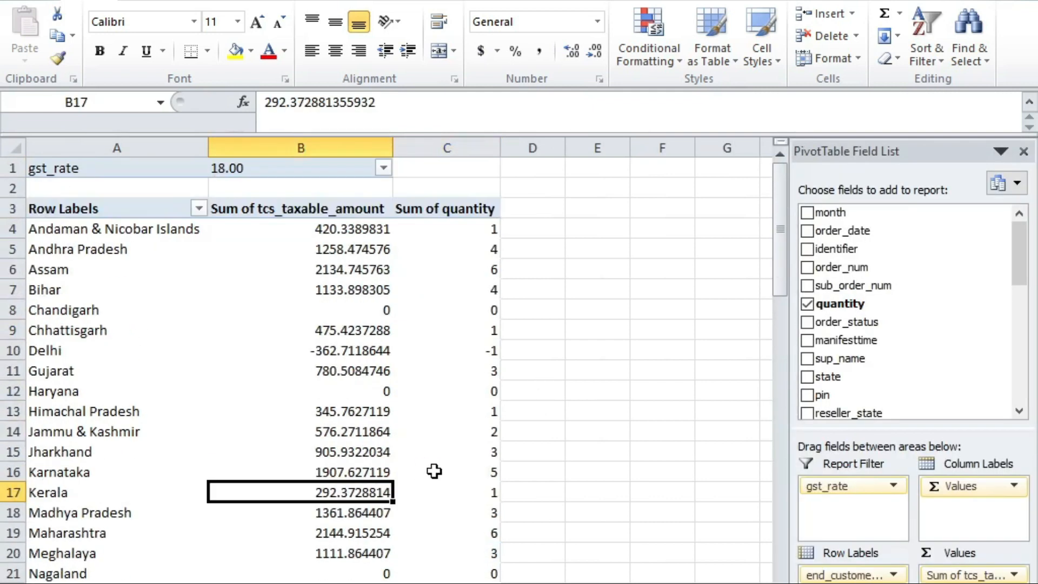
Step: Check Andaman & Nicobar Islands' taxable amount in B4, then switch to the state-wise rate table workbook
{"action": "left_click", "coordinate": [344, 231]}
{"action": "mouse_move", "coordinate": [343, 230]}
{"action": "key", "text": "Left"}
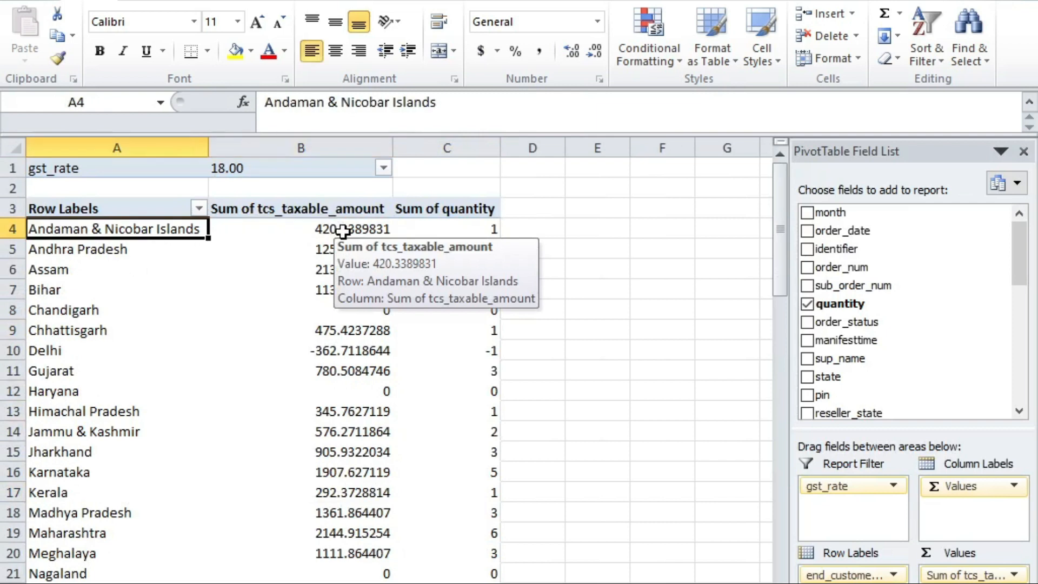
{"action": "scroll", "coordinate": [502, 326], "scroll_direction": "down", "scroll_amount": 5}
{"action": "scroll", "coordinate": [387, 273], "scroll_direction": "up", "scroll_amount": 5}
{"action": "left_click", "coordinate": [363, 229]}
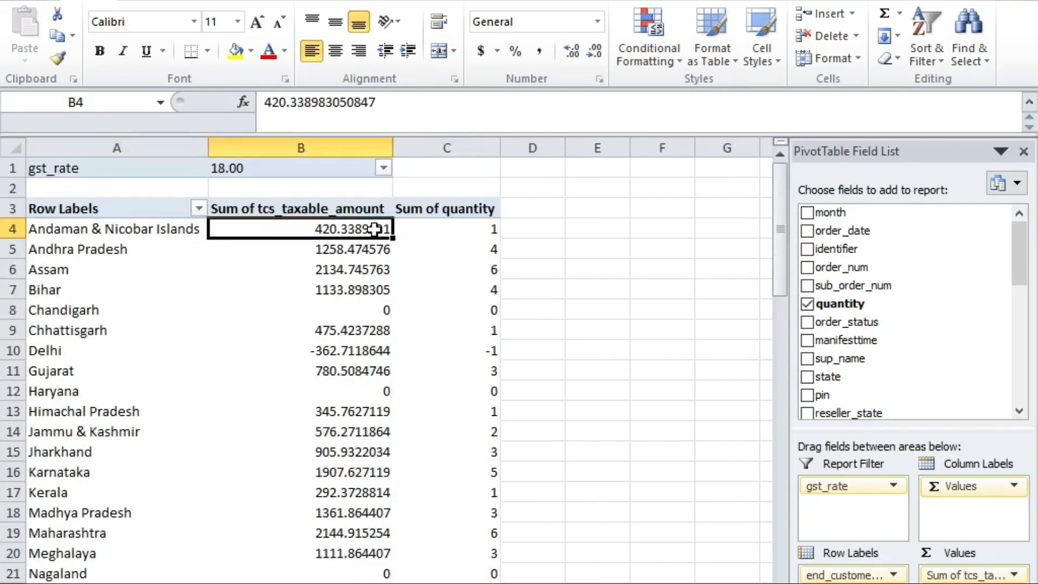
{"action": "key", "text": "Left"}
{"action": "key", "text": "Right"}
{"action": "key", "text": "alt+Tab"}
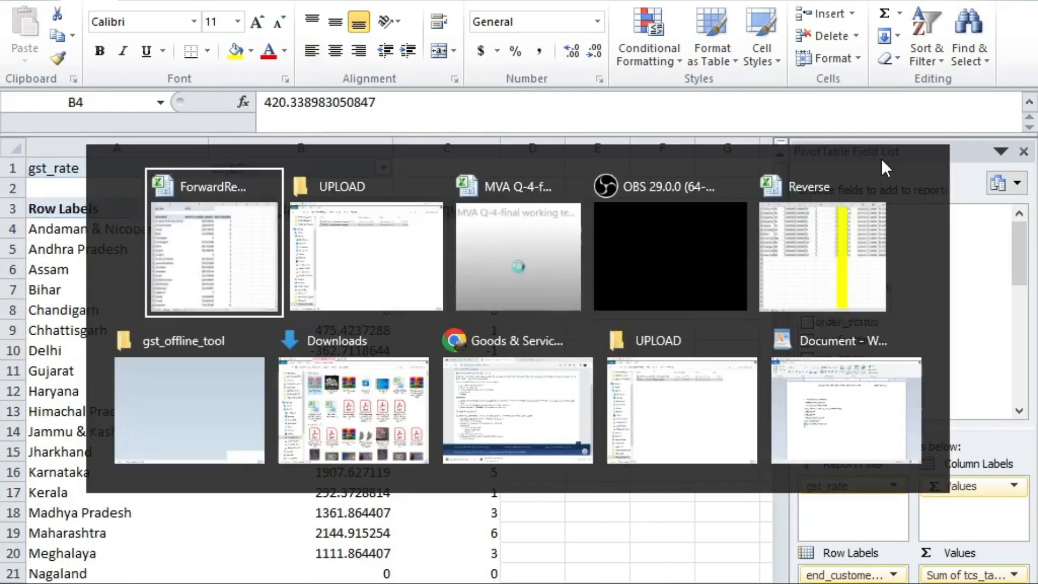
{"action": "key", "text": "alt+Tab"}
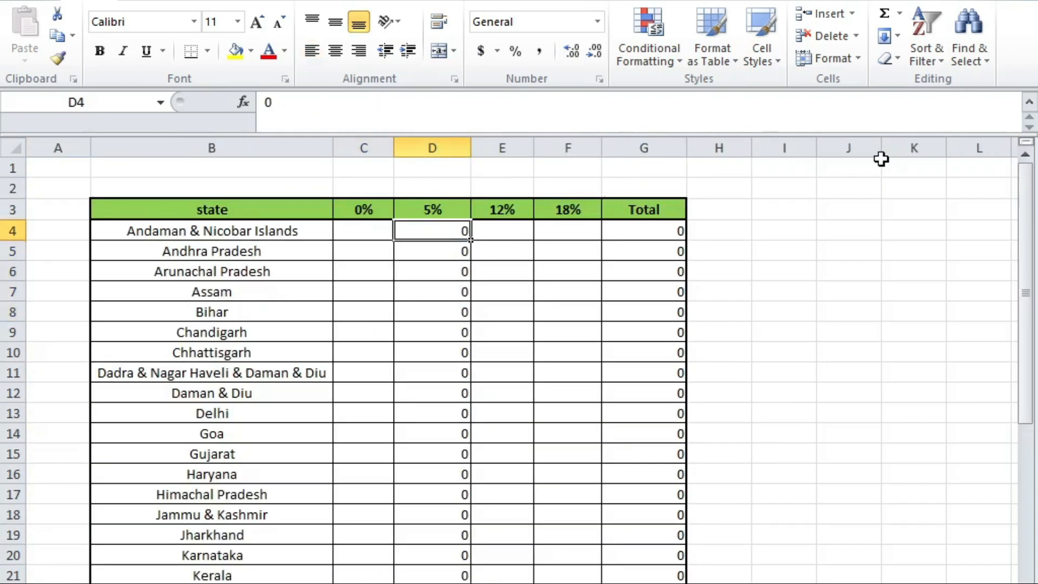
Step: Select the first states' taxable amounts from B4 in the pivot and compare with the state table
{"action": "key", "text": "alt+Tab"}
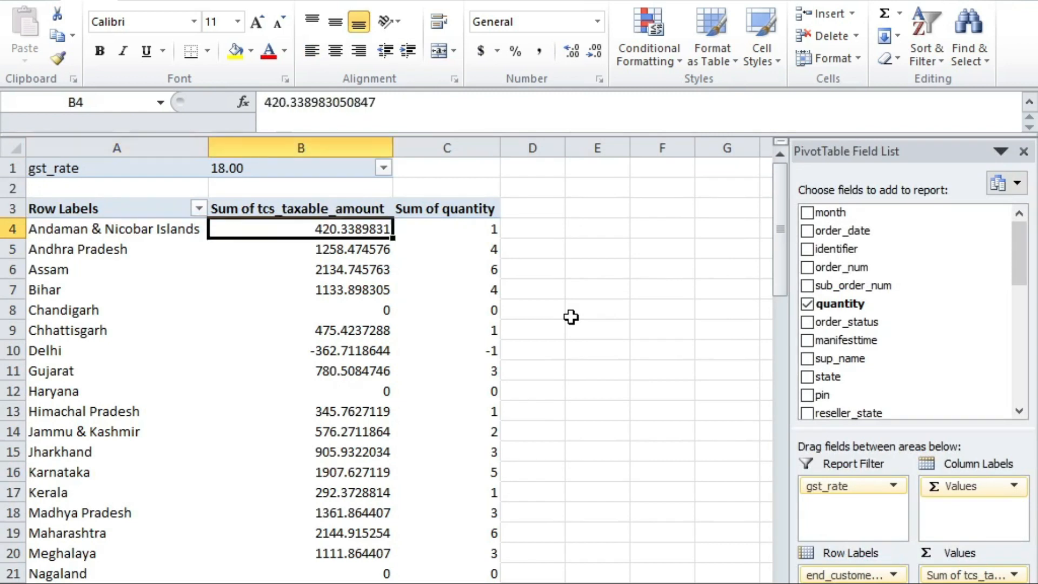
{"action": "key", "text": "shift+Down"}
{"action": "key", "text": "shift+Down"}
{"action": "key", "text": "shift+Down"}
{"action": "key", "text": "shift+Down"}
{"action": "key", "text": "shift+Down"}
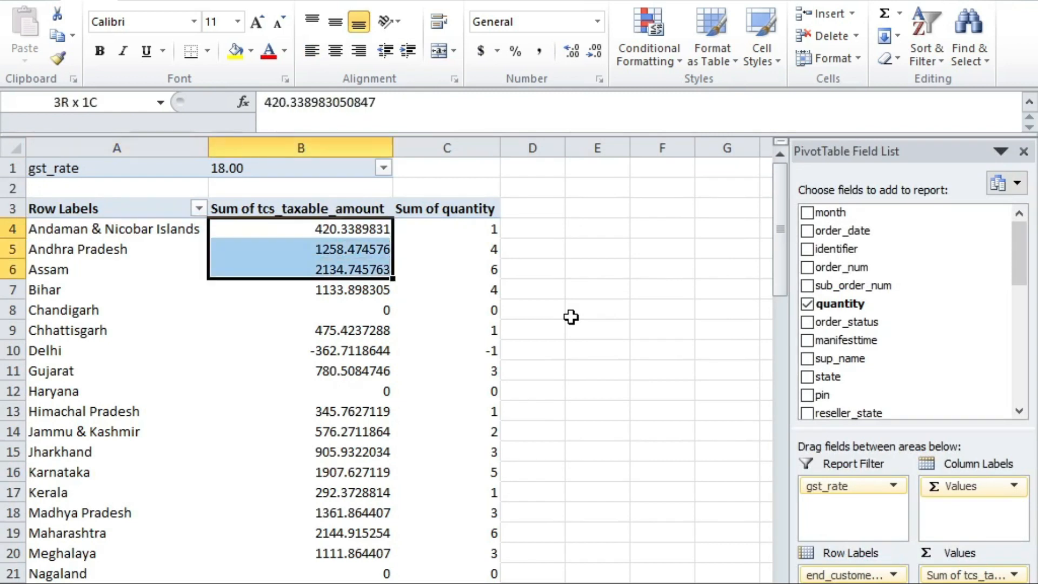
{"action": "key", "text": "alt+Tab"}
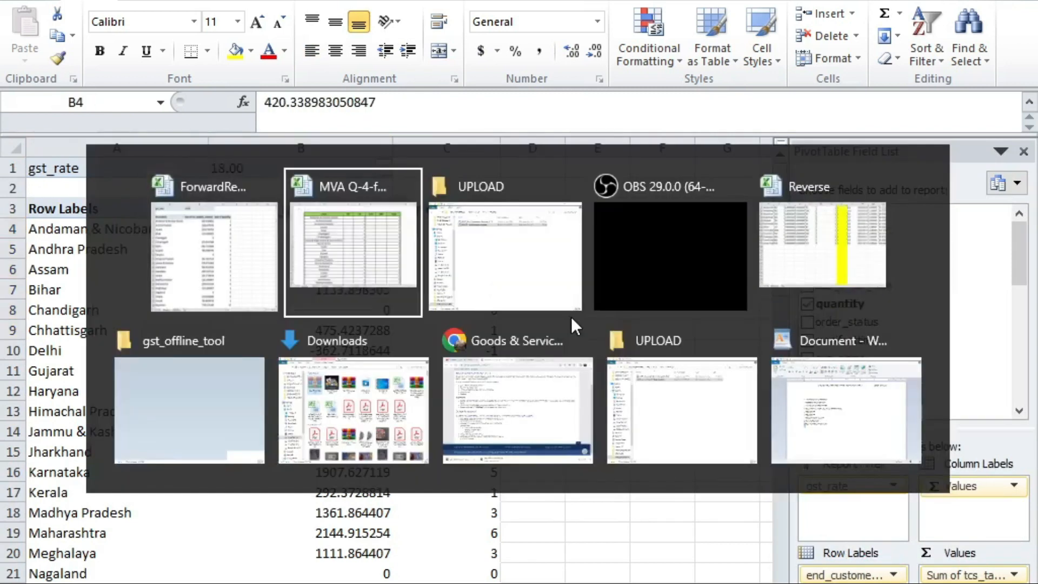
{"action": "scroll", "coordinate": [571, 317], "scroll_direction": "down", "scroll_amount": 4}
{"action": "scroll", "coordinate": [567, 318], "scroll_direction": "up", "scroll_amount": 4}
{"action": "scroll", "coordinate": [579, 378], "scroll_direction": "down", "scroll_amount": 7}
{"action": "scroll", "coordinate": [600, 438], "scroll_direction": "up", "scroll_amount": 7}
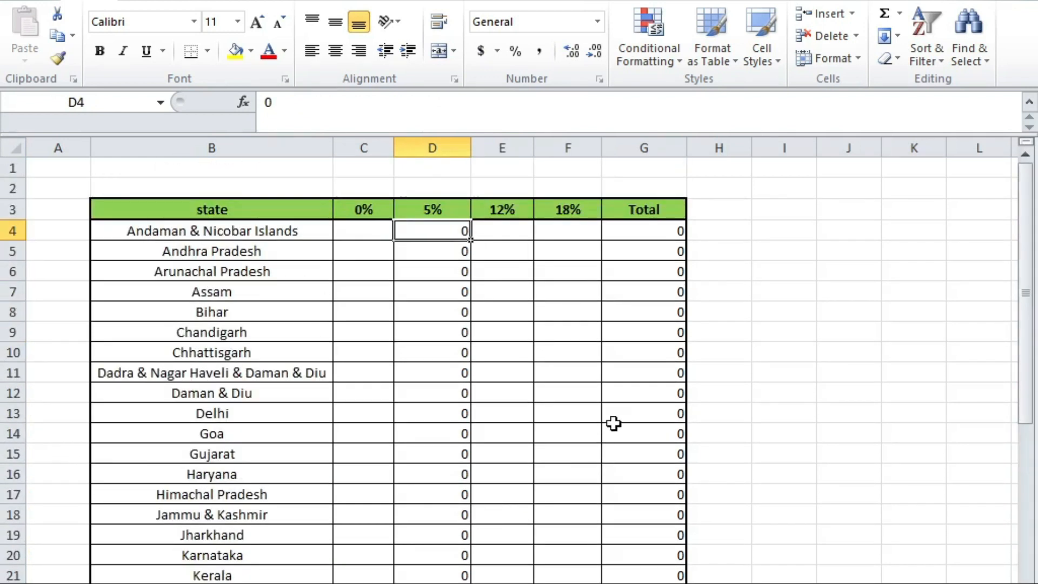
{"action": "key", "text": "alt+Tab"}
{"action": "key", "text": "alt+Tab"}
{"action": "key", "text": "alt+Tab"}
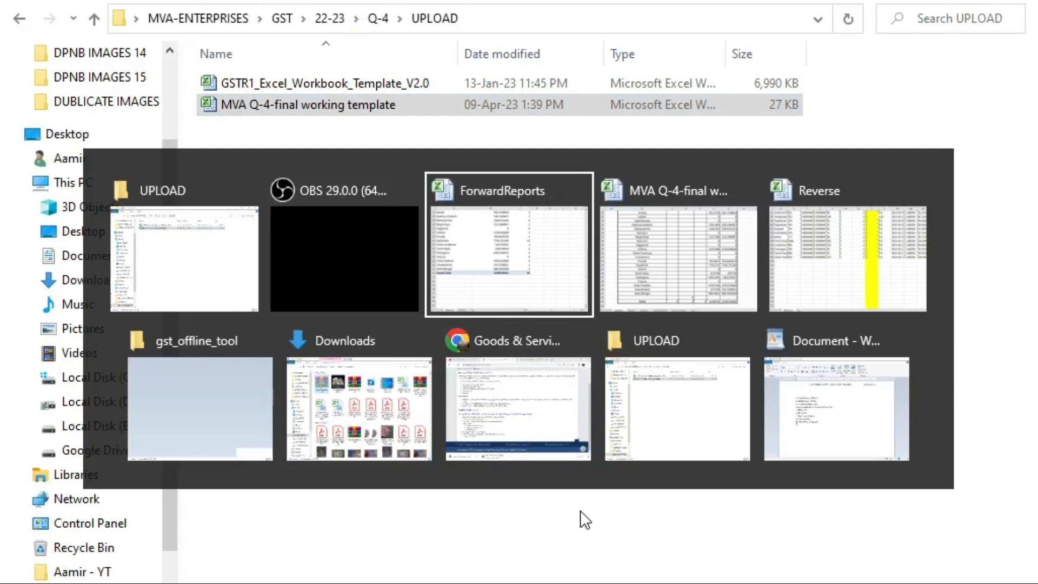
{"action": "key", "text": "alt+Tab"}
Step: Inspect the SUM formulas in F43 and G43 showing the 32289.82 totals
{"action": "scroll", "coordinate": [698, 561], "scroll_direction": "down", "scroll_amount": 5}
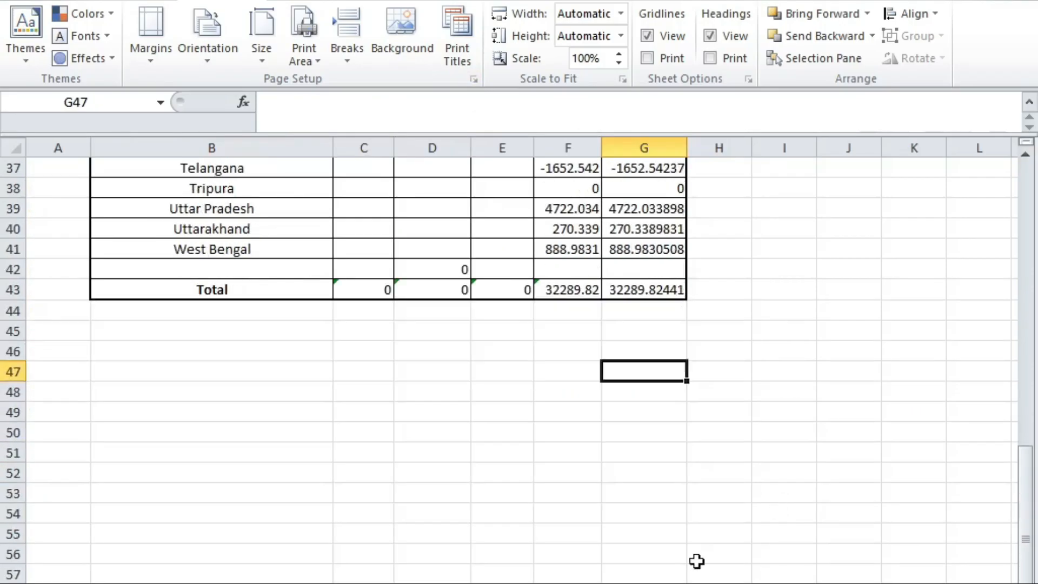
{"action": "left_click", "coordinate": [576, 306]}
{"action": "left_click", "coordinate": [576, 295]}
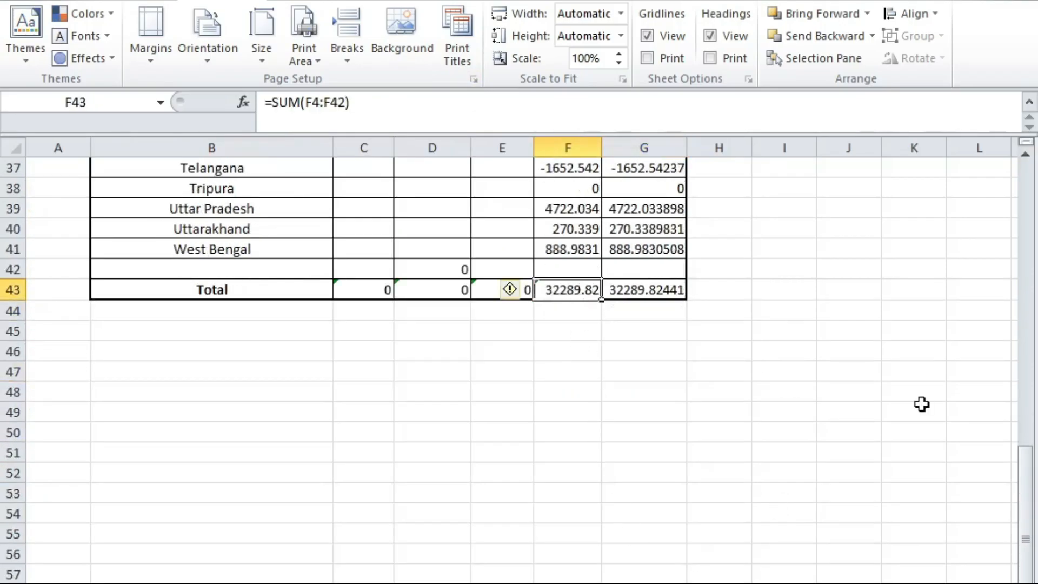
{"action": "key", "text": "Right"}
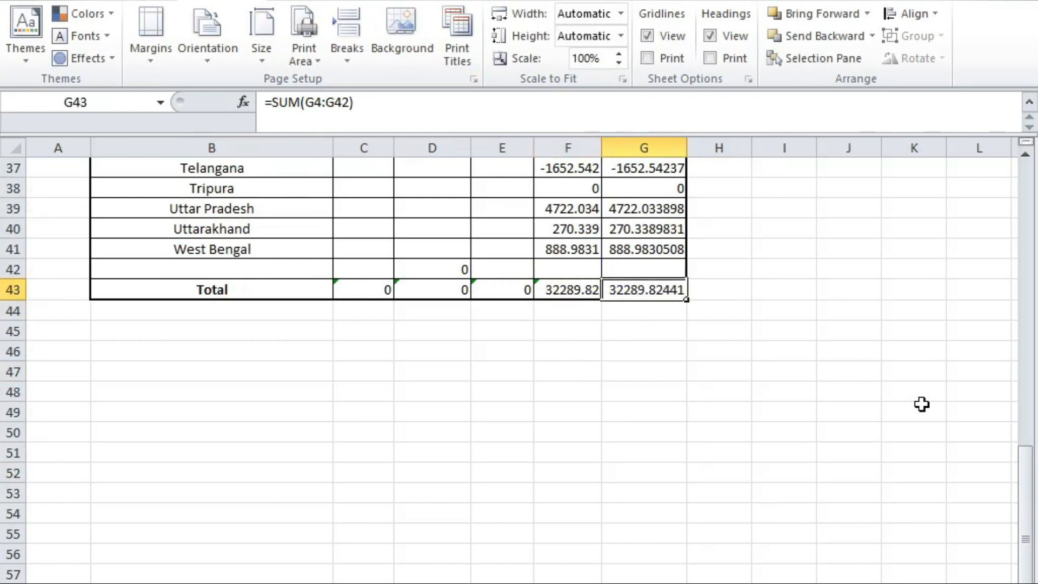
{"action": "key", "text": "F2"}
{"action": "key", "text": "Escape"}
{"action": "key", "text": "Left"}
{"action": "key", "text": "F2"}
{"action": "key", "text": "Escape"}
{"action": "key", "text": "Right"}
{"action": "key", "text": "alt"}
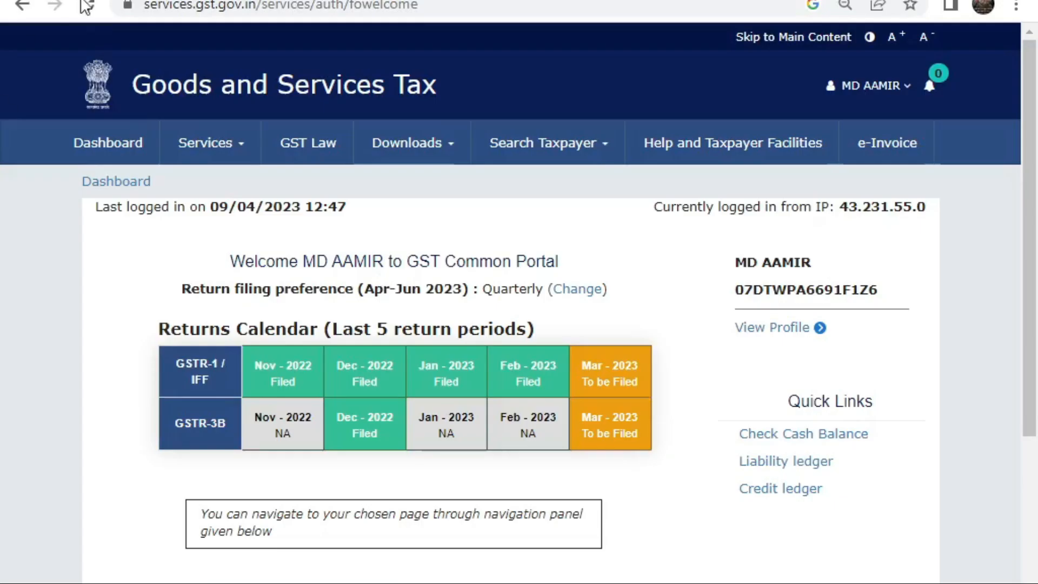
Step: Open the TCS credit received summary under Returns > TDS and TCS credit received for March 2022-23
{"action": "left_click", "coordinate": [197, 158]}
{"action": "mouse_move", "coordinate": [273, 185]}
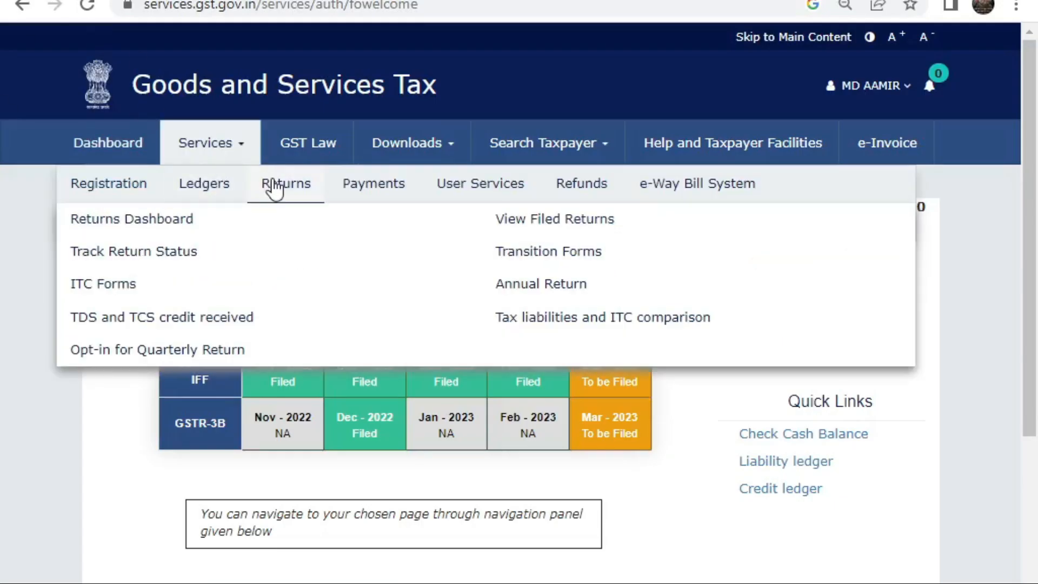
{"action": "left_click", "coordinate": [184, 318]}
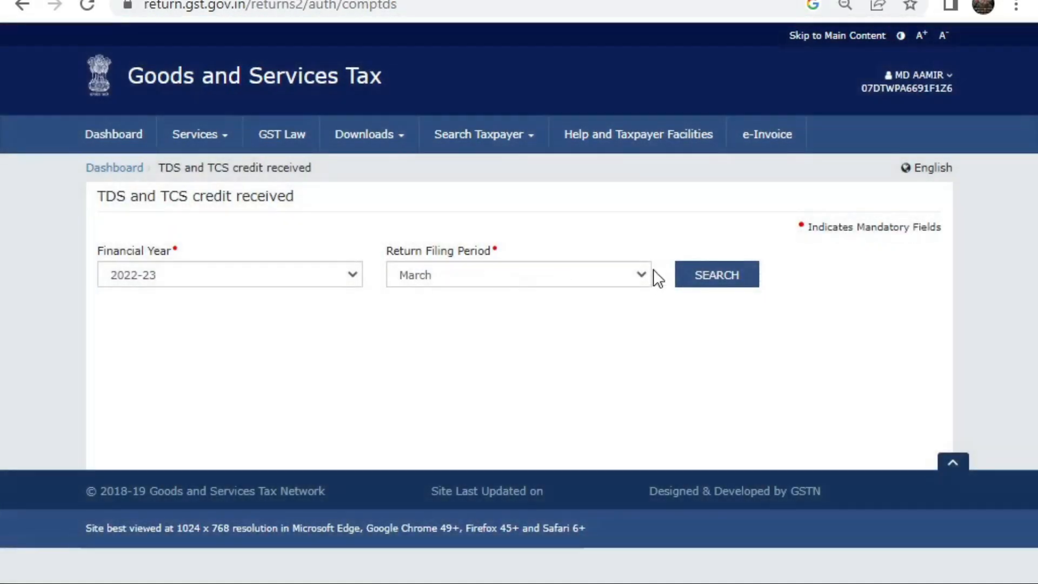
{"action": "left_click", "coordinate": [690, 283]}
{"action": "scroll", "coordinate": [528, 190], "scroll_direction": "down", "scroll_amount": 7}
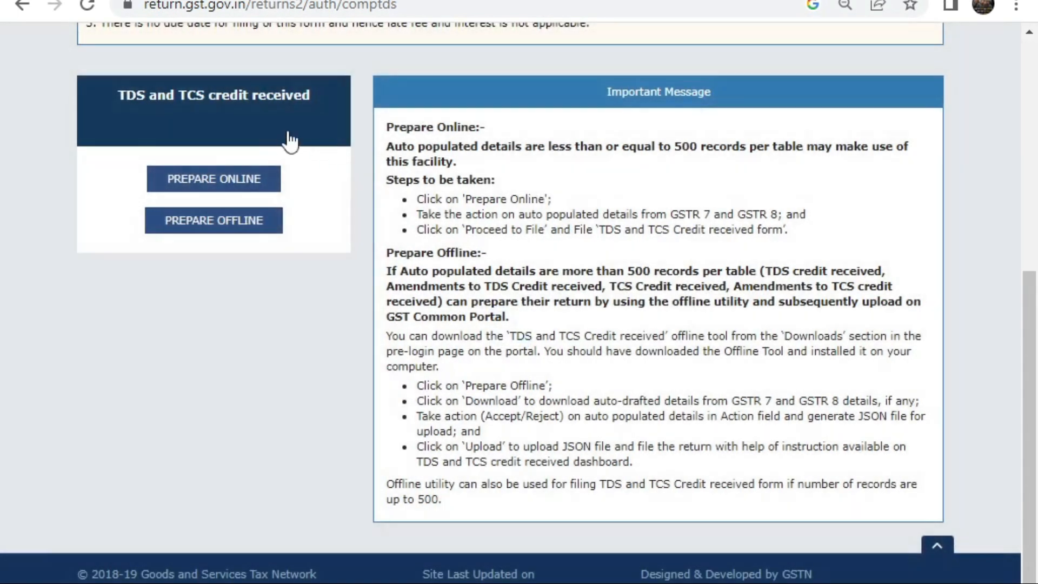
{"action": "left_click", "coordinate": [213, 179]}
{"action": "scroll", "coordinate": [225, 277], "scroll_direction": "down", "scroll_amount": 10}
{"action": "scroll", "coordinate": [150, 297], "scroll_direction": "up", "scroll_amount": 3}
{"action": "left_click", "coordinate": [319, 229]}
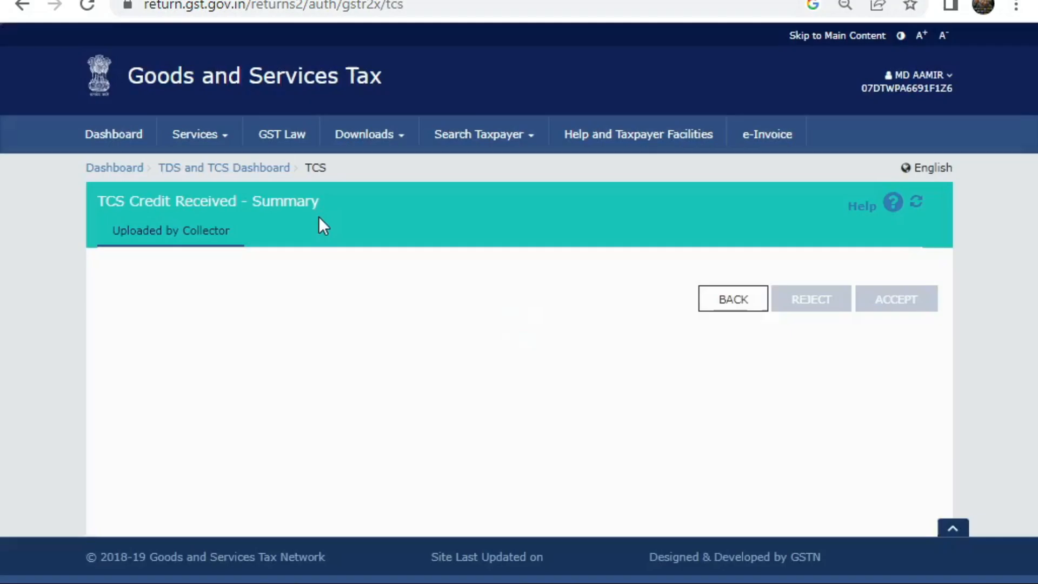
Step: Select the e-commerce collectors' trade names, including FLIPKART, in the March summary
{"action": "scroll", "coordinate": [375, 437], "scroll_direction": "down", "scroll_amount": 1}
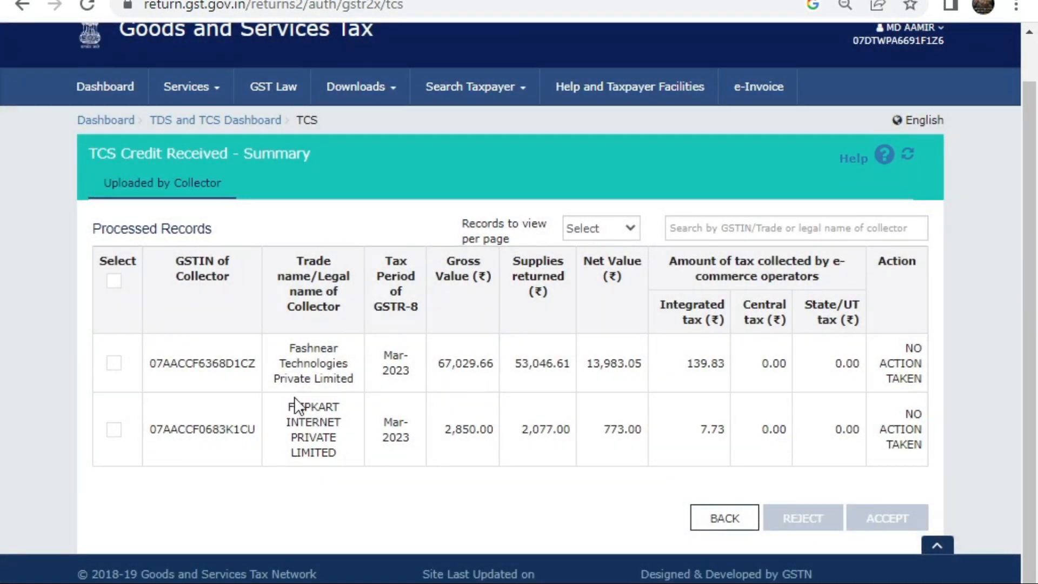
{"action": "left_click_drag", "start_coordinate": [295, 399], "coordinate": [352, 477]}
{"action": "left_click", "coordinate": [287, 401]}
{"action": "left_click_drag", "start_coordinate": [284, 341], "coordinate": [495, 385]}
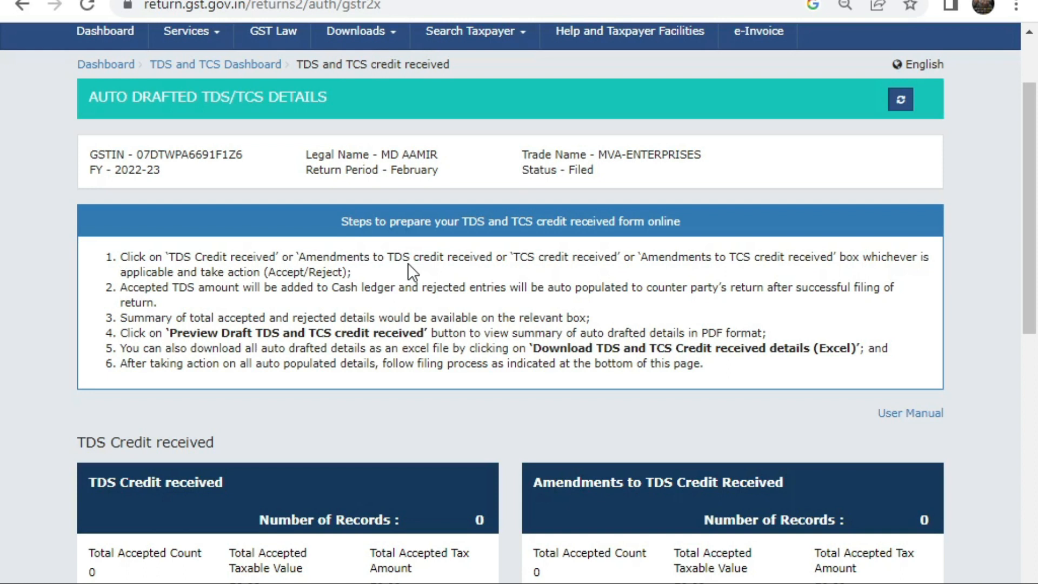
{"action": "scroll", "coordinate": [407, 263], "scroll_direction": "down", "scroll_amount": 7}
{"action": "scroll", "coordinate": [420, 251], "scroll_direction": "up", "scroll_amount": 2}
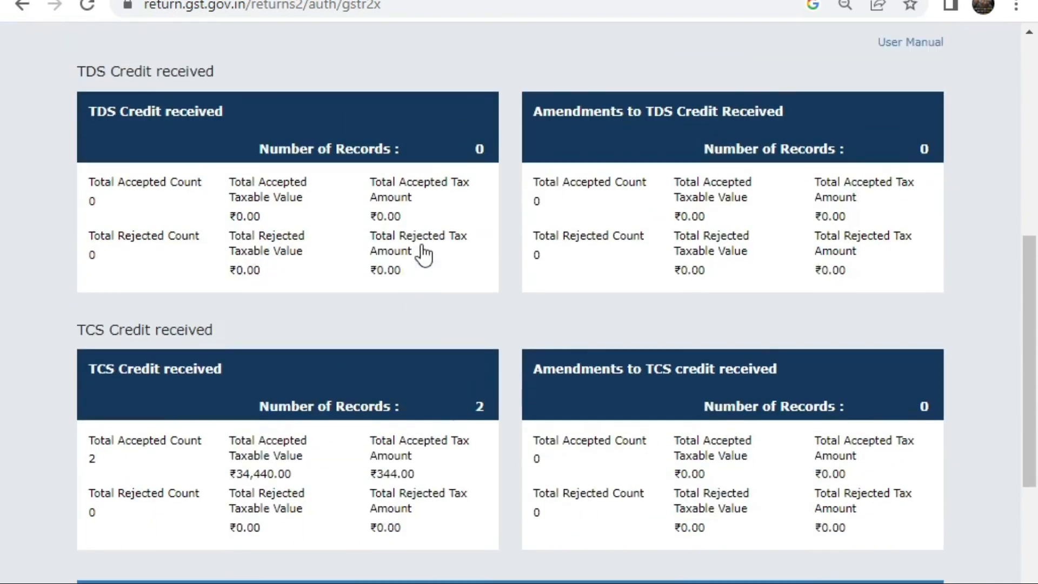
{"action": "scroll", "coordinate": [435, 238], "scroll_direction": "down", "scroll_amount": 5}
{"action": "scroll", "coordinate": [376, 396], "scroll_direction": "up", "scroll_amount": 3}
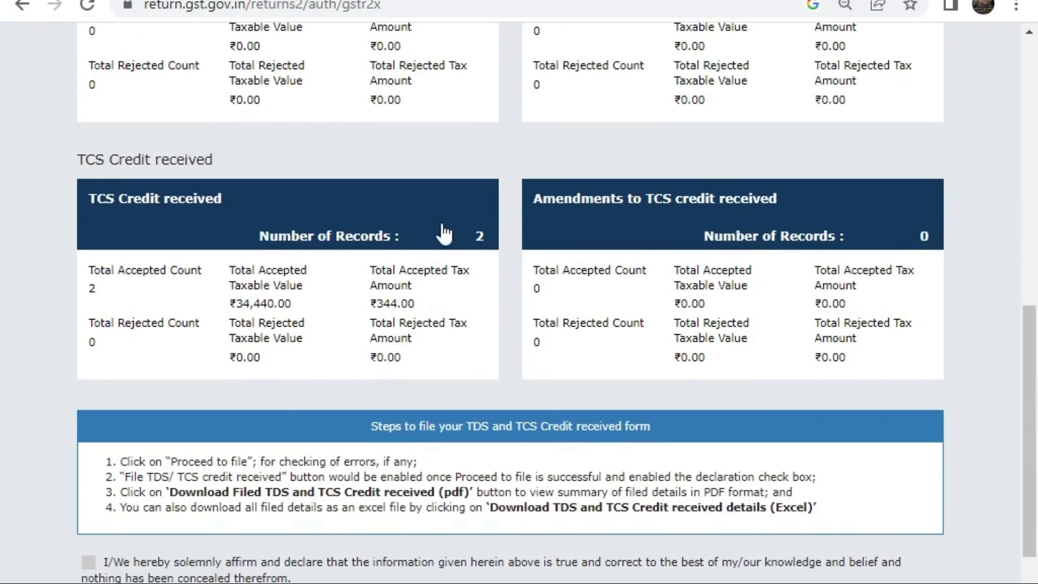
Step: Read Fashnear Technologies Private Limited's March net value of 32,652.55
{"action": "left_click", "coordinate": [440, 232]}
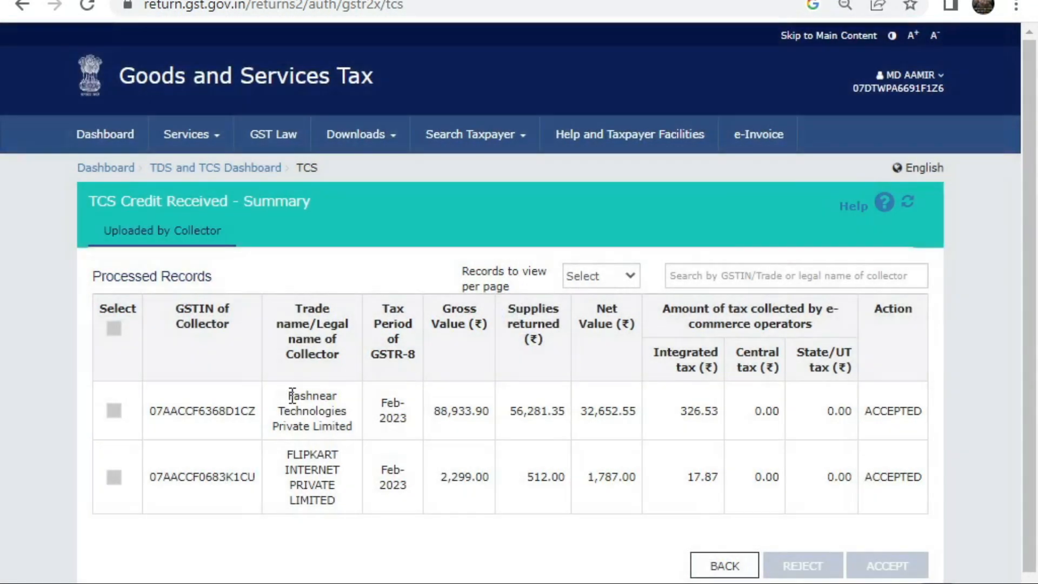
{"action": "left_click_drag", "start_coordinate": [292, 396], "coordinate": [346, 427]}
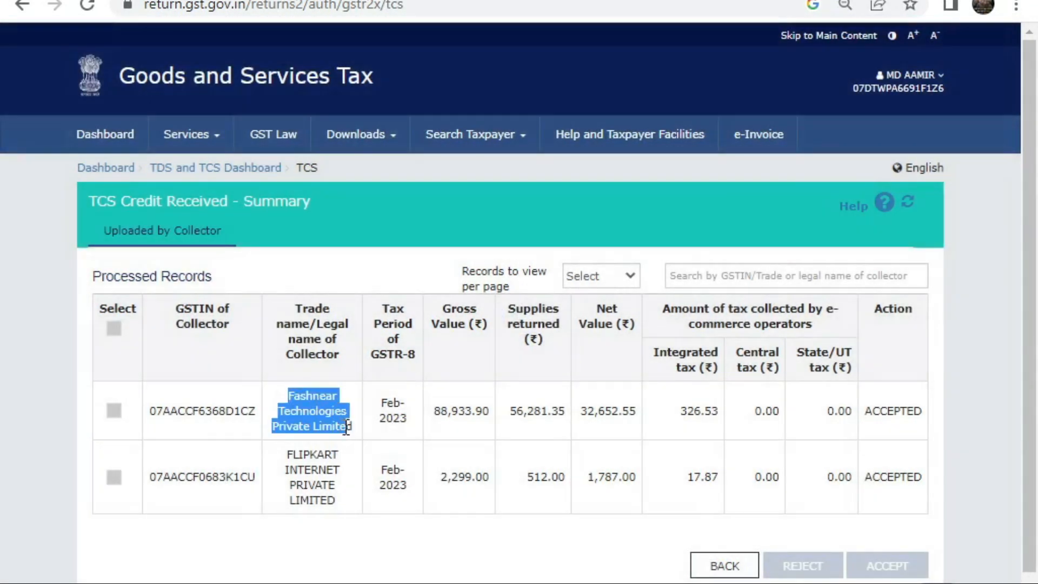
{"action": "left_click", "coordinate": [346, 427]}
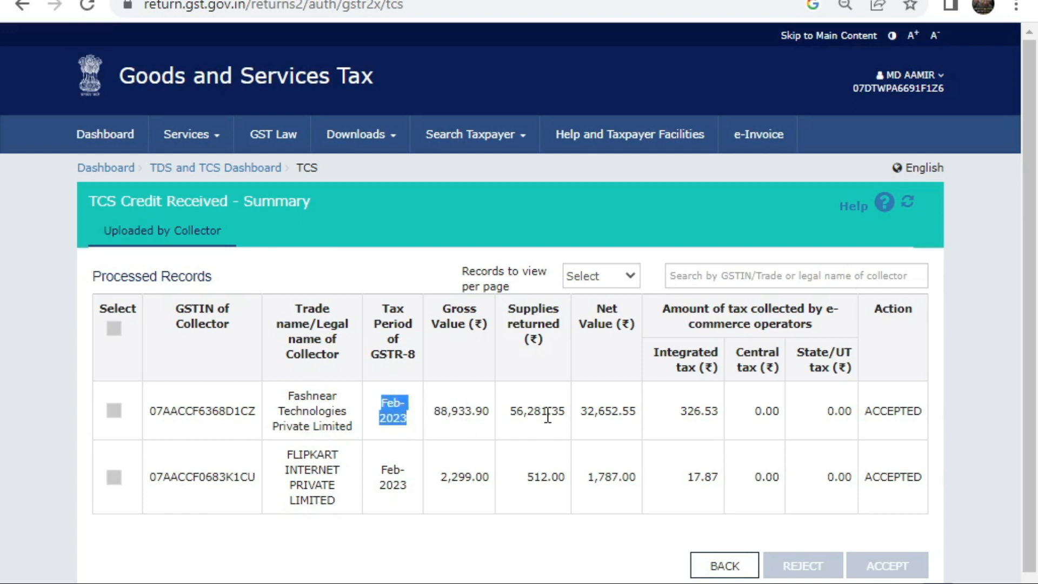
{"action": "left_click_drag", "start_coordinate": [578, 413], "coordinate": [660, 414]}
{"action": "left_click", "coordinate": [556, 436]}
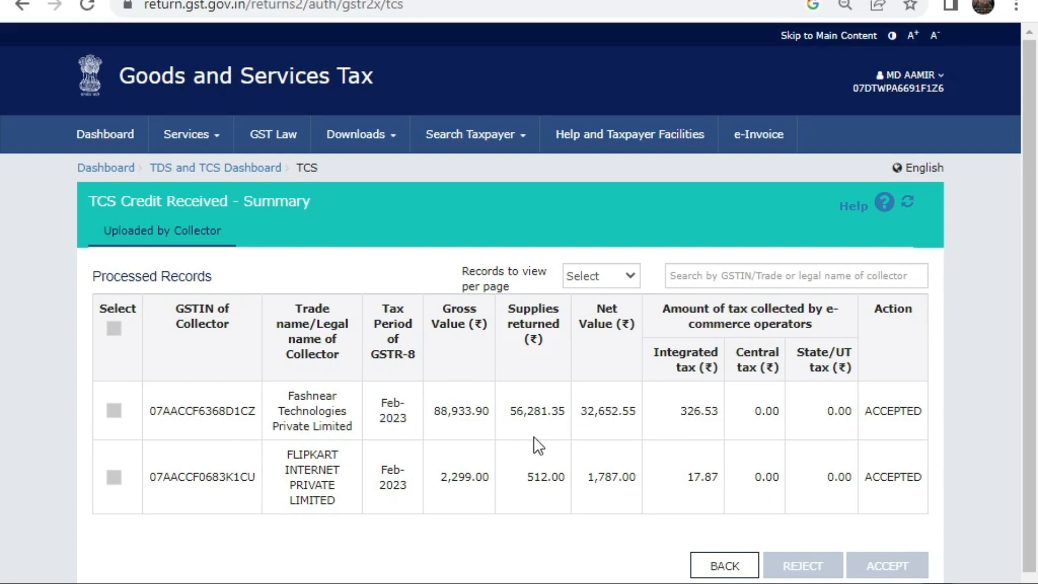
Step: Search the January period and open its TCS credit received summary
{"action": "left_click", "coordinate": [724, 566]}
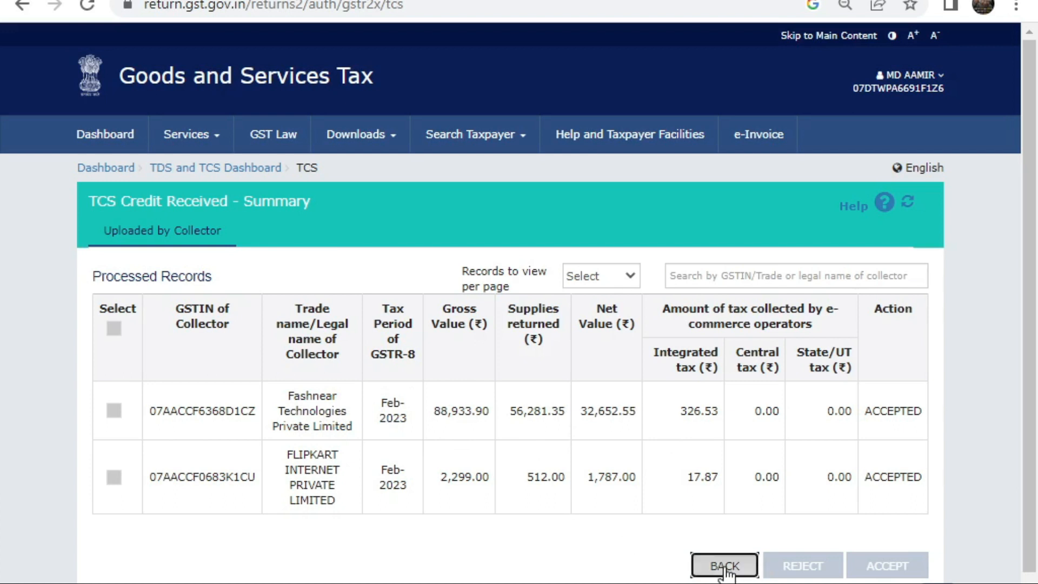
{"action": "scroll", "coordinate": [454, 419], "scroll_direction": "down", "scroll_amount": 10}
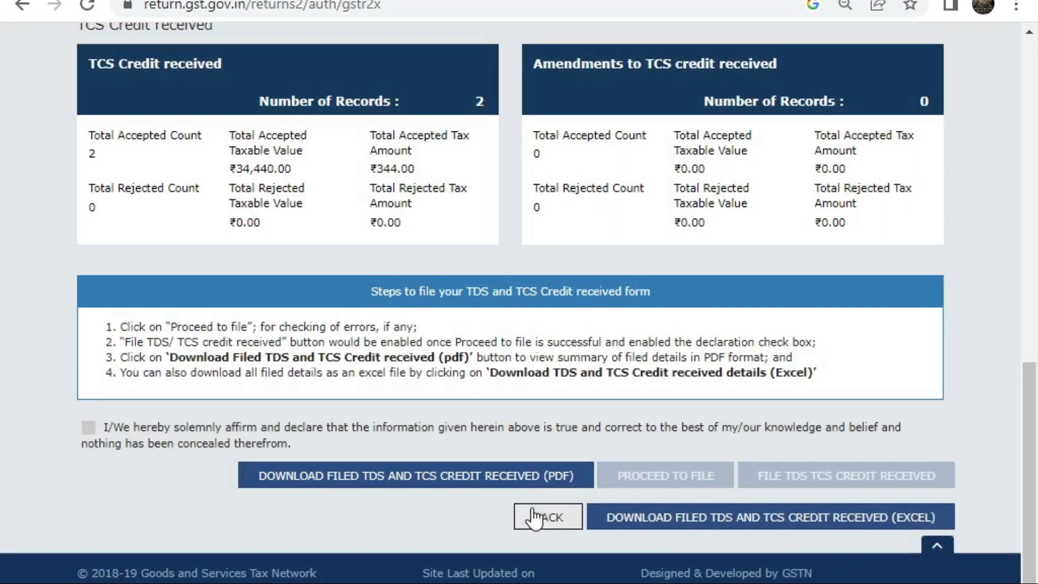
{"action": "left_click", "coordinate": [534, 518]}
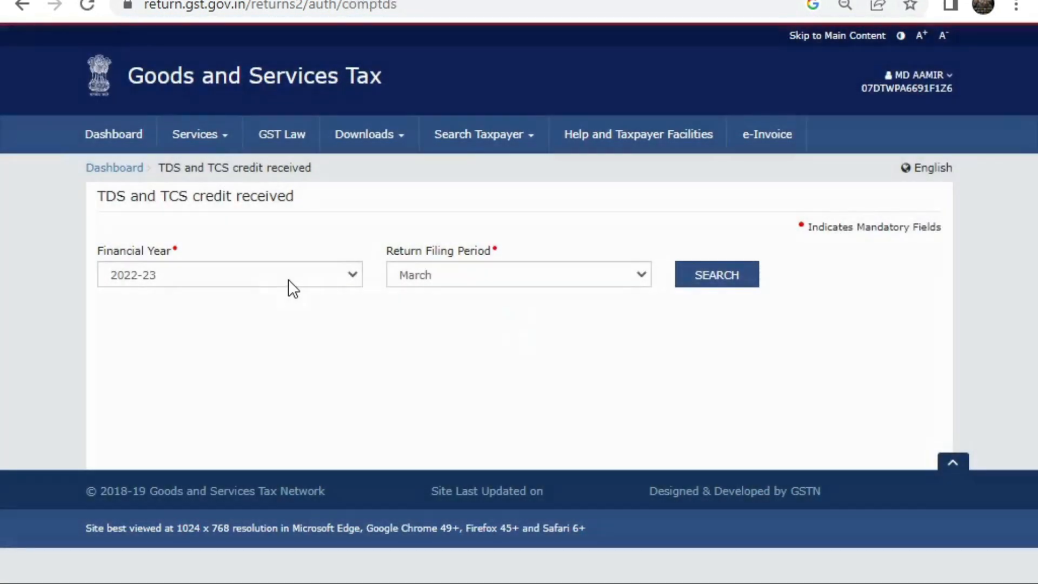
{"action": "left_click", "coordinate": [431, 275]}
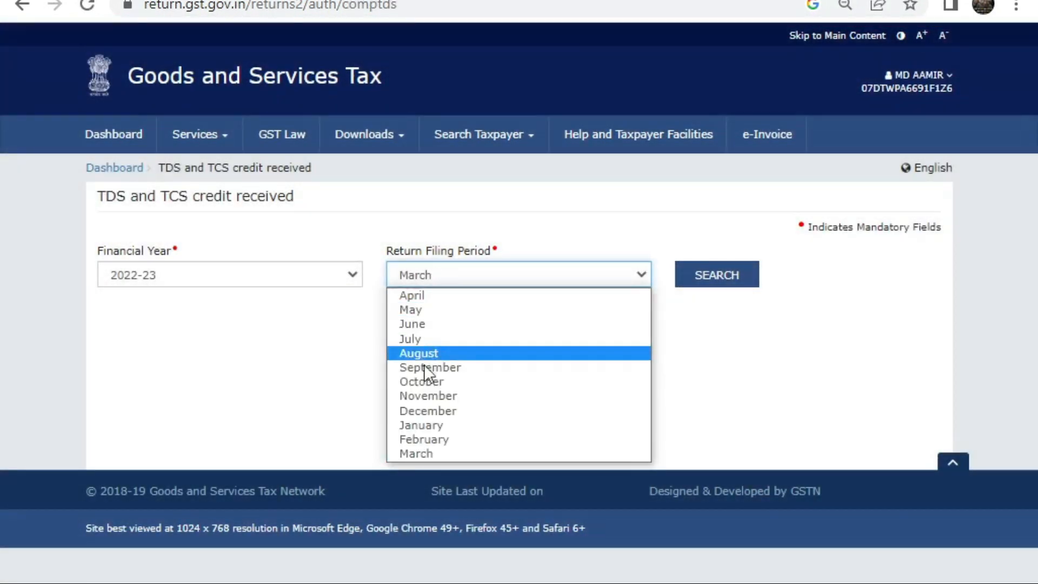
{"action": "left_click", "coordinate": [413, 424]}
{"action": "left_click", "coordinate": [693, 273]}
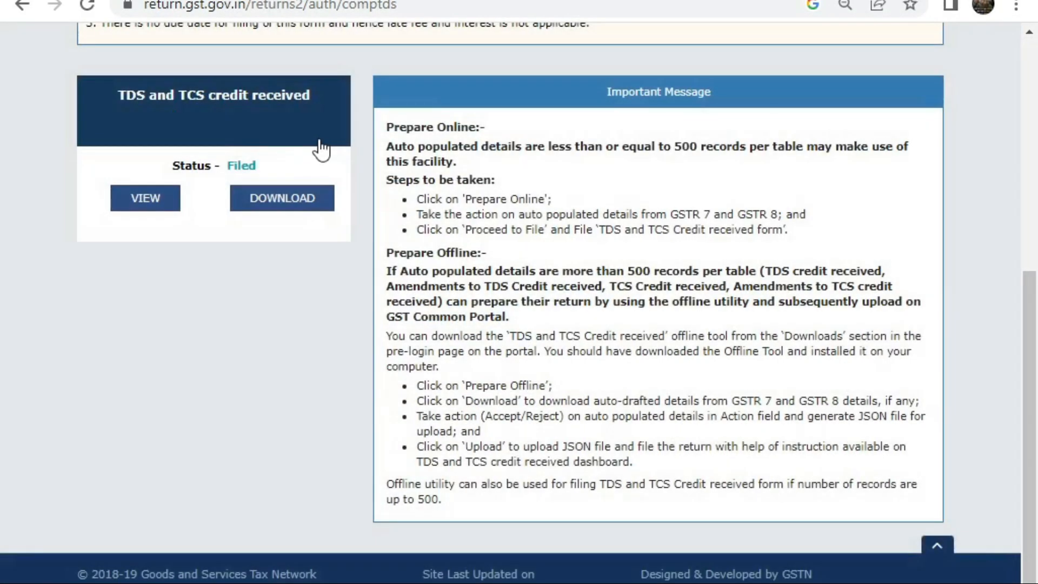
{"action": "left_click", "coordinate": [318, 139]}
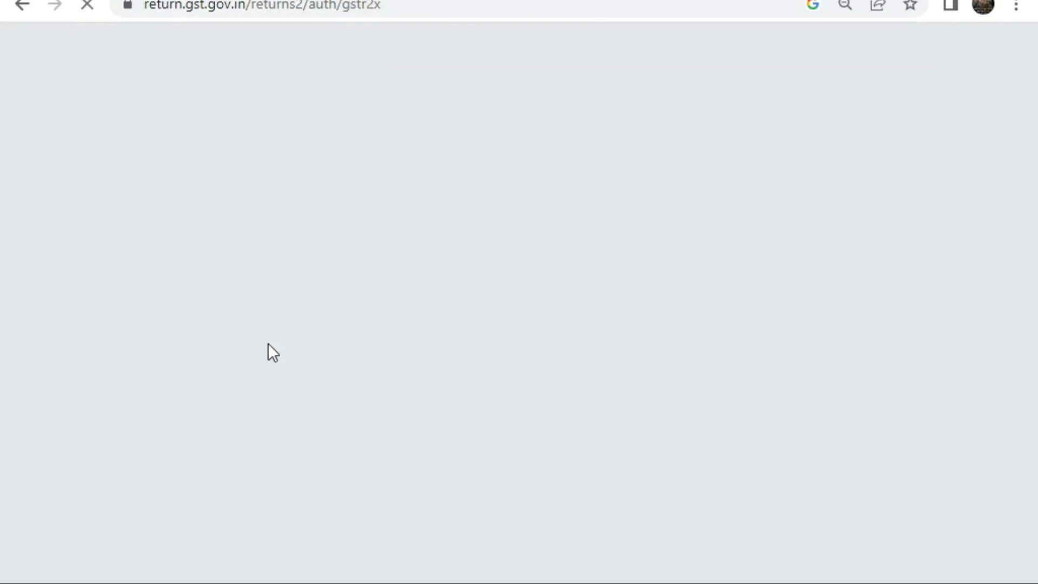
{"action": "scroll", "coordinate": [276, 346], "scroll_direction": "down", "scroll_amount": 10}
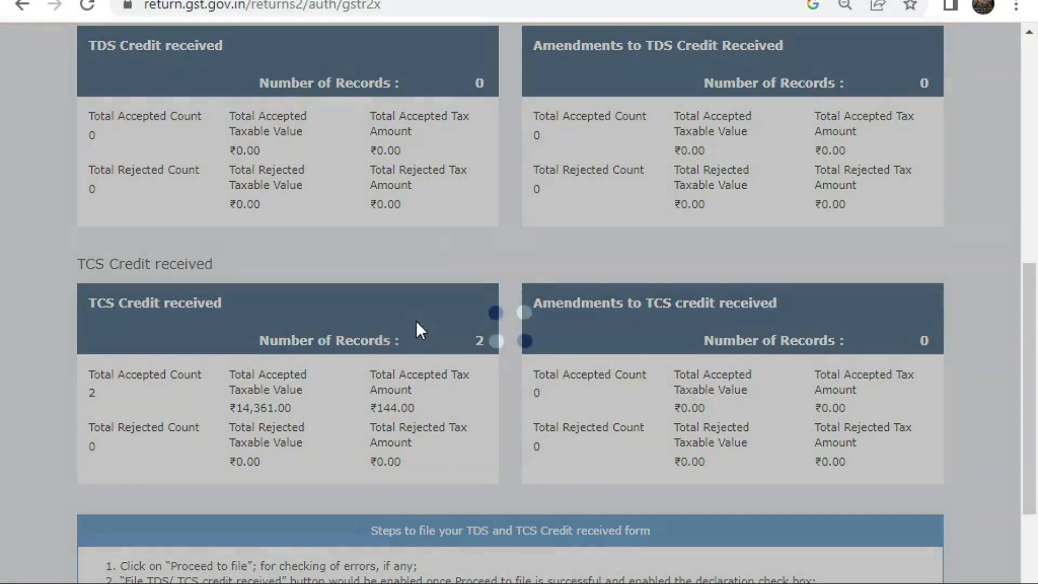
{"action": "left_click", "coordinate": [445, 338]}
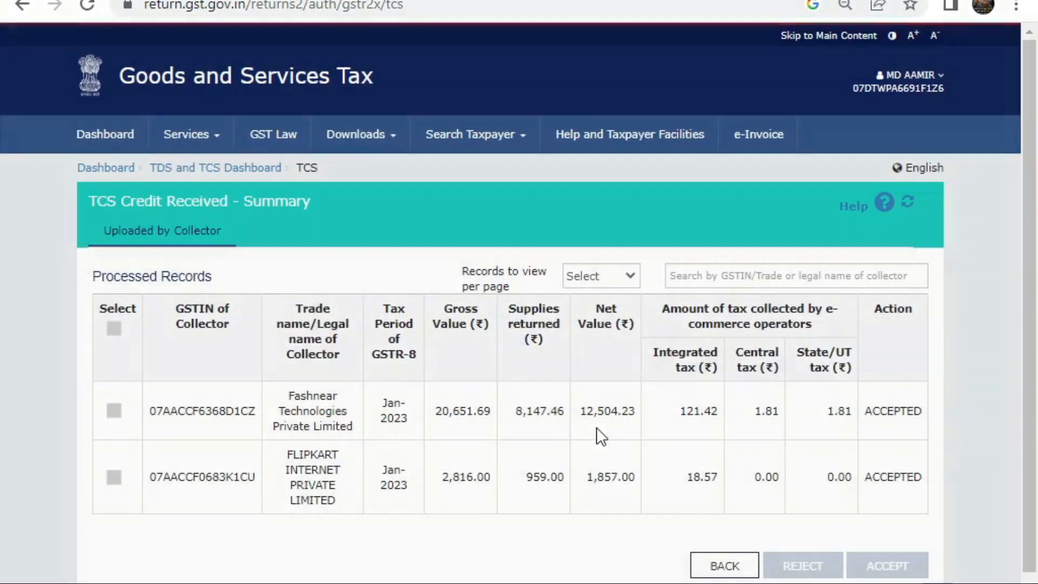
Step: Read Fashnear Technologies Private Limited's January net value of 12,504.23
{"action": "double_click", "coordinate": [583, 405]}
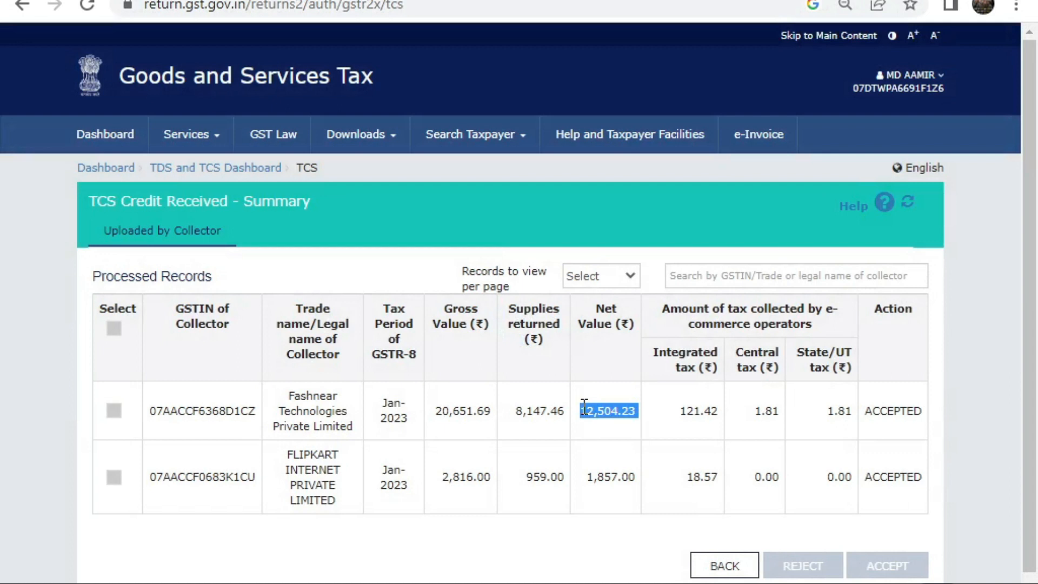
{"action": "left_click_drag", "start_coordinate": [283, 395], "coordinate": [334, 428]}
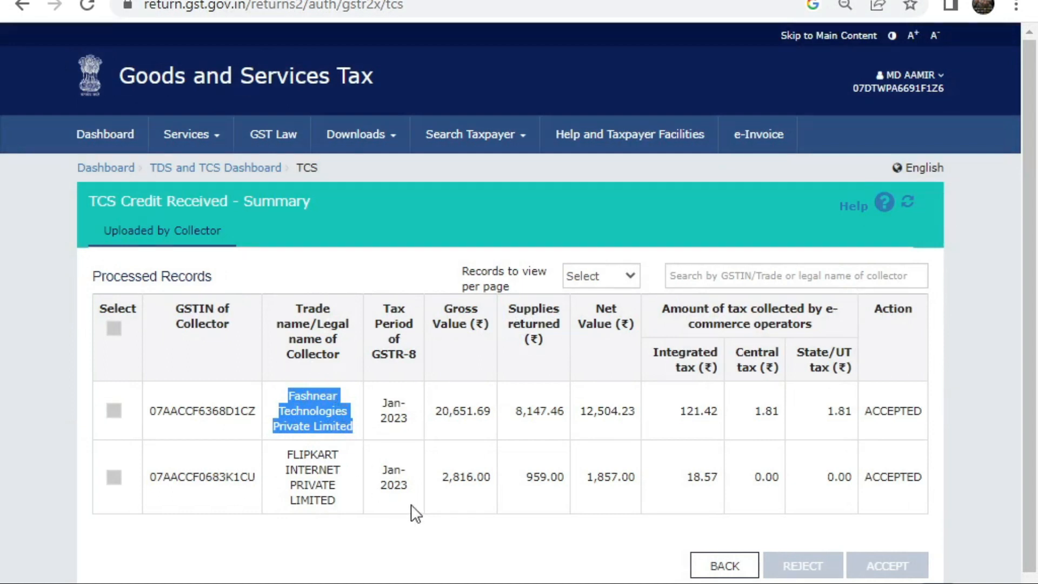
{"action": "double_click", "coordinate": [344, 427]}
{"action": "left_click_drag", "start_coordinate": [286, 388], "coordinate": [319, 412]}
{"action": "double_click", "coordinate": [343, 424]}
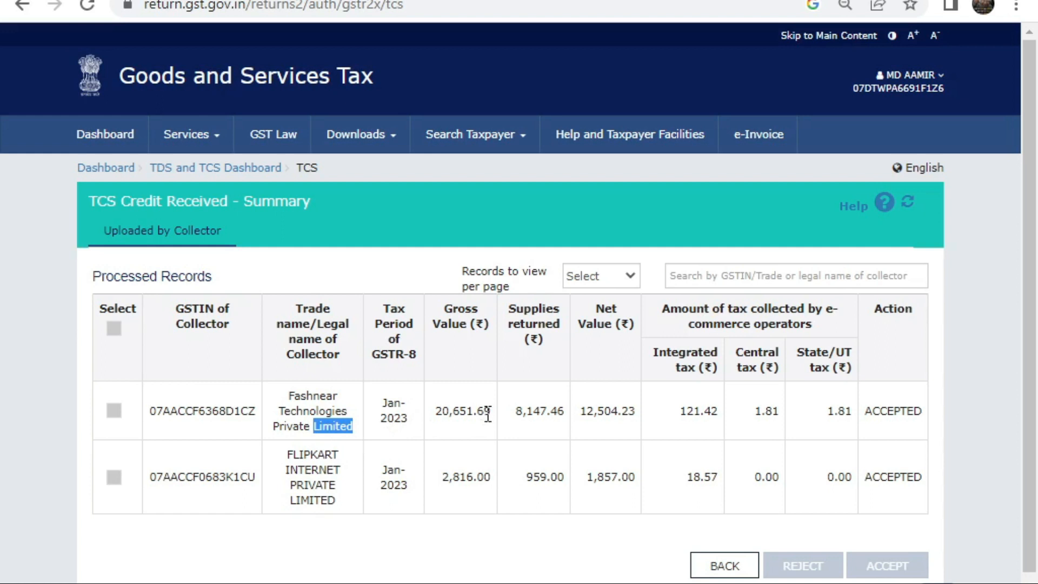
{"action": "double_click", "coordinate": [588, 417]}
{"action": "double_click", "coordinate": [589, 416]}
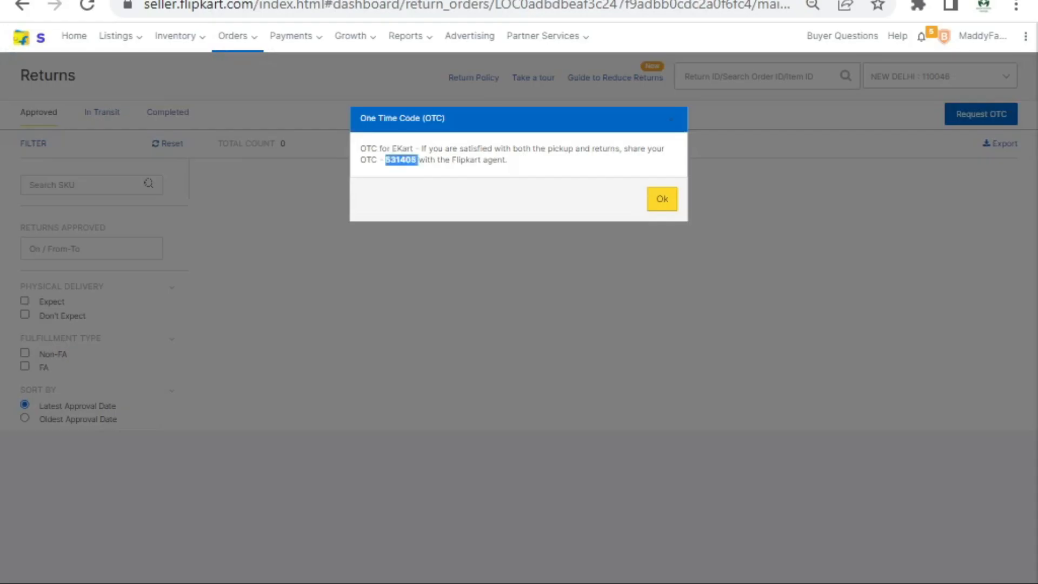
Step: In the working template, enter Jan-23 in B45 with amount 12504 beside it
{"action": "key", "text": "alt+Tab"}
{"action": "key", "text": "alt+Tab"}
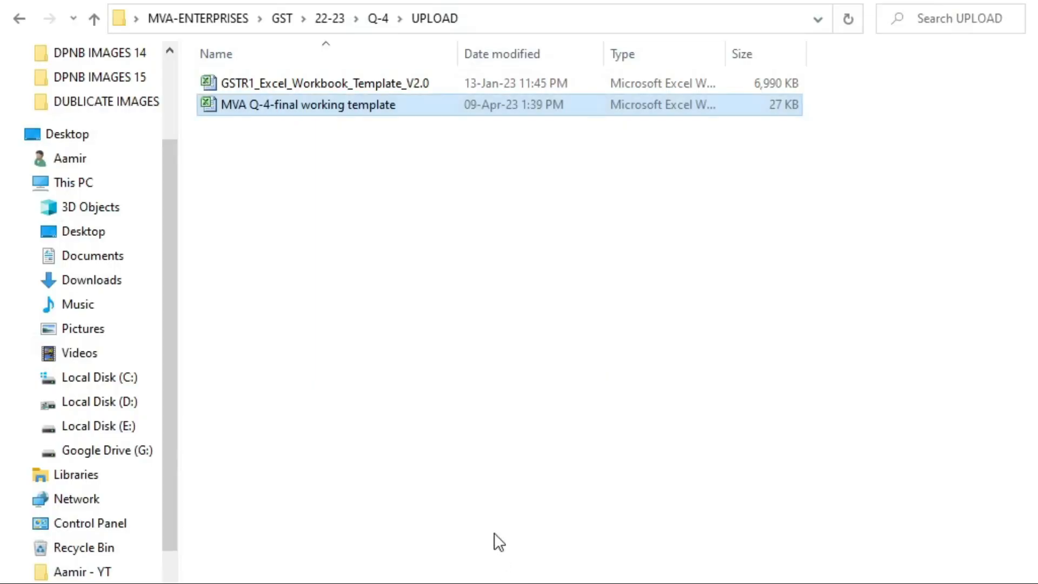
{"action": "key", "text": "alt+Tab"}
{"action": "key", "text": "alt+Tab"}
{"action": "key", "text": "alt+Tab"}
{"action": "key", "text": "alt+Left"}
{"action": "key", "text": "alt+Down"}
{"action": "key", "text": "alt+Up"}
{"action": "key", "text": "Down"}
{"action": "key", "text": "Left"}
{"action": "key", "text": "Left"}
{"action": "key", "text": "Left"}
{"action": "key", "text": "Left"}
{"action": "key", "text": "Left"}
{"action": "key", "text": "Down"}
{"action": "key", "text": "Right"}
{"action": "key", "text": "Left"}
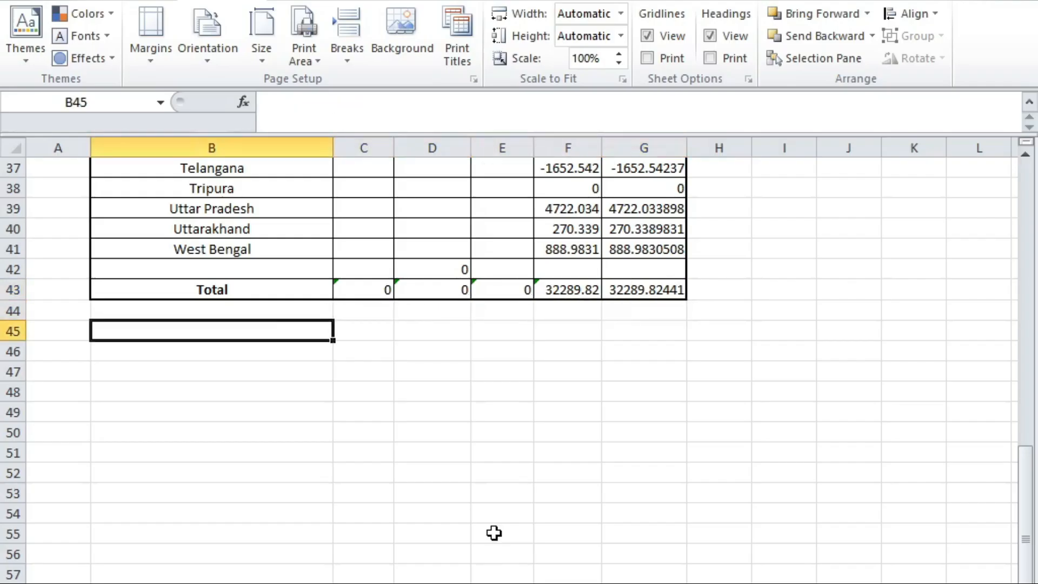
{"action": "type", "text": "jan-23"}
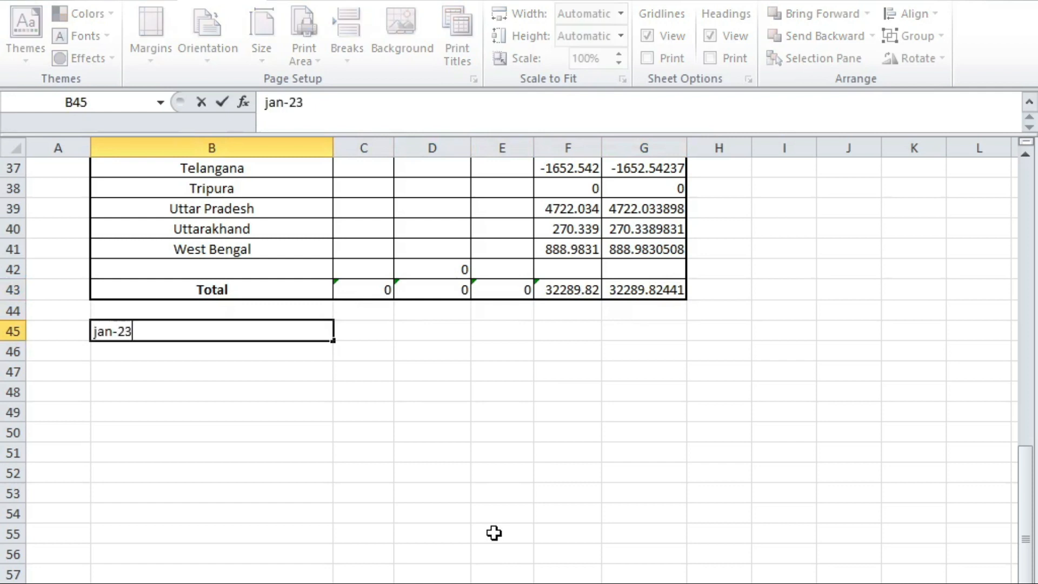
{"action": "key", "text": "Tab"}
{"action": "type", "text": "135"}
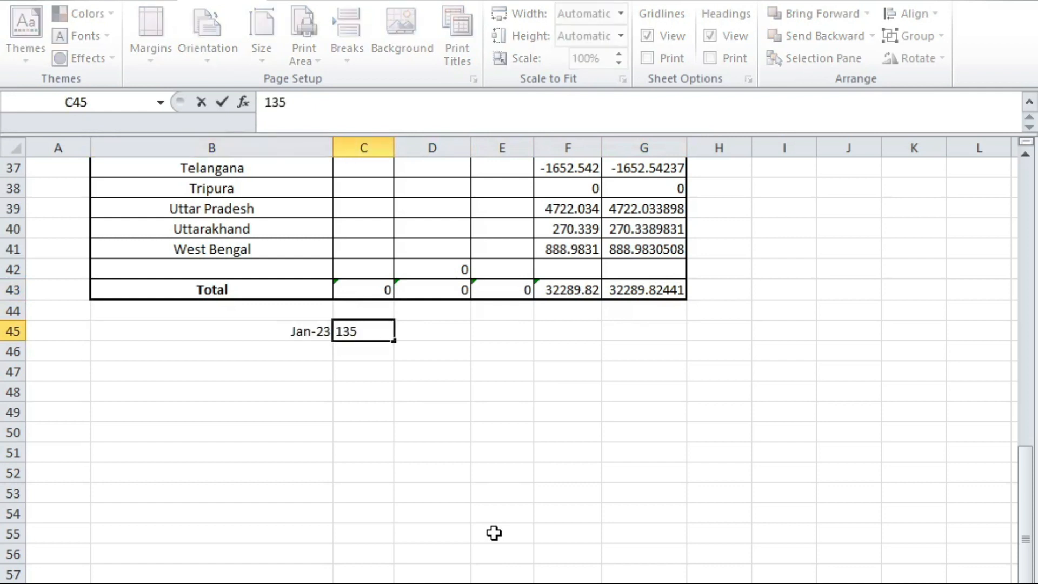
{"action": "key", "text": "BackSpace"}
{"action": "key", "text": "BackSpace"}
{"action": "type", "text": "2504"}
{"action": "key", "text": "Tab"}
{"action": "key", "text": "Down"}
{"action": "key", "text": "Left"}
{"action": "key", "text": "Left"}
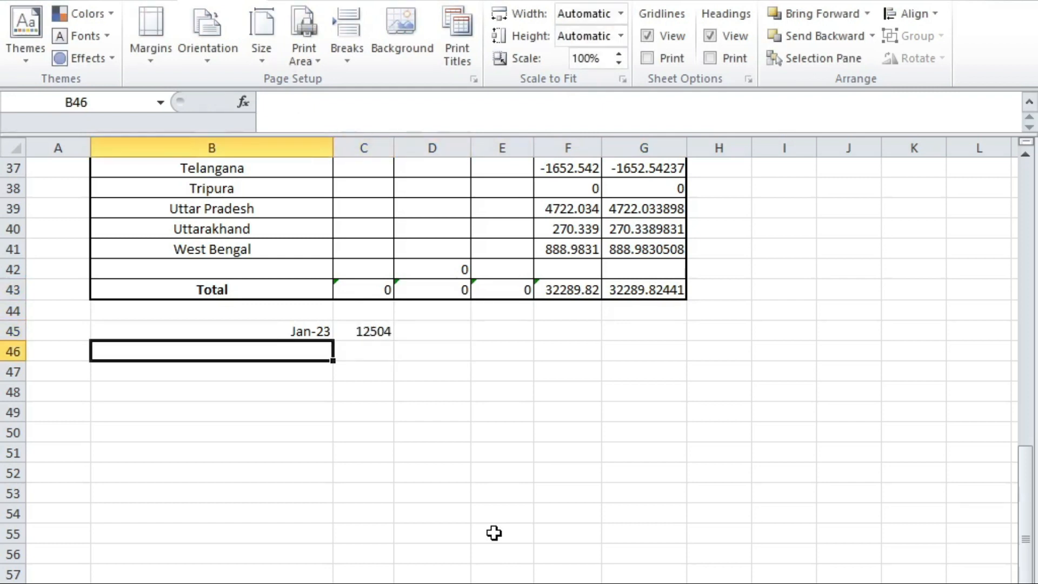
Step: Add the month labels Feb-23 and Mar-23 below Jan-23 in column B
{"action": "type", "text": "feb-23"}
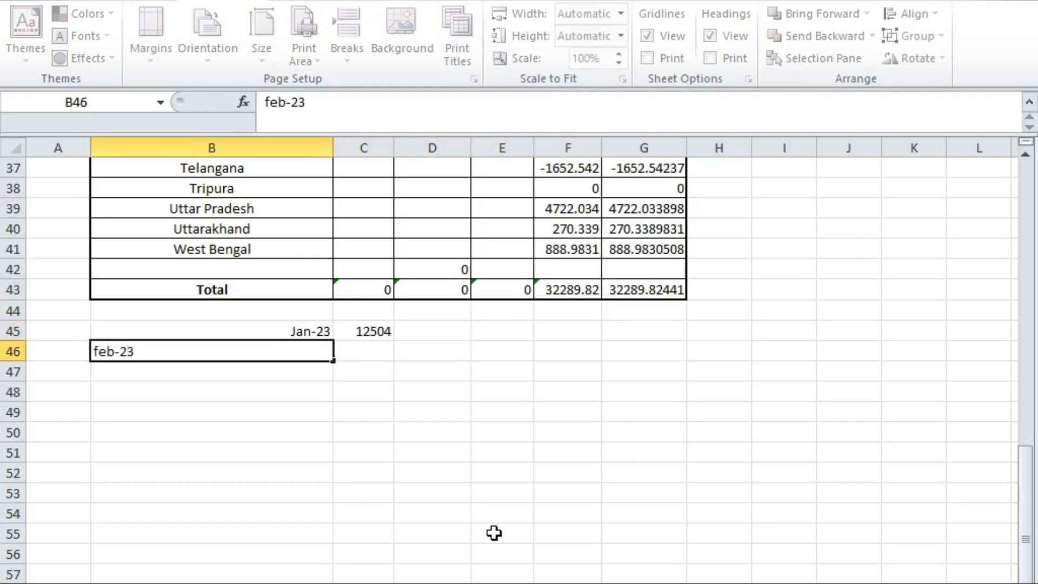
{"action": "key", "text": "Return"}
{"action": "type", "text": "marfch"}
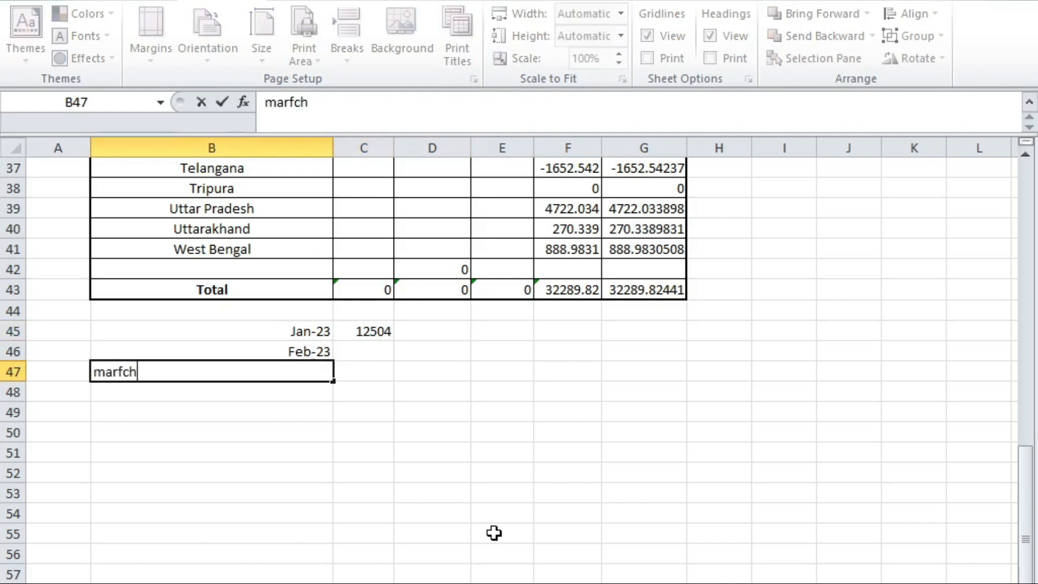
{"action": "key", "text": "BackSpace"}
{"action": "key", "text": "BackSpace"}
{"action": "type", "text": "h-23"}
{"action": "key", "text": "Tab"}
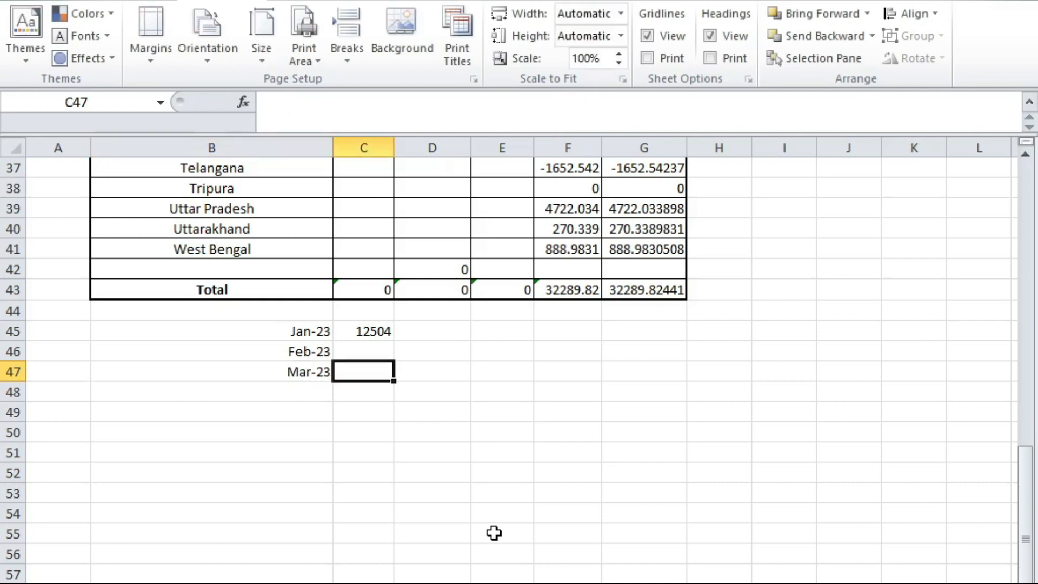
Step: Glance at the GST portal, then return to Excel and cancel the Save As dialog
{"action": "key", "text": "alt+Tab"}
{"action": "key", "text": "alt+Tab"}
{"action": "key", "text": "alt+Tab"}
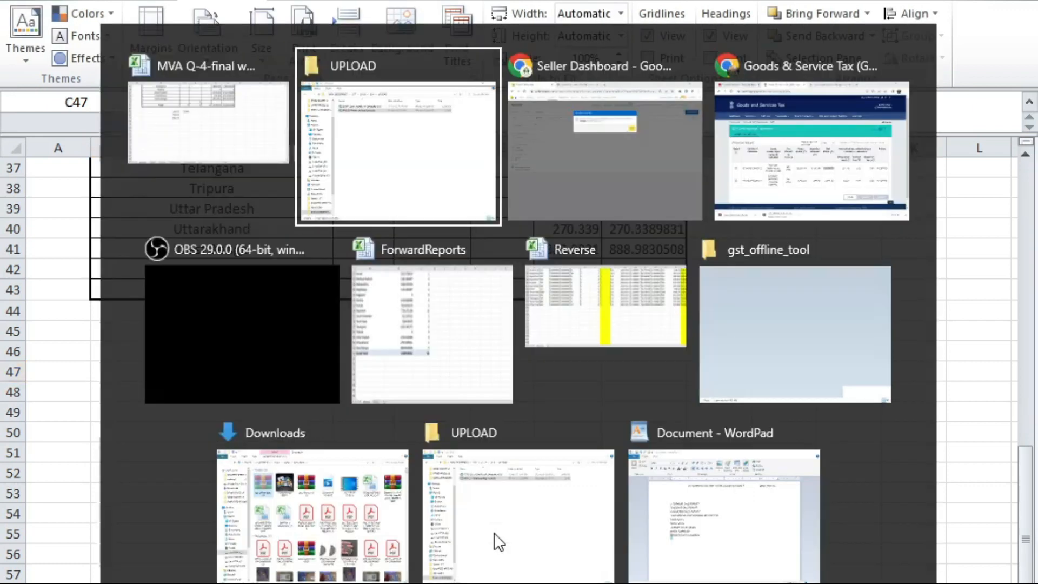
{"action": "key", "text": "alt+Tab"}
{"action": "right_click", "coordinate": [482, 530]}
{"action": "key", "text": "Escape"}
{"action": "key", "text": "alt+Tab"}
{"action": "key", "text": "F12"}
{"action": "left_click", "coordinate": [781, 580]}
Step: Check the 18% grand total in F43 against the Jan-23, Feb-23 and March amounts
{"action": "left_click", "coordinate": [738, 532]}
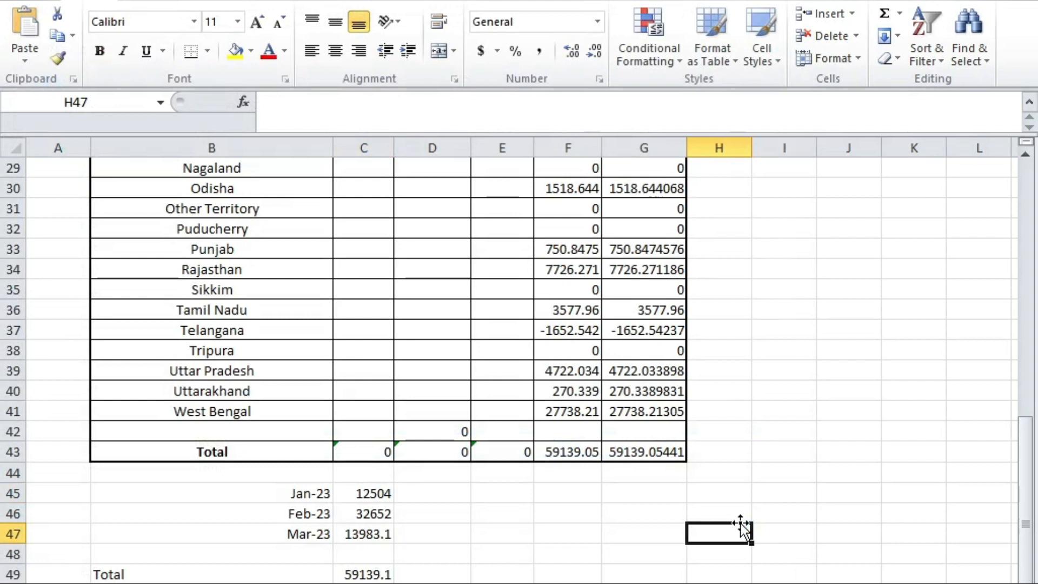
{"action": "scroll", "coordinate": [628, 475], "scroll_direction": "up", "scroll_amount": 3}
{"action": "scroll", "coordinate": [628, 476], "scroll_direction": "down", "scroll_amount": 3}
{"action": "left_click", "coordinate": [542, 454]}
{"action": "double_click", "coordinate": [435, 583]}
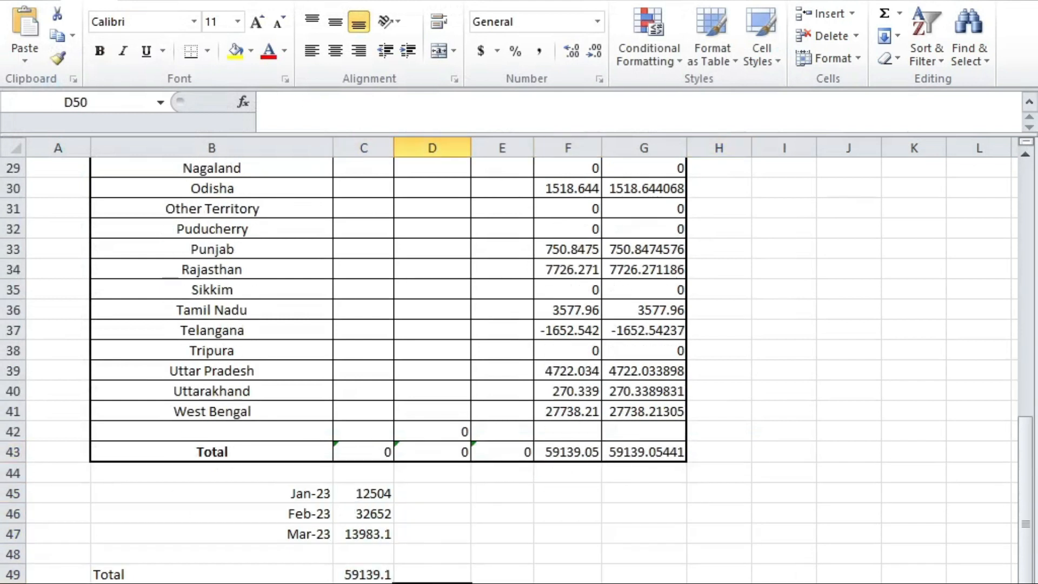
{"action": "left_click_drag", "start_coordinate": [363, 493], "coordinate": [378, 511]}
{"action": "left_click", "coordinate": [379, 535]}
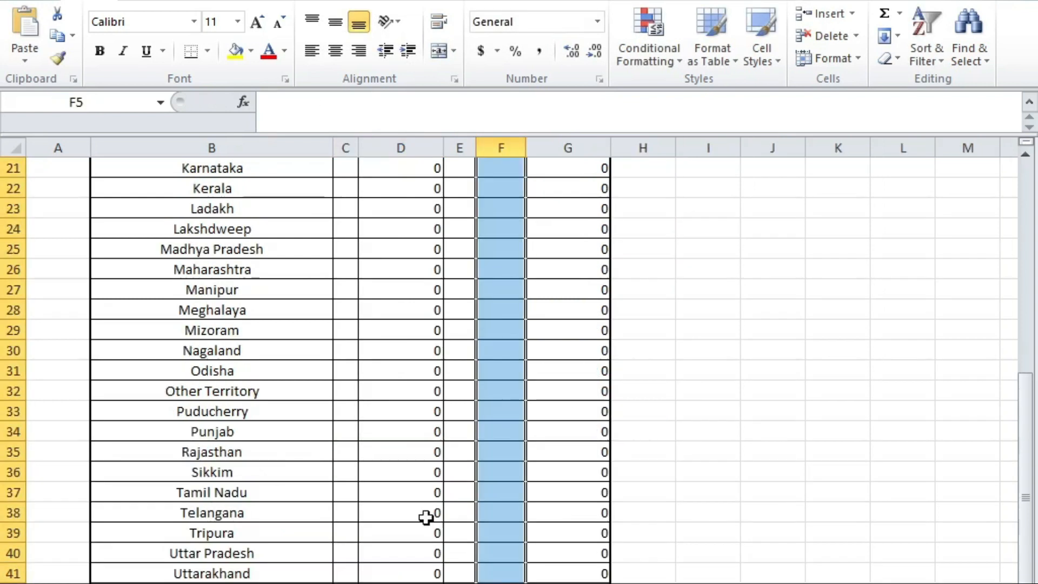
{"action": "scroll", "coordinate": [494, 464], "scroll_direction": "down", "scroll_amount": 1}
{"action": "scroll", "coordinate": [503, 454], "scroll_direction": "up", "scroll_amount": 8}
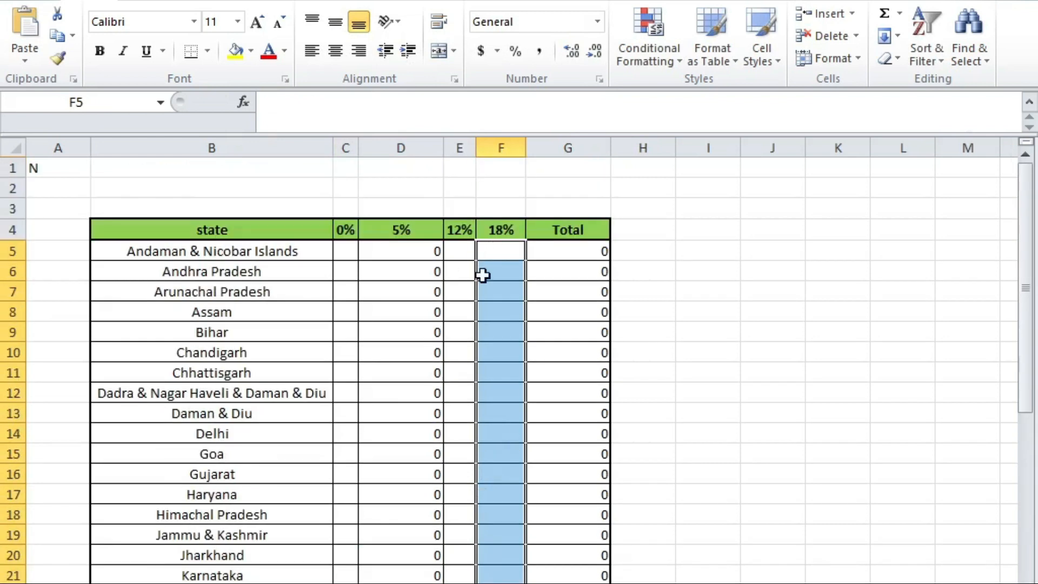
{"action": "left_click", "coordinate": [846, 396]}
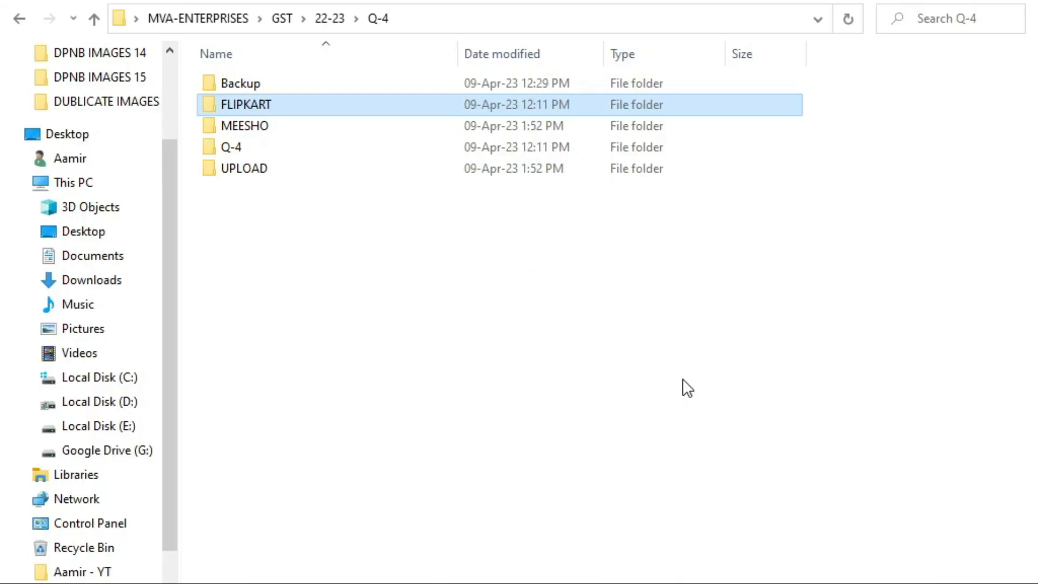
{"action": "key", "text": "Down"}
Step: Check that the FLIPKART folder inside Q-4 is still empty
{"action": "key", "text": "Up"}
{"action": "key", "text": "Return"}
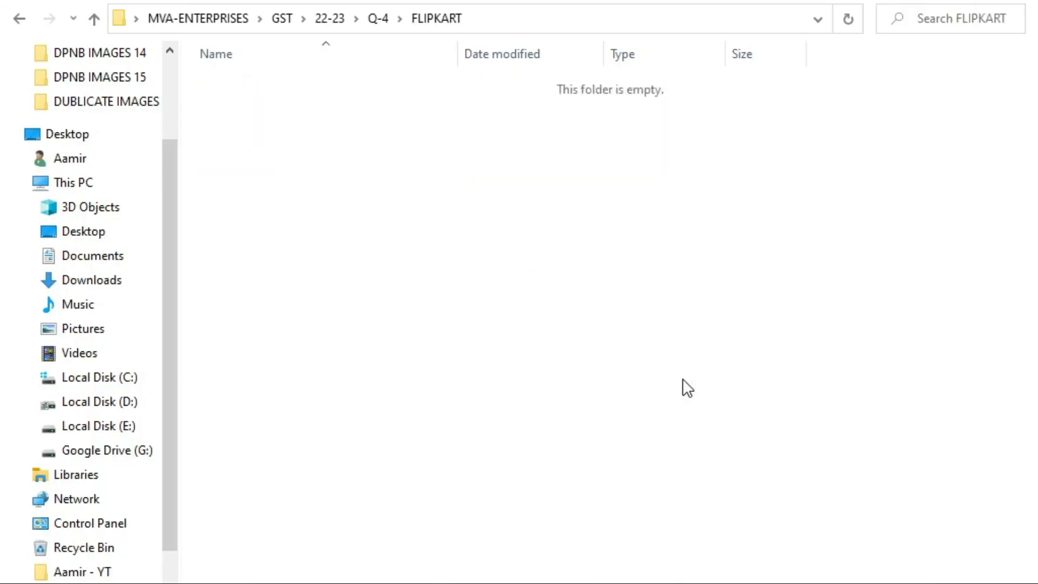
{"action": "key", "text": "BackSpace"}
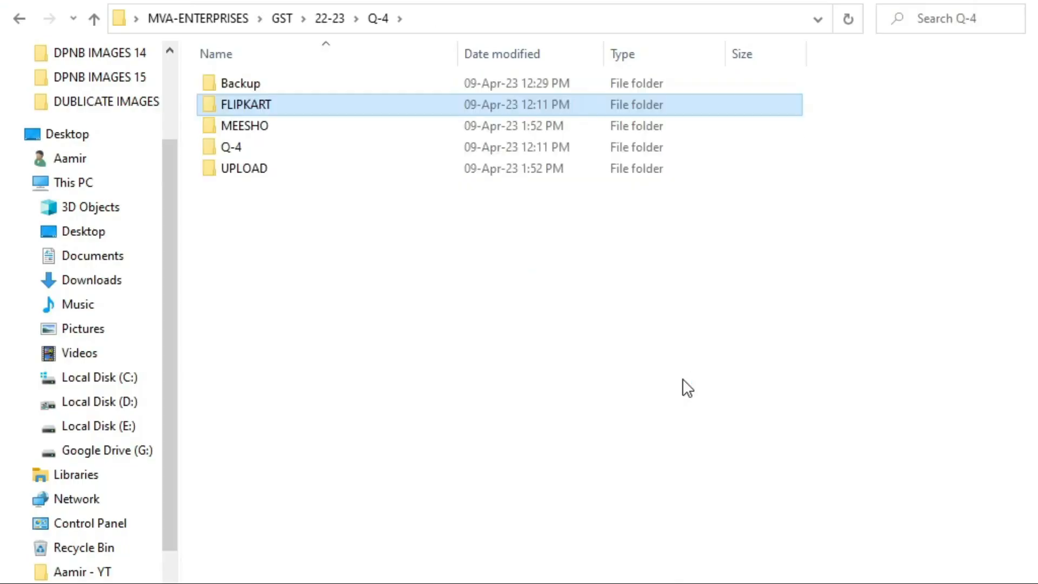
{"action": "key", "text": "Return"}
{"action": "key", "text": "BackSpace"}
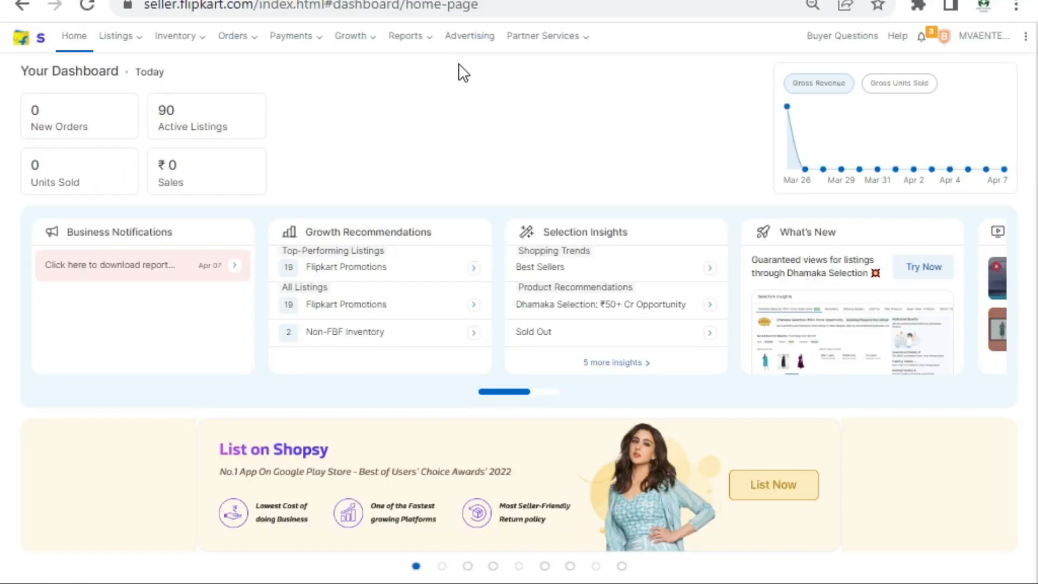
Step: From Seller Hub's Reports Centre, download the March commission invoice and February GSTR return report
{"action": "left_click", "coordinate": [403, 43]}
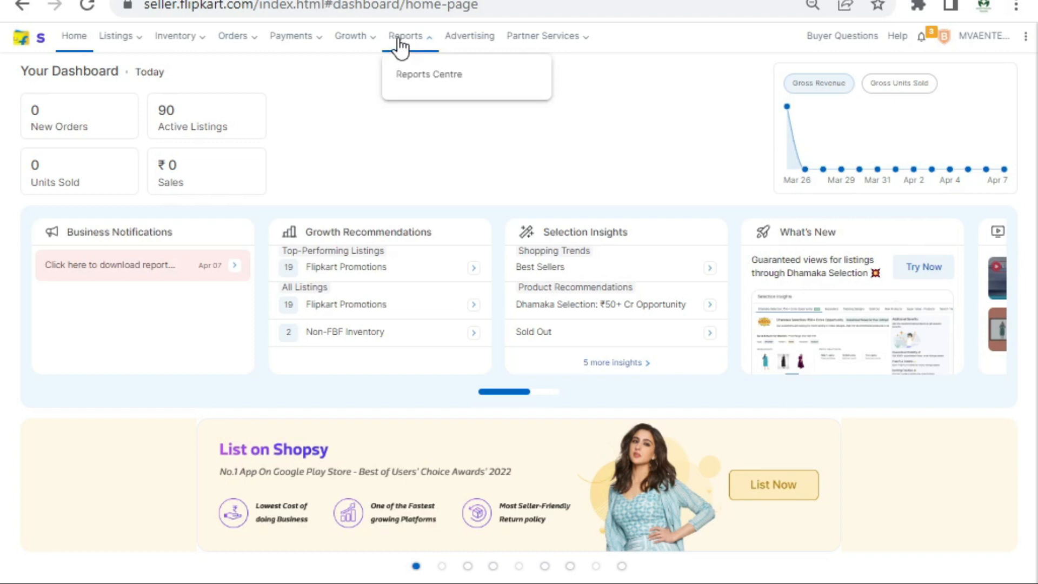
{"action": "left_click", "coordinate": [424, 84]}
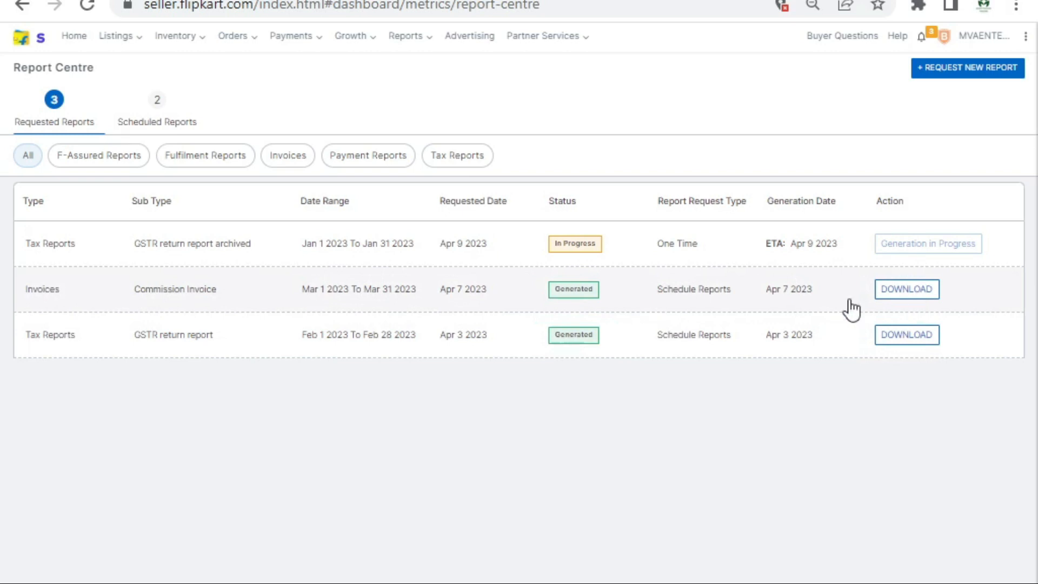
{"action": "left_click", "coordinate": [931, 297]}
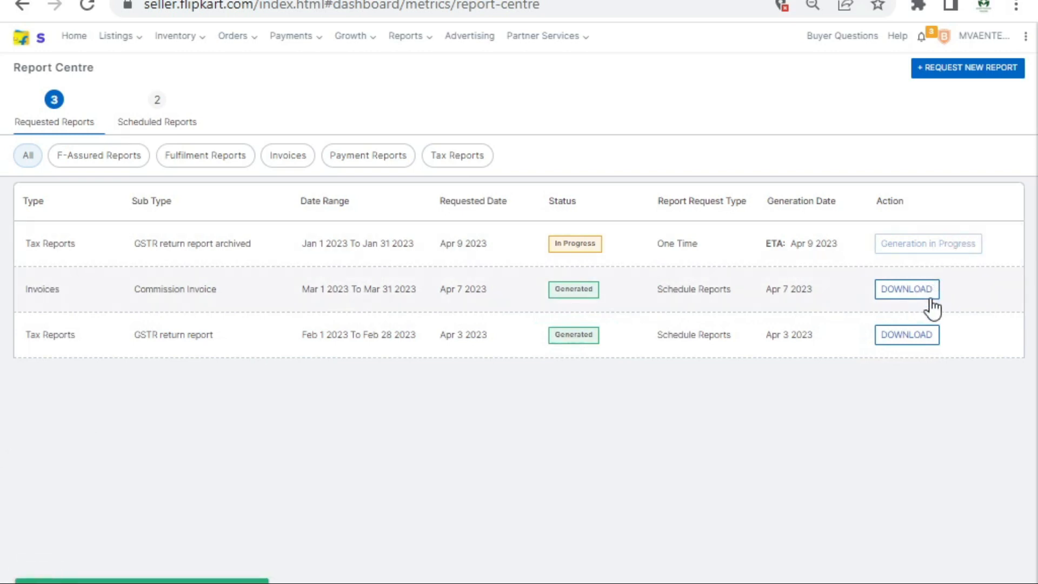
{"action": "left_click", "coordinate": [906, 342]}
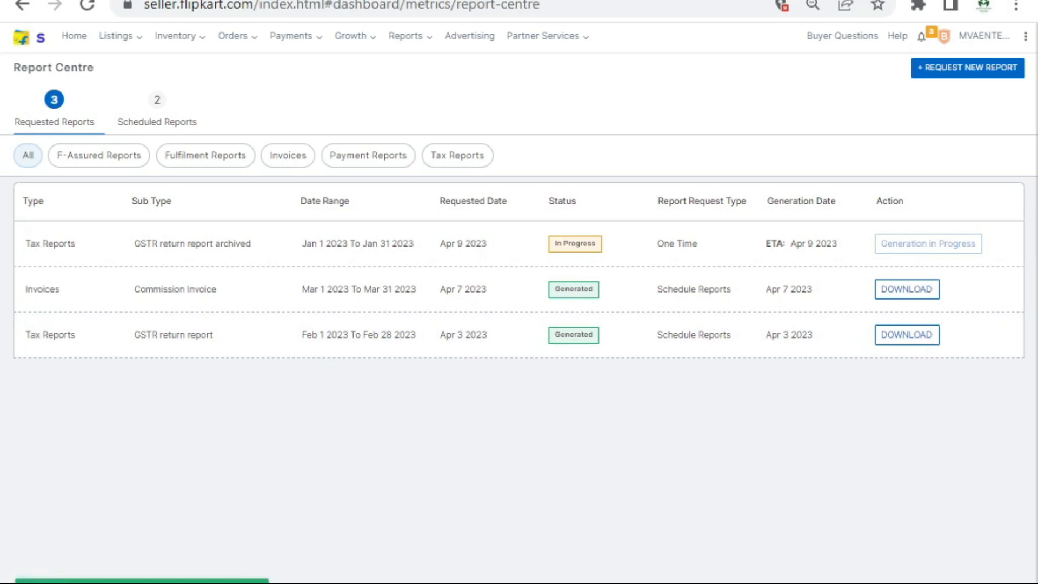
{"action": "left_click", "coordinate": [441, 583]}
{"action": "left_click", "coordinate": [486, 583]}
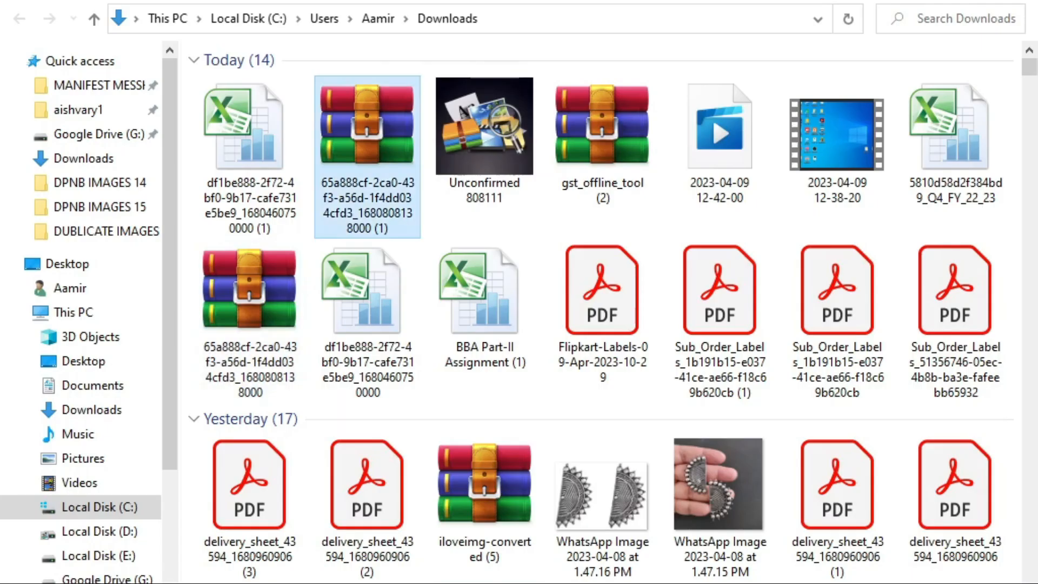
Step: Paste the two downloaded files into the FLIPKART folder
{"action": "key", "text": "shift+Left"}
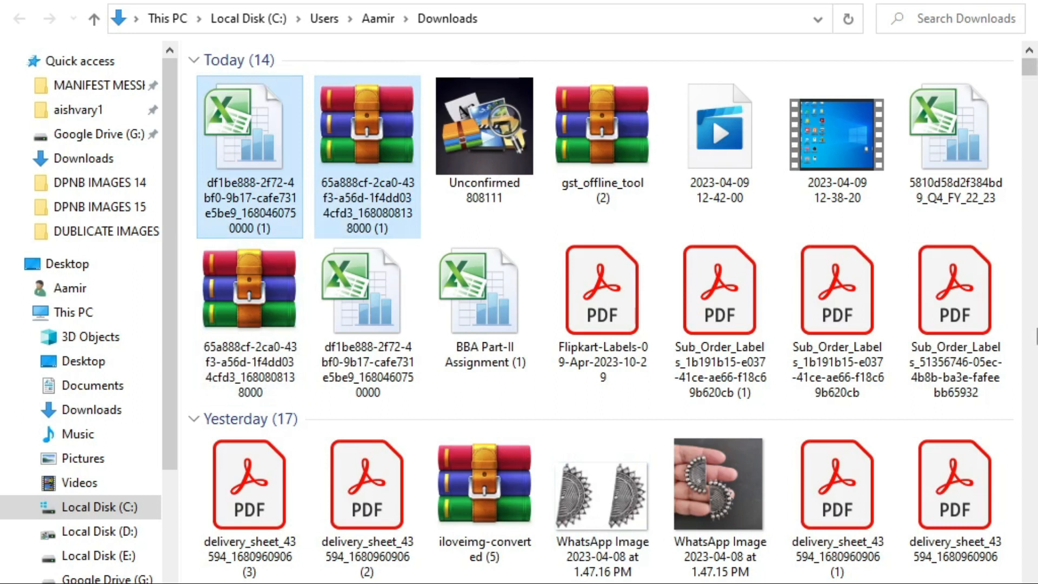
{"action": "key", "text": "alt+Tab"}
{"action": "key", "text": "alt+Tab"}
{"action": "key", "text": "alt+Tab"}
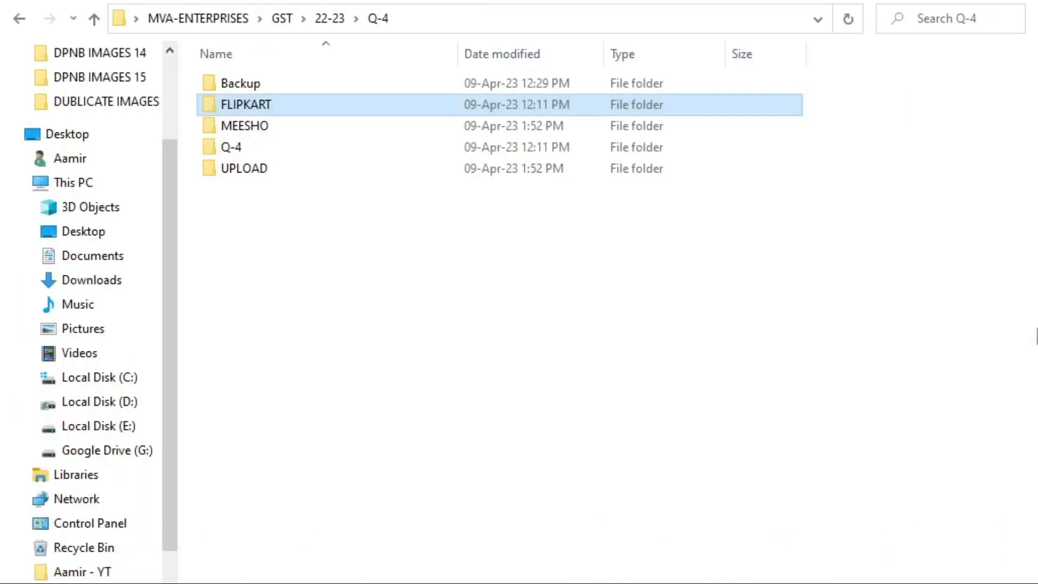
{"action": "key", "text": "Return"}
{"action": "key", "text": "ctrl+v"}
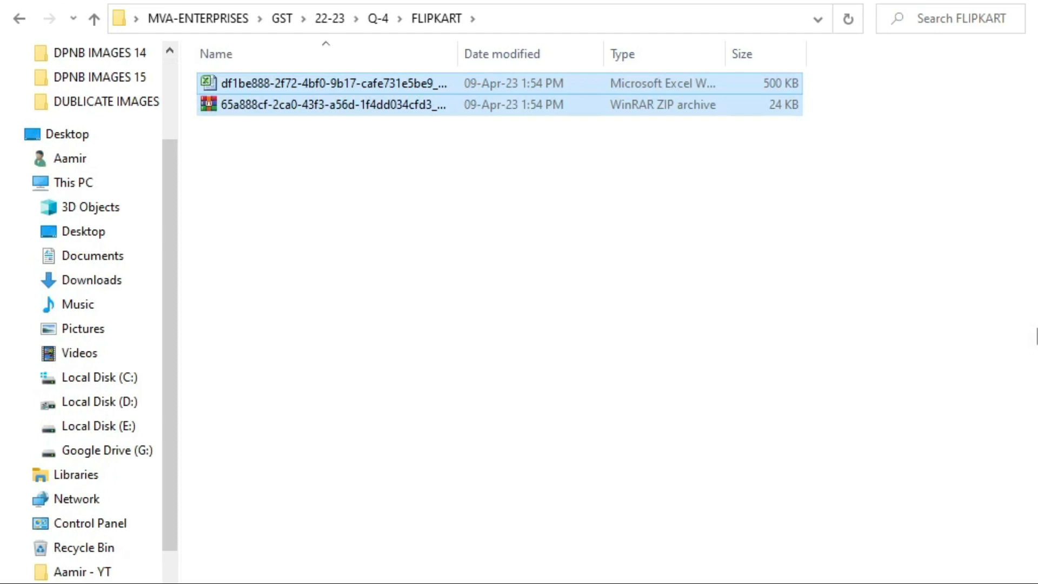
{"action": "key", "text": "Down"}
Step: Filter the Reports Centre to Tax Reports and download the GSTR return report again
{"action": "key", "text": "alt+Tab"}
{"action": "key", "text": "alt+Tab"}
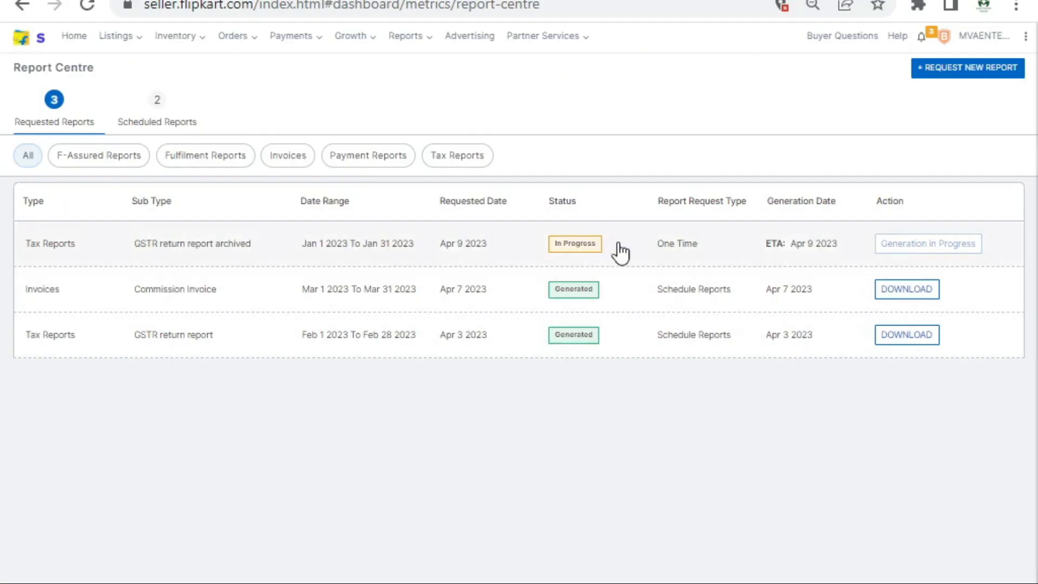
{"action": "left_click", "coordinate": [66, 42]}
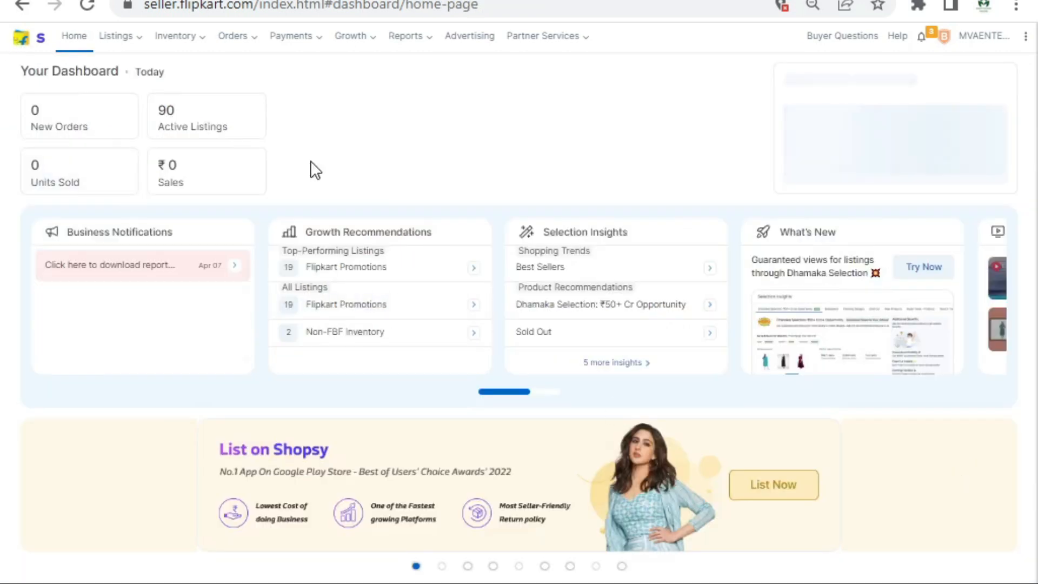
{"action": "left_click", "coordinate": [414, 38]}
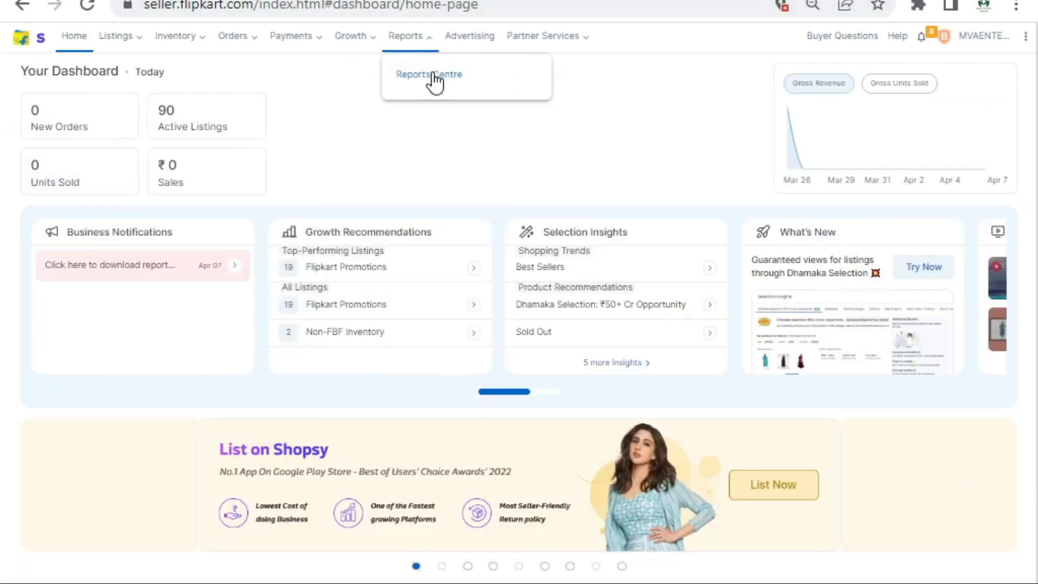
{"action": "left_click", "coordinate": [436, 82]}
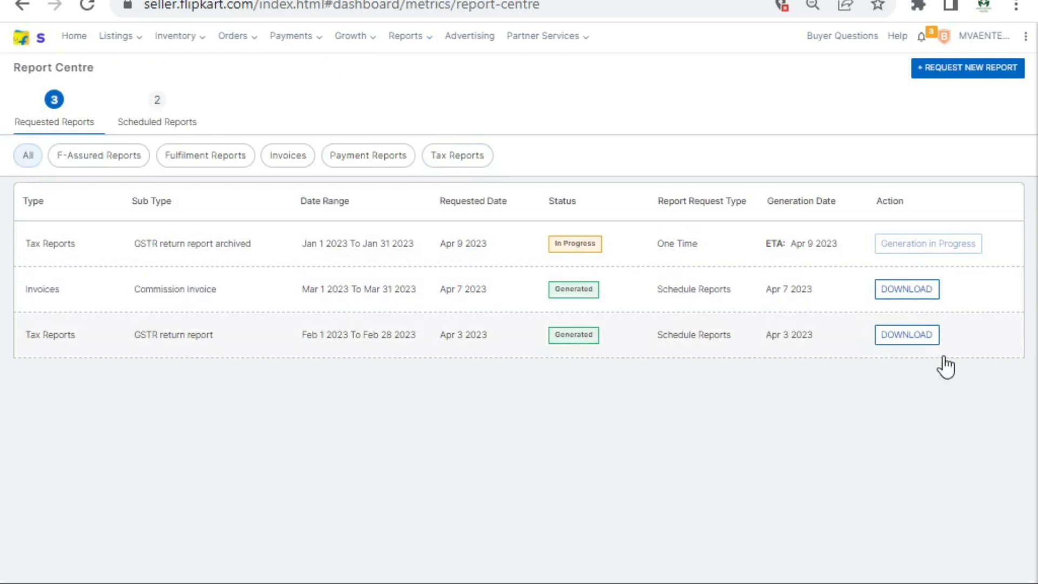
{"action": "left_click", "coordinate": [452, 158]}
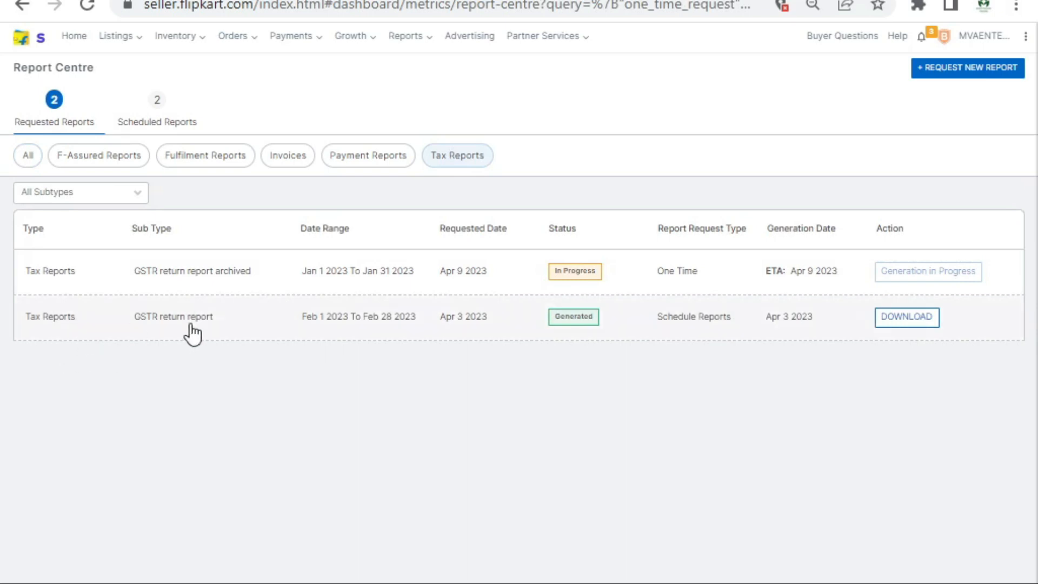
{"action": "left_click", "coordinate": [925, 325]}
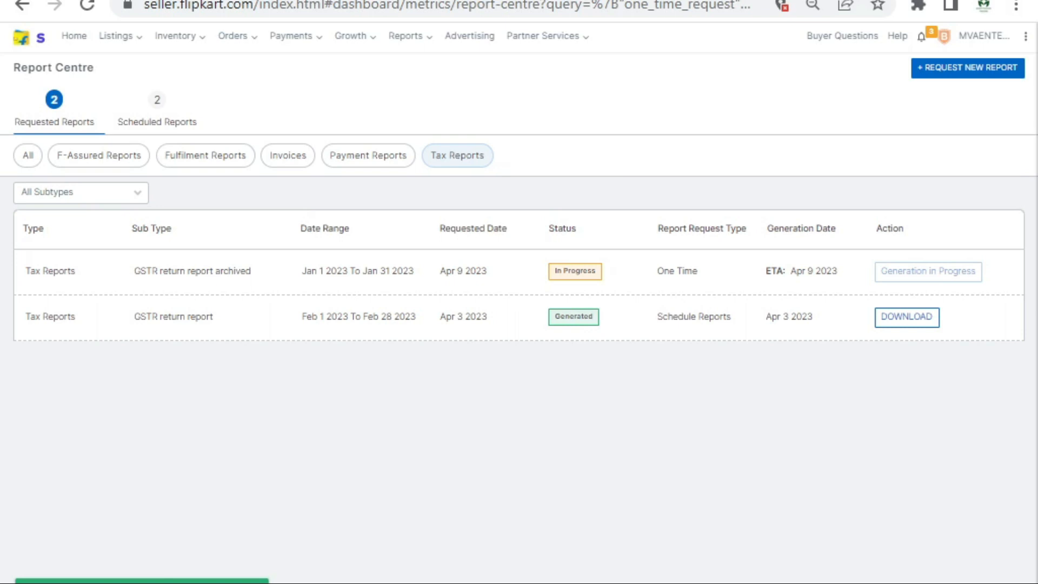
{"action": "key", "text": "alt+Tab"}
{"action": "key", "text": "alt+Tab"}
{"action": "key", "text": "alt+shift+Tab"}
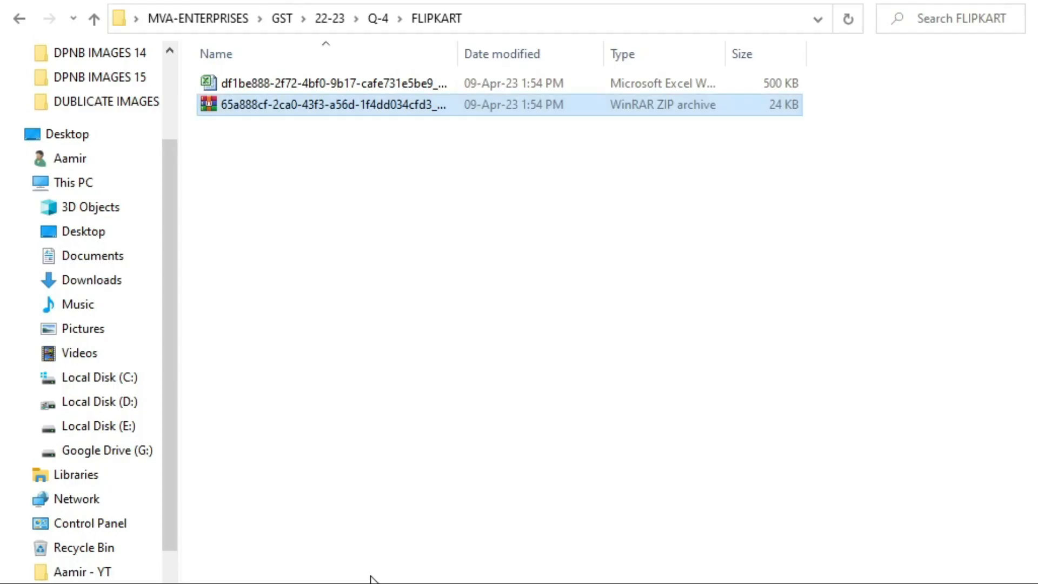
Step: Open the downloaded GSTR report and page through its worksheets to the HSN sheet
{"action": "key", "text": "Return"}
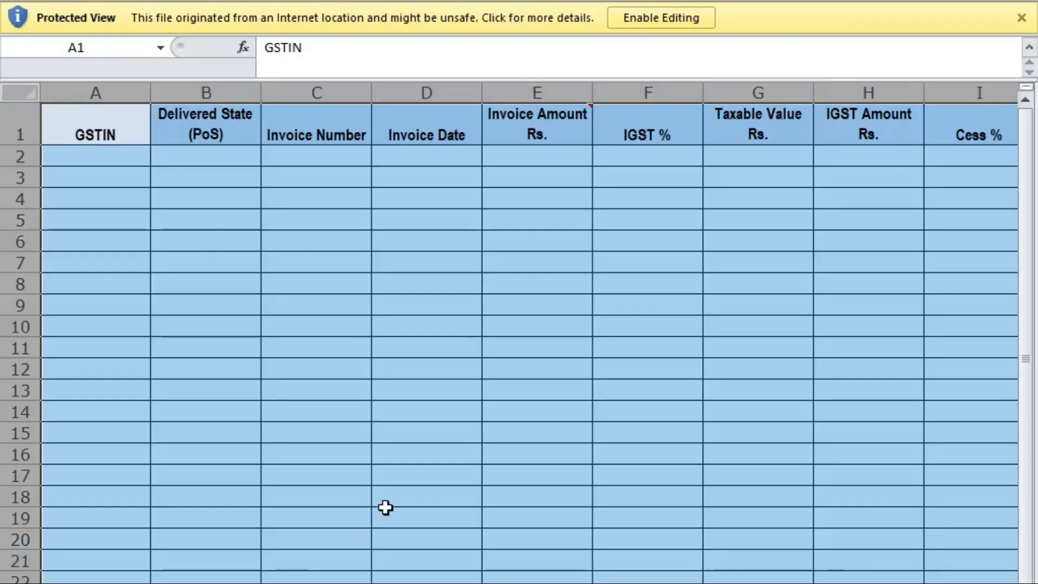
{"action": "left_click", "coordinate": [271, 408]}
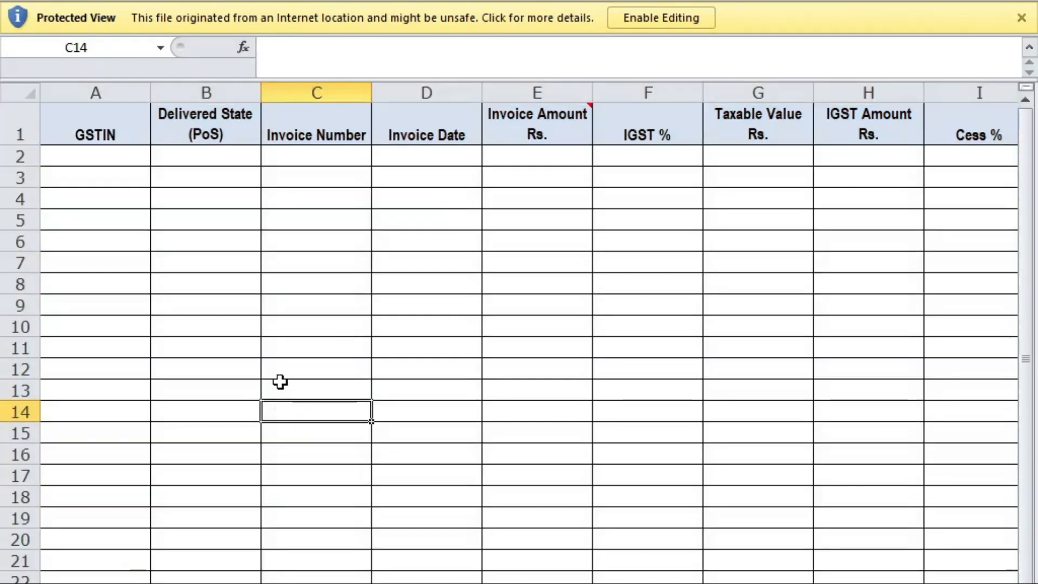
{"action": "key", "text": "ctrl+Page_Down"}
{"action": "key", "text": "ctrl+Page_Down"}
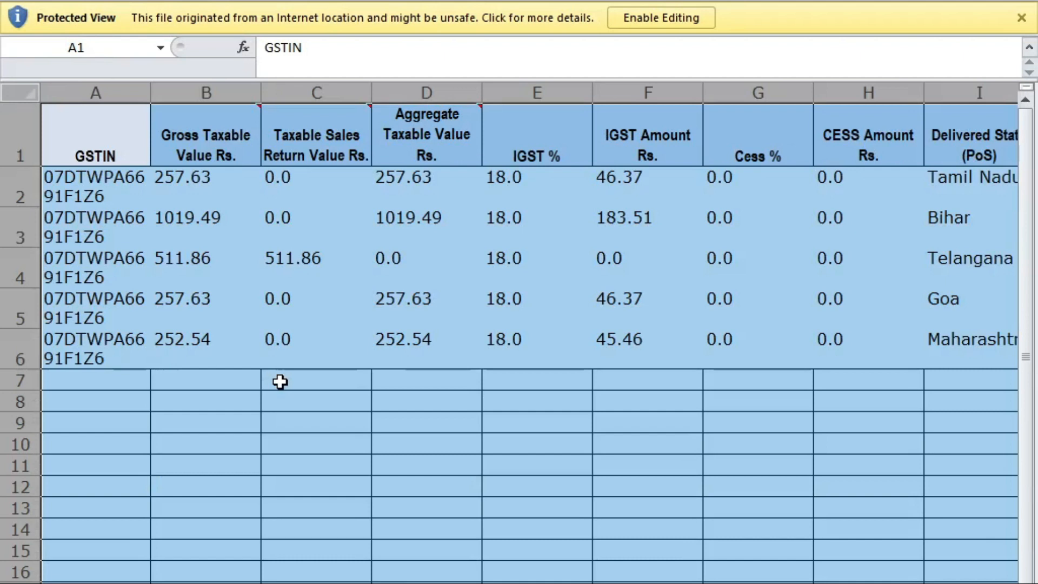
{"action": "key", "text": "ctrl+Page_Down"}
{"action": "key", "text": "ctrl+Page_Down"}
{"action": "key", "text": "ctrl+Page_Down"}
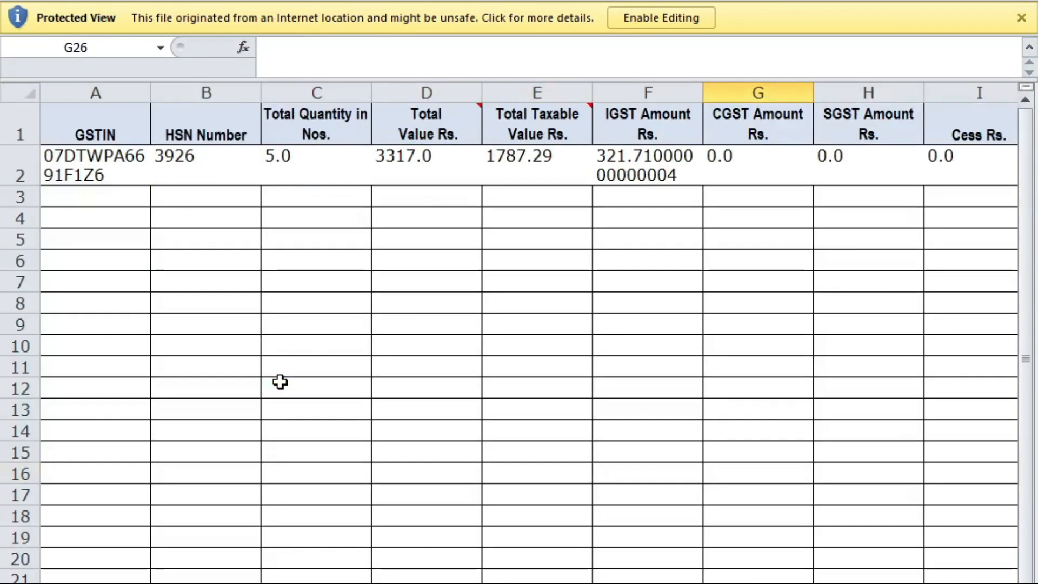
{"action": "key", "text": "ctrl+Page_Down"}
{"action": "key", "text": "ctrl+Page_Down"}
{"action": "key", "text": "ctrl+Page_Up"}
{"action": "key", "text": "ctrl+Page_Up"}
{"action": "key", "text": "Left"}
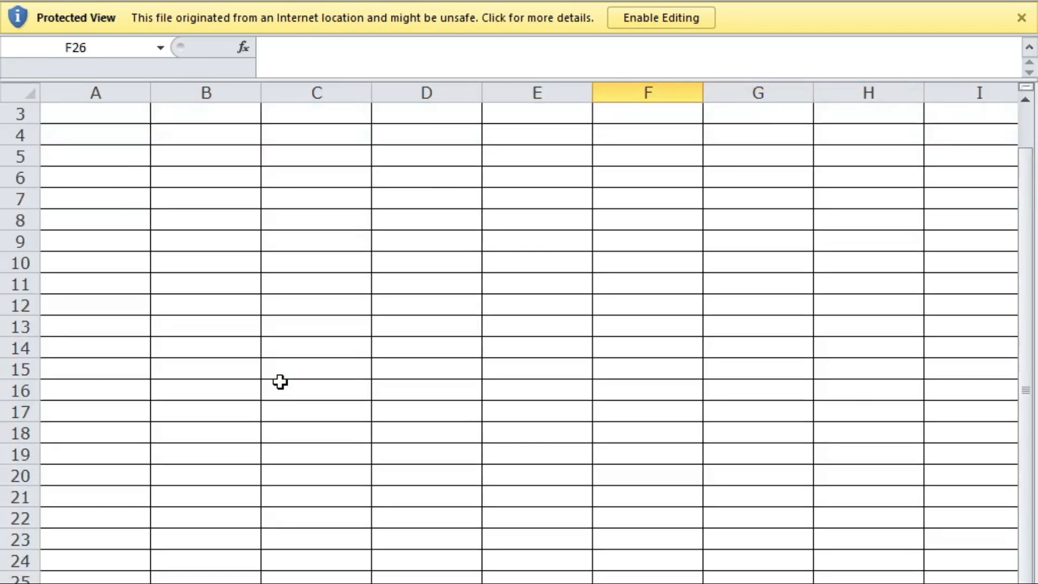
{"action": "scroll", "coordinate": [282, 378], "scroll_direction": "up", "scroll_amount": 1}
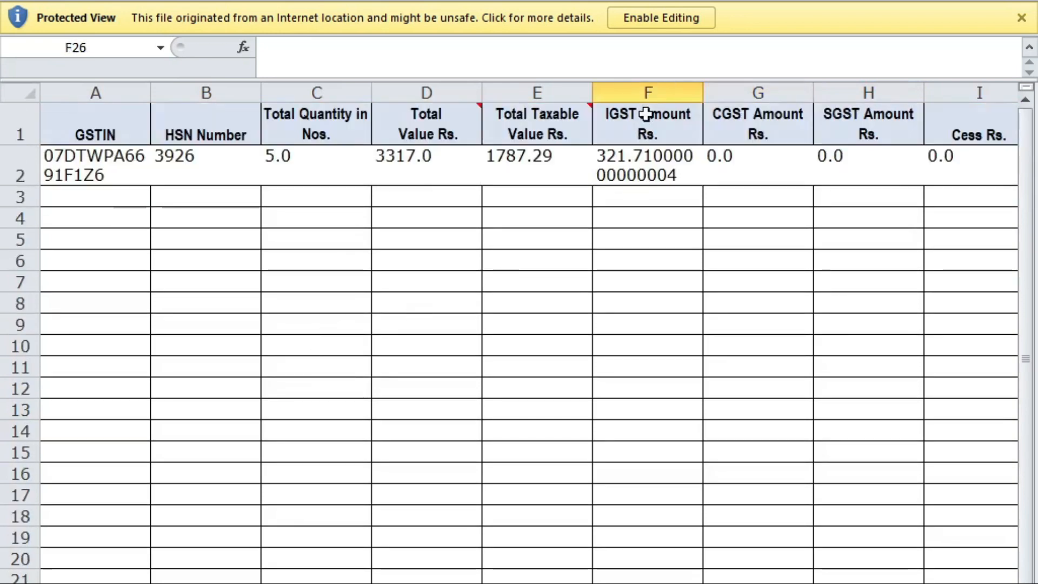
Step: Enable editing on the report and return to the IGST sales sheet
{"action": "left_click", "coordinate": [682, 24]}
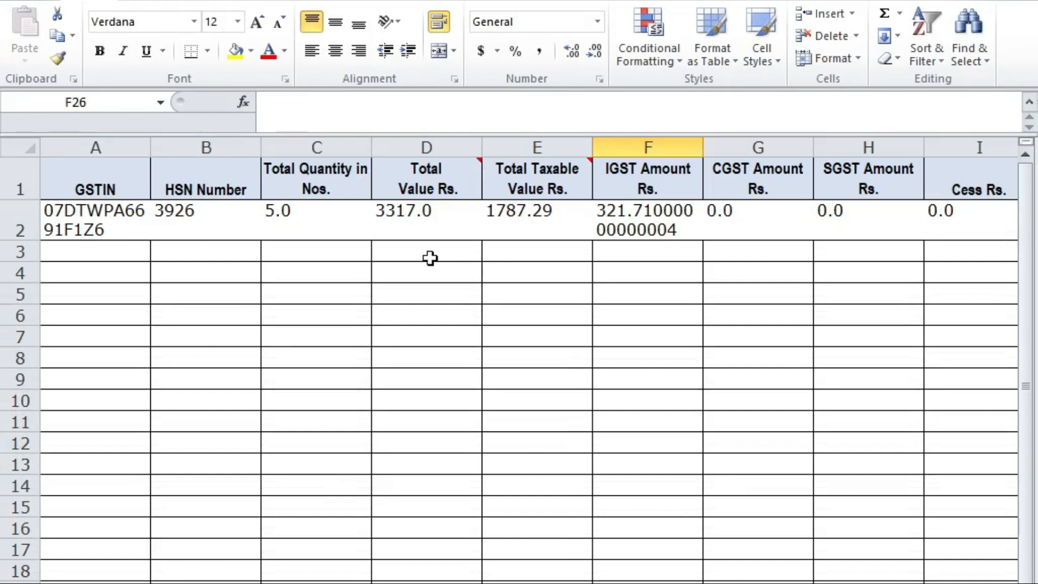
{"action": "left_click", "coordinate": [442, 341]}
{"action": "key", "text": "ctrl+Page_Up"}
{"action": "key", "text": "ctrl+Page_Up"}
{"action": "key", "text": "ctrl+Page_Up"}
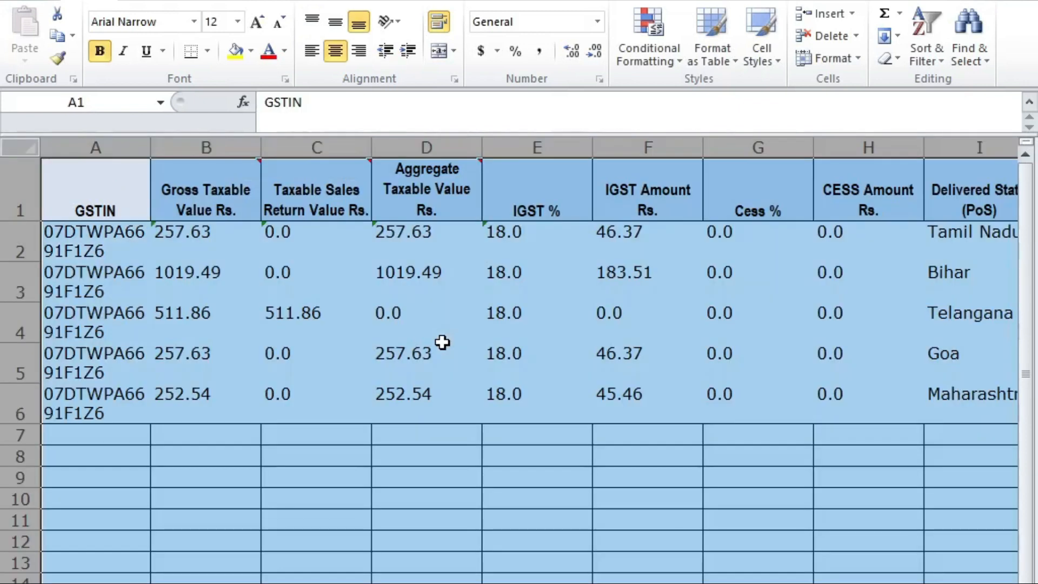
{"action": "key", "text": "ctrl+Page_Down"}
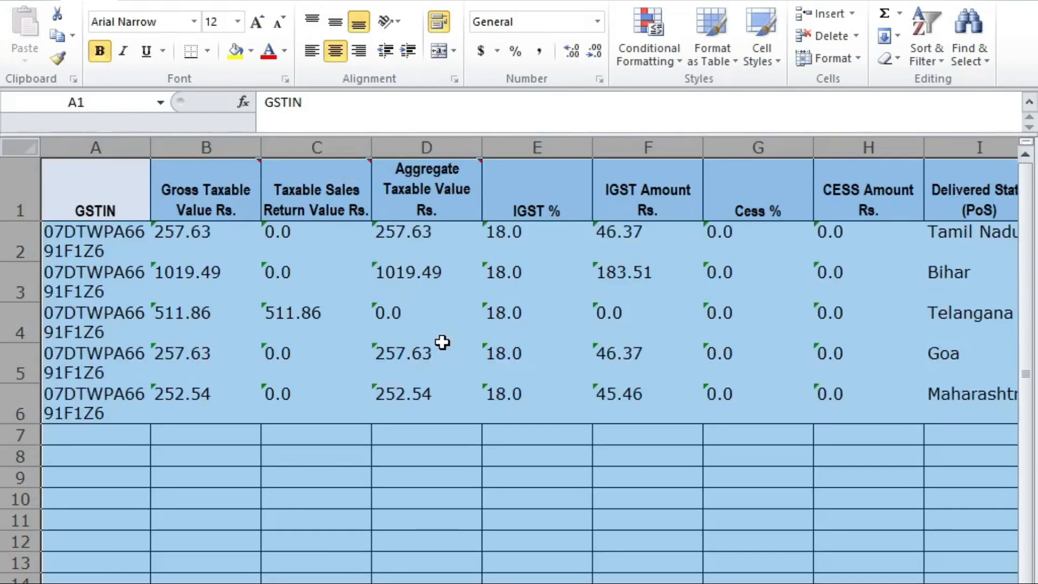
{"action": "key", "text": "ctrl+Page_Up"}
{"action": "key", "text": "ctrl+Page_Up"}
{"action": "key", "text": "ctrl+Page_Down"}
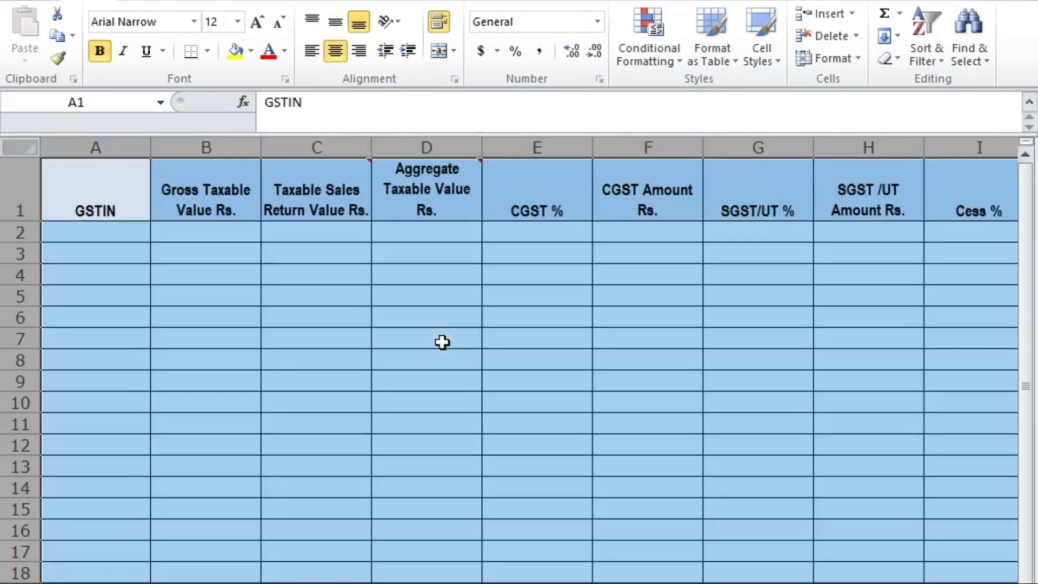
{"action": "key", "text": "Down"}
{"action": "key", "text": "Right"}
{"action": "key", "text": "Down"}
{"action": "key", "text": "Down"}
{"action": "key", "text": "Right"}
{"action": "key", "text": "Down"}
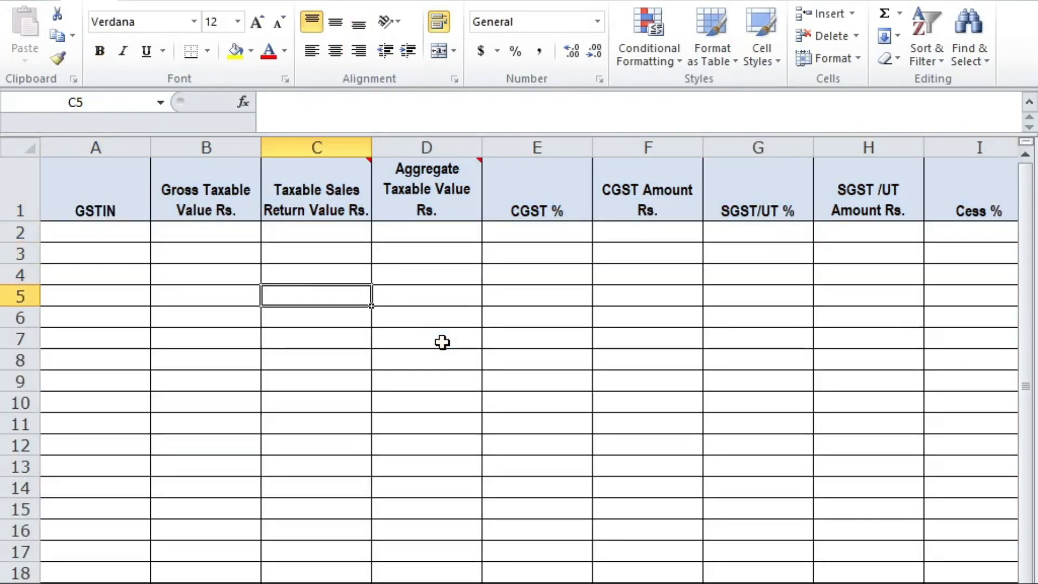
{"action": "key", "text": "ctrl+Page_Down"}
{"action": "key", "text": "Up"}
{"action": "key", "text": "Down"}
{"action": "key", "text": "Down"}
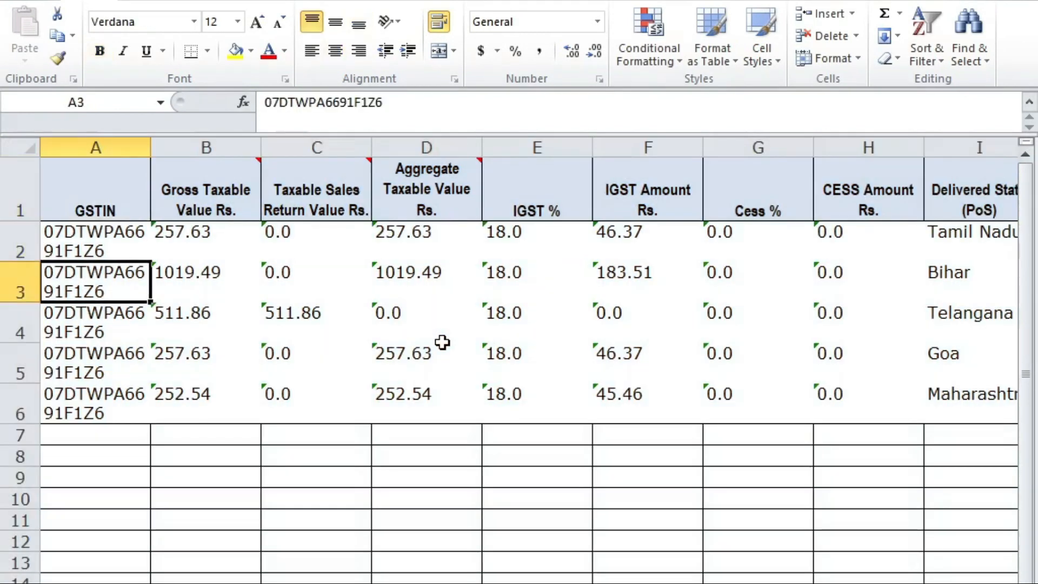
{"action": "key", "text": "Up"}
{"action": "key", "text": "Right"}
{"action": "key", "text": "Left"}
{"action": "key", "text": "ctrl+shift+Right"}
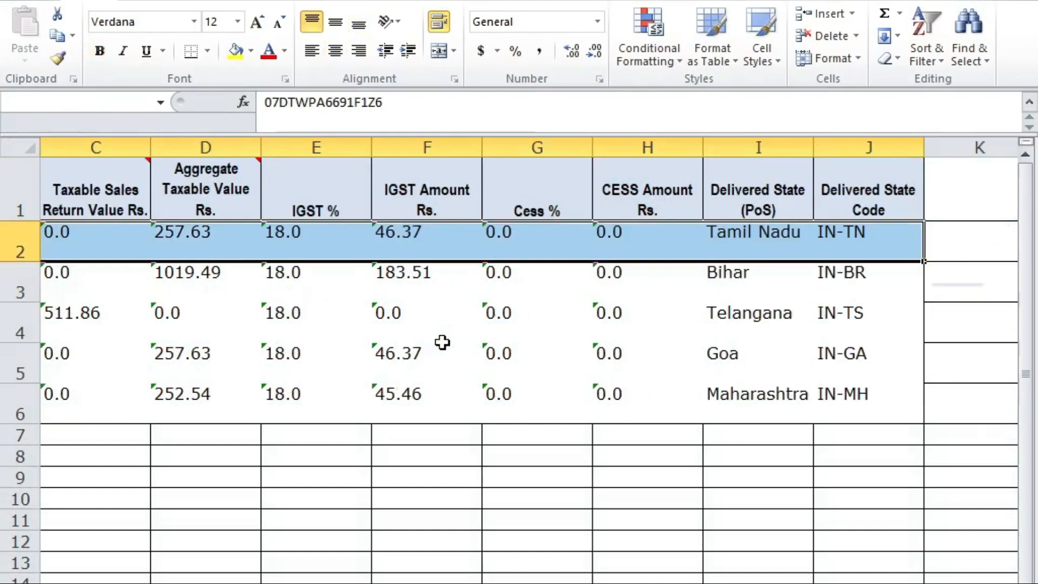
{"action": "key", "text": "ctrl+shift+Down"}
{"action": "key", "text": "Right"}
{"action": "key", "text": "Left"}
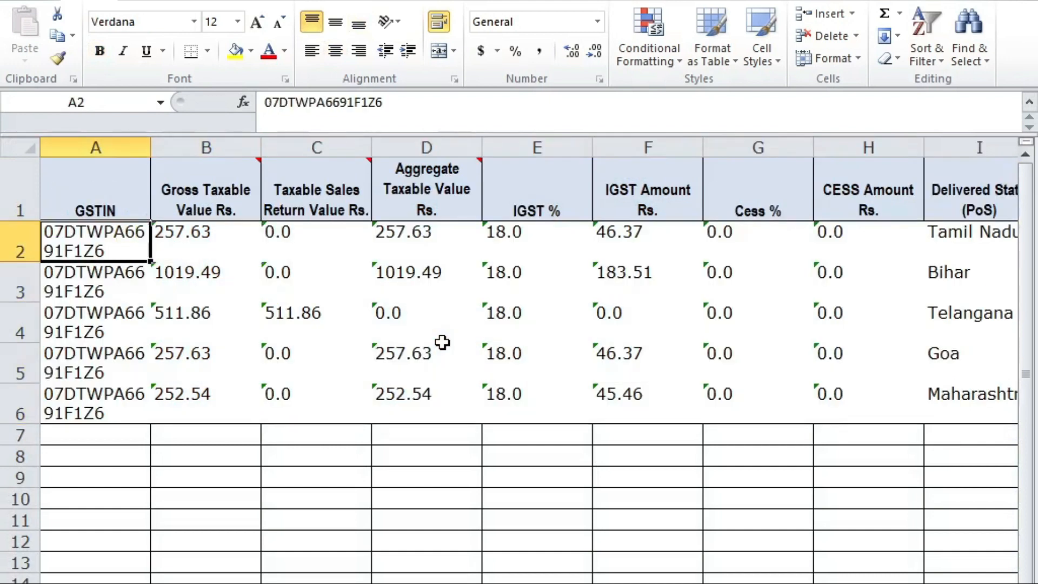
{"action": "key", "text": "Right"}
{"action": "key", "text": "Right"}
{"action": "key", "text": "Right"}
{"action": "key", "text": "Right"}
{"action": "key", "text": "Right"}
{"action": "key", "text": "Right"}
{"action": "key", "text": "Left"}
{"action": "key", "text": "Left"}
{"action": "key", "text": "Left"}
{"action": "key", "text": "Right"}
{"action": "key", "text": "shift+Down"}
{"action": "key", "text": "shift+Down"}
{"action": "key", "text": "shift+Down"}
{"action": "key", "text": "shift+Down"}
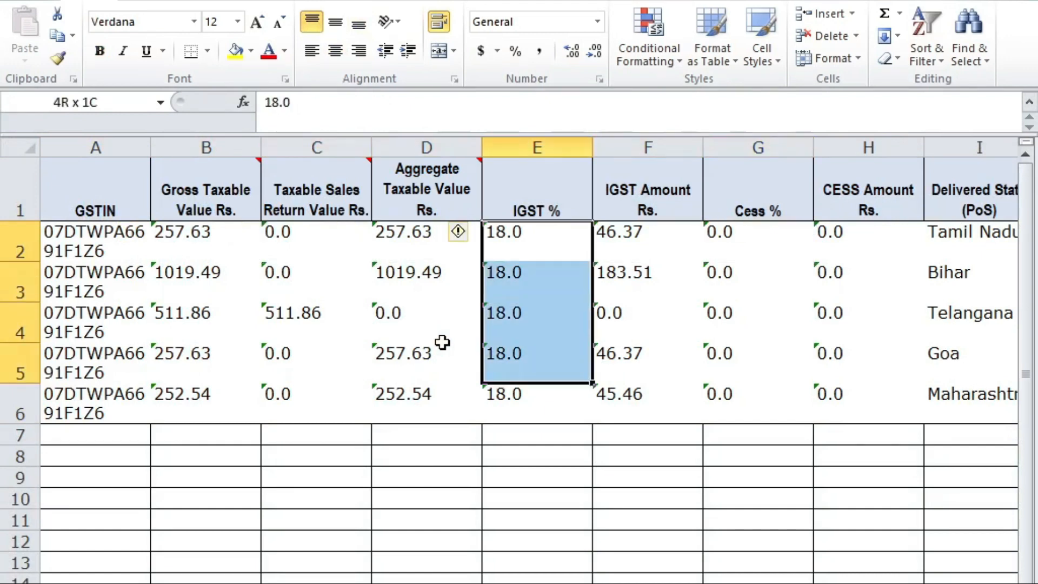
{"action": "key", "text": "Right"}
{"action": "key", "text": "Right"}
{"action": "key", "text": "Right"}
{"action": "key", "text": "Right"}
{"action": "key", "text": "Right"}
{"action": "key", "text": "Right"}
{"action": "key", "text": "Left"}
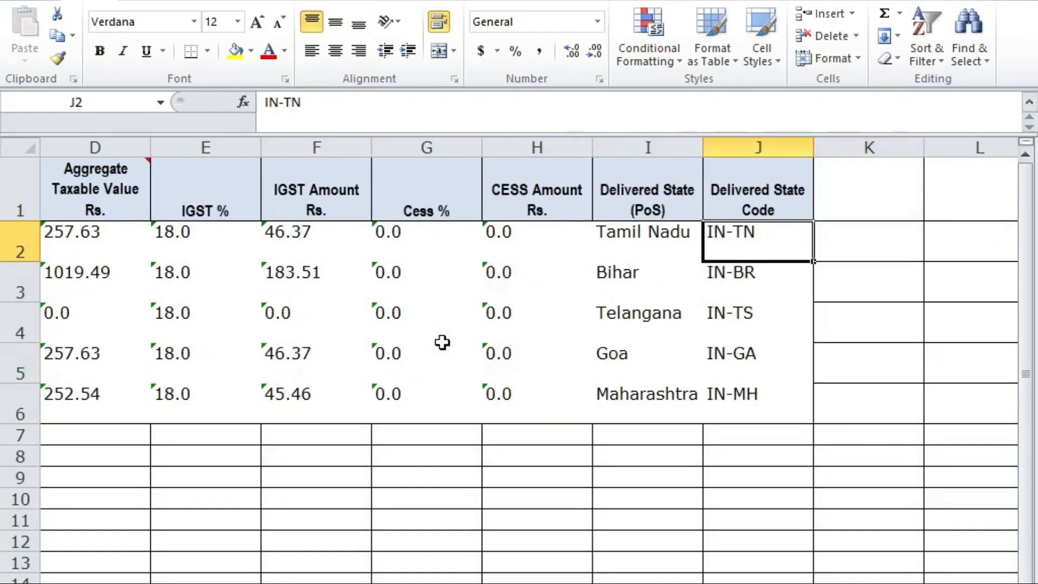
{"action": "key", "text": "Left"}
{"action": "key", "text": "shift+Down"}
{"action": "key", "text": "shift+Down"}
{"action": "key", "text": "shift+Down"}
{"action": "key", "text": "Down"}
{"action": "key", "text": "Up"}
{"action": "key", "text": "Up"}
{"action": "key", "text": "shift+Down"}
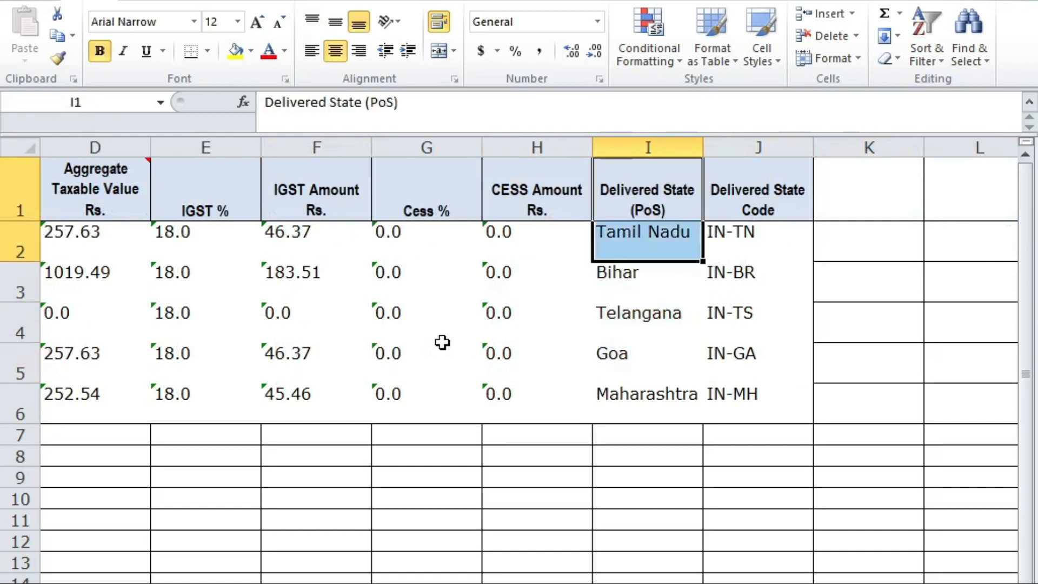
{"action": "key", "text": "ctrl+Page_Down"}
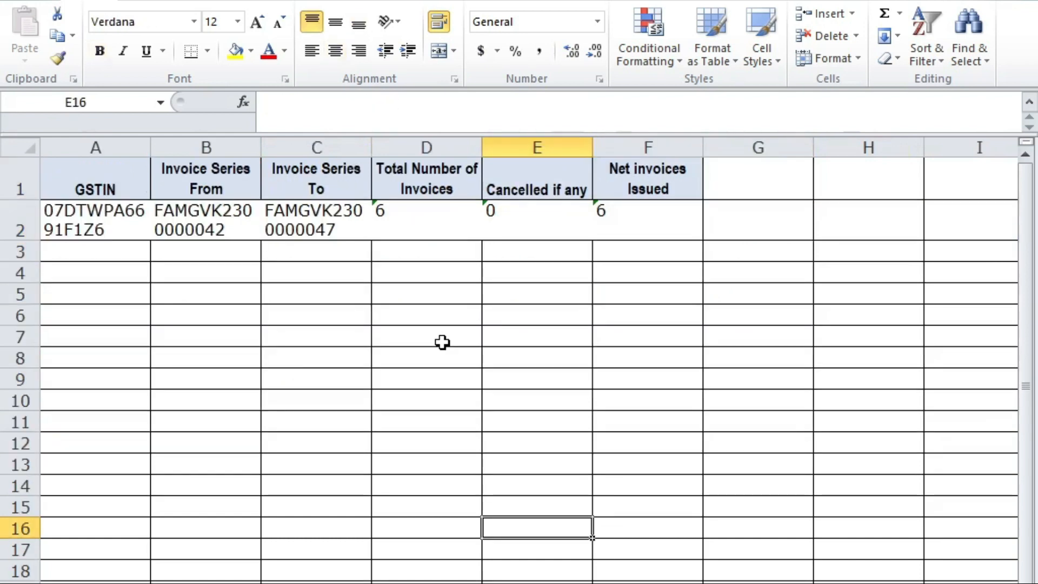
{"action": "key", "text": "Left"}
{"action": "key", "text": "Left"}
{"action": "key", "text": "Up"}
{"action": "key", "text": "ctrl+Up"}
{"action": "key", "text": "Left"}
{"action": "key", "text": "shift+Right"}
{"action": "key", "text": "shift+Right"}
{"action": "key", "text": "ctrl+Page_Down"}
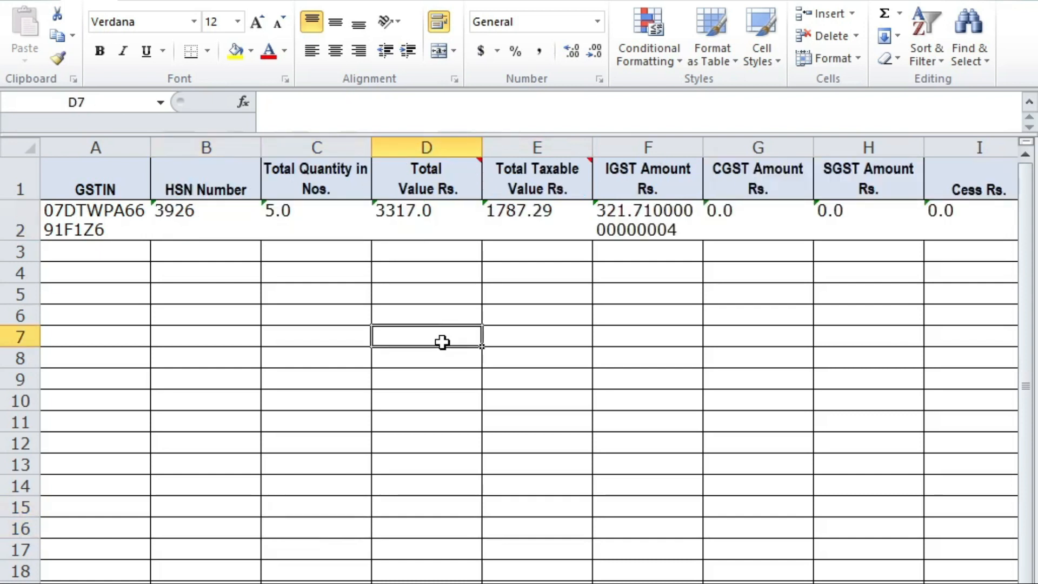
{"action": "key", "text": "ctrl+Page_Down"}
{"action": "key", "text": "ctrl+Page_Up"}
{"action": "key", "text": "Left"}
{"action": "key", "text": "Up"}
{"action": "key", "text": "Up"}
{"action": "key", "text": "Up"}
{"action": "key", "text": "Left"}
{"action": "key", "text": "ctrl+Page_Down"}
{"action": "key", "text": "ctrl+Page_Up"}
{"action": "key", "text": "ctrl+Page_Up"}
{"action": "key", "text": "Left"}
{"action": "key", "text": "Left"}
{"action": "key", "text": "Left"}
{"action": "key", "text": "Left"}
{"action": "key", "text": "Left"}
{"action": "key", "text": "Down"}
{"action": "key", "text": "Left"}
{"action": "key", "text": "Left"}
{"action": "key", "text": "Left"}
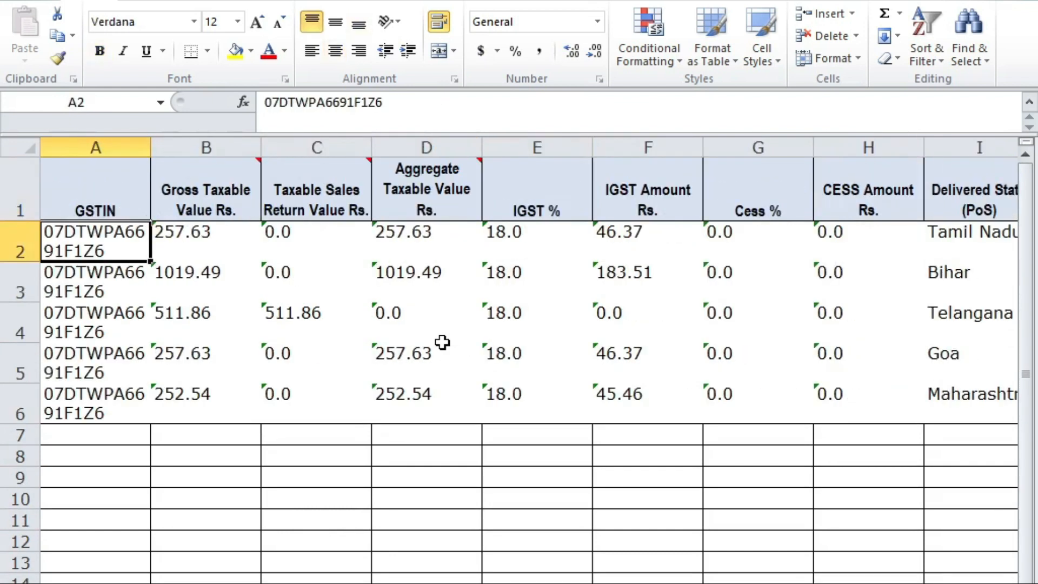
{"action": "key", "text": "Right"}
{"action": "key", "text": "Right"}
{"action": "key", "text": "Left"}
{"action": "key", "text": "Left"}
{"action": "key", "text": "ctrl+Page_Down"}
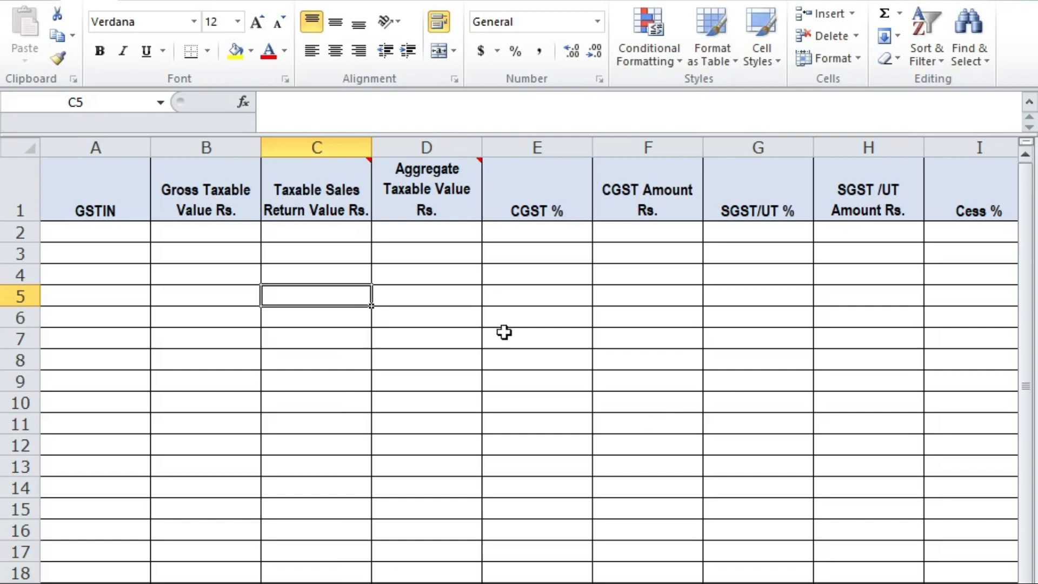
{"action": "left_click", "coordinate": [394, 248]}
{"action": "left_click", "coordinate": [249, 267]}
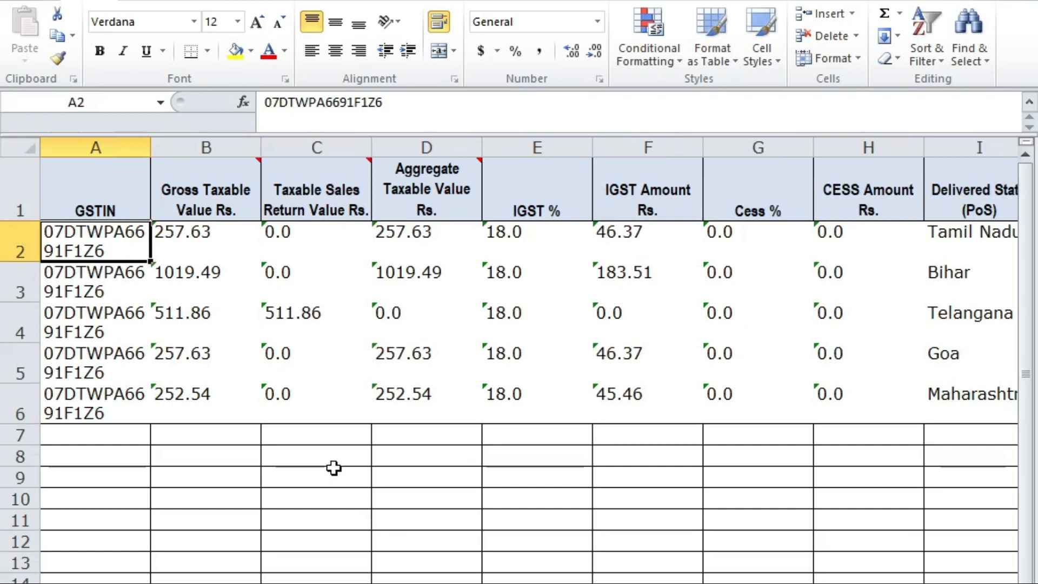
Step: Create a pivot table from the whole IGST data table on a new worksheet
{"action": "left_click", "coordinate": [241, 418]}
{"action": "key", "text": "ctrl+a"}
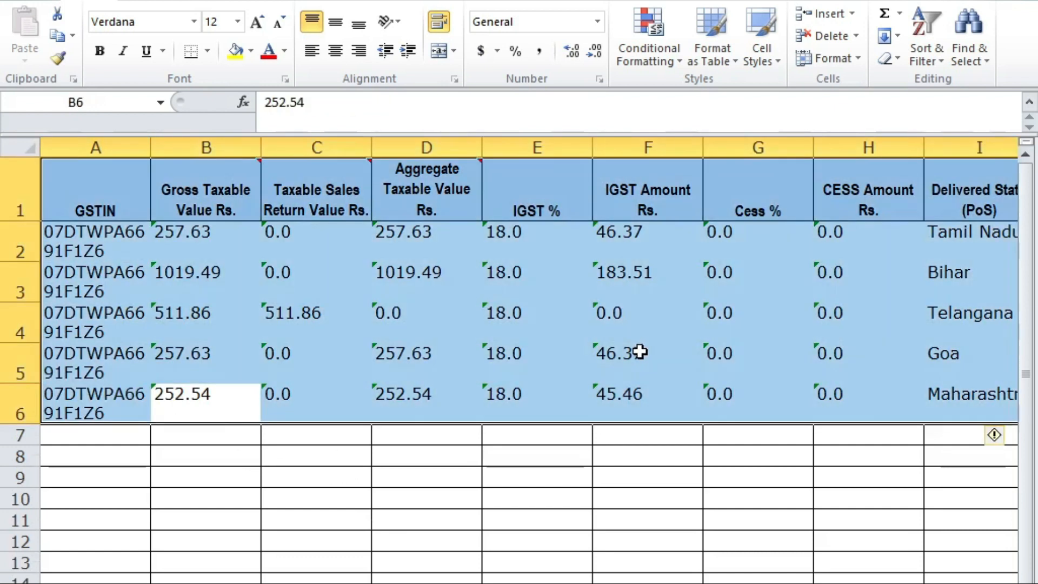
{"action": "key", "text": "alt+n"}
{"action": "key", "text": "v"}
{"action": "key", "text": "t"}
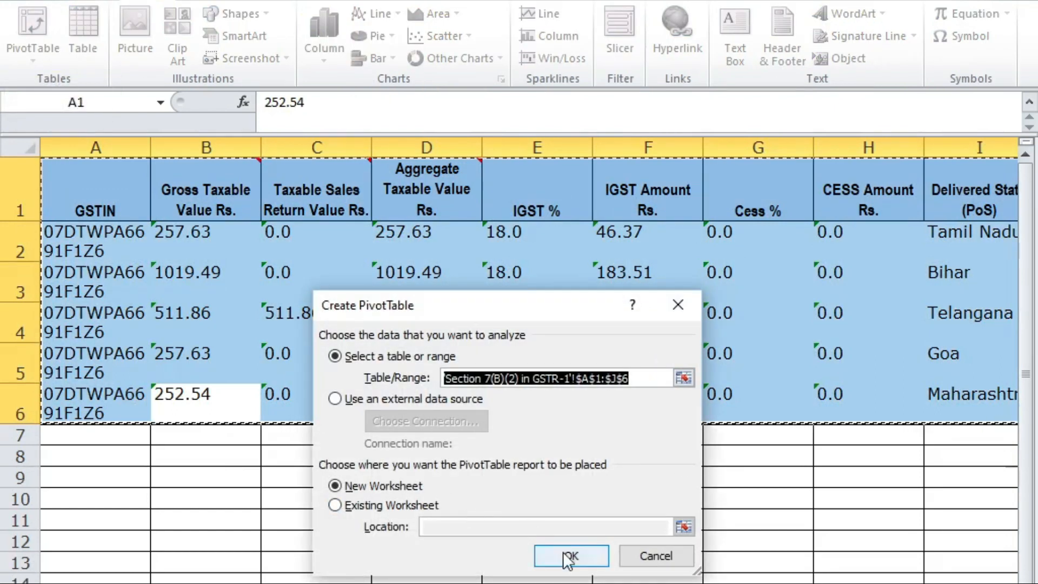
{"action": "left_click", "coordinate": [568, 560]}
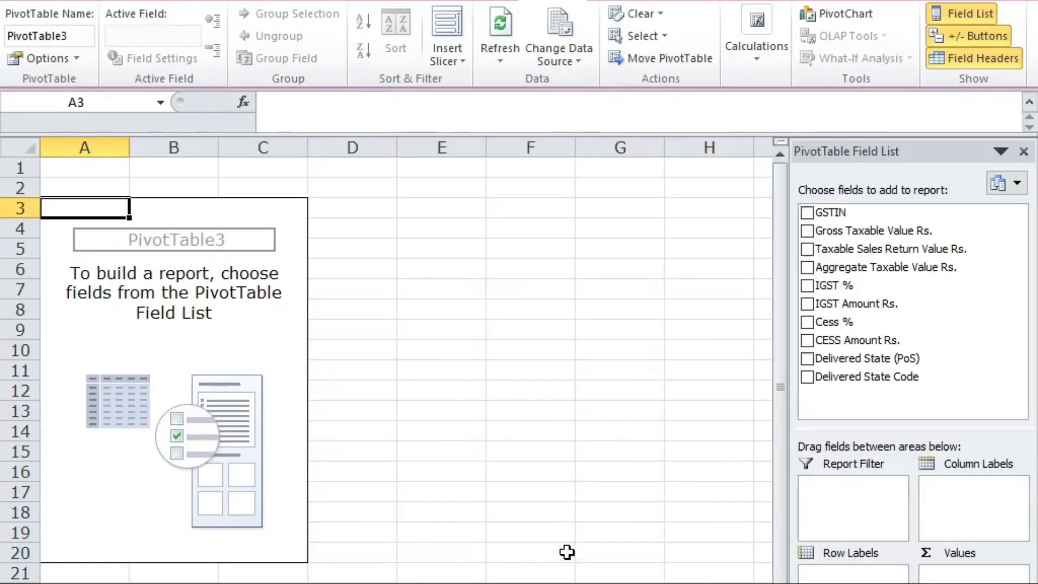
Step: Filter by GSTIN and IGST %, list Delivered State in rows, and value Aggregate Taxable Value Rs
{"action": "left_click", "coordinate": [807, 214]}
{"action": "left_click_drag", "start_coordinate": [827, 572], "coordinate": [826, 490]}
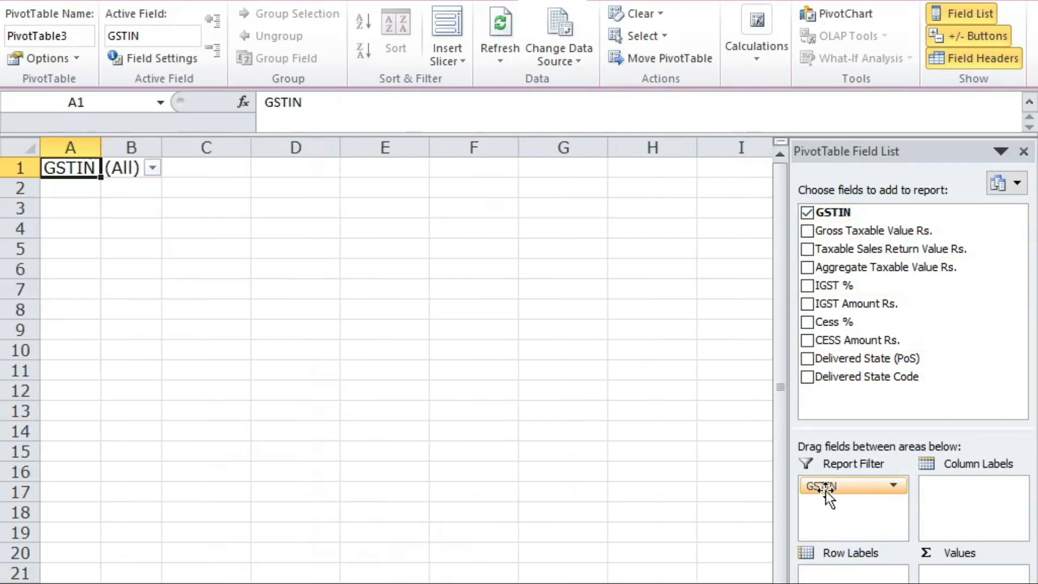
{"action": "left_click", "coordinate": [811, 285]}
{"action": "left_click_drag", "start_coordinate": [853, 573], "coordinate": [848, 509]}
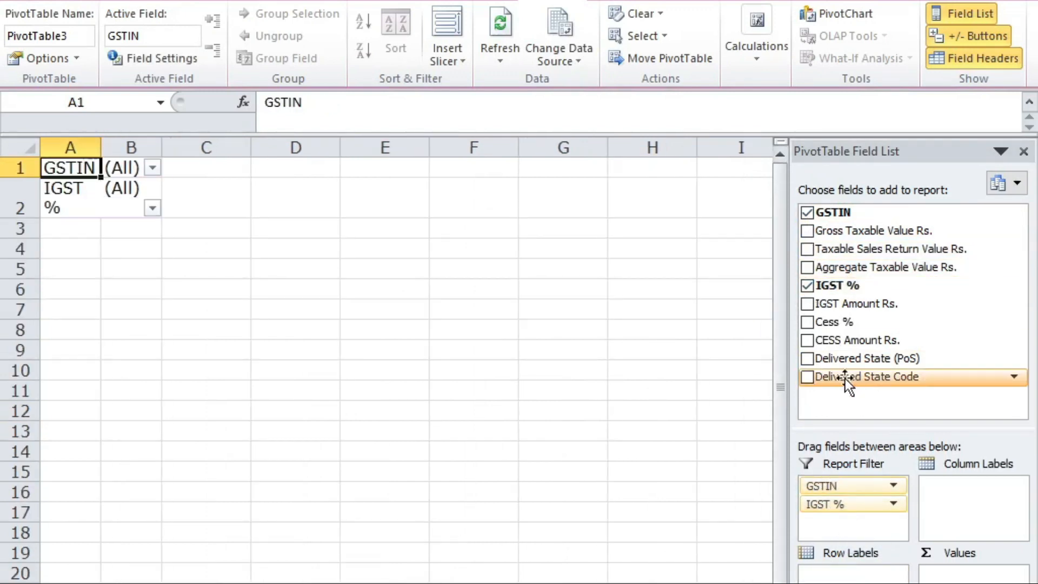
{"action": "left_click", "coordinate": [807, 358]}
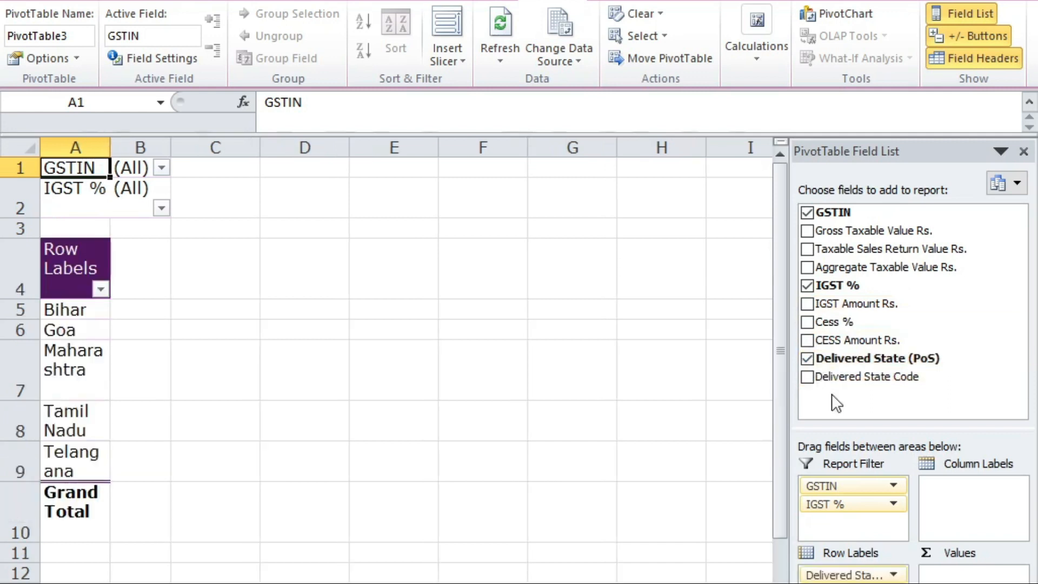
{"action": "left_click", "coordinate": [809, 267]}
{"action": "left_click_drag", "start_coordinate": [854, 581], "coordinate": [927, 576]}
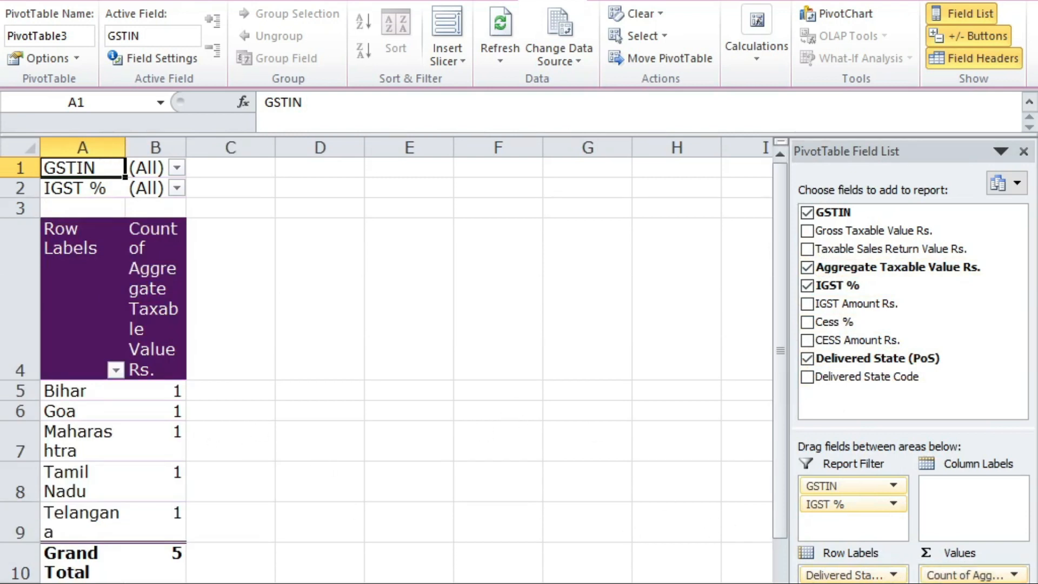
{"action": "key", "text": "ctrl+Page_Down"}
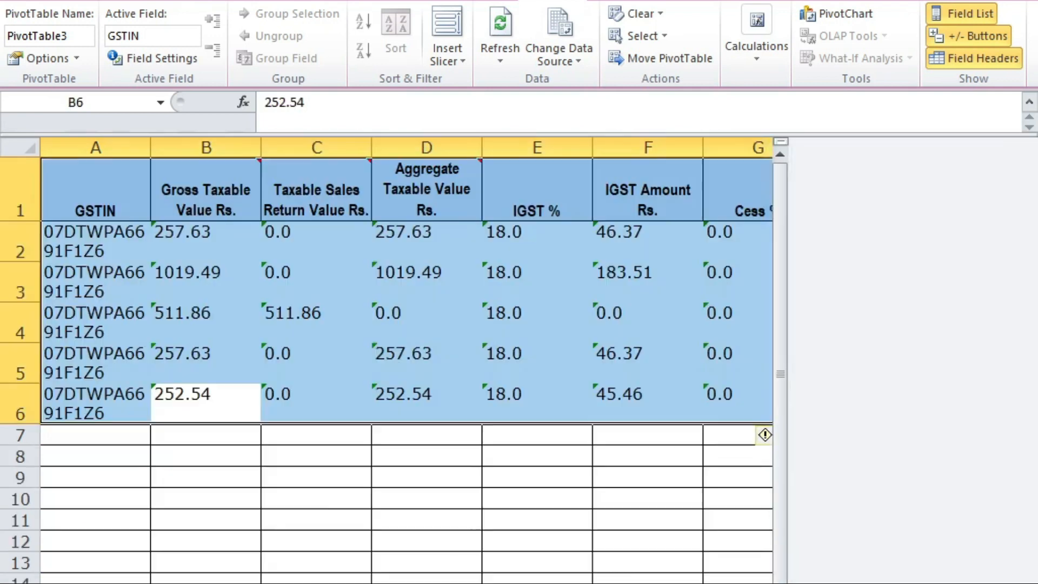
{"action": "left_click", "coordinate": [444, 229]}
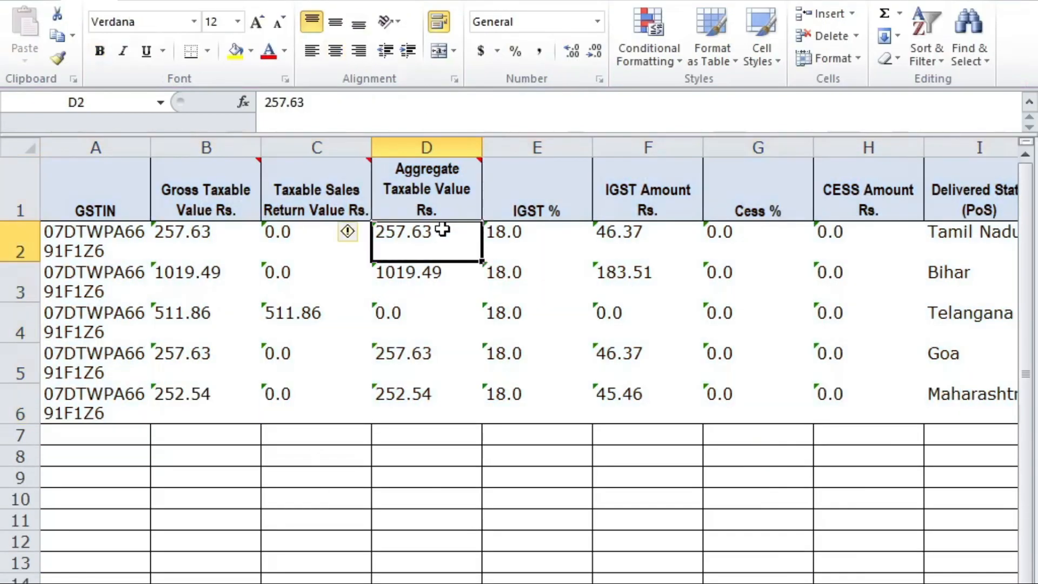
{"action": "key", "text": "shift+Down"}
{"action": "key", "text": "shift+Down"}
{"action": "key", "text": "shift+Down"}
{"action": "key", "text": "shift+Down"}
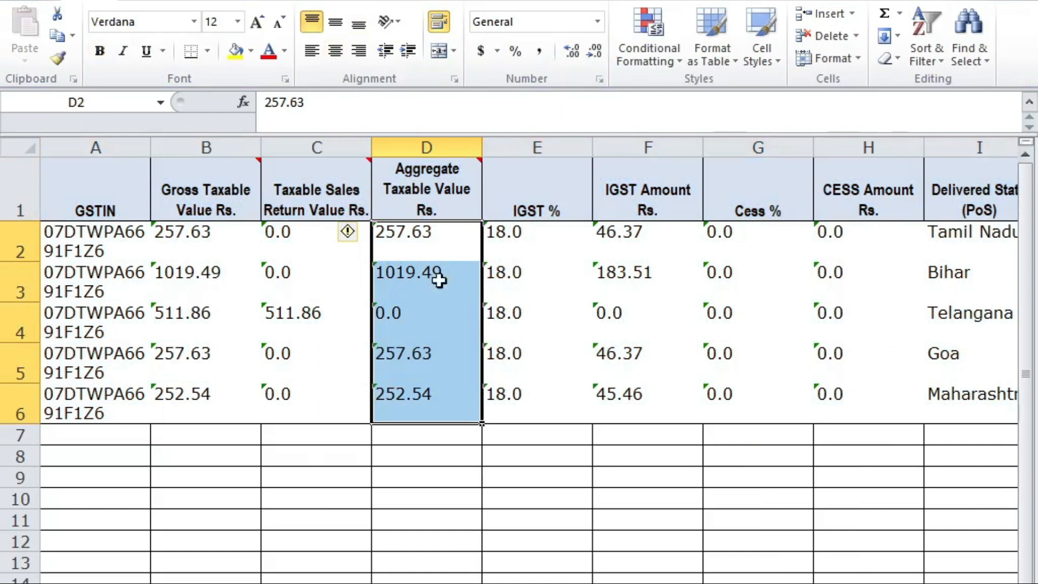
{"action": "left_click", "coordinate": [348, 231]}
{"action": "left_click", "coordinate": [301, 286]}
{"action": "left_click", "coordinate": [520, 560]}
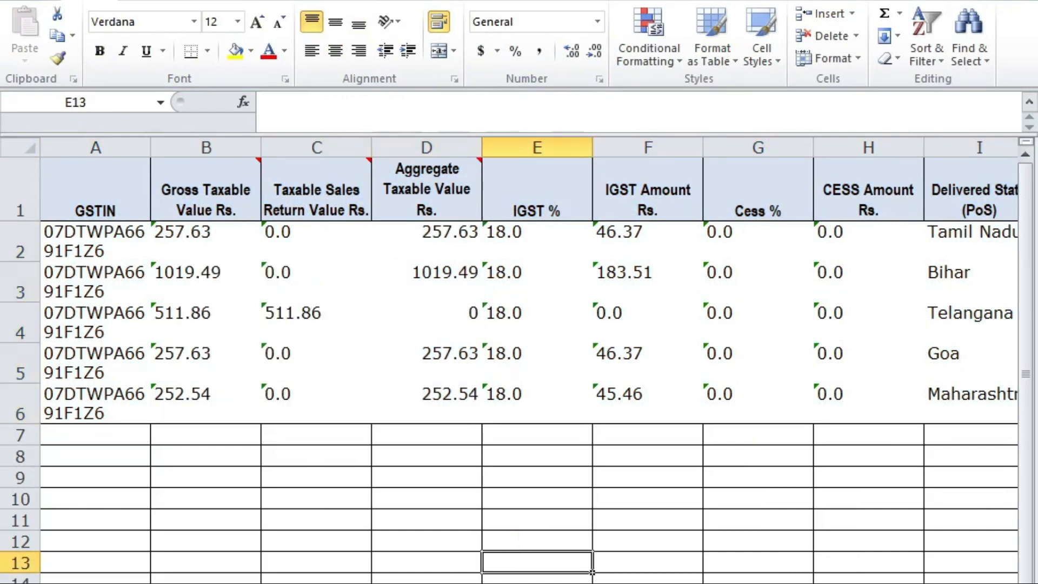
{"action": "left_click", "coordinate": [428, 583]}
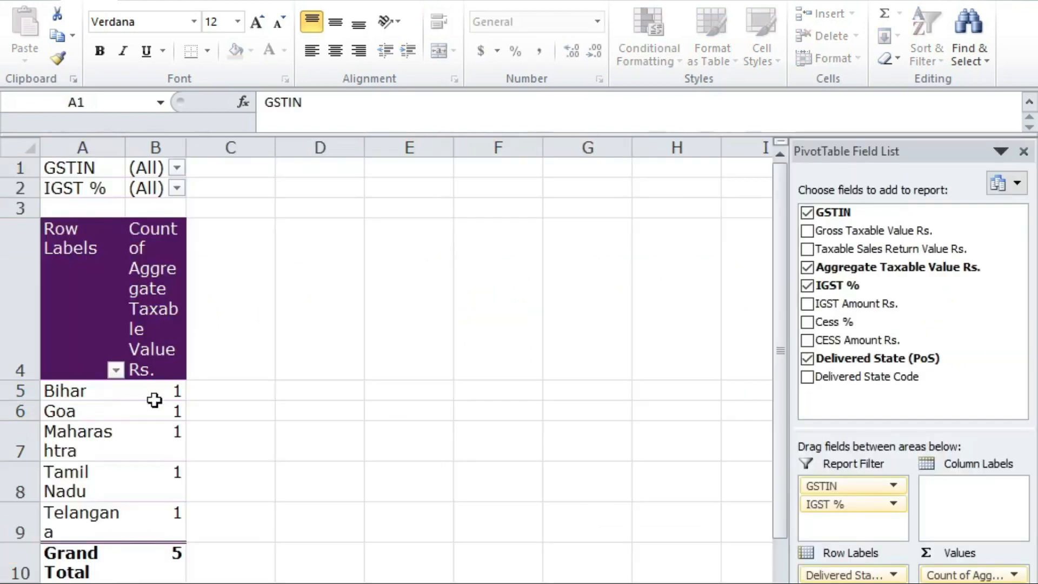
{"action": "right_click", "coordinate": [138, 413]}
{"action": "left_click", "coordinate": [205, 196]}
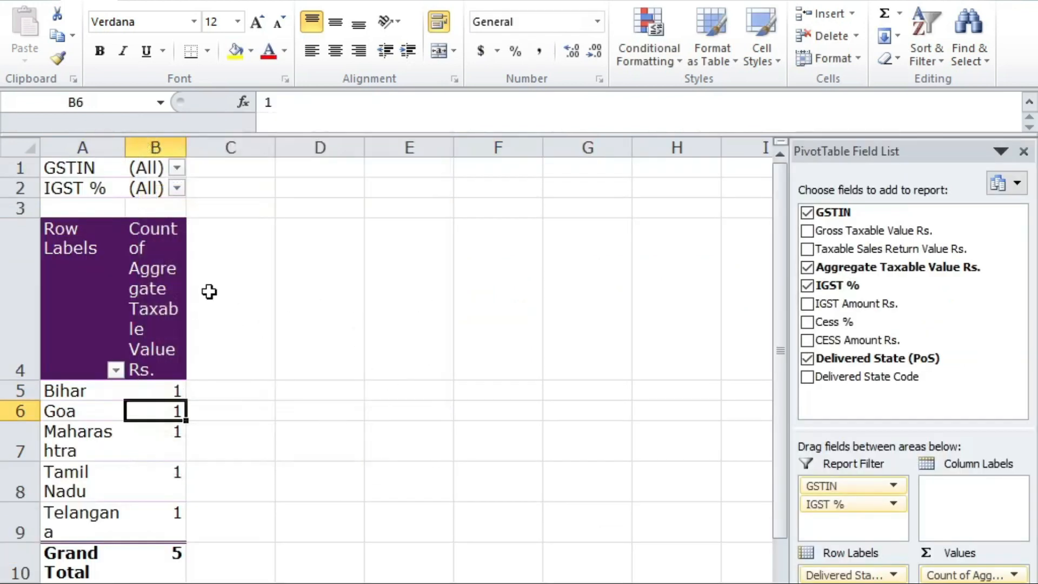
{"action": "right_click", "coordinate": [162, 232]}
{"action": "left_click", "coordinate": [216, 315]}
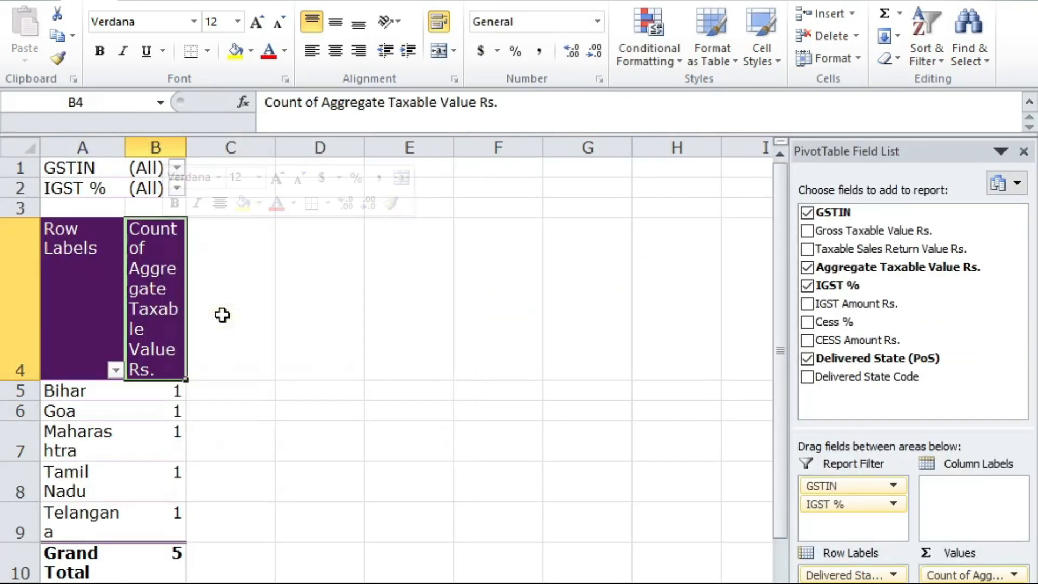
{"action": "right_click", "coordinate": [375, 352]}
{"action": "key", "text": "Escape"}
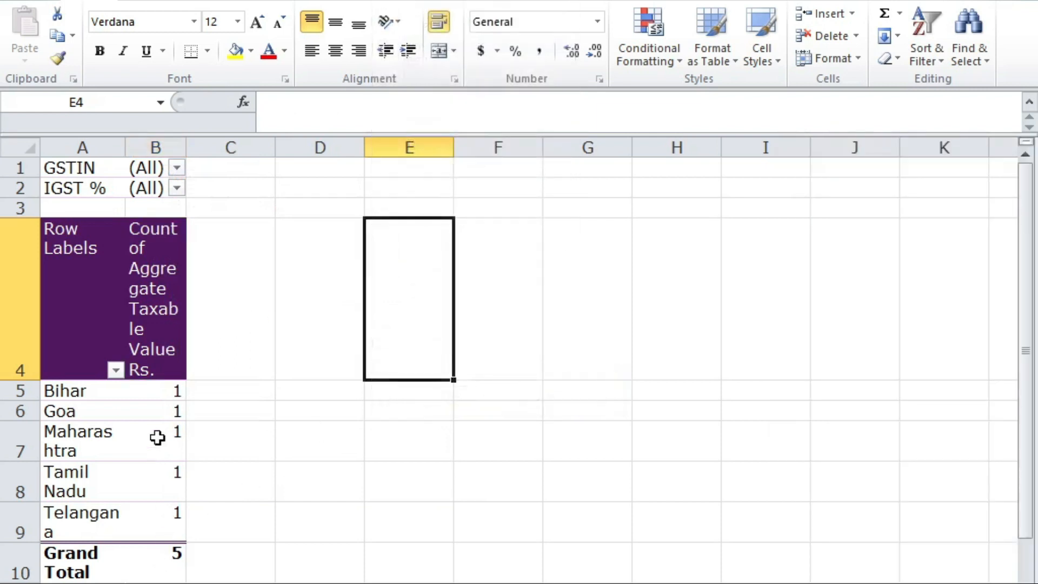
{"action": "left_click", "coordinate": [141, 373]}
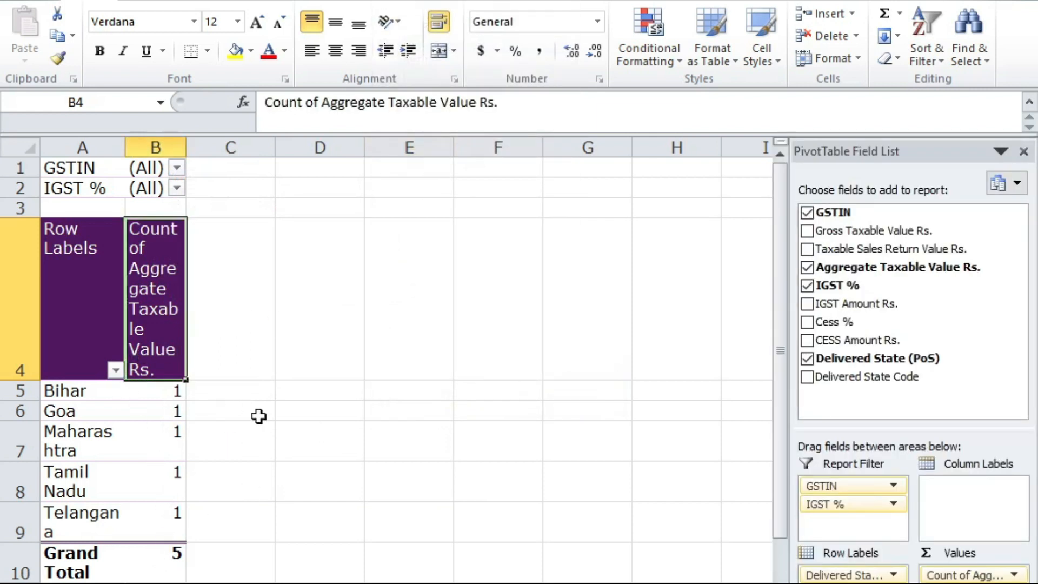
{"action": "left_click", "coordinate": [945, 575]}
{"action": "left_click", "coordinate": [920, 551]}
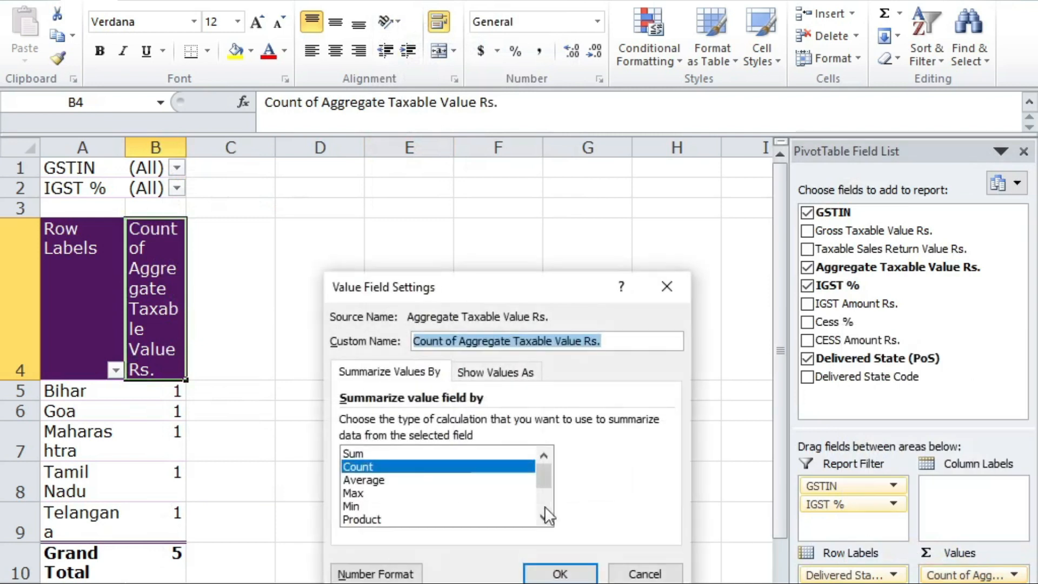
{"action": "left_click", "coordinate": [459, 455]}
{"action": "left_click", "coordinate": [573, 572]}
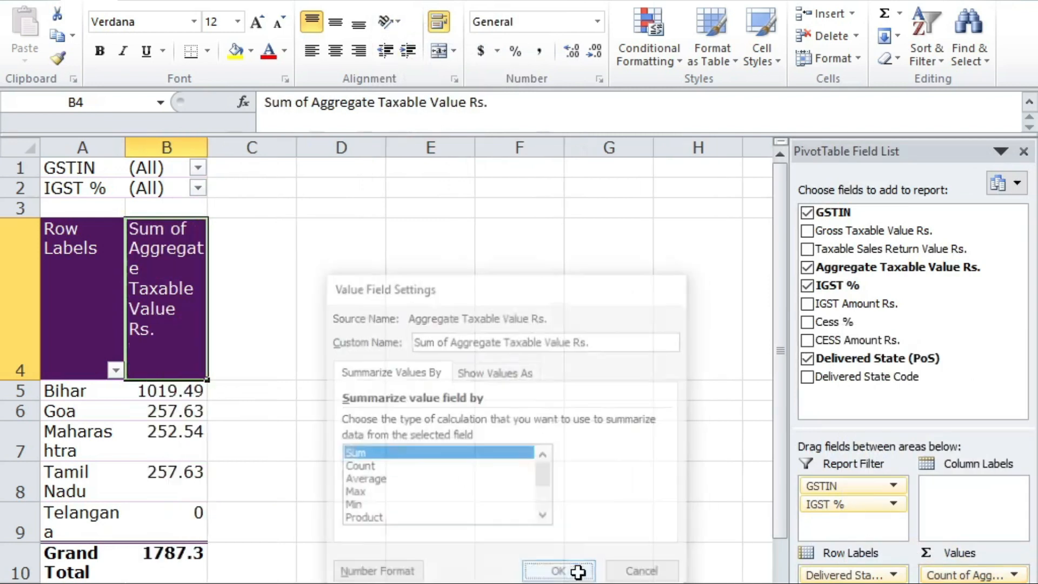
{"action": "left_click", "coordinate": [183, 397]}
{"action": "left_click", "coordinate": [424, 388]}
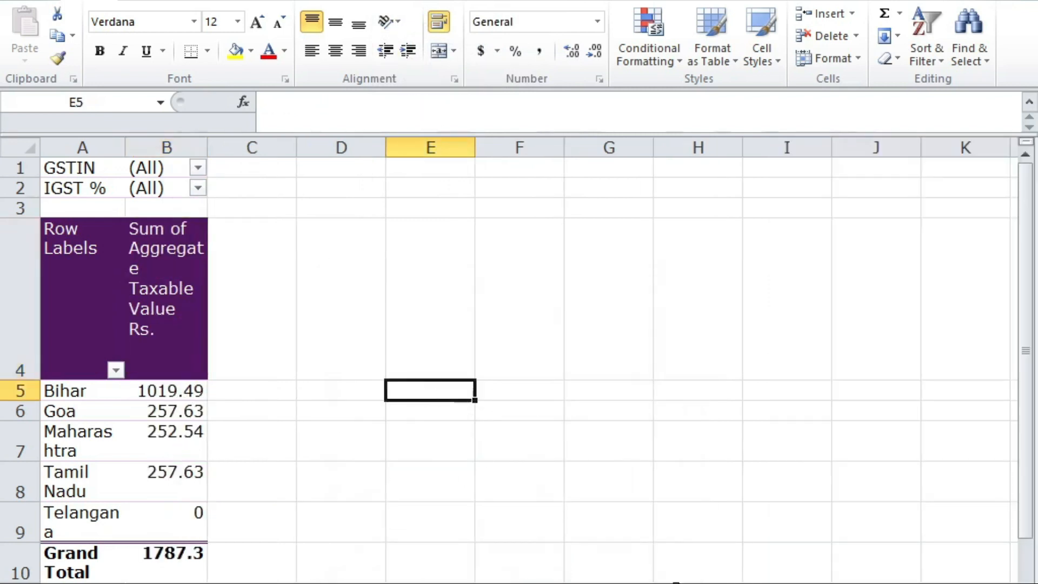
{"action": "left_click", "coordinate": [196, 398]}
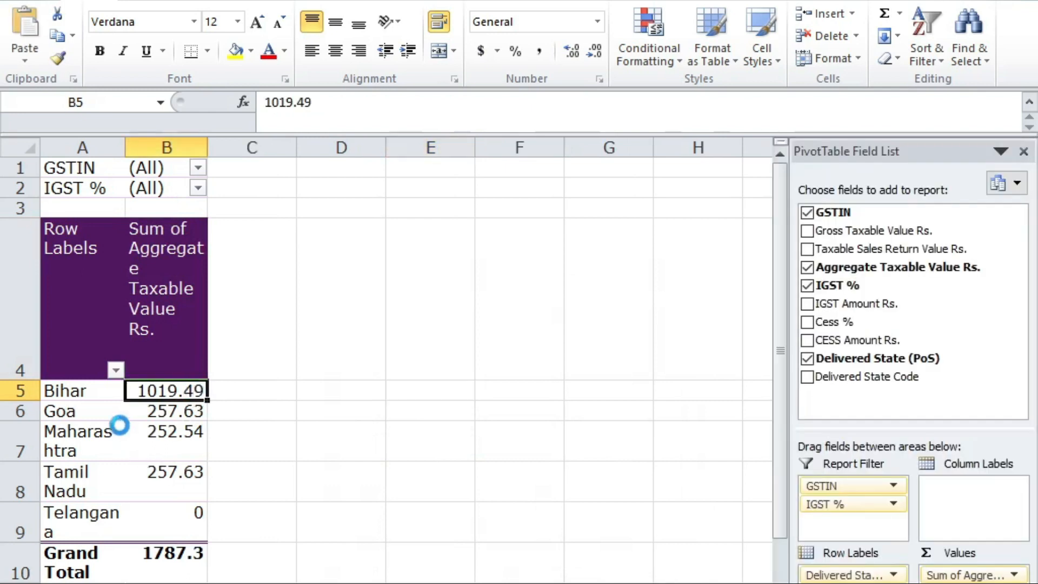
Step: Save the pivot workbook, then open the state-wise workbook's combined state table sheet with 18% values
{"action": "key", "text": "F12"}
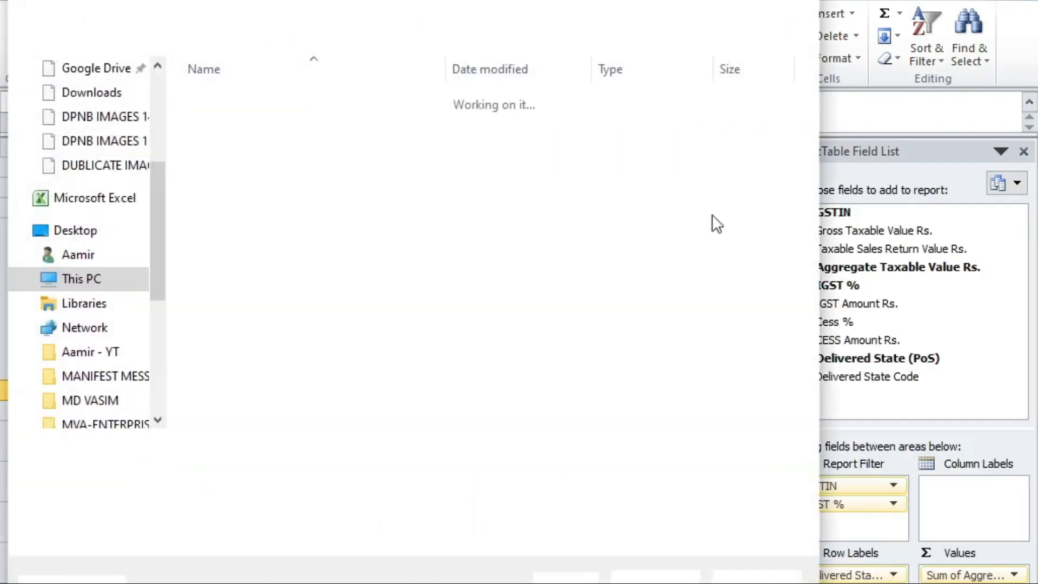
{"action": "left_click", "coordinate": [688, 573]}
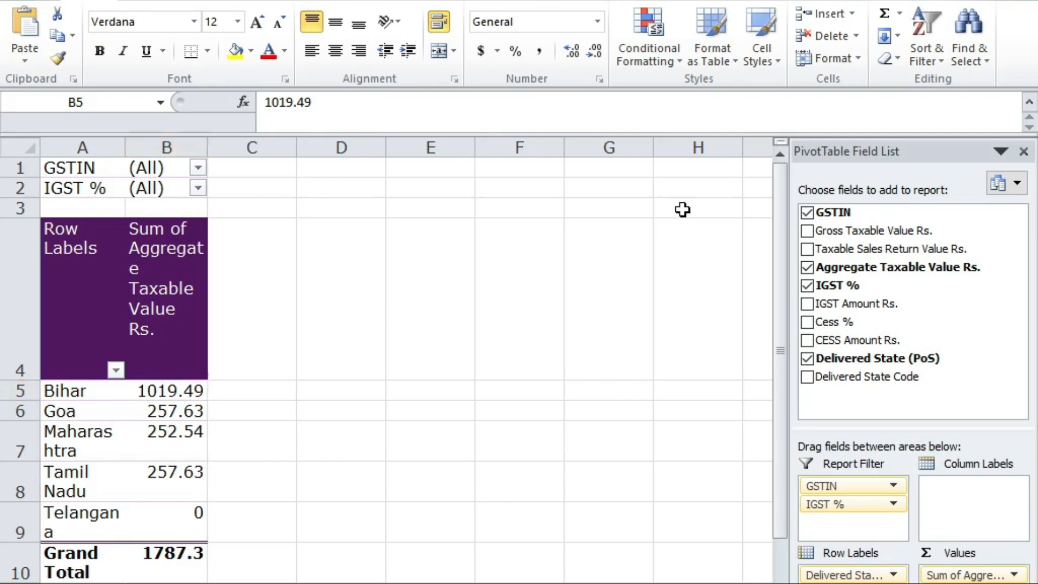
{"action": "key", "text": "alt+Tab"}
{"action": "key", "text": "alt+Tab"}
{"action": "key", "text": "alt+Tab"}
{"action": "left_click", "coordinate": [503, 252]}
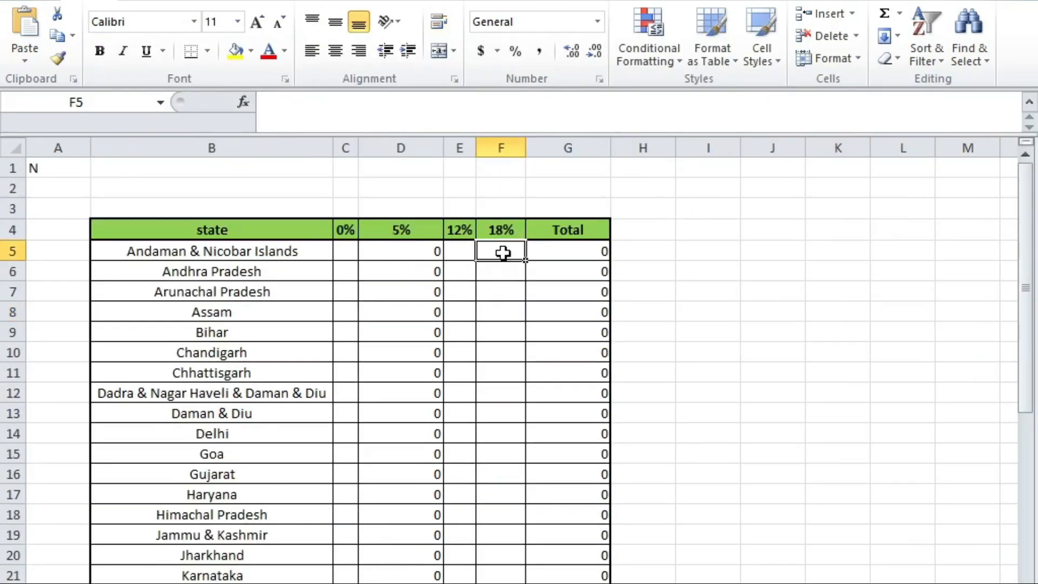
{"action": "key", "text": "alt+Tab"}
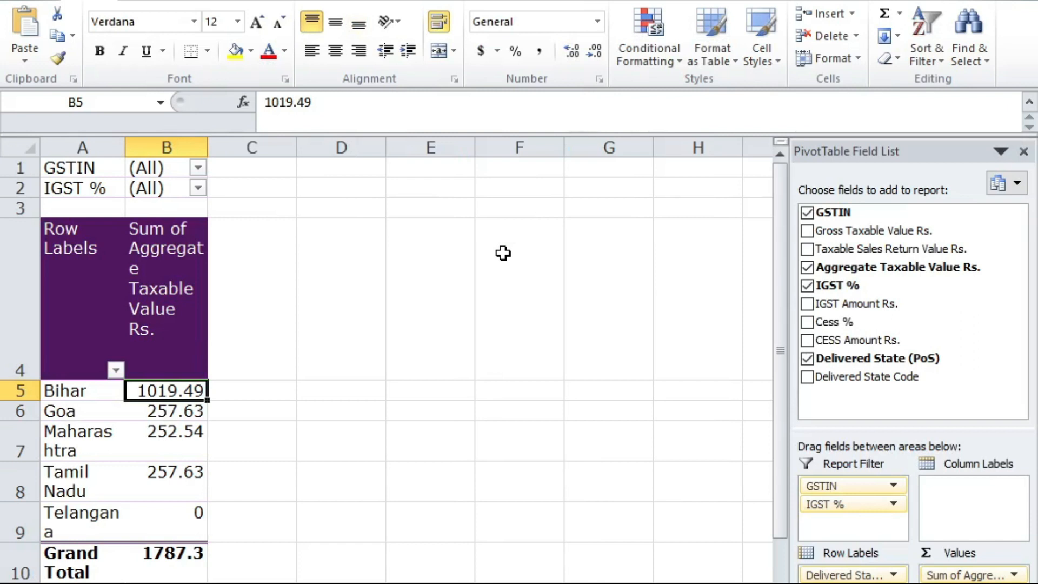
{"action": "key", "text": "alt+Tab"}
{"action": "key", "text": "alt+Tab"}
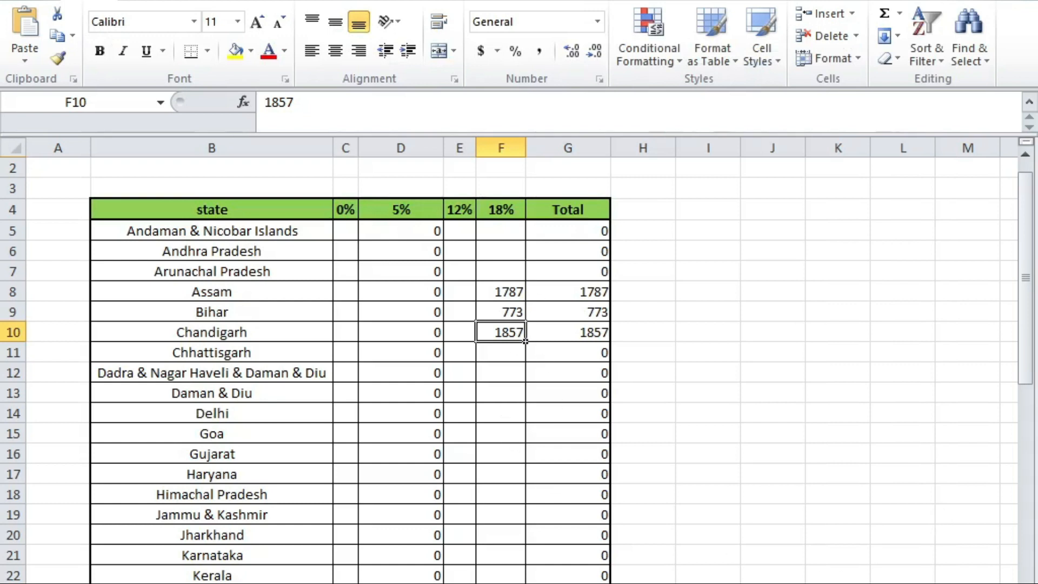
{"action": "scroll", "coordinate": [619, 482], "scroll_direction": "down", "scroll_amount": 15}
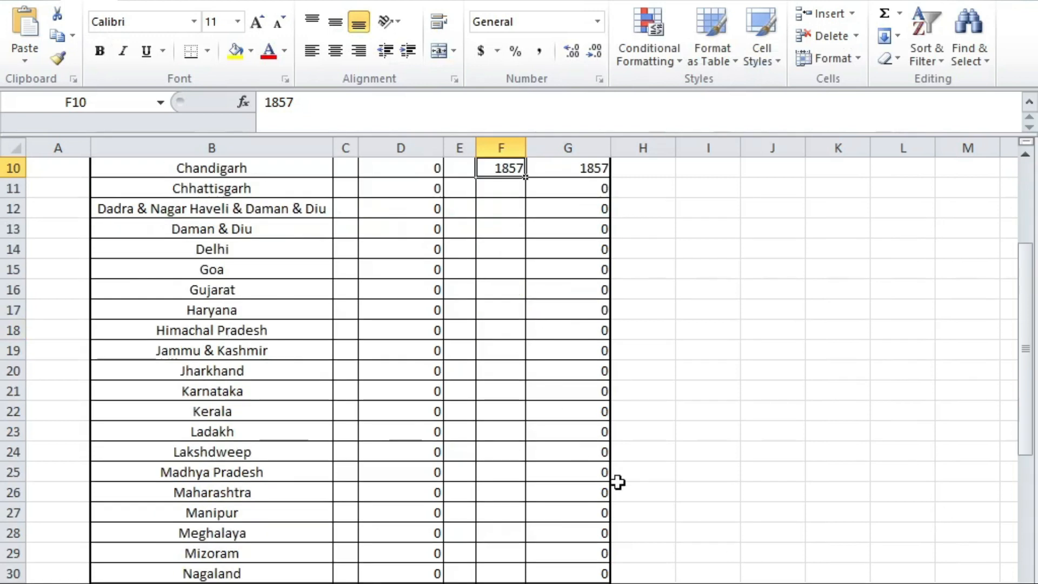
{"action": "scroll", "coordinate": [286, 387], "scroll_direction": "up", "scroll_amount": 15}
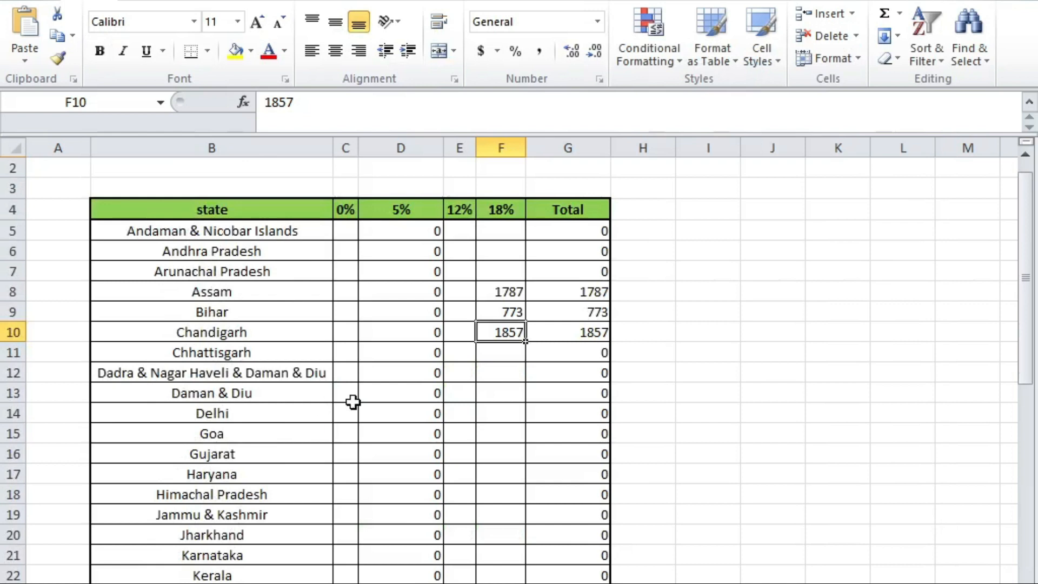
{"action": "key", "text": "ctrl+Page_Down"}
{"action": "scroll", "coordinate": [479, 454], "scroll_direction": "up", "scroll_amount": 2}
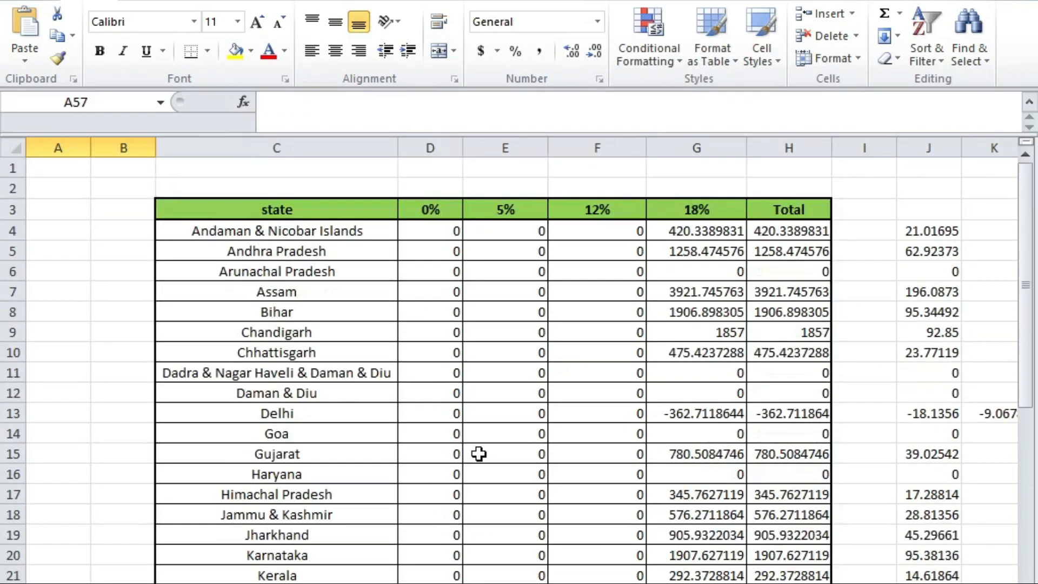
{"action": "left_click", "coordinate": [732, 213]}
{"action": "key", "text": "Left"}
{"action": "key", "text": "Down"}
{"action": "key", "text": "Right"}
{"action": "key", "text": "Left"}
{"action": "key", "text": "Left"}
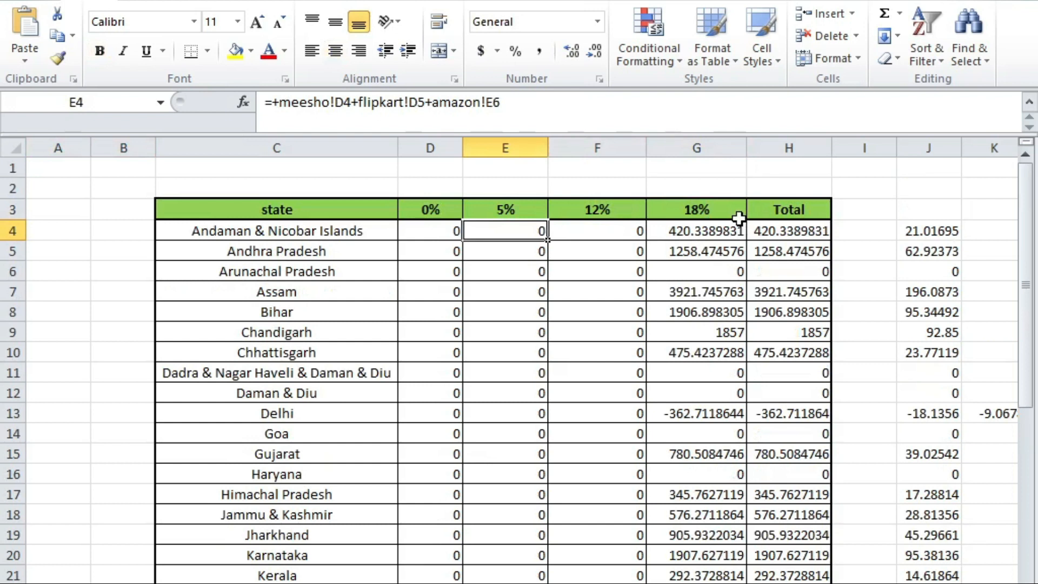
{"action": "key", "text": "Down"}
{"action": "key", "text": "Right"}
{"action": "key", "text": "Right"}
{"action": "key", "text": "Right"}
{"action": "key", "text": "Down"}
{"action": "key", "text": "Down"}
{"action": "key", "text": "Down"}
{"action": "key", "text": "Down"}
{"action": "key", "text": "Down"}
{"action": "key", "text": "Down"}
{"action": "key", "text": "Down"}
{"action": "key", "text": "Down"}
{"action": "key", "text": "Down"}
{"action": "key", "text": "Down"}
{"action": "key", "text": "Down"}
{"action": "key", "text": "Down"}
{"action": "key", "text": "Down"}
{"action": "key", "text": "Down"}
{"action": "key", "text": "Down"}
{"action": "key", "text": "Down"}
{"action": "key", "text": "Down"}
{"action": "key", "text": "Down"}
{"action": "key", "text": "Down"}
{"action": "key", "text": "Down"}
{"action": "key", "text": "Down"}
{"action": "key", "text": "Down"}
{"action": "key", "text": "Down"}
{"action": "key", "text": "Down"}
{"action": "key", "text": "Down"}
{"action": "key", "text": "Down"}
{"action": "key", "text": "Down"}
{"action": "key", "text": "Down"}
{"action": "key", "text": "Down"}
{"action": "key", "text": "Left"}
{"action": "key", "text": "Left"}
{"action": "key", "text": "Up"}
{"action": "key", "text": "Right"}
{"action": "key", "text": "Up"}
{"action": "key", "text": "Up"}
{"action": "key", "text": "Up"}
{"action": "key", "text": "Up"}
{"action": "key", "text": "Up"}
{"action": "key", "text": "Up"}
{"action": "key", "text": "Up"}
{"action": "key", "text": "Up"}
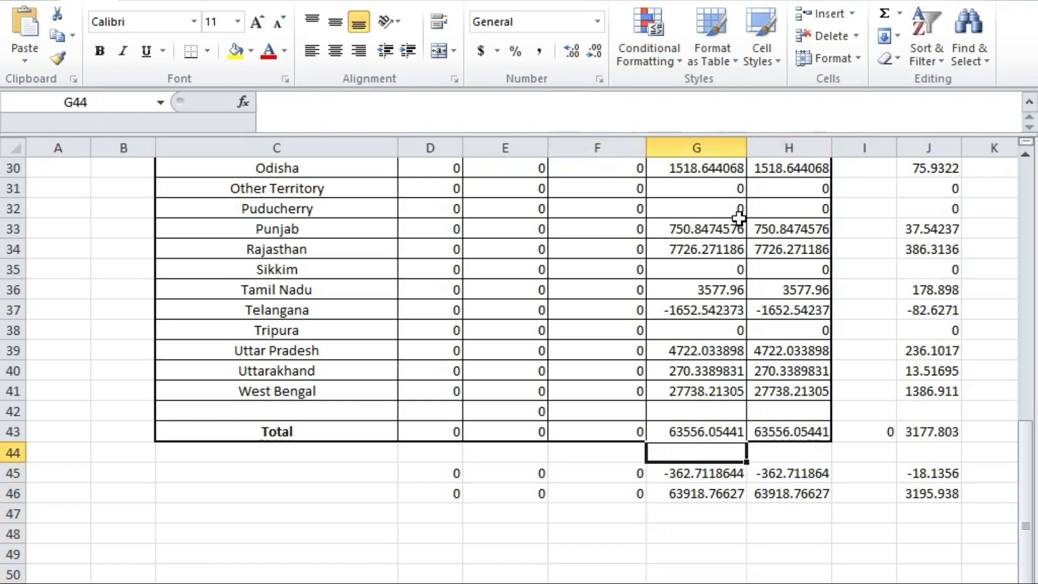
{"action": "key", "text": "Up"}
{"action": "key", "text": "Up"}
{"action": "key", "text": "Up"}
{"action": "key", "text": "Up"}
{"action": "key", "text": "Up"}
{"action": "key", "text": "Up"}
{"action": "key", "text": "ctrl+Up"}
{"action": "key", "text": "Down"}
{"action": "key", "text": "ctrl+shift+Down"}
{"action": "key", "text": "Right"}
{"action": "key", "text": "Left"}
{"action": "key", "text": "ctrl+shift+Down"}
{"action": "key", "text": "Up"}
{"action": "key", "text": "Down"}
{"action": "key", "text": "ctrl+shift+Down"}
{"action": "key", "text": "ctrl+Up"}
{"action": "key", "text": "Down"}
{"action": "key", "text": "shift+Down"}
{"action": "key", "text": "shift+Up"}
{"action": "key", "text": "alt+Tab"}
{"action": "key", "text": "alt+Tab"}
{"action": "key", "text": "alt+Tab"}
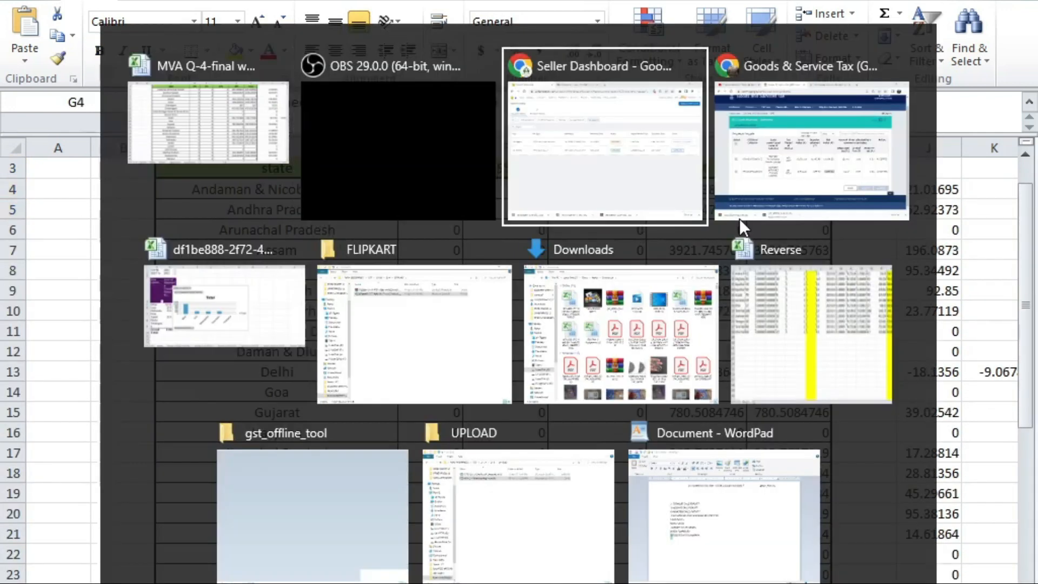
Step: Switch to the FLIPKART folder window and browse up through Q-4's subfolders
{"action": "key", "text": "alt+Left"}
{"action": "key", "text": "alt+Right"}
{"action": "key", "text": "alt+Left"}
{"action": "key", "text": "alt+Down"}
{"action": "key", "text": "alt+Up"}
{"action": "key", "text": "alt+Down"}
{"action": "key", "text": "alt+Left"}
{"action": "key", "text": "alt+Up"}
{"action": "key", "text": "Down"}
{"action": "key", "text": "Down"}
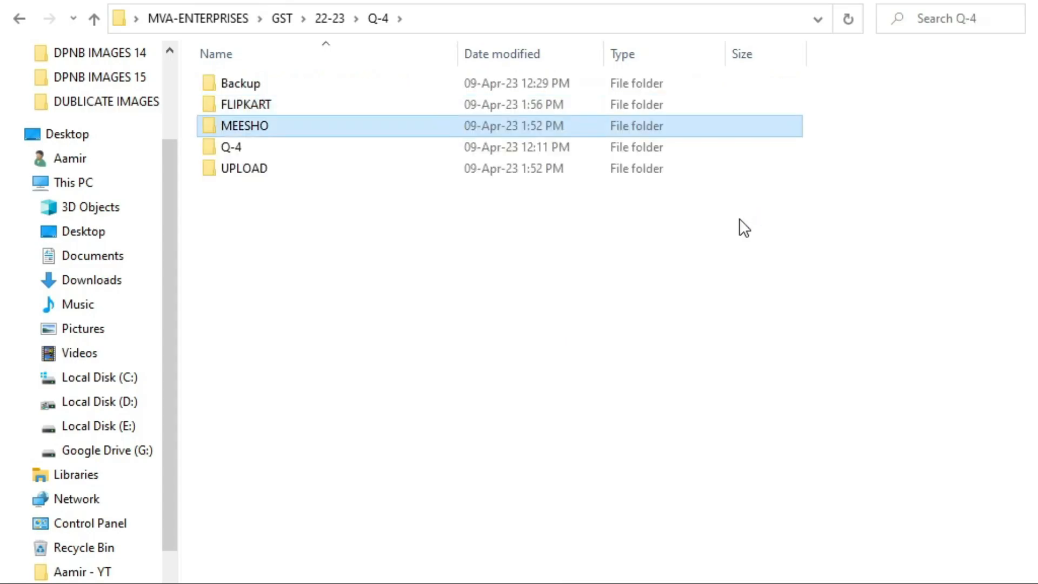
{"action": "key", "text": "Return"}
{"action": "key", "text": "Down"}
{"action": "key", "text": "Down"}
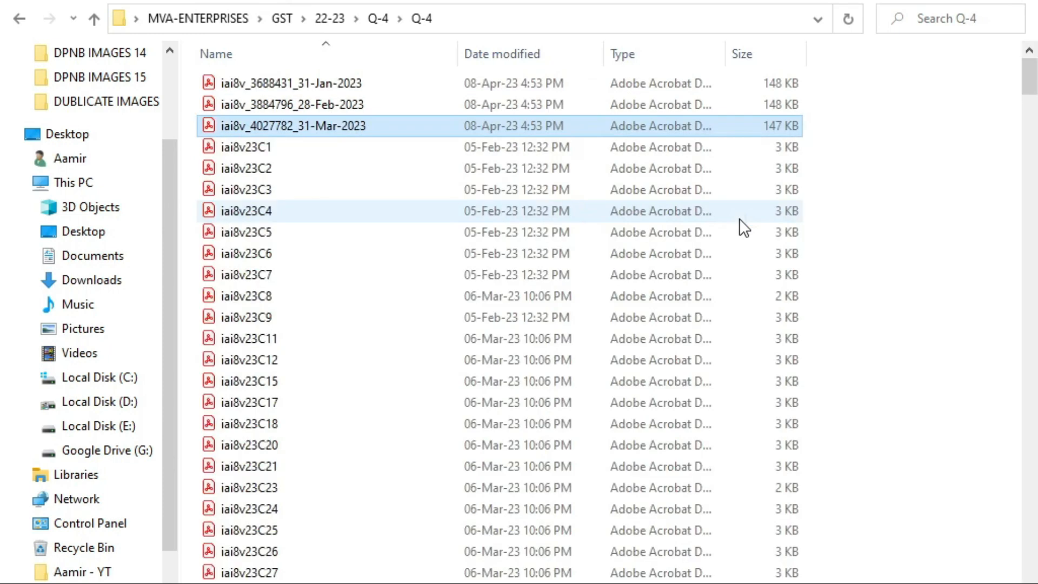
{"action": "key", "text": "alt+Up"}
Step: Open GSTR1_Excel_Workbook_Template_V2.0 from the UPLOAD folder
{"action": "key", "text": "Down"}
{"action": "key", "text": "Return"}
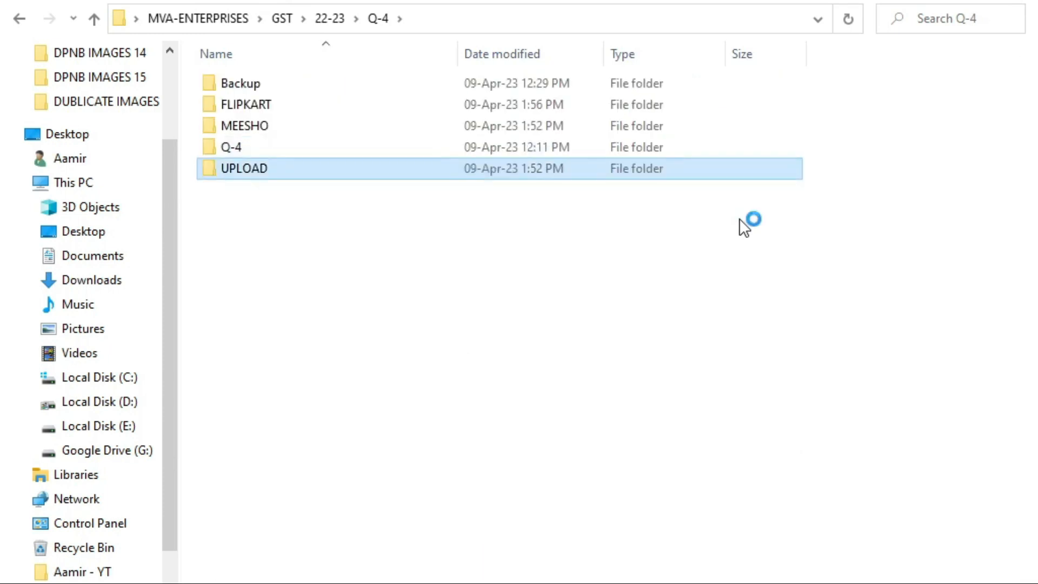
{"action": "key", "text": "Up"}
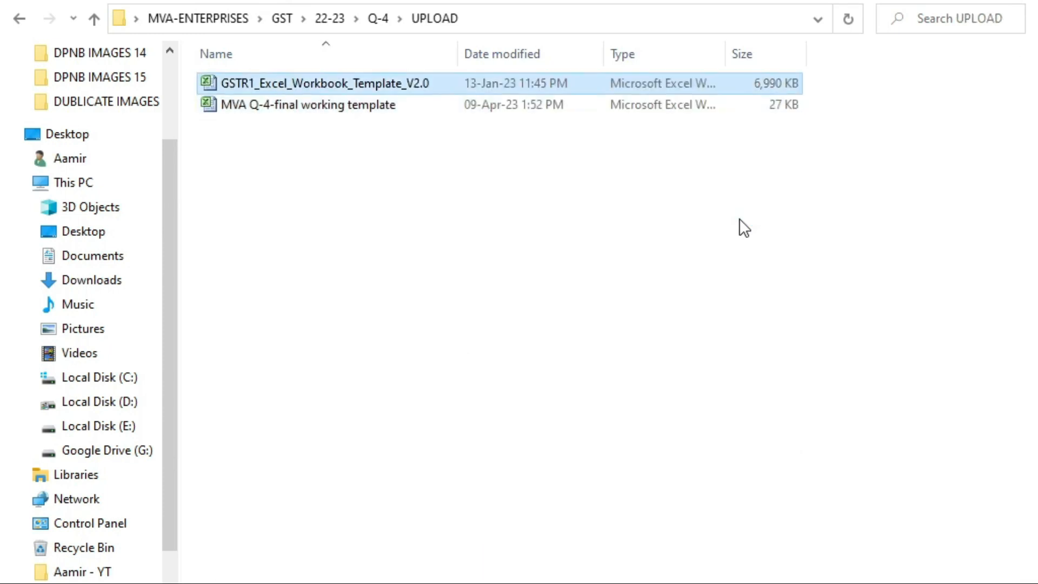
{"action": "key", "text": "Return"}
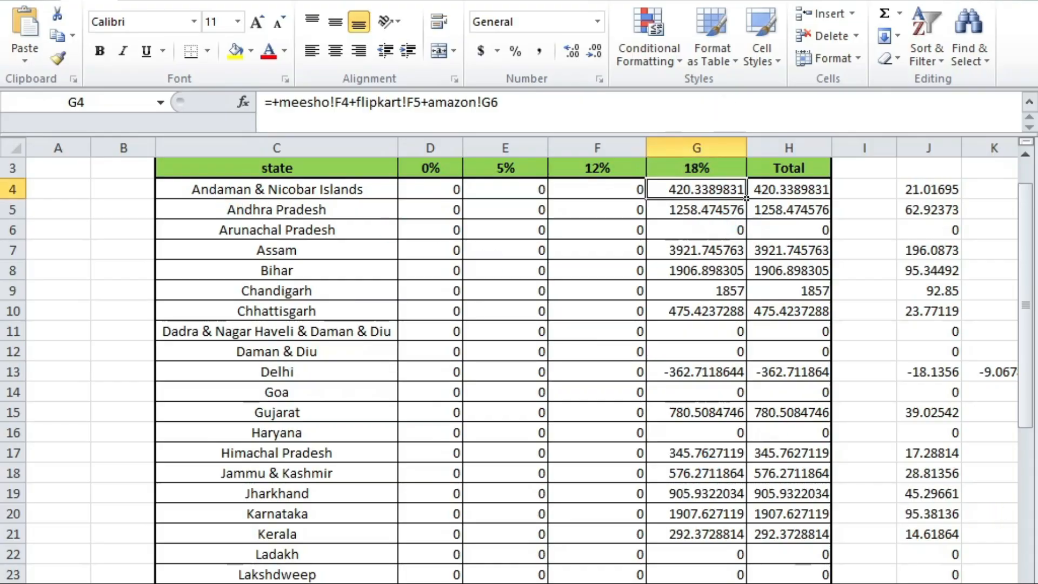
{"action": "mouse_move", "coordinate": [725, 583]}
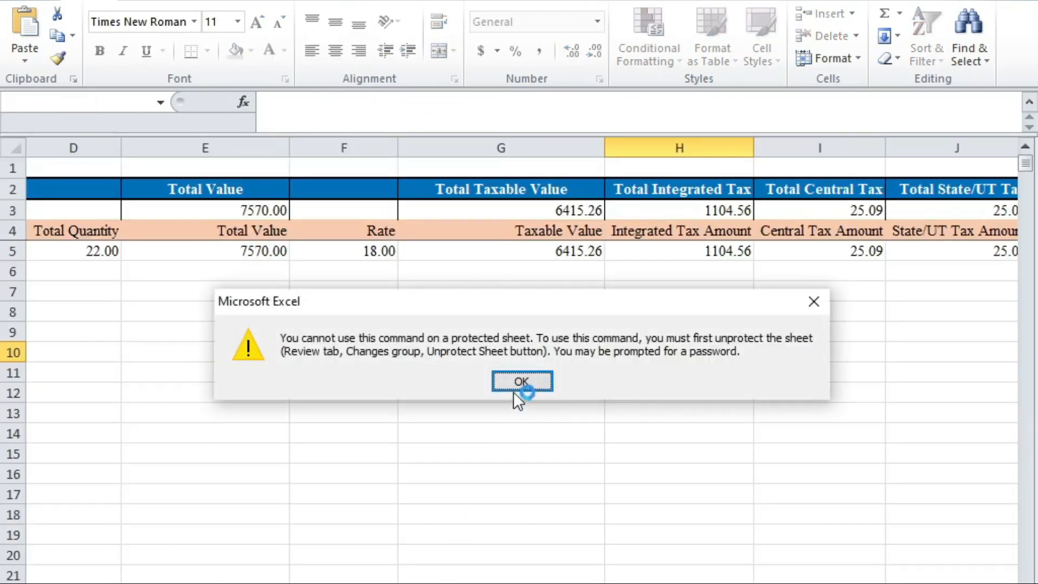
Step: Dismiss the protected-sheet warning and move to the template's B2CS(7) sheet
{"action": "left_click", "coordinate": [520, 382]}
{"action": "left_click", "coordinate": [241, 384]}
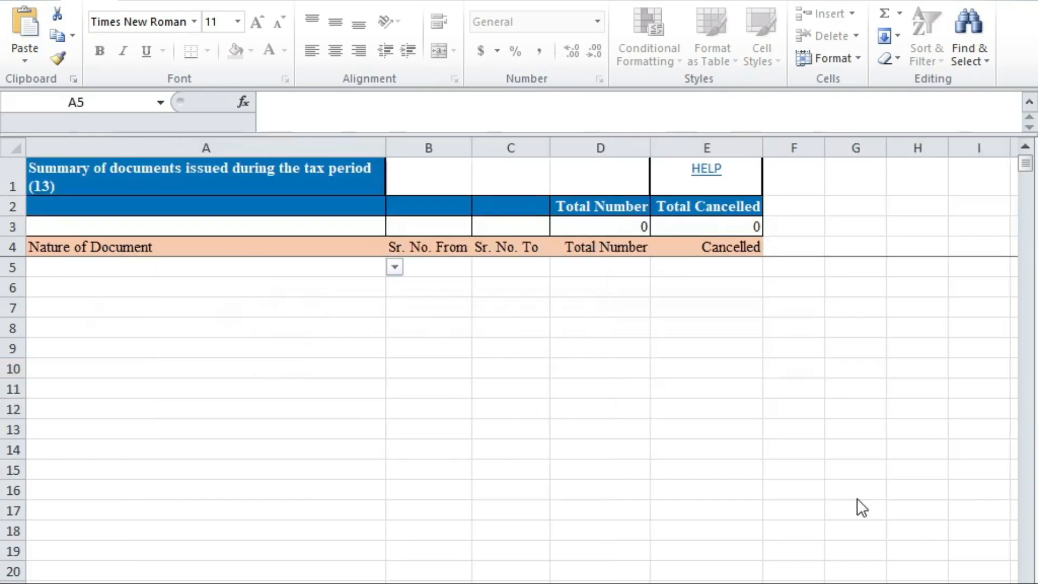
{"action": "key", "text": "alt+Tab"}
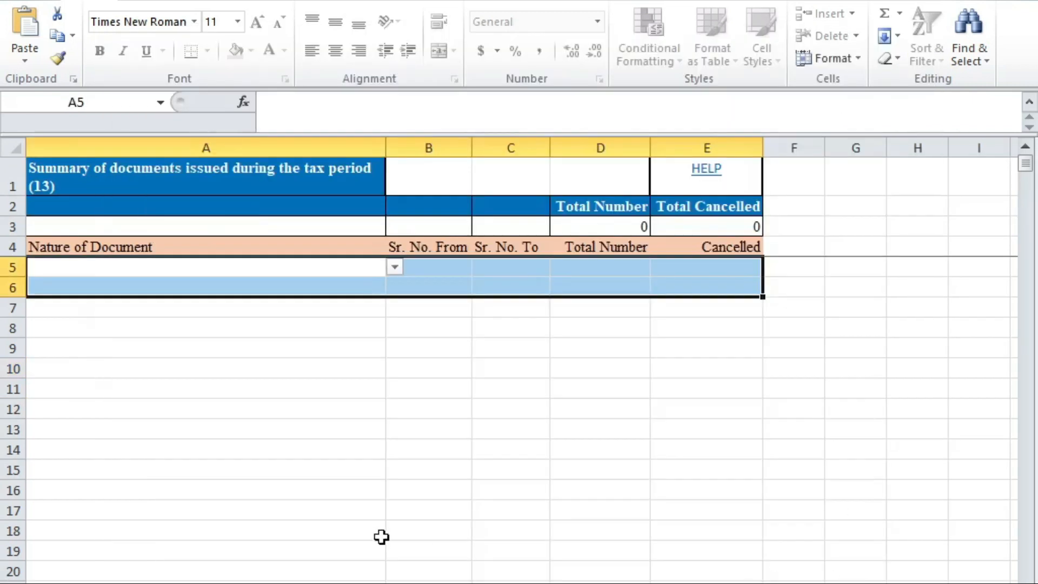
{"action": "left_click", "coordinate": [449, 372]}
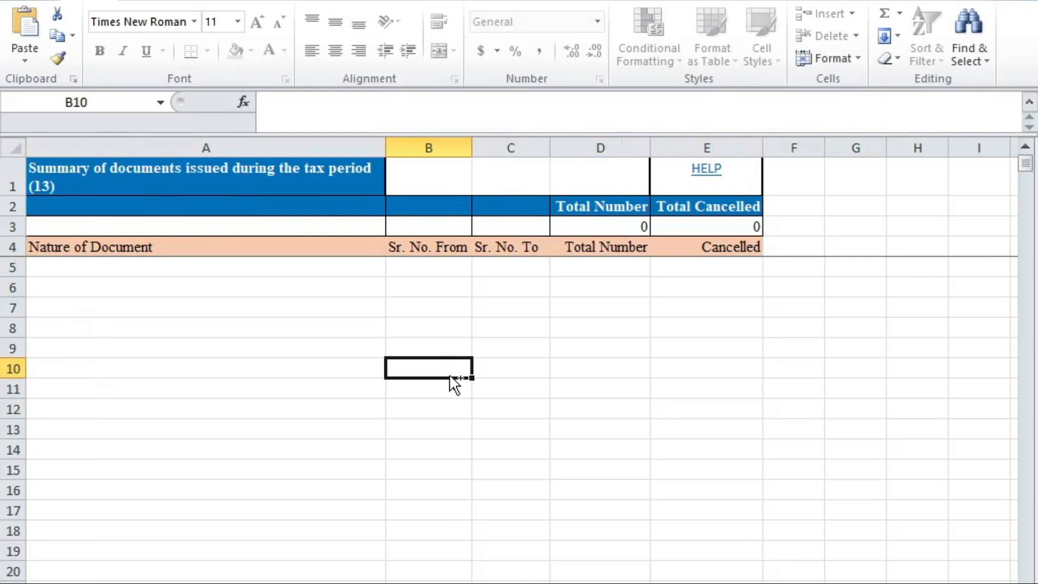
{"action": "key", "text": "ctrl+Page_Up"}
{"action": "key", "text": "ctrl+Page_Up"}
{"action": "key", "text": "ctrl+Page_Up"}
{"action": "key", "text": "ctrl+Page_Up"}
{"action": "key", "text": "ctrl+Page_Up"}
{"action": "key", "text": "ctrl+Page_Up"}
{"action": "key", "text": "ctrl+Page_Up"}
{"action": "key", "text": "ctrl+Page_Up"}
{"action": "key", "text": "ctrl+Page_Up"}
{"action": "key", "text": "Left"}
{"action": "key", "text": "Left"}
{"action": "key", "text": "Left"}
{"action": "key", "text": "Right"}
{"action": "key", "text": "Right"}
{"action": "key", "text": "Right"}
{"action": "key", "text": "Right"}
Step: In the MVA Q-4-final workbook, select the first state's 18% value in the state table
{"action": "key", "text": "alt+Tab"}
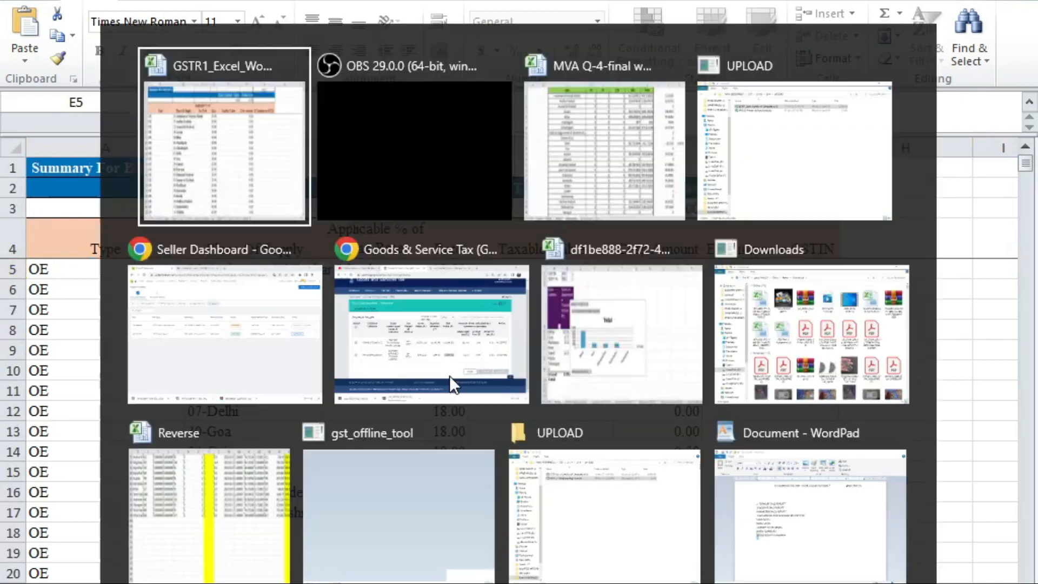
{"action": "key", "text": "alt+Tab"}
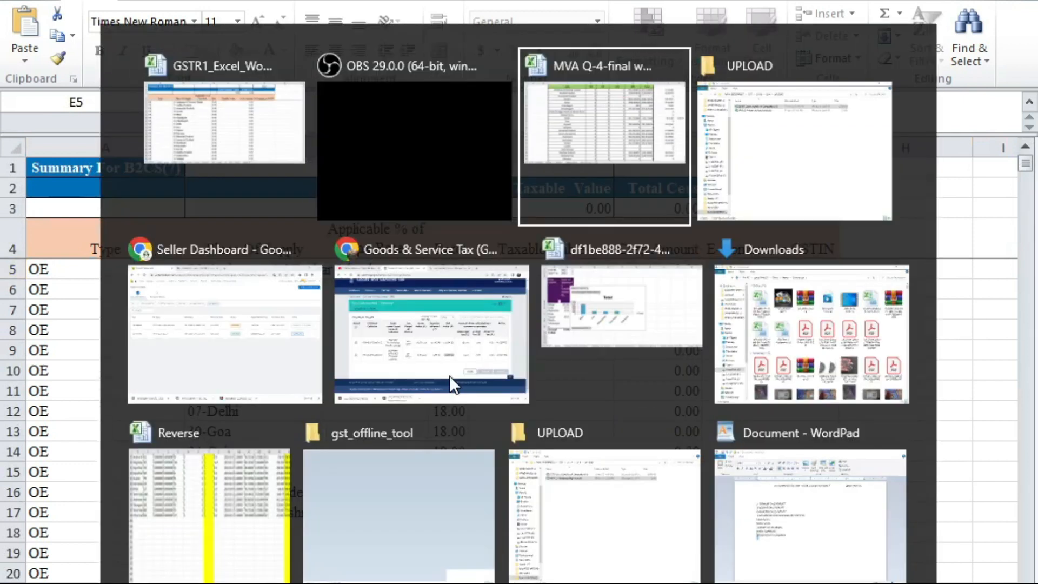
{"action": "key", "text": "Left"}
{"action": "key", "text": "Right"}
{"action": "key", "text": "Right"}
{"action": "key", "text": "Right"}
{"action": "key", "text": "Down"}
{"action": "key", "text": "Up"}
{"action": "key", "text": "shift+Down"}
{"action": "key", "text": "Up"}
{"action": "key", "text": "Down"}
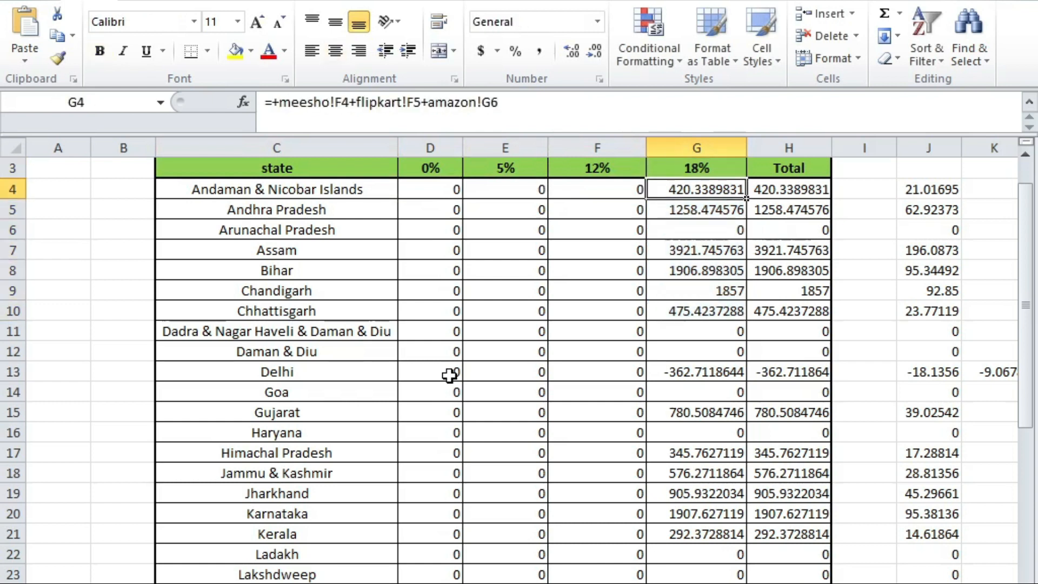
{"action": "key", "text": "alt+Tab"}
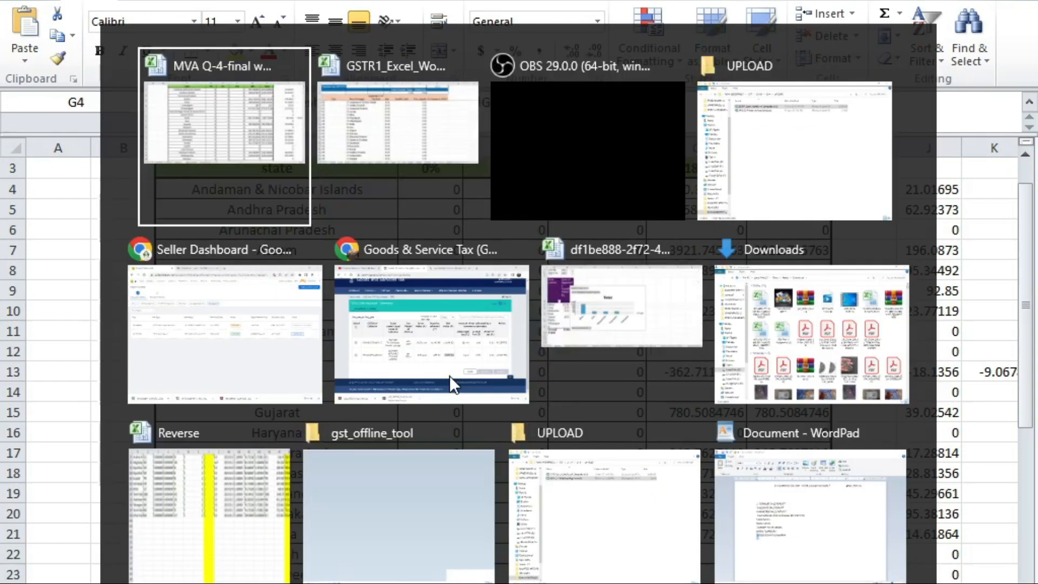
{"action": "key", "text": "Left"}
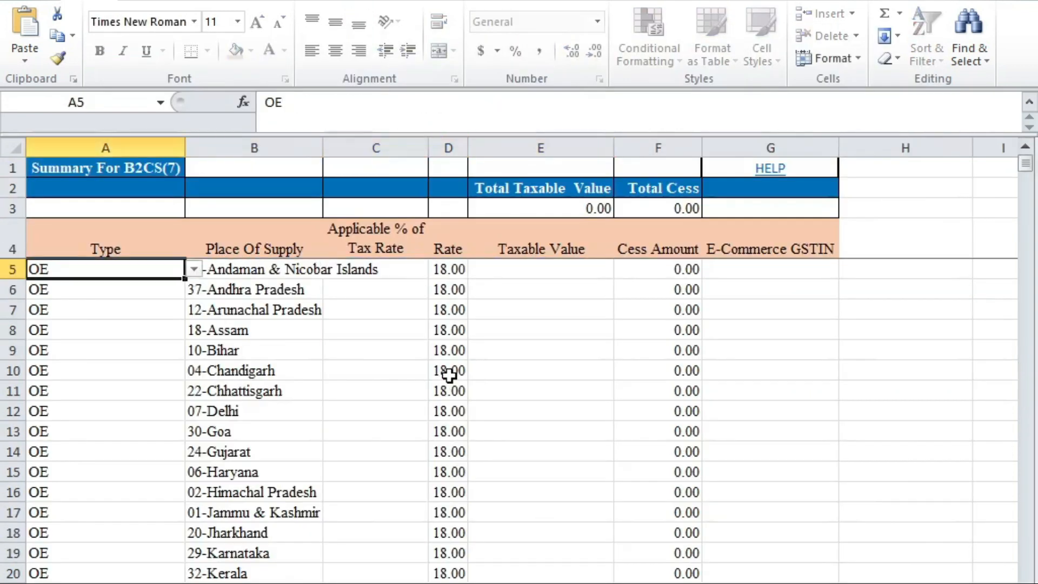
{"action": "key", "text": "Right"}
{"action": "key", "text": "Right"}
{"action": "key", "text": "Down"}
{"action": "key", "text": "Left"}
{"action": "key", "text": "Left"}
{"action": "key", "text": "Left"}
{"action": "key", "text": "Left"}
{"action": "key", "text": "Left"}
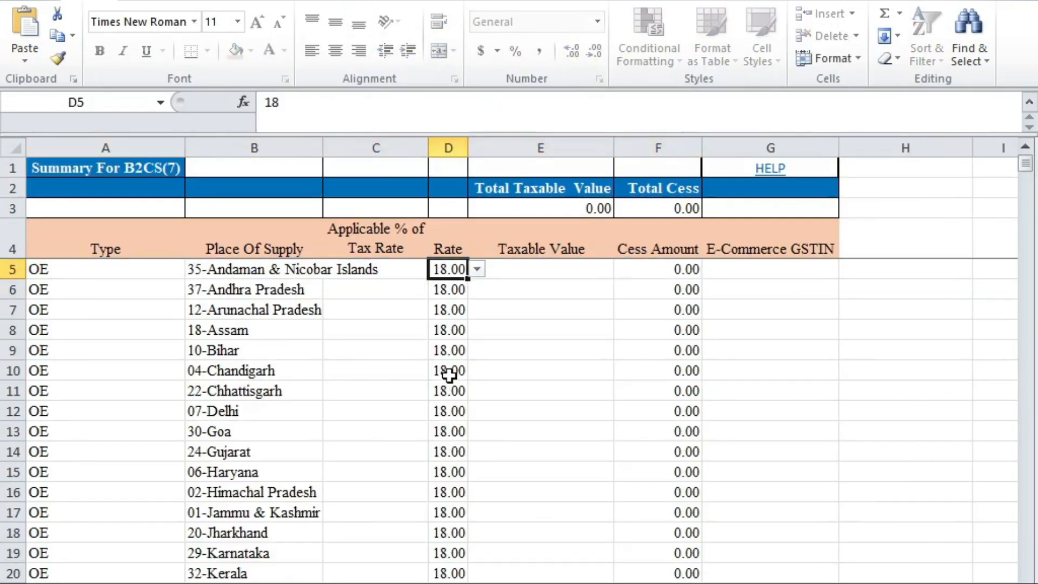
{"action": "key", "text": "Right"}
{"action": "key", "text": "Right"}
{"action": "key", "text": "Right"}
{"action": "key", "text": "Right"}
{"action": "key", "text": "Left"}
{"action": "key", "text": "Left"}
{"action": "key", "text": "Left"}
{"action": "key", "text": "Left"}
{"action": "key", "text": "Right"}
{"action": "key", "text": "Right"}
{"action": "key", "text": "Right"}
{"action": "key", "text": "Right"}
{"action": "key", "text": "Right"}
{"action": "key", "text": "Right"}
{"action": "key", "text": "Right"}
{"action": "key", "text": "Right"}
{"action": "key", "text": "Right"}
{"action": "key", "text": "Left"}
{"action": "key", "text": "Left"}
{"action": "key", "text": "Left"}
{"action": "key", "text": "Left"}
{"action": "key", "text": "Left"}
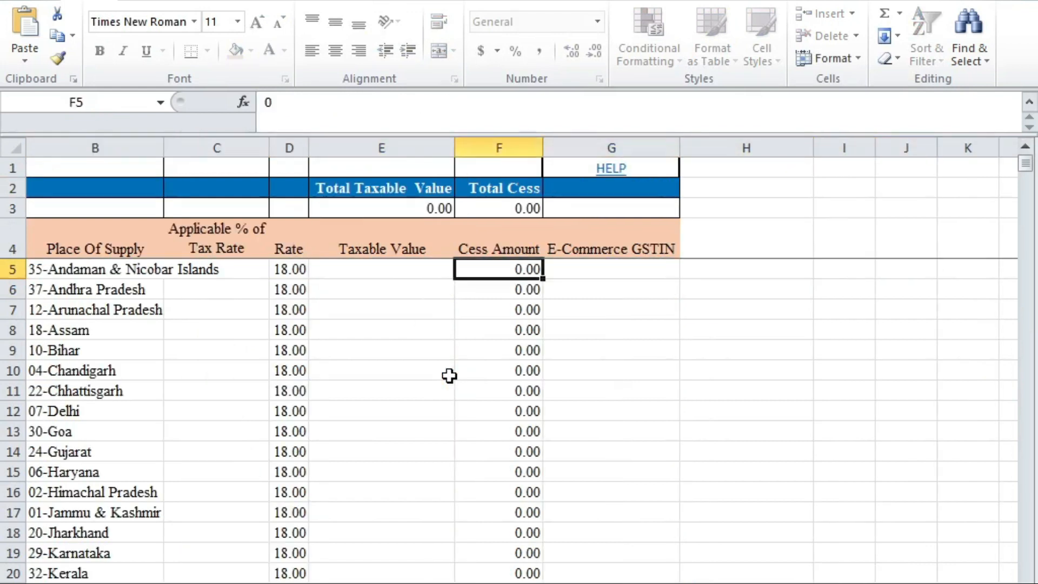
{"action": "key", "text": "alt+Tab"}
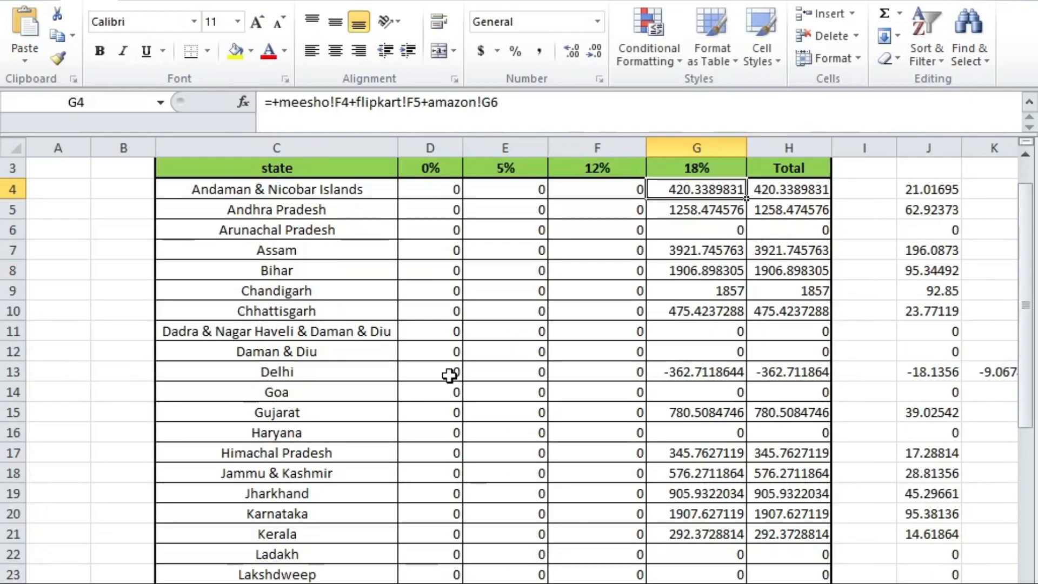
{"action": "key", "text": "Right"}
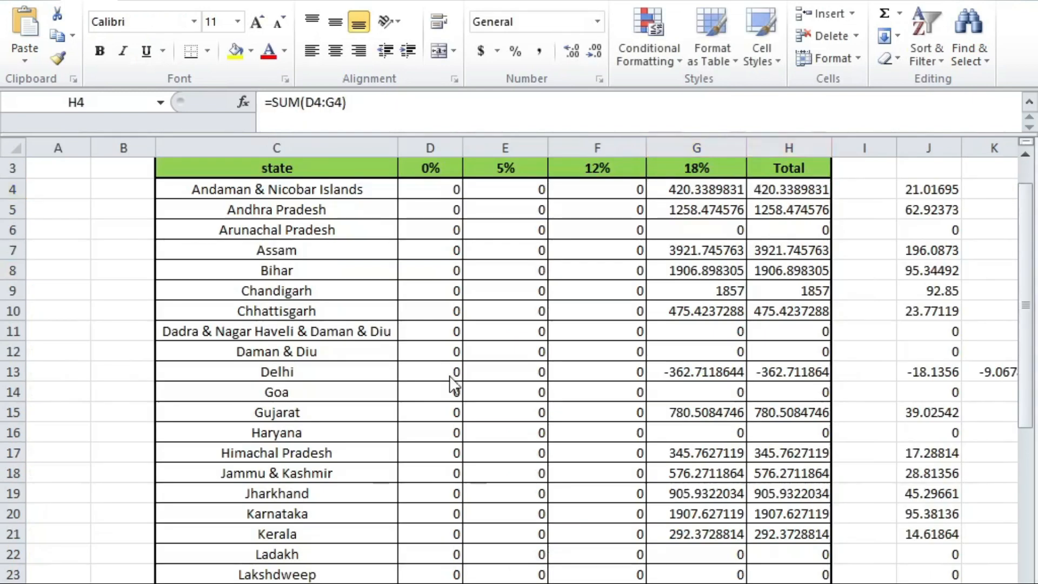
{"action": "key", "text": "alt+Tab"}
{"action": "key", "text": "alt+Tab"}
{"action": "key", "text": "alt+Tab"}
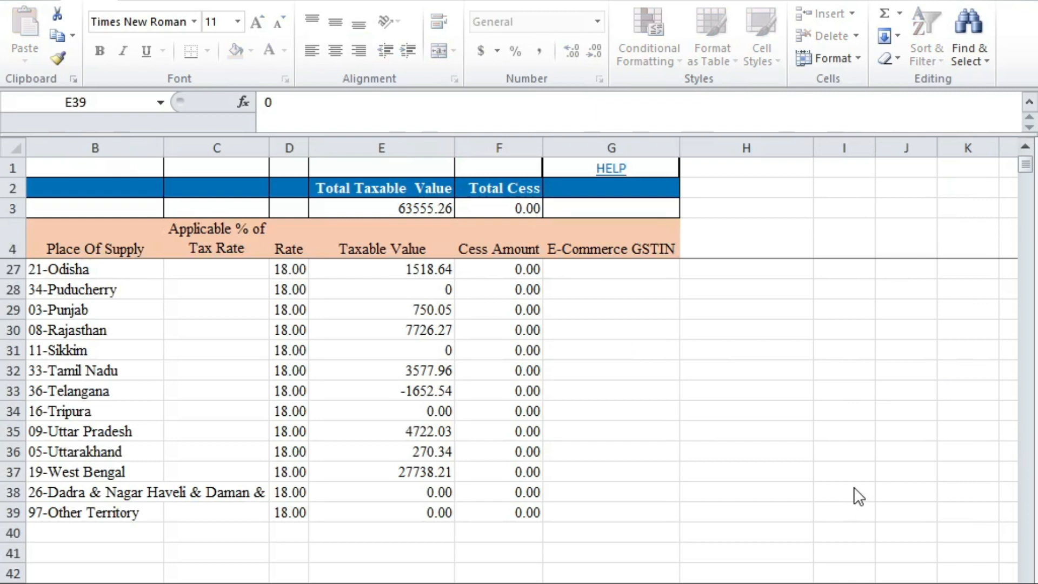
{"action": "key", "text": "alt+Tab"}
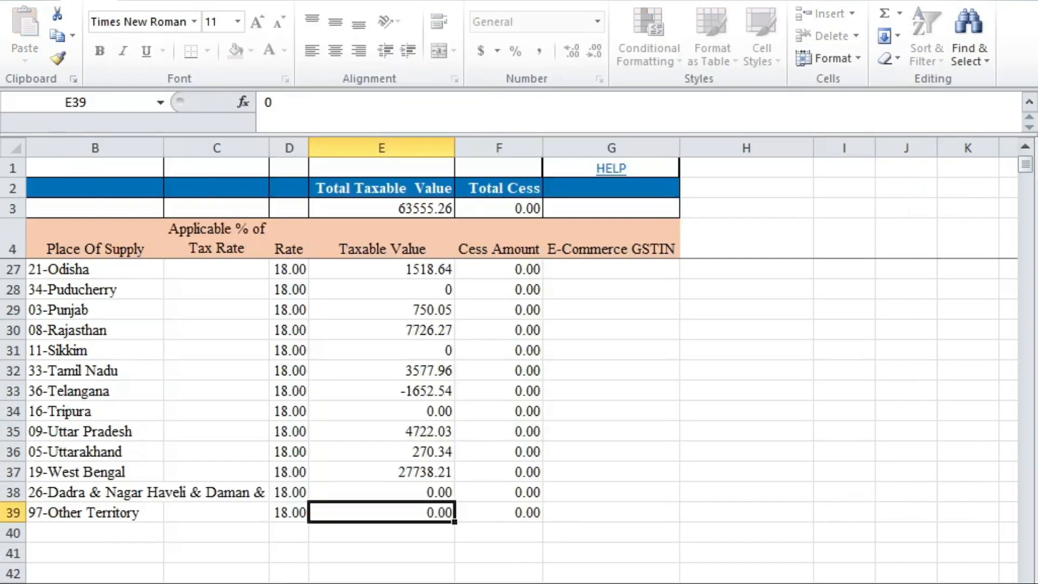
{"action": "scroll", "coordinate": [519, 416], "scroll_direction": "up", "scroll_amount": 3}
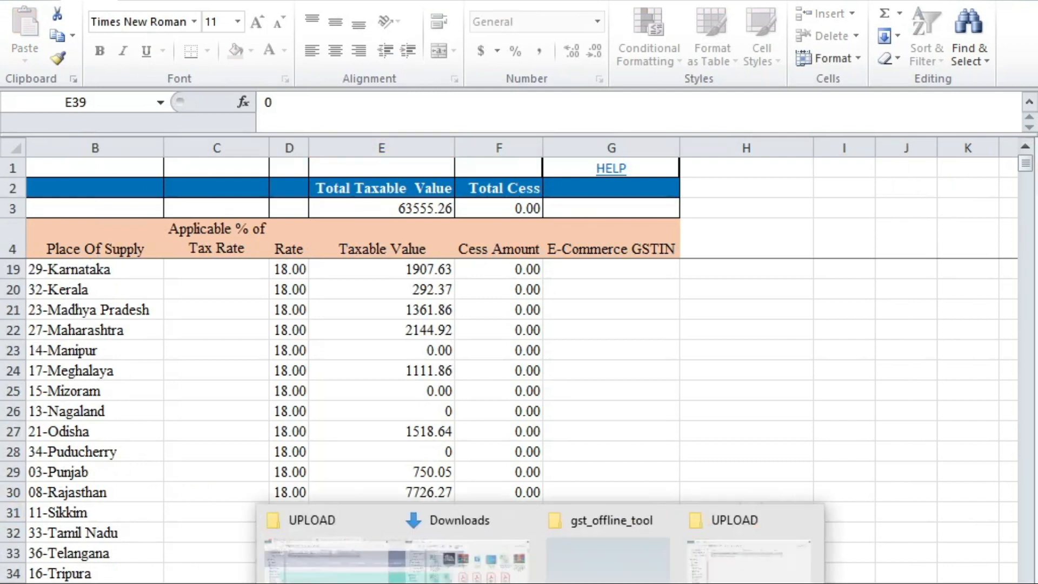
{"action": "mouse_move", "coordinate": [448, 583]}
{"action": "left_click", "coordinate": [778, 562]}
{"action": "scroll", "coordinate": [405, 528], "scroll_direction": "down", "scroll_amount": 7}
{"action": "scroll", "coordinate": [421, 491], "scroll_direction": "up", "scroll_amount": 7}
{"action": "scroll", "coordinate": [447, 503], "scroll_direction": "down", "scroll_amount": 3}
{"action": "scroll", "coordinate": [439, 492], "scroll_direction": "up", "scroll_amount": 1}
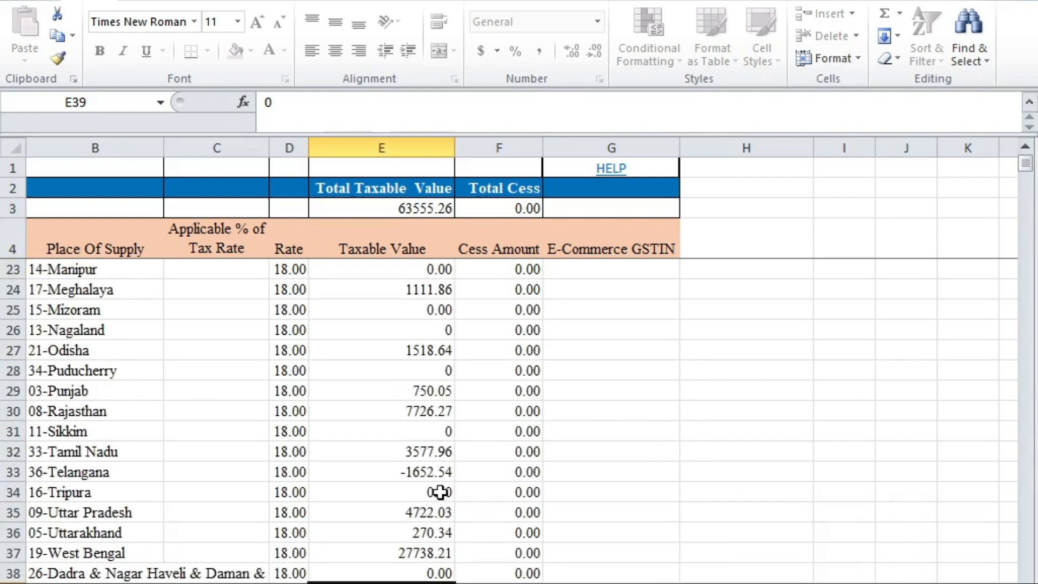
{"action": "scroll", "coordinate": [440, 492], "scroll_direction": "up", "scroll_amount": 6}
{"action": "scroll", "coordinate": [438, 488], "scroll_direction": "down", "scroll_amount": 11}
{"action": "scroll", "coordinate": [437, 491], "scroll_direction": "up", "scroll_amount": 11}
{"action": "scroll", "coordinate": [437, 491], "scroll_direction": "down", "scroll_amount": 9}
{"action": "scroll", "coordinate": [433, 562], "scroll_direction": "up", "scroll_amount": 8}
{"action": "left_click", "coordinate": [430, 565]}
{"action": "scroll", "coordinate": [411, 519], "scroll_direction": "down", "scroll_amount": 9}
{"action": "left_click", "coordinate": [422, 431]}
{"action": "scroll", "coordinate": [427, 427], "scroll_direction": "up", "scroll_amount": 4}
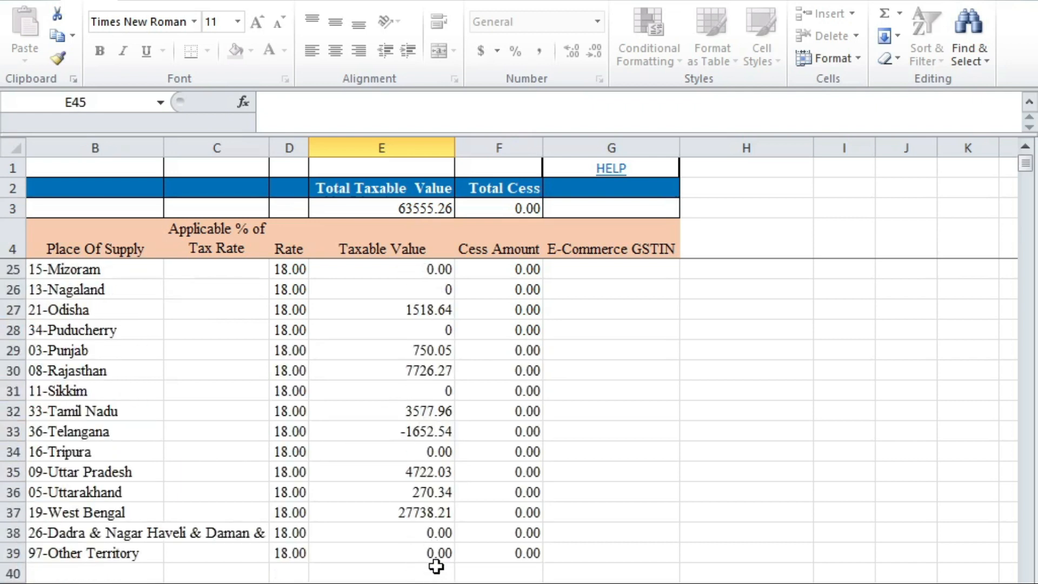
Step: Review the remaining return sheets through HSN summary and documents issued, then bring up the UPLOAD folder window
{"action": "key", "text": "ctrl+Page_Down"}
{"action": "key", "text": "ctrl+Page_Down"}
{"action": "key", "text": "ctrl+Page_Down"}
{"action": "key", "text": "ctrl+Page_Down"}
{"action": "key", "text": "ctrl+Page_Down"}
{"action": "key", "text": "ctrl+Page_Down"}
{"action": "key", "text": "ctrl+Page_Down"}
{"action": "key", "text": "ctrl+Page_Down"}
{"action": "key", "text": "ctrl+Page_Down"}
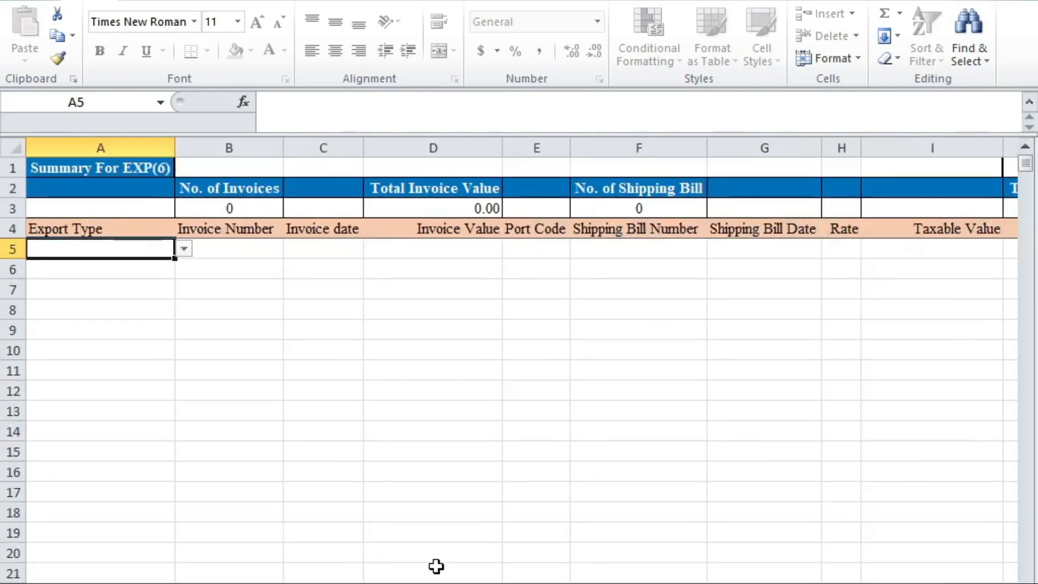
{"action": "key", "text": "ctrl+Page_Down"}
{"action": "key", "text": "ctrl+Page_Down"}
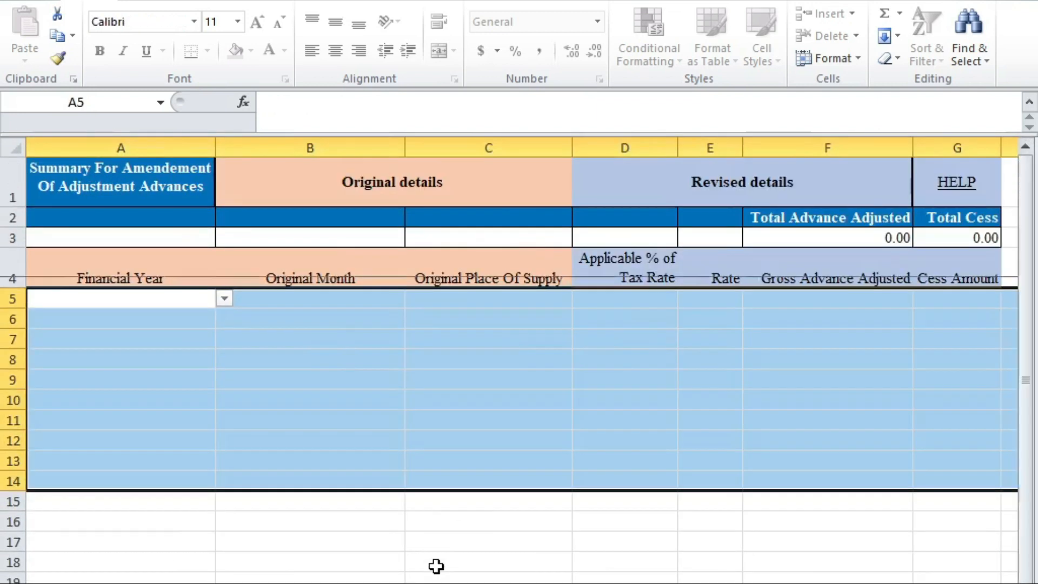
{"action": "key", "text": "ctrl+Page_Down"}
{"action": "key", "text": "ctrl+Page_Down"}
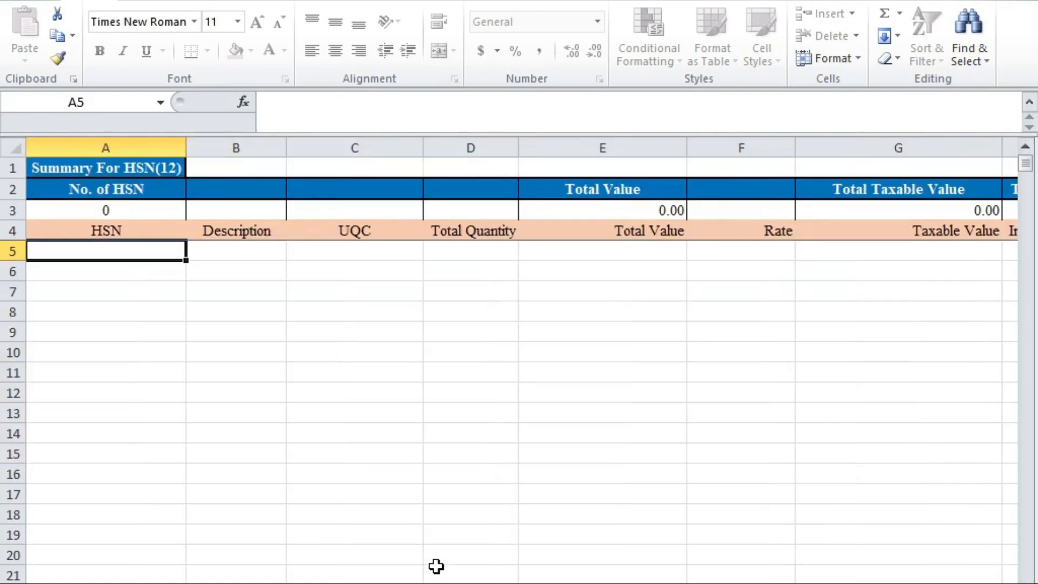
{"action": "key", "text": "Left"}
{"action": "key", "text": "ctrl+Home"}
{"action": "key", "text": "Down"}
{"action": "key", "text": "Down"}
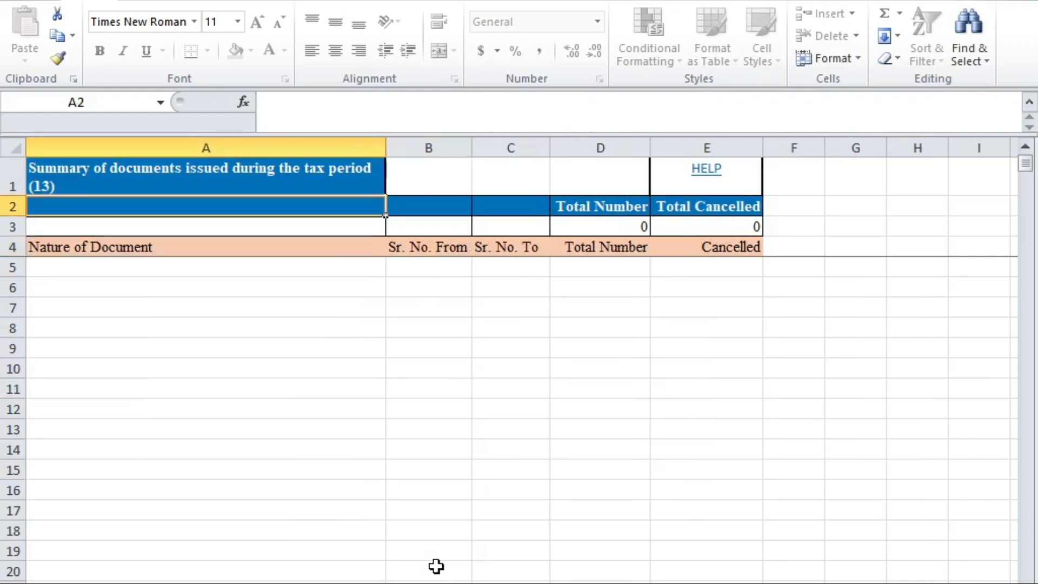
{"action": "key", "text": "ctrl+Page_Up"}
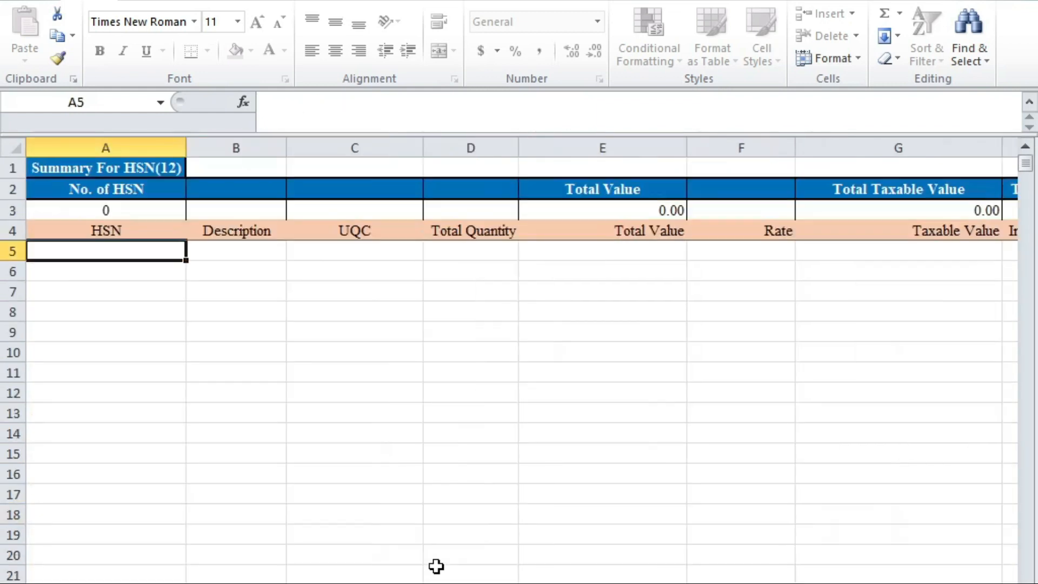
{"action": "left_click", "coordinate": [297, 372]}
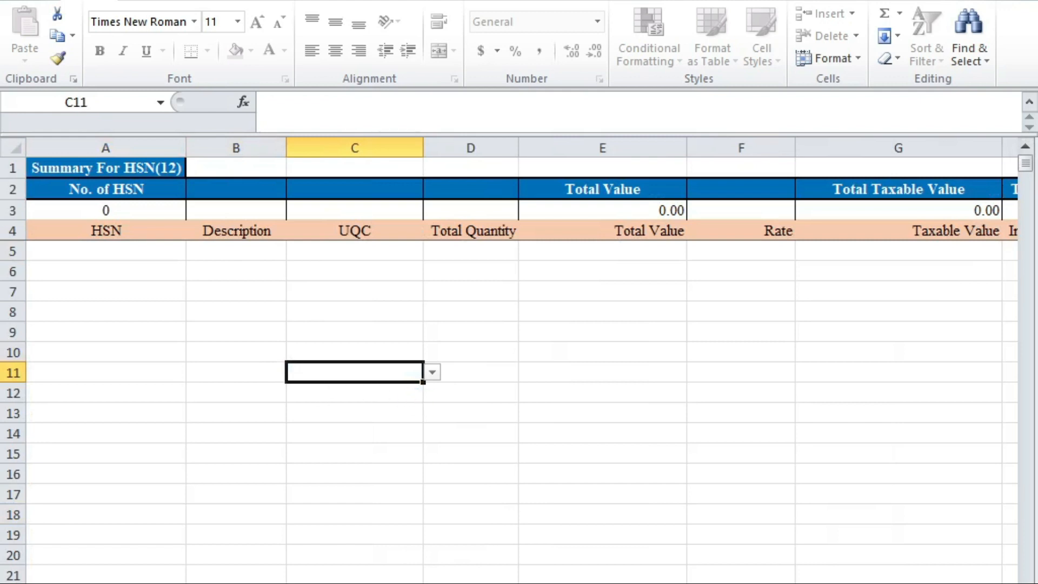
{"action": "left_click", "coordinate": [520, 583]}
{"action": "left_click", "coordinate": [847, 557]}
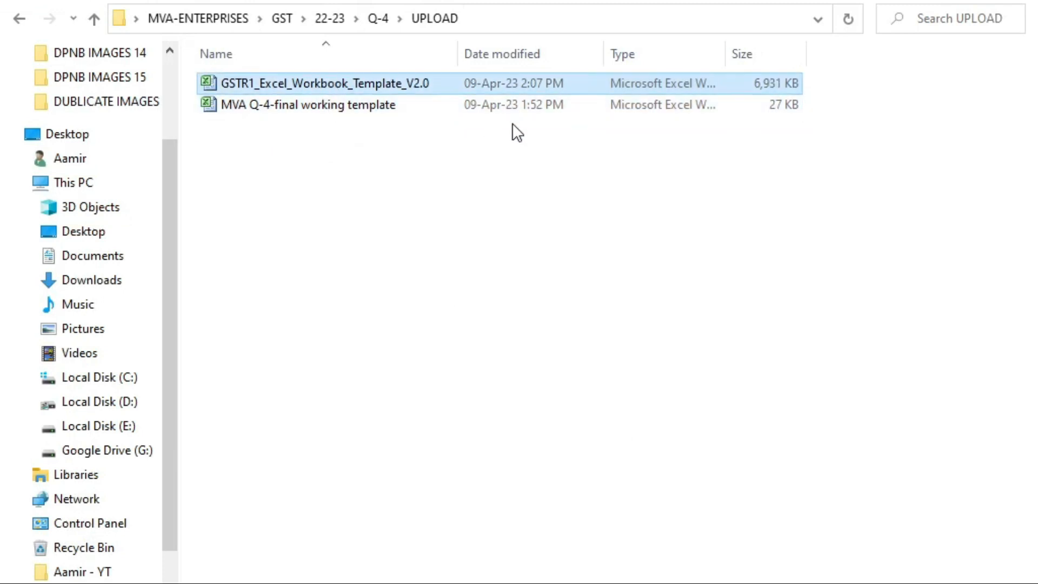
Step: Show the desktop and launch the GST Offline Tool from its desktop shortcut
{"action": "key", "text": "super+d"}
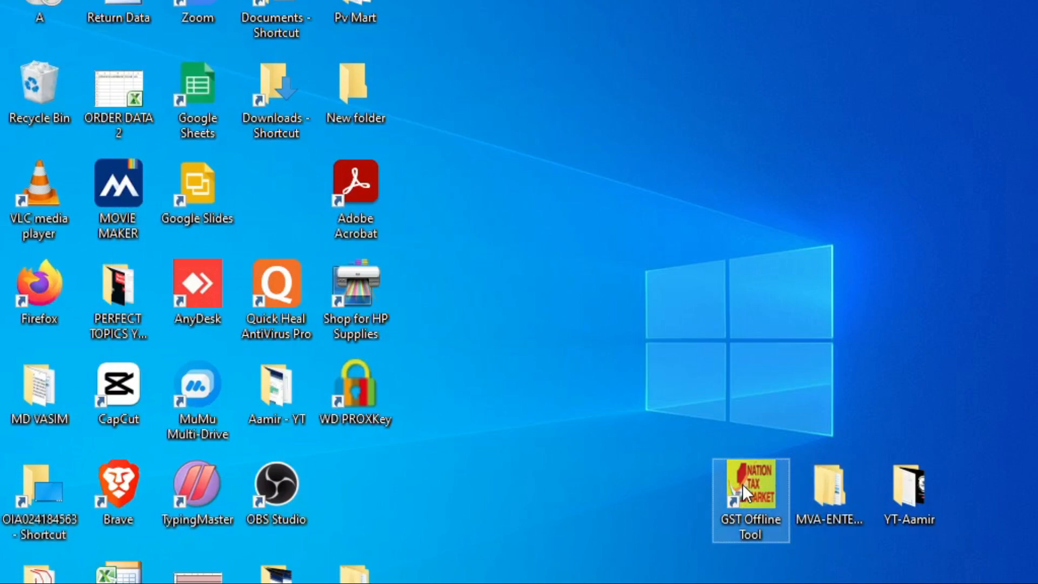
{"action": "left_click", "coordinate": [744, 481]}
{"action": "double_click", "coordinate": [744, 482]}
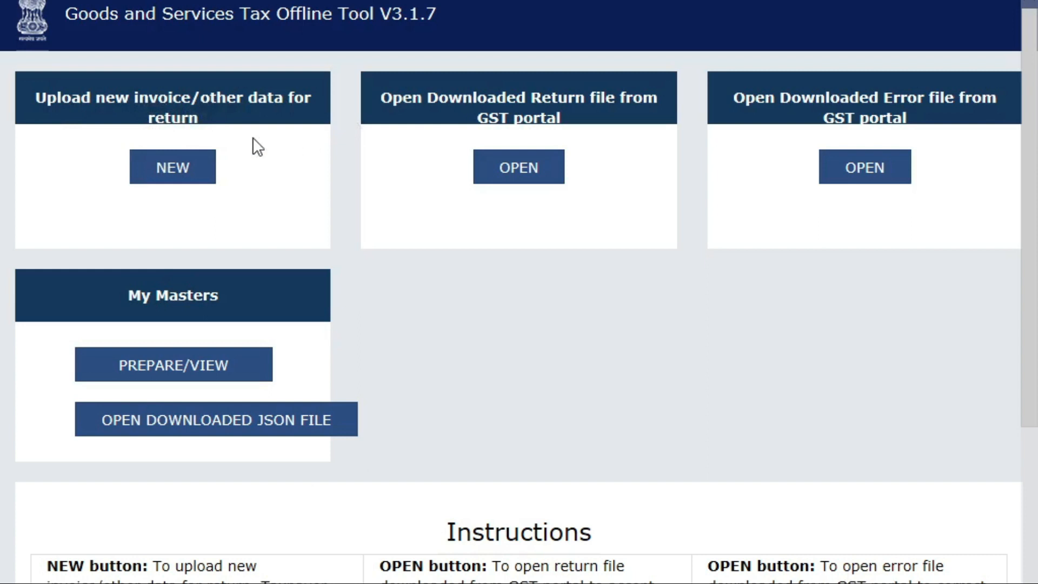
Step: Start a new return for financial year 2022-23 with March as the tax period
{"action": "left_click", "coordinate": [178, 177]}
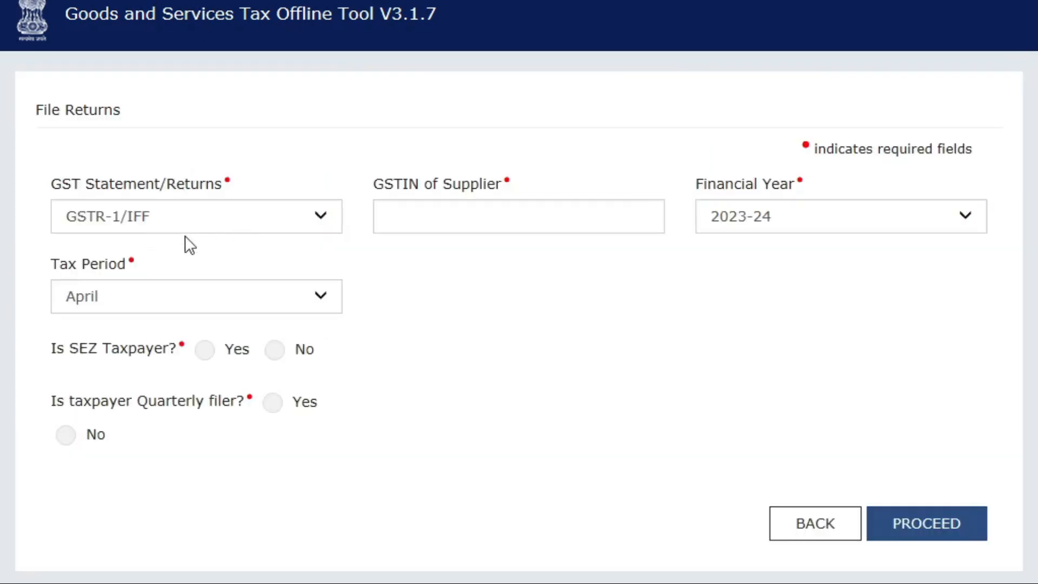
{"action": "left_click", "coordinate": [466, 230]}
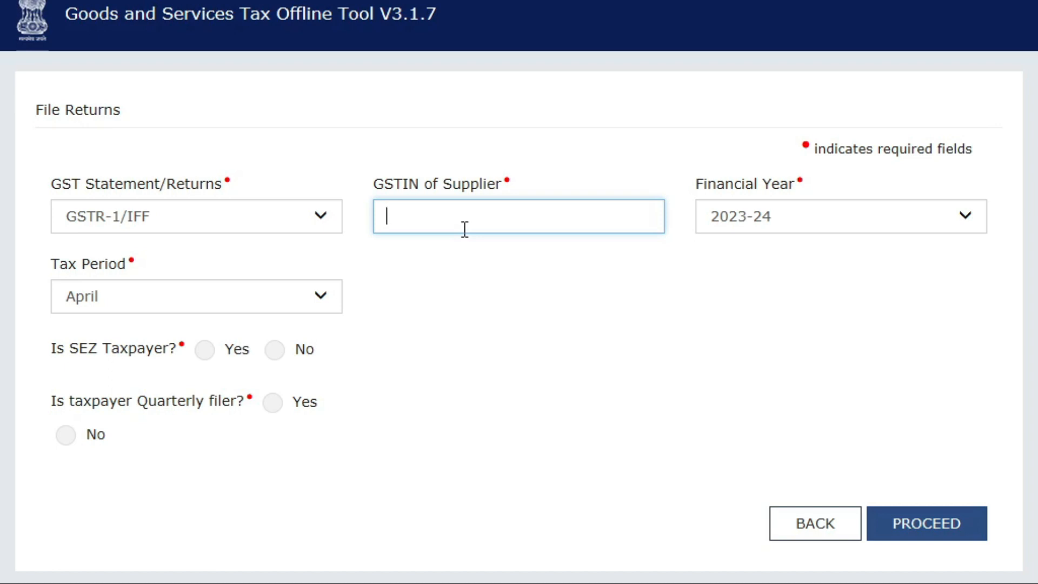
{"action": "left_click", "coordinate": [151, 294]}
{"action": "left_click", "coordinate": [165, 300]}
{"action": "left_click", "coordinate": [744, 220]}
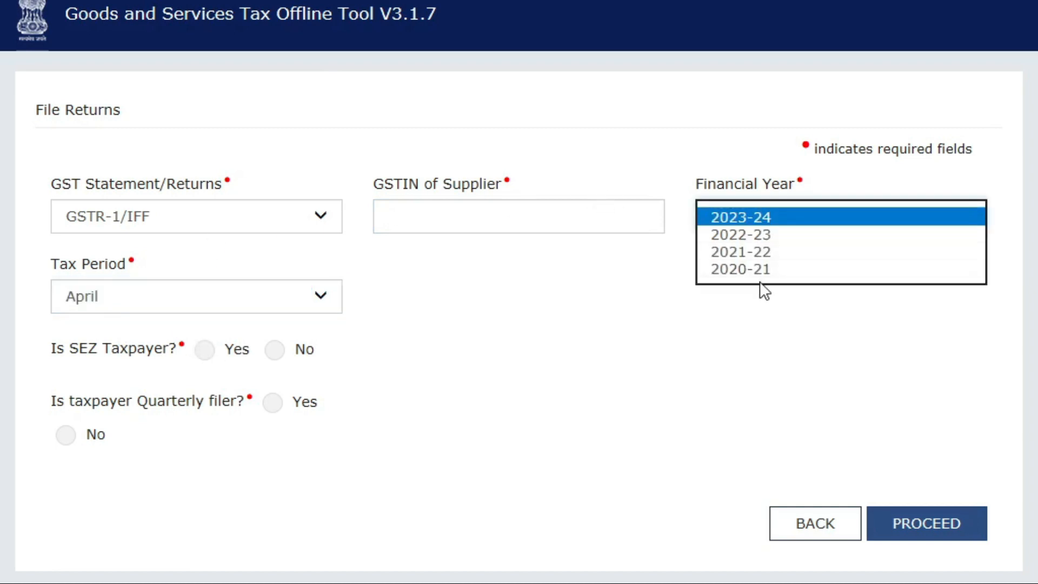
{"action": "left_click", "coordinate": [773, 234]}
{"action": "left_click", "coordinate": [286, 308]}
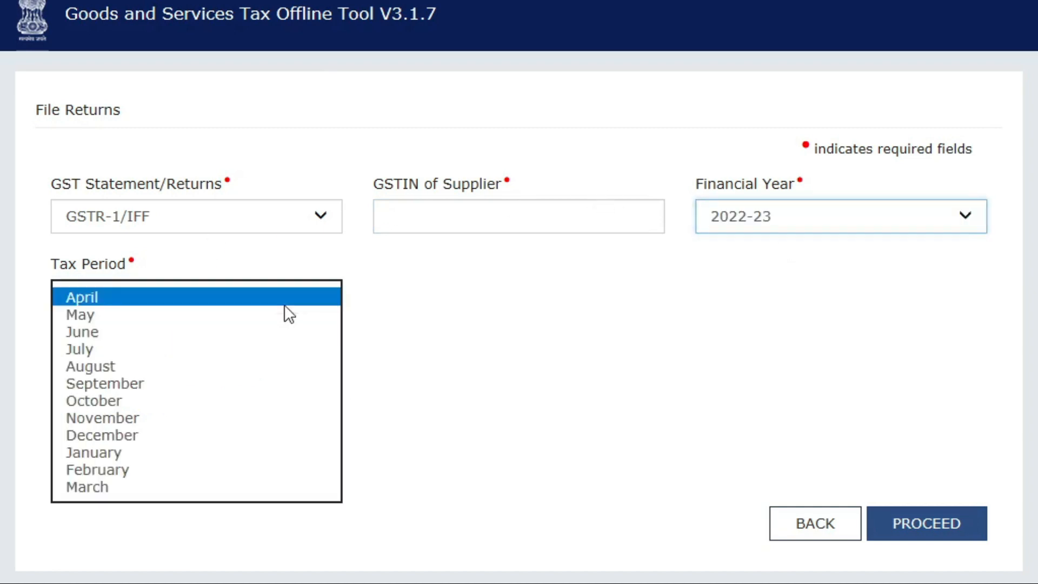
{"action": "left_click", "coordinate": [165, 486]}
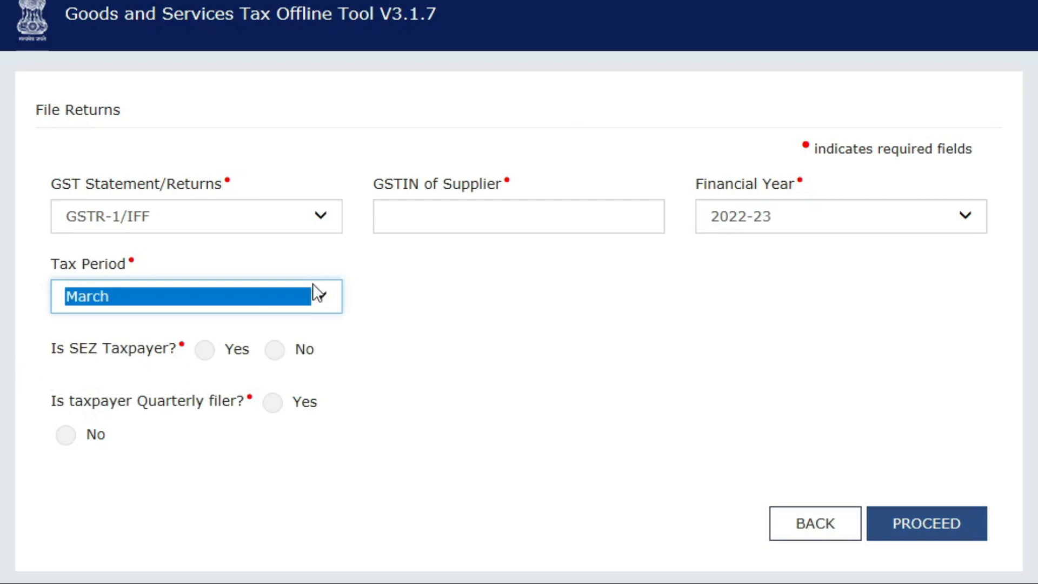
Step: Mark the taxpayer as non-SEZ, paste the supplier's GSTIN, and proceed
{"action": "left_click", "coordinate": [275, 350]}
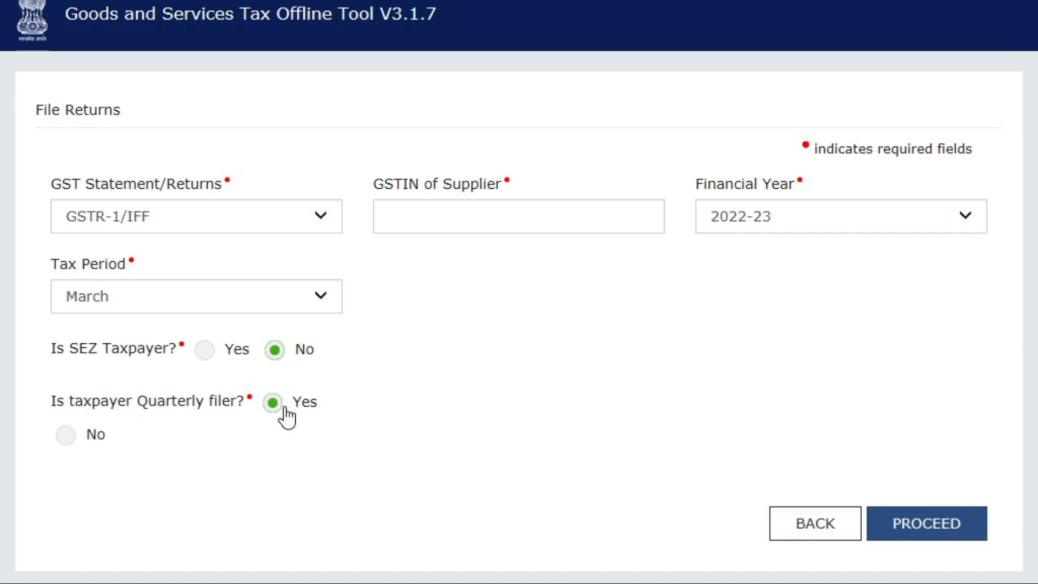
{"action": "left_click", "coordinate": [411, 228]}
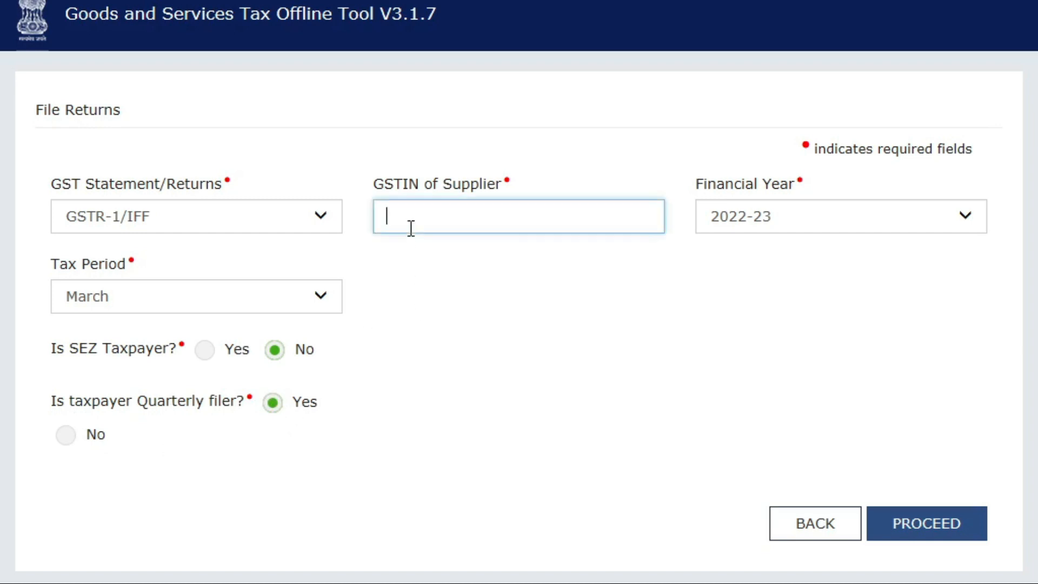
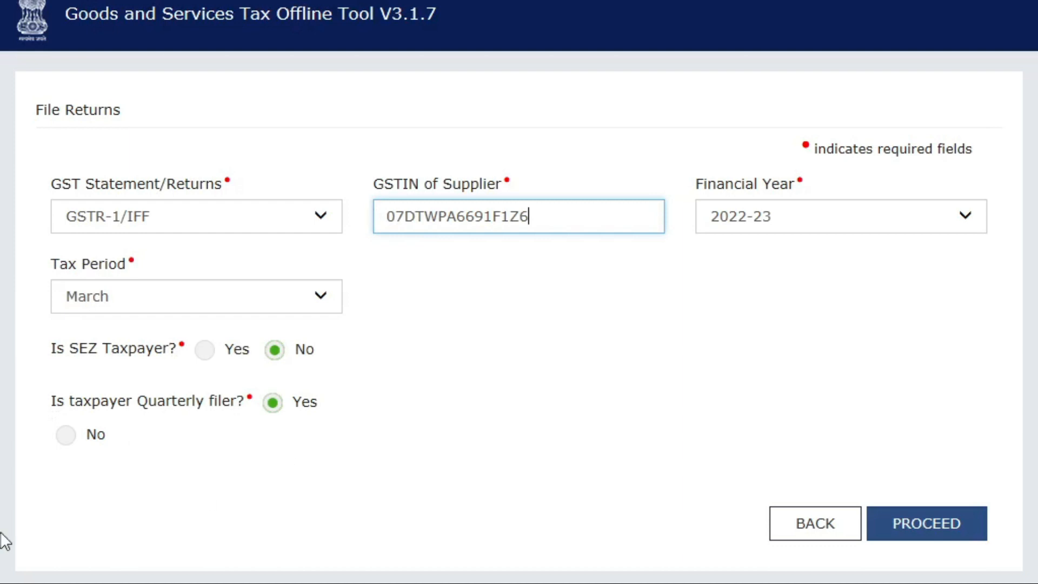
{"action": "left_click", "coordinate": [966, 523]}
Step: Accept the warning, then delete all previously saved return data and confirm the deletion
{"action": "left_click", "coordinate": [554, 435]}
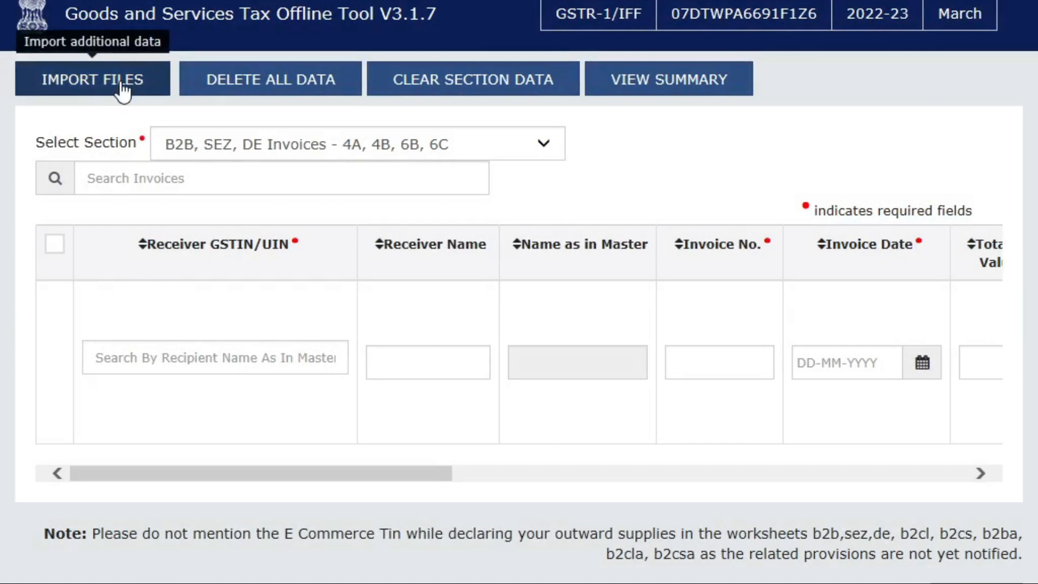
{"action": "left_click", "coordinate": [121, 85]}
{"action": "left_click", "coordinate": [793, 494]}
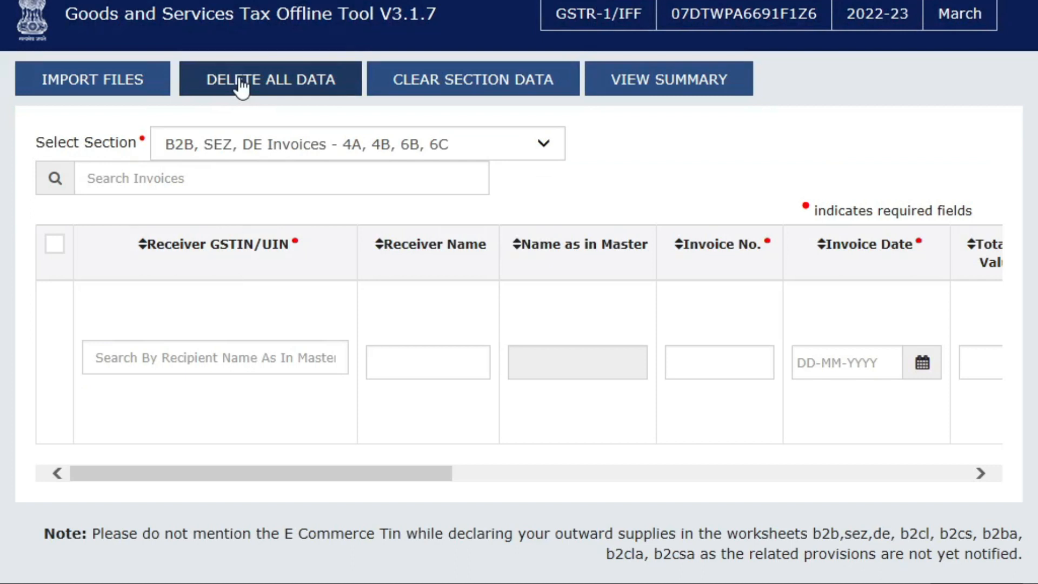
{"action": "left_click", "coordinate": [277, 82]}
{"action": "left_click", "coordinate": [557, 283]}
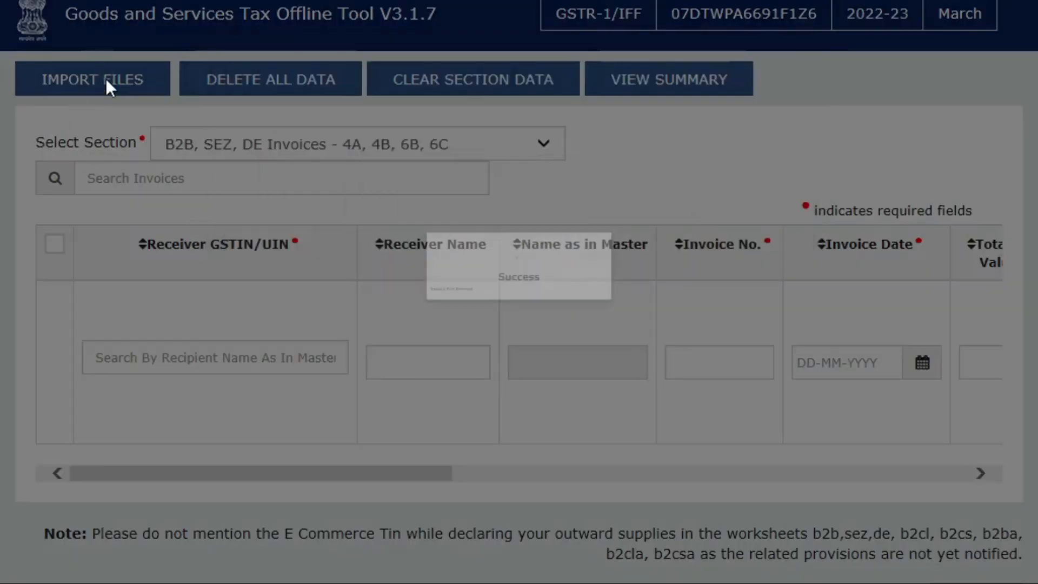
{"action": "left_click", "coordinate": [107, 80]}
Step: Import GSTR1_Excel_Workbook_Template_V2.0 from the UPLOAD folder by its pasted path and confirm saving
{"action": "left_click", "coordinate": [193, 264]}
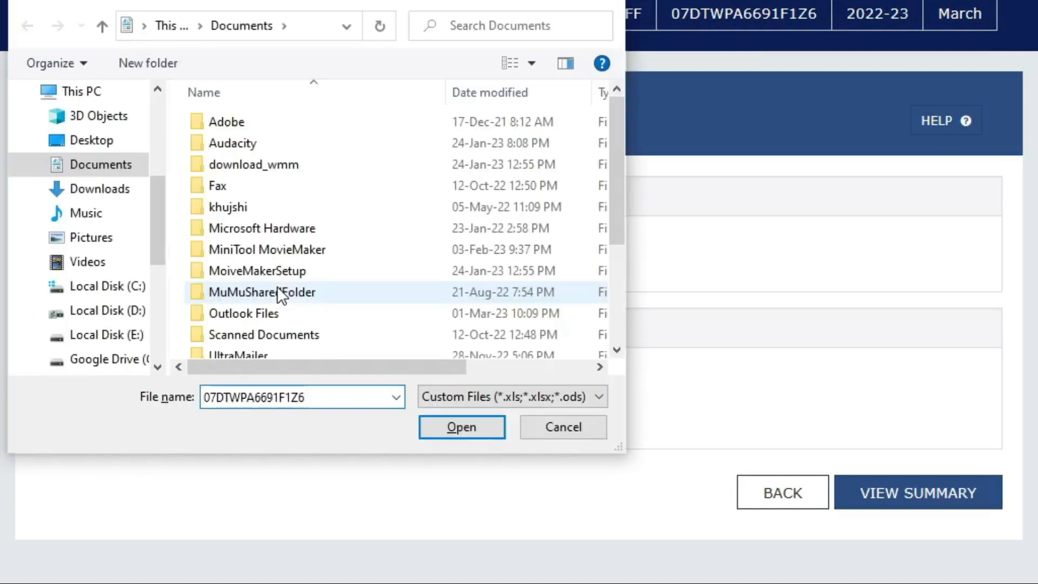
{"action": "key", "text": "alt+Tab"}
{"action": "key", "text": "alt+Tab"}
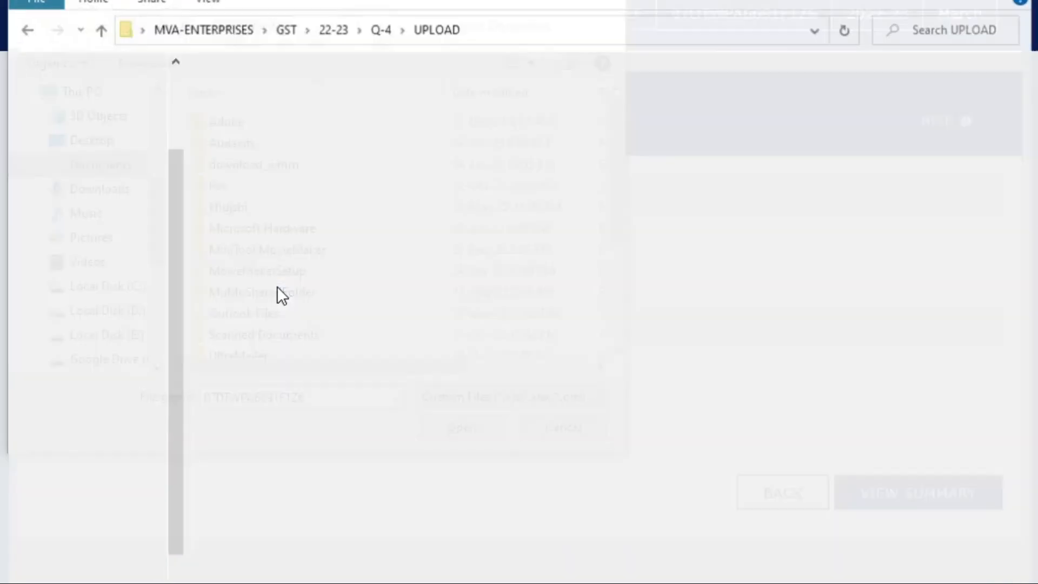
{"action": "key", "text": "Down"}
{"action": "key", "text": "Up"}
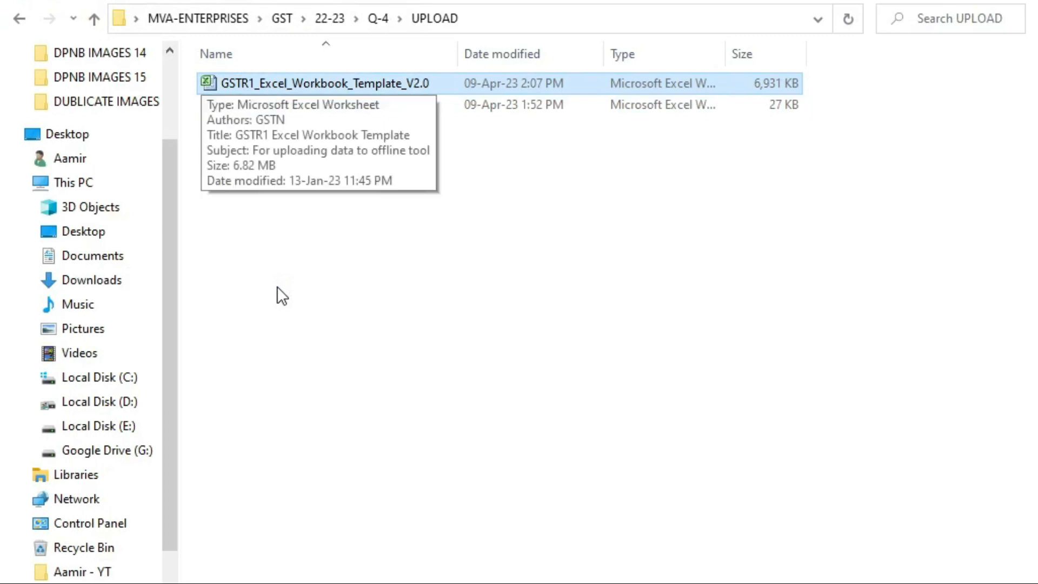
{"action": "key", "text": "alt+Tab"}
{"action": "key", "text": "ctrl+v"}
{"action": "key", "text": "Return"}
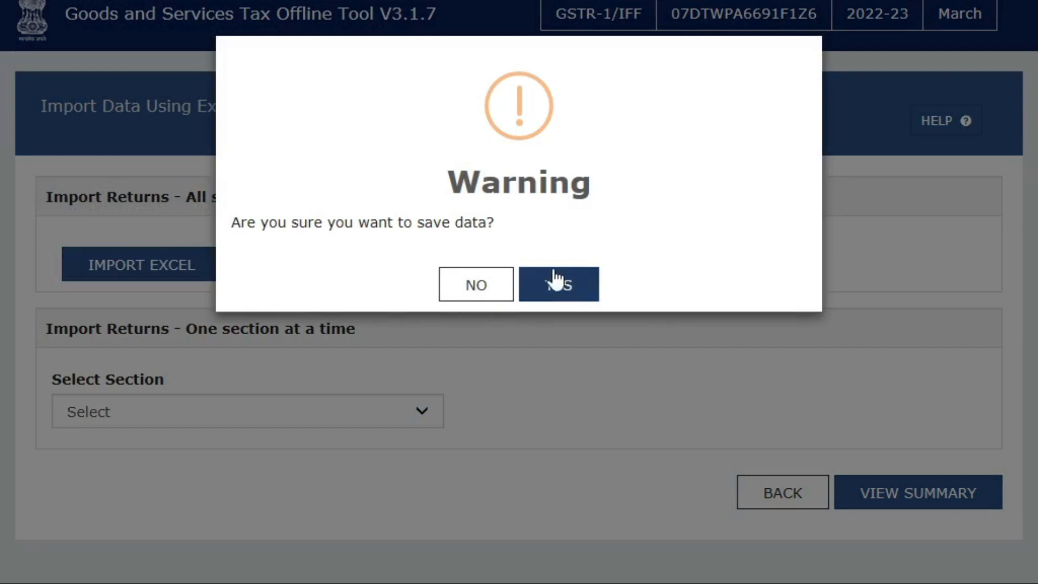
{"action": "left_click", "coordinate": [552, 283]}
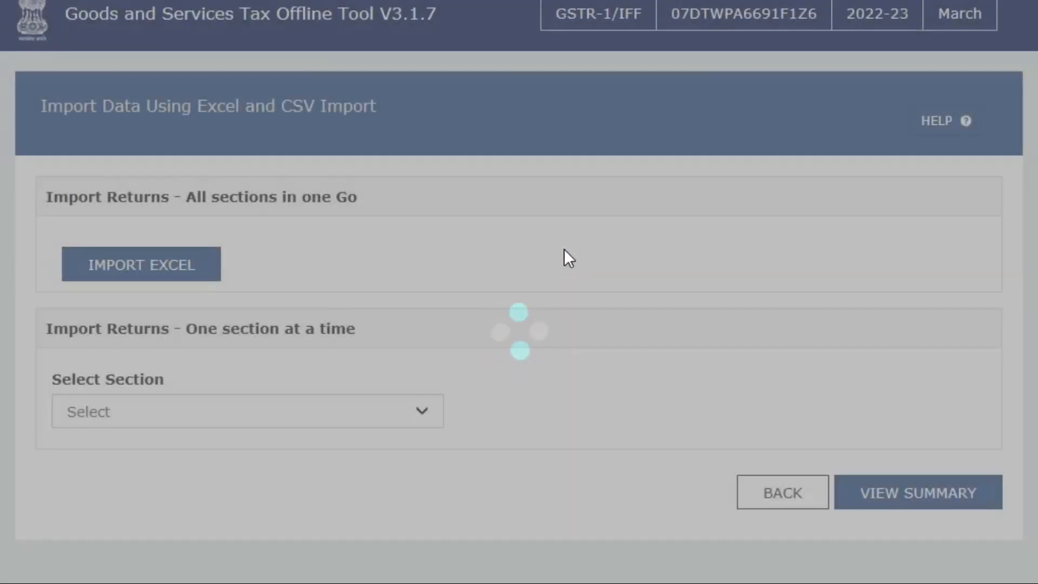
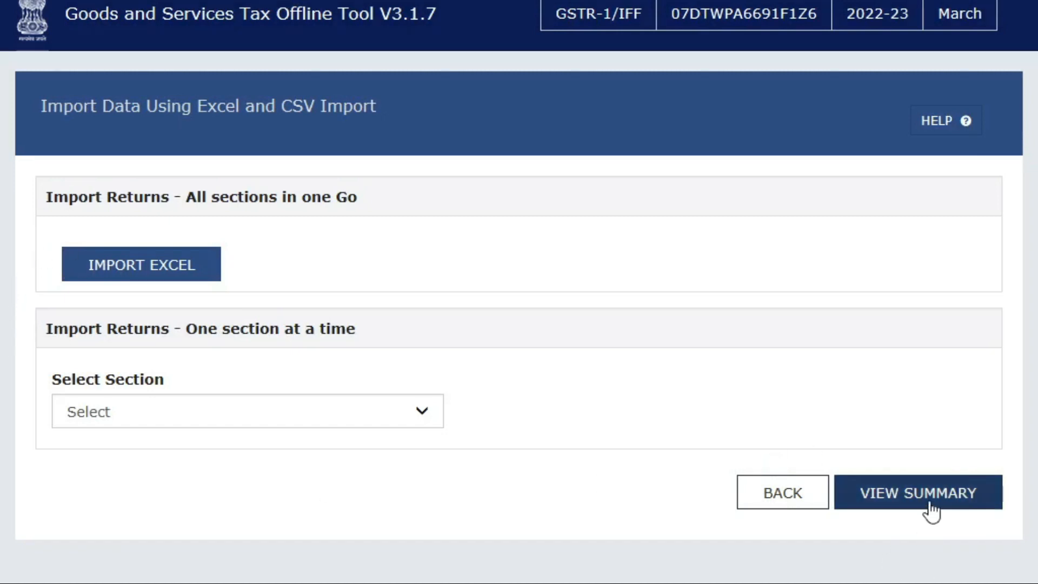
Step: View the imported return summary and check the tax totals, including integrated tax 11,505.23
{"action": "left_click", "coordinate": [864, 504]}
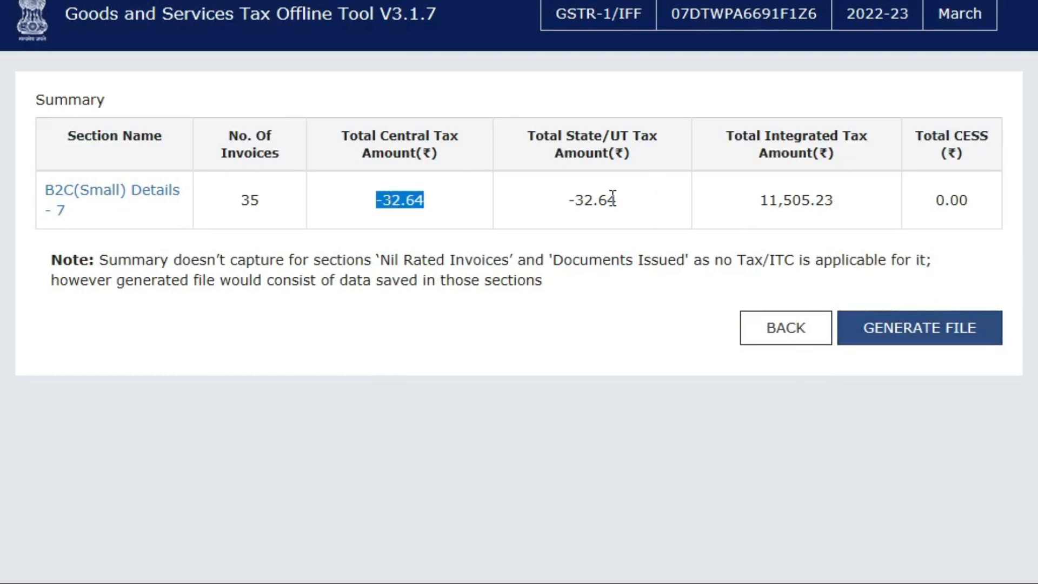
{"action": "left_click_drag", "start_coordinate": [613, 199], "coordinate": [600, 196]}
{"action": "left_click_drag", "start_coordinate": [756, 199], "coordinate": [835, 201]}
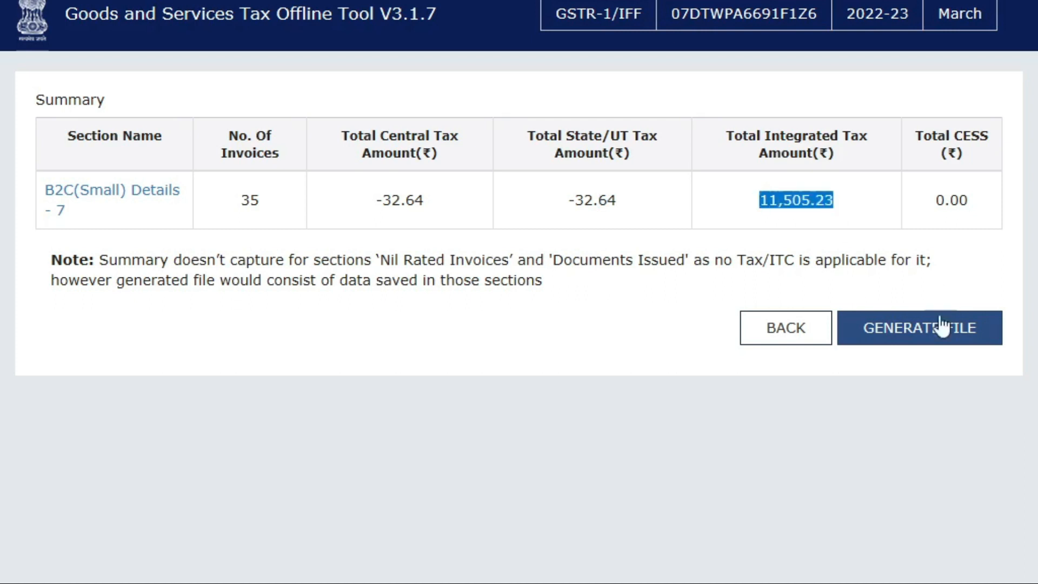
Step: Generate the GSTR-1 JSON return file and save it into the Q-4 UPLOAD folder
{"action": "left_click", "coordinate": [900, 332]}
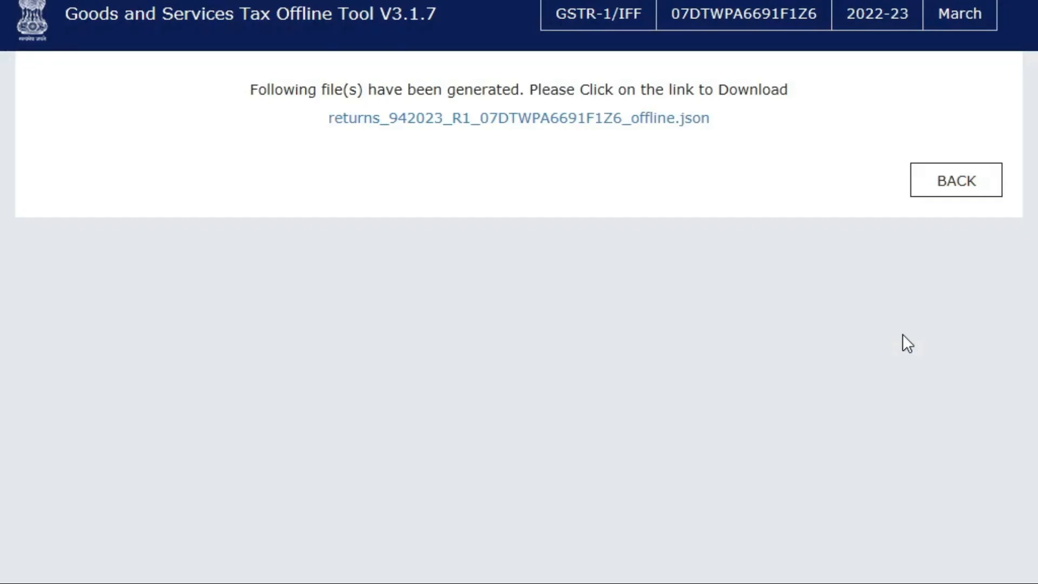
{"action": "left_click", "coordinate": [528, 118]}
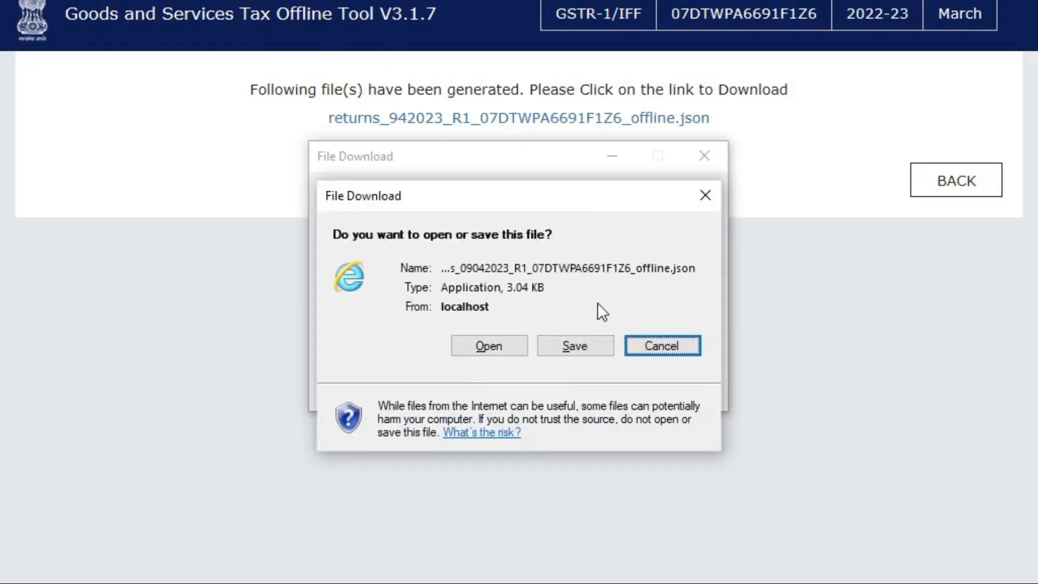
{"action": "left_click", "coordinate": [582, 352]}
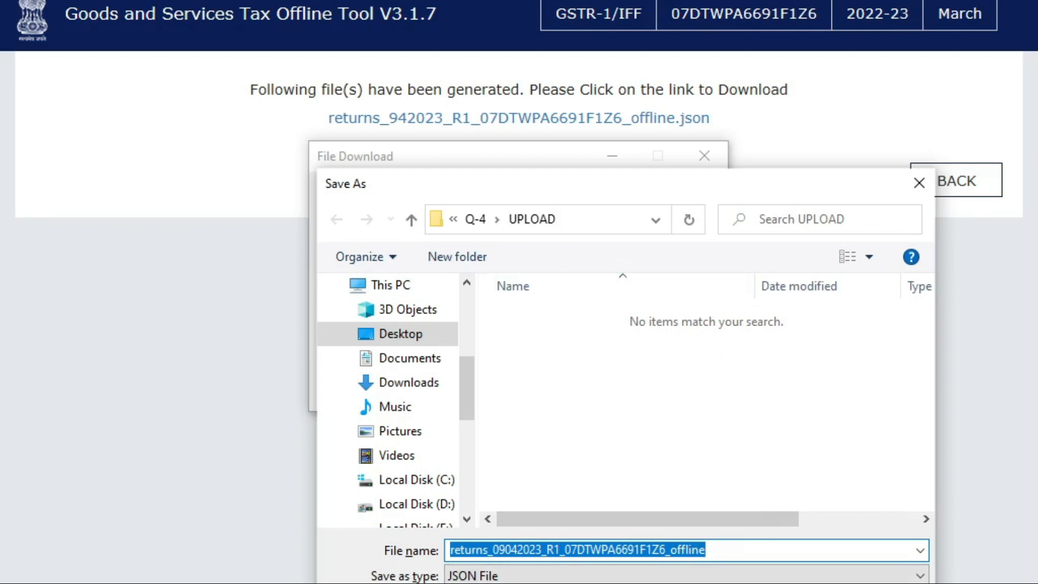
{"action": "key", "text": "Return"}
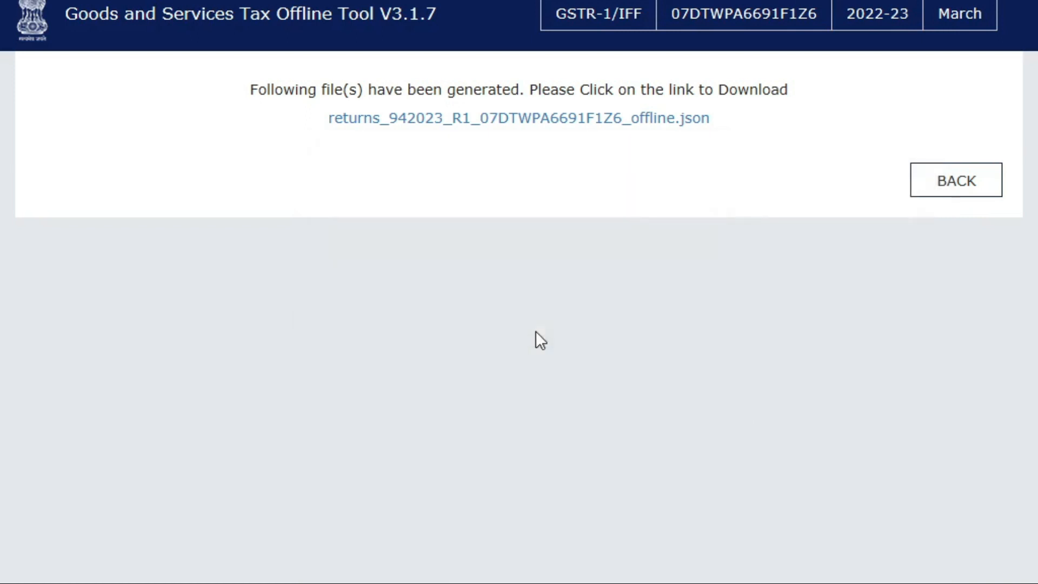
{"action": "key", "text": "alt+Tab"}
{"action": "key", "text": "alt+shift+Tab"}
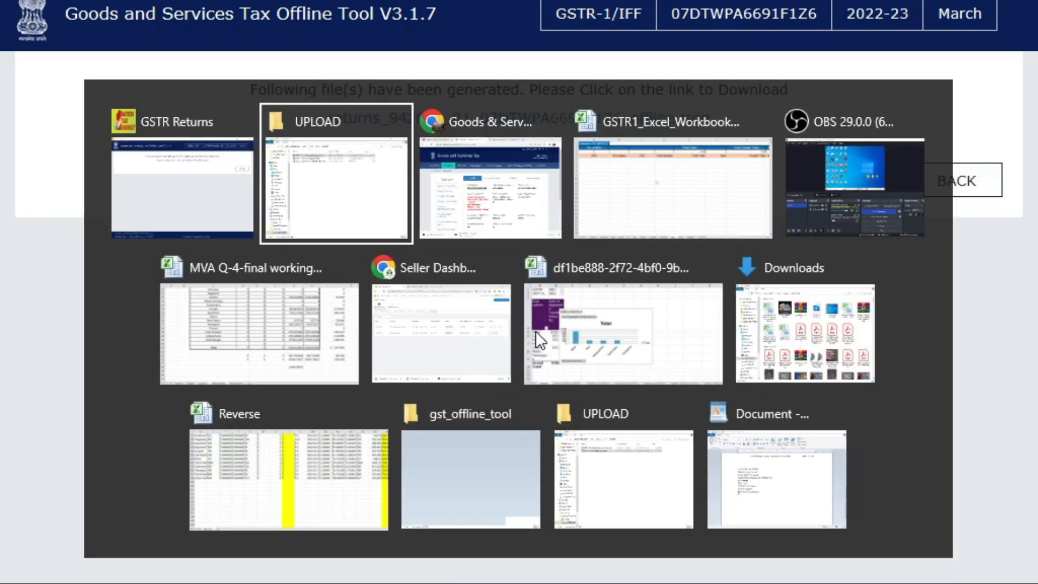
{"action": "key", "text": "Down"}
{"action": "key", "text": "Down"}
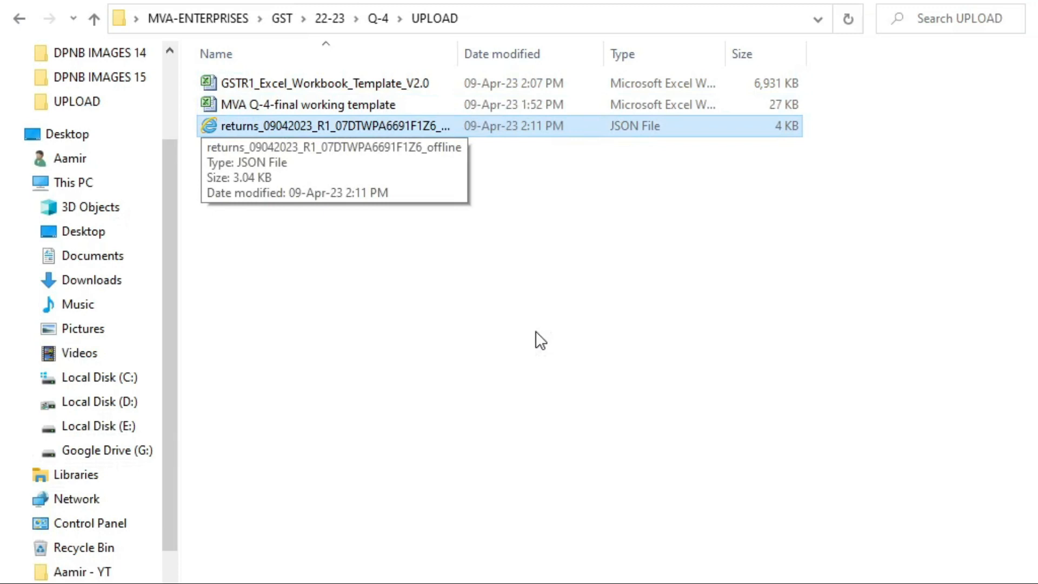
Step: Switch from the UPLOAD folder back to the GST portal in the browser
{"action": "key", "text": "alt"}
{"action": "key", "text": "alt+Tab"}
{"action": "key", "text": "alt+Tab"}
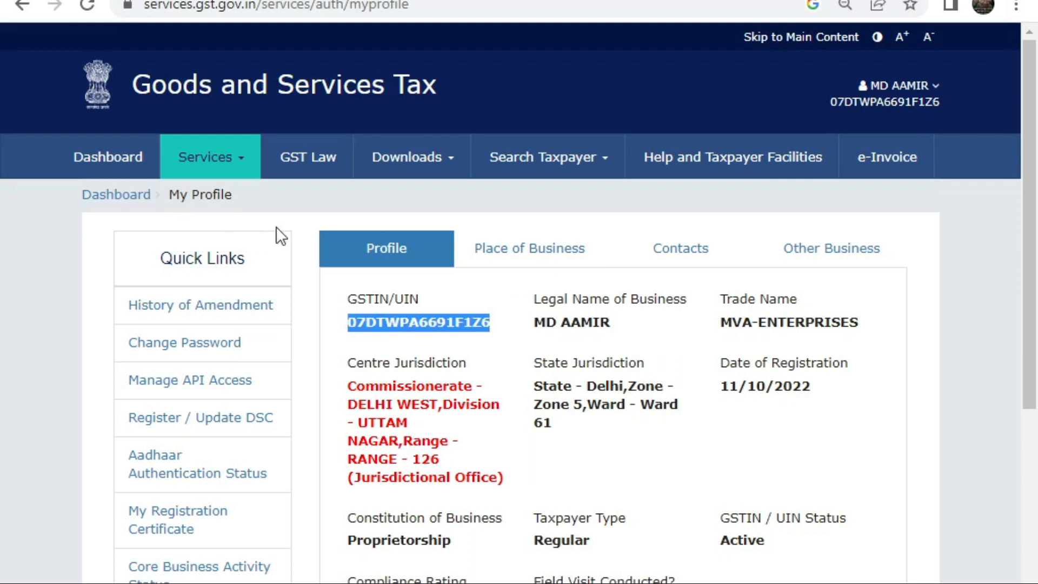
Step: On the Returns Dashboard, search returns for financial year 2022-23, period March
{"action": "left_click", "coordinate": [231, 165]}
{"action": "mouse_move", "coordinate": [270, 203]}
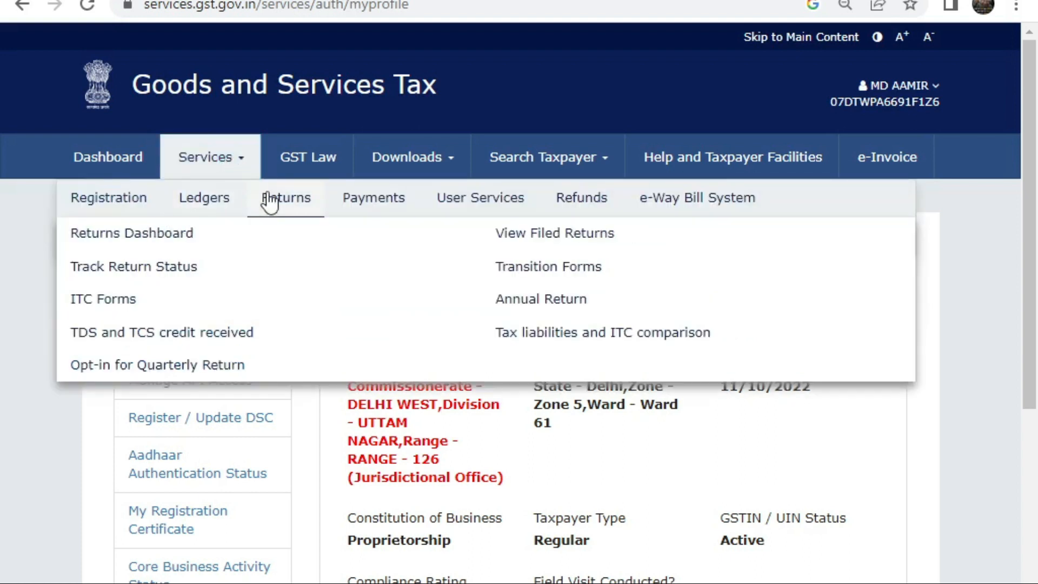
{"action": "left_click", "coordinate": [190, 239]}
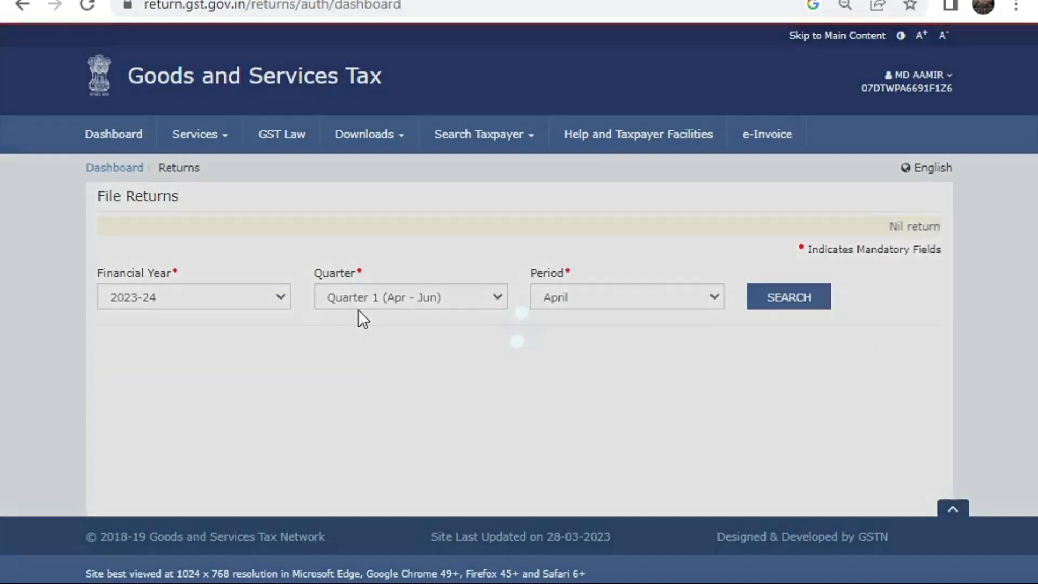
{"action": "left_click", "coordinate": [209, 297]}
{"action": "left_click", "coordinate": [200, 328]}
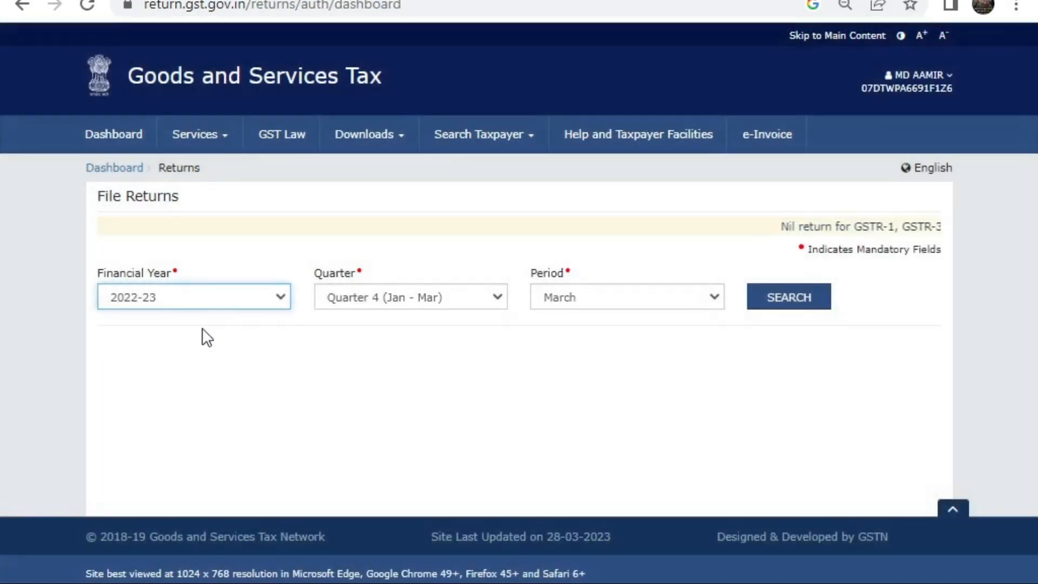
{"action": "left_click", "coordinate": [637, 297]}
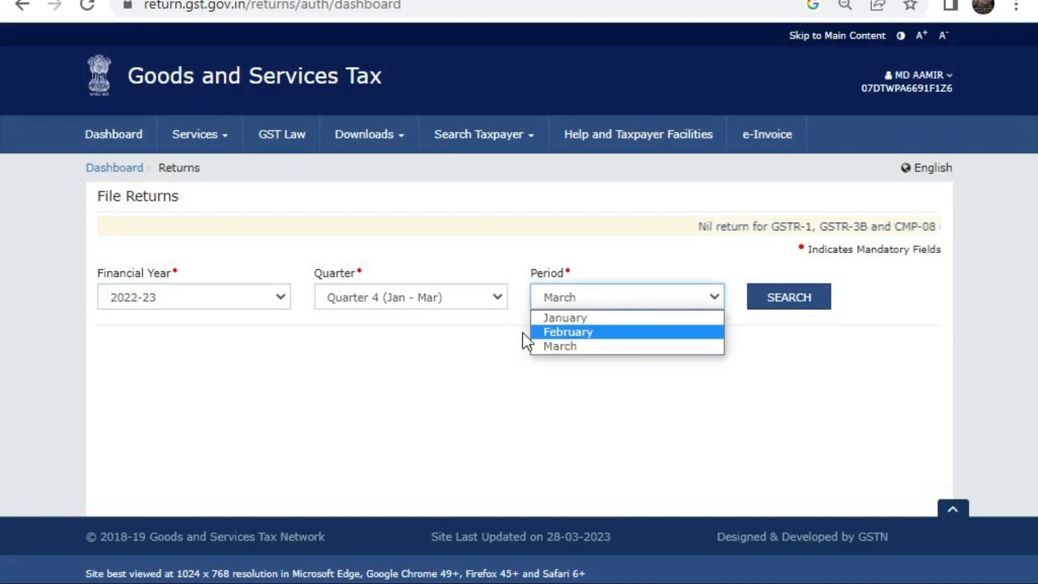
{"action": "left_click", "coordinate": [560, 346]}
{"action": "left_click", "coordinate": [785, 300]}
Step: Prepare GSTR-1 offline and choose the generated JSON file for upload
{"action": "scroll", "coordinate": [307, 316], "scroll_direction": "down", "scroll_amount": 5}
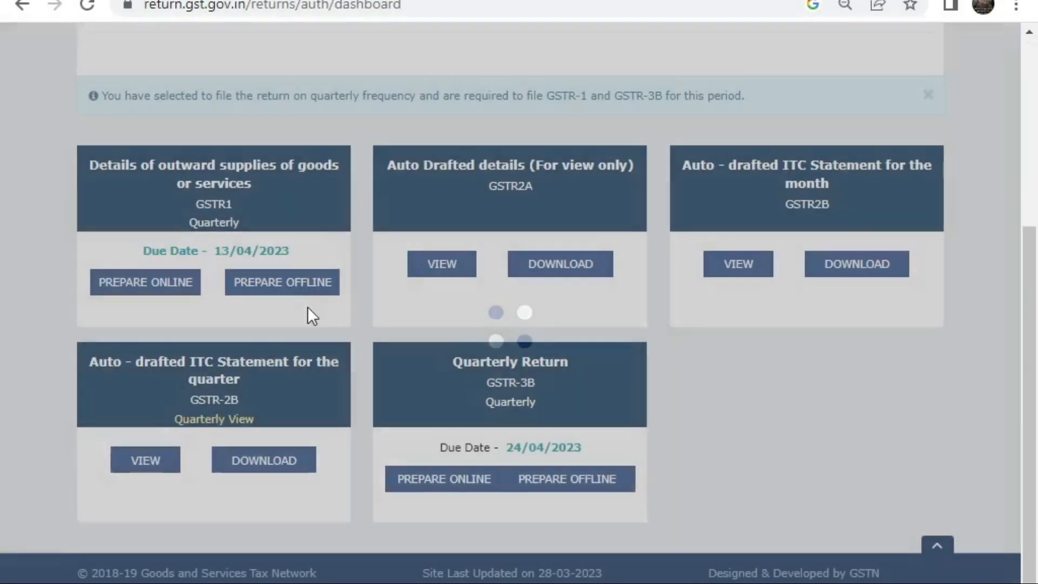
{"action": "left_click", "coordinate": [272, 285]}
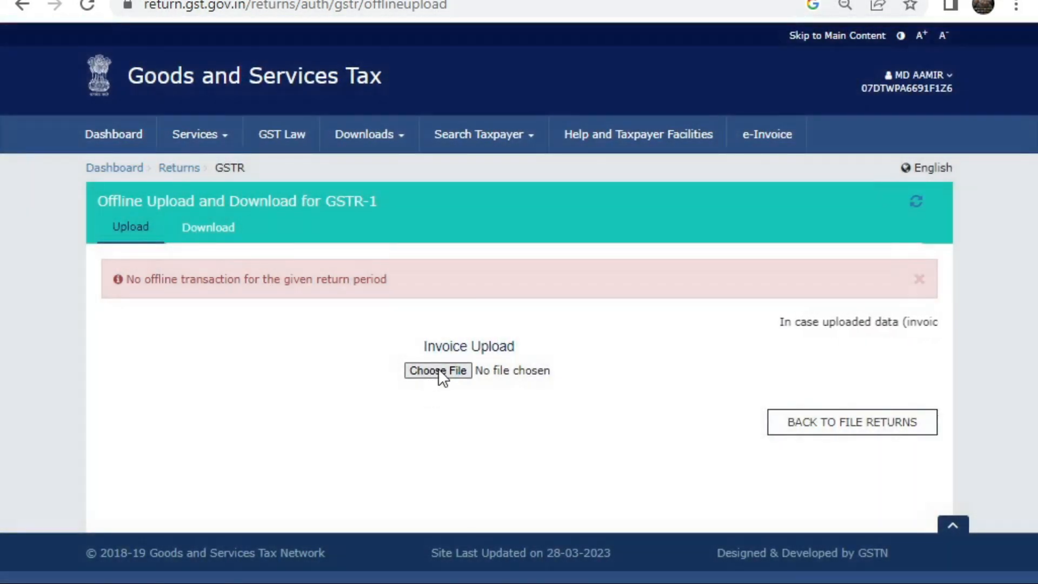
{"action": "left_click", "coordinate": [440, 371]}
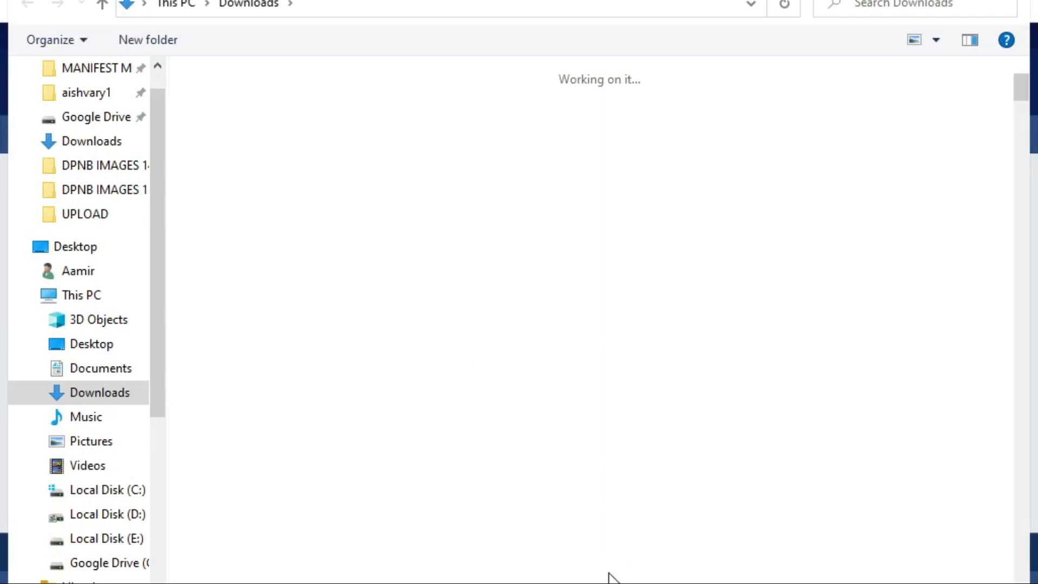
{"action": "key", "text": "alt+Tab"}
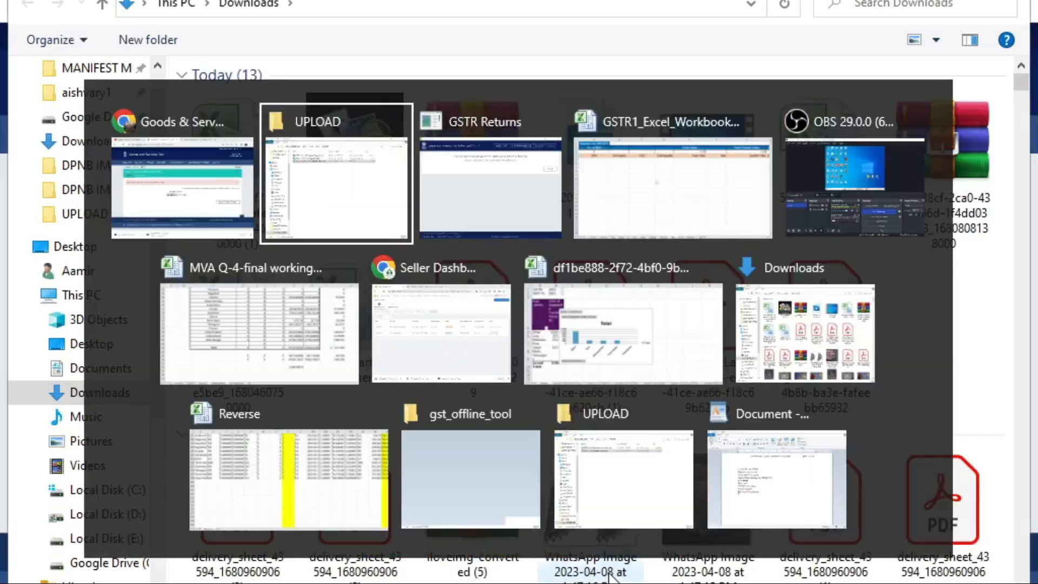
{"action": "key", "text": "alt+Tab"}
{"action": "key", "text": "alt+Tab"}
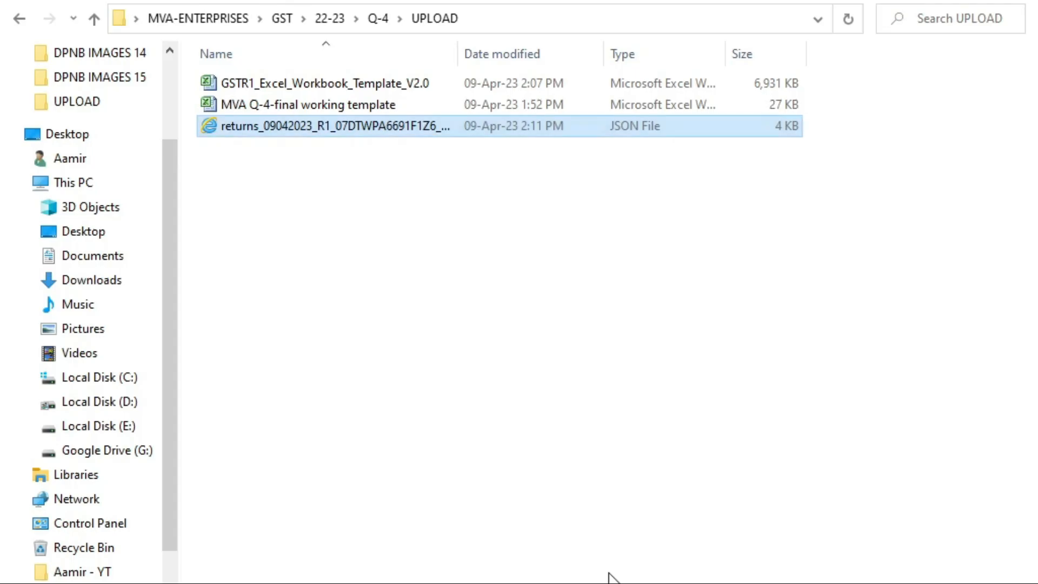
{"action": "key", "text": "alt+Tab"}
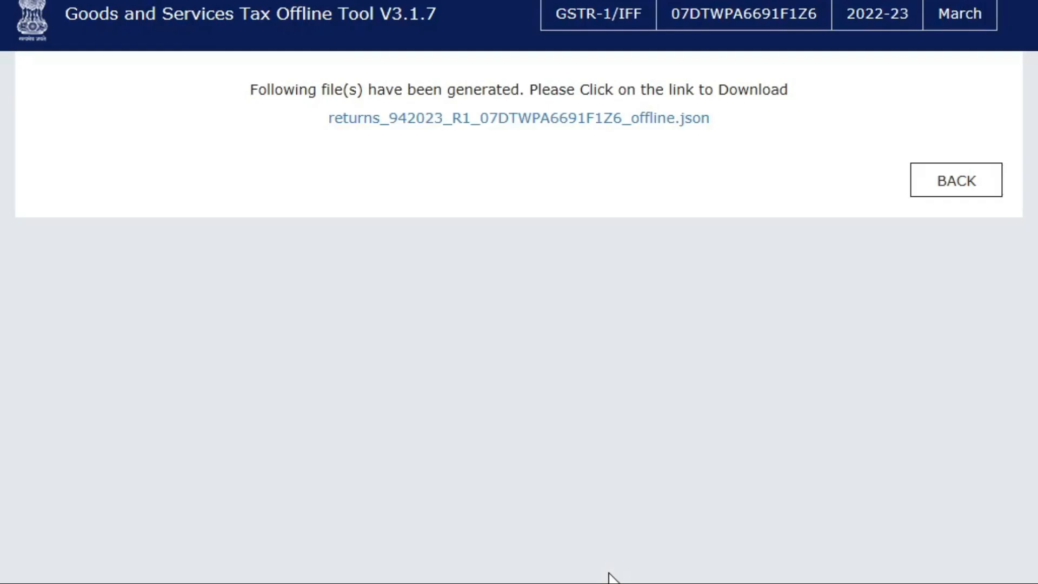
{"action": "key", "text": "alt+Tab"}
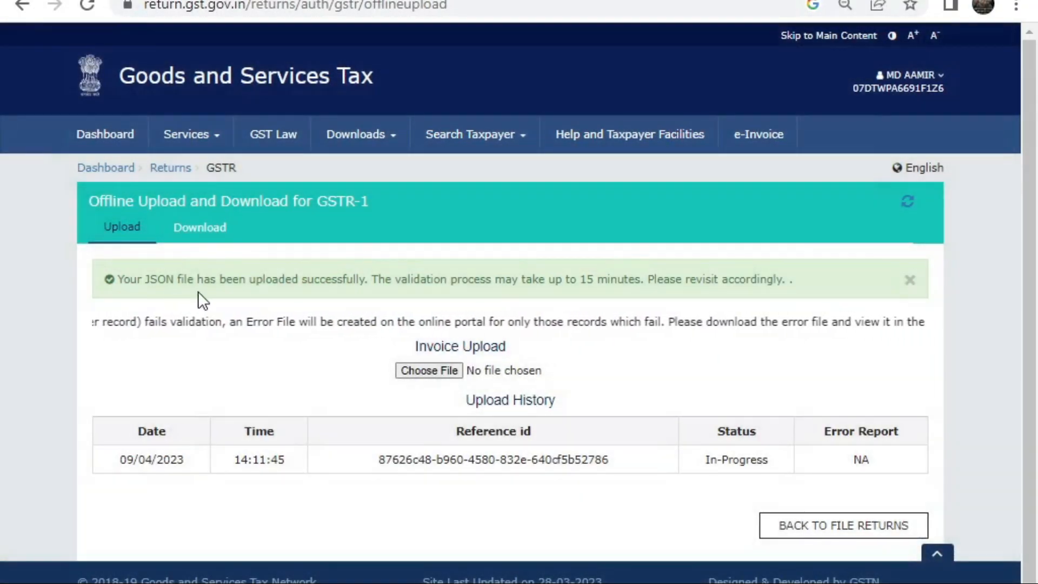
Step: Reopen the 2022-23 March-quarter GSTR-1 and open the 7 - B2C (Others) records
{"action": "left_click", "coordinate": [846, 533]}
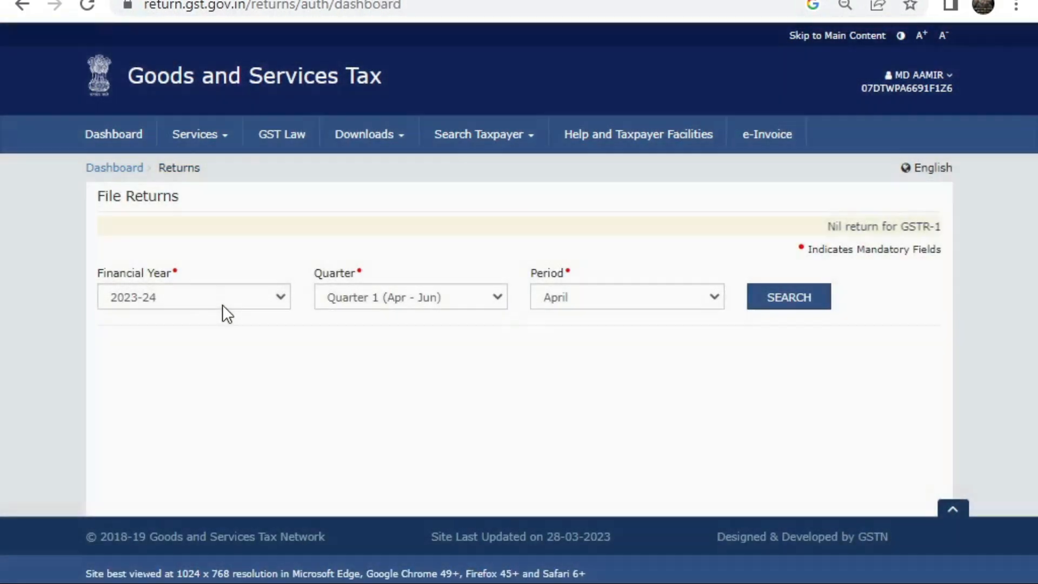
{"action": "left_click", "coordinate": [222, 303]}
{"action": "left_click", "coordinate": [185, 333]}
{"action": "left_click", "coordinate": [779, 298]}
{"action": "left_click", "coordinate": [266, 210]}
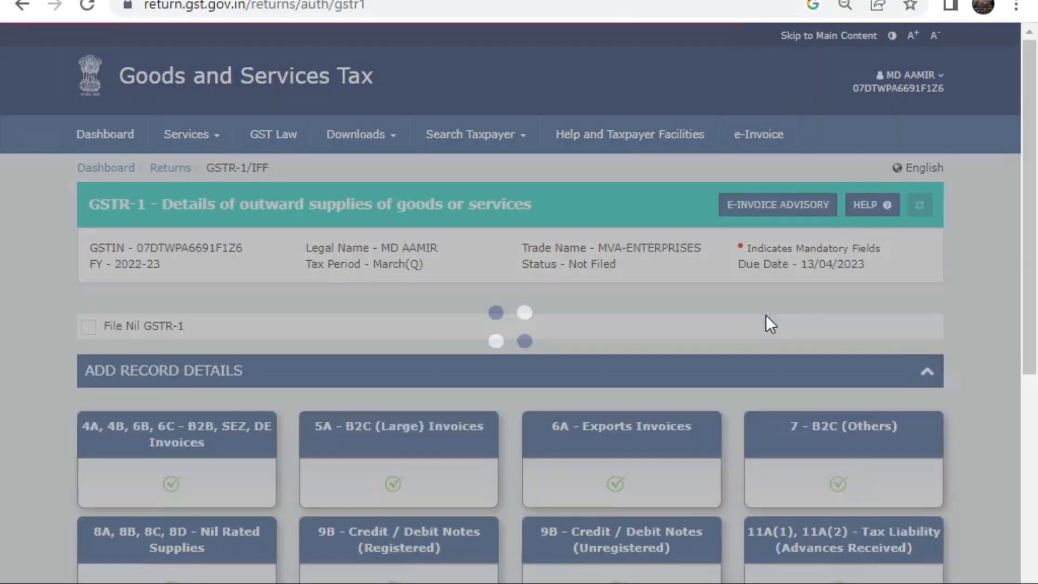
{"action": "scroll", "coordinate": [876, 433], "scroll_direction": "down", "scroll_amount": 5}
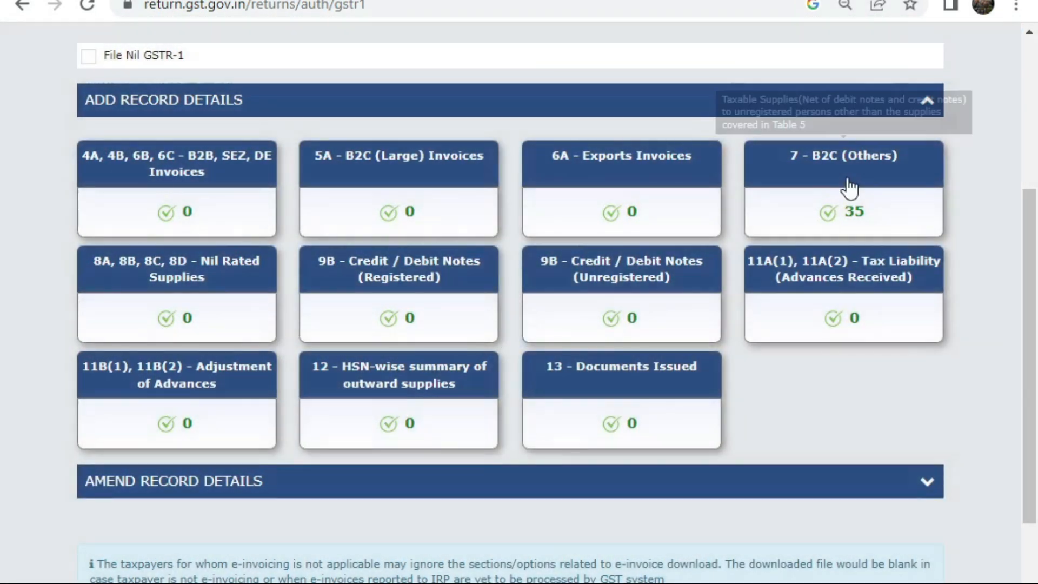
{"action": "left_click", "coordinate": [847, 183]}
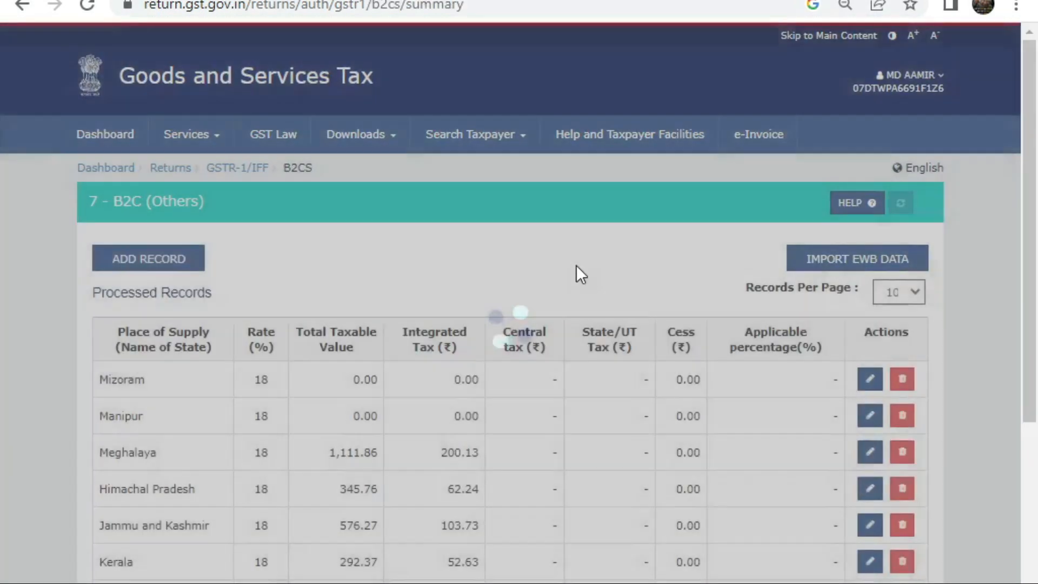
Step: Page through the B2C (Others) records, pages 1 to 4
{"action": "scroll", "coordinate": [575, 273], "scroll_direction": "down", "scroll_amount": 8}
{"action": "left_click", "coordinate": [159, 466]}
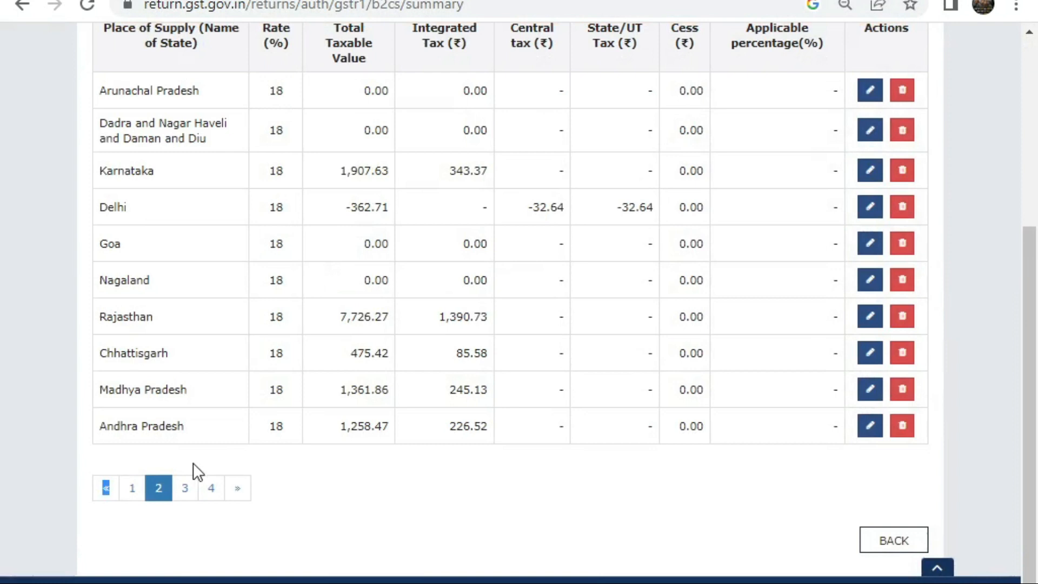
{"action": "left_click", "coordinate": [185, 465]}
{"action": "left_click", "coordinate": [211, 465]}
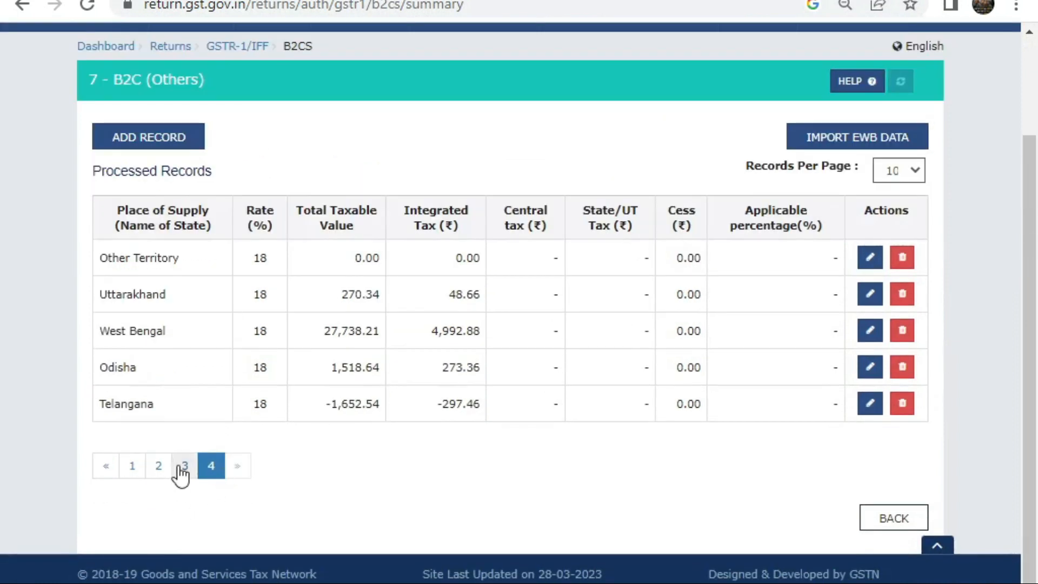
{"action": "left_click", "coordinate": [177, 467]}
{"action": "scroll", "coordinate": [173, 474], "scroll_direction": "down", "scroll_amount": 3}
{"action": "left_click", "coordinate": [149, 468]}
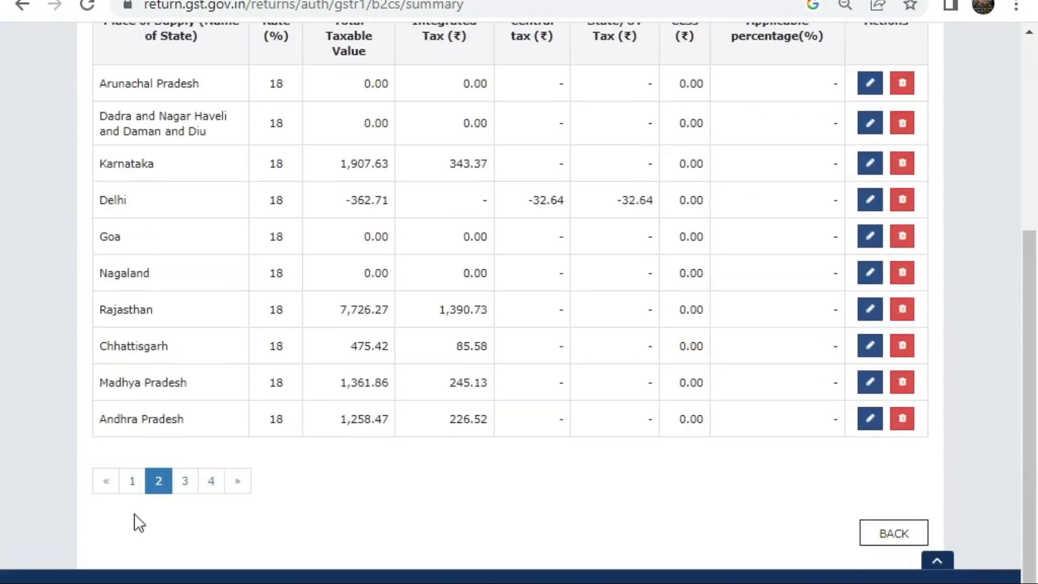
{"action": "left_click", "coordinate": [132, 474]}
{"action": "left_click", "coordinate": [158, 464]}
{"action": "left_click", "coordinate": [184, 488]}
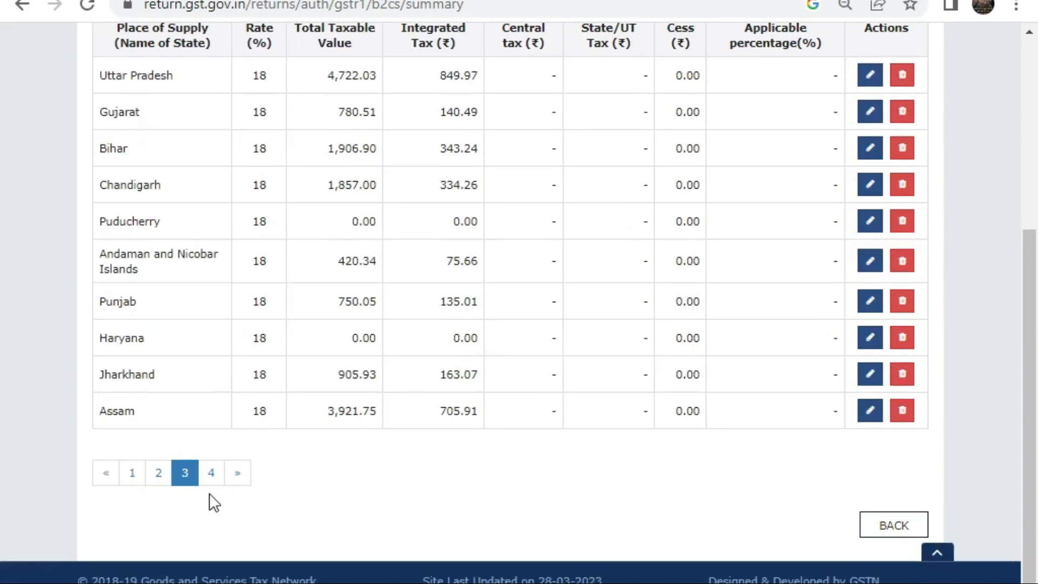
{"action": "left_click", "coordinate": [211, 471]}
Step: Recheck page 3 of the B2C records, then return to the GSTR-1 section tiles
{"action": "scroll", "coordinate": [360, 453], "scroll_direction": "up", "scroll_amount": 3}
{"action": "scroll", "coordinate": [196, 442], "scroll_direction": "down", "scroll_amount": 3}
{"action": "left_click", "coordinate": [185, 465]}
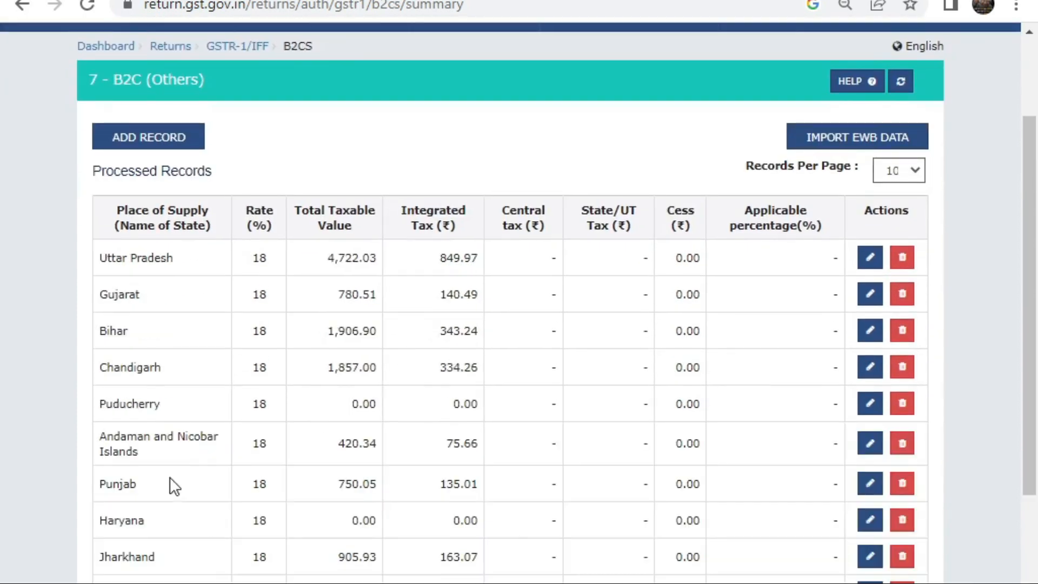
{"action": "scroll", "coordinate": [185, 488], "scroll_direction": "down", "scroll_amount": 3}
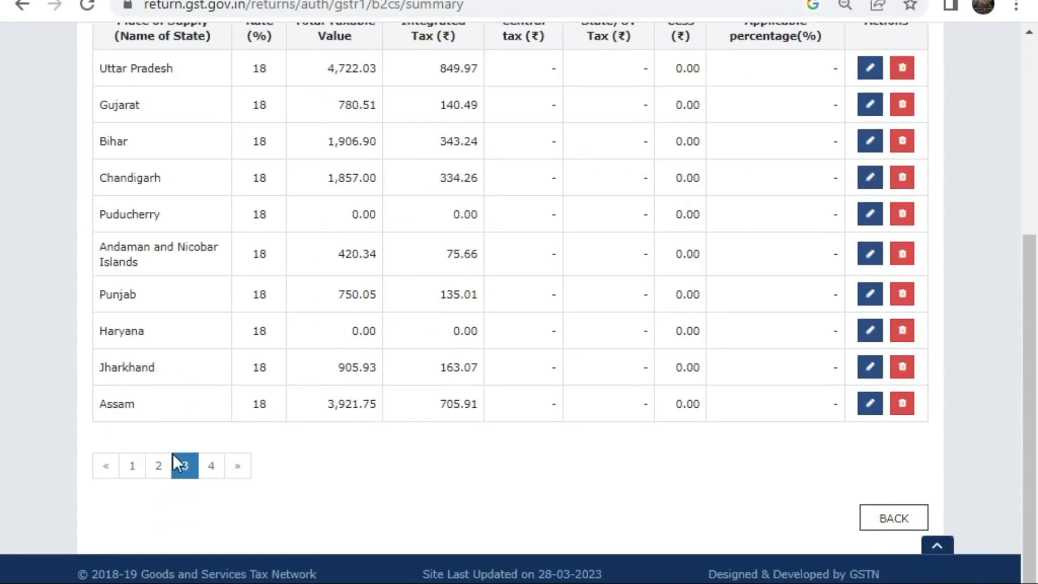
{"action": "left_click", "coordinate": [878, 518]}
{"action": "scroll", "coordinate": [679, 357], "scroll_direction": "down", "scroll_amount": 5}
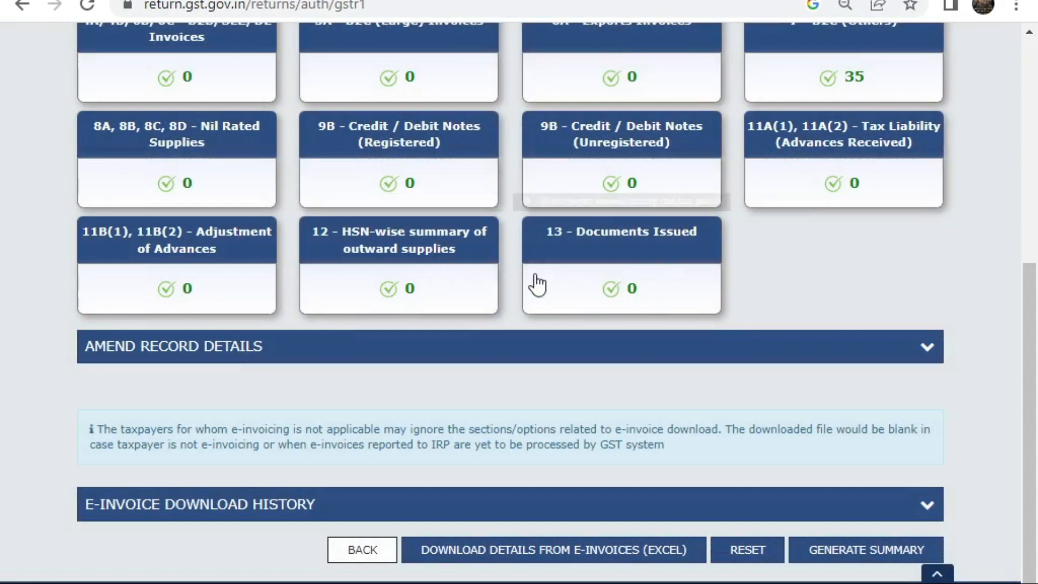
Step: In the HSN-wise summary, enter HSN 6402 with UQC NOS-NUMBERS
{"action": "left_click", "coordinate": [447, 254]}
{"action": "scroll", "coordinate": [482, 282], "scroll_direction": "down", "scroll_amount": 3}
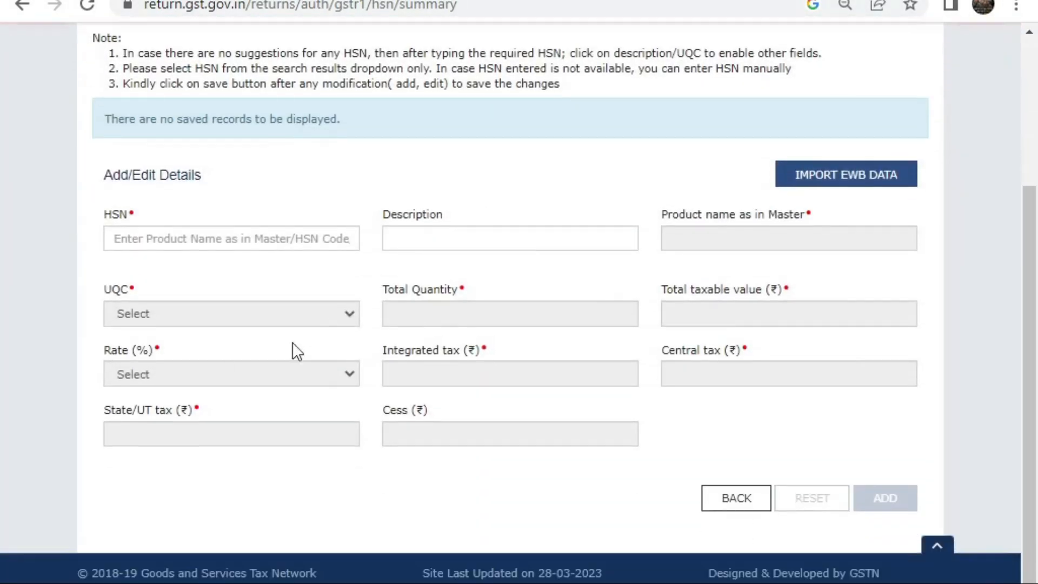
{"action": "left_click", "coordinate": [226, 243]}
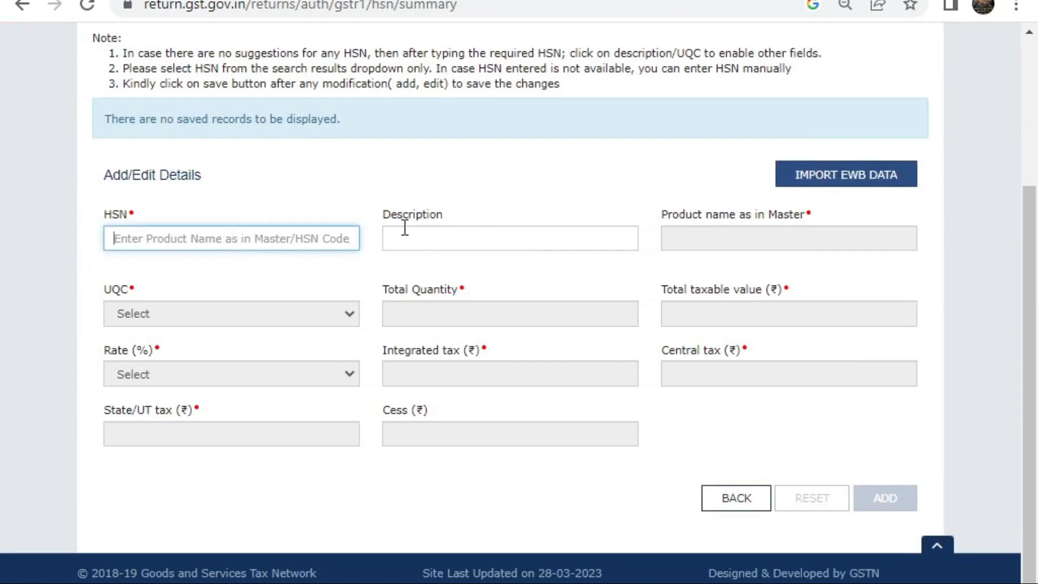
{"action": "type", "text": "6402"}
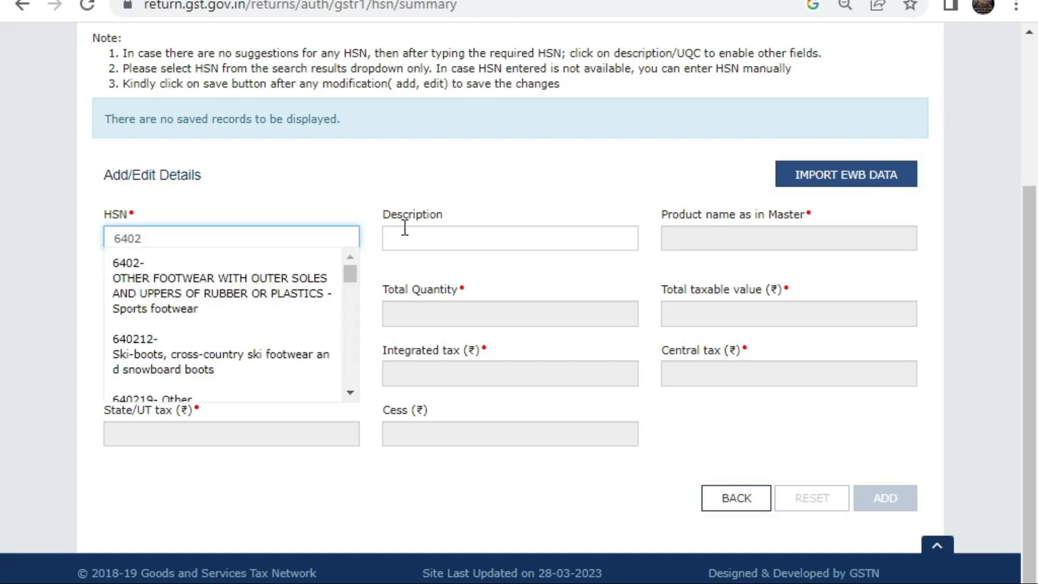
{"action": "key", "text": "Return"}
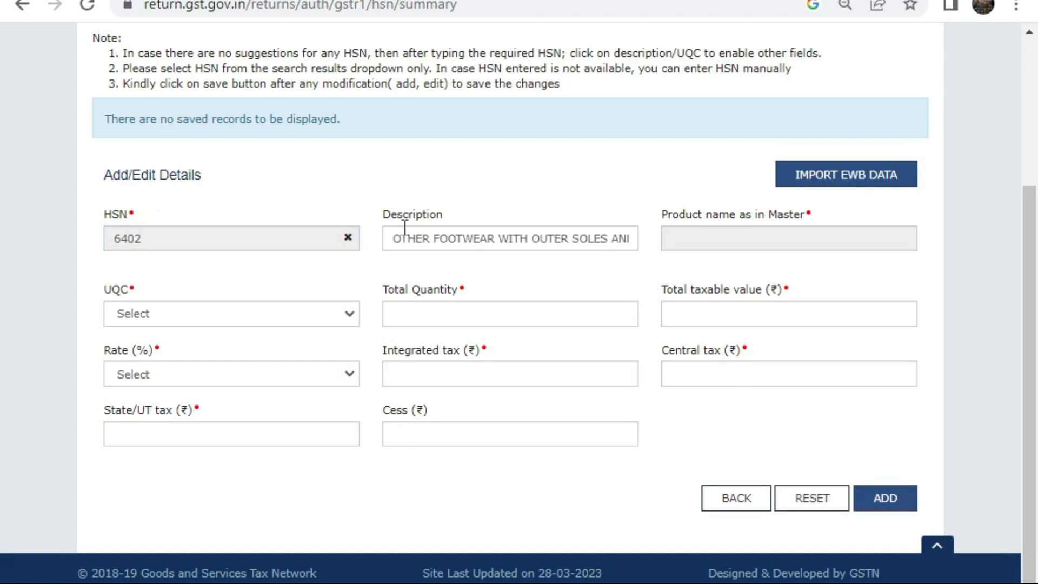
{"action": "left_click", "coordinate": [211, 316]}
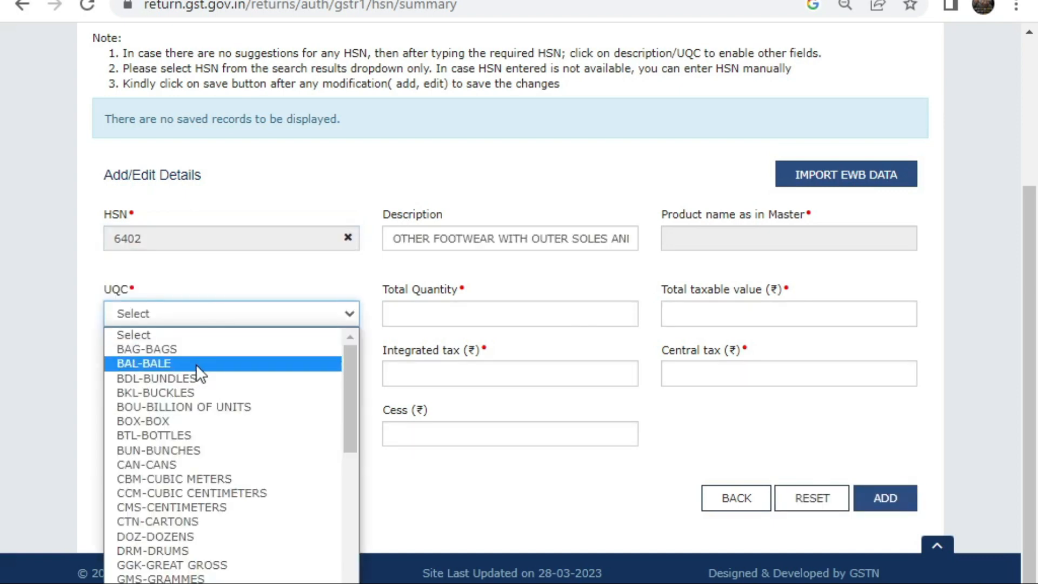
{"action": "key", "text": "n"}
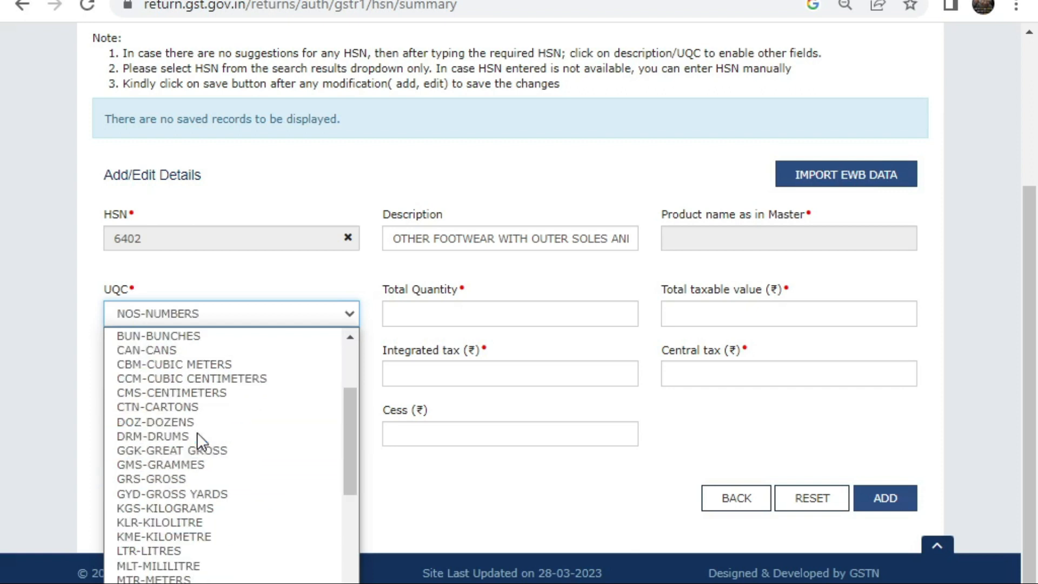
{"action": "key", "text": "Return"}
Step: Step through the value and rate fields, then discard the unsaved HSN entry
{"action": "left_click", "coordinate": [464, 328]}
{"action": "left_click", "coordinate": [753, 325]}
{"action": "left_click", "coordinate": [251, 370]}
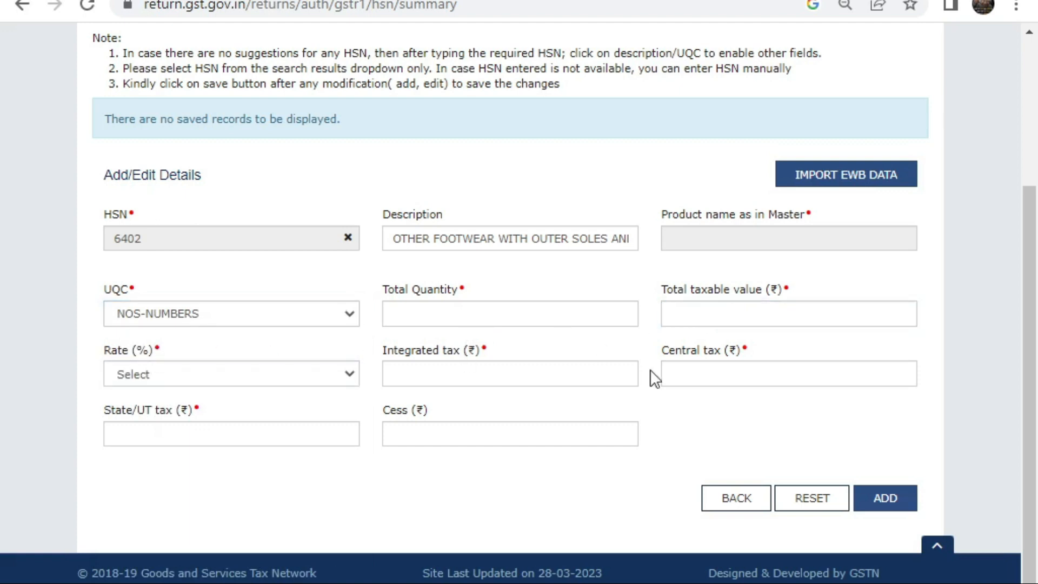
{"action": "left_click", "coordinate": [168, 430]}
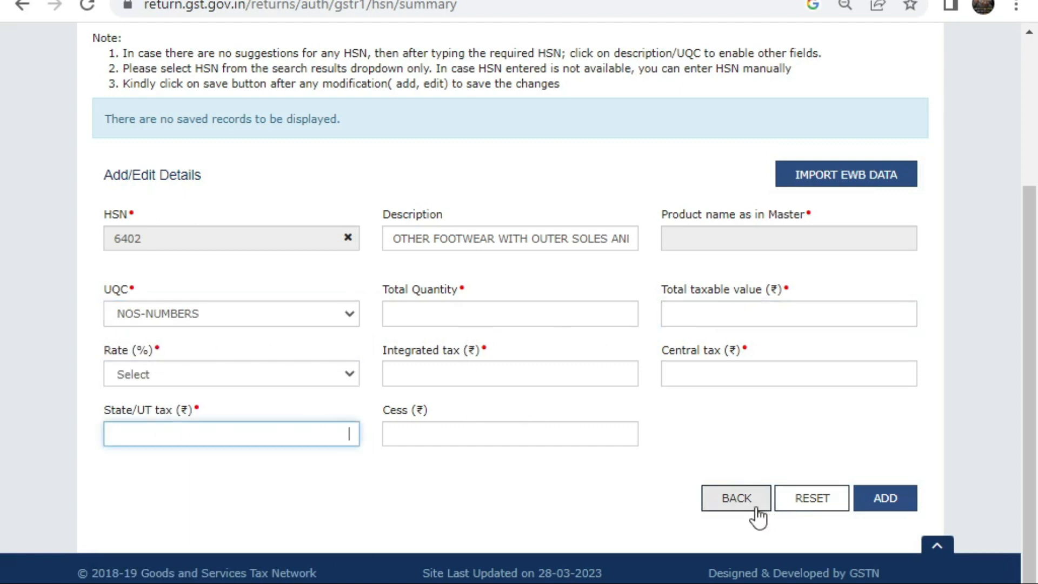
{"action": "left_click", "coordinate": [754, 505]}
{"action": "left_click", "coordinate": [543, 263]}
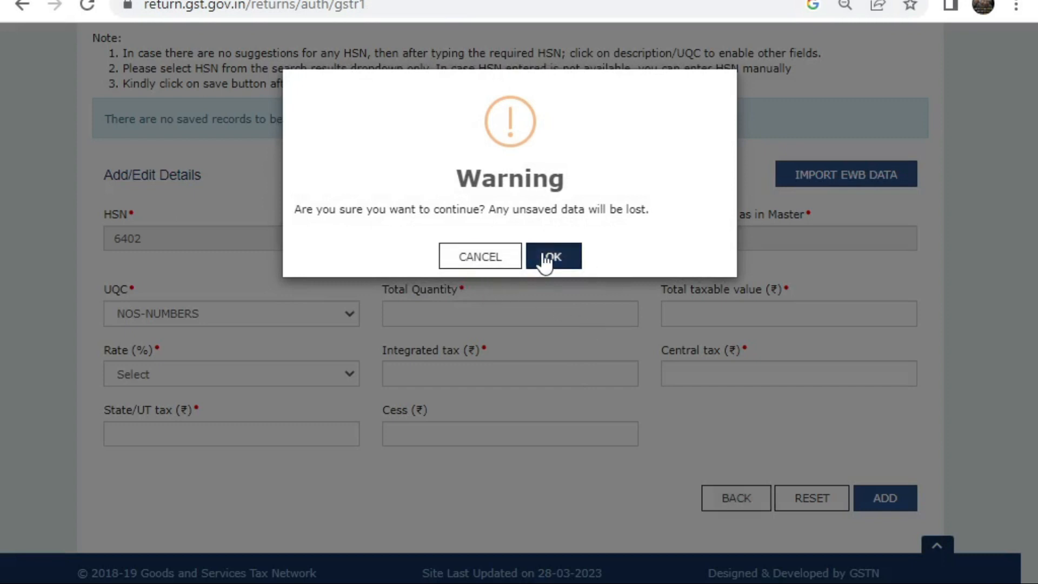
{"action": "scroll", "coordinate": [578, 389], "scroll_direction": "down", "scroll_amount": 8}
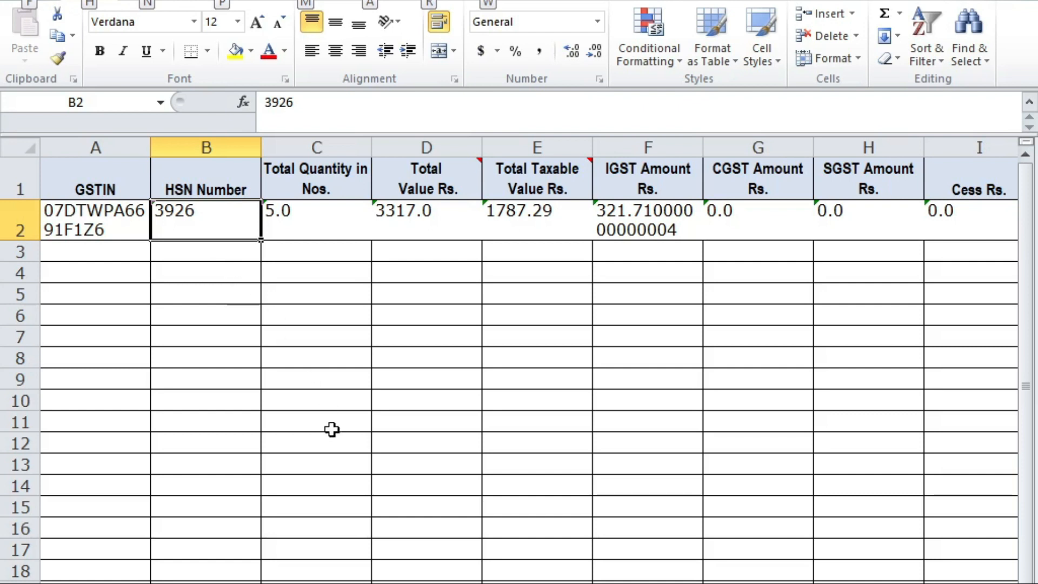
Step: Check the HSN 3926 row's taxable value 1787.29 in Excel, inserting a stray chart and dismissing Save As
{"action": "left_click", "coordinate": [265, 286]}
{"action": "left_click", "coordinate": [180, 214]}
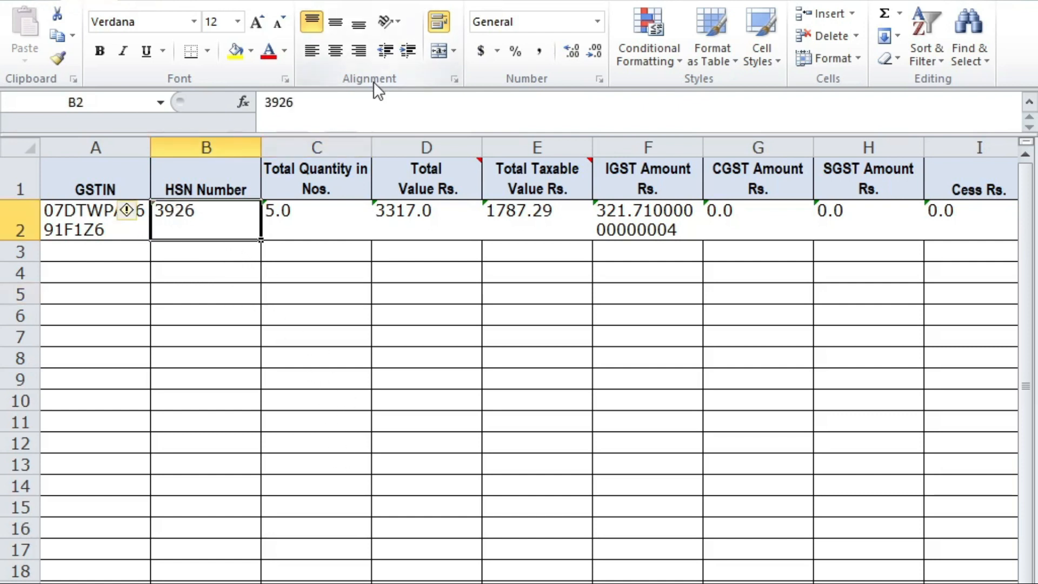
{"action": "key", "text": "Right"}
{"action": "key", "text": "Right"}
{"action": "key", "text": "Right"}
{"action": "key", "text": "Right"}
{"action": "key", "text": "Right"}
{"action": "key", "text": "Left"}
{"action": "key", "text": "Left"}
{"action": "key", "text": "alt+F1"}
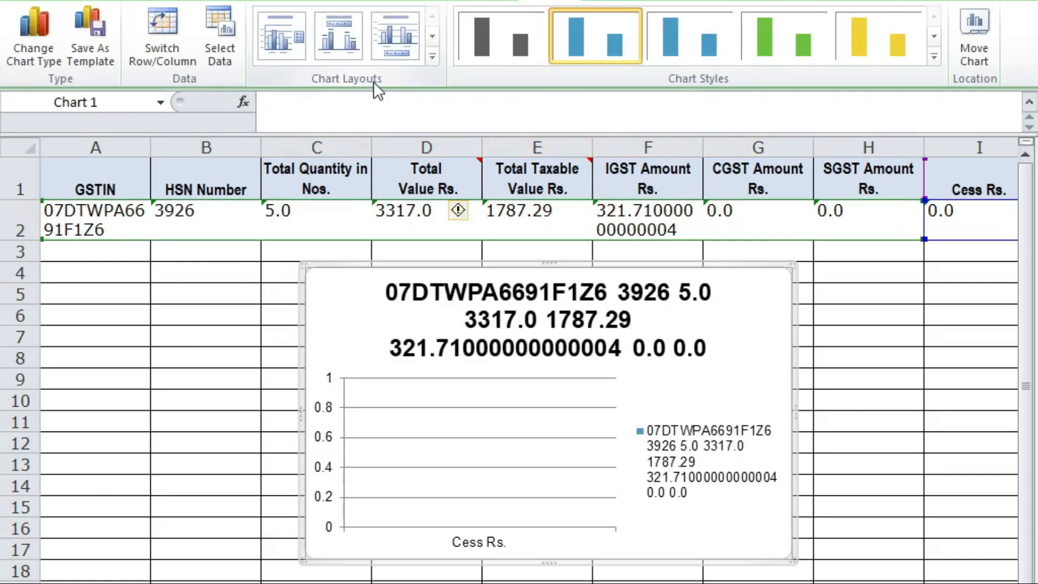
{"action": "key", "text": "F12"}
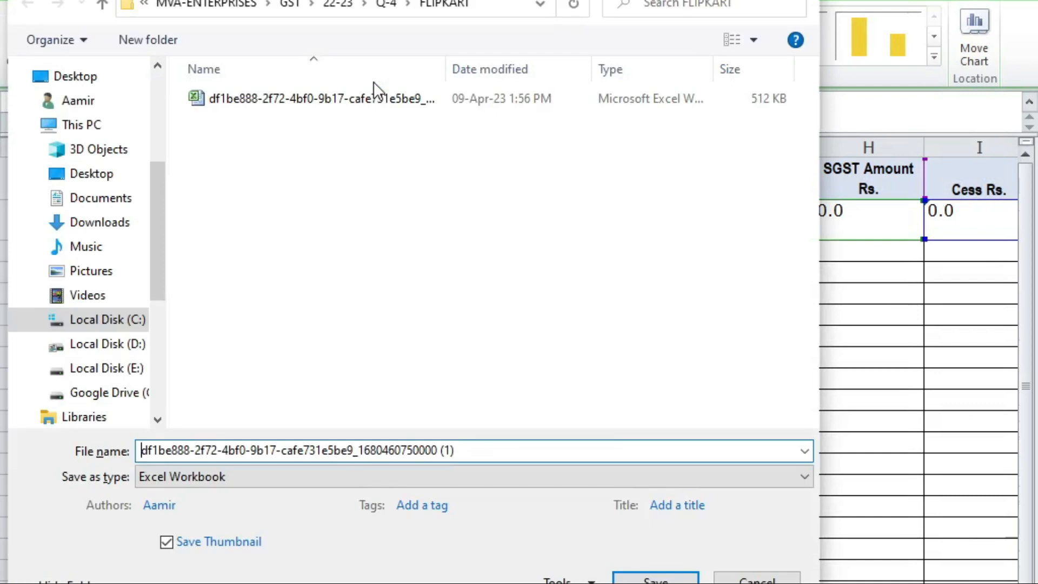
{"action": "key", "text": "Escape"}
{"action": "key", "text": "alt+F1"}
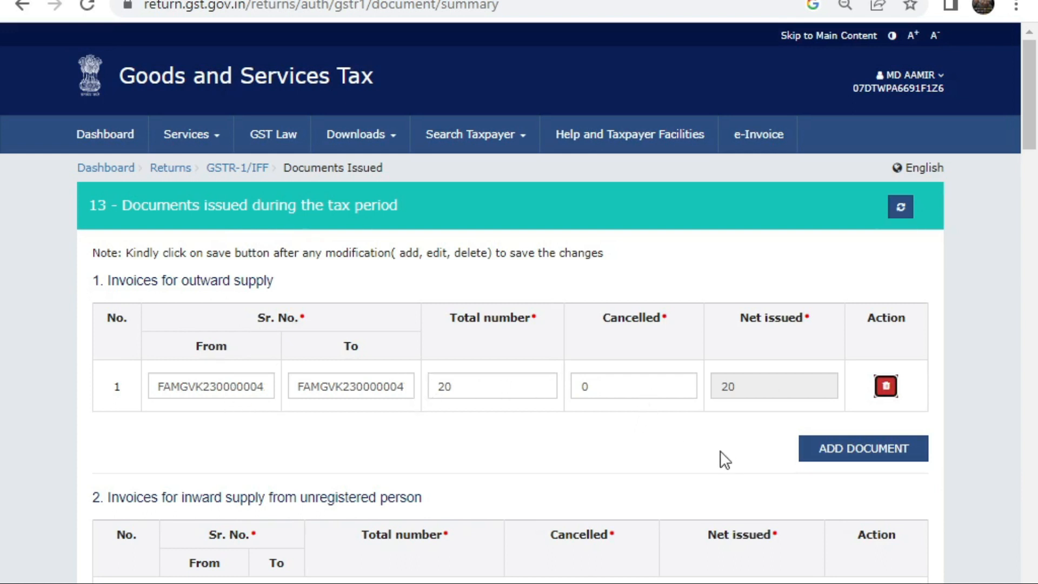
Step: Add an empty invoice-series row and a Credit Note row in the Documents Issued table
{"action": "left_click", "coordinate": [876, 453]}
{"action": "scroll", "coordinate": [811, 298], "scroll_direction": "down", "scroll_amount": 10}
{"action": "scroll", "coordinate": [835, 292], "scroll_direction": "up", "scroll_amount": 5}
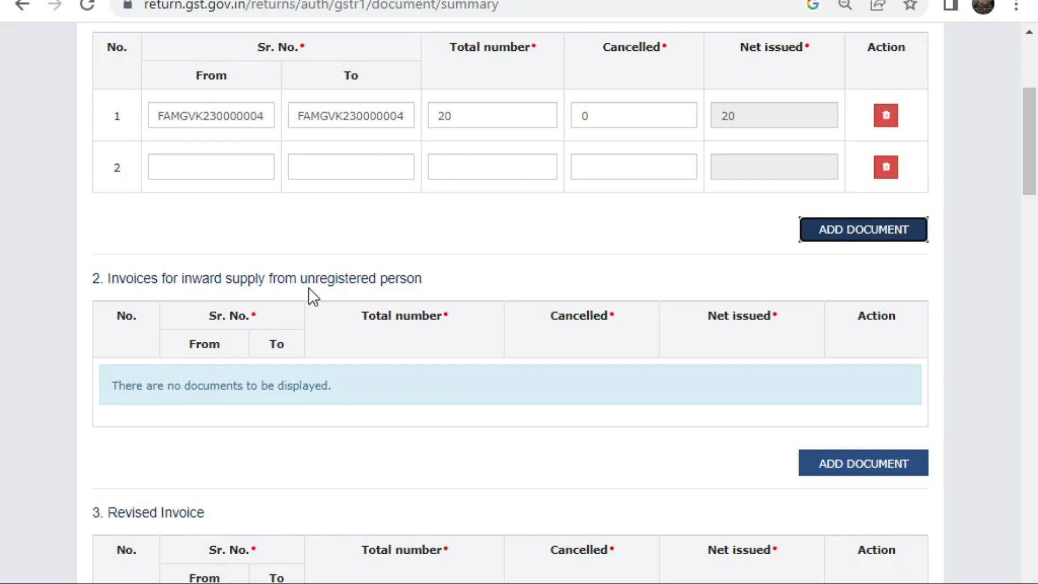
{"action": "scroll", "coordinate": [216, 378], "scroll_direction": "down", "scroll_amount": 5}
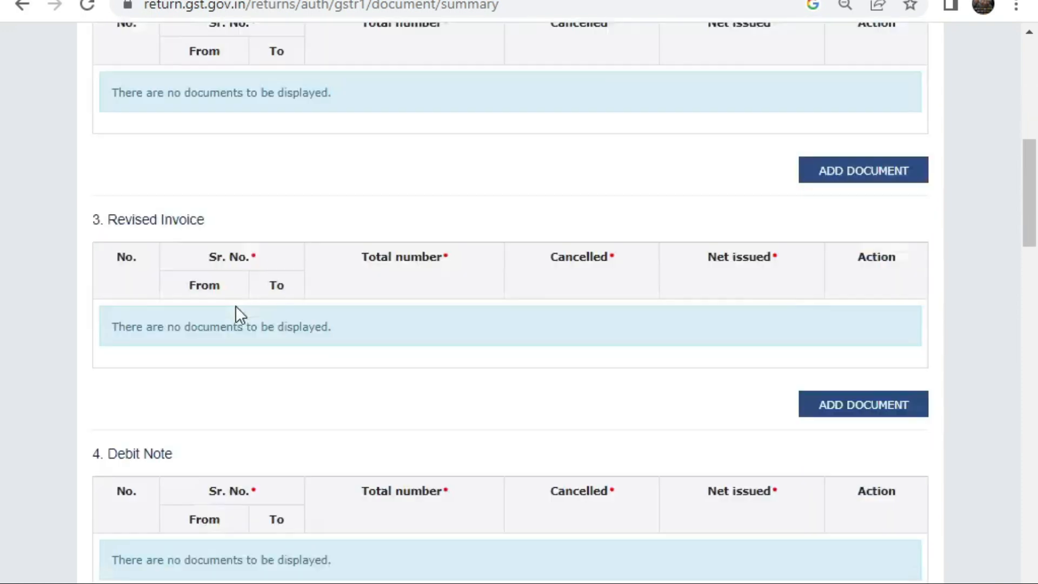
{"action": "scroll", "coordinate": [254, 276], "scroll_direction": "down", "scroll_amount": 2}
{"action": "scroll", "coordinate": [194, 330], "scroll_direction": "down", "scroll_amount": 5}
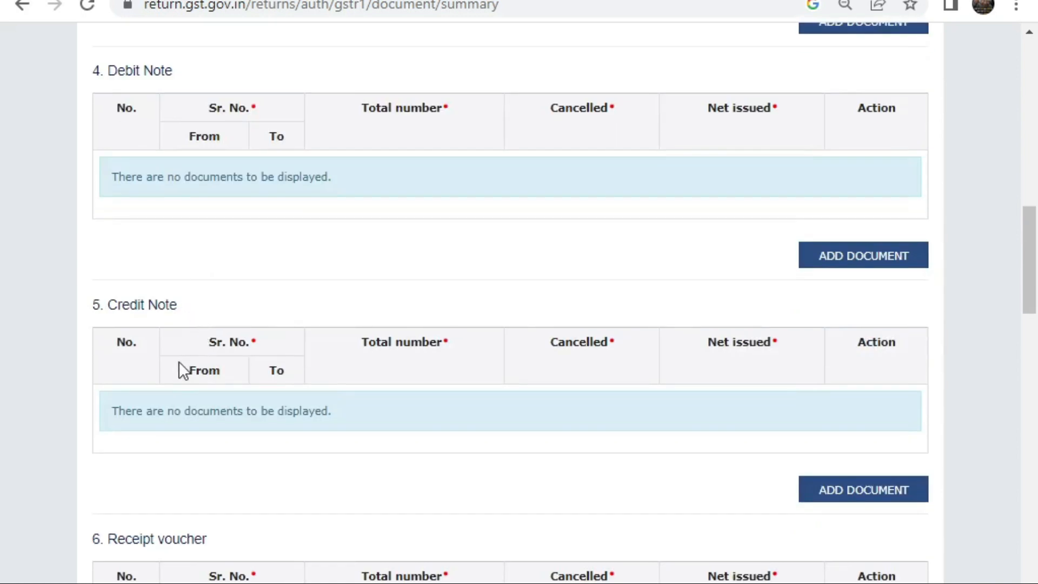
{"action": "left_click", "coordinate": [852, 492]}
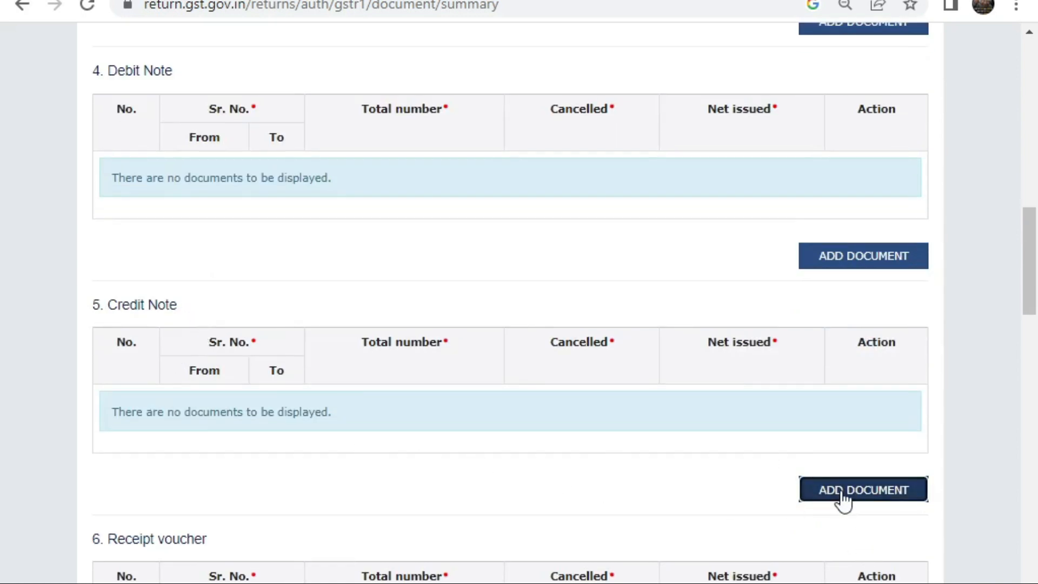
{"action": "scroll", "coordinate": [842, 471], "scroll_direction": "up", "scroll_amount": 15}
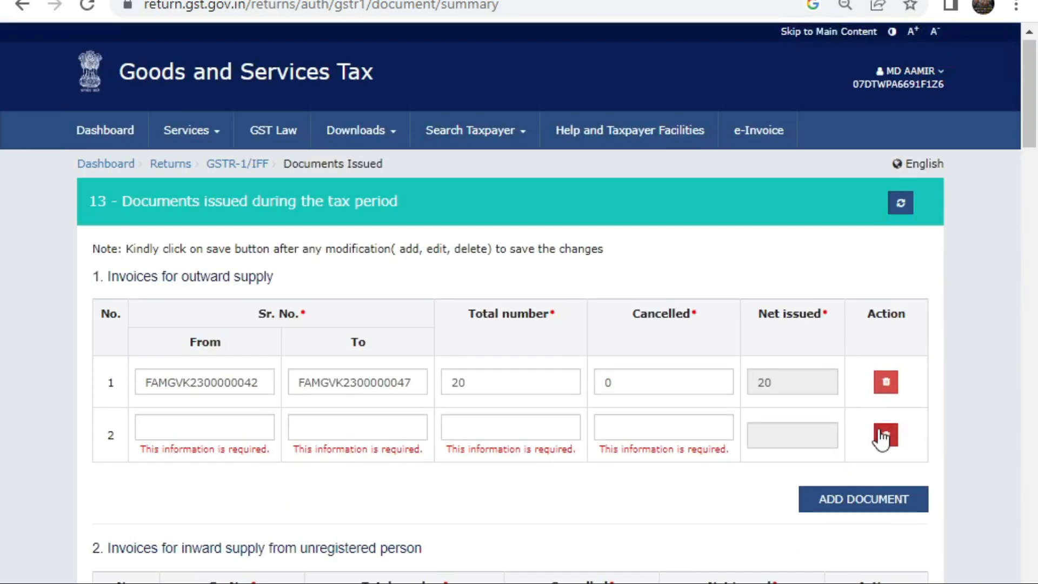
Step: Delete the empty second document row, save the table, refresh, and return to GSTR-1
{"action": "left_click", "coordinate": [886, 435]}
{"action": "left_click", "coordinate": [566, 273]}
{"action": "scroll", "coordinate": [752, 297], "scroll_direction": "down", "scroll_amount": 20}
{"action": "scroll", "coordinate": [751, 297], "scroll_direction": "down", "scroll_amount": 10}
{"action": "left_click", "coordinate": [890, 520]}
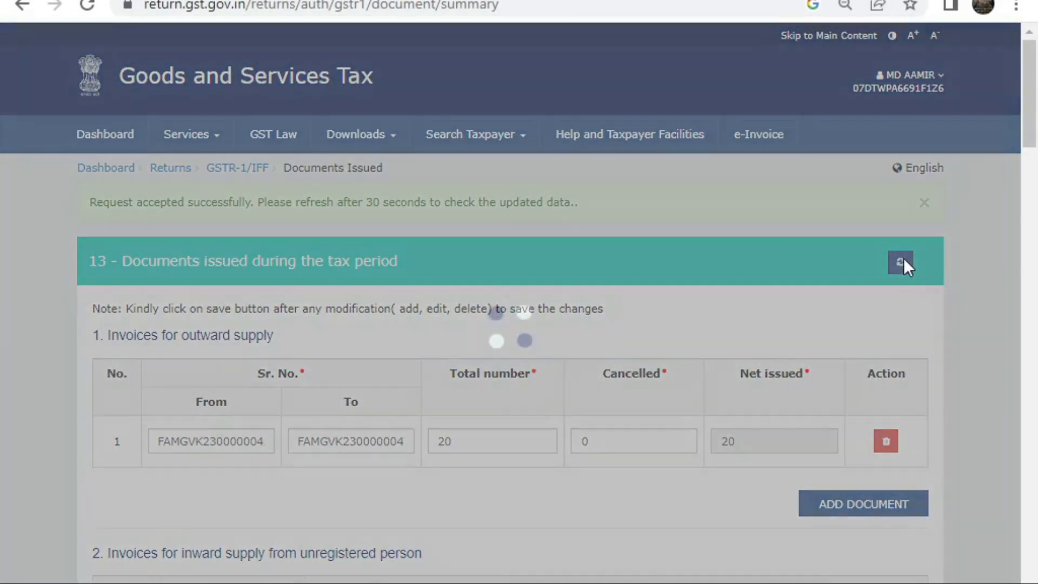
{"action": "left_click", "coordinate": [902, 261]}
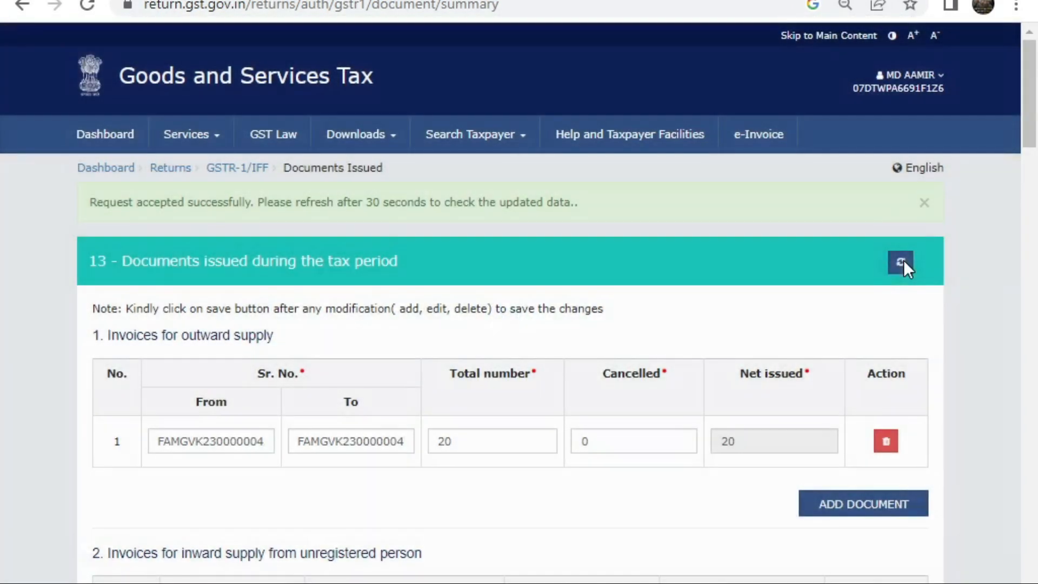
{"action": "scroll", "coordinate": [902, 273], "scroll_direction": "down", "scroll_amount": 20}
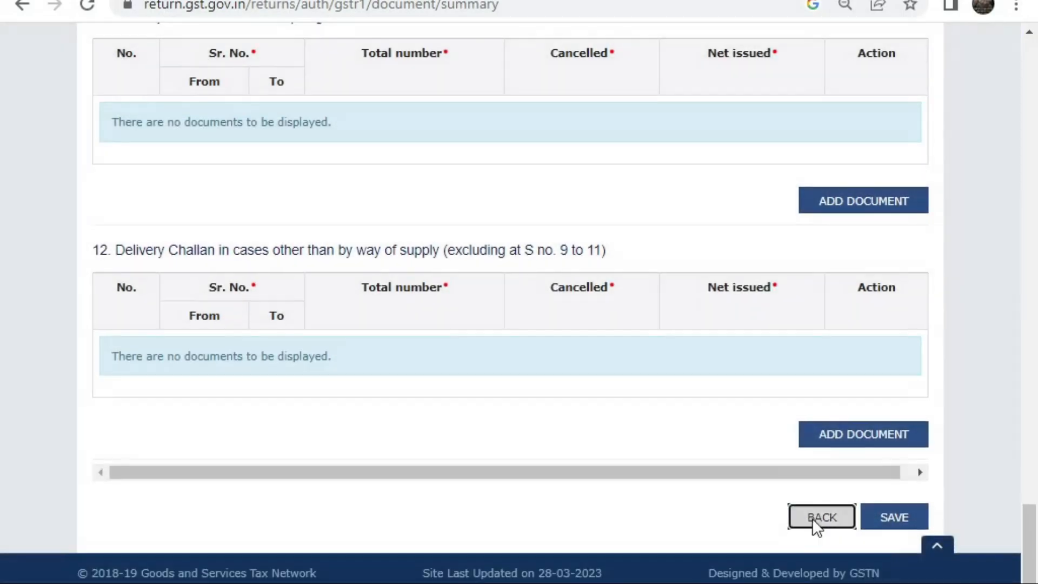
{"action": "left_click", "coordinate": [813, 518]}
{"action": "scroll", "coordinate": [452, 303], "scroll_direction": "down", "scroll_amount": 6}
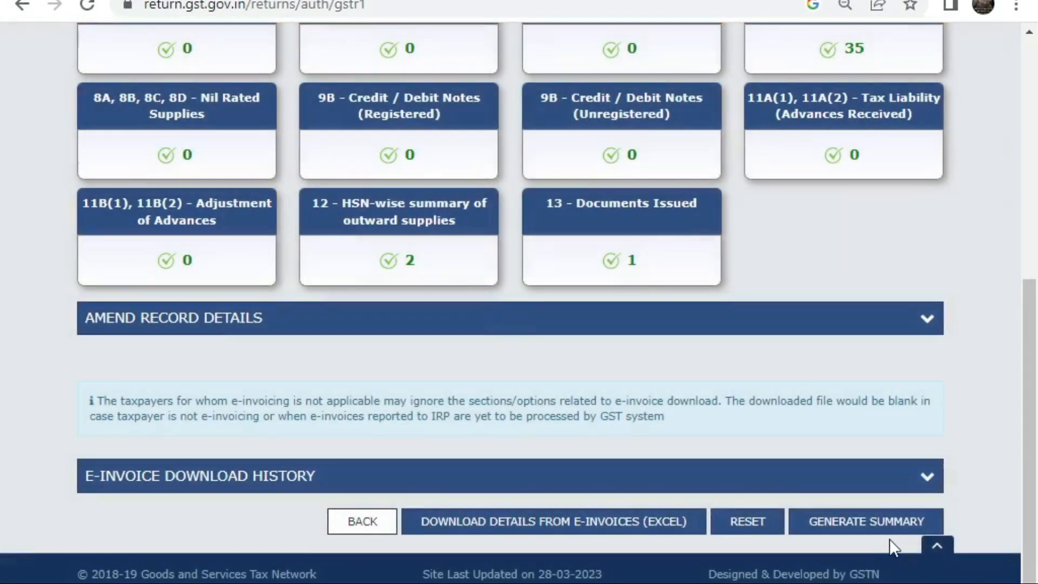
Step: Generate the GSTR-1 summary and refresh the page until it loads
{"action": "left_click", "coordinate": [889, 519]}
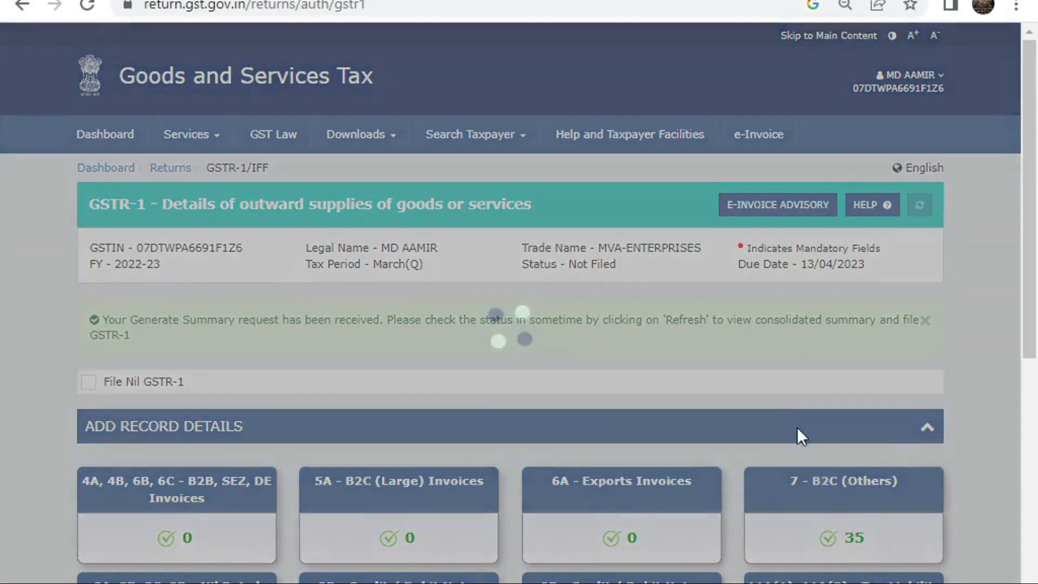
{"action": "scroll", "coordinate": [799, 411], "scroll_direction": "down", "scroll_amount": 5}
{"action": "scroll", "coordinate": [800, 405], "scroll_direction": "up", "scroll_amount": 5}
{"action": "left_click", "coordinate": [922, 205]}
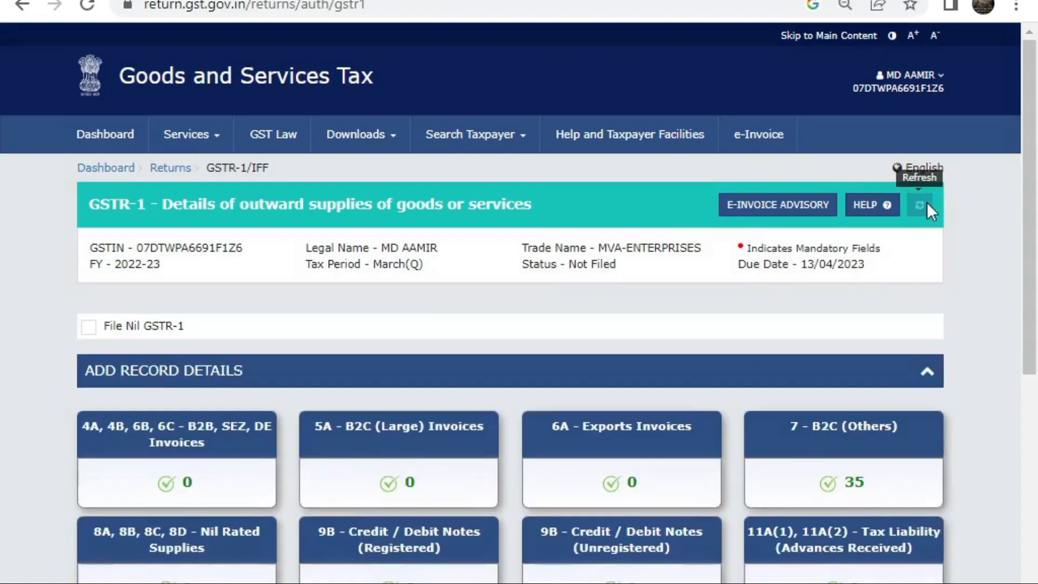
{"action": "scroll", "coordinate": [839, 284], "scroll_direction": "down", "scroll_amount": 6}
Step: Open the GSTR-1 summary and review the total liability 63,555.24 and HSN totals
{"action": "left_click", "coordinate": [830, 524]}
{"action": "scroll", "coordinate": [729, 346], "scroll_direction": "down", "scroll_amount": 15}
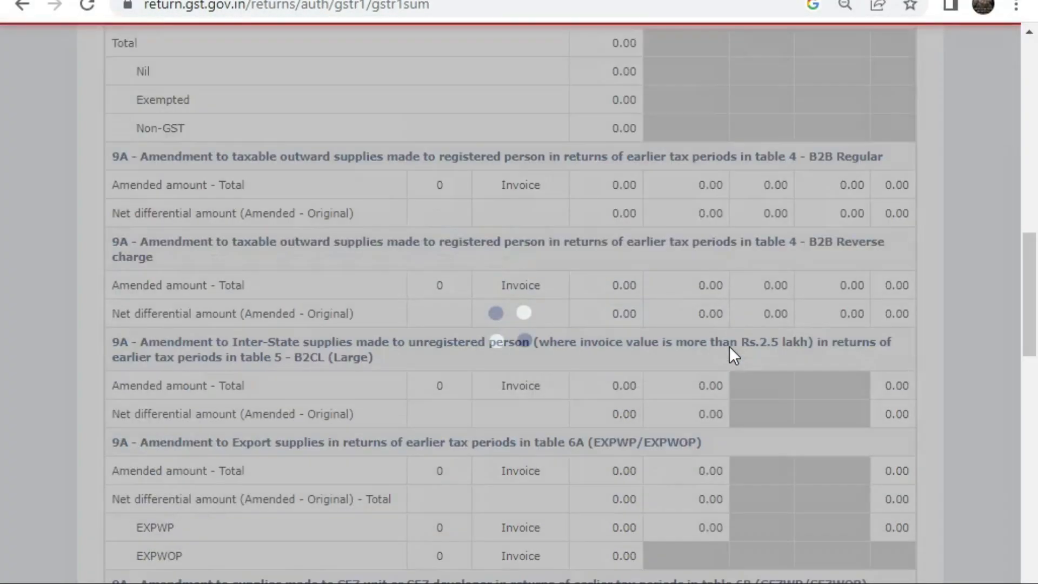
{"action": "scroll", "coordinate": [728, 380], "scroll_direction": "down", "scroll_amount": 1}
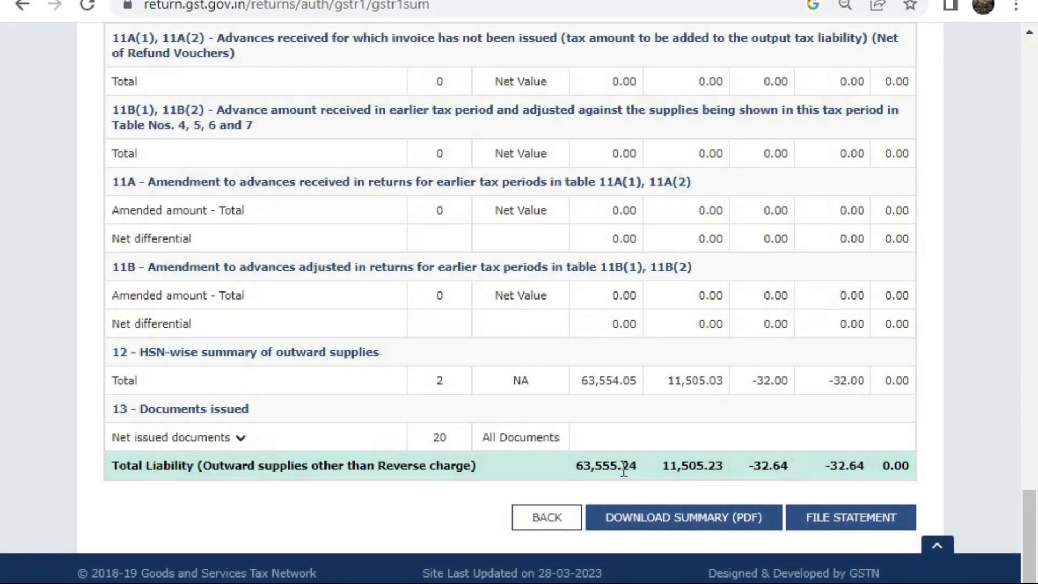
{"action": "double_click", "coordinate": [606, 466]}
{"action": "left_click", "coordinate": [729, 453]}
{"action": "left_click_drag", "start_coordinate": [144, 485], "coordinate": [242, 457]}
{"action": "left_click", "coordinate": [534, 420]}
{"action": "left_click_drag", "start_coordinate": [142, 346], "coordinate": [847, 373]}
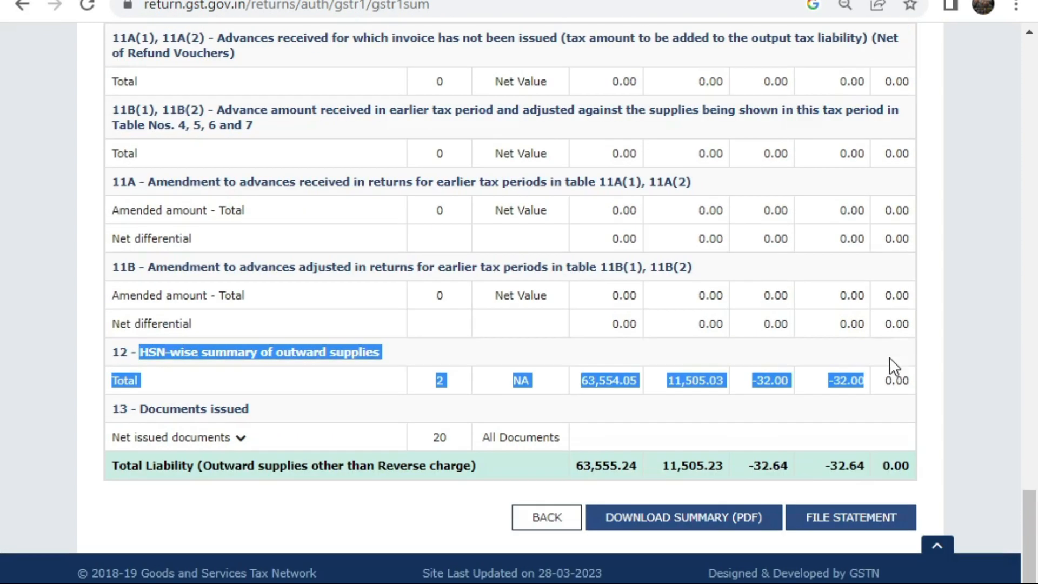
{"action": "left_click", "coordinate": [434, 489]}
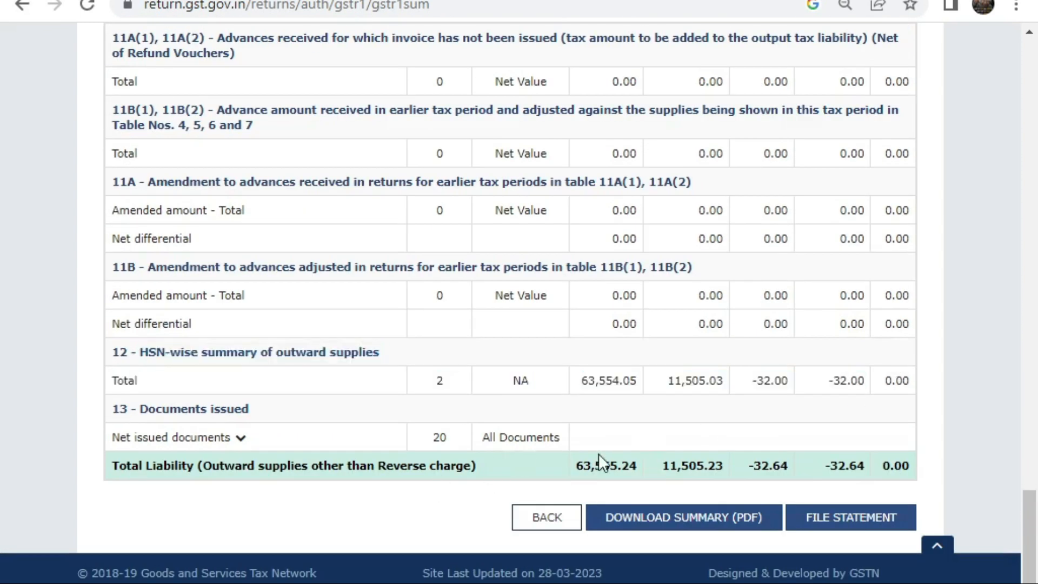
Step: Download the GSTR-1 summary as a PDF and proceed to file the statement
{"action": "left_click", "coordinate": [675, 525]}
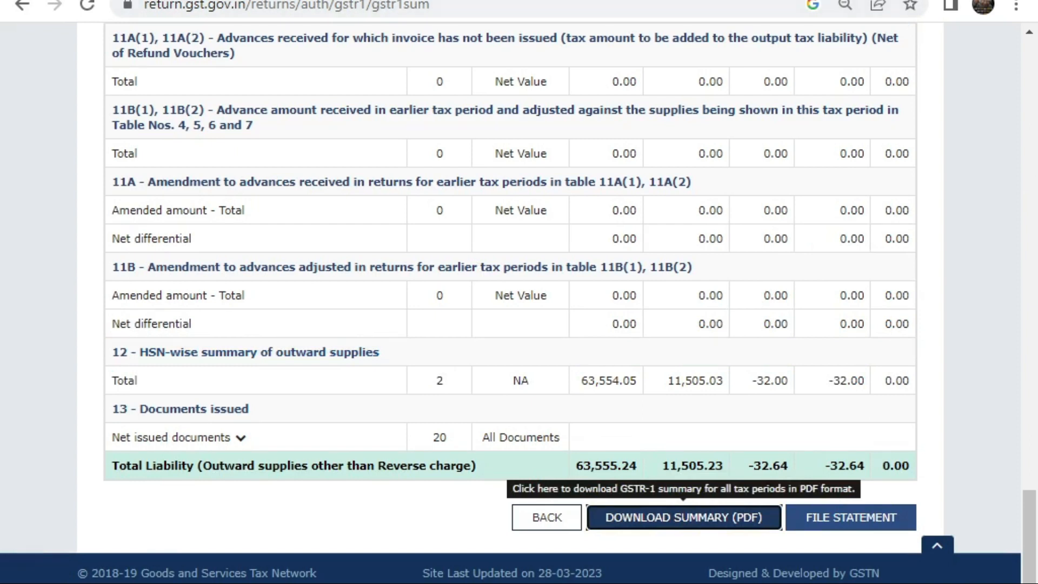
{"action": "scroll", "coordinate": [566, 396], "scroll_direction": "up", "scroll_amount": 5}
{"action": "scroll", "coordinate": [566, 395], "scroll_direction": "down", "scroll_amount": 5}
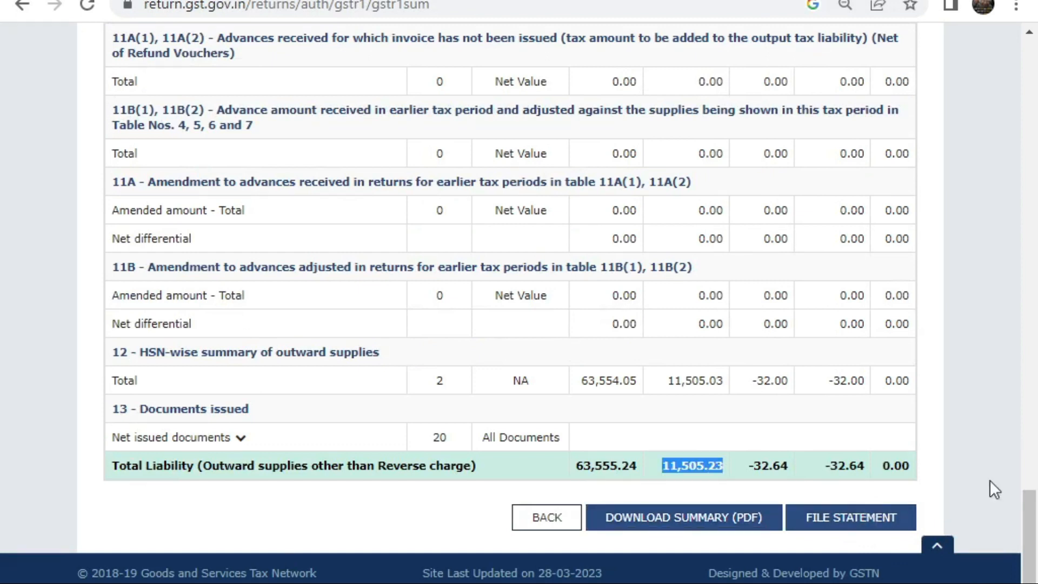
{"action": "left_click", "coordinate": [850, 520]}
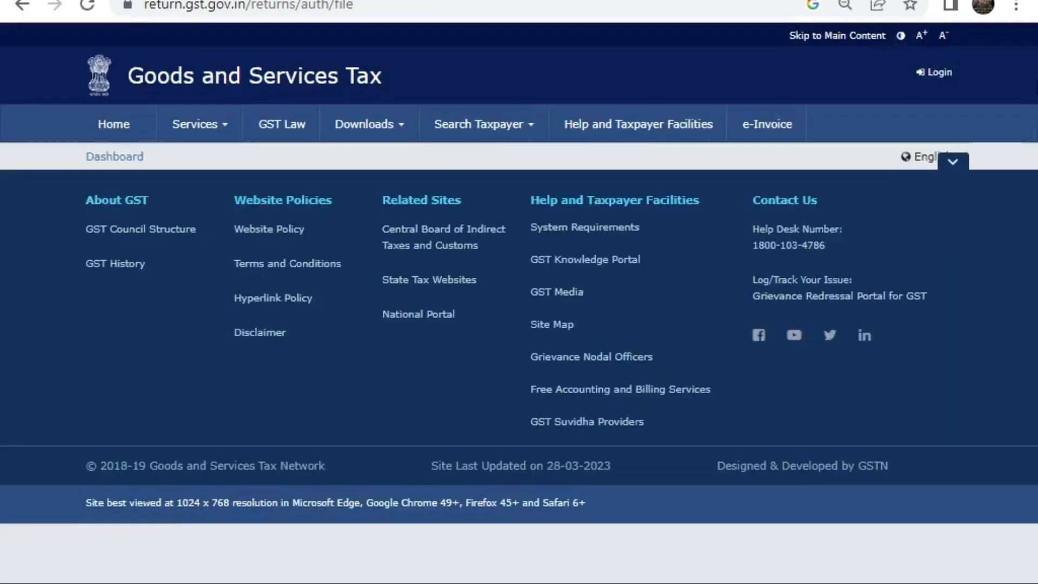
Step: Affirm the declaration, select the authorised signatory, start filing with EVC, then close the OTP dialog
{"action": "scroll", "coordinate": [279, 339], "scroll_direction": "down", "scroll_amount": 1}
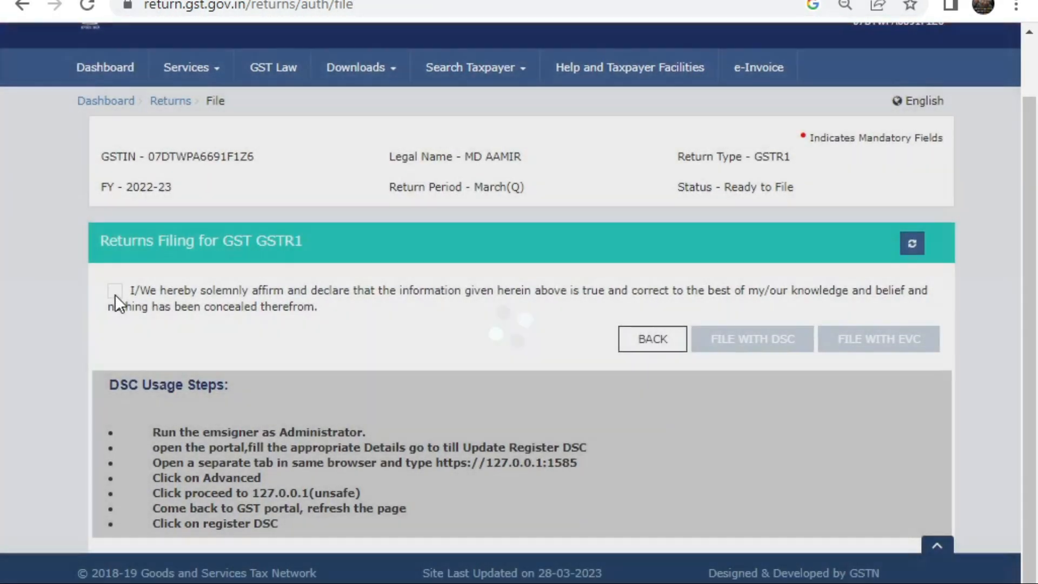
{"action": "left_click", "coordinate": [115, 292]}
{"action": "left_click", "coordinate": [153, 349]}
{"action": "left_click", "coordinate": [148, 383]}
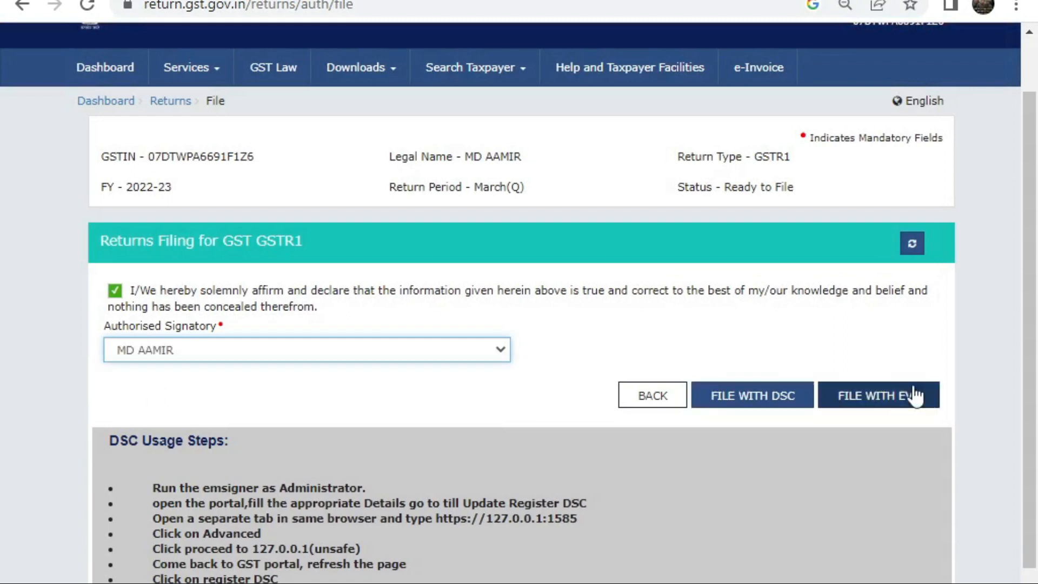
{"action": "left_click", "coordinate": [891, 395]}
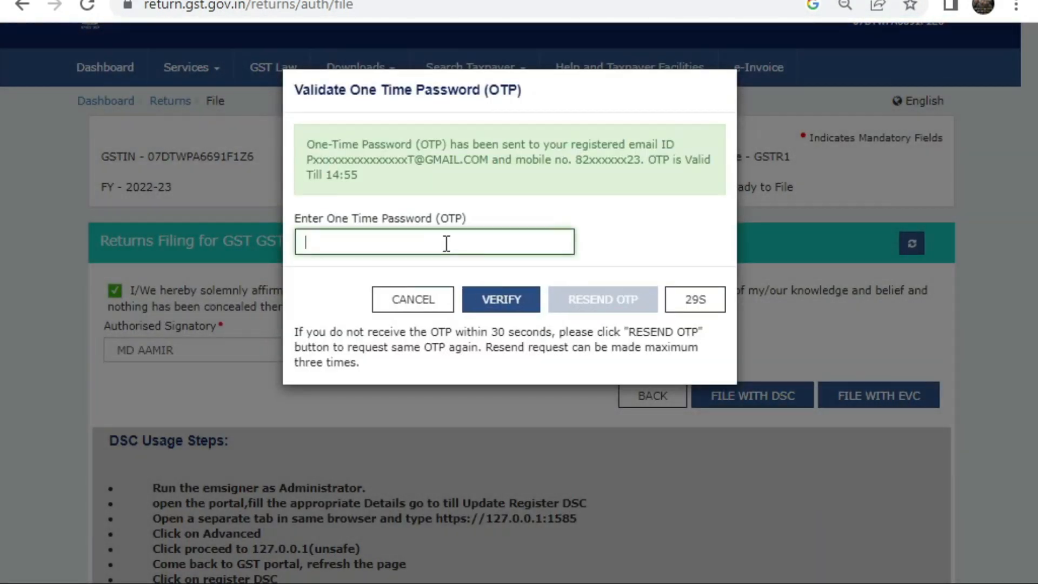
{"action": "left_click", "coordinate": [417, 301]}
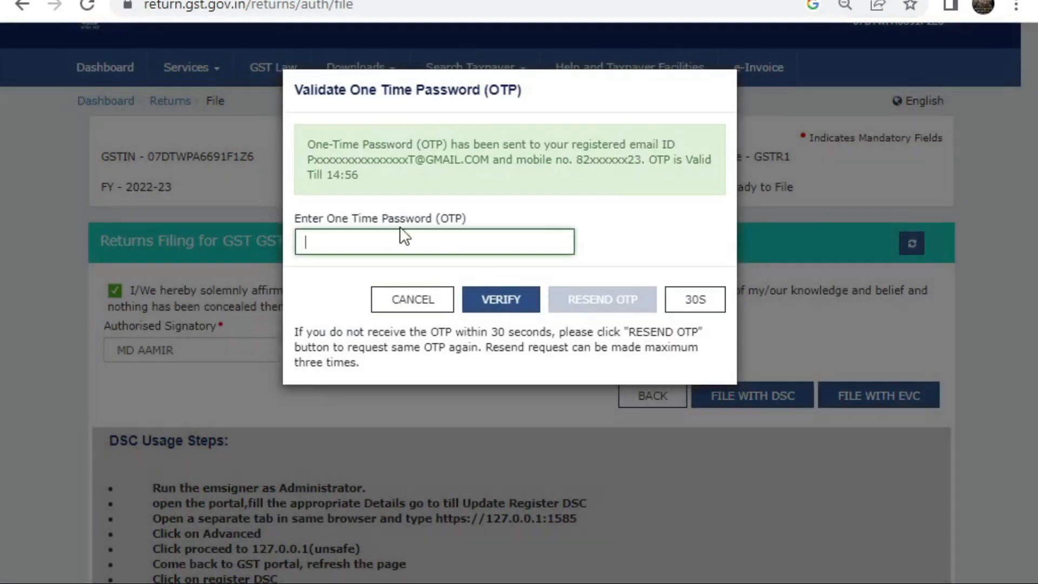
{"action": "left_click", "coordinate": [489, 300]}
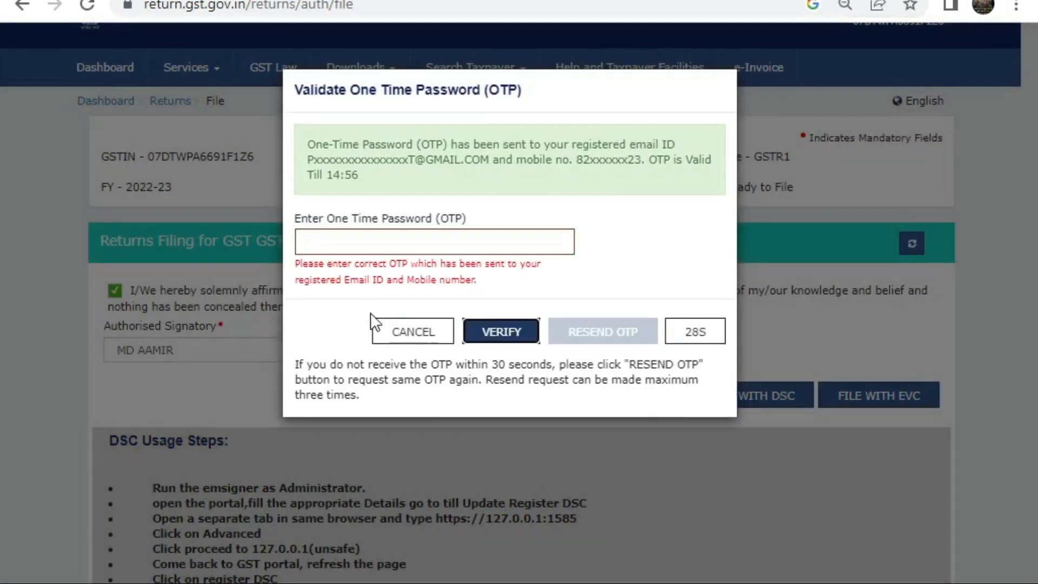
{"action": "left_click", "coordinate": [430, 331]}
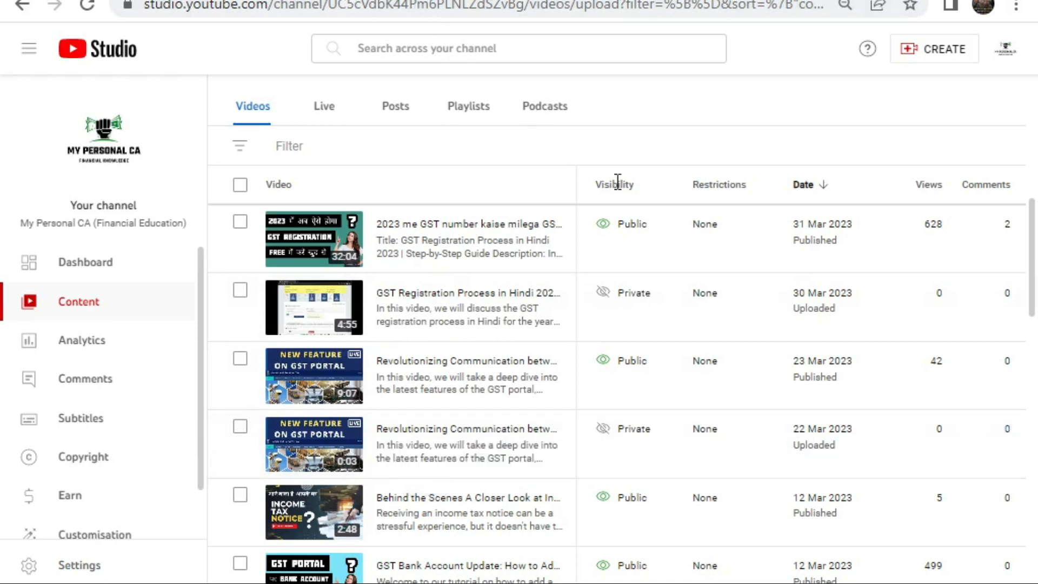
{"action": "mouse_move", "coordinate": [618, 183]}
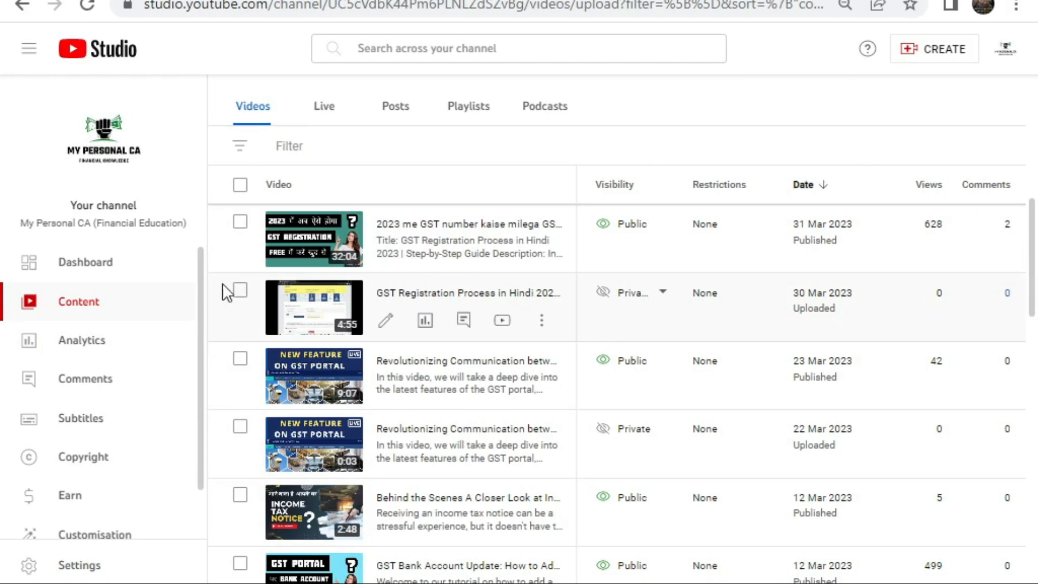
{"action": "left_click", "coordinate": [162, 260]}
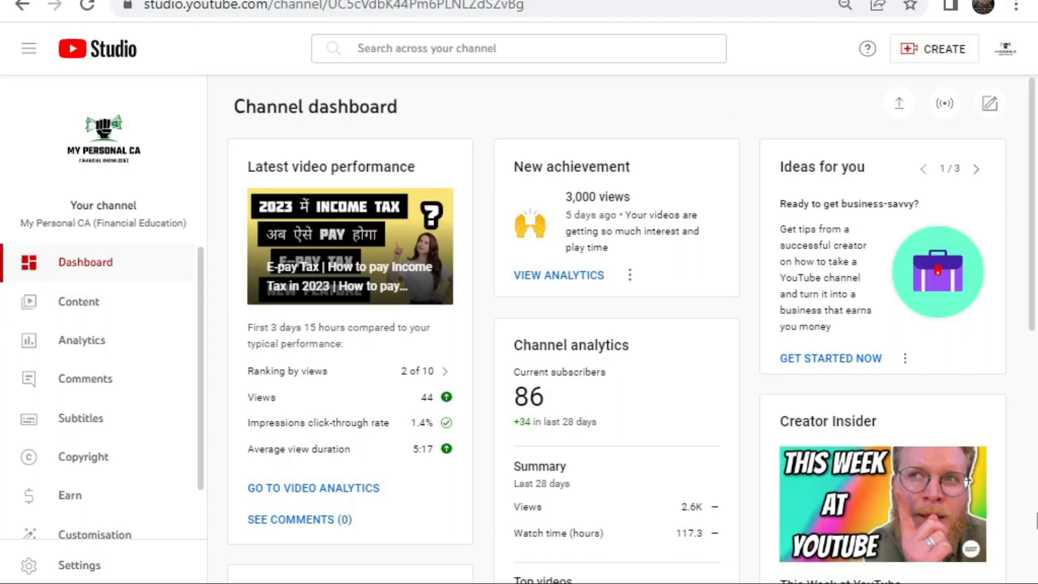
{"action": "left_click", "coordinate": [116, 313]}
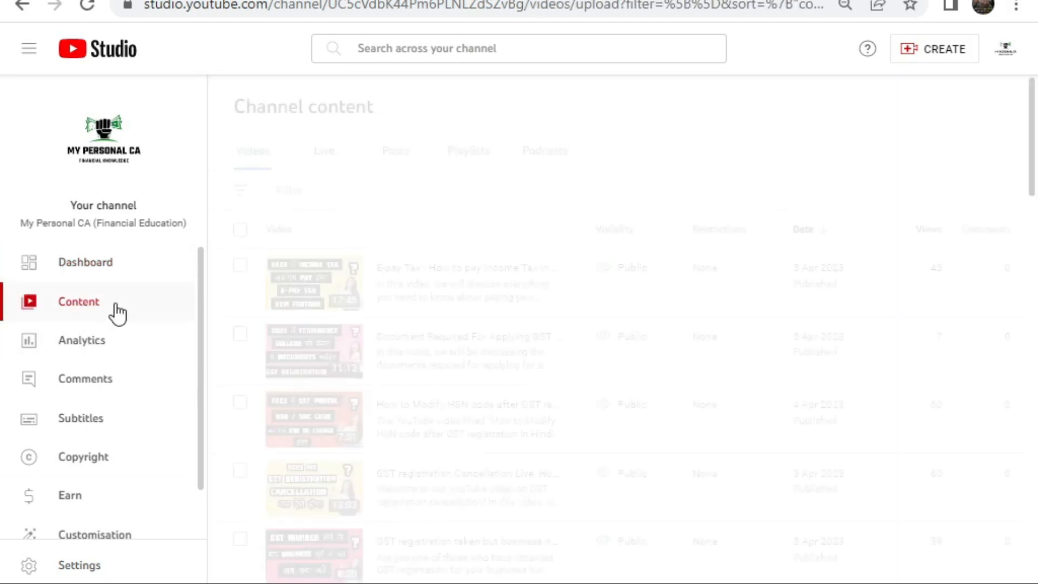
{"action": "left_click", "coordinate": [103, 350]}
{"action": "left_click", "coordinate": [123, 276]}
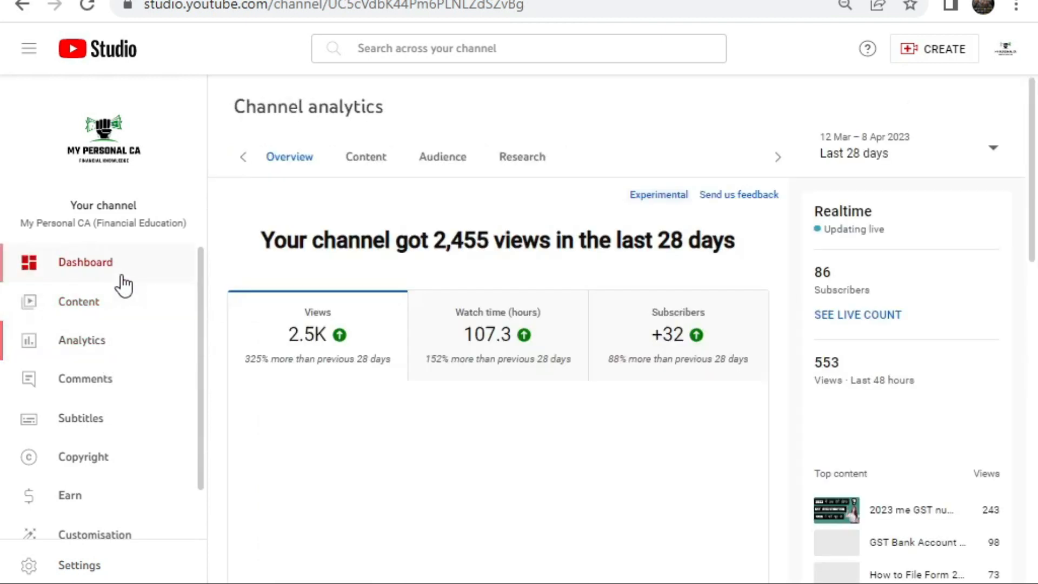
{"action": "left_click", "coordinate": [114, 302]}
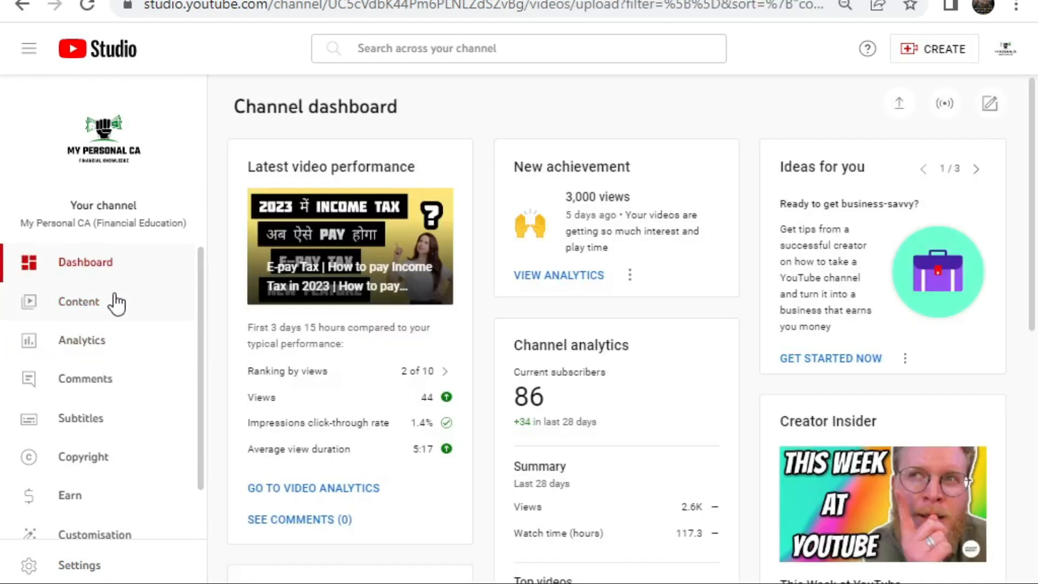